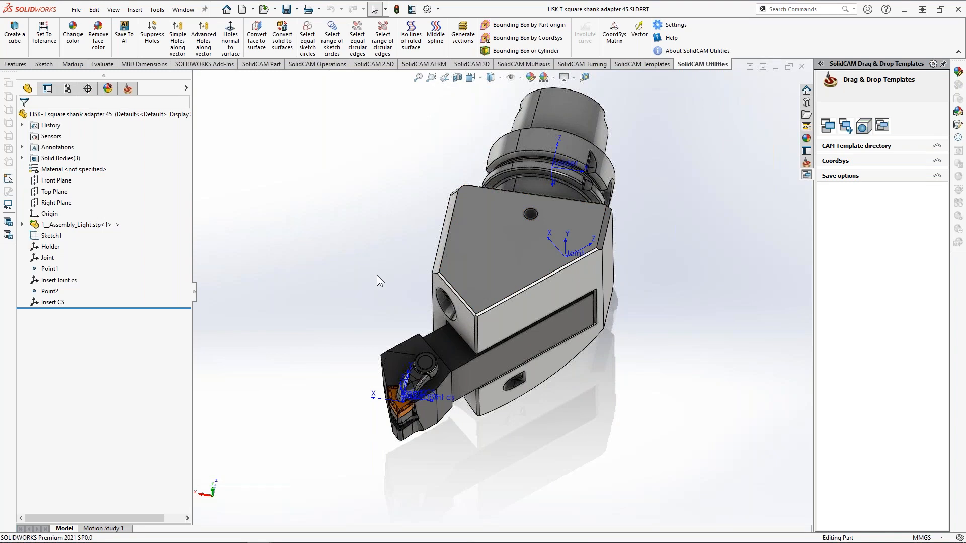
# - Examine the Insert CS and Insert Joint cs coordinate systems on the orange cutting insert of the adapter
pyautogui.scroll(-10, 386, 294)
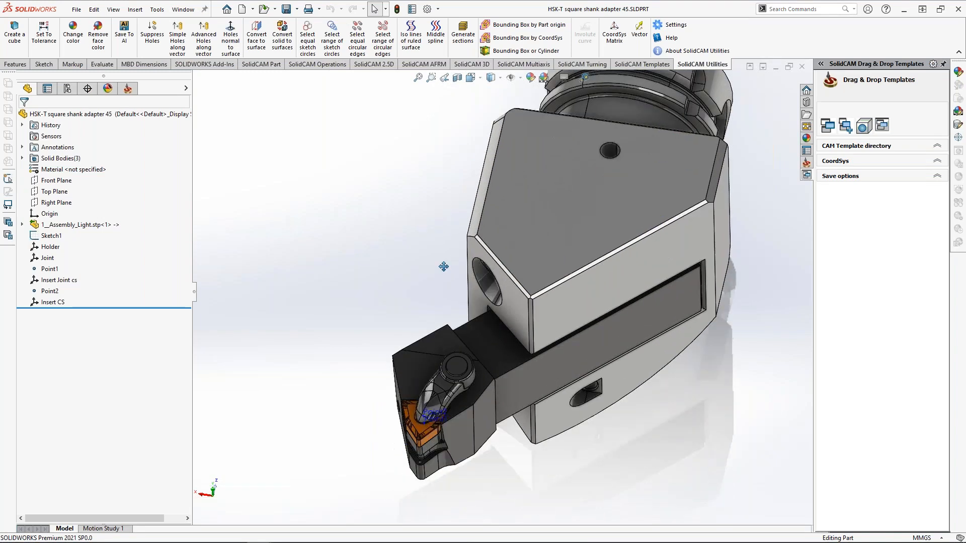
pyautogui.moveTo(468, 367); pyautogui.dragTo(491, 311, button='middle')
pyautogui.scroll(-6, 456, 317)
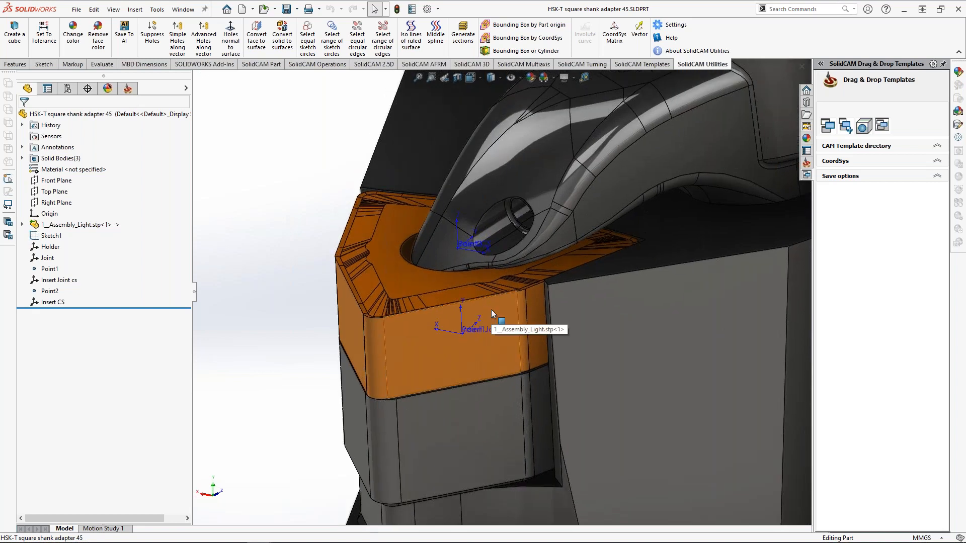
pyautogui.click(476, 246)
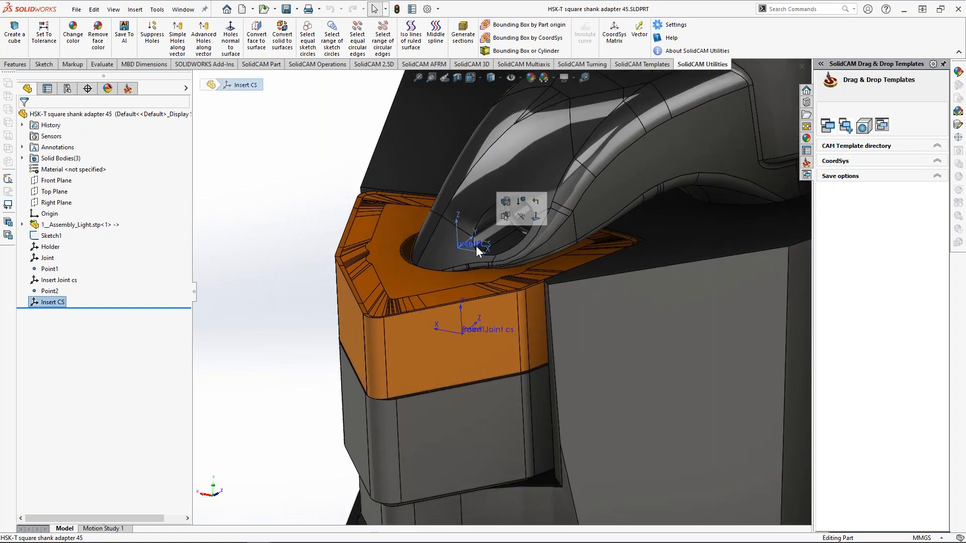
pyautogui.click(476, 330)
pyautogui.click(287, 316)
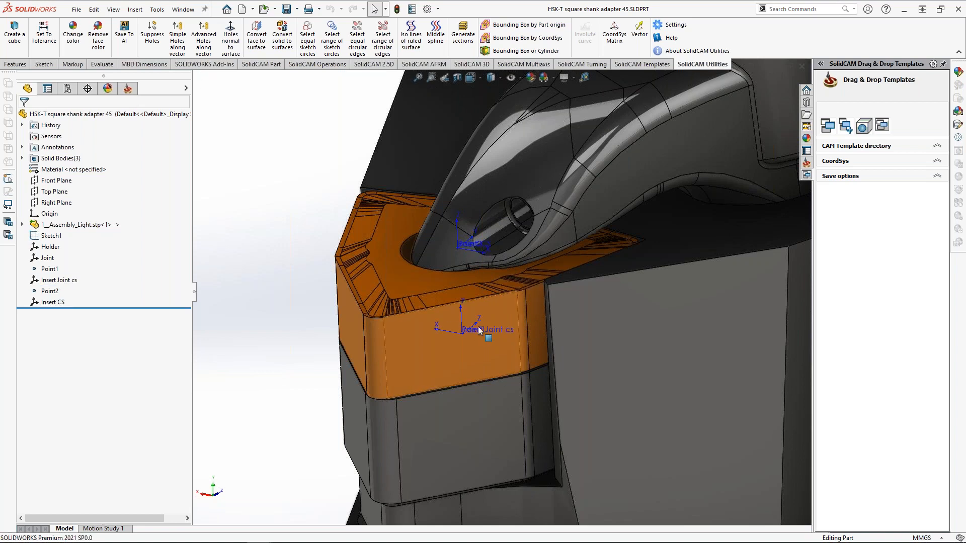
pyautogui.click(478, 329)
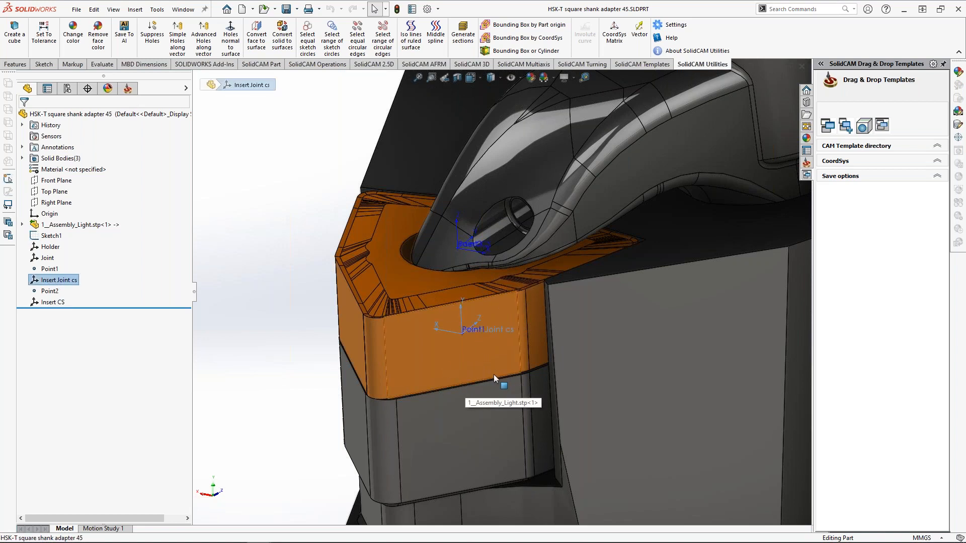
pyautogui.click(476, 248)
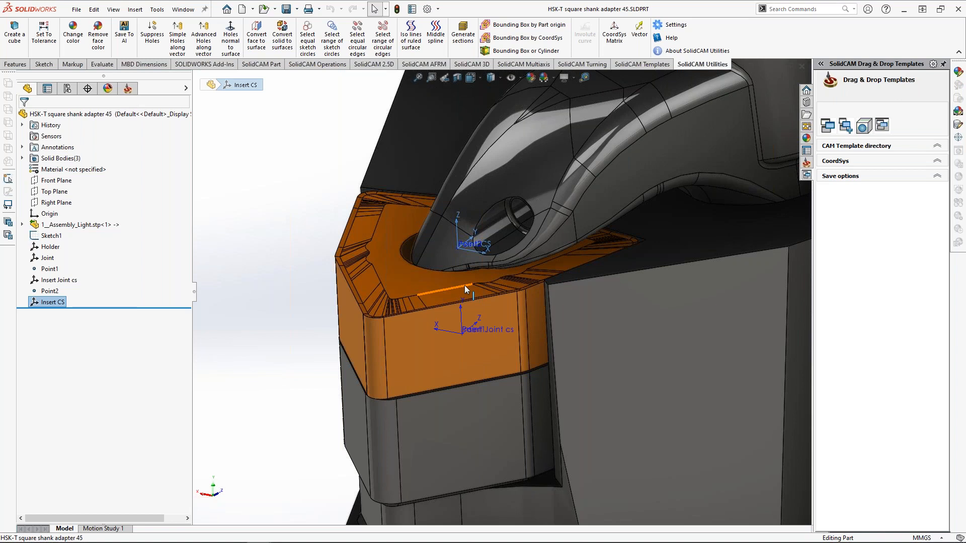
pyautogui.click(280, 266)
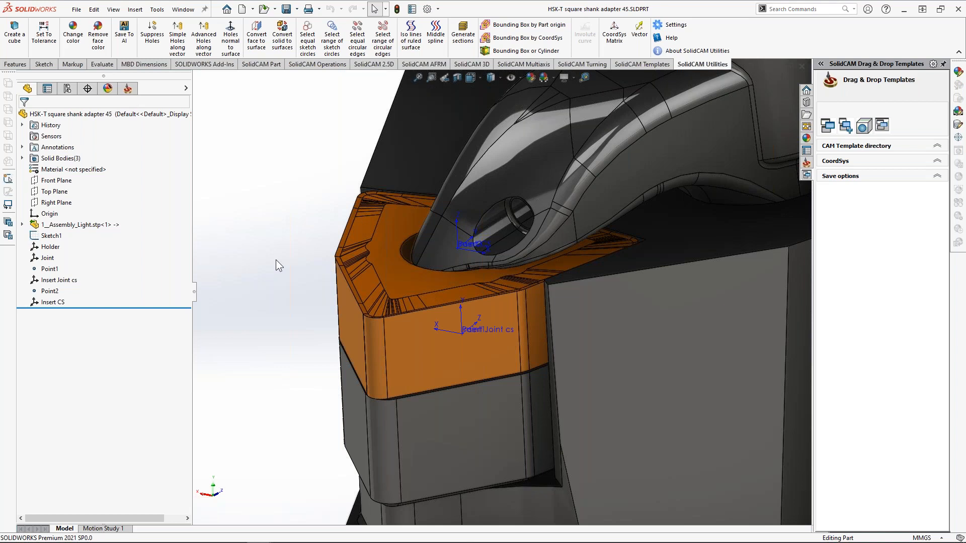
pyautogui.scroll(3, 275, 259)
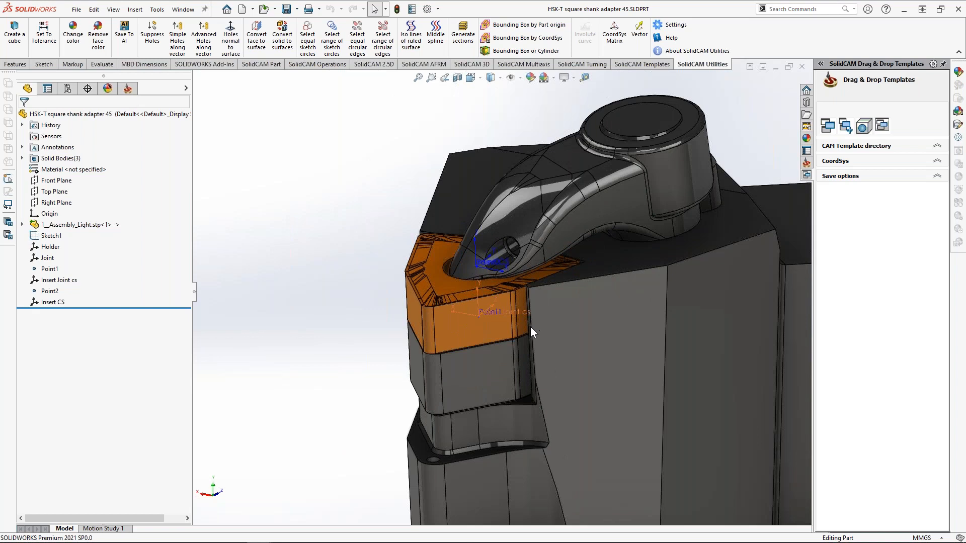
pyautogui.keyDown('ctrl'); pyautogui.moveTo(472, 297); pyautogui.dragTo(508, 304, button='middle'); pyautogui.keyUp('ctrl')
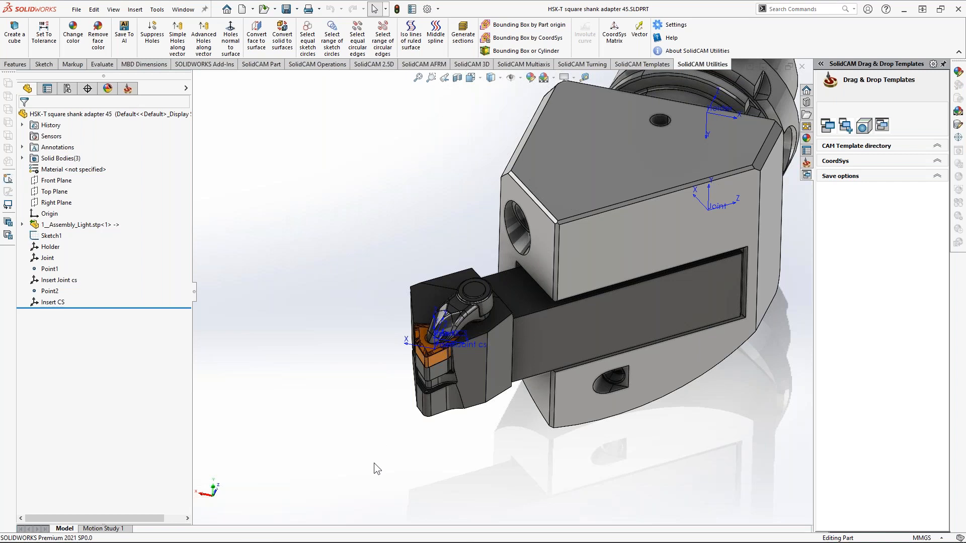
# - Switch to the ToolKit application, create a new tool assemblies library and display its turning tool types
pyautogui.press('super')
pyautogui.click(283, 534)
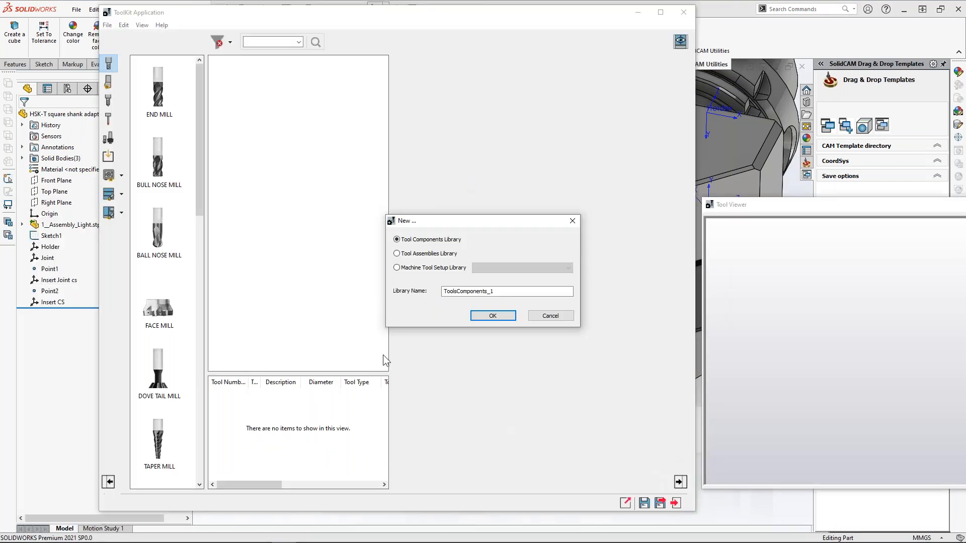
pyautogui.click(413, 254)
pyautogui.click(492, 315)
pyautogui.click(108, 84)
pyautogui.moveTo(203, 141); pyautogui.dragTo(201, 237)
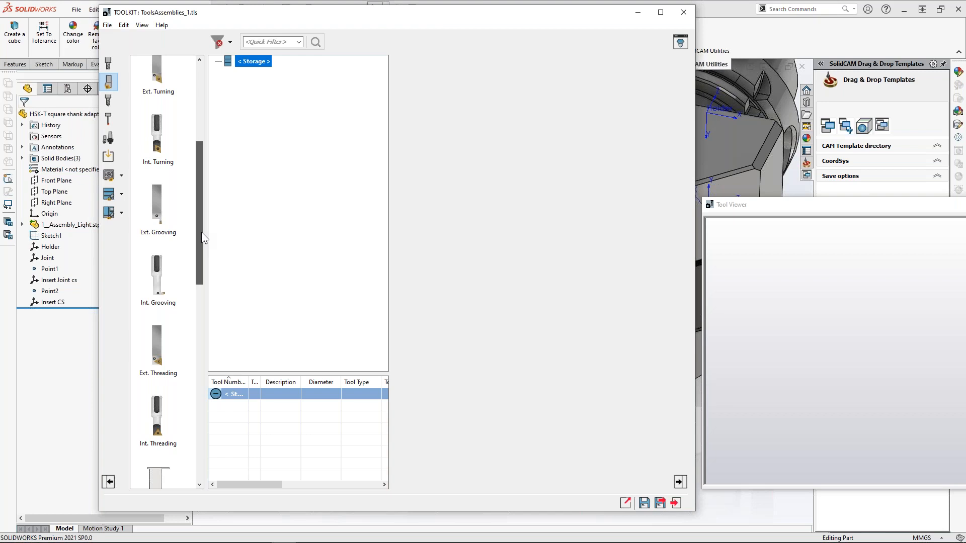
pyautogui.moveTo(201, 232); pyautogui.dragTo(198, 179)
pyautogui.click(153, 226)
pyautogui.doubleClick(153, 225)
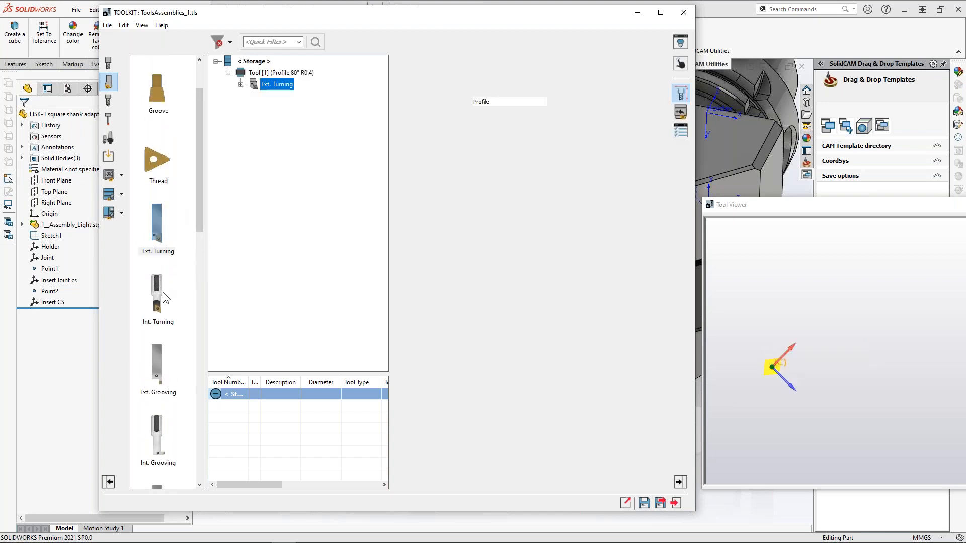
pyautogui.click(160, 299)
pyautogui.doubleClick(160, 301)
pyautogui.click(157, 372)
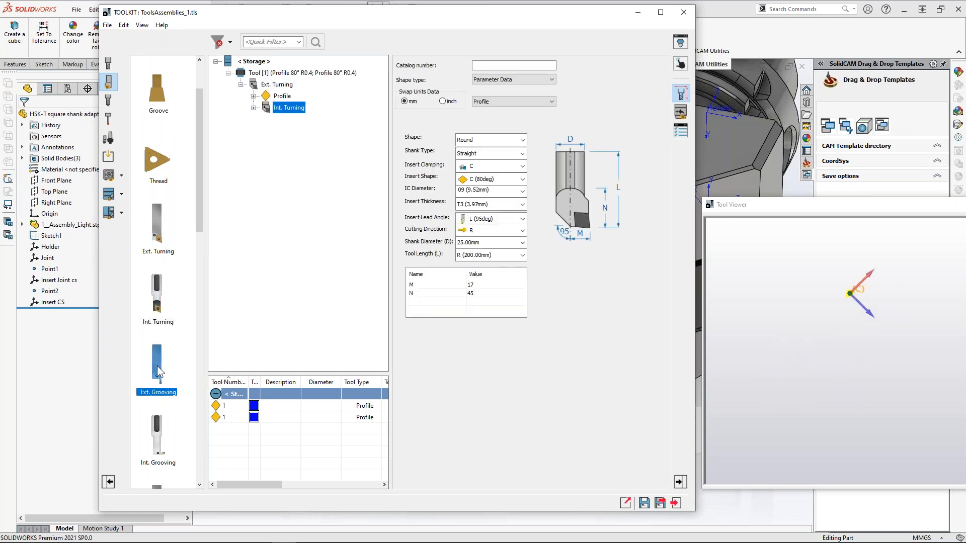
pyautogui.doubleClick(157, 372)
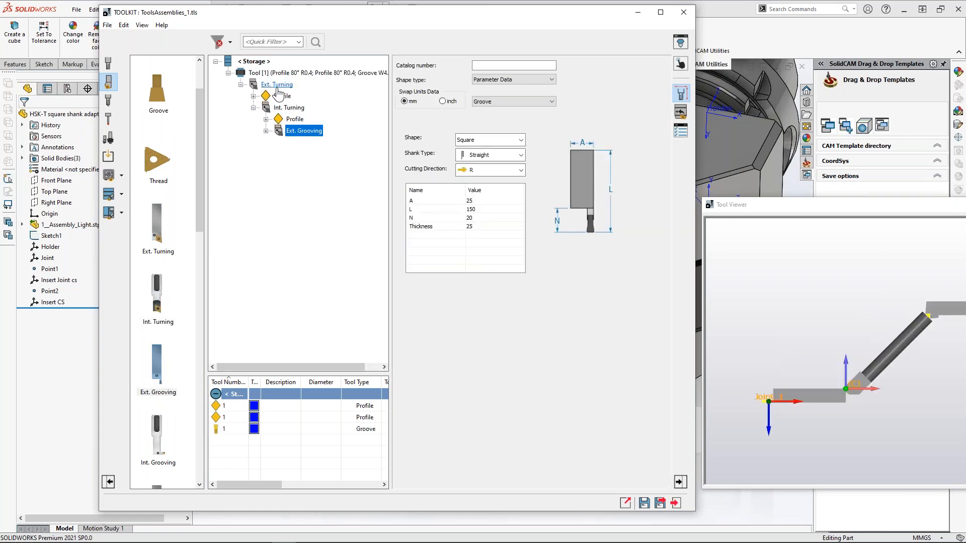
pyautogui.click(289, 107)
pyautogui.rightClick(293, 119)
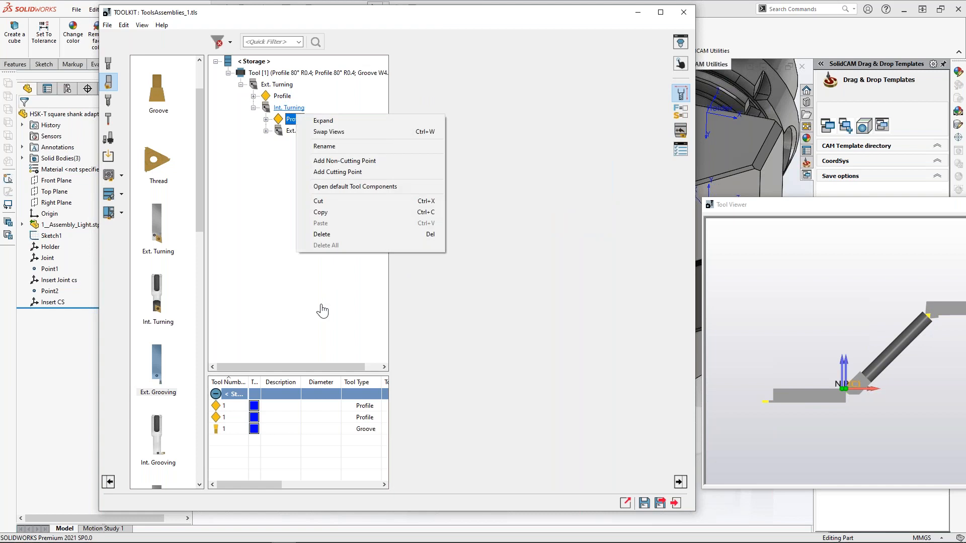
pyautogui.click(322, 234)
pyautogui.rightClick(282, 84)
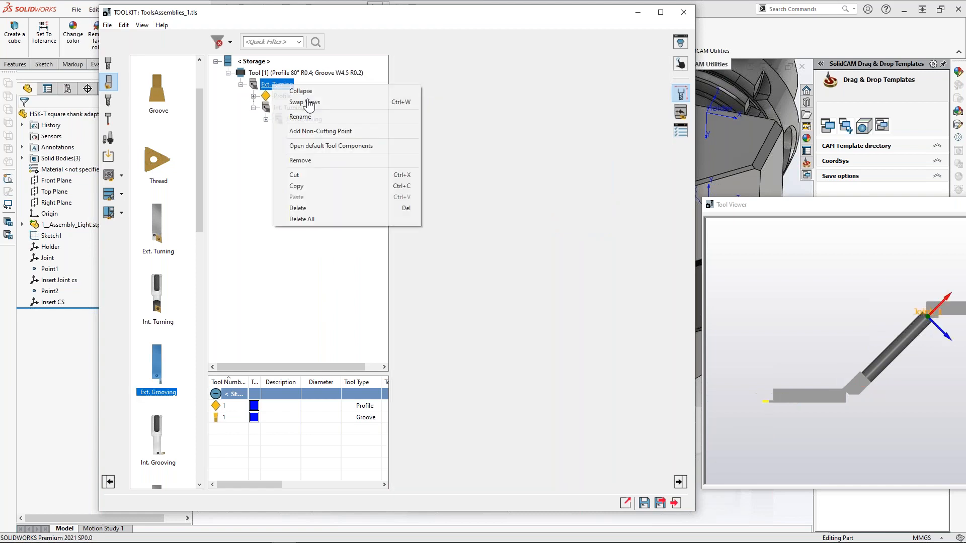
pyautogui.click(321, 200)
pyautogui.rightClick(258, 73)
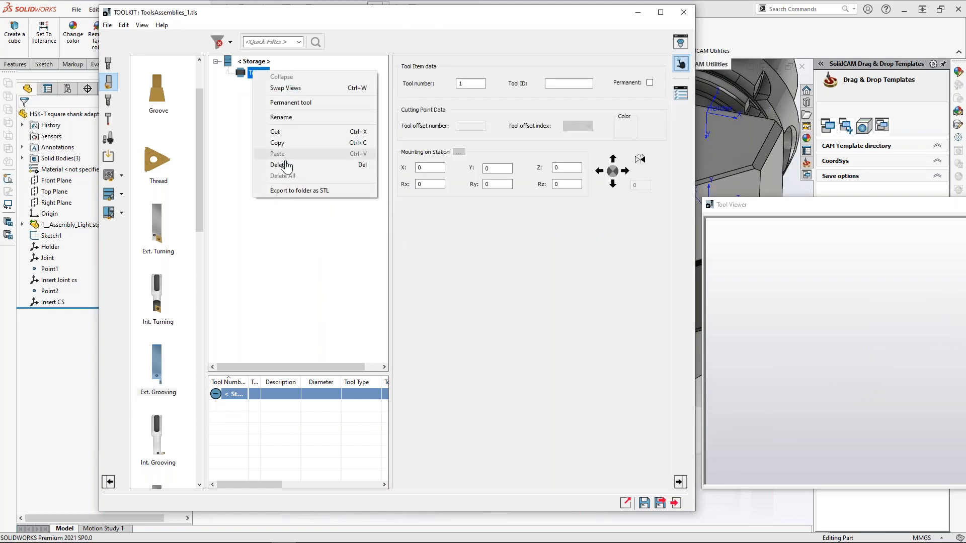
pyautogui.click(282, 166)
# - Add an external turning tool and an internal turning tool as separate assemblies directly under Storage
pyautogui.doubleClick(160, 233)
pyautogui.click(252, 62)
pyautogui.doubleClick(160, 299)
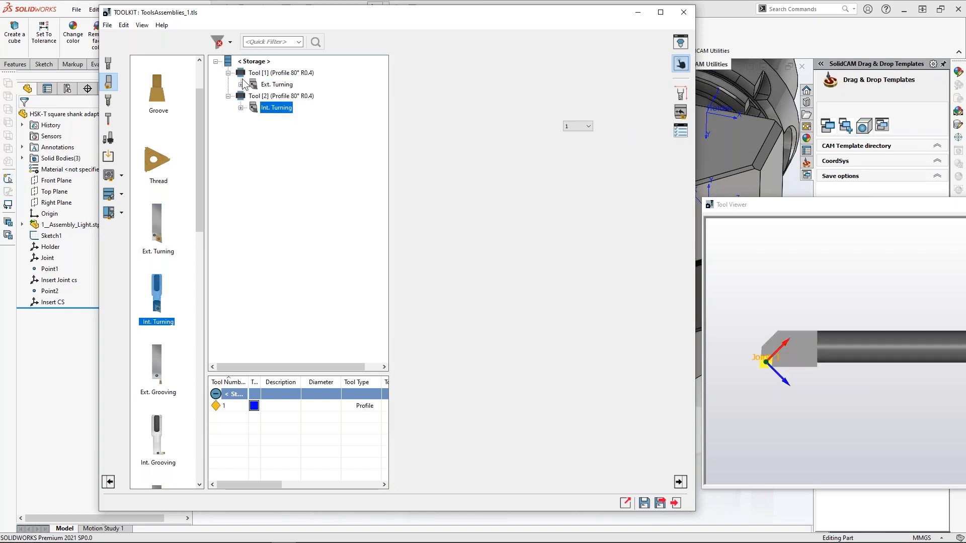
# - Add an external grooving tool and an internal grooving tool as separate assemblies directly under Storage
pyautogui.doubleClick(161, 363)
pyautogui.click(254, 62)
pyautogui.click(158, 436)
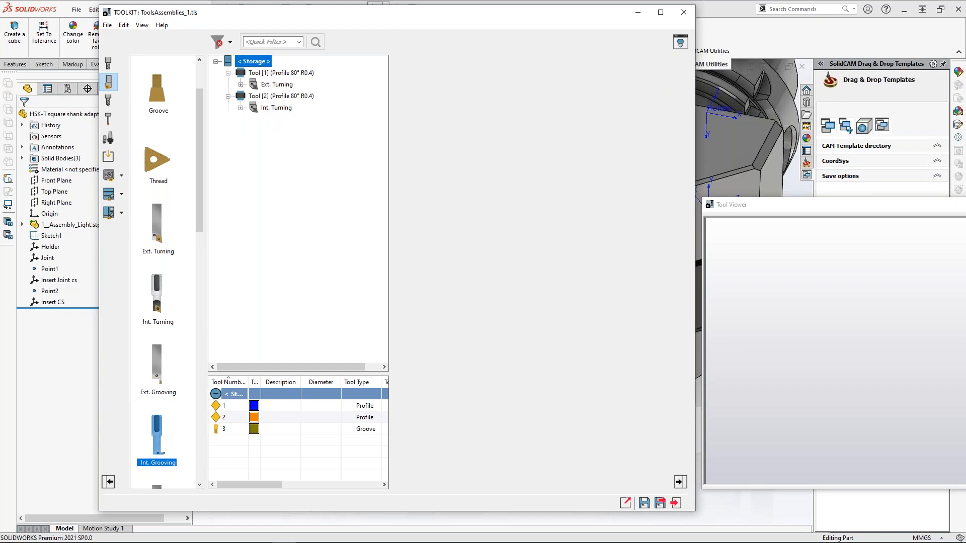
# - Add an external threading tool and an internal threading tool as separate assemblies directly under Storage
pyautogui.scroll(-3, 162, 393)
pyautogui.click(161, 408)
pyautogui.click(254, 62)
pyautogui.doubleClick(157, 402)
pyautogui.scroll(-3, 196, 284)
pyautogui.click(254, 61)
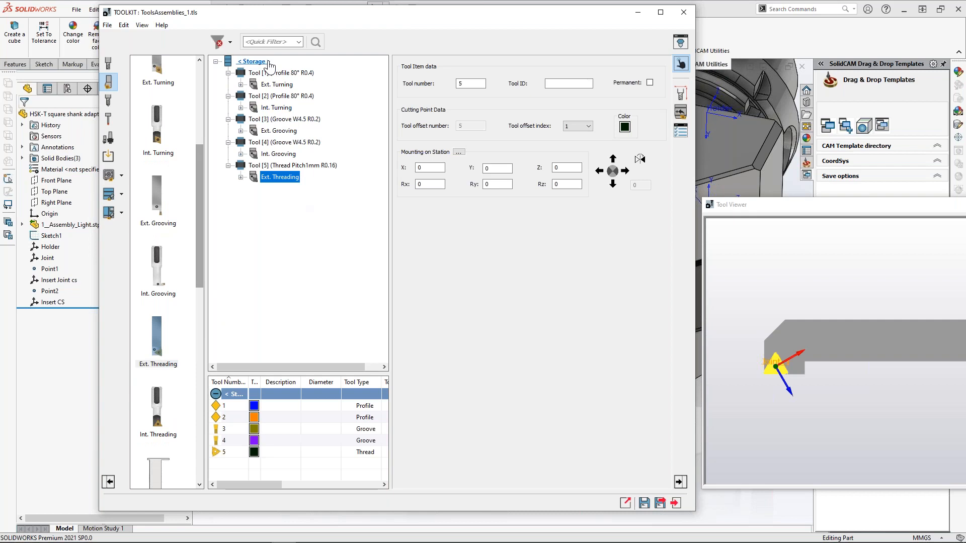
pyautogui.click(162, 406)
pyautogui.doubleClick(161, 406)
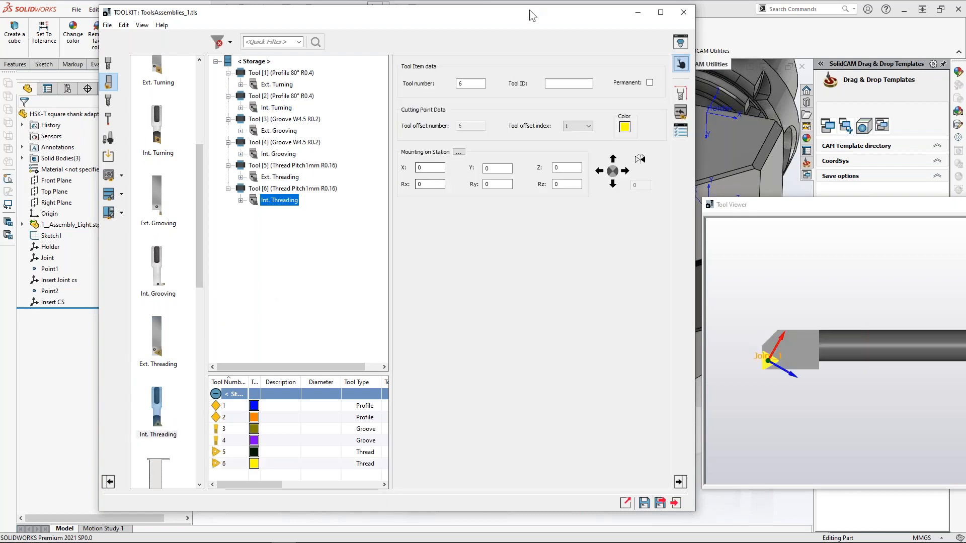
# - Reposition the ToolKit and Tool Viewer windows and examine the Ext. Turning holder of Tool 1 in 3D
pyautogui.moveTo(506, 16); pyautogui.dragTo(444, 21)
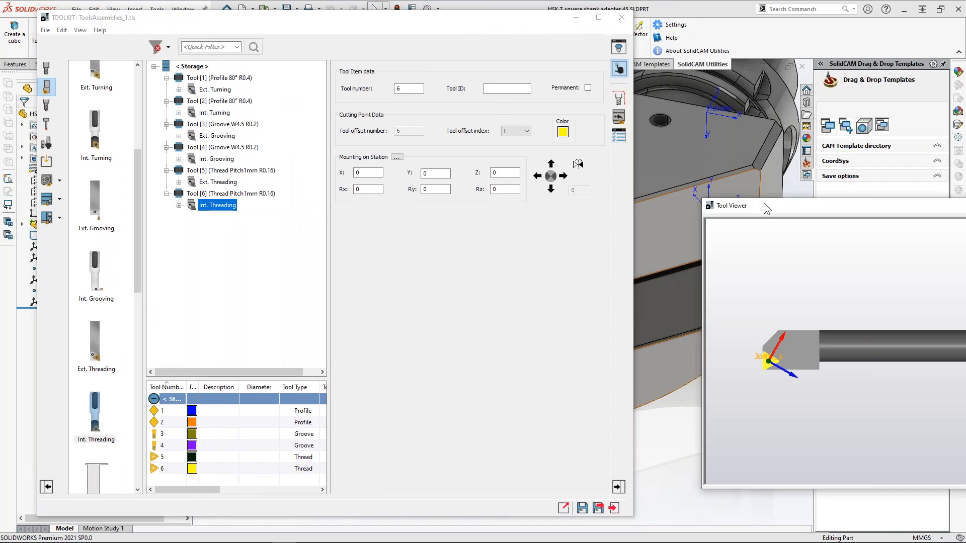
pyautogui.moveTo(760, 201); pyautogui.dragTo(614, 96)
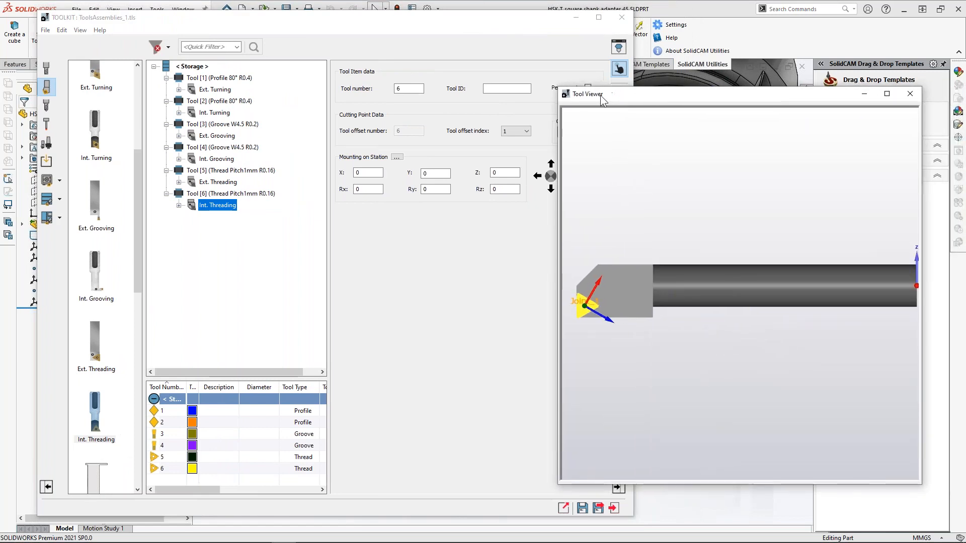
pyautogui.moveTo(663, 328); pyautogui.dragTo(726, 334)
pyautogui.click(216, 90)
pyautogui.moveTo(684, 262); pyautogui.dragTo(708, 267)
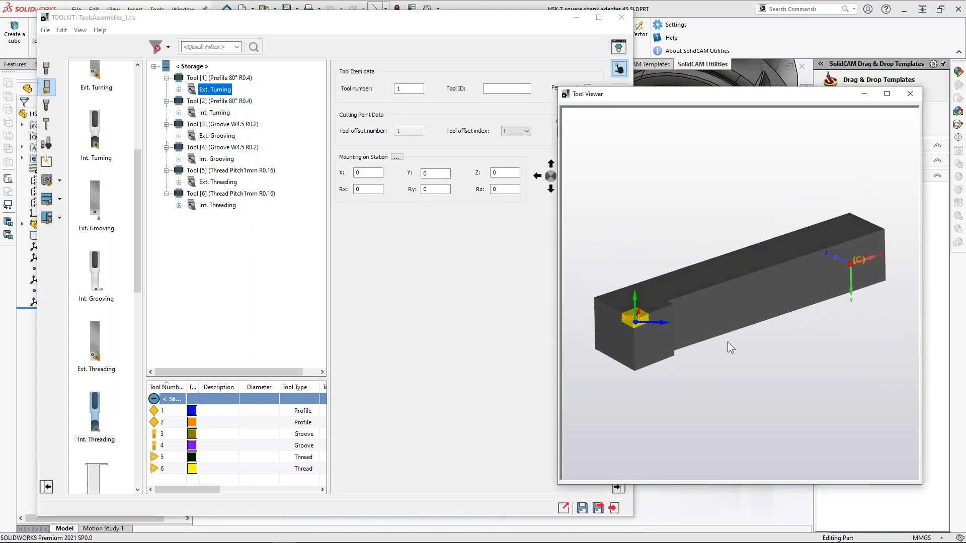
pyautogui.scroll(2, 716, 307)
pyautogui.moveTo(716, 307)
pyautogui.mouseDown(button='middle')
pyautogui.moveTo(724, 313)
pyautogui.moveTo(702, 316)
pyautogui.moveTo(711, 318)
pyautogui.mouseUp(button='middle')
# - Examine the profile insert of the Ext. Turning tool and the coordinate systems at its centre and cutting corner
pyautogui.click(178, 89)
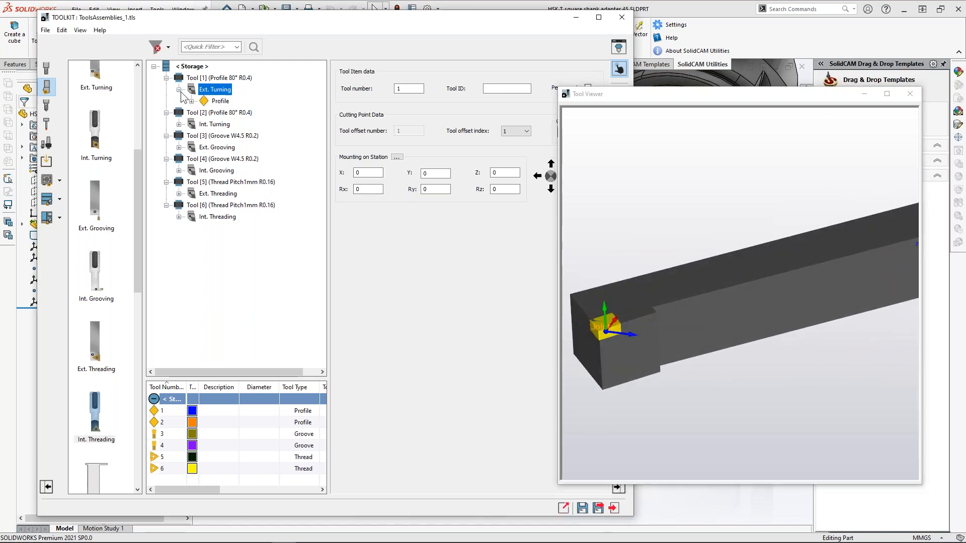
pyautogui.click(220, 101)
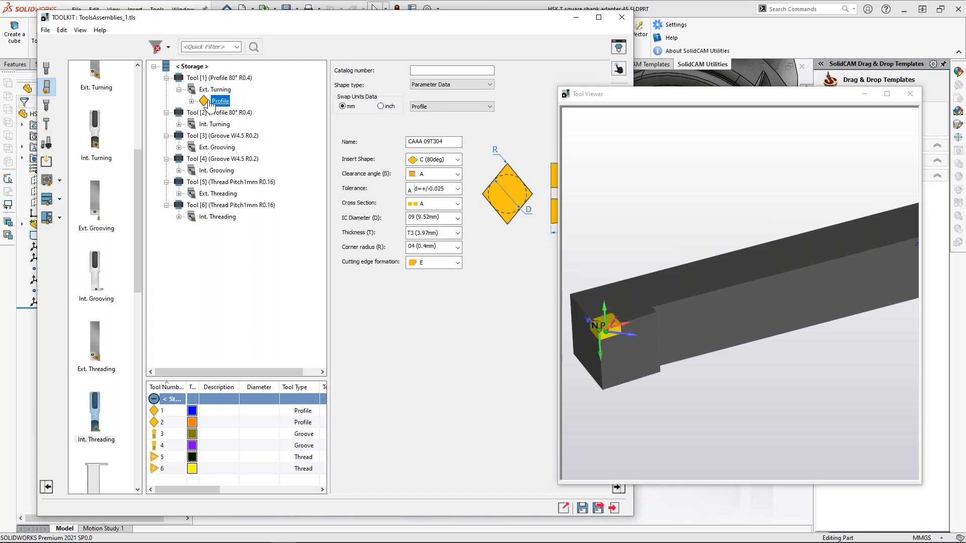
pyautogui.scroll(6, 632, 317)
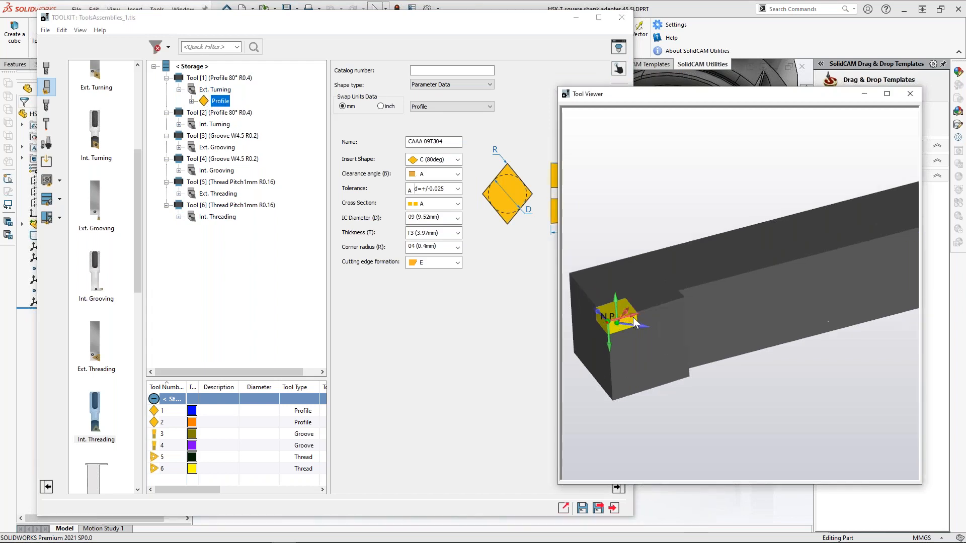
pyautogui.moveTo(707, 325); pyautogui.dragTo(710, 325, button='middle')
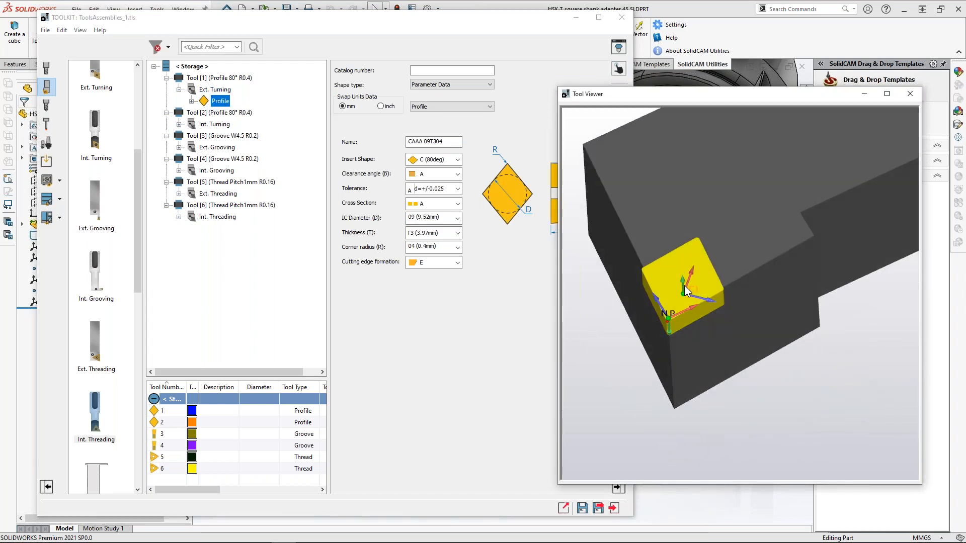
pyautogui.click(686, 285)
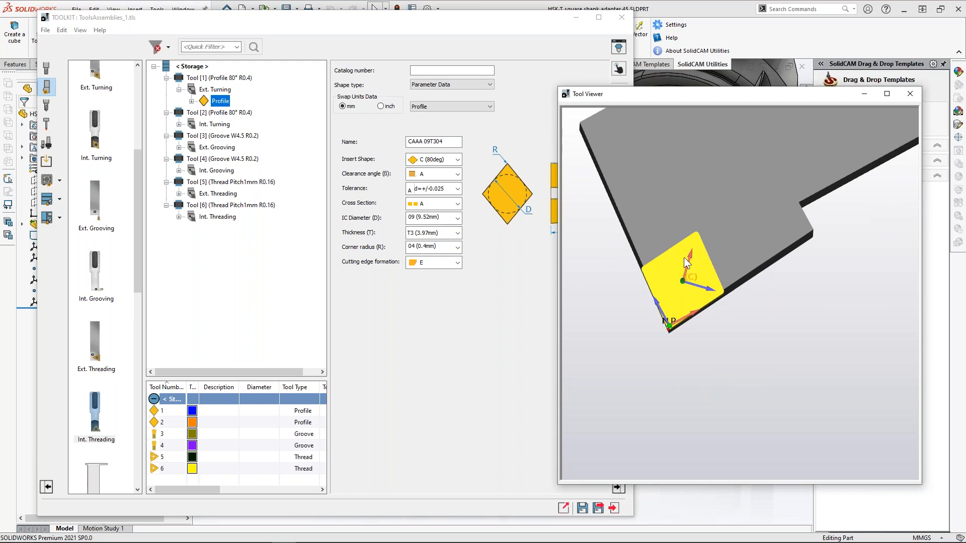
# - Examine the joint position and axis directions on the Int. Turning, Ext. Grooving, Int. Grooving and Ext. Threading holders
pyautogui.click(215, 123)
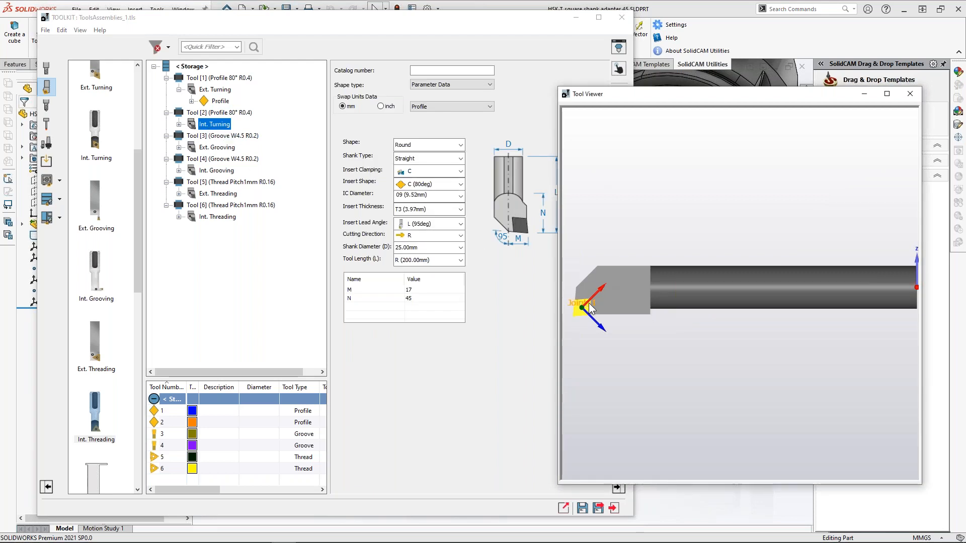
pyautogui.click(210, 148)
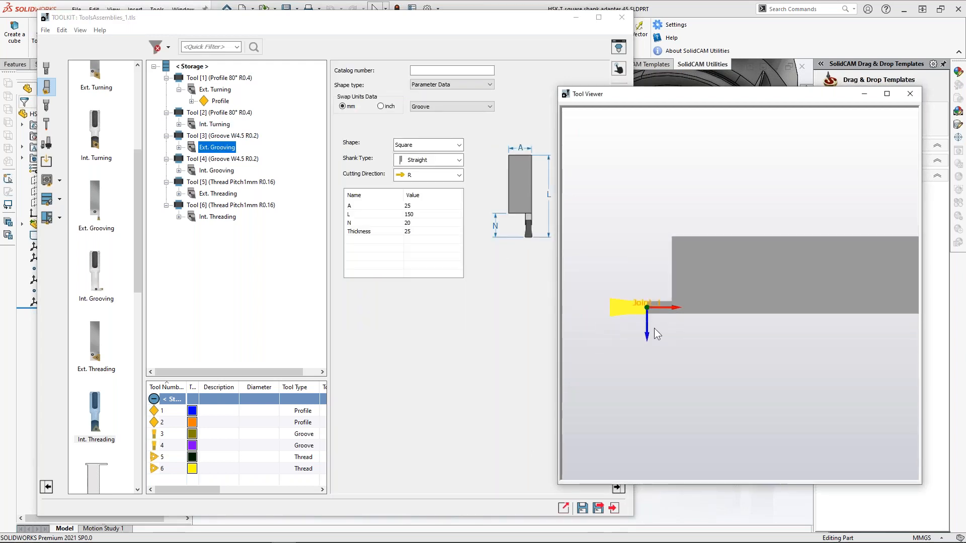
pyautogui.moveTo(652, 302); pyautogui.dragTo(648, 295, button='middle')
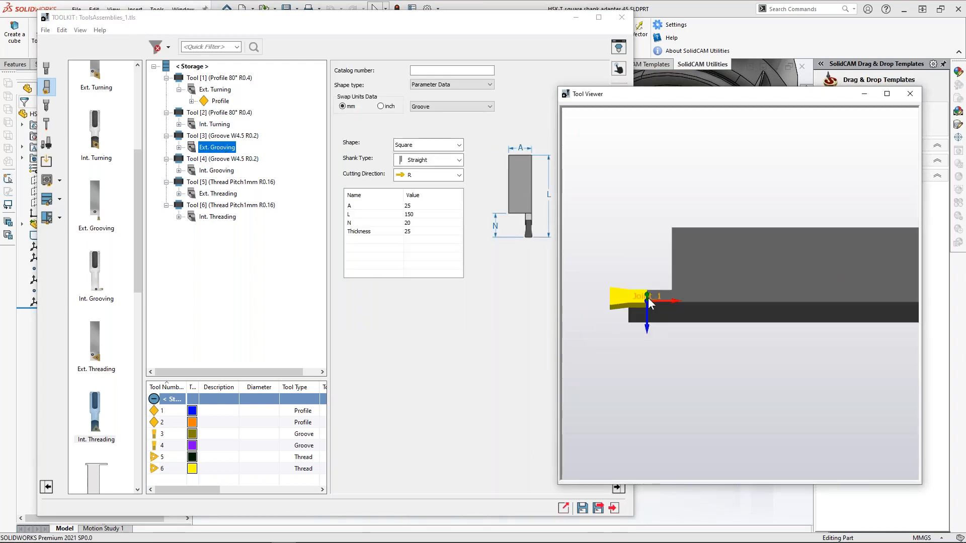
pyautogui.click(218, 172)
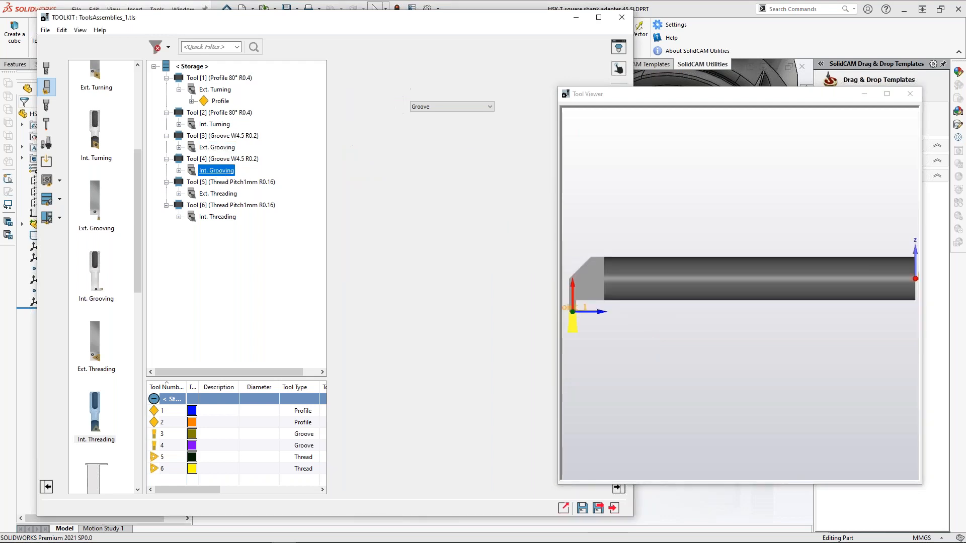
pyautogui.moveTo(570, 317); pyautogui.dragTo(610, 317, button='middle')
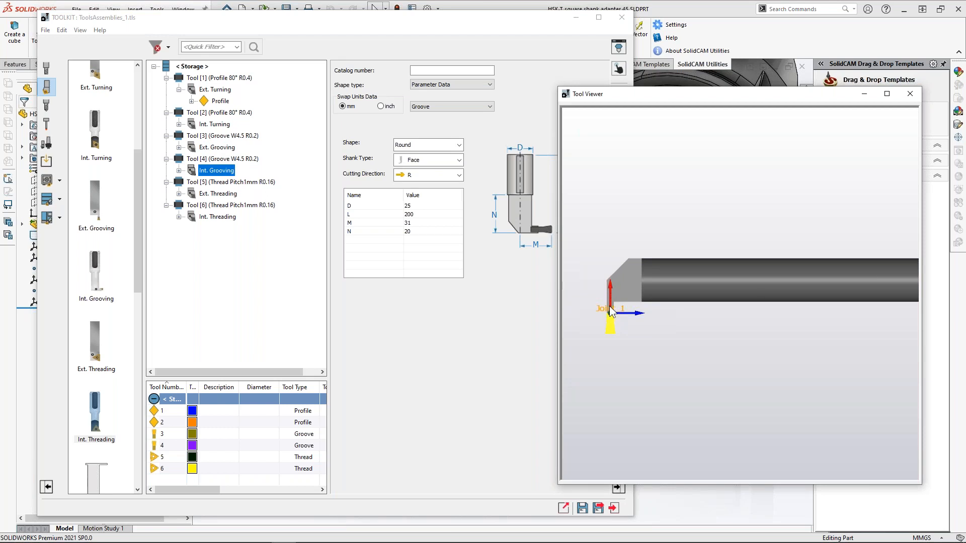
pyautogui.click(226, 194)
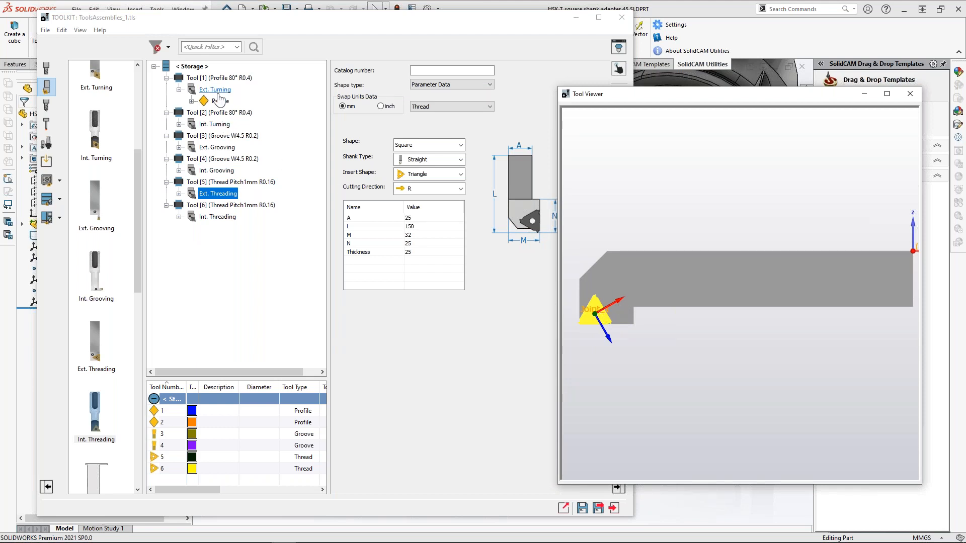
# - Examine the Int. Threading holder of Tool 6 in 3D, including the joint position and axis directions at its triangular insert
pyautogui.click(217, 217)
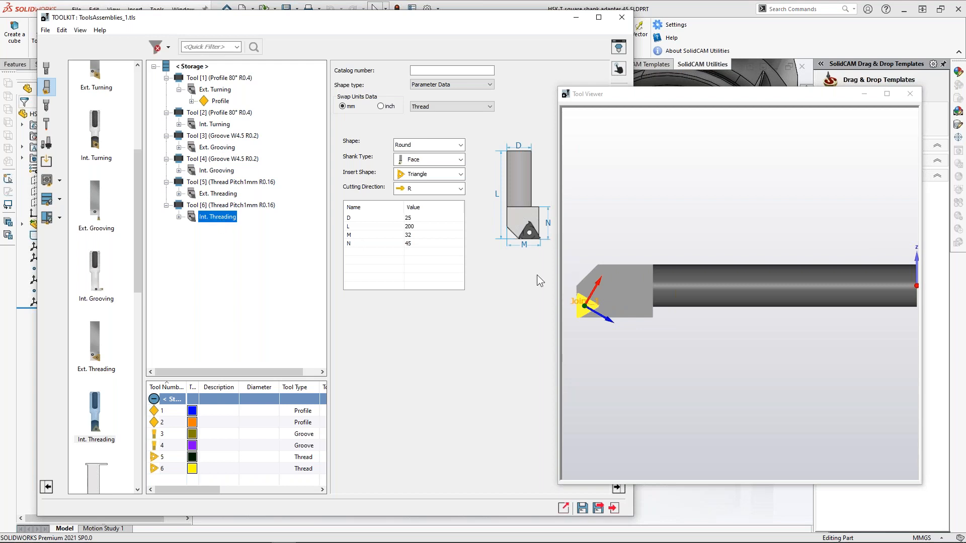
pyautogui.click(599, 301)
pyautogui.moveTo(593, 310); pyautogui.dragTo(646, 308, button='middle')
pyautogui.scroll(5, 645, 308)
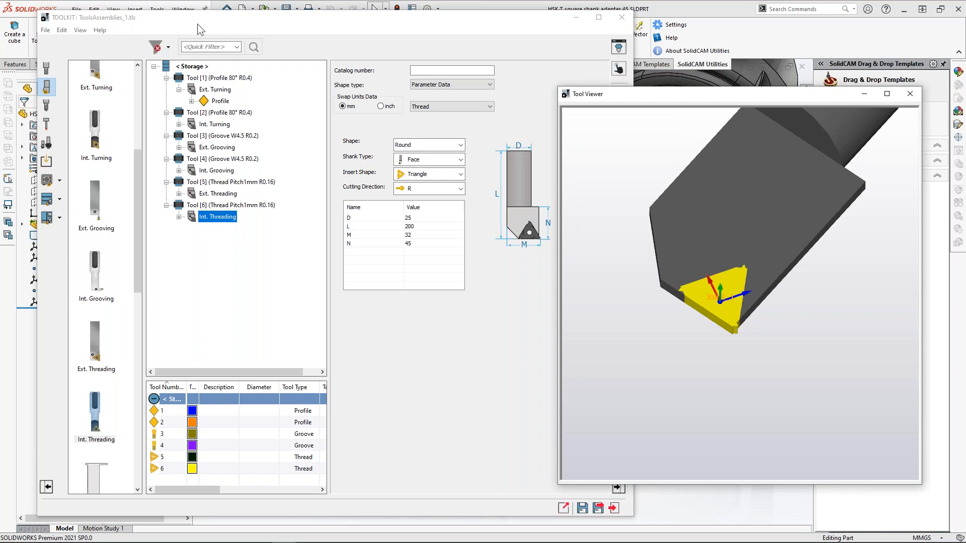
pyautogui.scroll(-3, 719, 328)
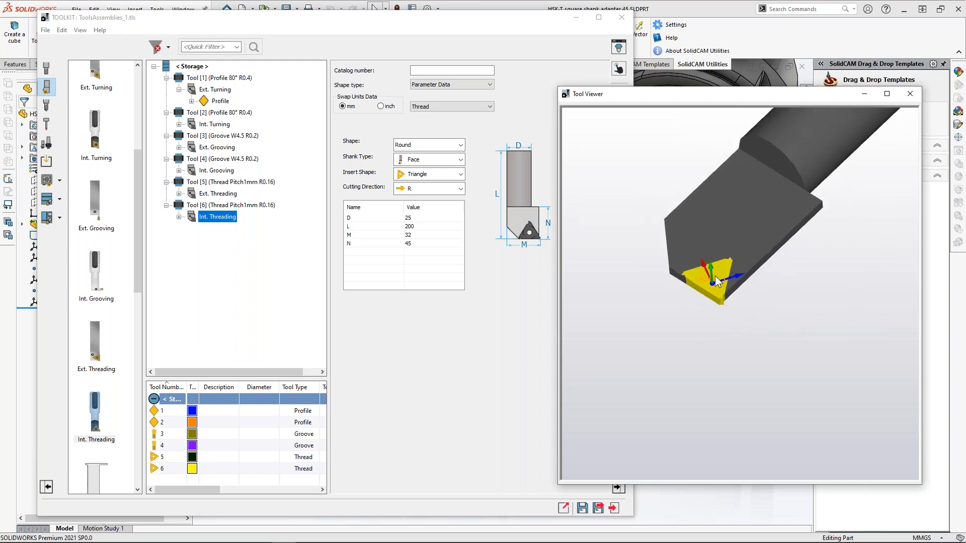
pyautogui.scroll(-5, 732, 296)
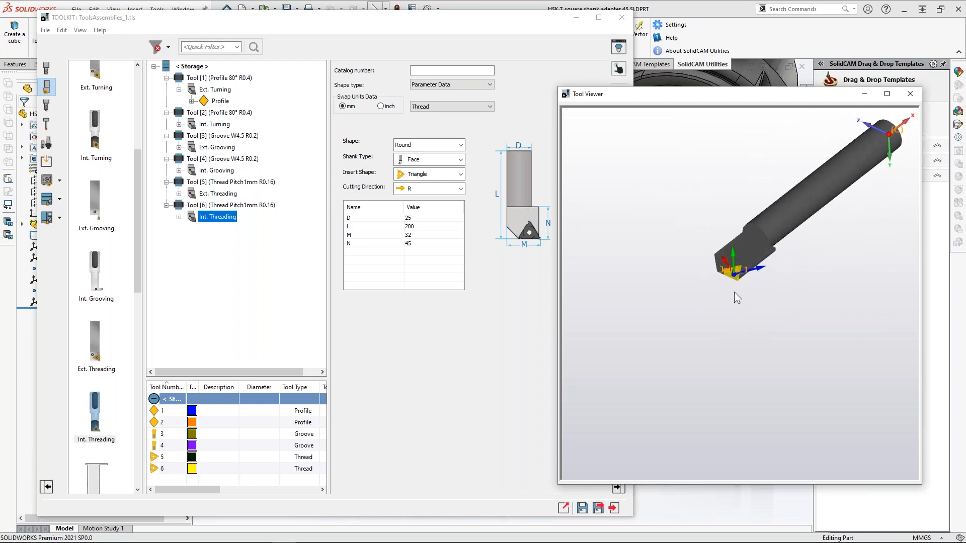
pyautogui.scroll(3, 811, 172)
pyautogui.moveTo(799, 226); pyautogui.dragTo(805, 231, button='middle')
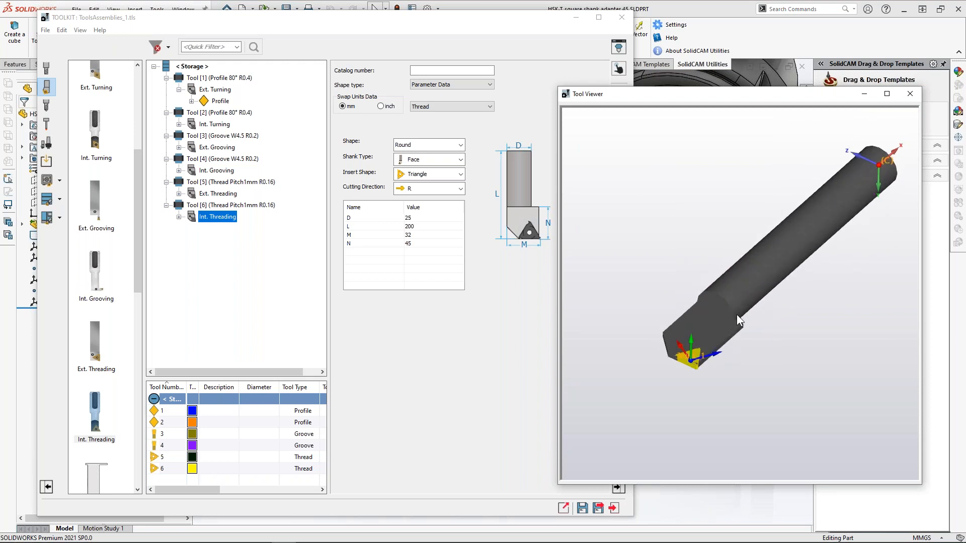
pyautogui.scroll(4, 736, 315)
pyautogui.keyDown('ctrl'); pyautogui.moveTo(746, 330); pyautogui.dragTo(735, 354, button='middle'); pyautogui.keyUp('ctrl')
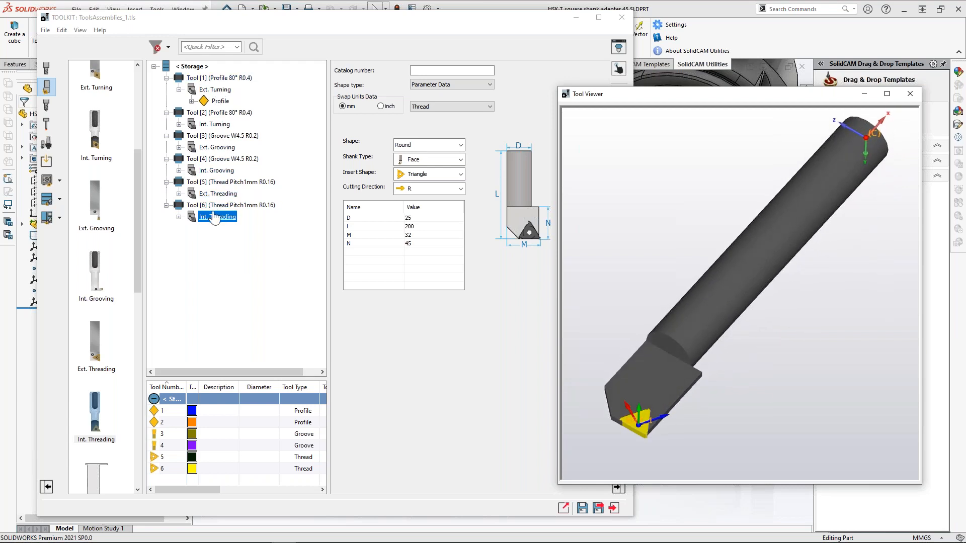
# - Move the ToolKit and Tool Viewer windows aside to inspect the adapter's insert, and return to the Ext. Turning holder of Tool 1
pyautogui.moveTo(344, 18); pyautogui.dragTo(288, 149)
pyautogui.moveTo(635, 98); pyautogui.dragTo(808, 232)
pyautogui.moveTo(459, 149); pyautogui.dragTo(296, 199)
pyautogui.keyDown('ctrl'); pyautogui.moveTo(505, 317); pyautogui.dragTo(561, 274, button='middle'); pyautogui.keyUp('ctrl')
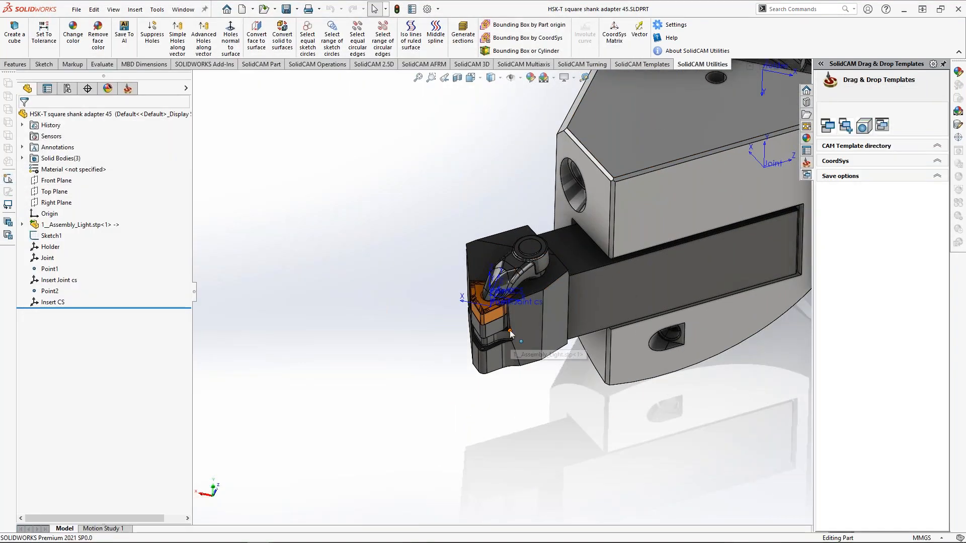
pyautogui.press('super')
pyautogui.click(283, 533)
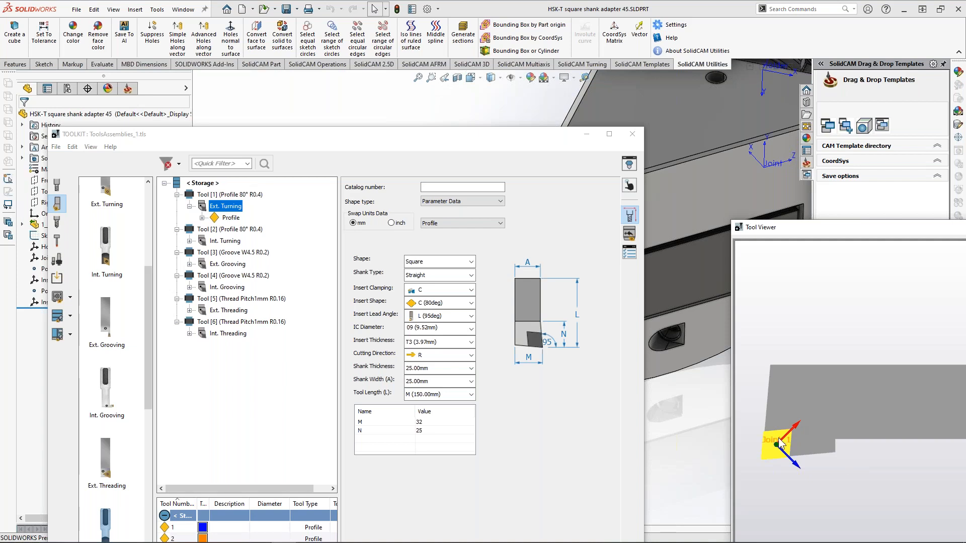
# - Try insert shapes from D (55deg) to T (60deg) on the Ext. Turning holder to compare the joint orientation
pyautogui.click(470, 305)
pyautogui.click(459, 319)
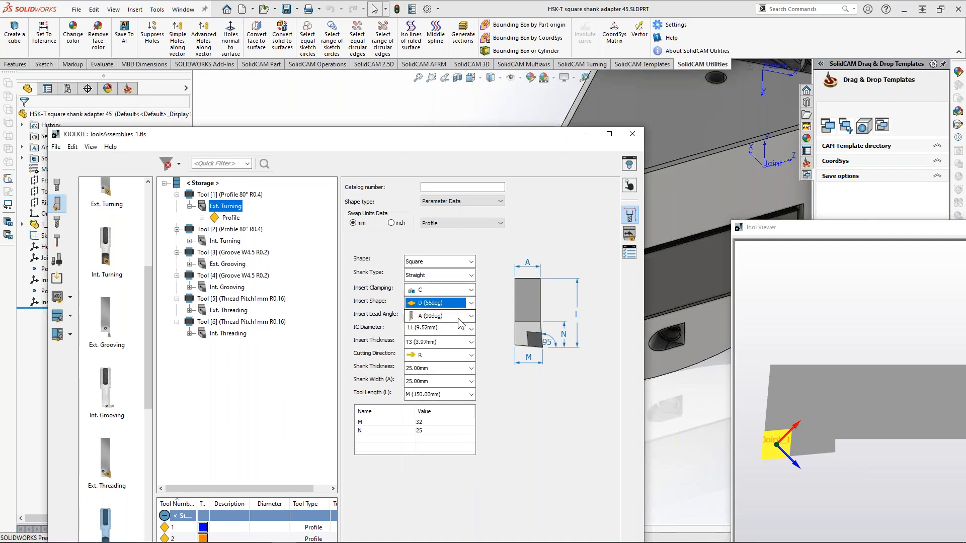
pyautogui.press('Down')
pyautogui.press('Down')
pyautogui.press('Down')
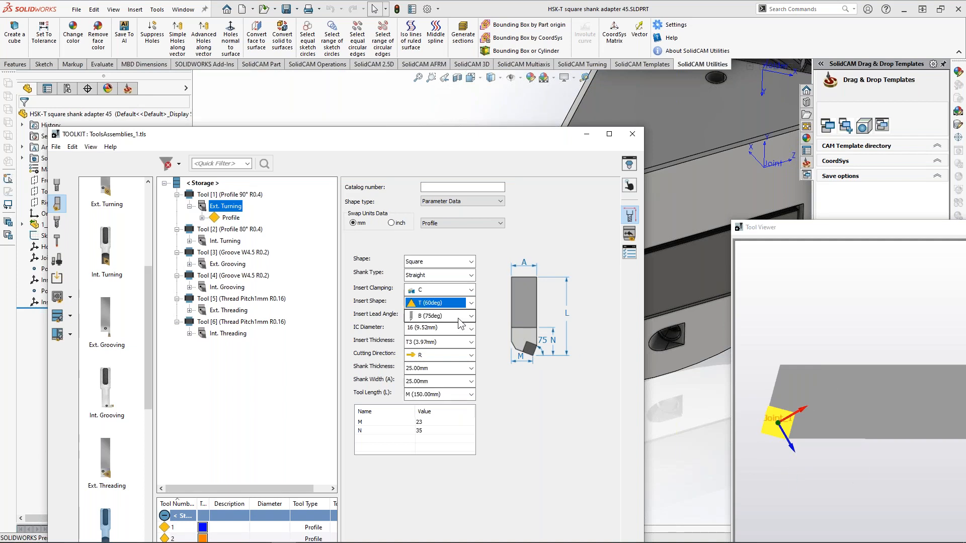
# - Try the V (35deg), W (80deg) and R insert shapes on the Ext. Turning holder, ending on W (80deg)
pyautogui.click(470, 303)
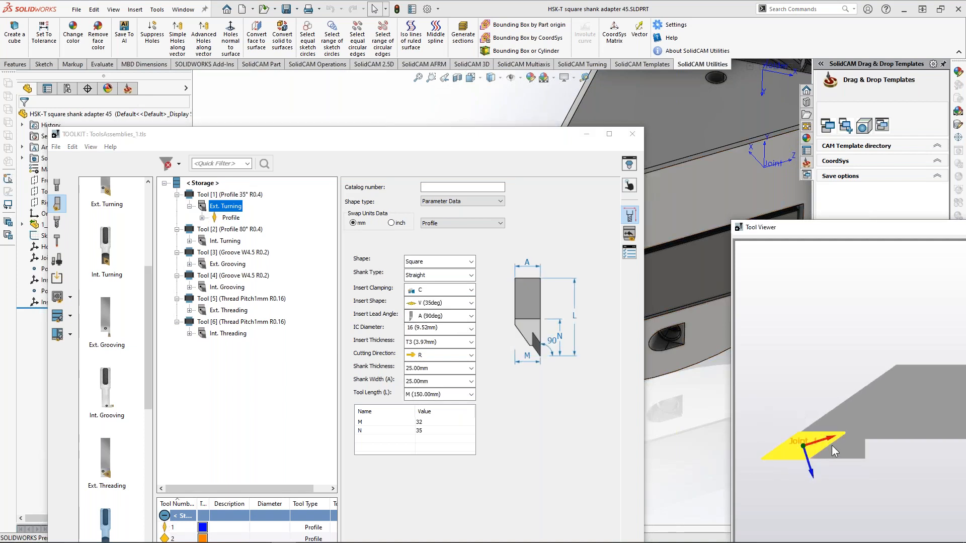
pyautogui.click(437, 407)
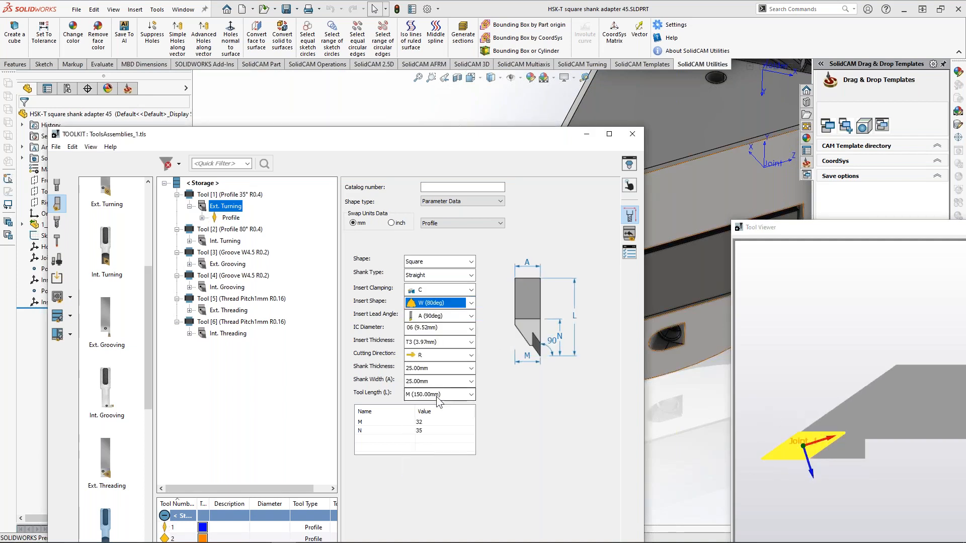
pyautogui.press('Down')
pyautogui.press('Down')
pyautogui.press('Up')
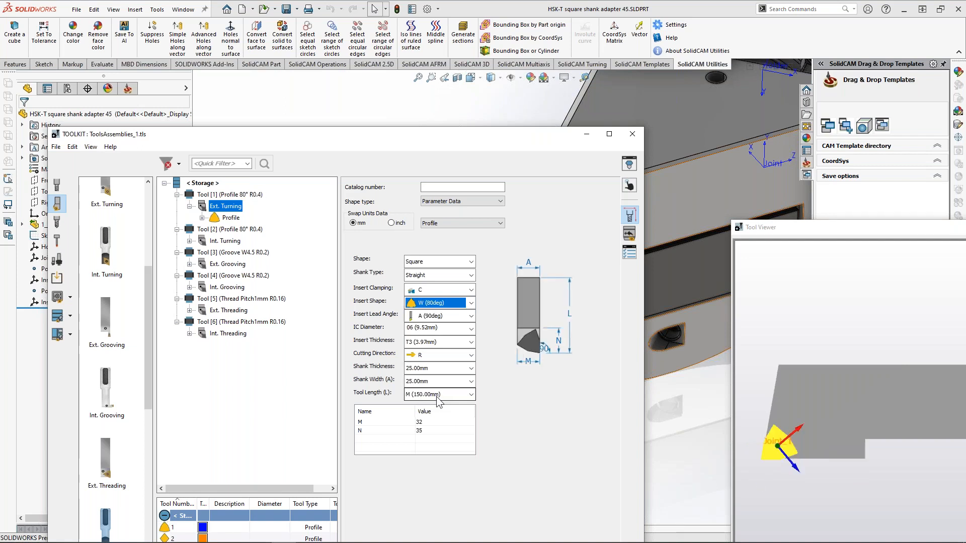
pyautogui.press('Down')
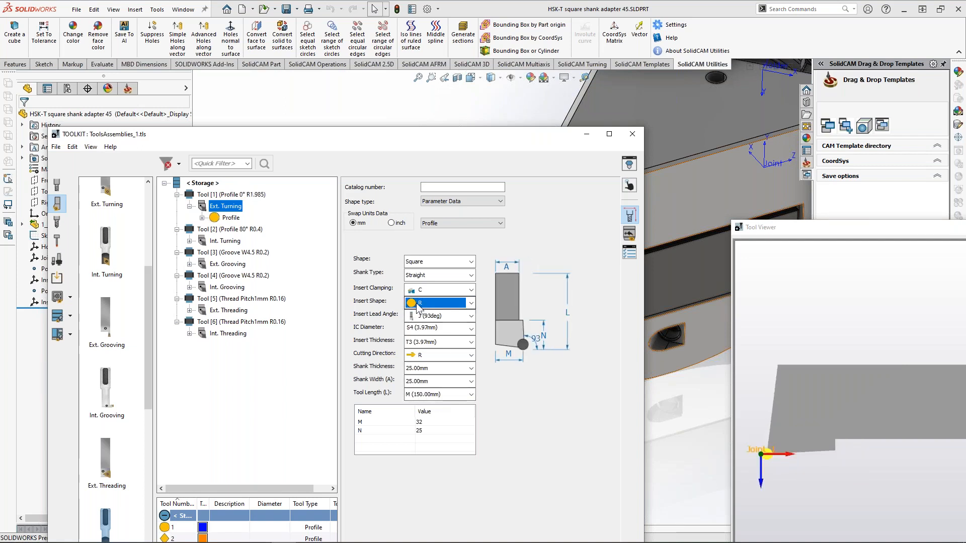
pyautogui.press('Up')
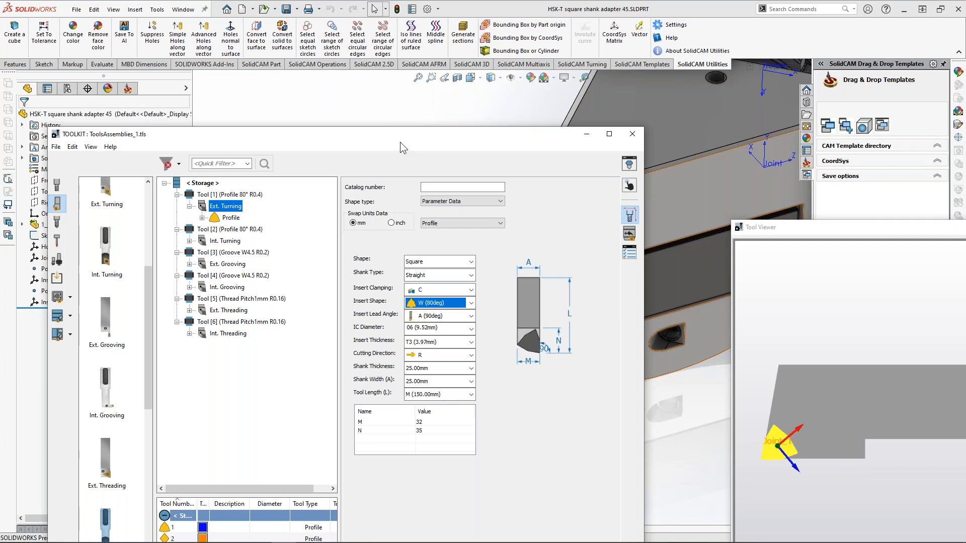
# - Close the ToolKit without saving the changes to ToolsAssemblies_1.tls
pyautogui.moveTo(400, 138); pyautogui.dragTo(369, 52)
pyautogui.click(601, 49)
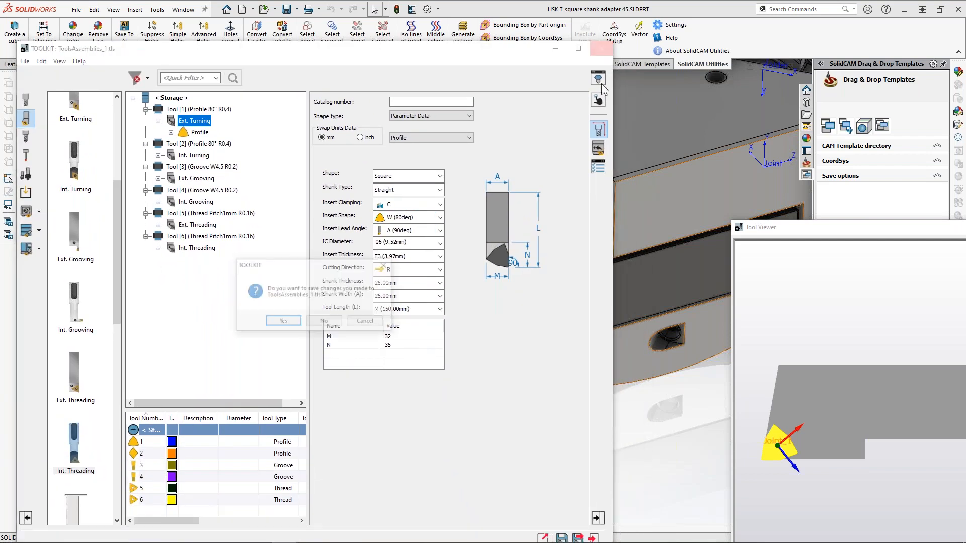
pyautogui.click(324, 322)
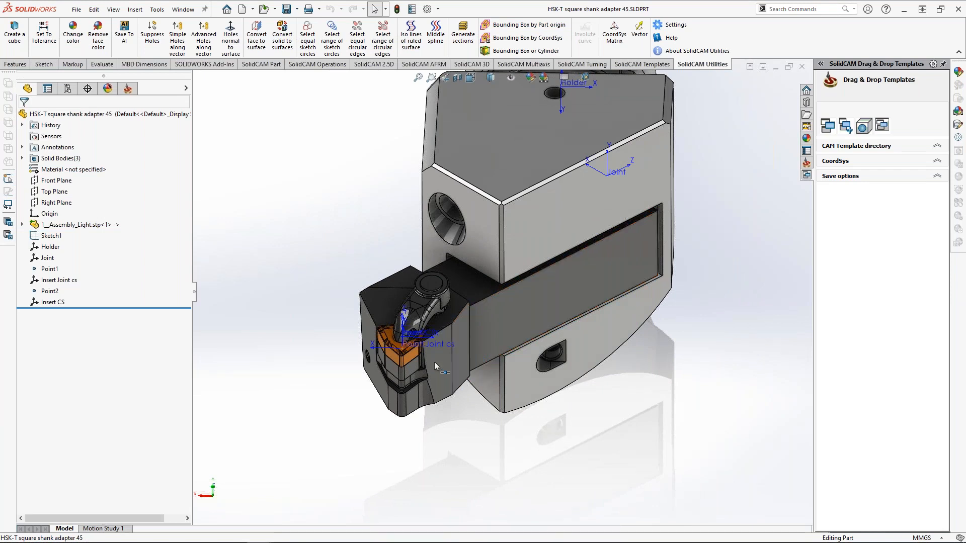
# - Highlight the Insert CS coordinate system and hide the shank holder body surrounding the orange insert
pyautogui.scroll(-5, 433, 352)
pyautogui.scroll(-3, 412, 330)
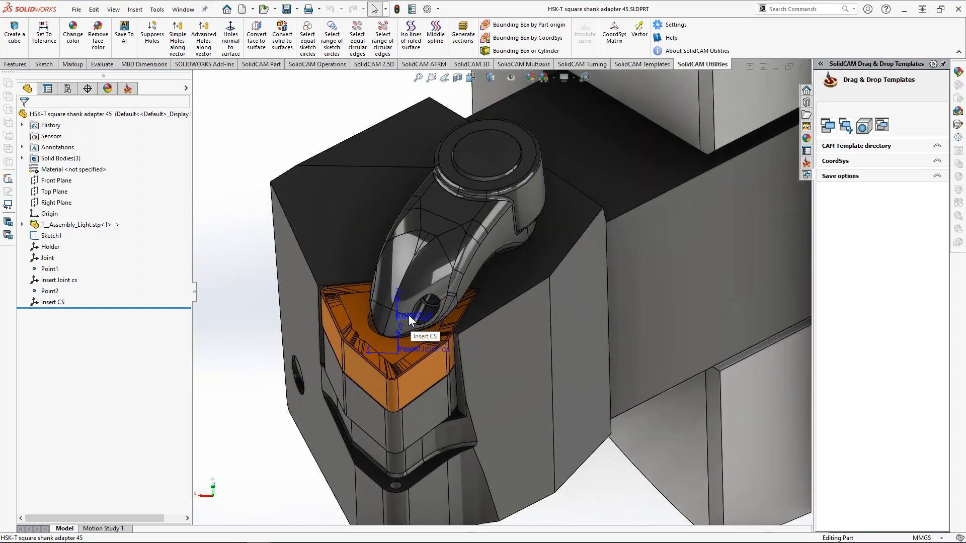
pyautogui.click(404, 320)
pyautogui.scroll(-2, 404, 317)
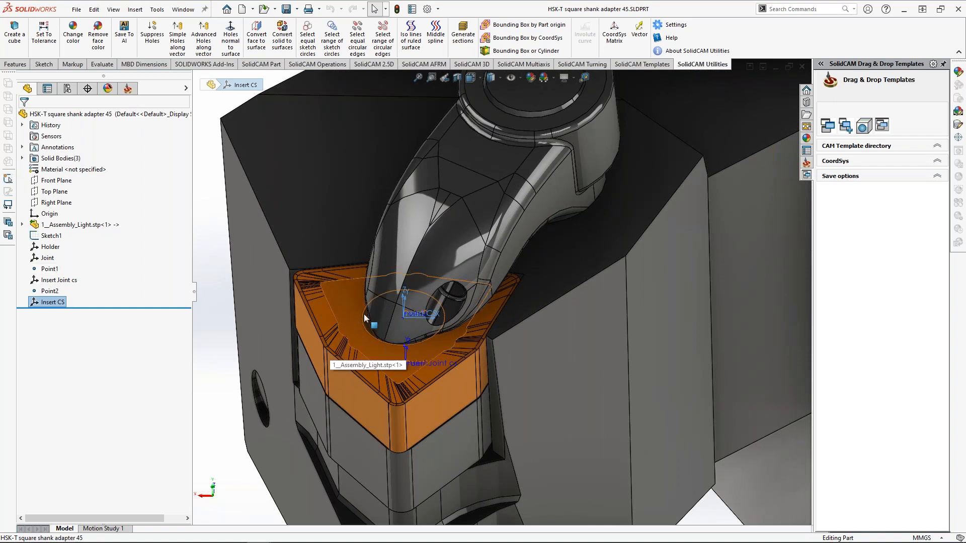
pyautogui.press('Tab')
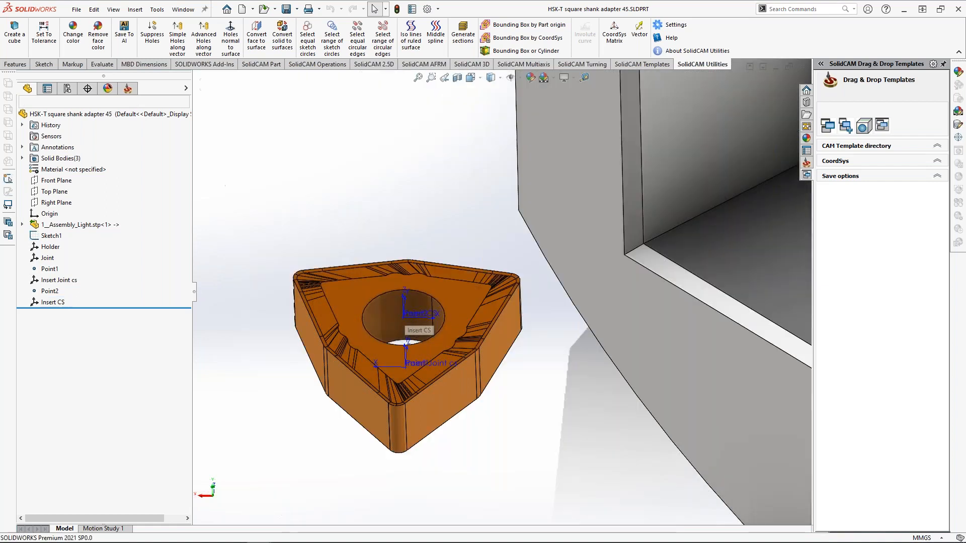
# - Roll the adapter part's feature history back to directly after Point1, before Insert Joint cs
pyautogui.click(409, 316)
pyautogui.click(412, 280)
pyautogui.moveTo(101, 307); pyautogui.dragTo(92, 253)
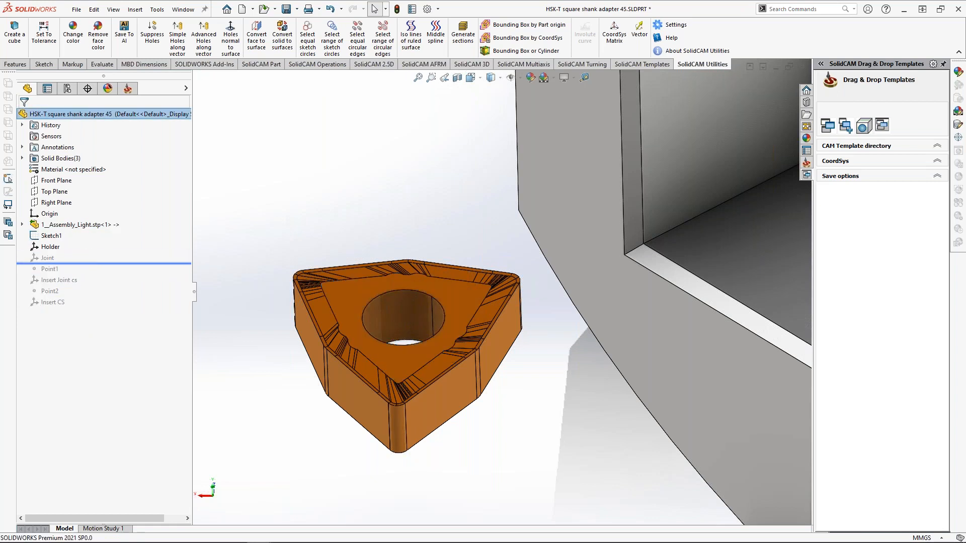
pyautogui.click(454, 292)
pyautogui.click(486, 270)
pyautogui.moveTo(93, 263); pyautogui.dragTo(92, 272)
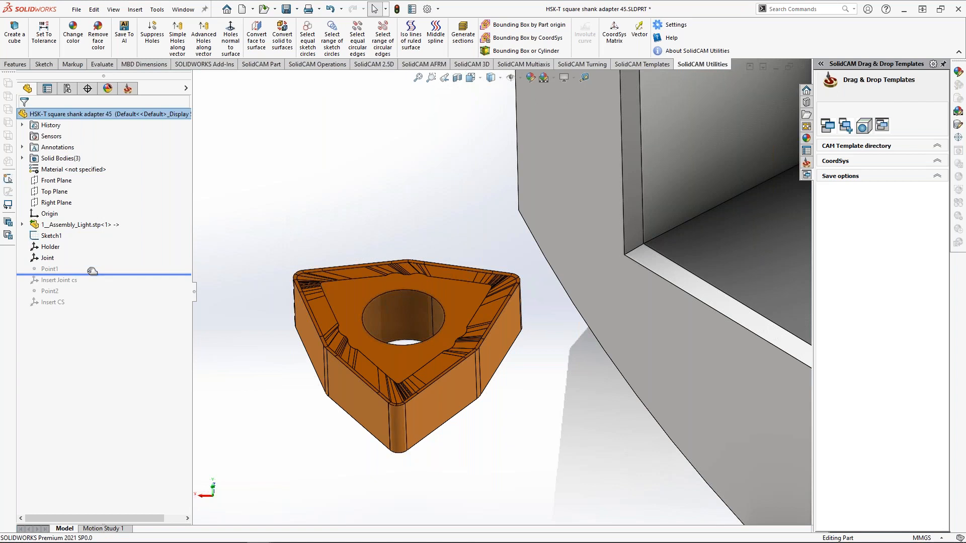
# - Start a sketch on the insert's flat top face and orient the view normal to it with the cutting corner pointing up
pyautogui.click(458, 292)
pyautogui.click(487, 267)
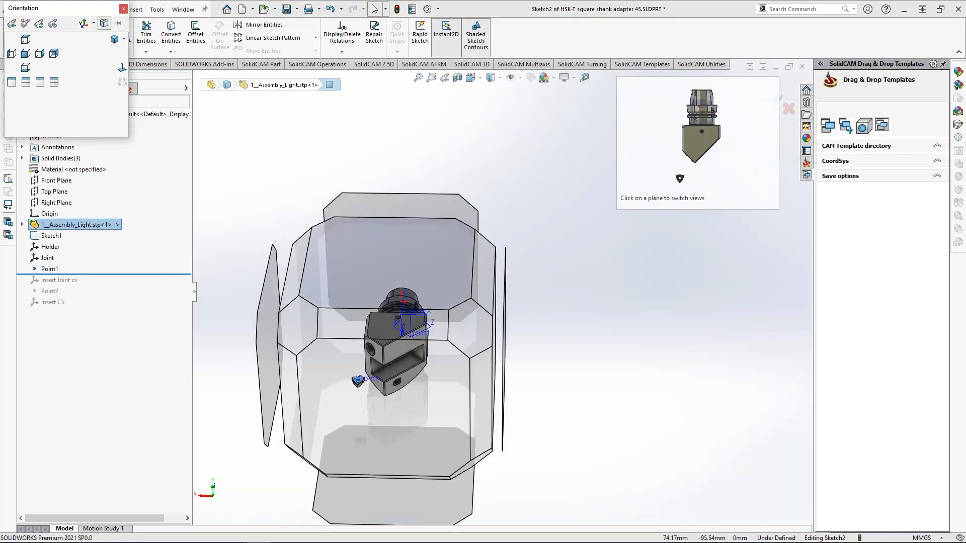
pyautogui.click(357, 259)
pyautogui.scroll(-6, 435, 465)
pyautogui.keyDown('ctrl'); pyautogui.moveTo(440, 456); pyautogui.dragTo(466, 329, button='middle'); pyautogui.keyUp('ctrl')
pyautogui.scroll(-2, 465, 329)
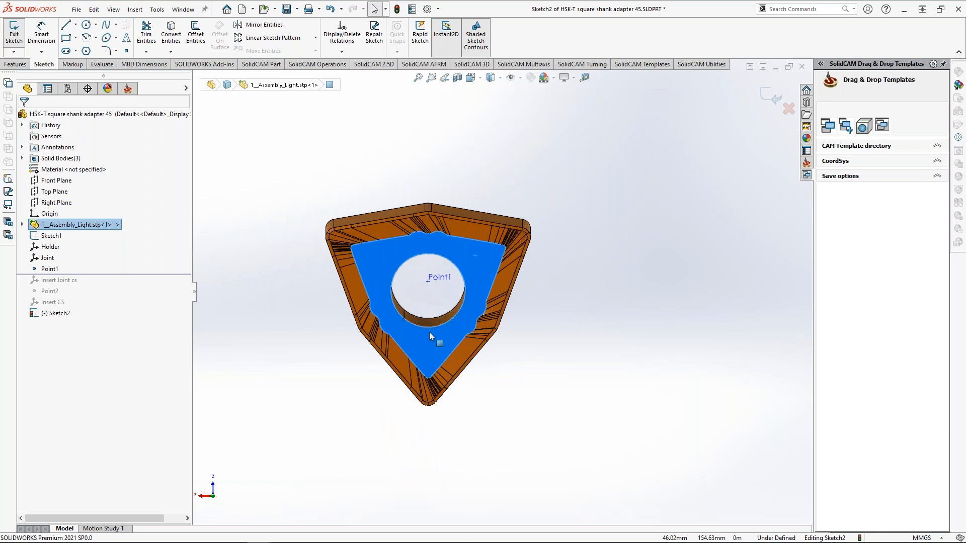
pyautogui.press('space')
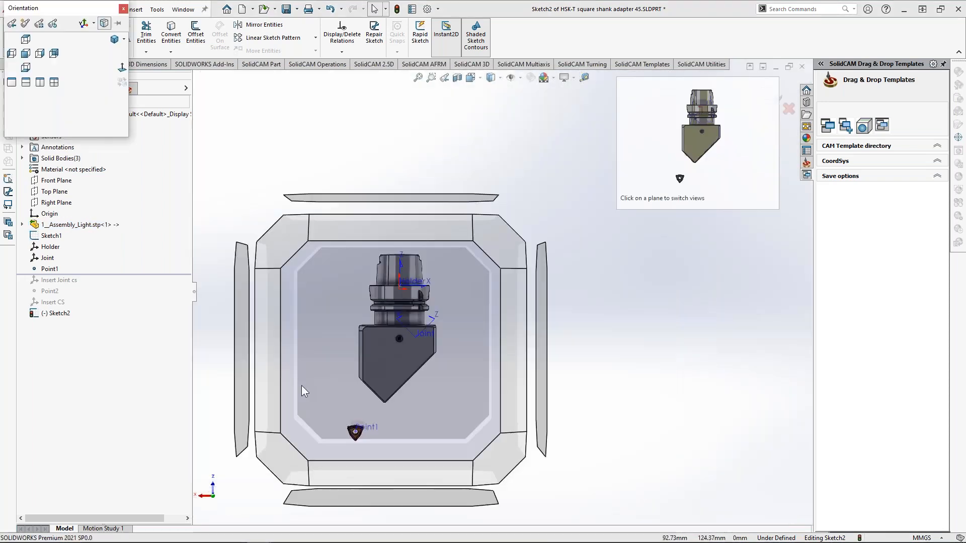
pyautogui.doubleClick(122, 68)
pyautogui.press('f')
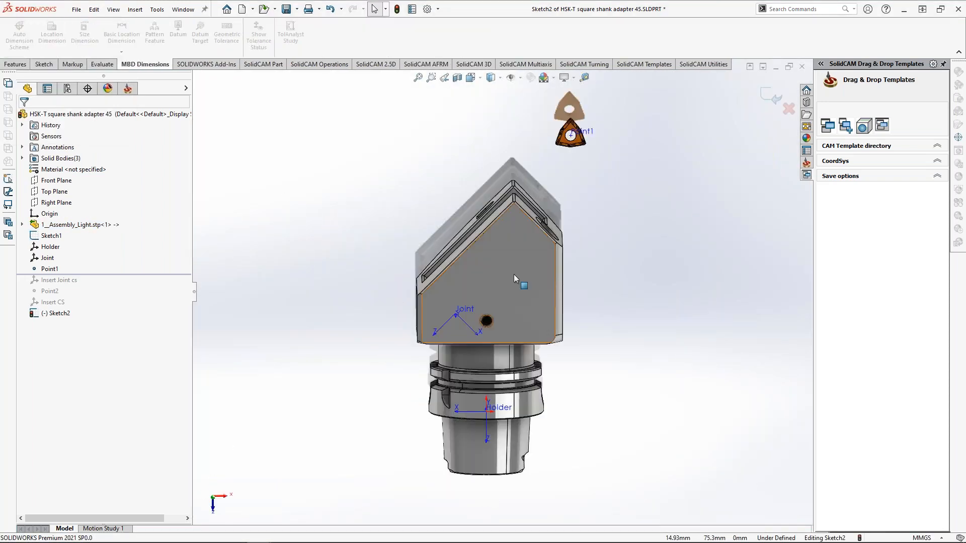
pyautogui.scroll(-8, 549, 158)
pyautogui.scroll(1, 498, 289)
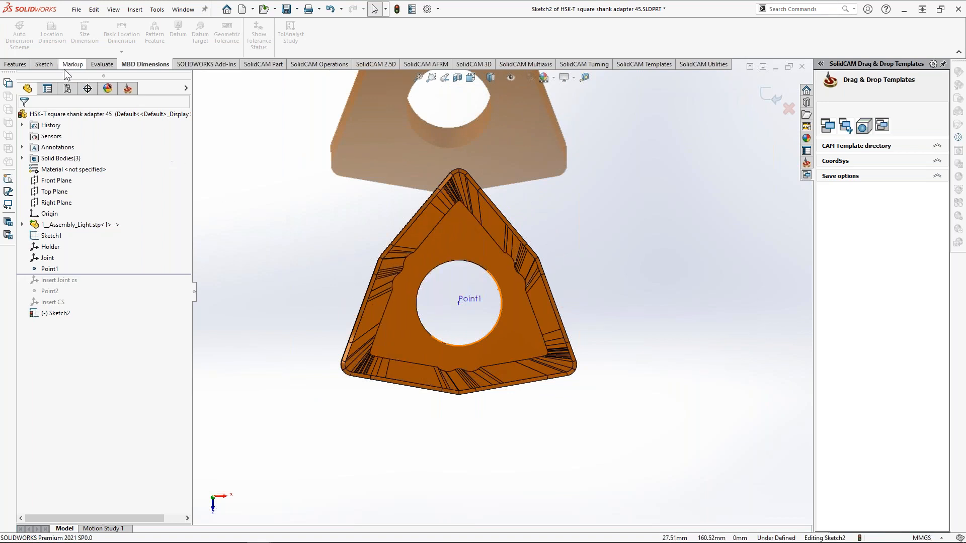
# - Sketch a line about 5.6 mm long from Point1 at the insert's hole centre towards its upper cutting corner
pyautogui.click(45, 67)
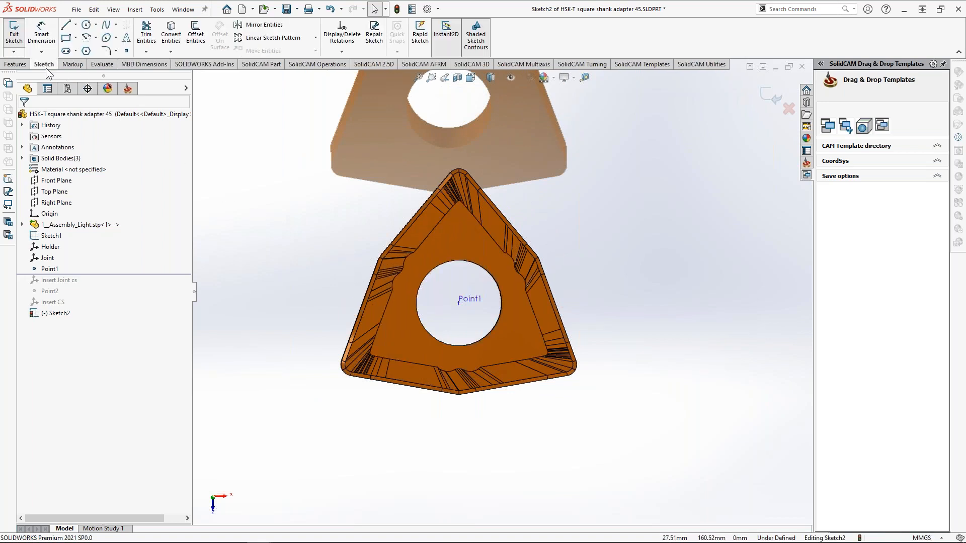
pyautogui.click(66, 26)
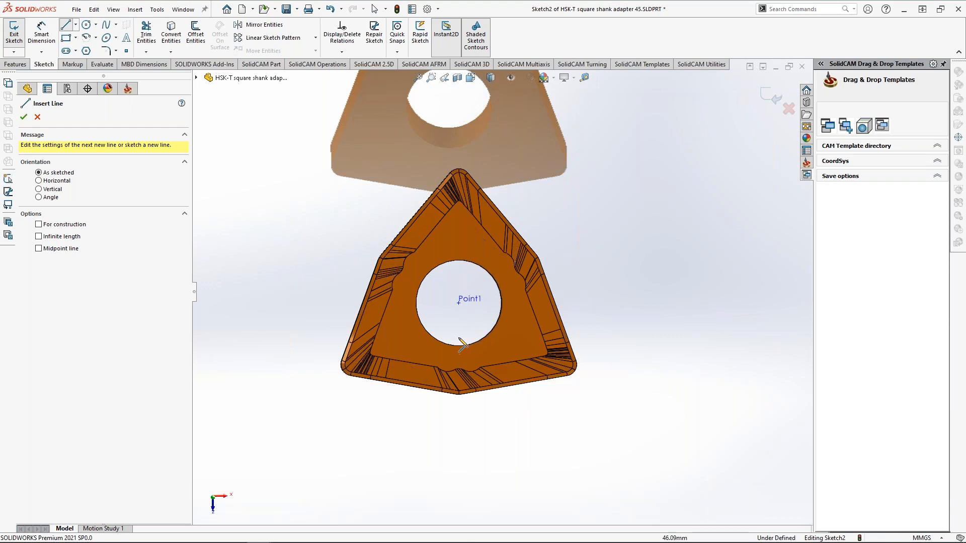
pyautogui.hotkey('ctrl', '1')
pyautogui.moveTo(646, 263); pyautogui.dragTo(643, 349, button='middle')
pyautogui.keyDown('ctrl'); pyautogui.moveTo(640, 126); pyautogui.dragTo(519, 295, button='middle'); pyautogui.keyUp('ctrl')
pyautogui.scroll(-5, 598, 250)
pyautogui.scroll(-3, 551, 305)
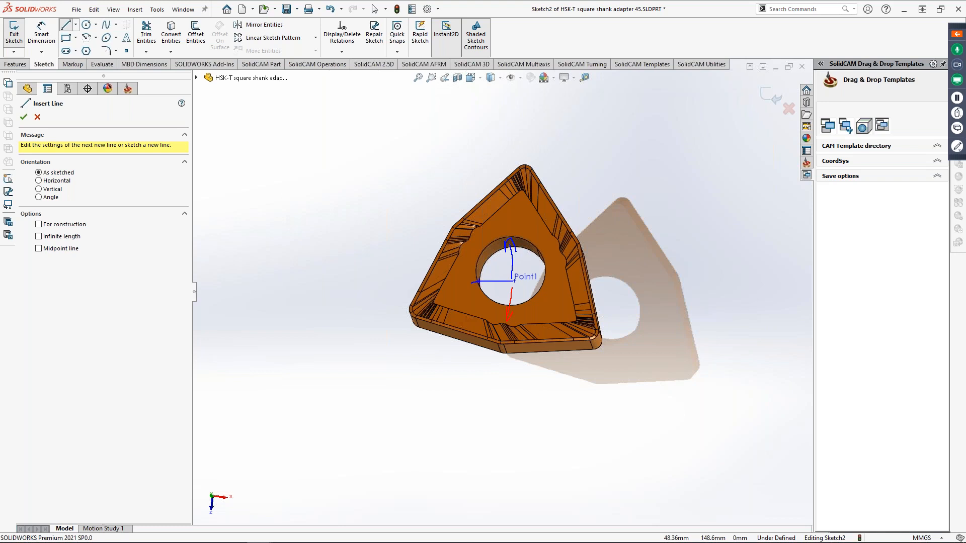
pyautogui.press('Escape')
pyautogui.scroll(-2, 524, 295)
pyautogui.moveTo(524, 295); pyautogui.dragTo(533, 310, button='middle')
pyautogui.press('space')
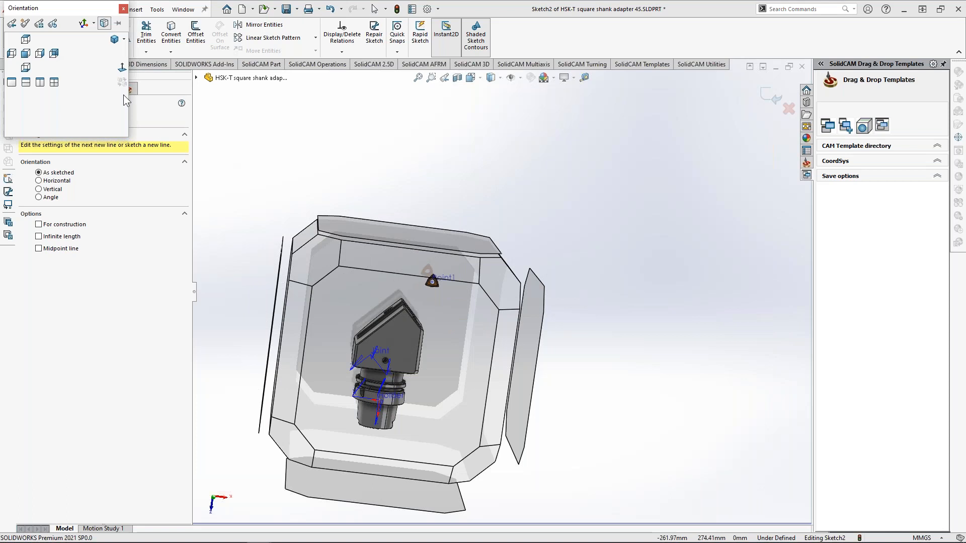
pyautogui.doubleClick(122, 67)
pyautogui.press('f')
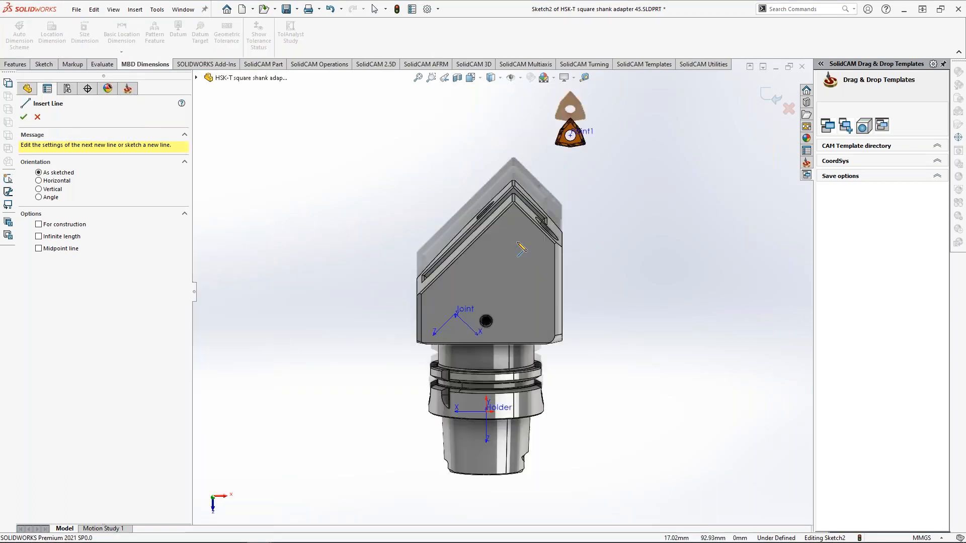
pyautogui.scroll(-10, 464, 255)
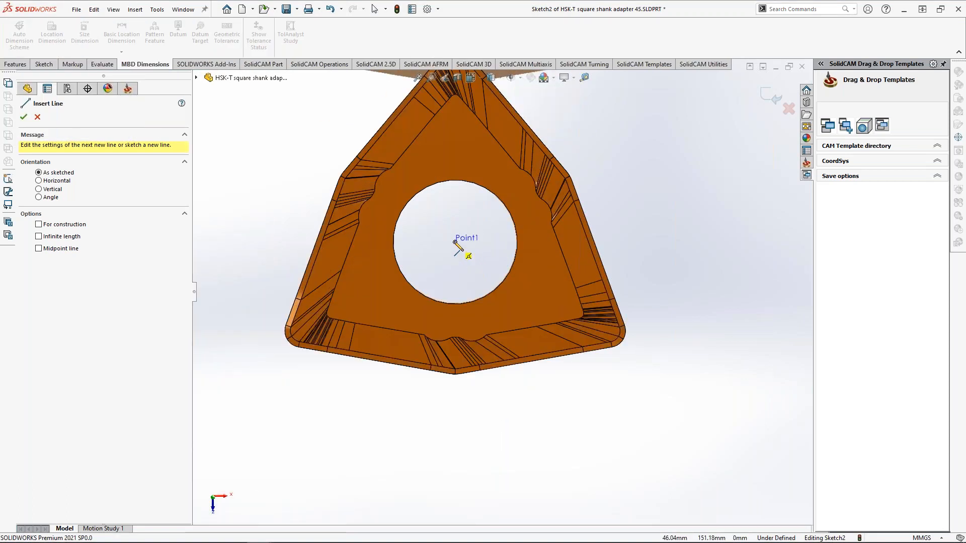
pyautogui.click(454, 243)
pyautogui.keyDown('ctrl'); pyautogui.moveTo(455, 135); pyautogui.dragTo(452, 193, button='middle'); pyautogui.keyUp('ctrl')
pyautogui.click(456, 186)
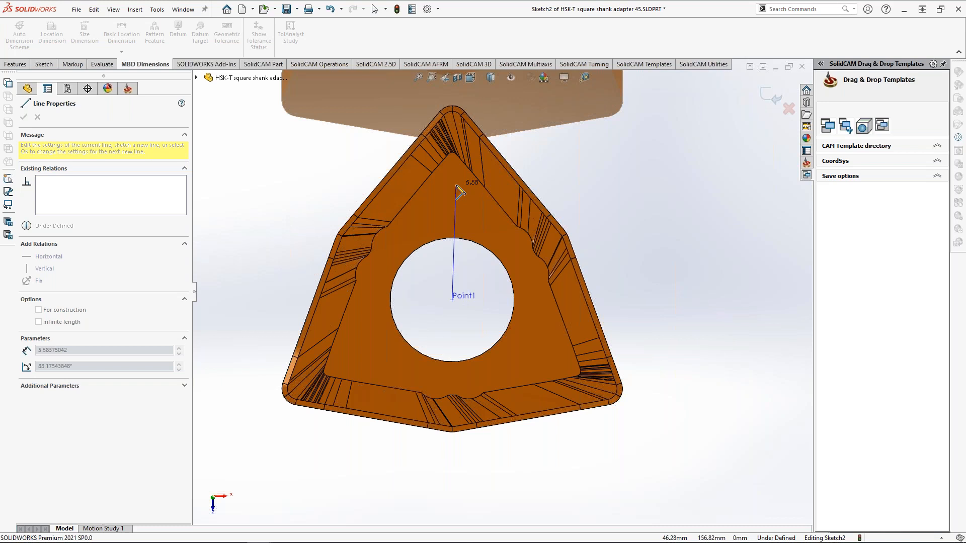
pyautogui.press('Escape')
pyautogui.press('Escape')
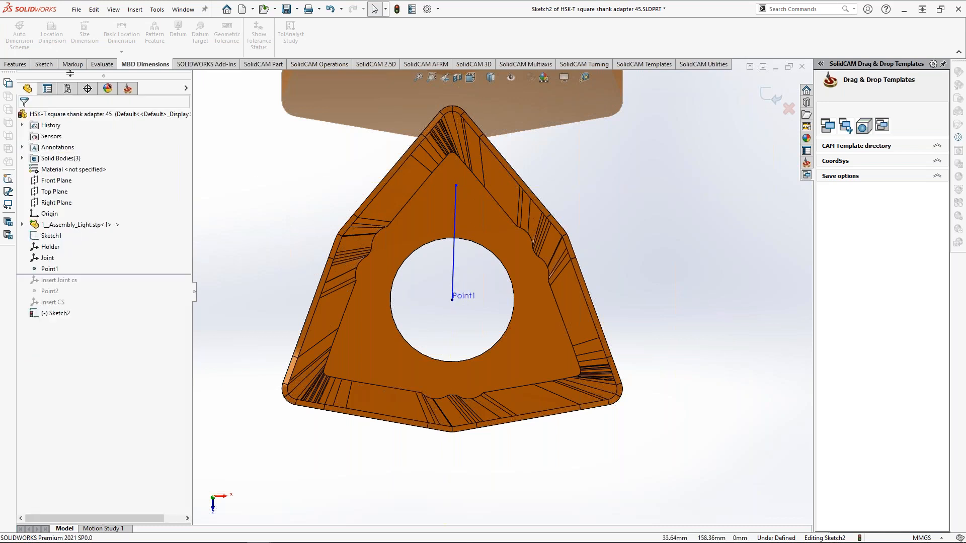
# - Sketch a second line about 2.3 mm long from Point1, perpendicular to the first line
pyautogui.click(44, 64)
pyautogui.click(65, 24)
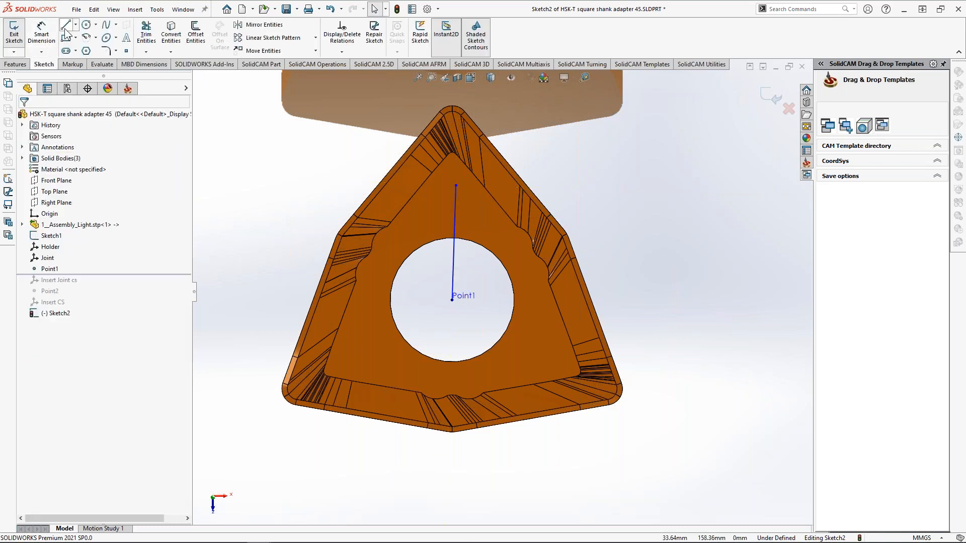
pyautogui.click(452, 299)
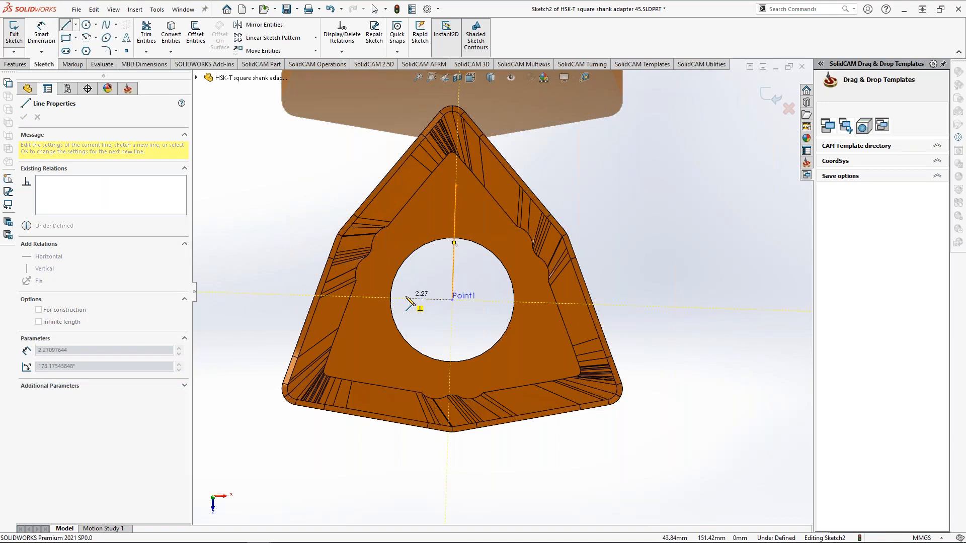
pyautogui.click(405, 298)
pyautogui.press('Escape')
pyautogui.press('Escape')
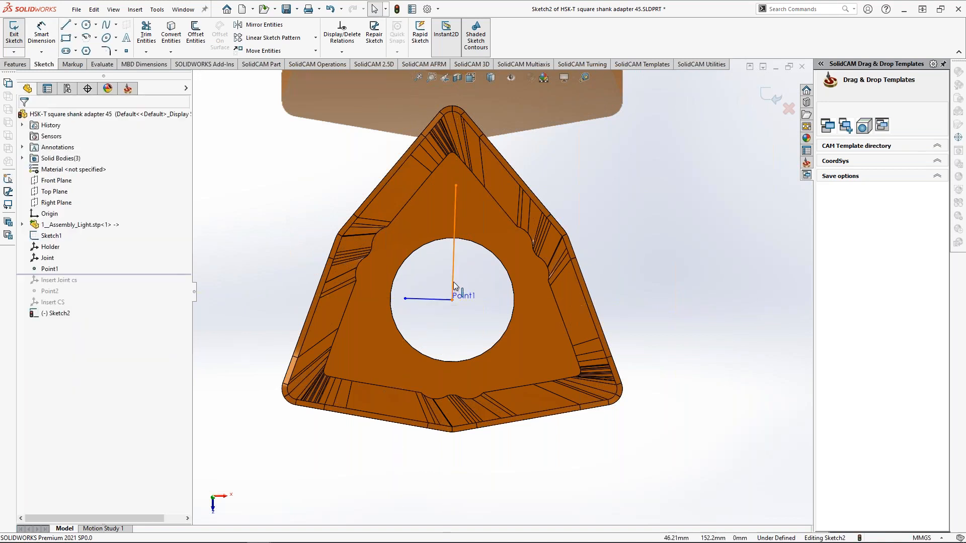
# - Constrain the free end of the longer line to the centre of the insert's rounded upper cutting corner
pyautogui.click(456, 185)
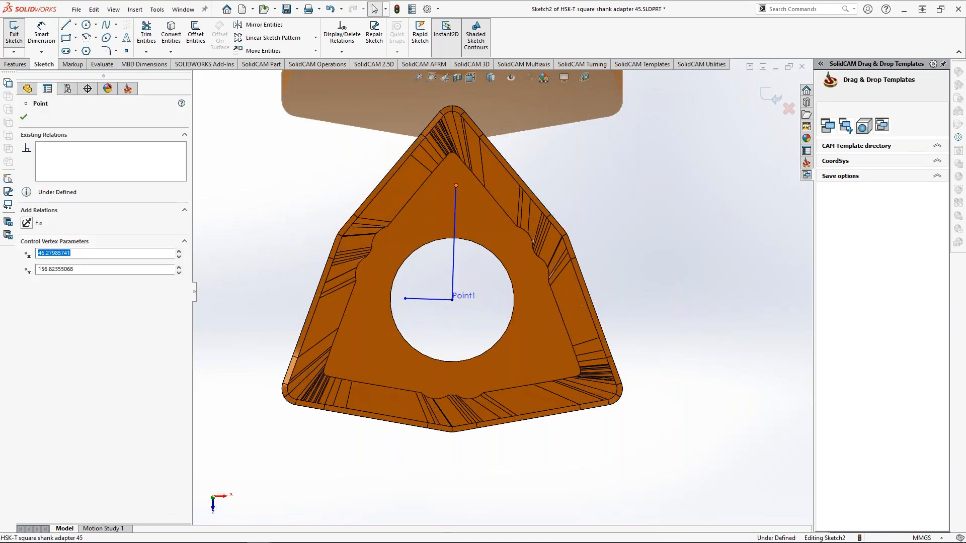
pyautogui.keyDown('ctrl'); pyautogui.click(460, 107); pyautogui.keyUp('ctrl')
pyautogui.click(28, 279)
pyautogui.click(643, 239)
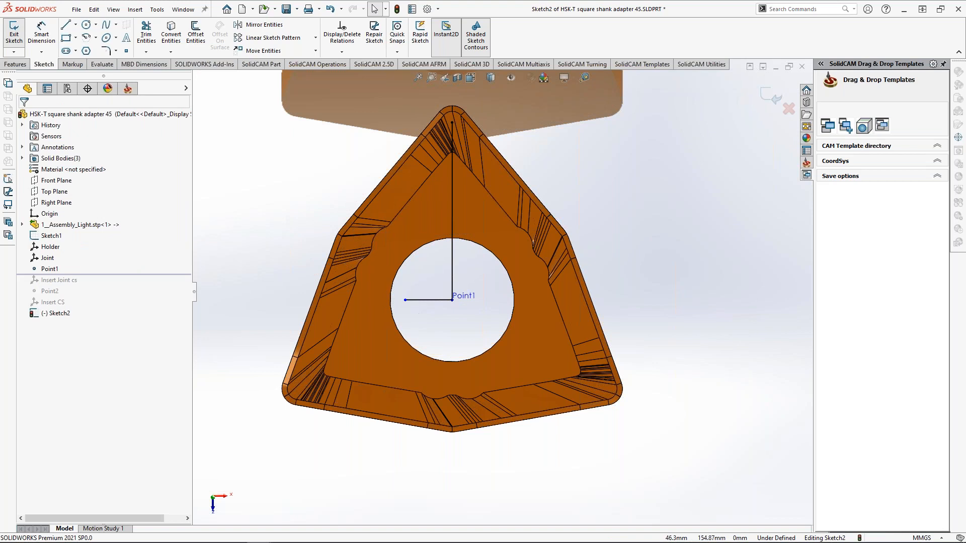
# - Finish the sketch and roll the feature history forward to the end, after Insert CS
pyautogui.moveTo(477, 340); pyautogui.dragTo(343, 322, button='middle')
pyautogui.click(765, 96)
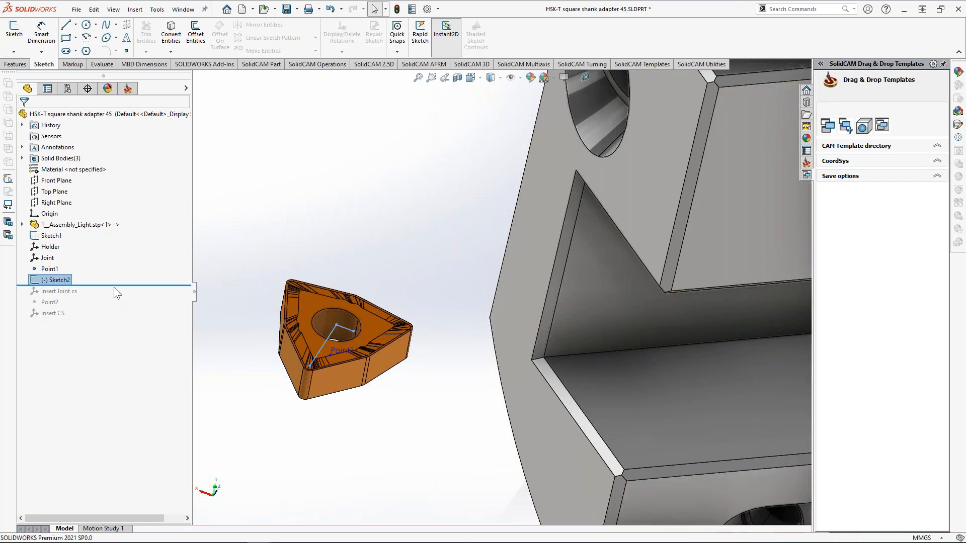
pyautogui.moveTo(113, 286); pyautogui.dragTo(114, 318)
# - Edit the Insert Joint cs coordinate system and define its X axis by the sketch line running to the cutting corner
pyautogui.click(66, 291)
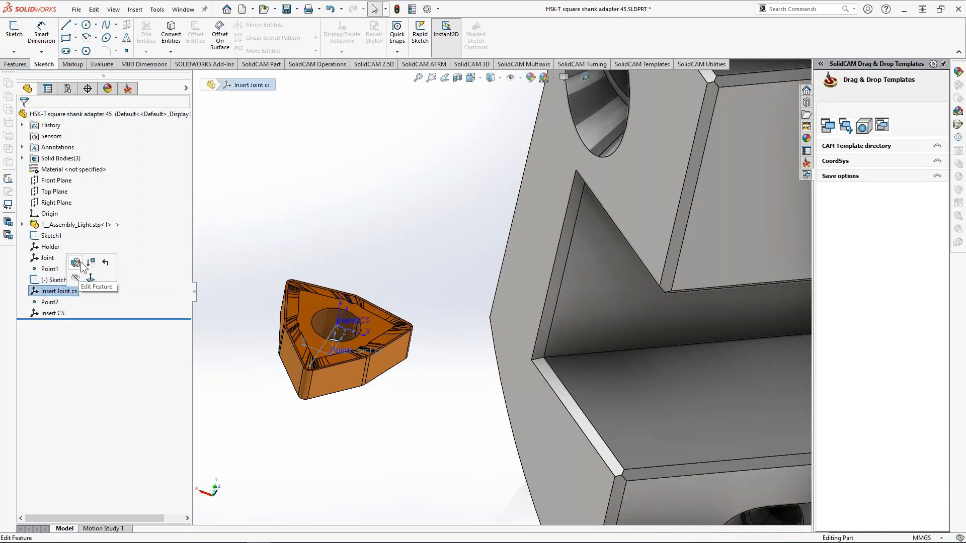
pyautogui.click(75, 262)
pyautogui.scroll(-3, 305, 338)
pyautogui.moveTo(369, 344); pyautogui.dragTo(416, 356, button='middle')
pyautogui.scroll(1, 359, 361)
pyautogui.click(76, 178)
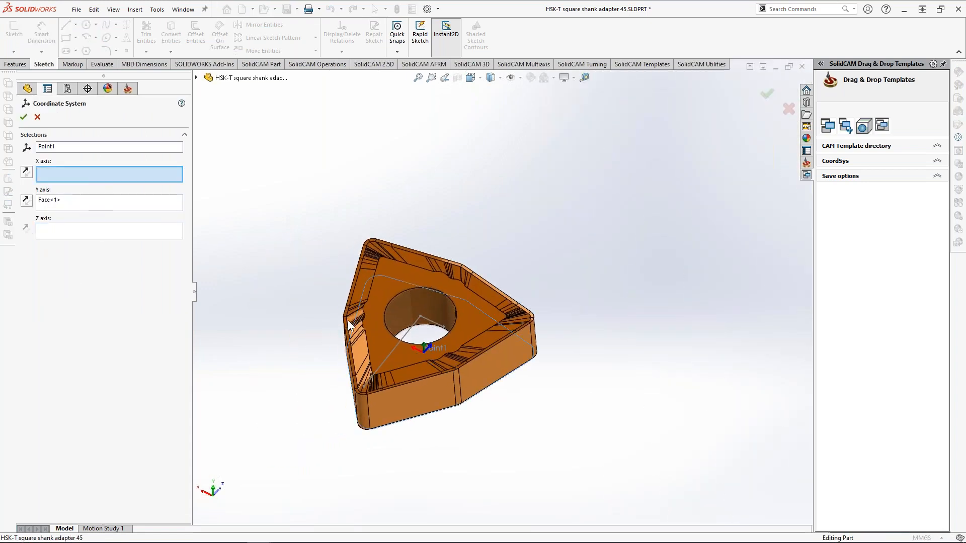
pyautogui.click(408, 333)
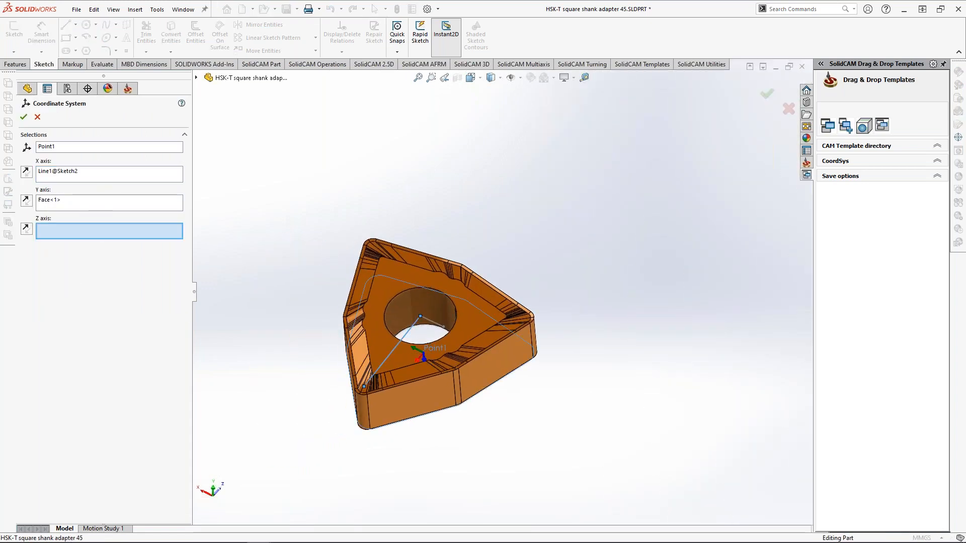
# - Set the Insert Joint cs Y axis to the insert's flat top face and its Z axis to the short sketch line, then accept
pyautogui.click(69, 207)
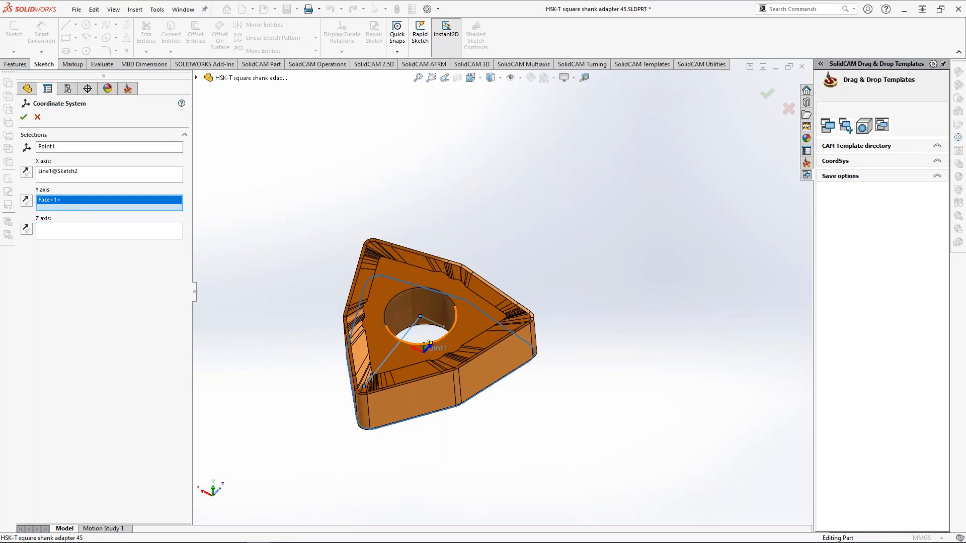
pyautogui.click(476, 332)
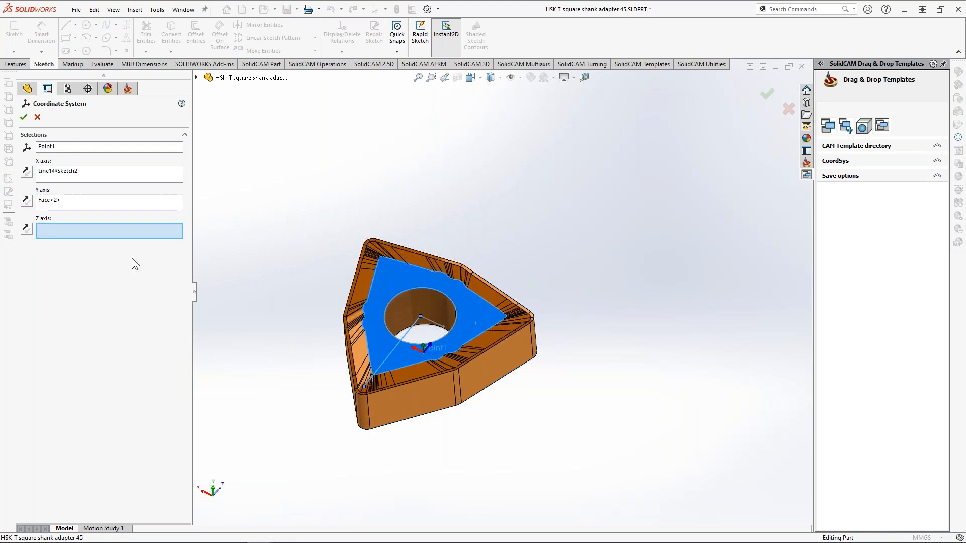
pyautogui.click(437, 324)
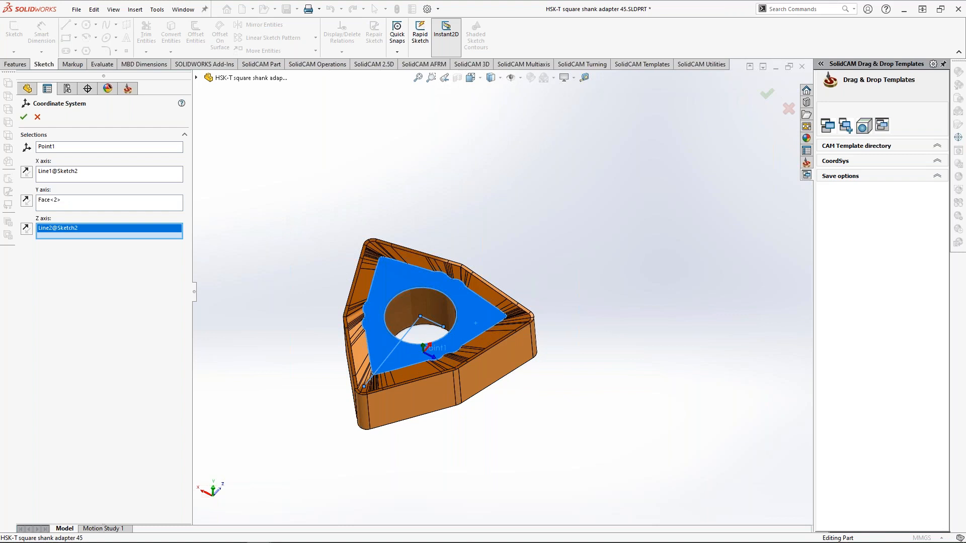
pyautogui.moveTo(421, 342); pyautogui.dragTo(423, 343, button='middle')
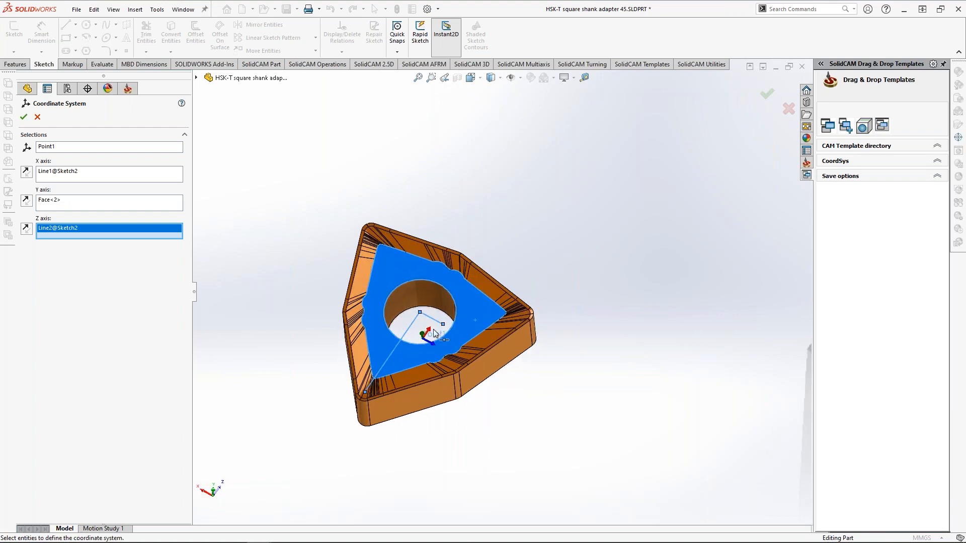
pyautogui.moveTo(433, 332); pyautogui.dragTo(433, 342, button='middle')
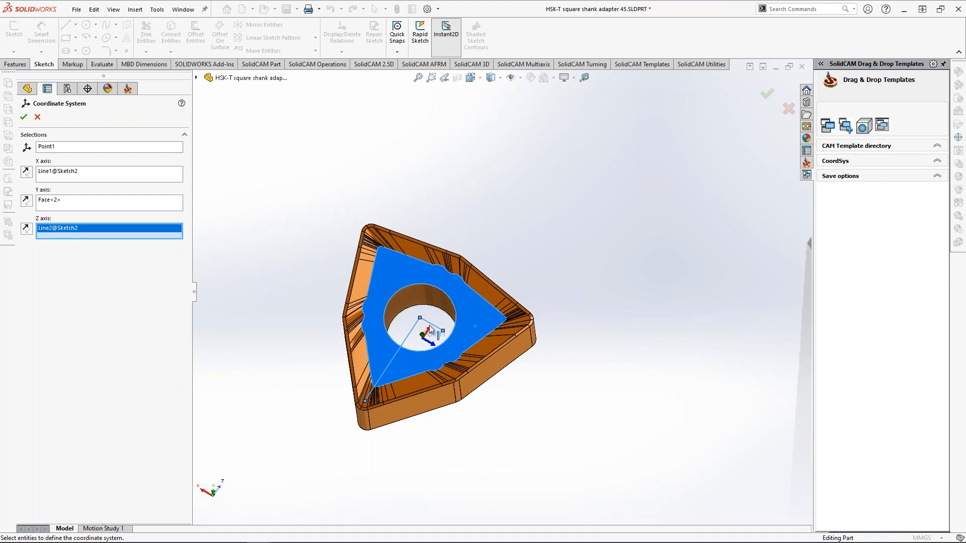
pyautogui.click(23, 117)
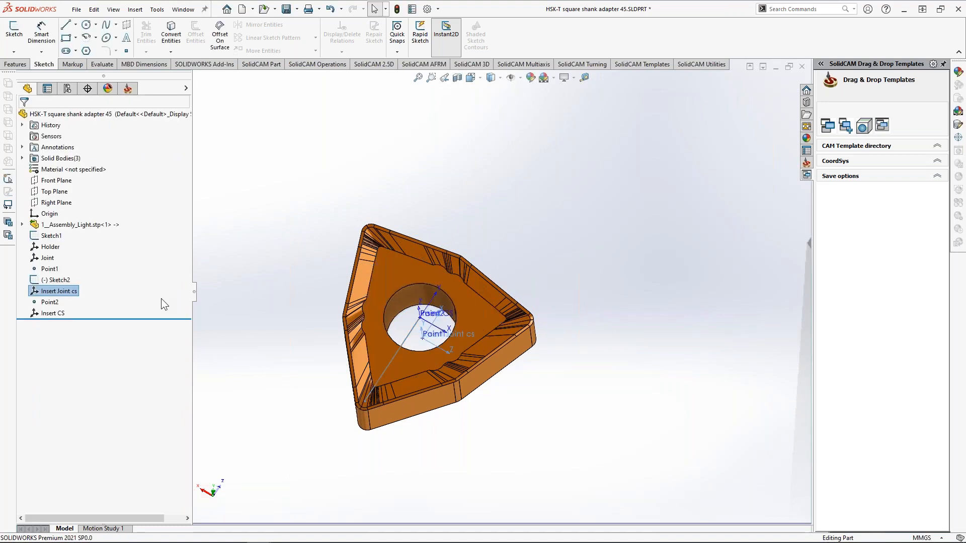
# - Edit Insert CS to use the corner line as its X axis and the short perpendicular line as its Y axis
pyautogui.click(53, 313)
pyautogui.click(72, 284)
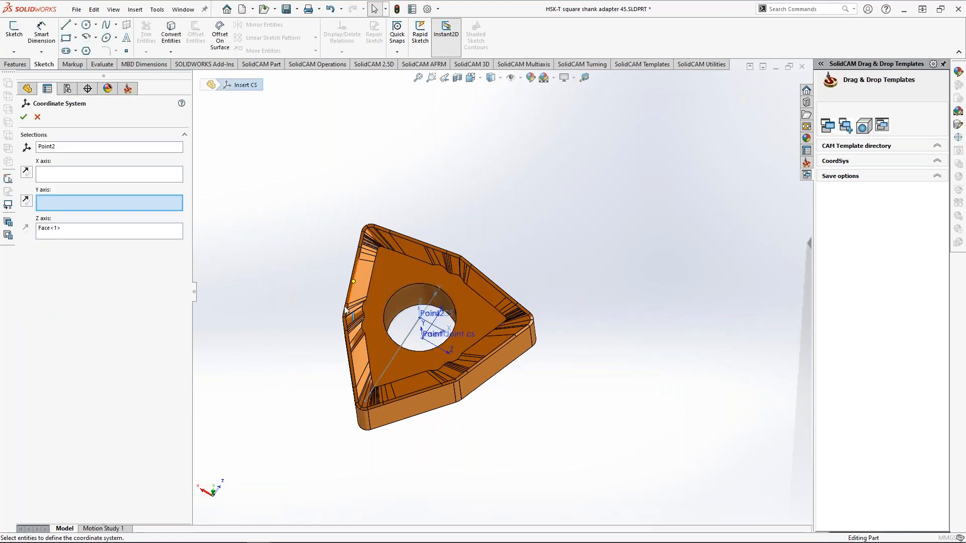
pyautogui.click(402, 347)
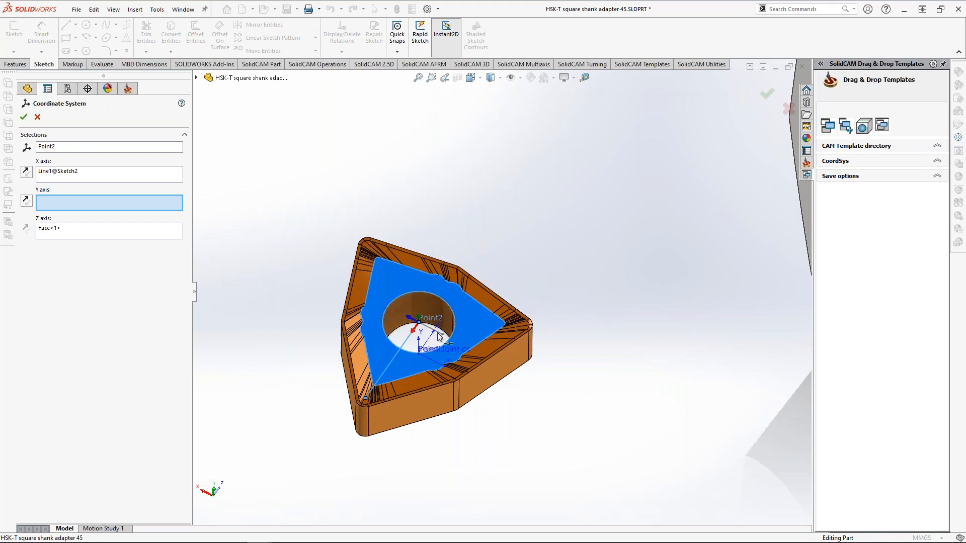
pyautogui.scroll(-5, 440, 336)
pyautogui.click(449, 296)
pyautogui.scroll(6, 442, 306)
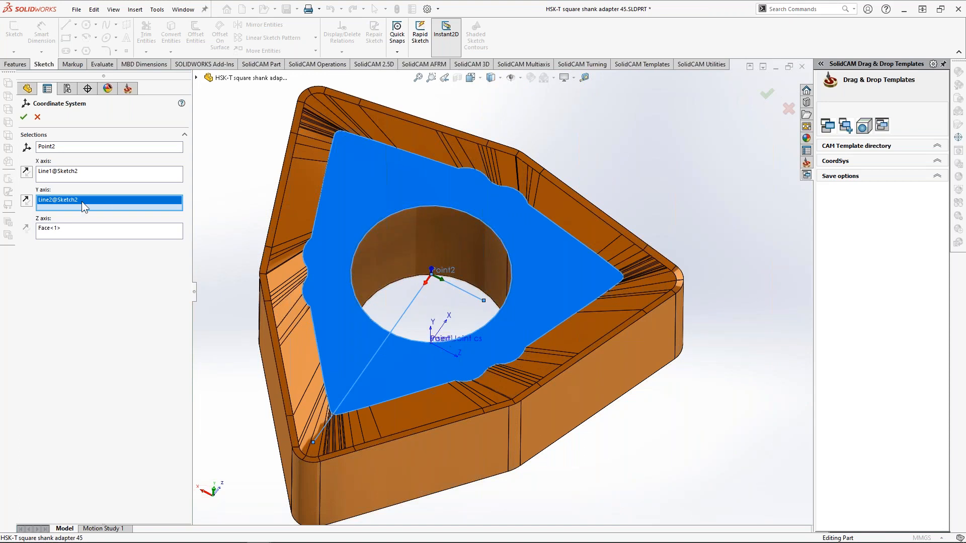
# - Reverse the X and Y axis directions of Insert CS and accept the coordinate system
pyautogui.click(27, 202)
pyautogui.moveTo(435, 291); pyautogui.dragTo(439, 308, button='middle')
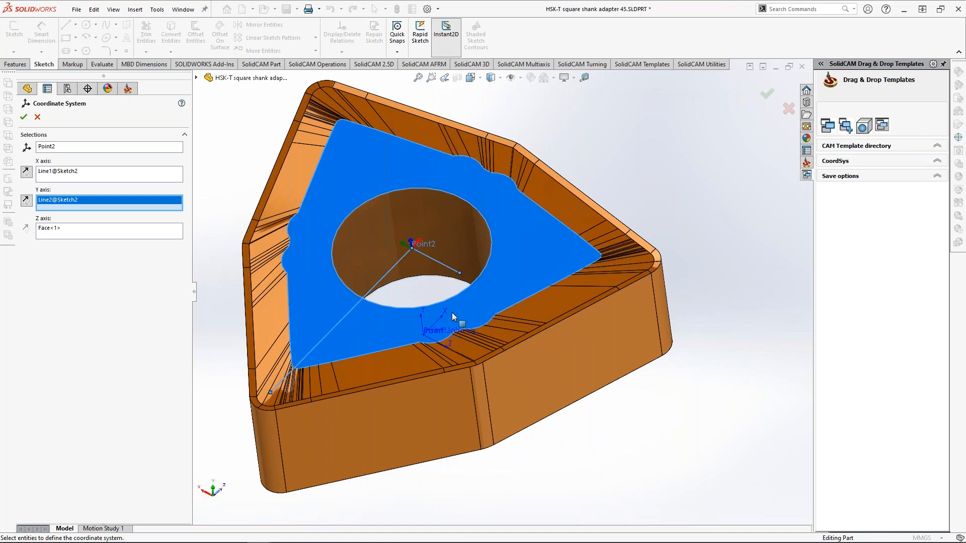
pyautogui.scroll(5, 452, 312)
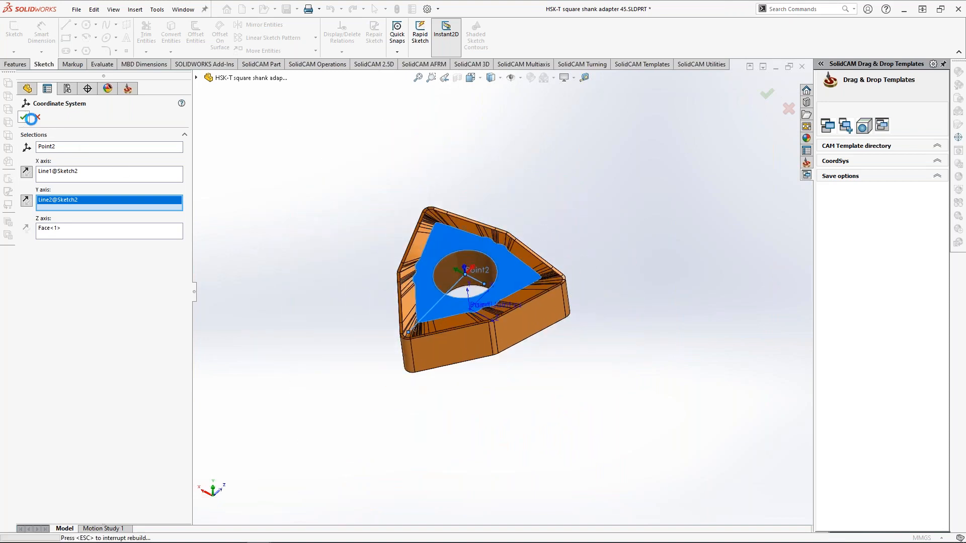
pyautogui.click(24, 117)
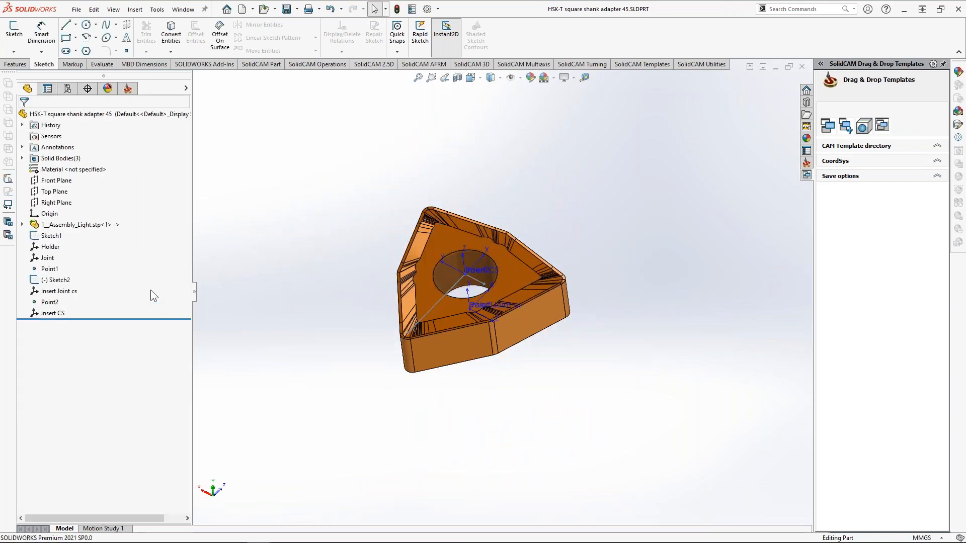
# - Hide the grey HSK-T adapter body so that only the orange insert is shown
pyautogui.scroll(8, 502, 252)
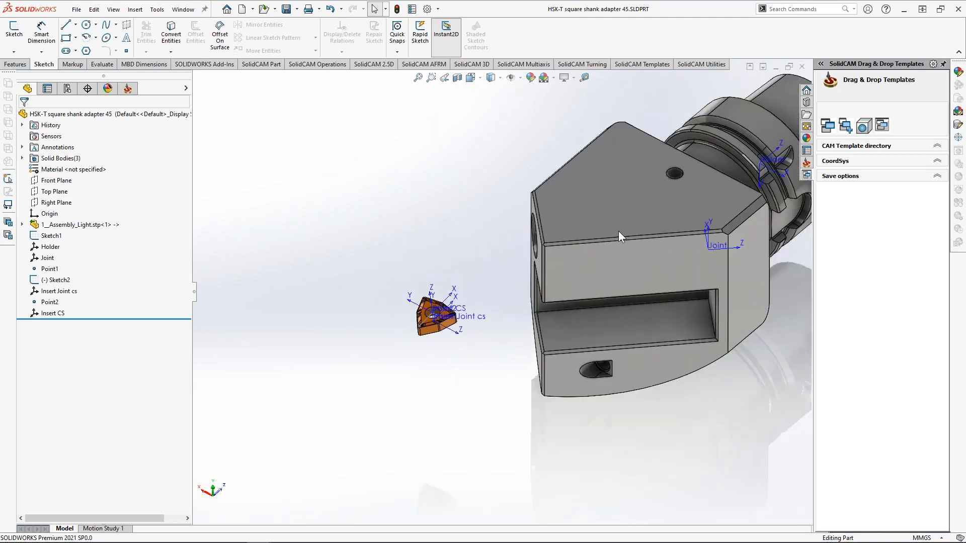
pyautogui.press('Tab')
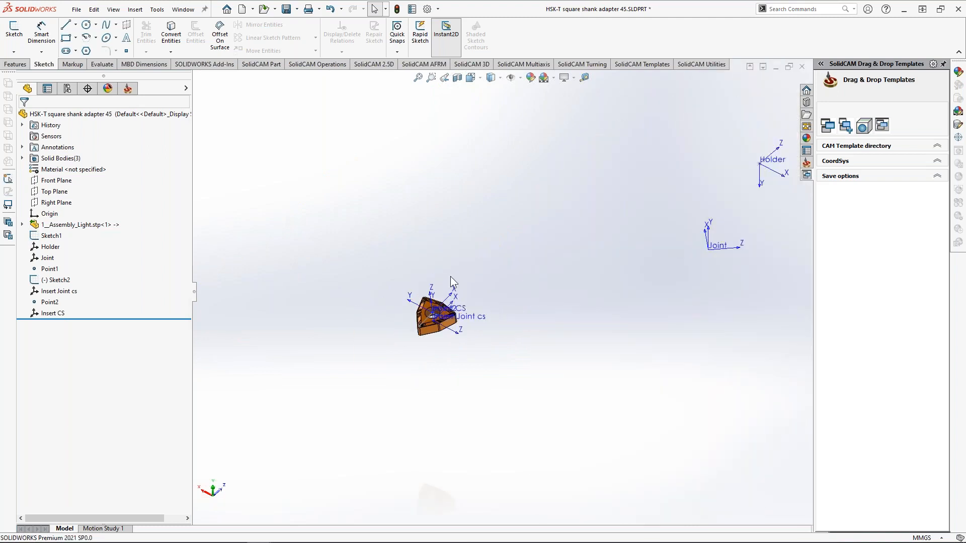
pyautogui.scroll(-3, 450, 276)
# - Start saving the part under a new name and browse to the Insert folder under Webinar > Turning
pyautogui.click(77, 9)
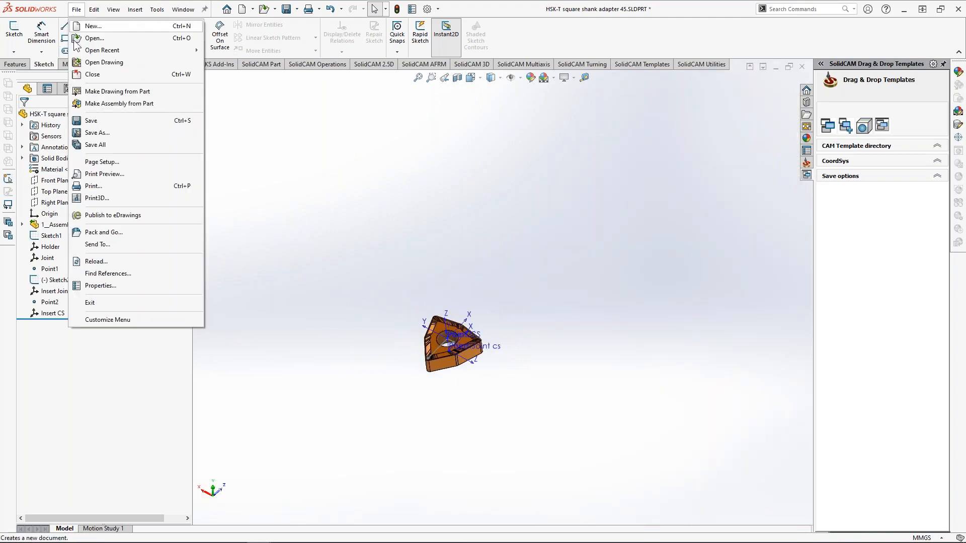
pyautogui.click(108, 134)
pyautogui.click(171, 165)
pyautogui.click(353, 232)
pyautogui.scroll(-10, 360, 239)
pyautogui.doubleClick(336, 277)
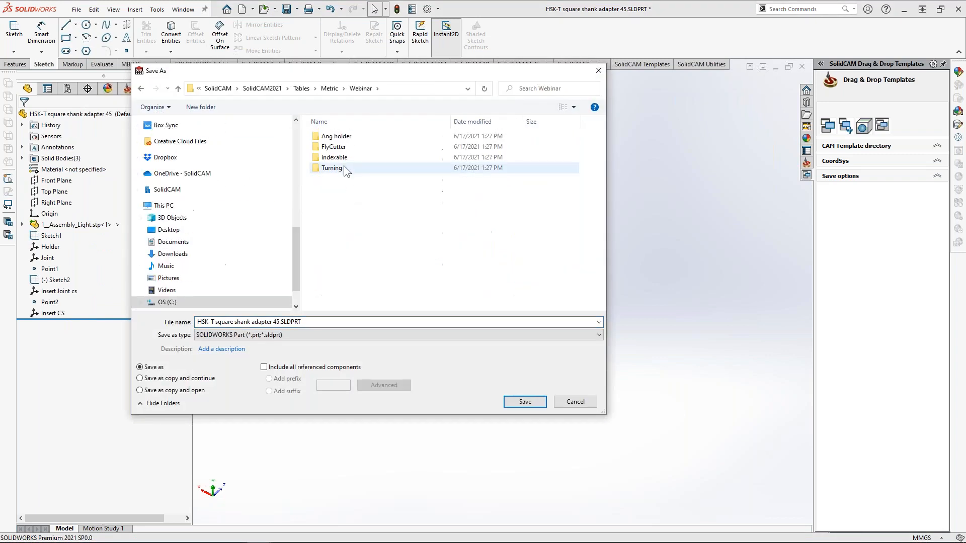
pyautogui.doubleClick(343, 167)
pyautogui.doubleClick(345, 156)
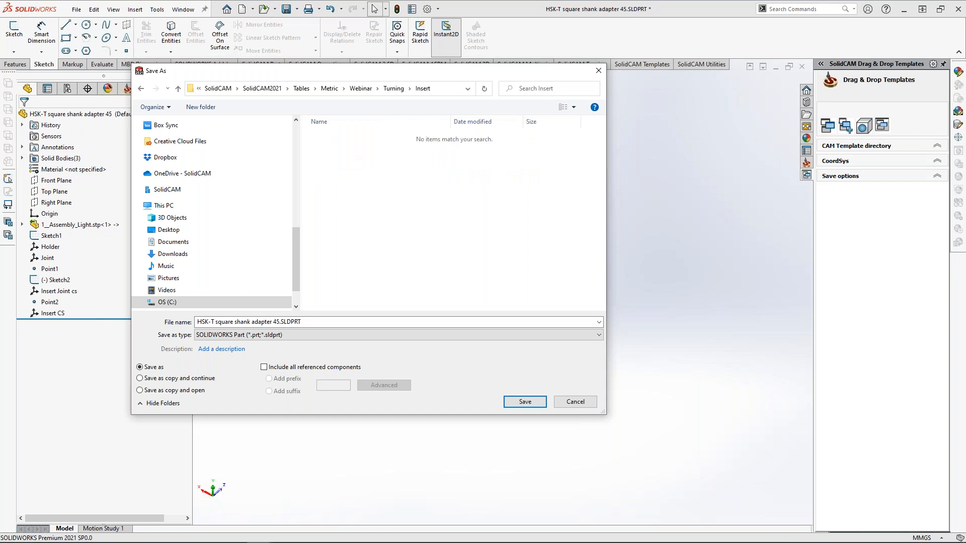
# - Choose STL as the file type and reuse the existing file name WNMG 080408-GN.STL
pyautogui.moveTo(280, 322); pyautogui.dragTo(158, 320)
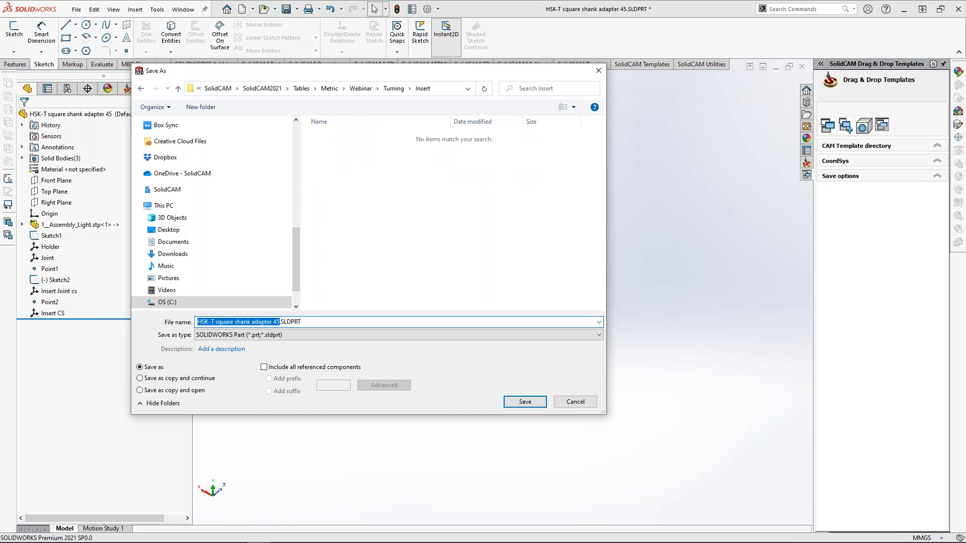
pyautogui.click(221, 335)
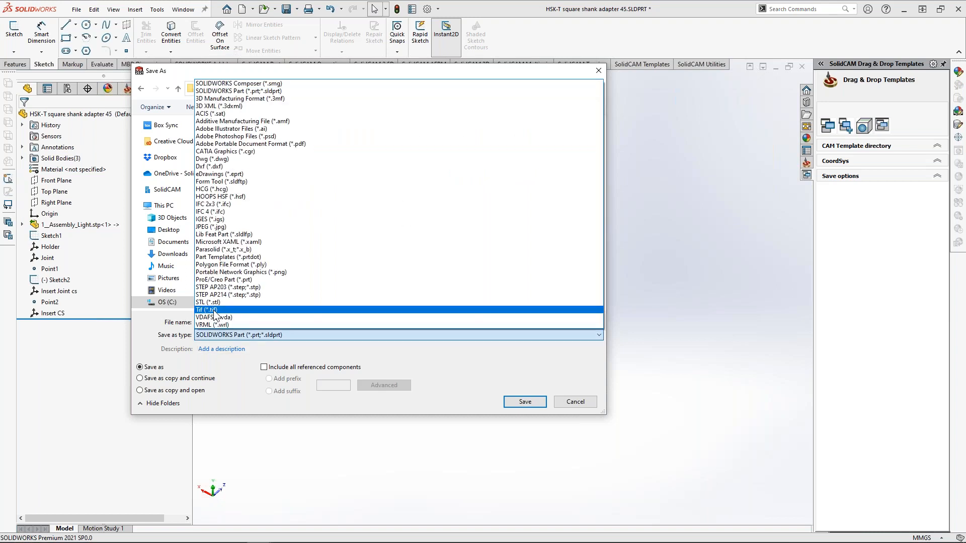
pyautogui.click(216, 303)
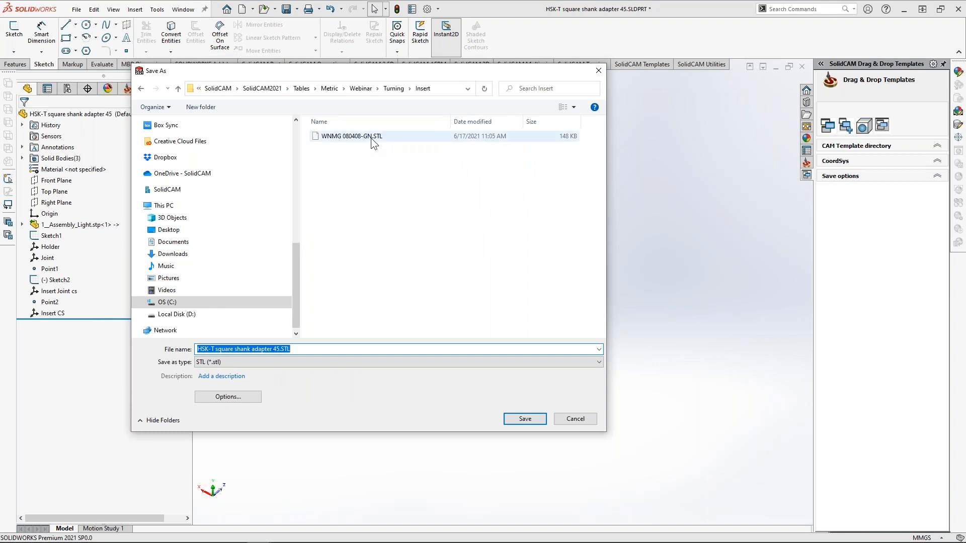
pyautogui.click(370, 137)
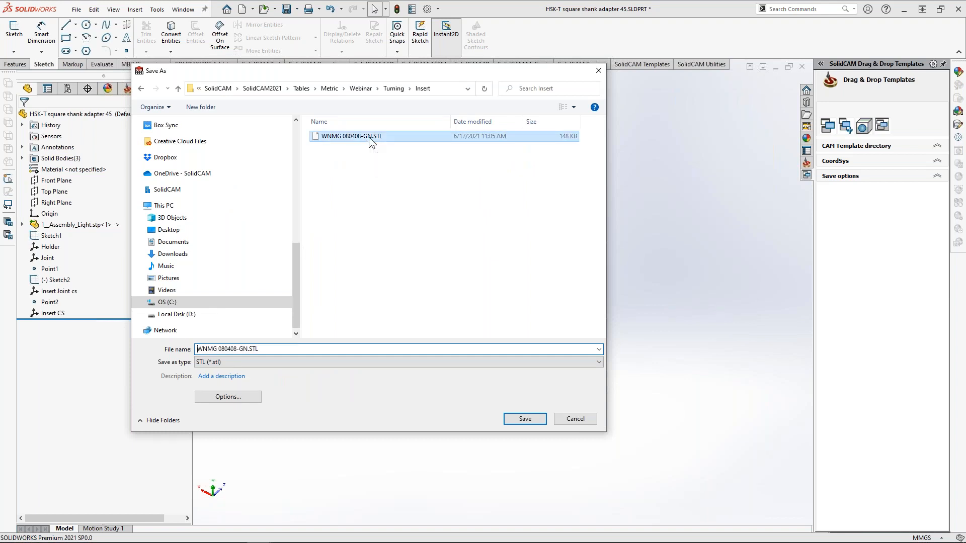
# - Set the STL export options to fine resolution with Insert CS as the output coordinate system
pyautogui.click(248, 396)
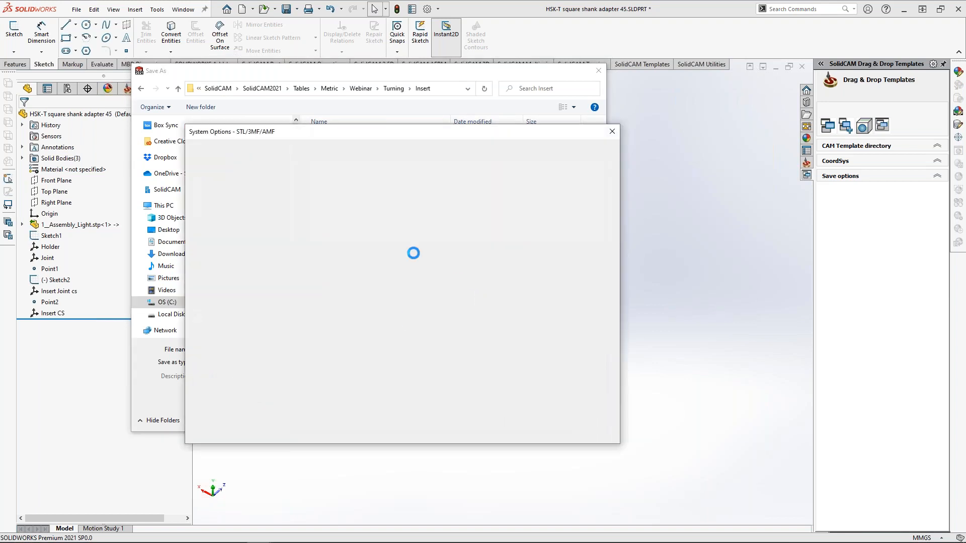
pyautogui.click(430, 409)
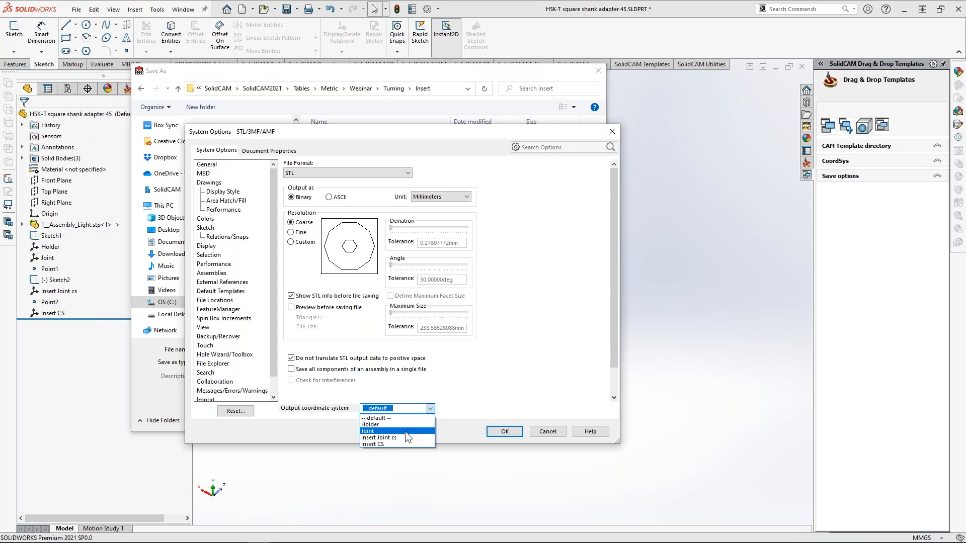
pyautogui.click(402, 443)
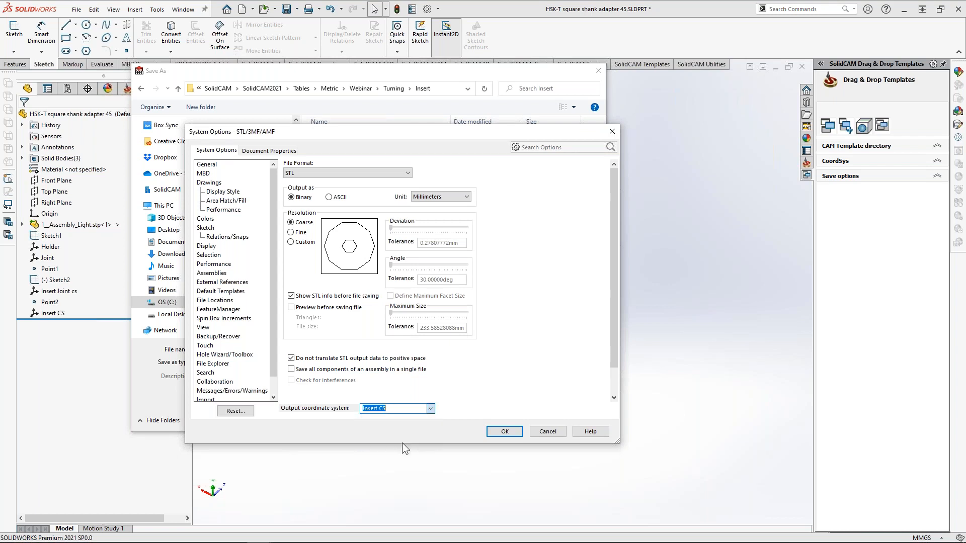
pyautogui.click(302, 233)
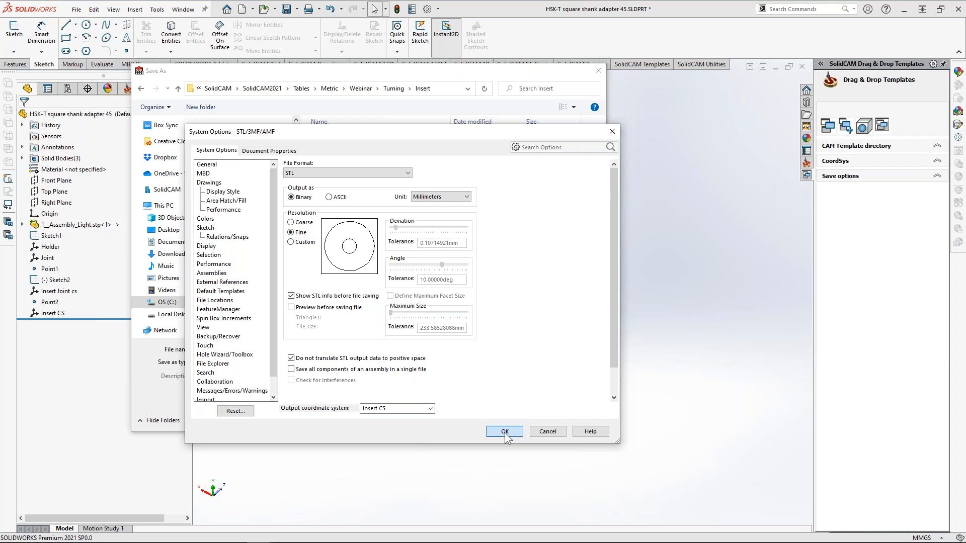
pyautogui.click(505, 432)
# - Save the insert STL, replacing the existing WNMG 080408-GN.STL file
pyautogui.click(523, 419)
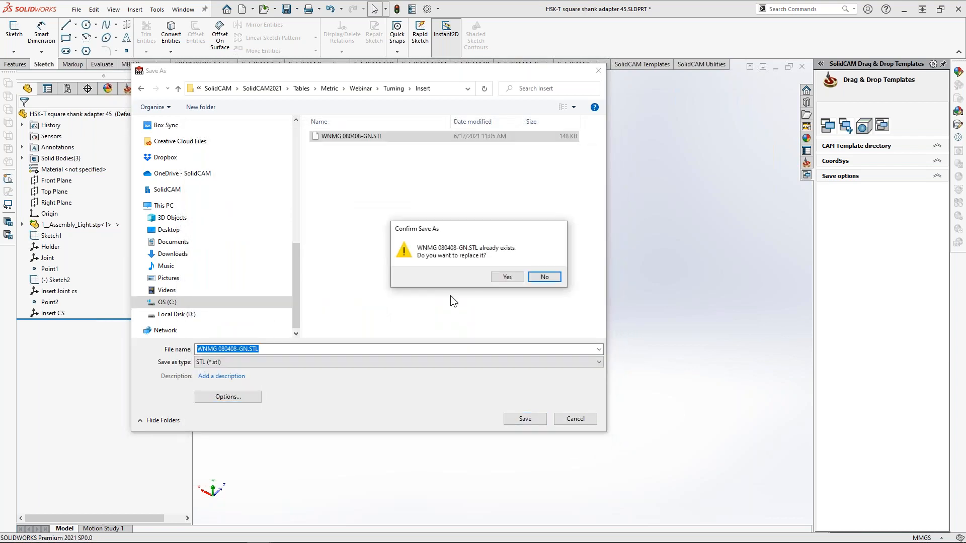
pyautogui.click(509, 276)
pyautogui.click(507, 298)
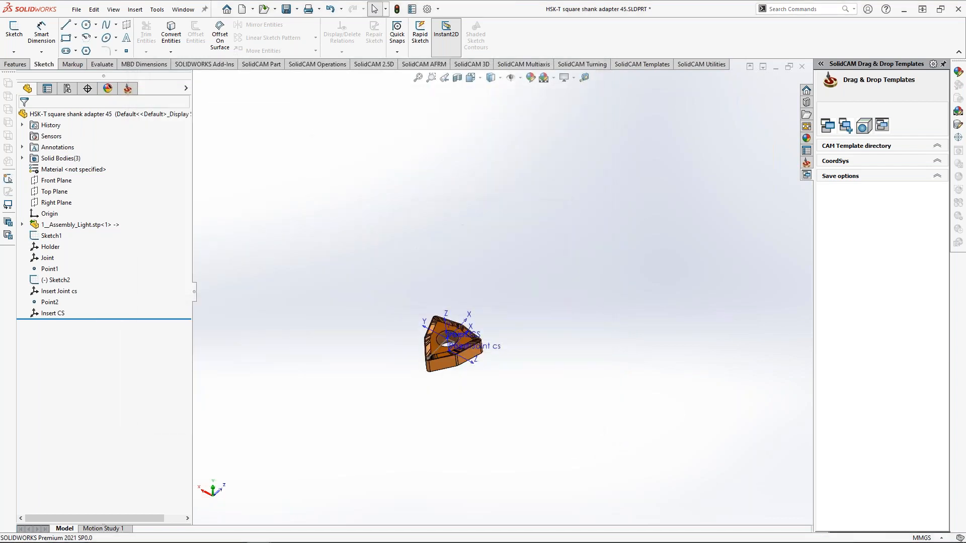
# - Show the DWLNR 2525X-08-JHP-MC shank body and hide the WNMG 080408-GN insert body
pyautogui.click(21, 225)
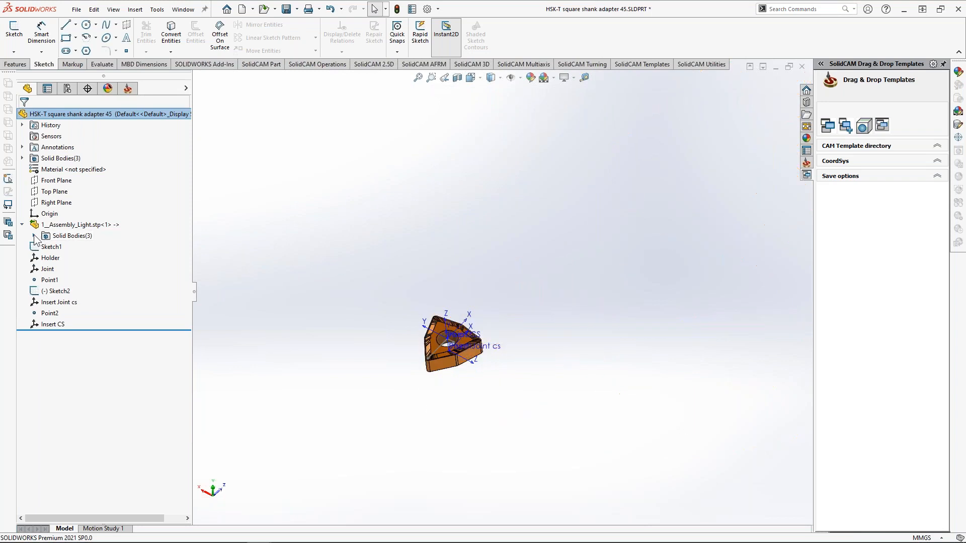
pyautogui.click(33, 236)
pyautogui.click(67, 258)
pyautogui.click(74, 242)
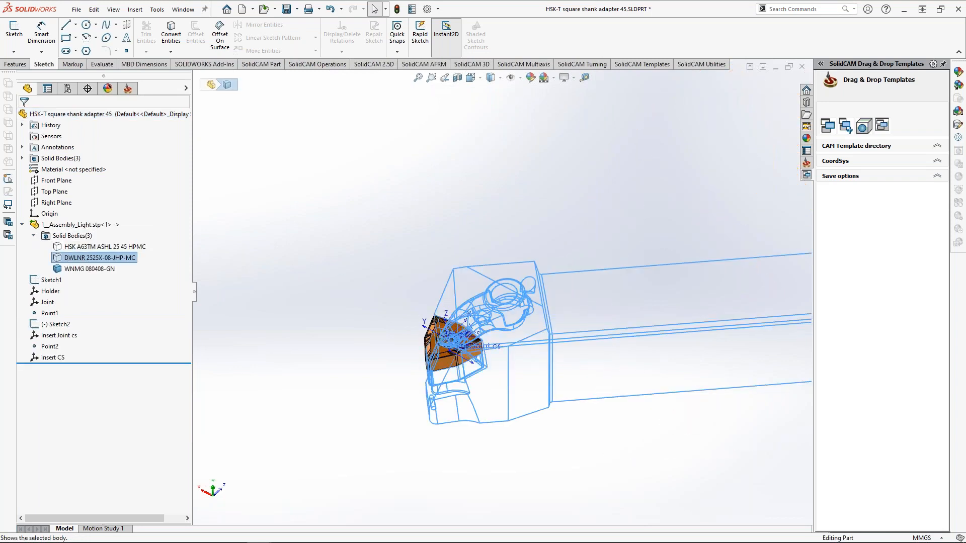
pyautogui.press('Tab')
pyautogui.scroll(-2, 492, 375)
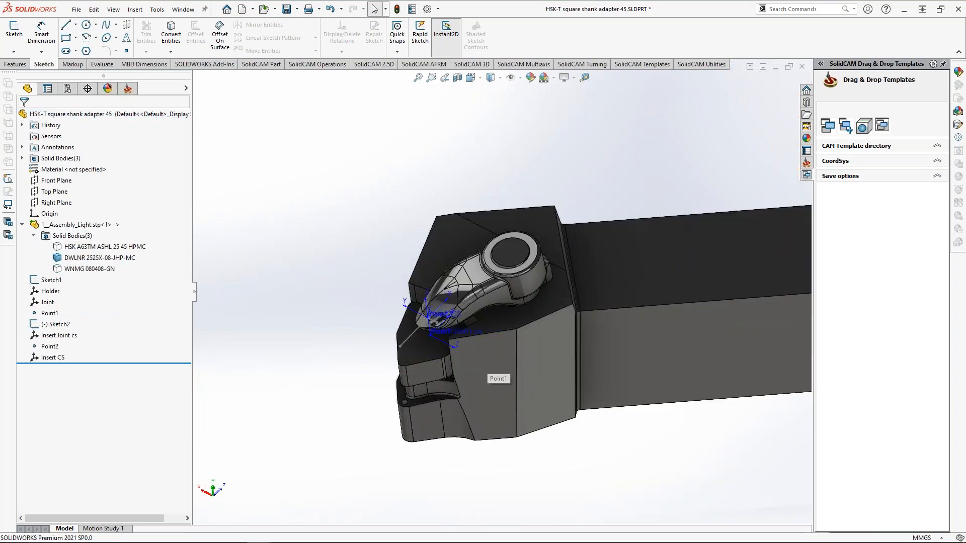
# - Start saving the part under a new name and browse to Metric > Webinar > Turning > Shank
pyautogui.click(76, 10)
pyautogui.click(96, 133)
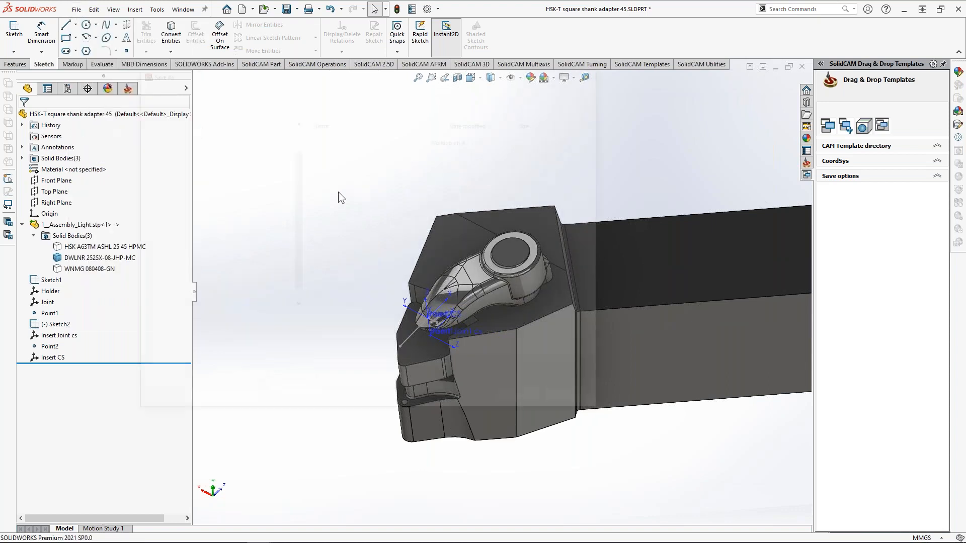
pyautogui.moveTo(296, 281); pyautogui.dragTo(294, 162)
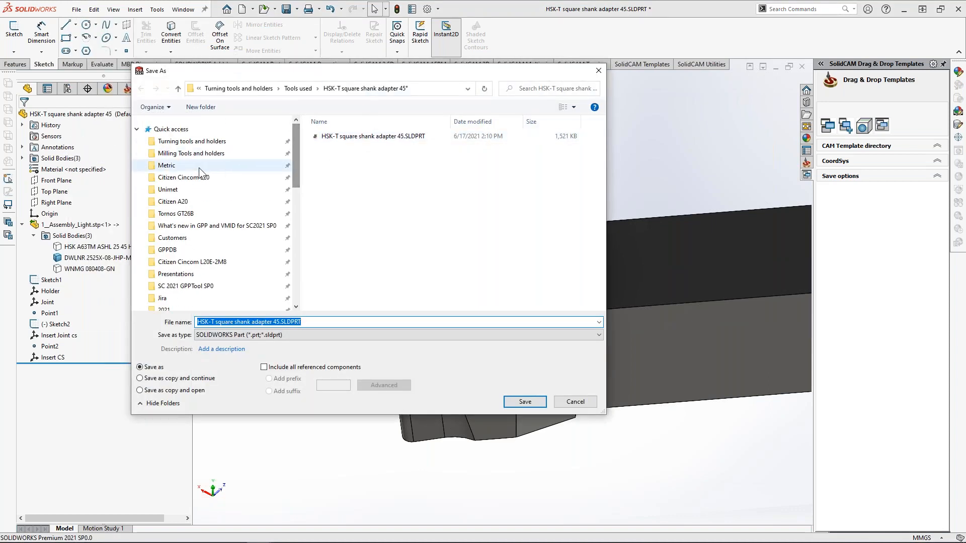
pyautogui.click(198, 166)
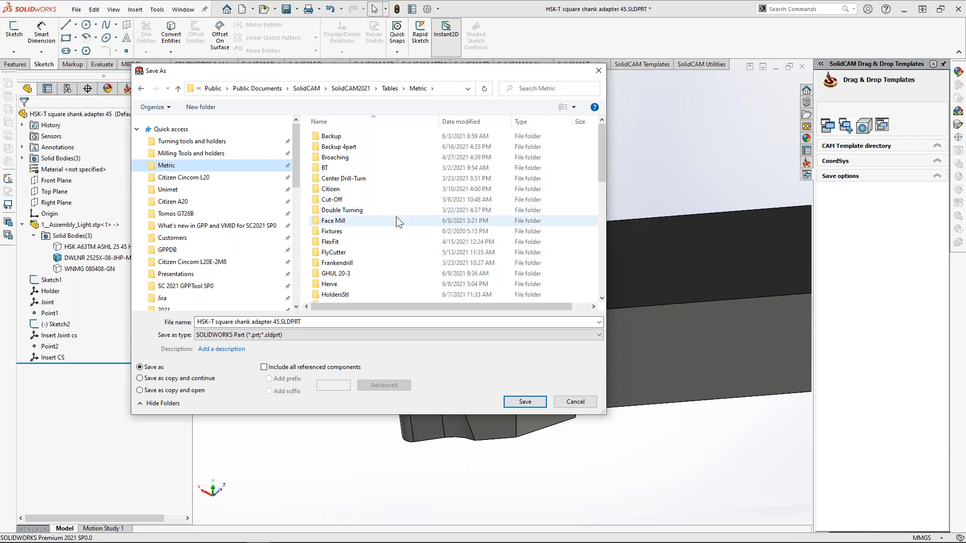
pyautogui.scroll(-8, 393, 236)
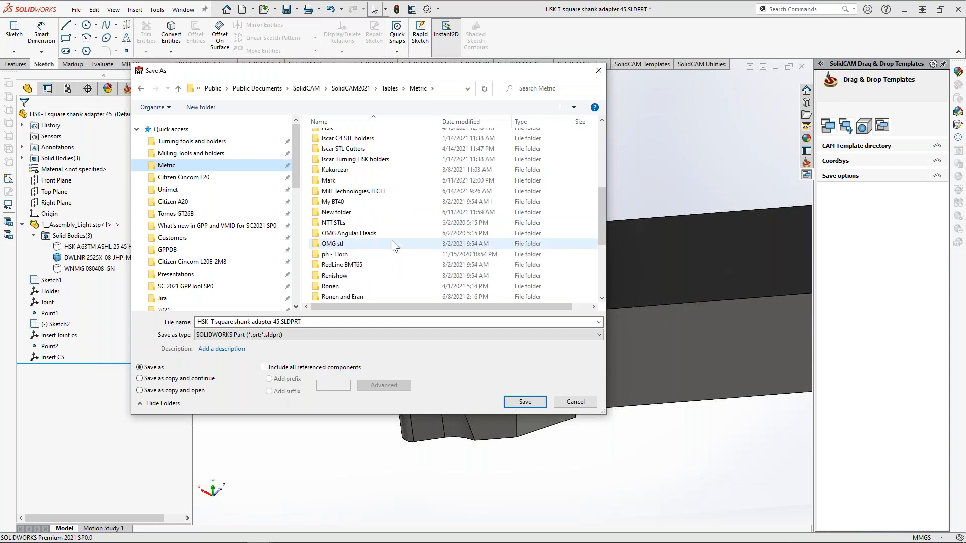
pyautogui.scroll(-2, 394, 240)
pyautogui.doubleClick(352, 285)
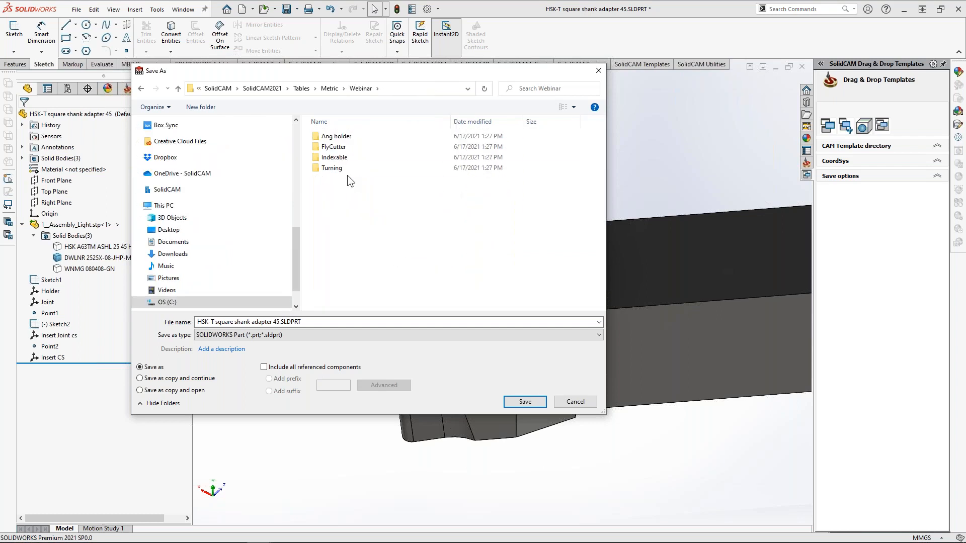
pyautogui.doubleClick(344, 167)
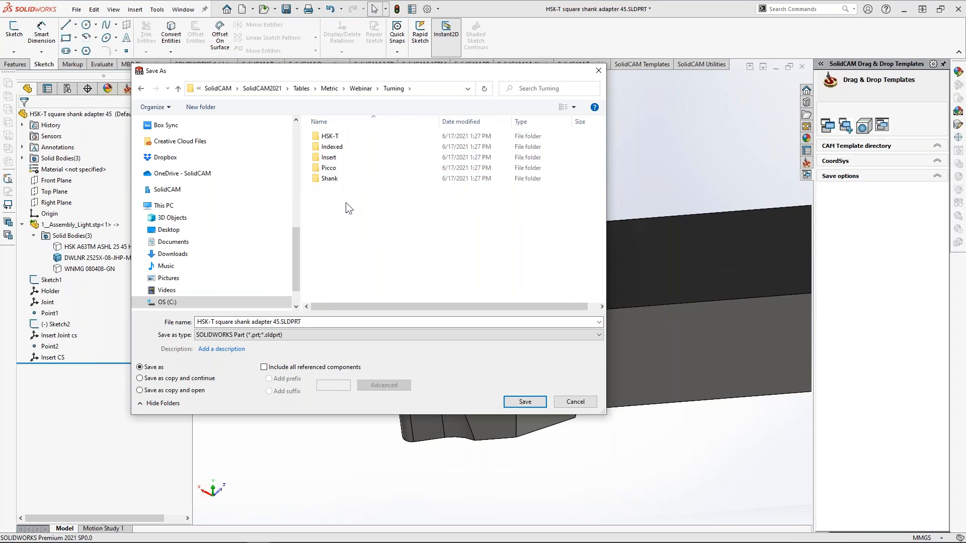
pyautogui.doubleClick(345, 180)
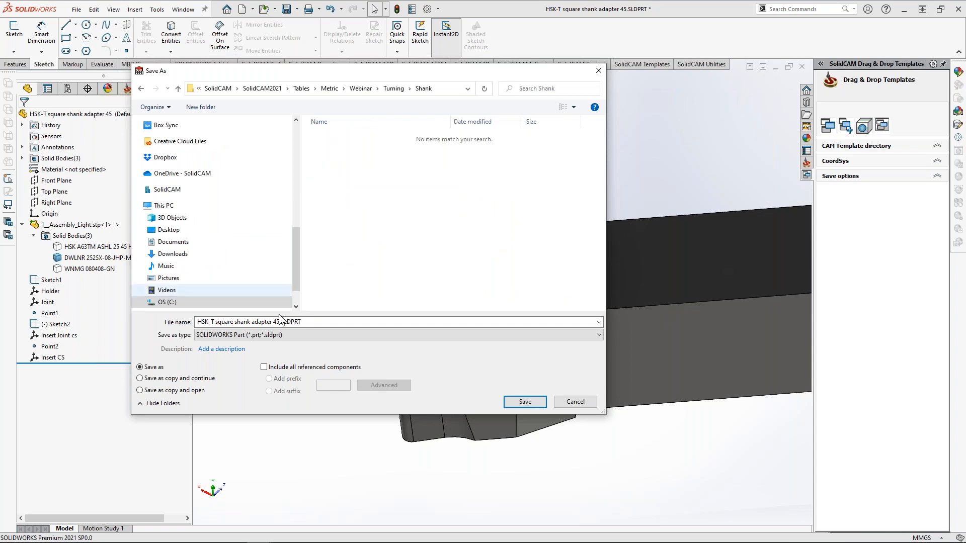
# - Choose STL as the file type and reuse the existing file name DWLNR 2525X-08-JHP-MC.STL
pyautogui.click(281, 335)
pyautogui.click(240, 317)
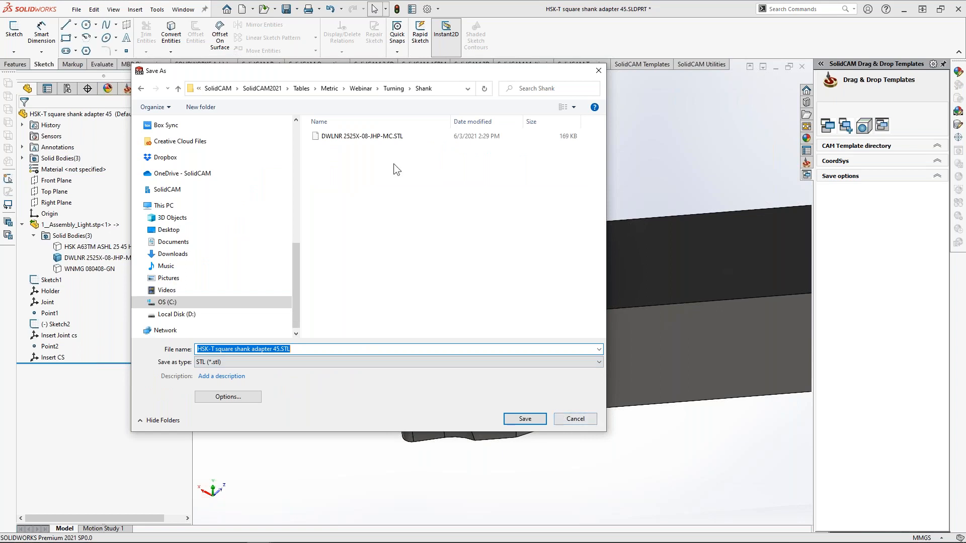
pyautogui.click(366, 137)
# - Set the shank's STL export options to coarse resolution with Joint as the output coordinate system
pyautogui.click(227, 397)
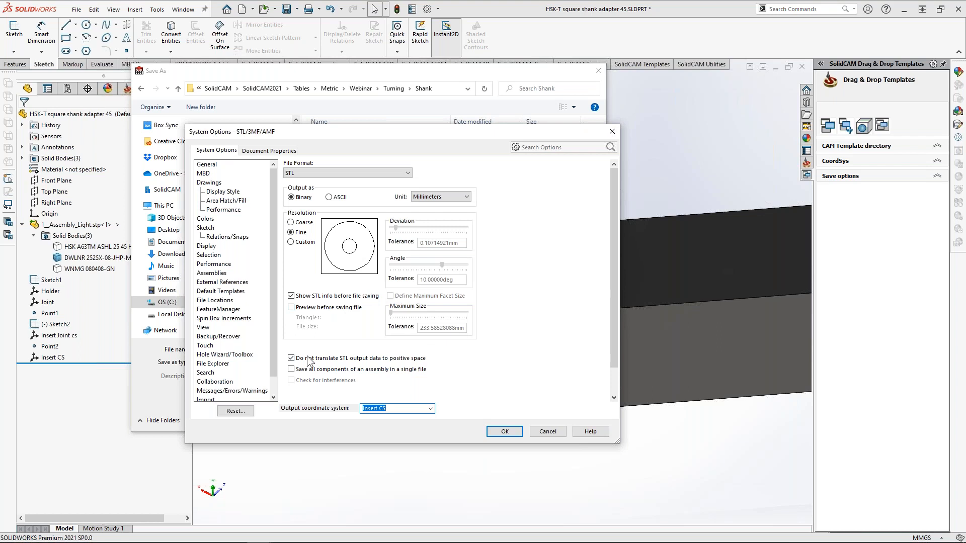
pyautogui.click(430, 409)
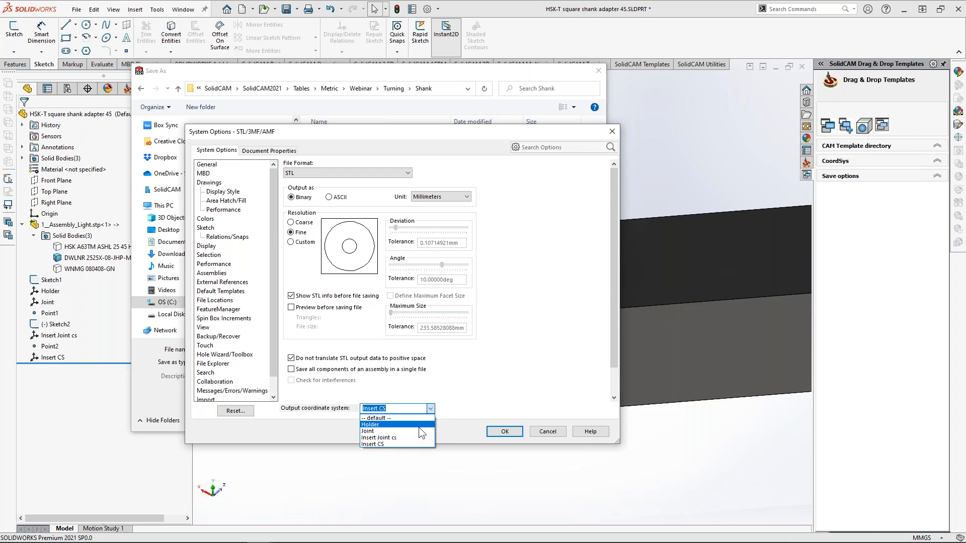
pyautogui.click(418, 431)
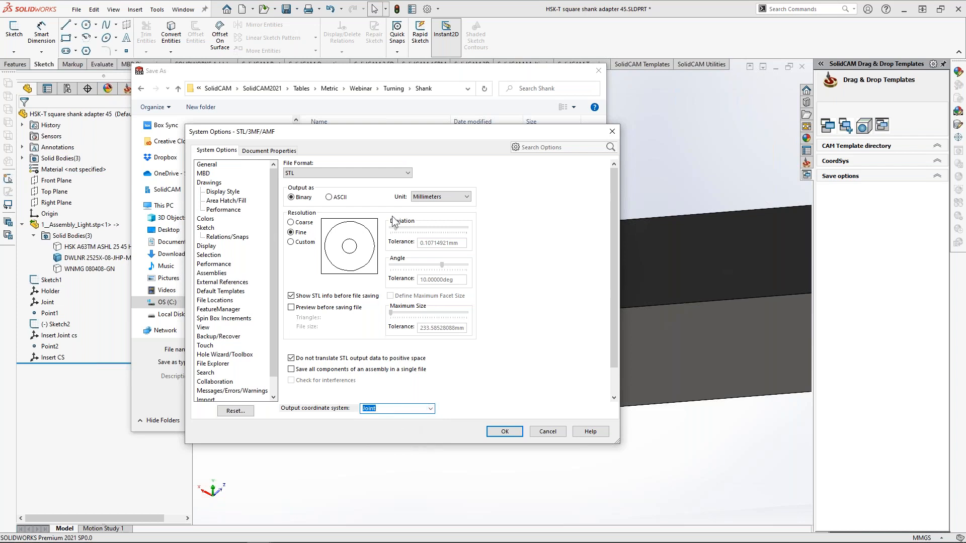
pyautogui.moveTo(369, 136); pyautogui.dragTo(364, 139)
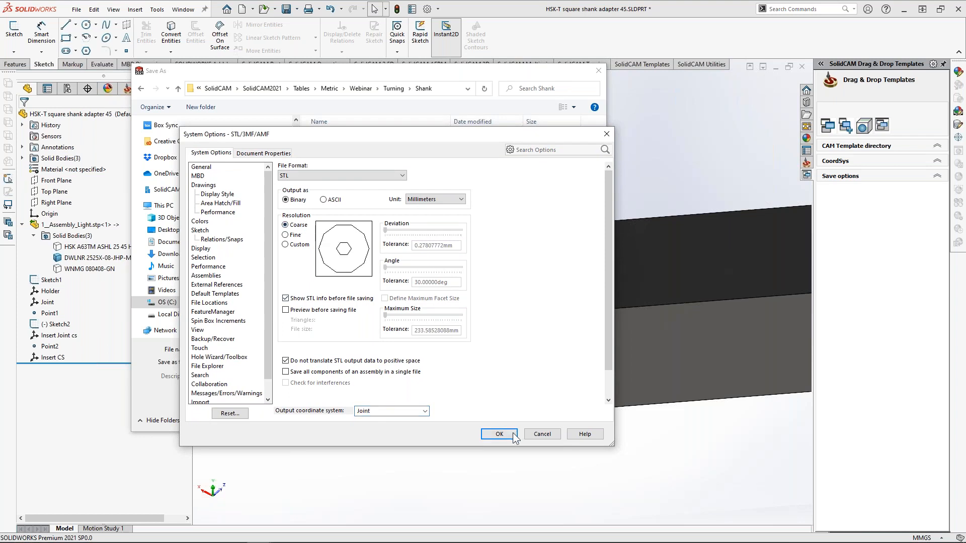
pyautogui.click(487, 433)
# - Save the shank STL, replacing the existing DWLNR 2525X-08-JHP-MC.STL file
pyautogui.click(531, 422)
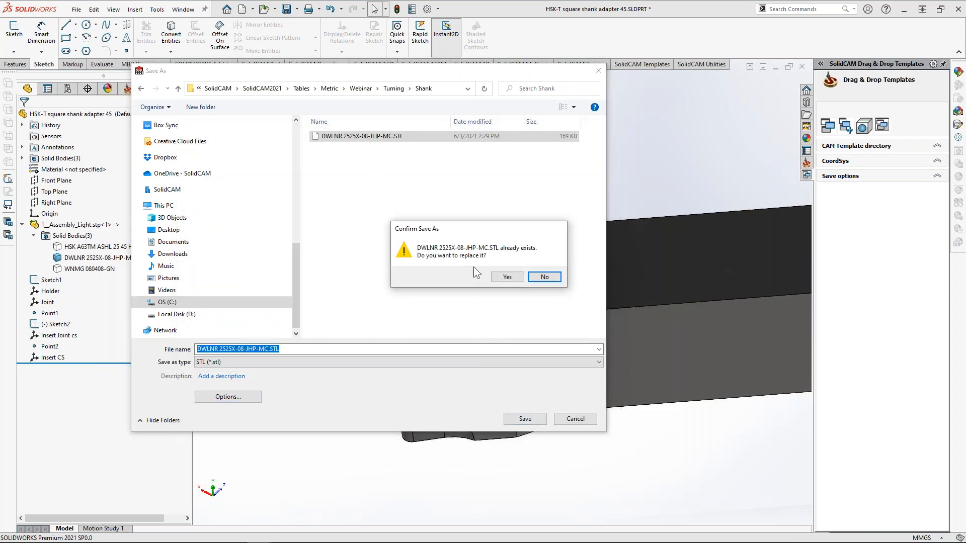
pyautogui.click(508, 277)
pyautogui.click(506, 295)
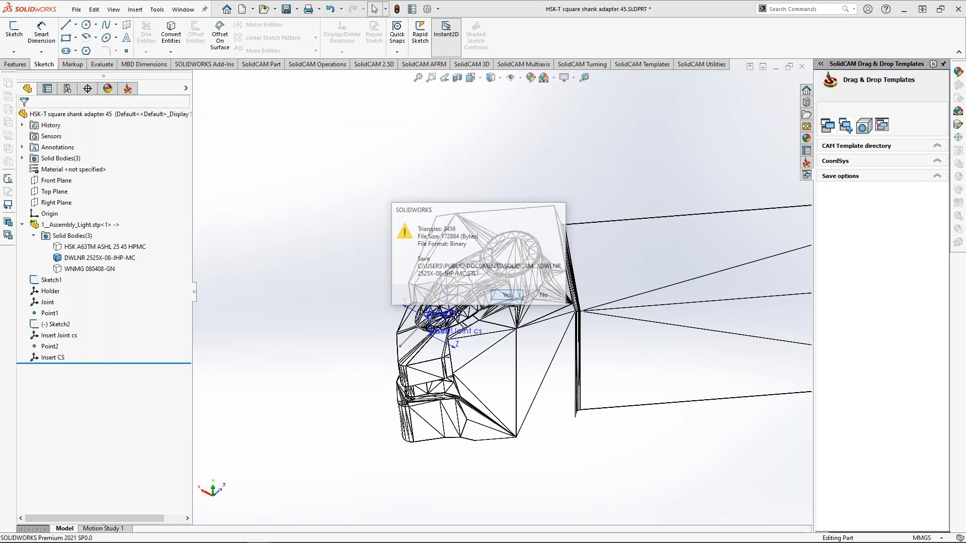
# - Switch to the open NTX2000-TESTPART.SLDASM assembly document
pyautogui.moveTo(428, 344)
pyautogui.mouseDown(button='middle')
pyautogui.moveTo(437, 303)
pyautogui.moveTo(440, 329)
pyautogui.mouseUp(button='middle')
pyautogui.scroll(1, 390, 230)
pyautogui.scroll(1, 389, 234)
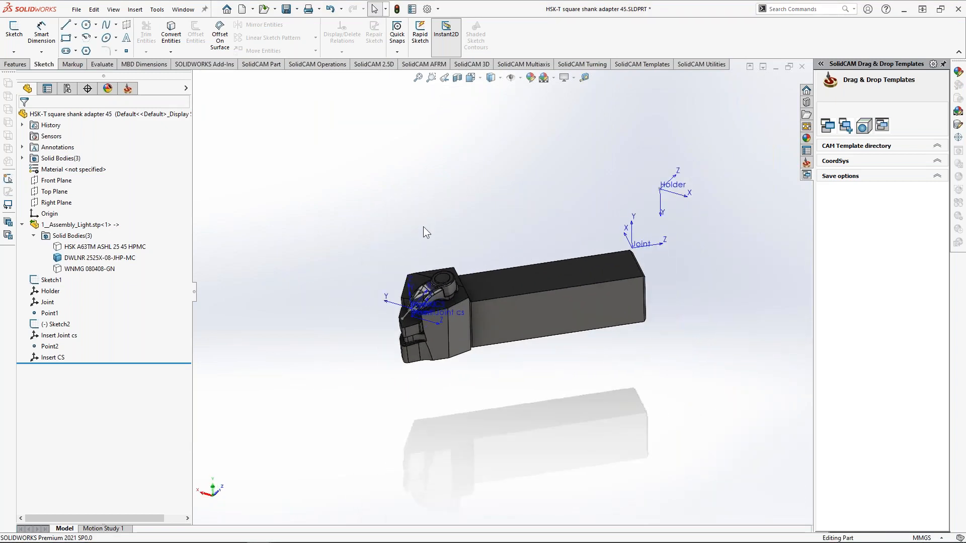
pyautogui.click(184, 9)
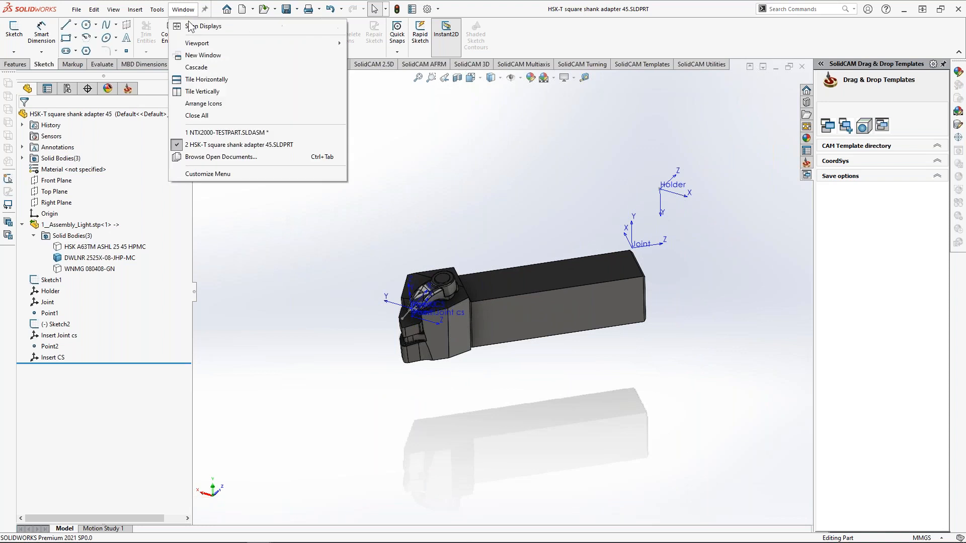
pyautogui.click(227, 133)
pyautogui.scroll(1, 382, 243)
pyautogui.keyDown('ctrl'); pyautogui.moveTo(383, 242); pyautogui.dragTo(392, 269, button='middle'); pyautogui.keyUp('ctrl')
# - Open the Webinar.tlv component library in ToolKit from the CAM-Part tree
pyautogui.rightClick(29, 196)
pyautogui.moveTo(91, 207)
pyautogui.click(242, 209)
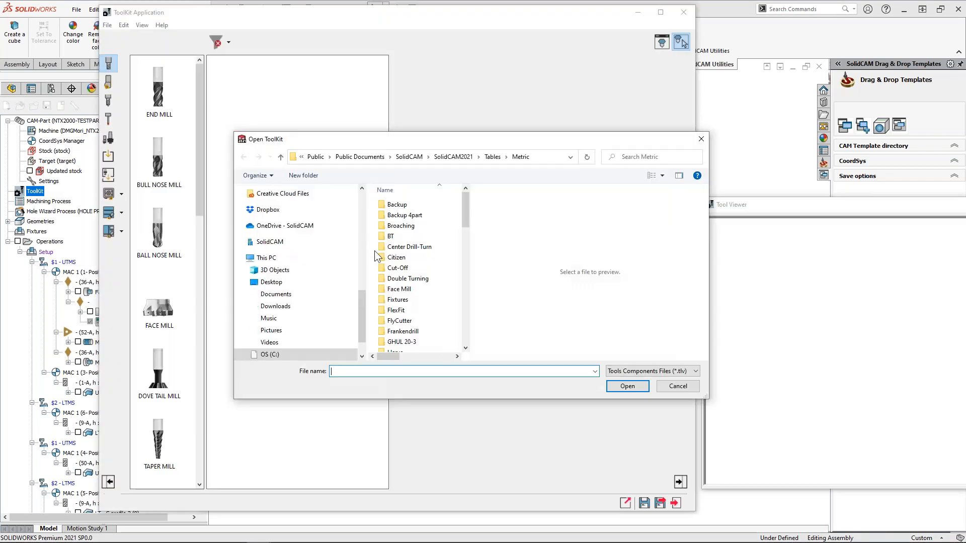
pyautogui.scroll(-5, 412, 322)
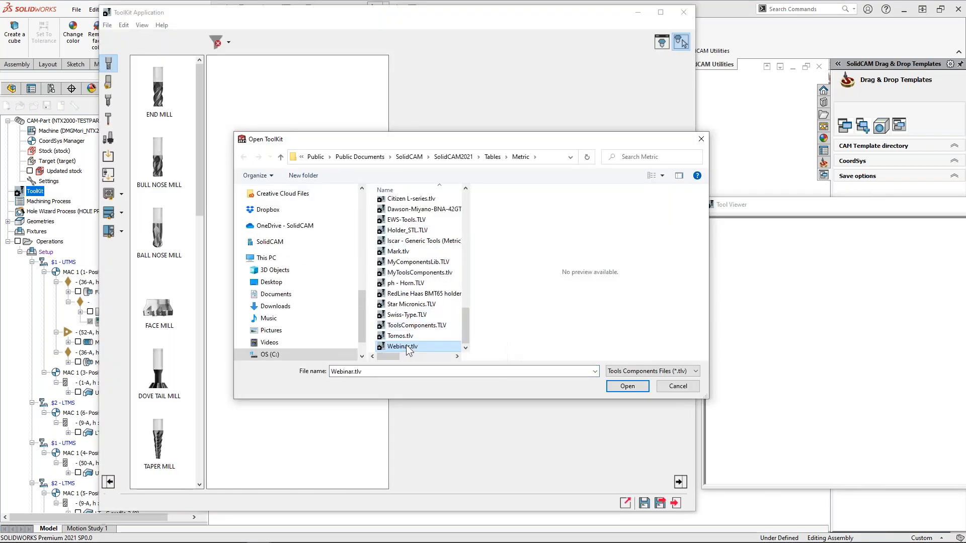
pyautogui.doubleClick(399, 346)
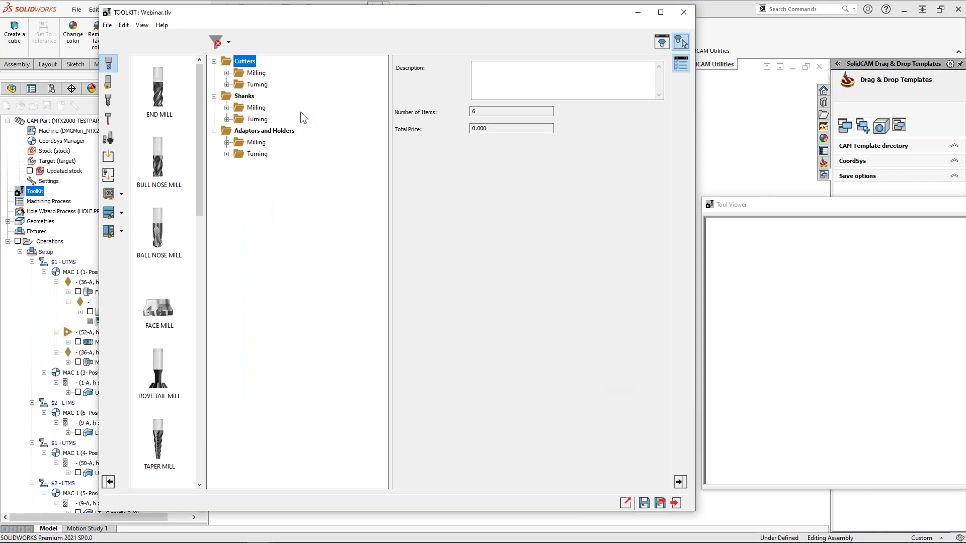
# - Delete the DWLNR 2525X-08-JHP-MC component from the Turning folder under Shanks
pyautogui.click(227, 120)
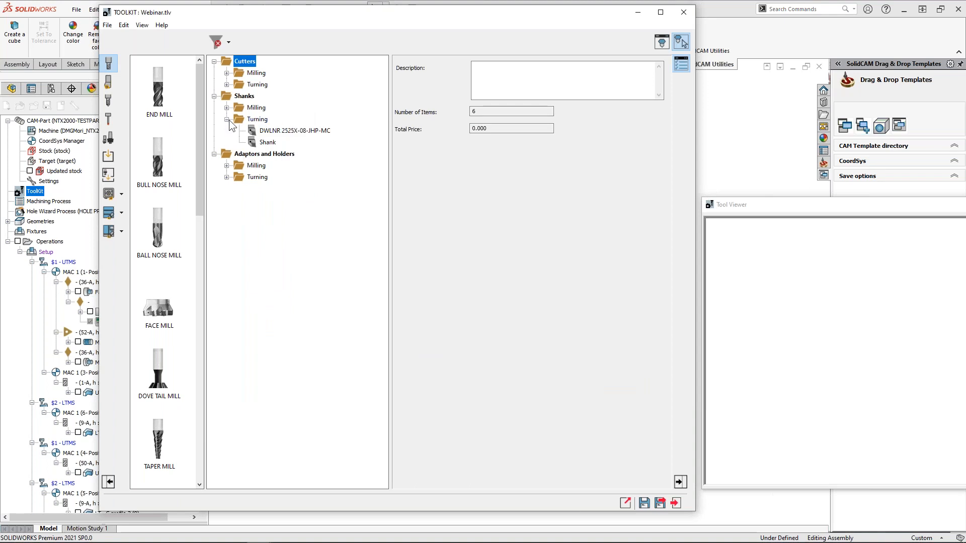
pyautogui.click(282, 131)
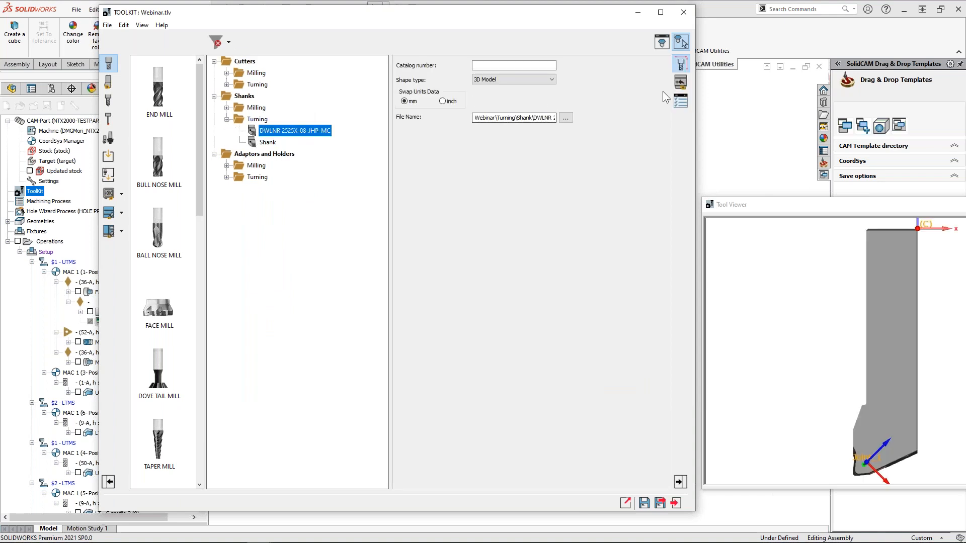
pyautogui.click(863, 318)
pyautogui.rightClick(260, 131)
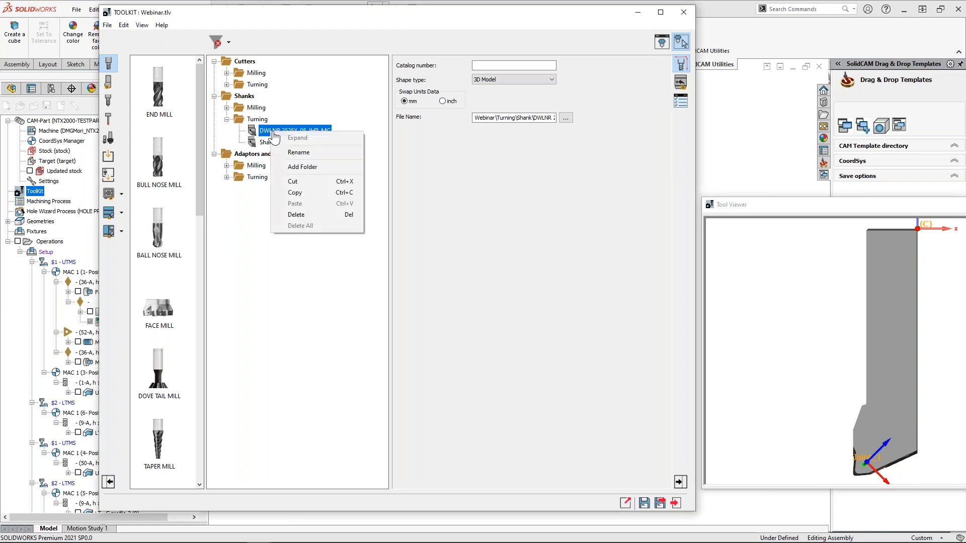
pyautogui.click(292, 213)
# - Add a Square Shank component to the Turning folder under Shanks and display its mounting and joint data
pyautogui.rightClick(264, 123)
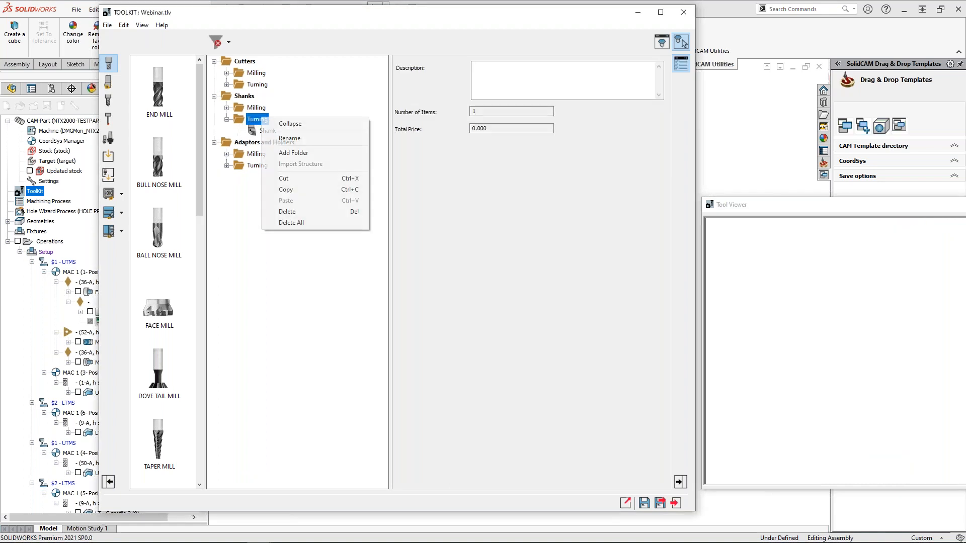
pyautogui.click(109, 84)
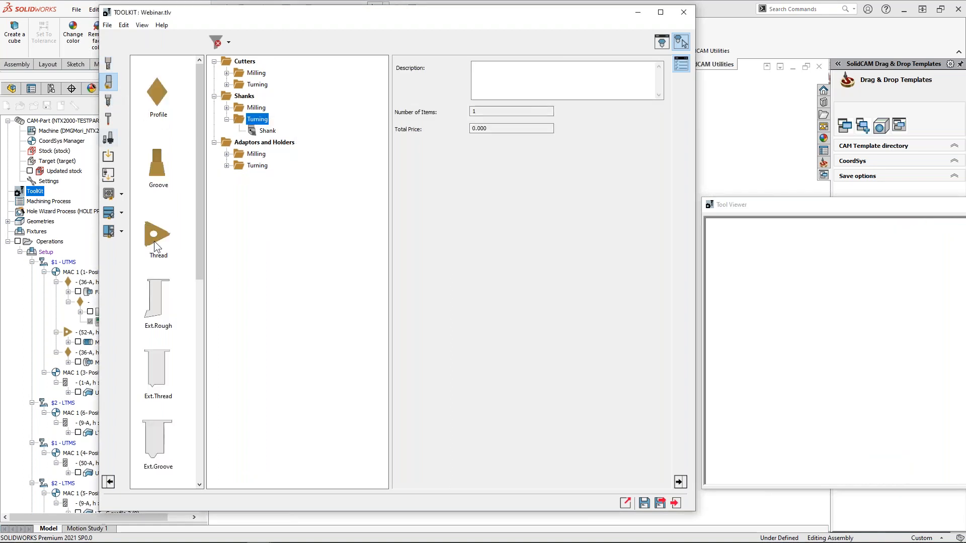
pyautogui.click(109, 141)
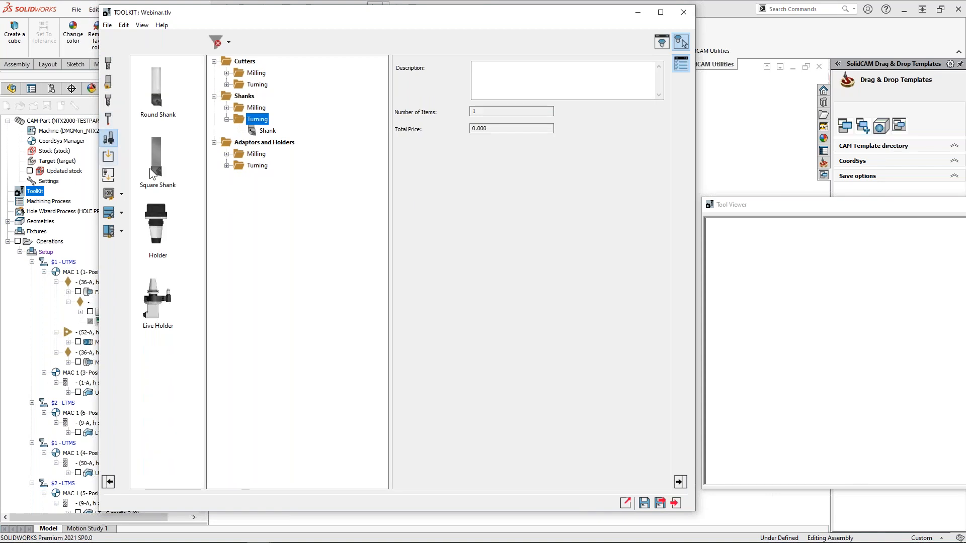
pyautogui.moveTo(157, 173); pyautogui.dragTo(292, 174)
pyautogui.click(680, 81)
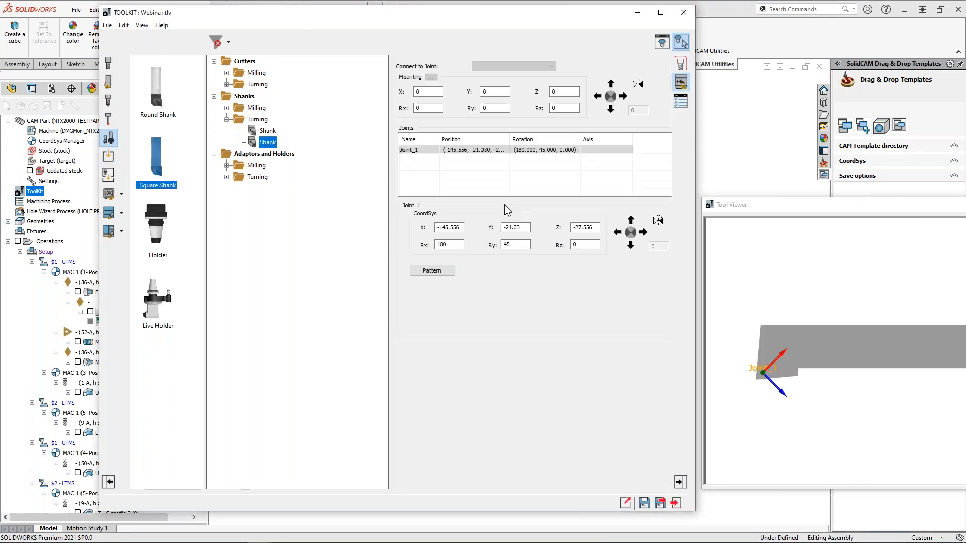
# - Set the new square shank's shape type to 3D Model and browse to the Webinar library's Turning folder for its shape file
pyautogui.click(680, 64)
pyautogui.click(523, 80)
pyautogui.click(521, 109)
pyautogui.click(563, 118)
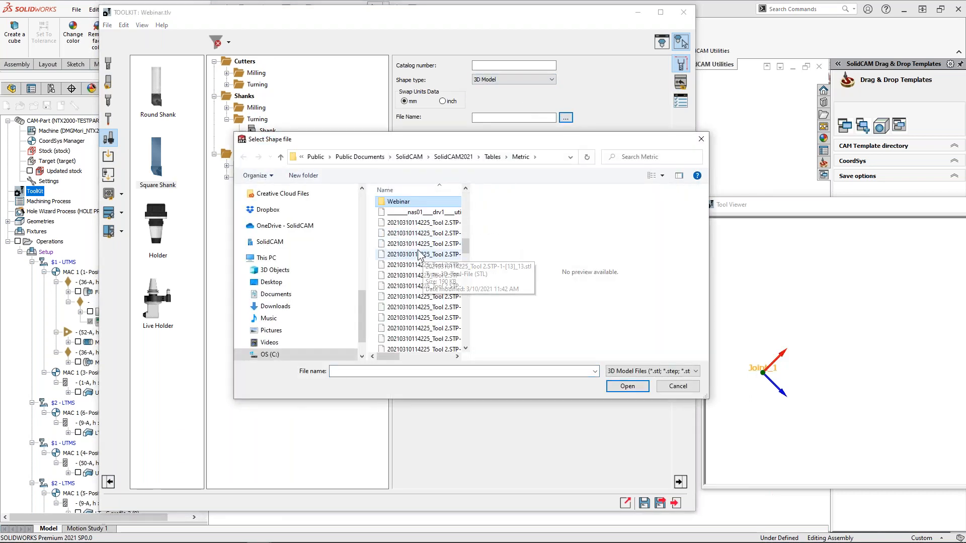
pyautogui.doubleClick(398, 201)
pyautogui.doubleClick(395, 235)
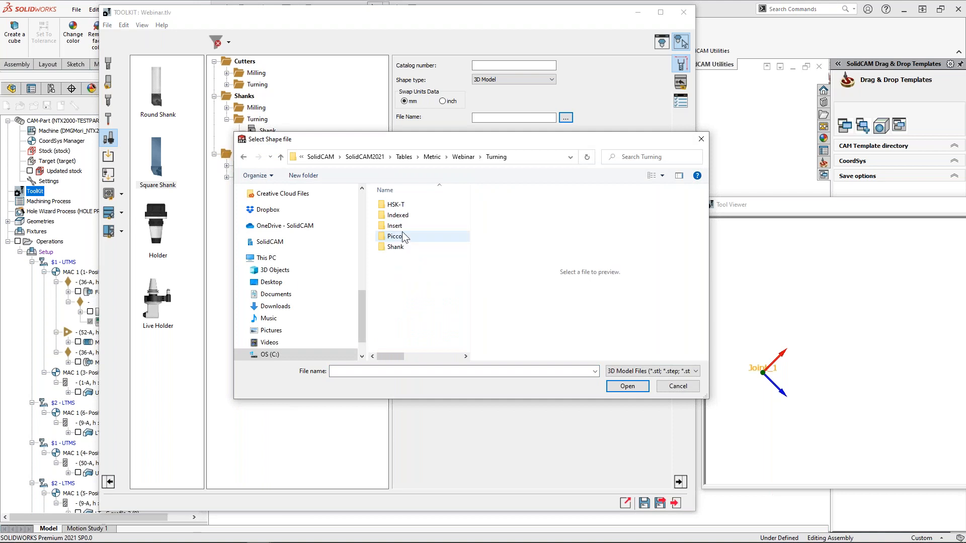
# - Load the shank model file from the Shank folder and rename the component DWLNR 2525X-08-JHP-MC
pyautogui.doubleClick(396, 246)
pyautogui.click(406, 205)
pyautogui.click(406, 207)
pyautogui.hotkey('ctrl', 'c')
pyautogui.click(627, 386)
pyautogui.hotkey('ctrl', 'v')
pyautogui.press('Return')
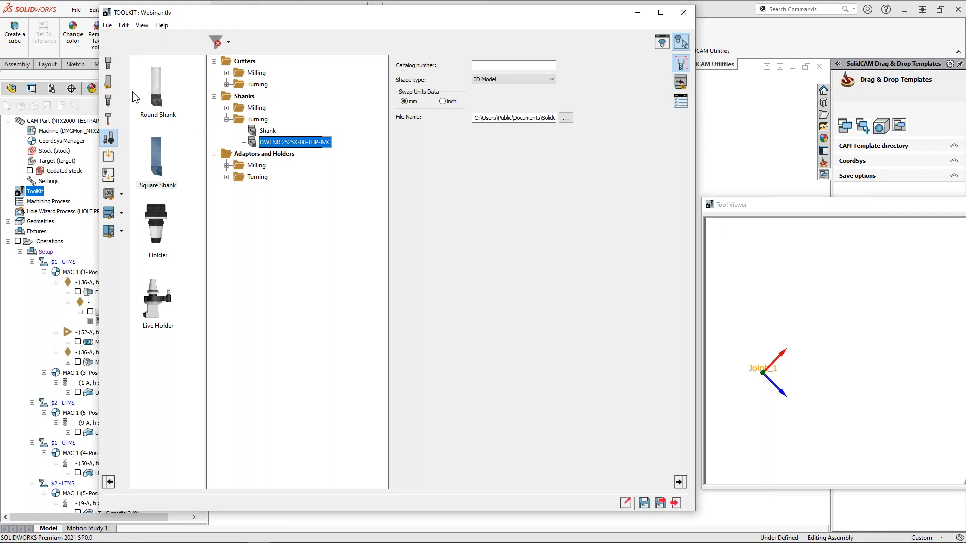
# - Switch to the open HSK-T square shank adapter 45.SLDPRT document to reach the shank's coordinate systems
pyautogui.moveTo(548, 14); pyautogui.dragTo(362, 328)
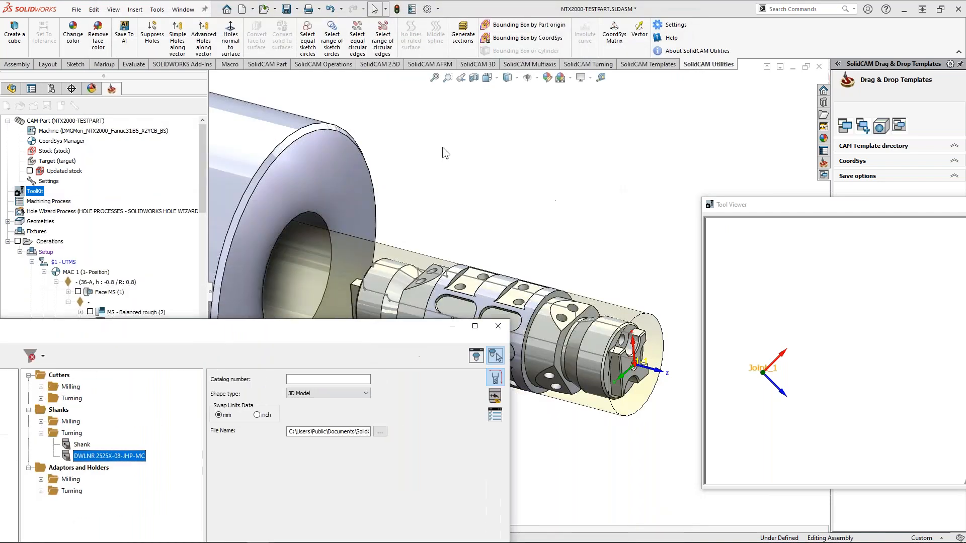
pyautogui.click(183, 9)
pyautogui.click(201, 145)
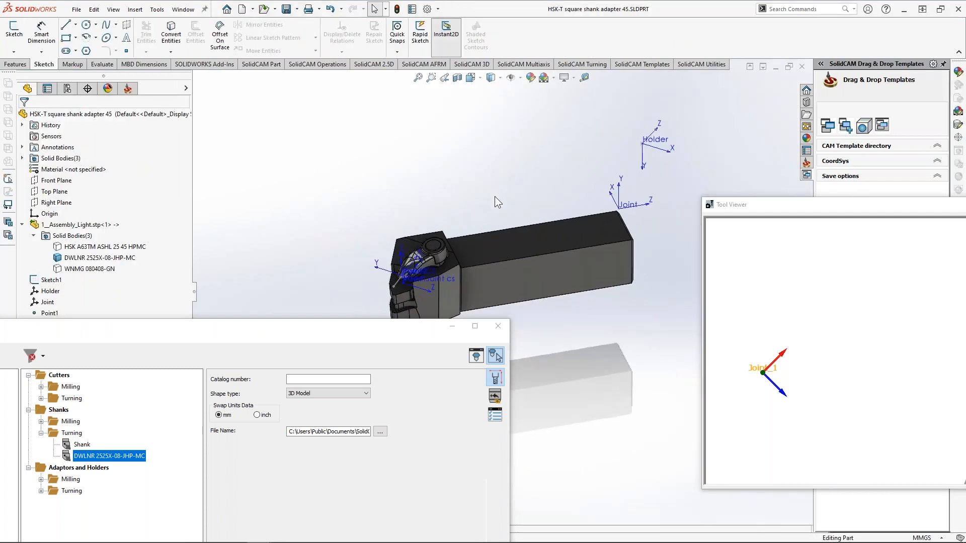
pyautogui.keyDown('ctrl'); pyautogui.moveTo(497, 202); pyautogui.dragTo(509, 175, button='middle'); pyautogui.keyUp('ctrl')
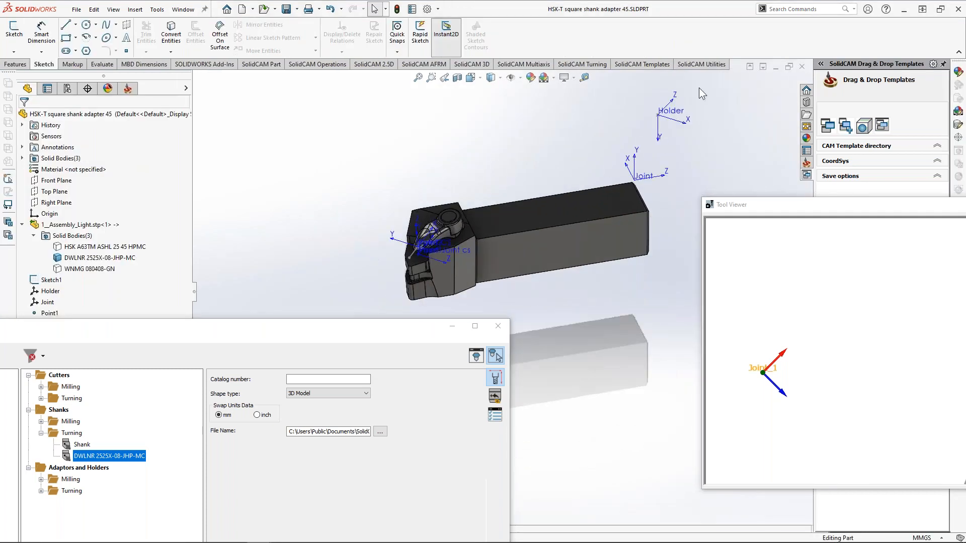
# - Calculate the coordinate transformation with CoordSys Matrix, using Joint as master and Insert Joint cs as slave
pyautogui.click(702, 65)
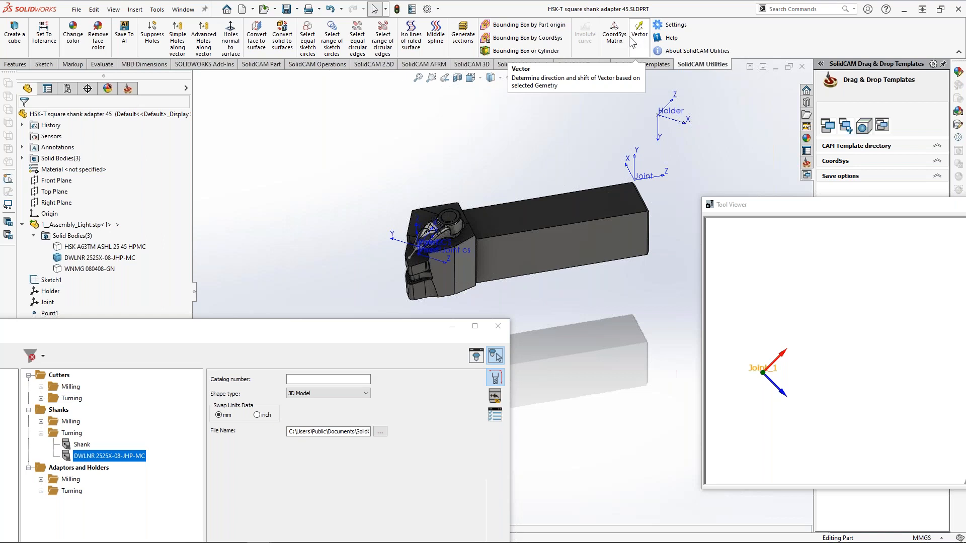
pyautogui.click(615, 35)
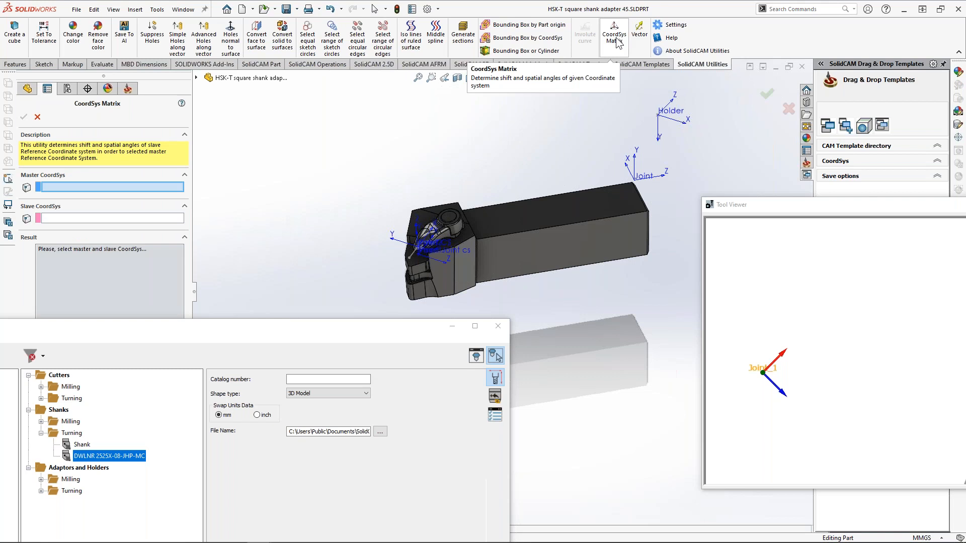
pyautogui.click(644, 176)
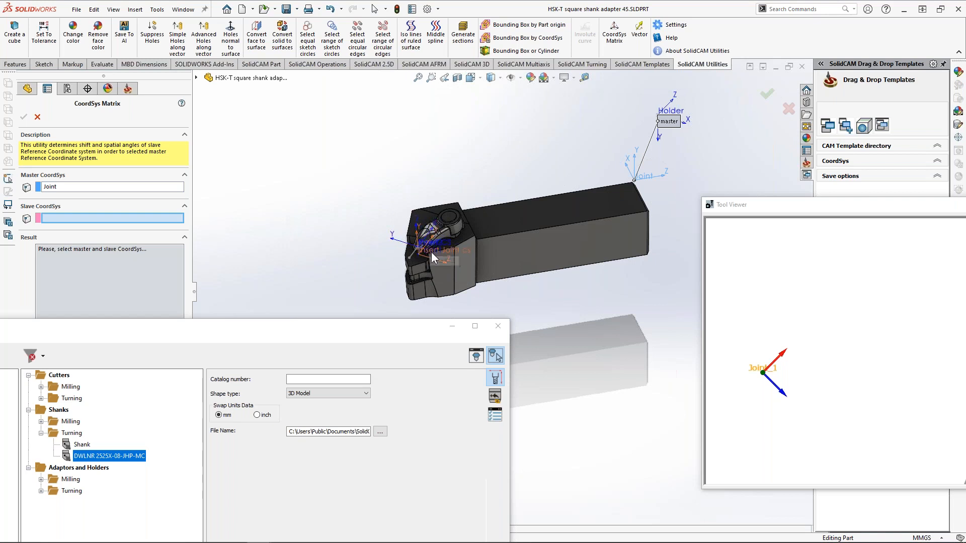
pyautogui.click(196, 79)
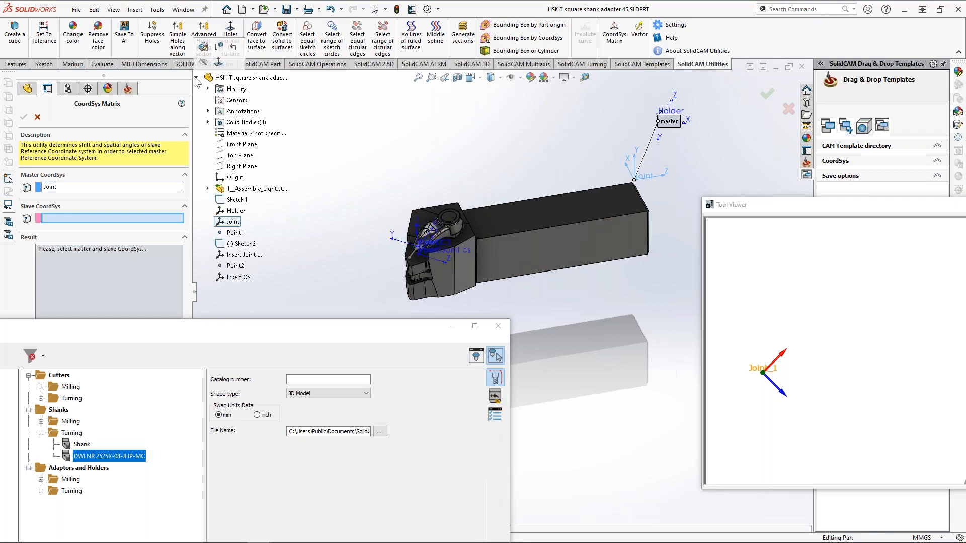
pyautogui.click(240, 257)
pyautogui.click(24, 117)
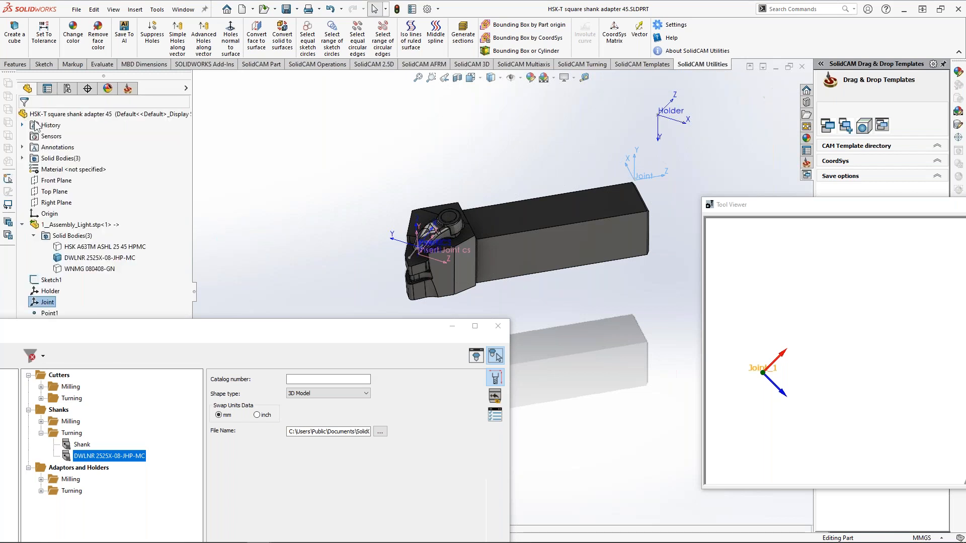
# - Reopen the CoordSys Matrix from Joint to Insert Joint cs and capture its result values as a screen snip
pyautogui.click(618, 40)
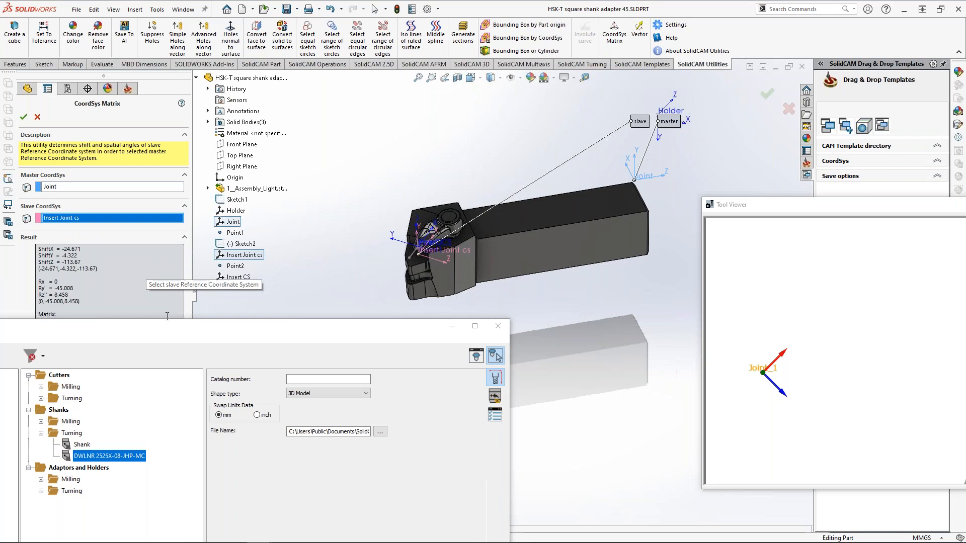
pyautogui.moveTo(176, 330); pyautogui.dragTo(524, 239)
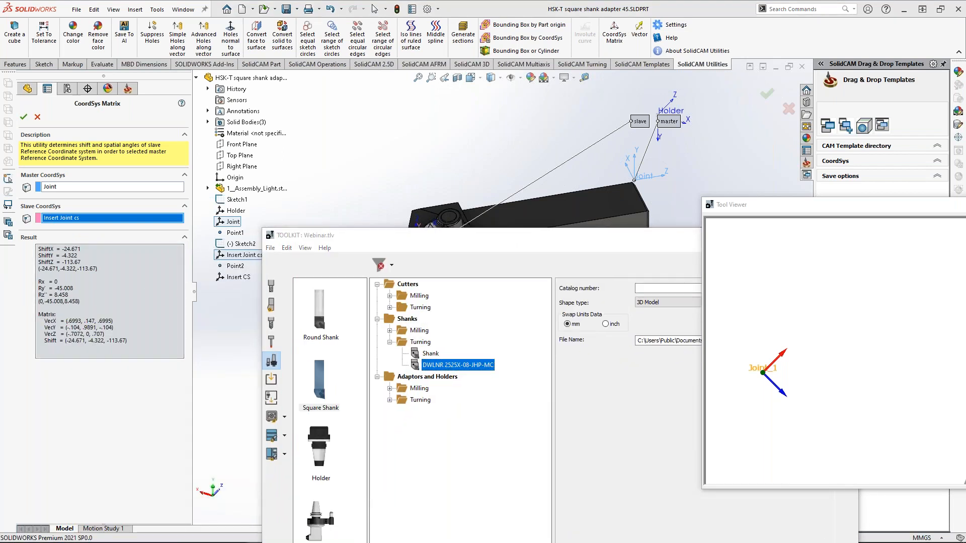
pyautogui.press('ctrl+Print')
pyautogui.moveTo(18, 233); pyautogui.dragTo(189, 367)
pyautogui.moveTo(459, 145); pyautogui.dragTo(626, 542)
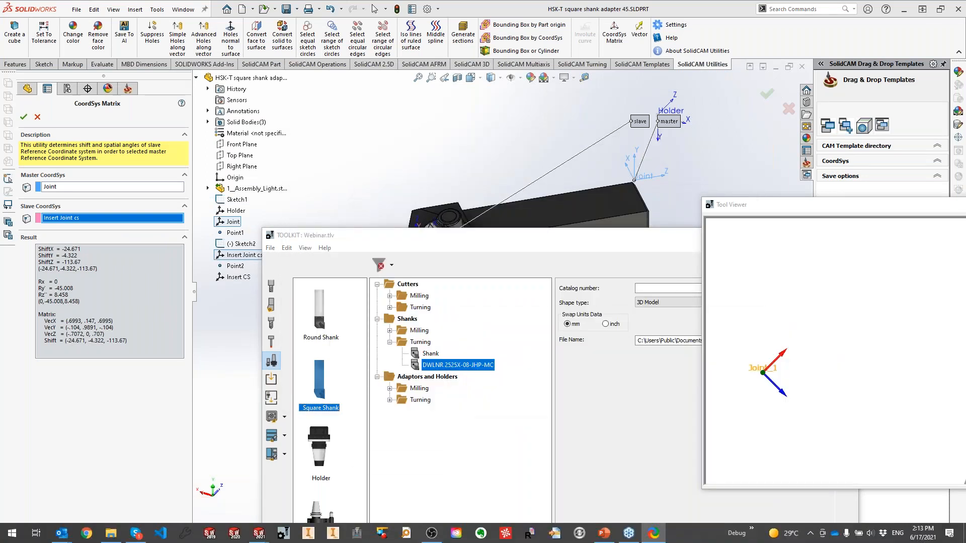
# - Set the position of Joint_1 on the DWLNR 2525X-08-JHP-MC shank to X -24.671, Y -4.322, Z -113.67
pyautogui.moveTo(564, 233); pyautogui.dragTo(411, 80)
pyautogui.click(689, 152)
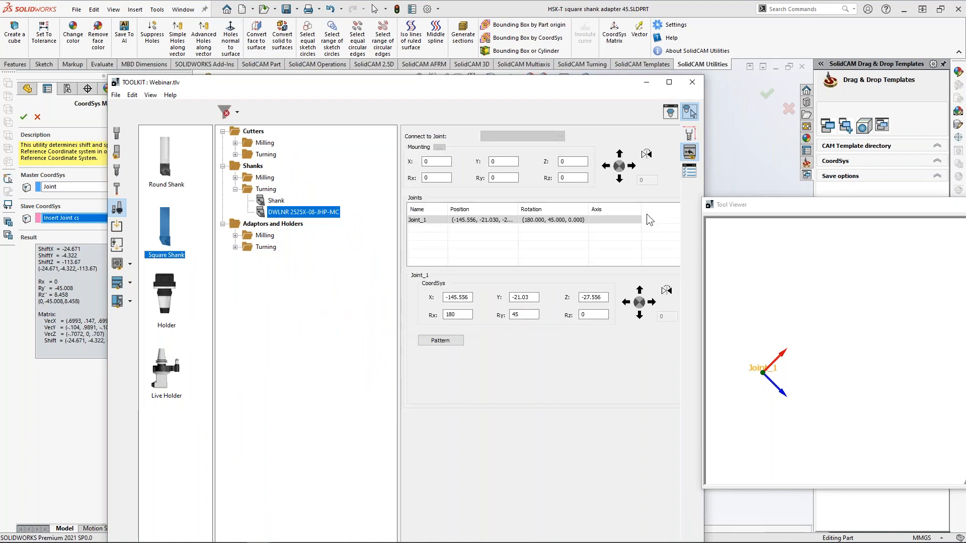
pyautogui.doubleClick(471, 297)
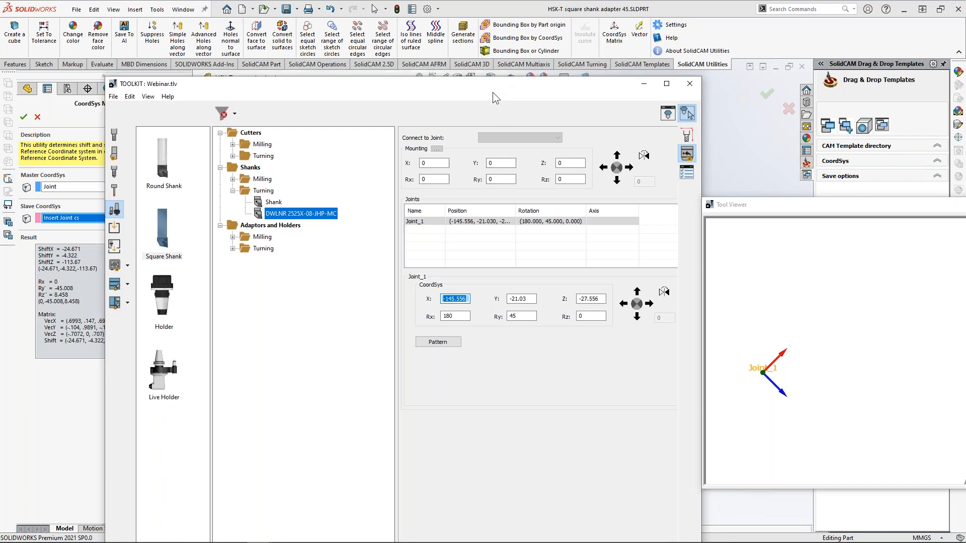
pyautogui.moveTo(500, 83); pyautogui.dragTo(391, 291)
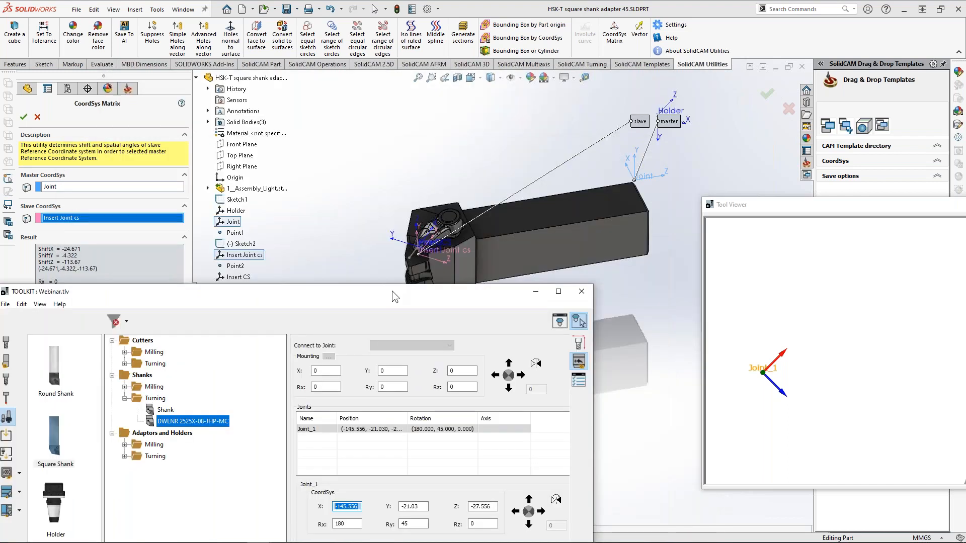
pyautogui.moveTo(391, 290); pyautogui.dragTo(497, 82)
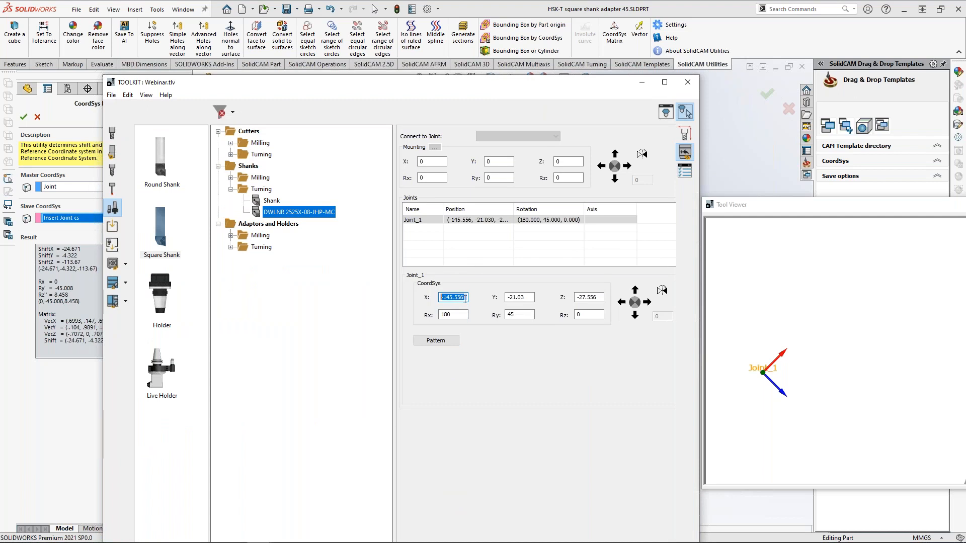
pyautogui.write('-24.671')
pyautogui.press('Tab')
pyautogui.write('-4.322')
pyautogui.press('Tab')
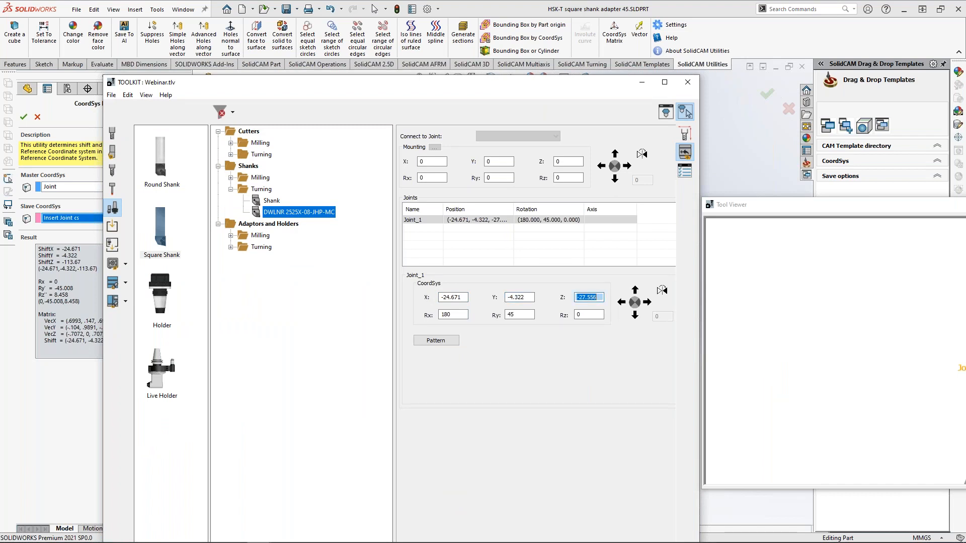
pyautogui.write('-113')
pyautogui.press('Tab')
# - Set the rotation of the shank's Joint_1 to Rx 0, Ry -45.008, Rz 8.458
pyautogui.write('0')
pyautogui.press('Tab')
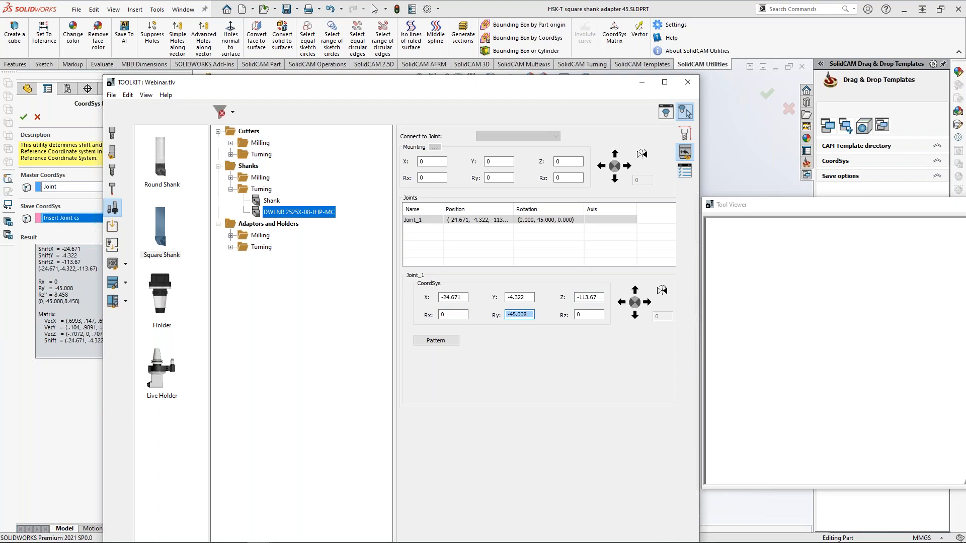
pyautogui.press('Tab')
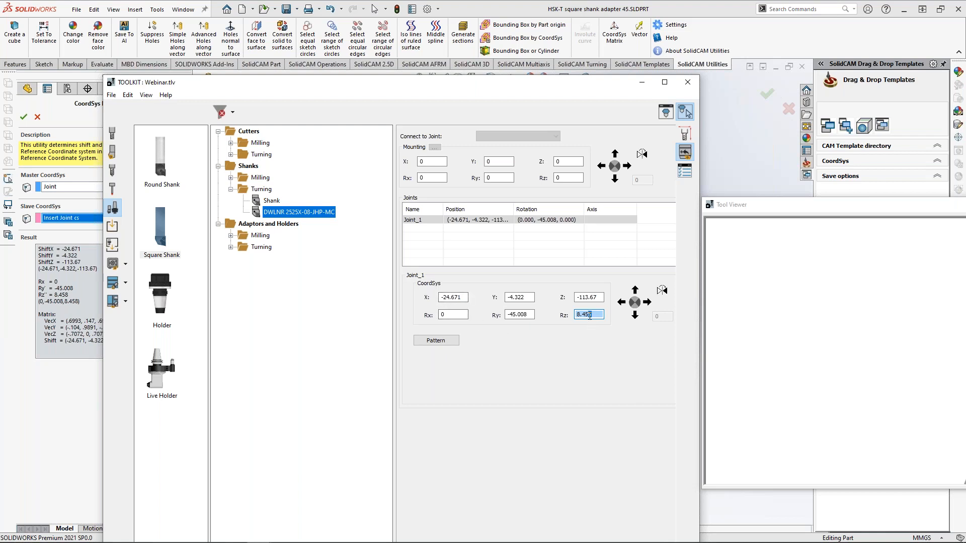
# - Examine where Joint_1 sits on the shank's insert pocket in the tool viewer
pyautogui.moveTo(526, 84); pyautogui.dragTo(494, 71)
pyautogui.moveTo(743, 203); pyautogui.dragTo(692, 145)
pyautogui.scroll(-3, 814, 289)
pyautogui.keyDown('ctrl'); pyautogui.moveTo(903, 344); pyautogui.dragTo(864, 302, button='middle'); pyautogui.keyUp('ctrl')
pyautogui.moveTo(864, 303); pyautogui.dragTo(811, 343, button='middle')
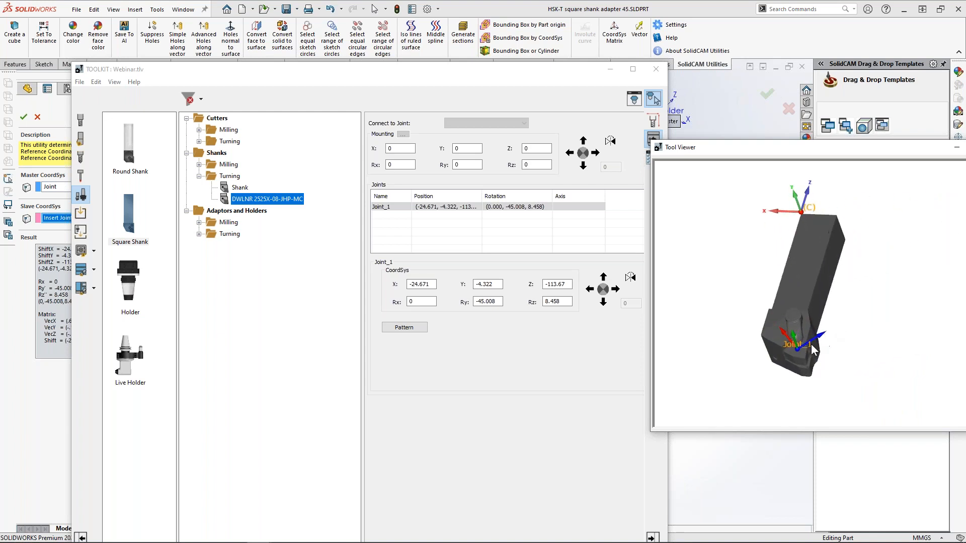
pyautogui.scroll(5, 807, 342)
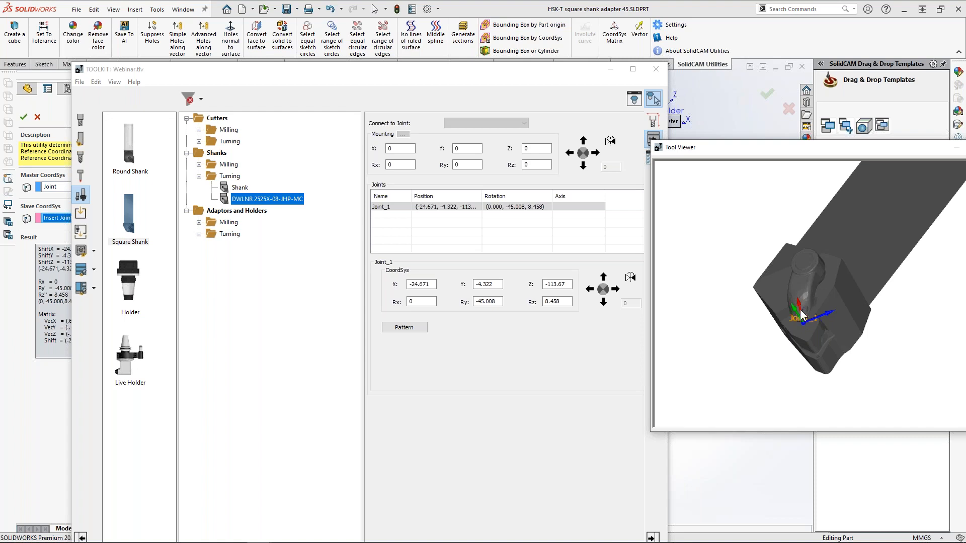
pyautogui.click(531, 350)
# - Replace the WNMG 080408-GN cutter in the Turning folder under Cutters with a new Profile insert
pyautogui.click(199, 141)
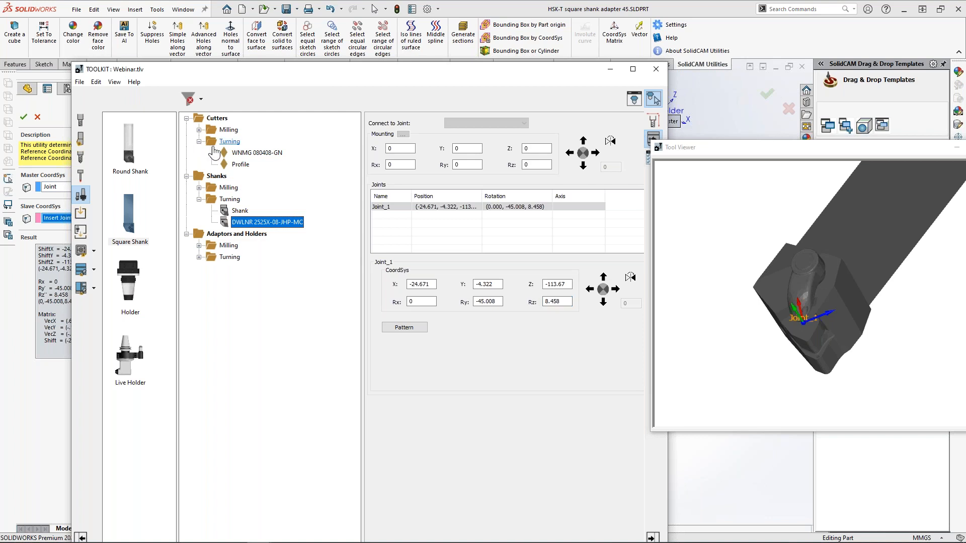
pyautogui.rightClick(244, 153)
pyautogui.click(287, 234)
pyautogui.click(80, 139)
pyautogui.moveTo(130, 154); pyautogui.dragTo(241, 166)
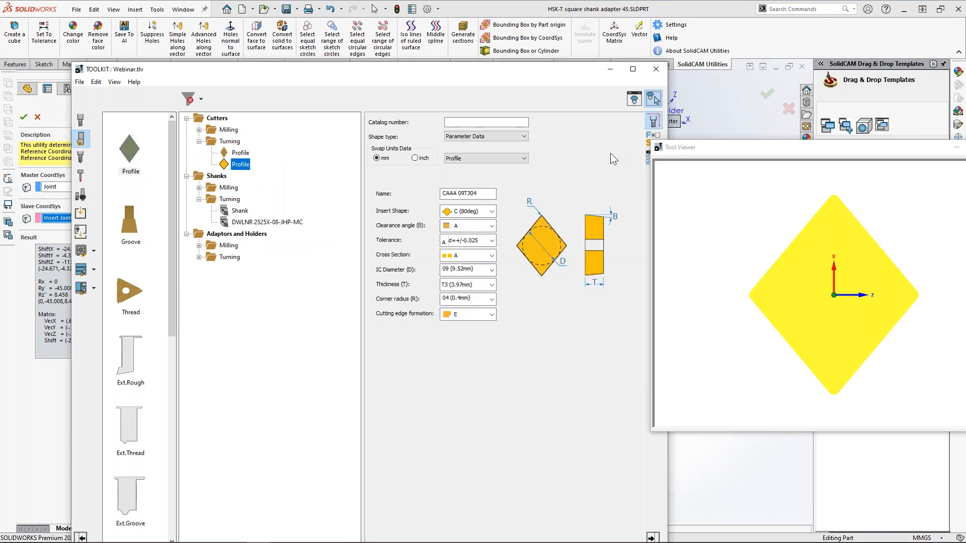
# - Set the new Profile cutter's shape type to 3D Model and load the insert file from Webinar's Turning\Insert folder
pyautogui.click(509, 135)
pyautogui.click(499, 149)
pyautogui.click(537, 174)
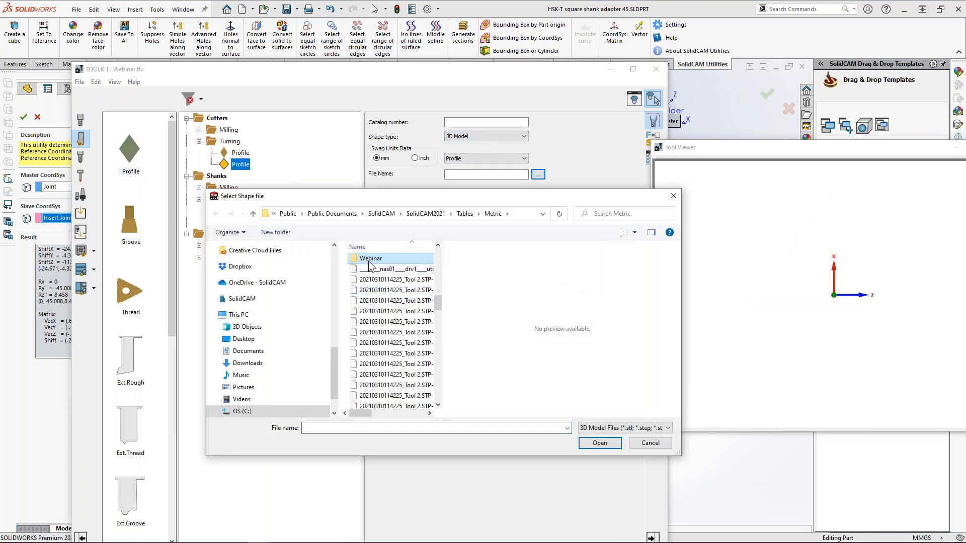
pyautogui.doubleClick(375, 293)
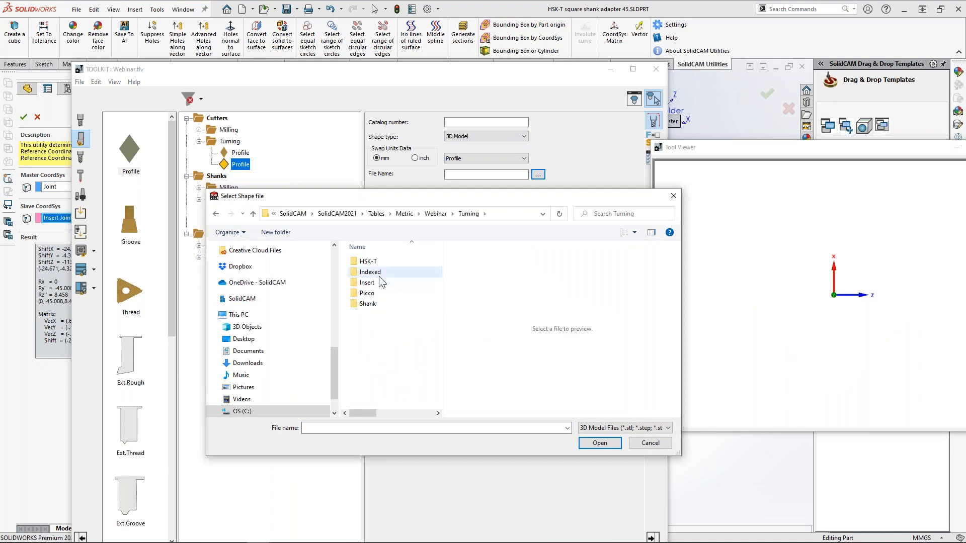
pyautogui.doubleClick(373, 283)
pyautogui.click(381, 261)
pyautogui.click(380, 260)
pyautogui.hotkey('ctrl', 'c')
pyautogui.doubleClick(355, 261)
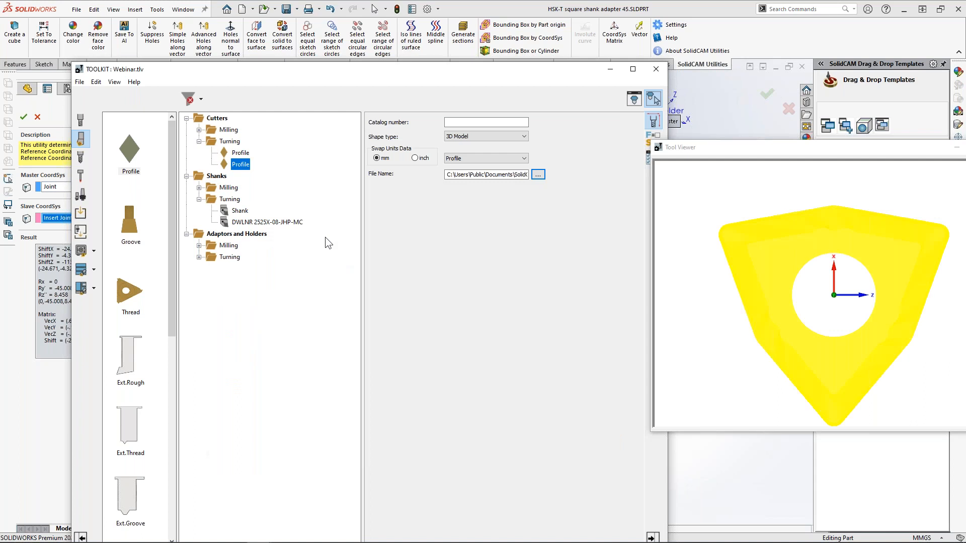
# - Rename the new Profile cutter with the copied insert file name, and save and close the Webinar library
pyautogui.rightClick(241, 173)
pyautogui.click(254, 188)
pyautogui.hotkey('ctrl', 'v')
pyautogui.press('Return')
pyautogui.moveTo(657, 148); pyautogui.dragTo(677, 149)
pyautogui.moveTo(376, 64); pyautogui.dragTo(340, 14)
pyautogui.click(592, 510)
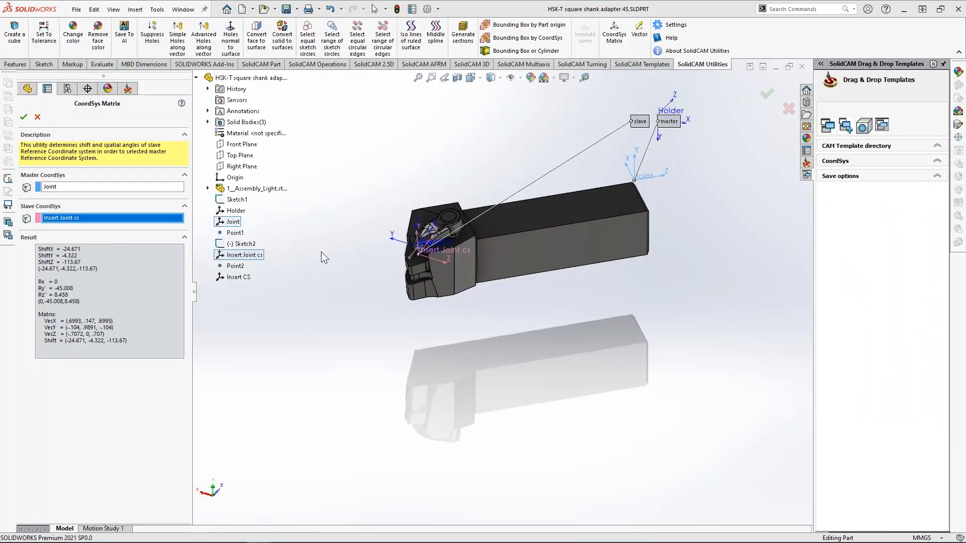
# - Close the CoordSys Matrix and switch to the NTX2000-TESTPART.SLDASM assembly document
pyautogui.click(23, 117)
pyautogui.click(182, 9)
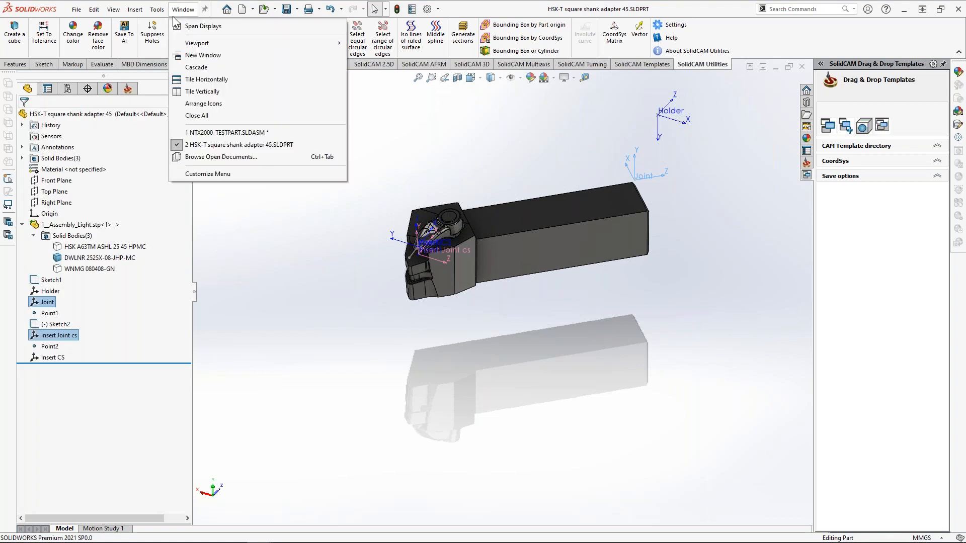
pyautogui.click(216, 132)
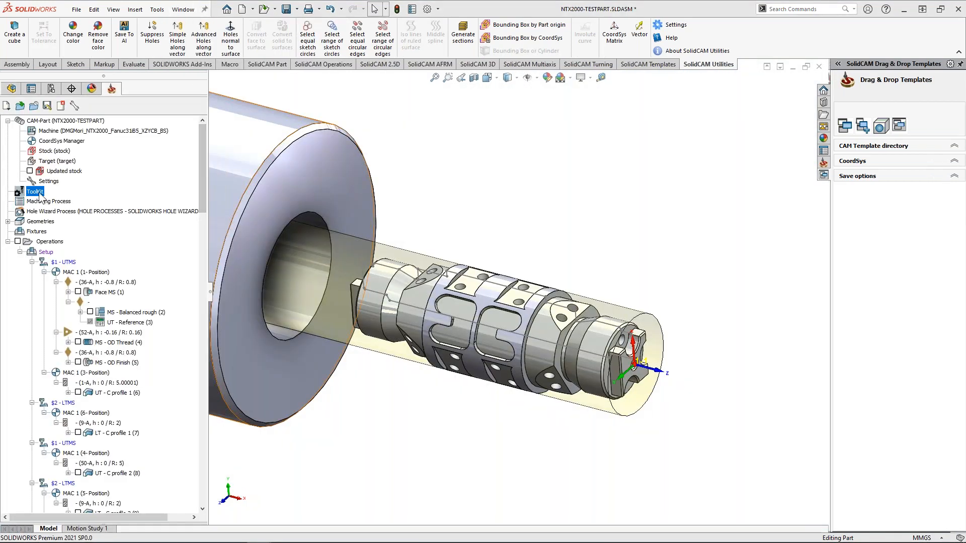
# - Open the NTX2000-TESTPART ToolKit from the CAM-Part tree and load the Webinar.tlv component library beside the magazine
pyautogui.doubleClick(35, 192)
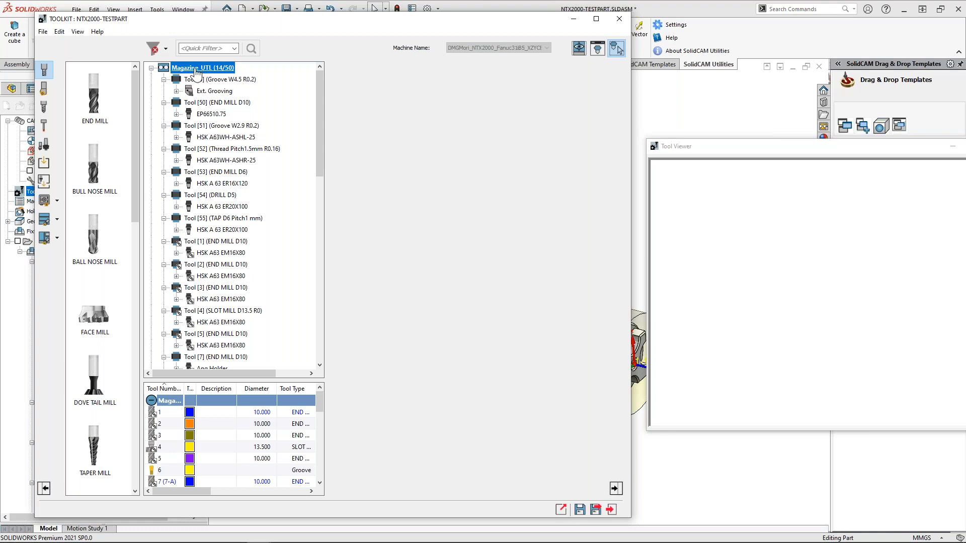
pyautogui.click(44, 145)
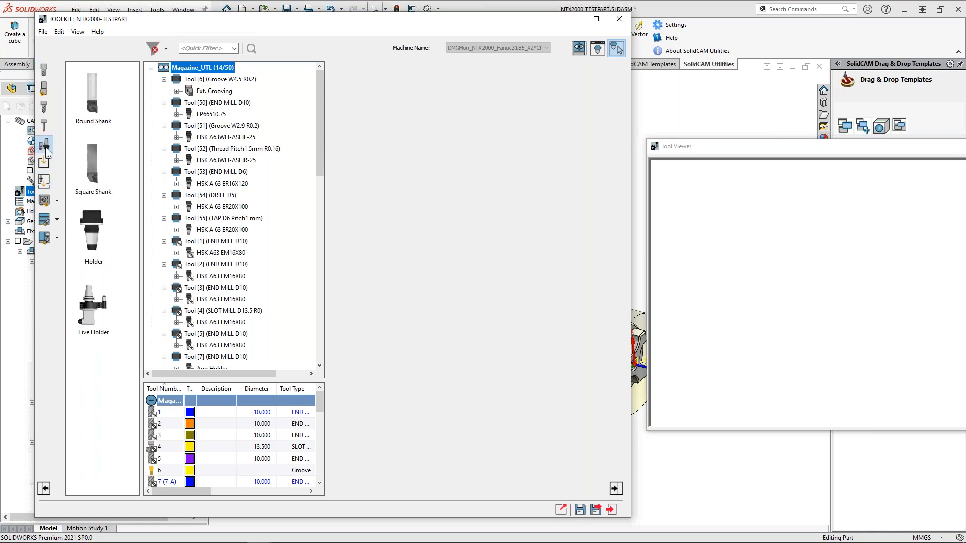
pyautogui.click(55, 201)
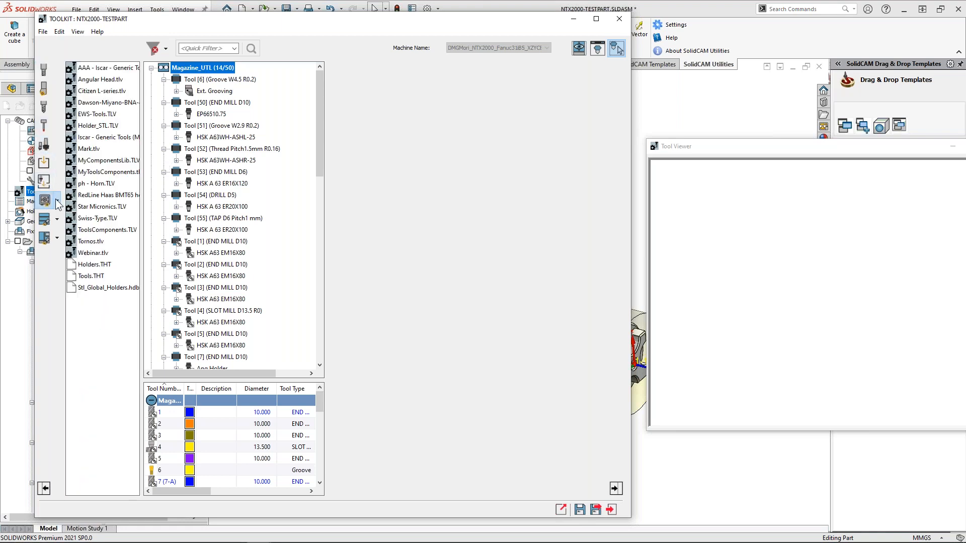
pyautogui.doubleClick(92, 252)
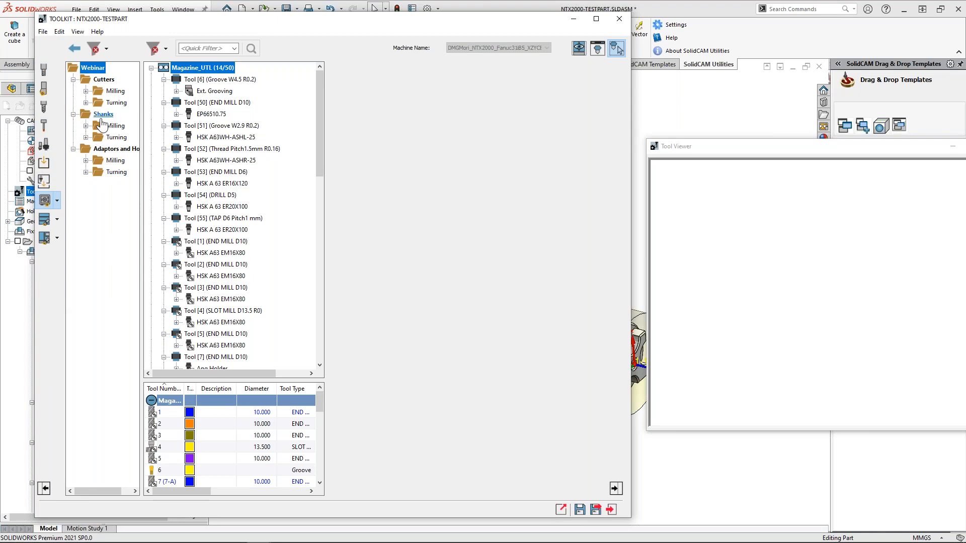
# - Build a new magazine tool from the Webinar library's DWLNR 2525X-08-JHP-MC turning shank and WNMG 080408-GN turning insert
pyautogui.click(86, 137)
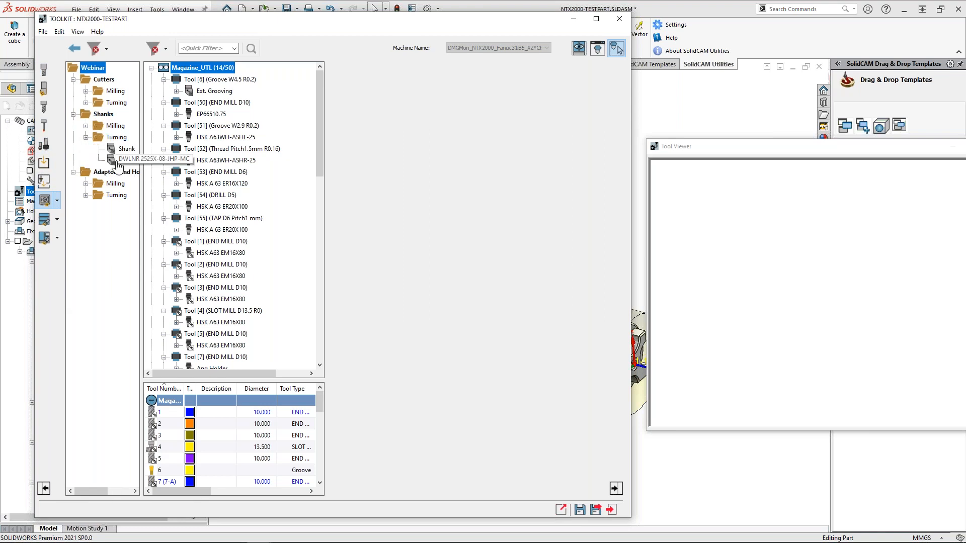
pyautogui.click(120, 160)
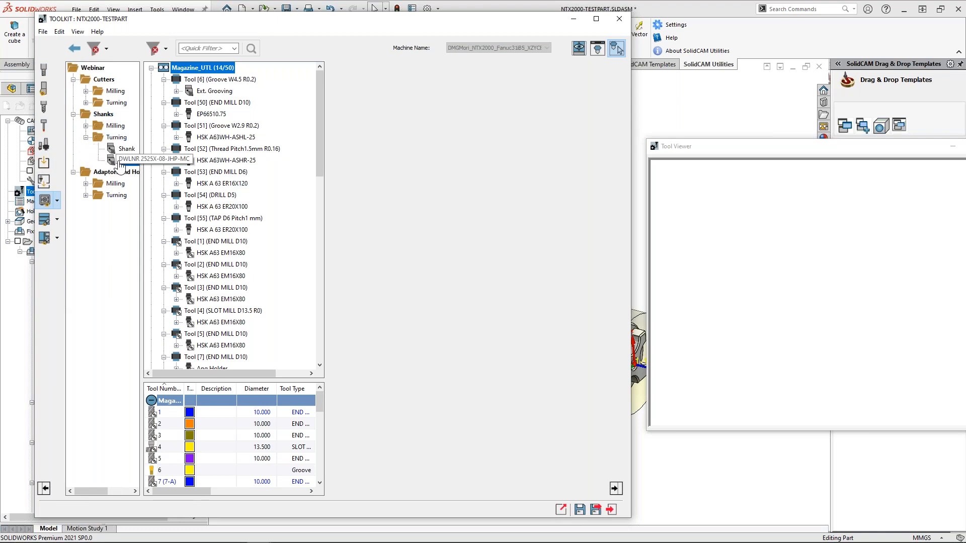
pyautogui.click(86, 102)
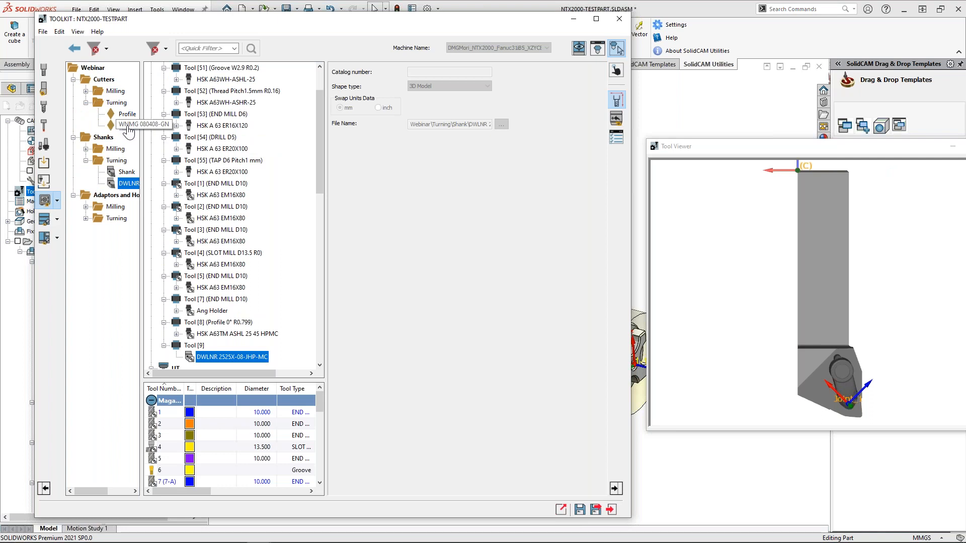
pyautogui.doubleClick(126, 127)
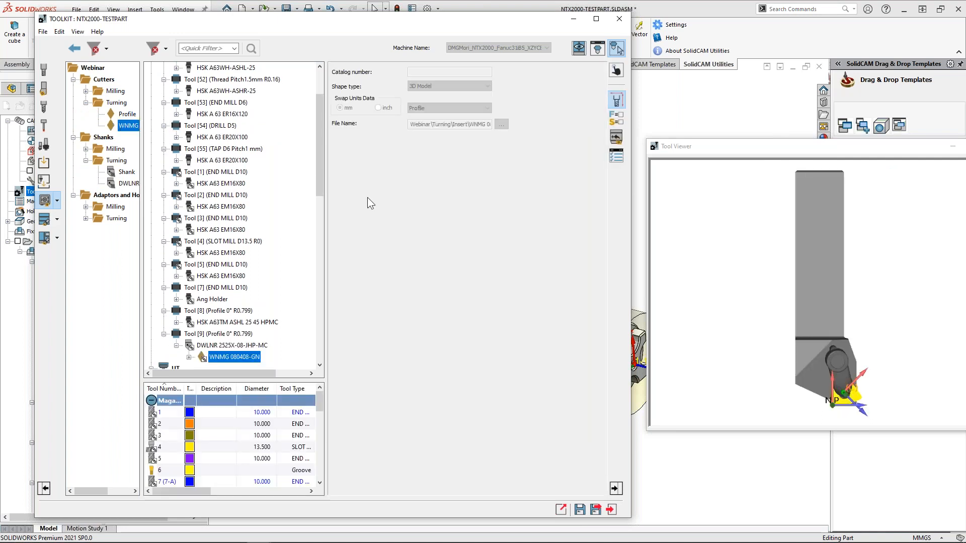
# - Set the Ry mounting rotation of the WNMG 080408-GN insert on Joint_1 to 0
pyautogui.moveTo(787, 389); pyautogui.dragTo(783, 379, button='middle')
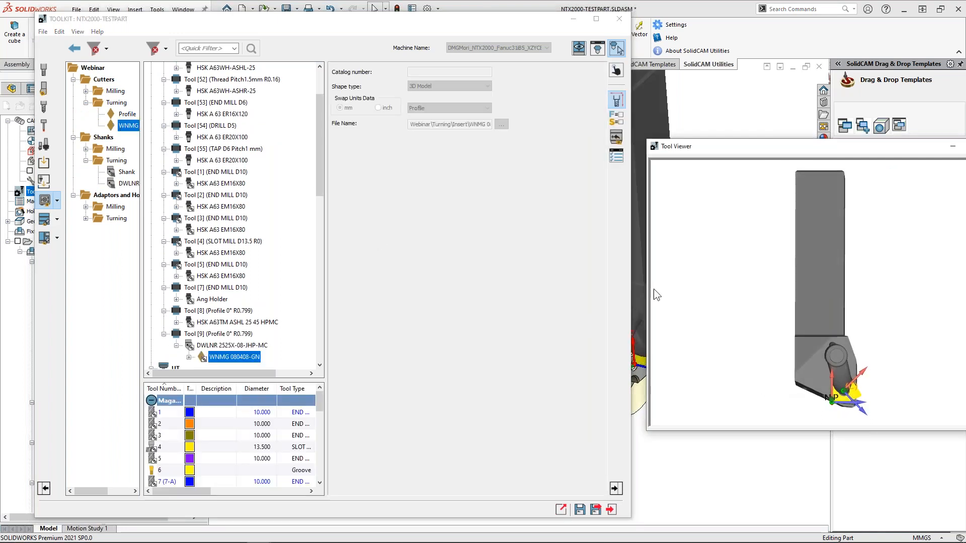
pyautogui.click(616, 137)
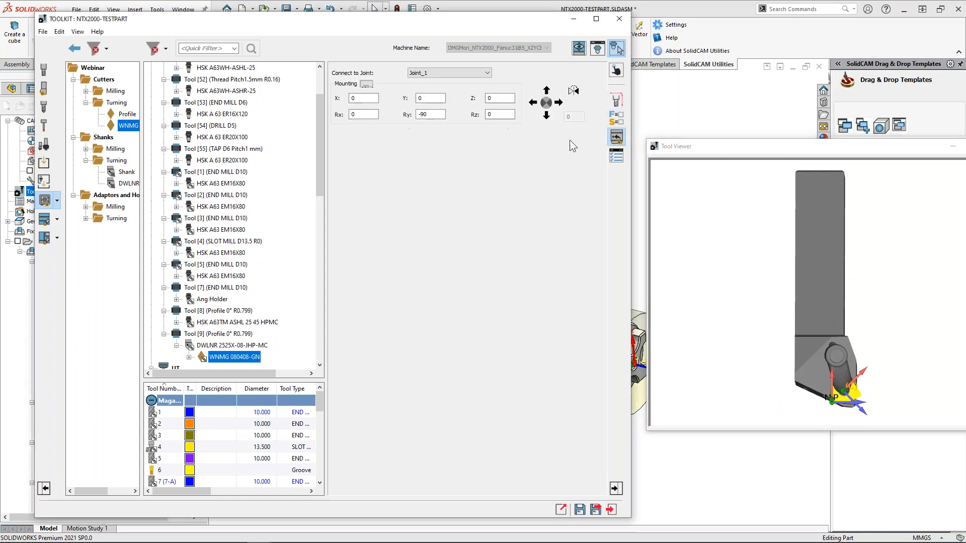
pyautogui.doubleClick(430, 115)
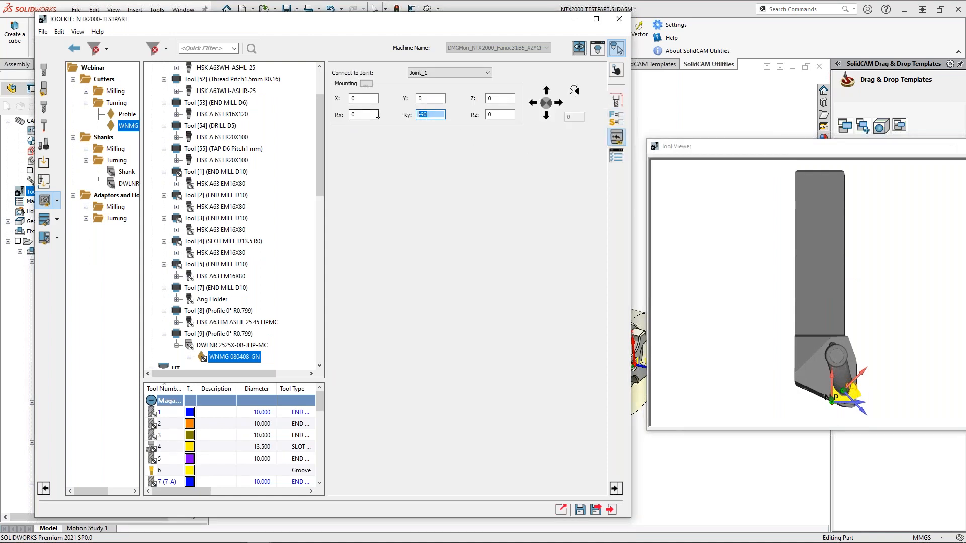
pyautogui.write('0')
pyautogui.click(426, 99)
# - Examine the insert's seating in the shank and its nose point close up in the enlarged Tool Viewer
pyautogui.moveTo(755, 325); pyautogui.dragTo(833, 297)
pyautogui.moveTo(820, 148); pyautogui.dragTo(587, 105)
pyautogui.doubleClick(586, 105)
pyautogui.moveTo(543, 273); pyautogui.dragTo(471, 318)
pyautogui.scroll(5, 445, 299)
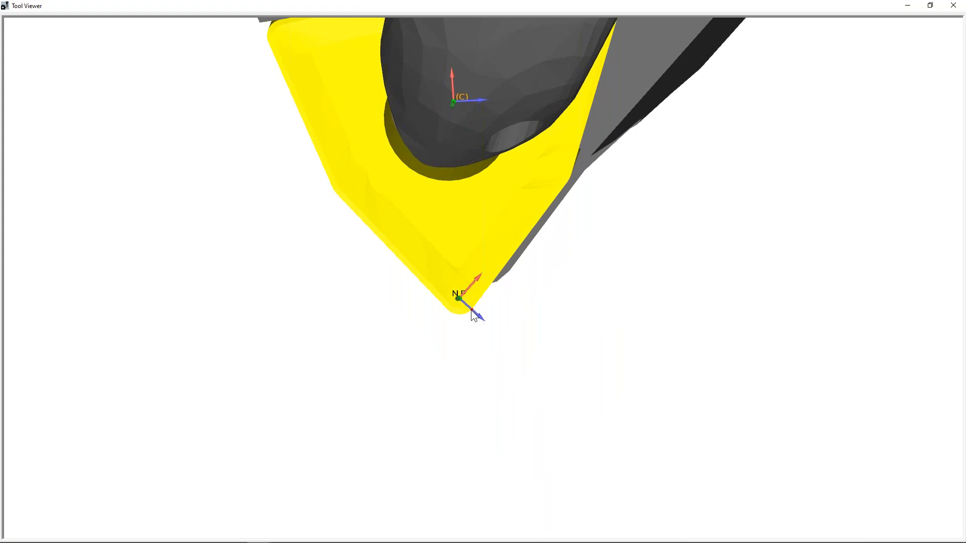
pyautogui.scroll(-2, 472, 310)
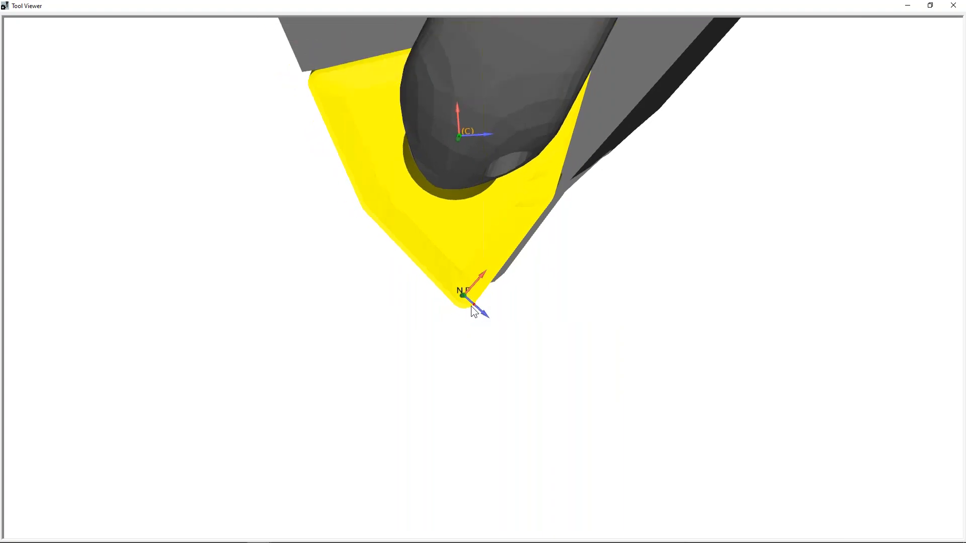
pyautogui.moveTo(718, 14); pyautogui.dragTo(915, 81)
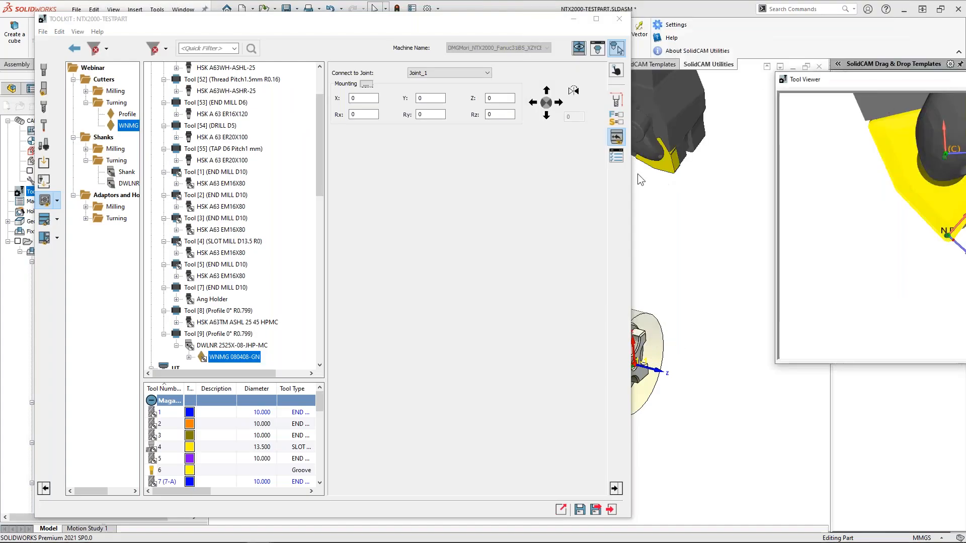
# - Enable the origin position for the Tool 9 insert's cutting point and place it at corner point d
pyautogui.click(190, 358)
pyautogui.click(239, 357)
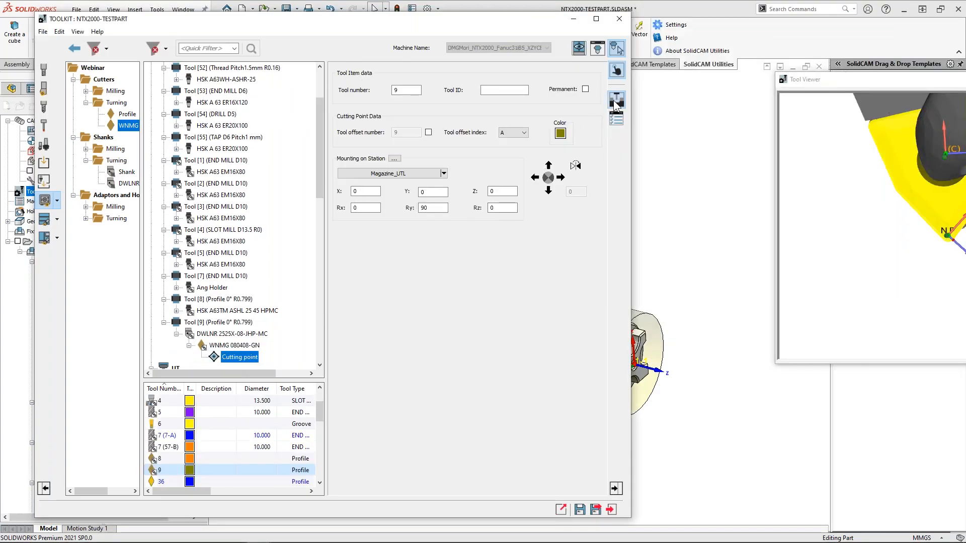
pyautogui.click(615, 100)
pyautogui.click(337, 102)
pyautogui.click(410, 199)
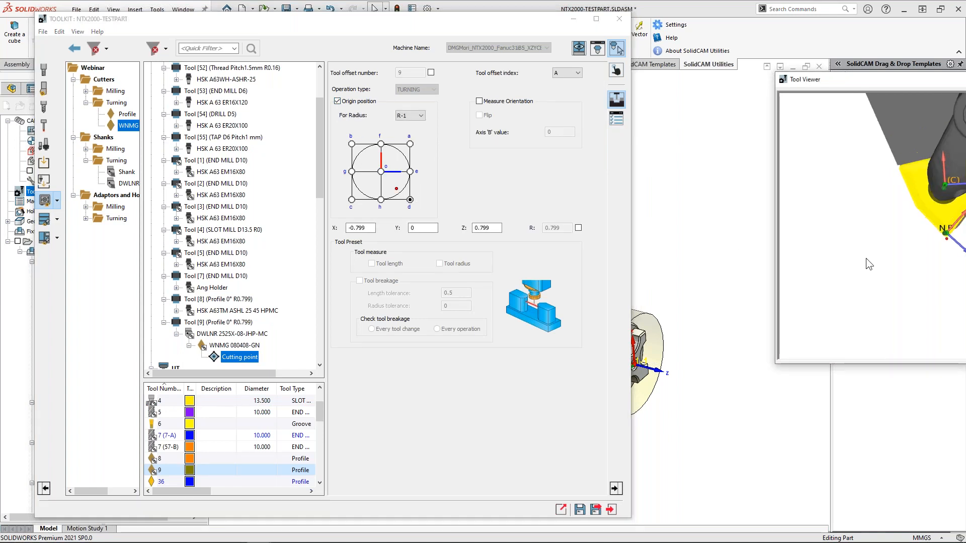
pyautogui.scroll(-3, 865, 258)
pyautogui.moveTo(902, 249); pyautogui.dragTo(877, 274, button='middle')
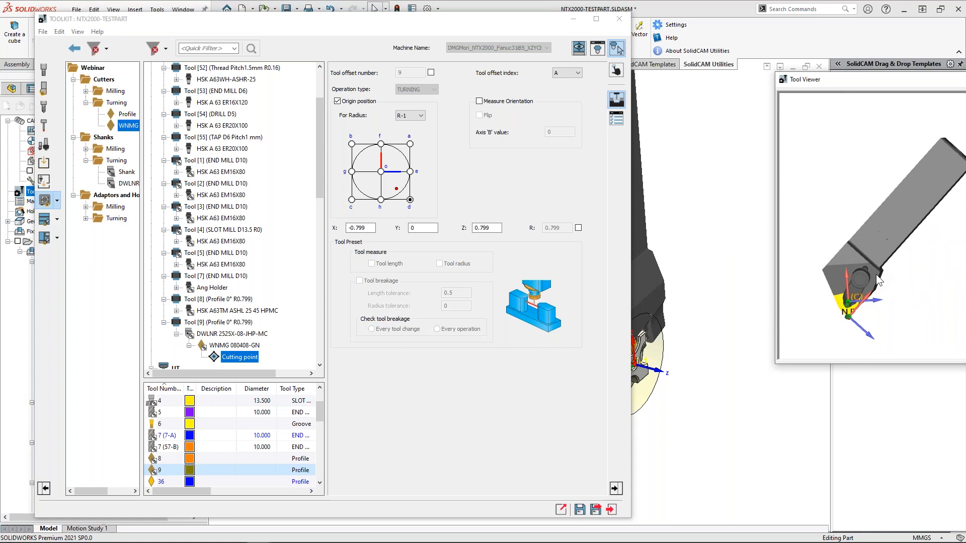
pyautogui.moveTo(829, 80); pyautogui.dragTo(695, 78)
pyautogui.moveTo(782, 252); pyautogui.dragTo(773, 192, button='middle')
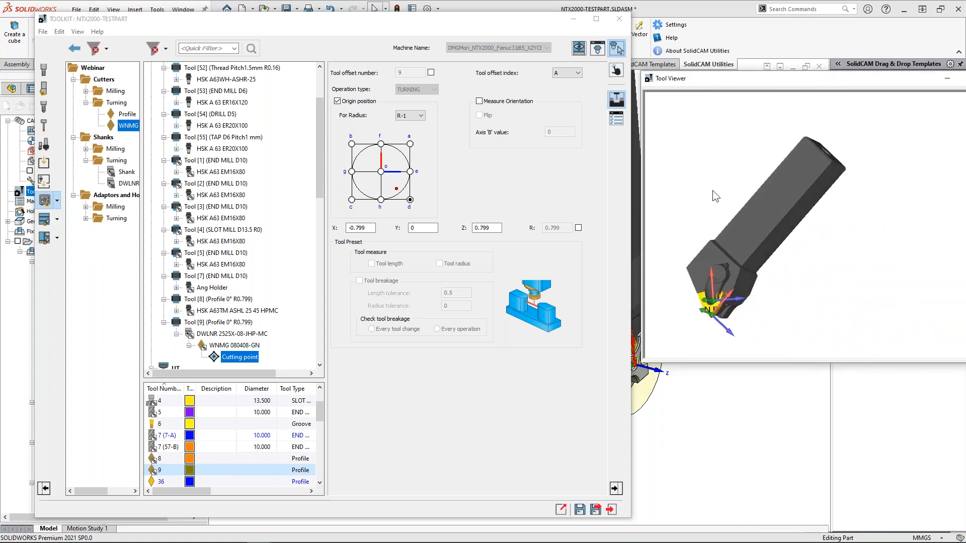
# - Display the Machine Preview and mount Tool 9 on Station_1 of the UT turret
pyautogui.click(579, 49)
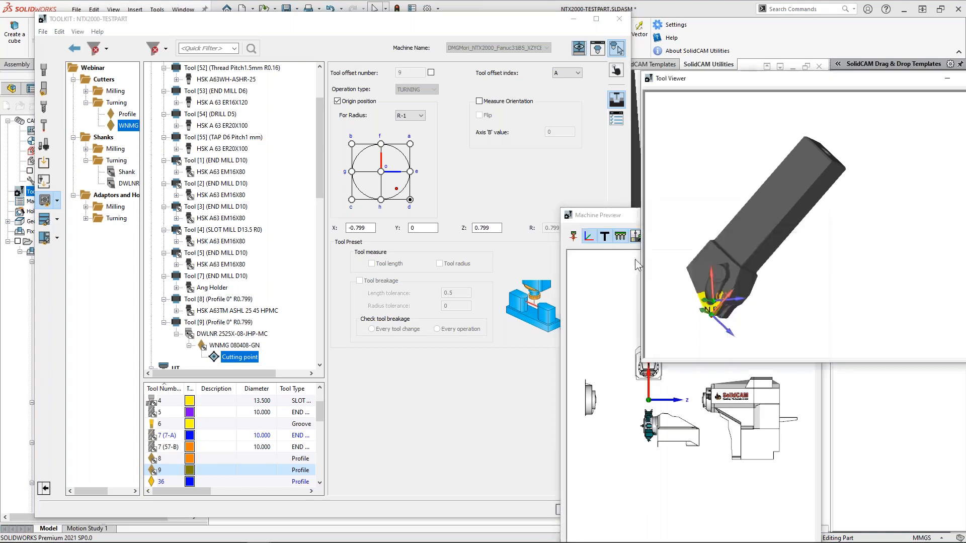
pyautogui.doubleClick(636, 216)
pyautogui.scroll(3, 453, 201)
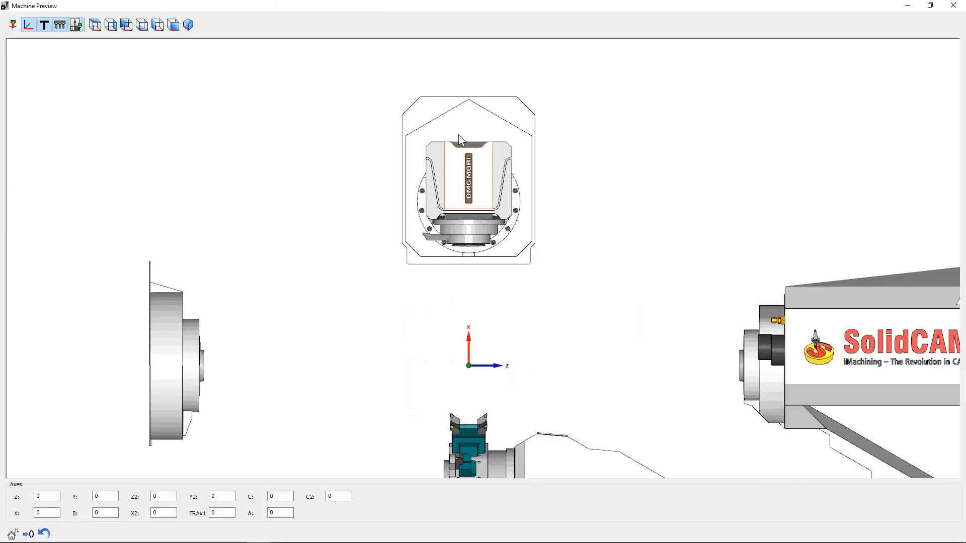
pyautogui.moveTo(454, 6); pyautogui.dragTo(474, 30)
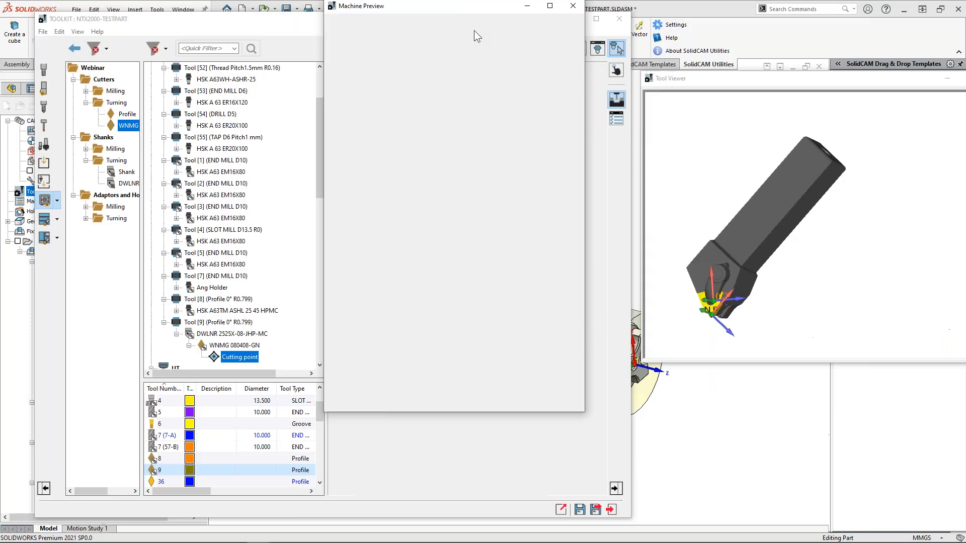
pyautogui.rightClick(234, 323)
pyautogui.click(276, 401)
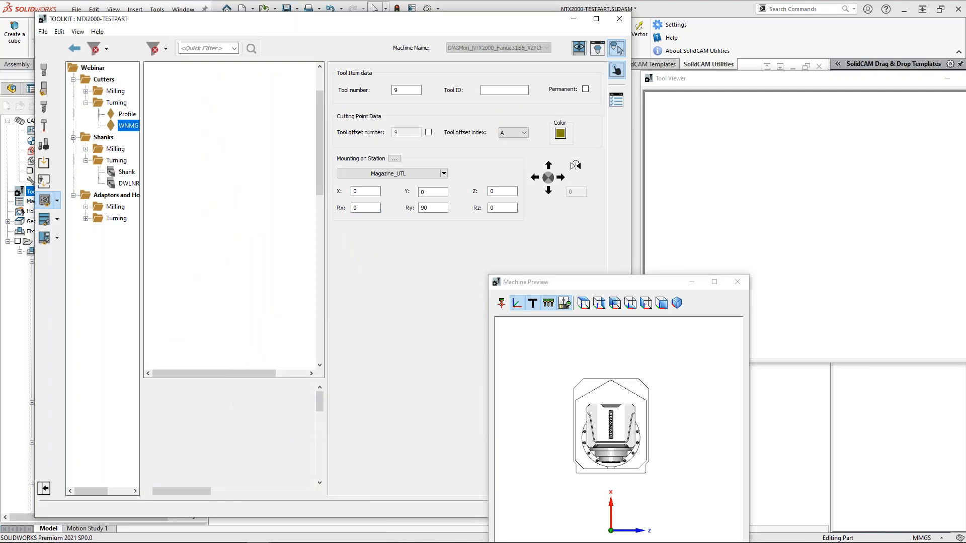
pyautogui.click(714, 282)
pyautogui.scroll(3, 478, 274)
pyautogui.scroll(3, 481, 274)
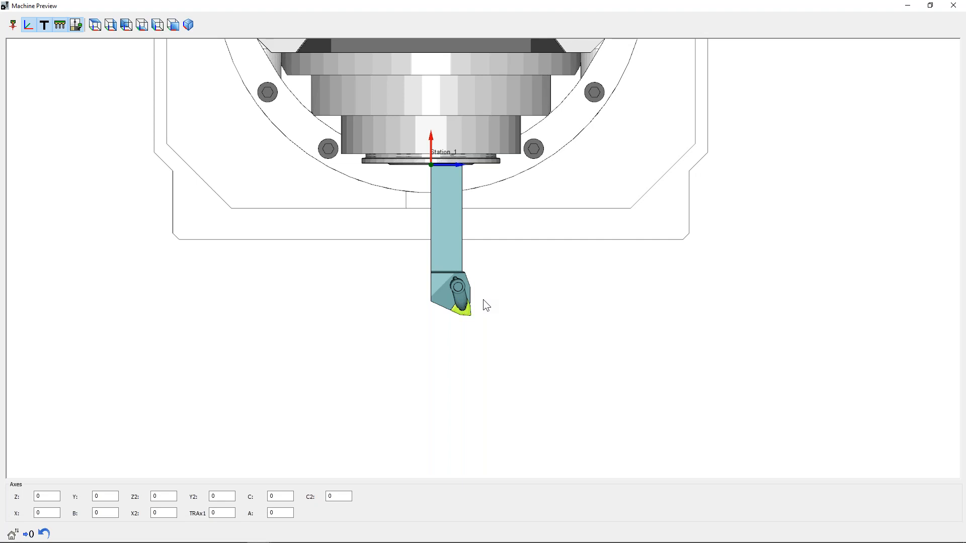
pyautogui.moveTo(459, 12); pyautogui.dragTo(531, 223)
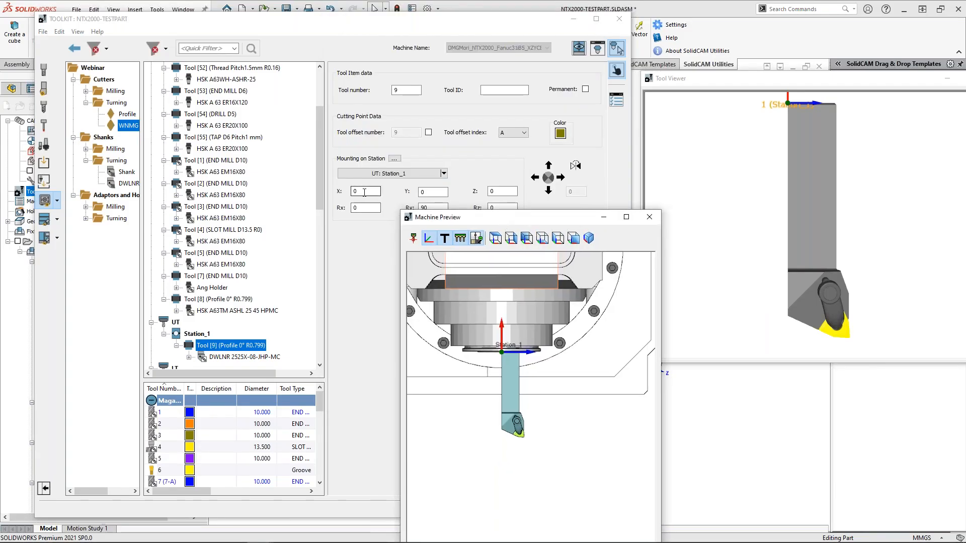
# - Try rotating Tool 9's station mounting about X to -180 degrees, and restore Rx to 0
pyautogui.click(364, 192)
pyautogui.scroll(2, 363, 192)
pyautogui.scroll(-2, 363, 192)
pyautogui.click(365, 208)
pyautogui.scroll(-6, 365, 208)
pyautogui.scroll(-12, 355, 207)
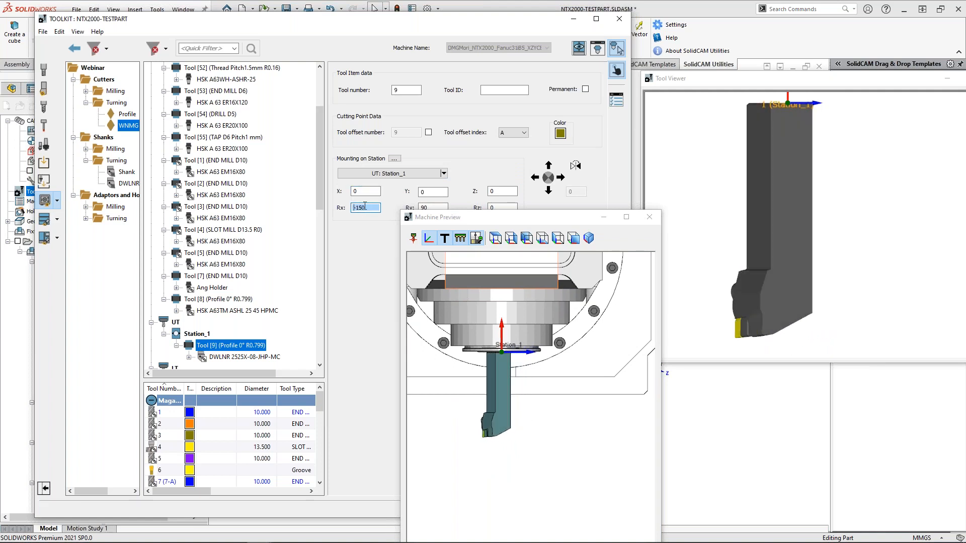
pyautogui.moveTo(371, 207); pyautogui.dragTo(354, 207)
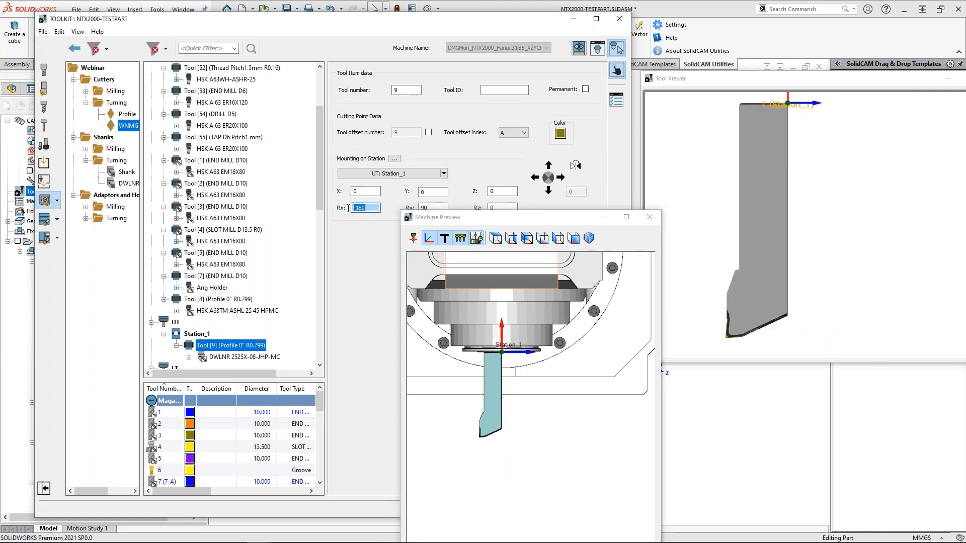
pyautogui.write('0')
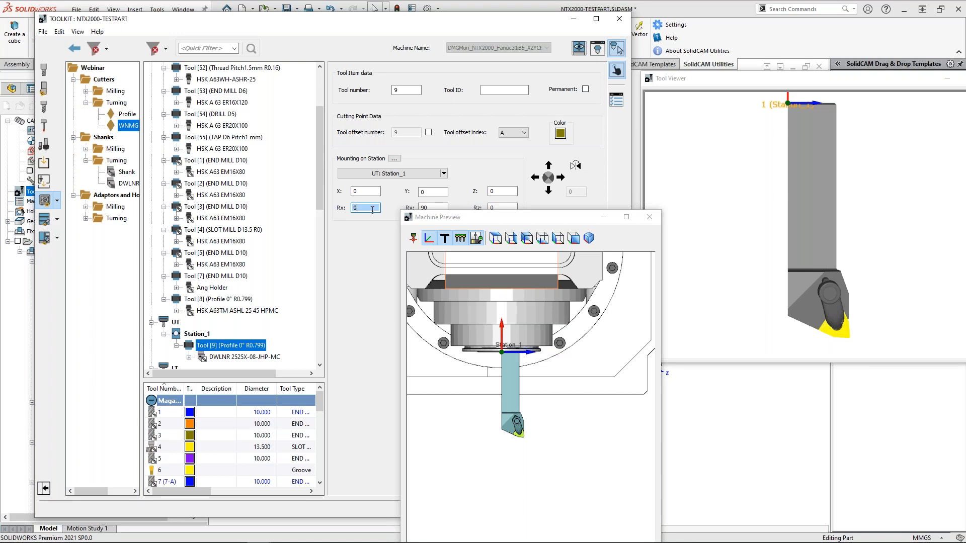
# - Review the cutting point settings of the mounted Tool 9 beside the Machine Preview, and save and exit the ToolKit
pyautogui.moveTo(477, 217); pyautogui.dragTo(547, 73)
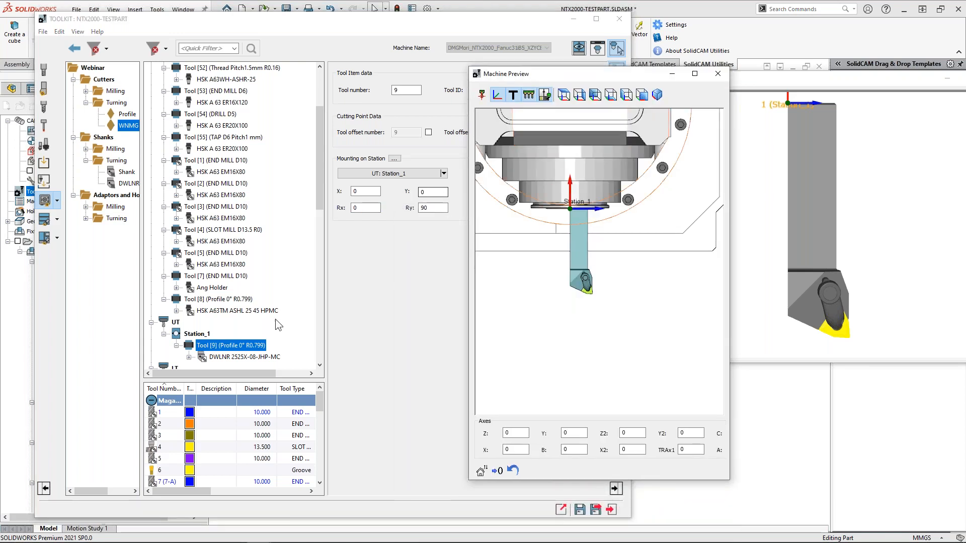
pyautogui.click(189, 358)
pyautogui.doubleClick(211, 358)
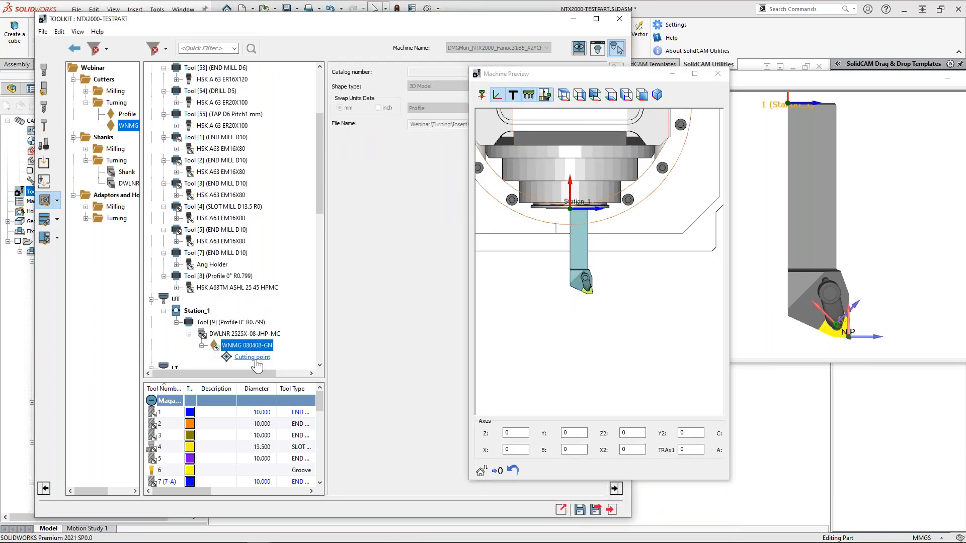
pyautogui.click(252, 357)
pyautogui.moveTo(570, 73); pyautogui.dragTo(685, 138)
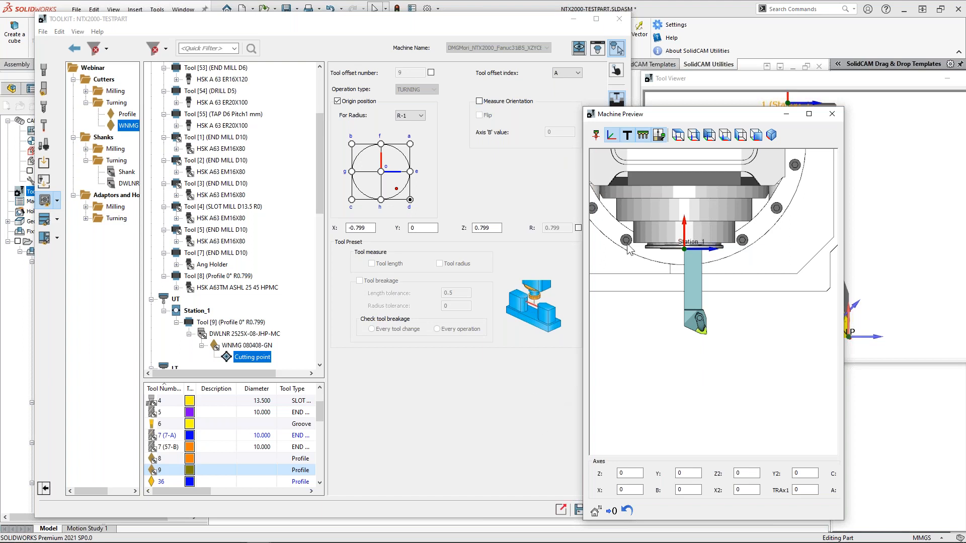
pyautogui.moveTo(679, 114); pyautogui.dragTo(748, 79)
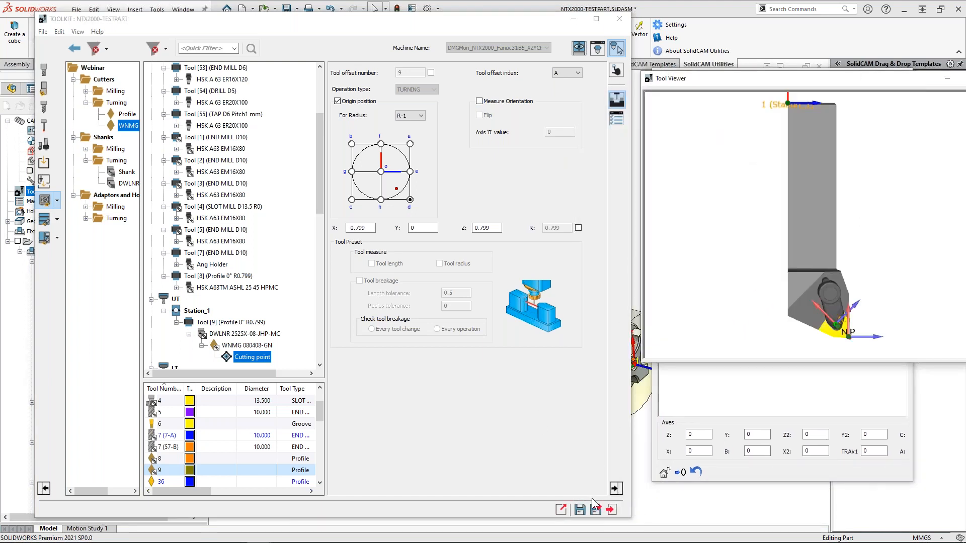
pyautogui.click(595, 510)
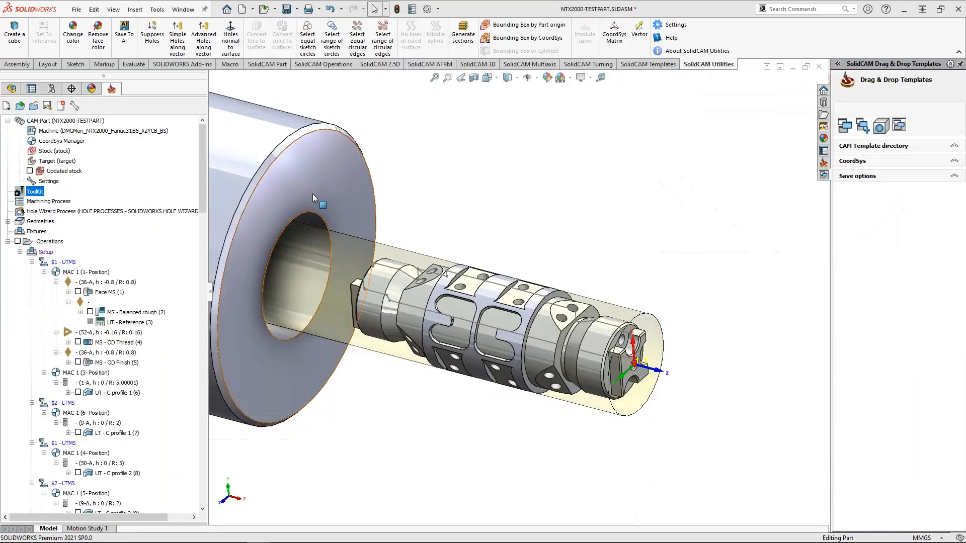
# - Set the UT turret's Spindle Orientation option to VALUE / OFF in the machine definition and close the Machine ID Editor
pyautogui.doubleClick(150, 132)
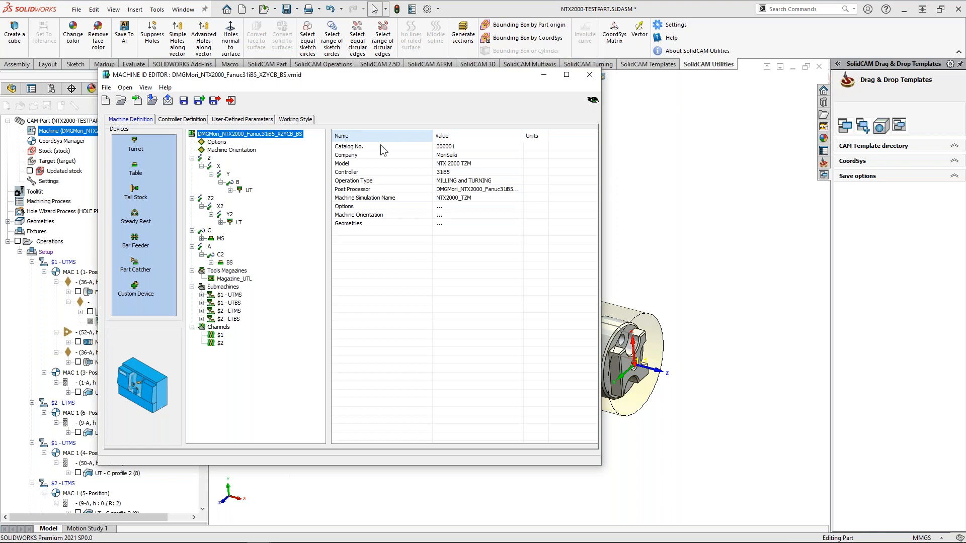
pyautogui.click(230, 190)
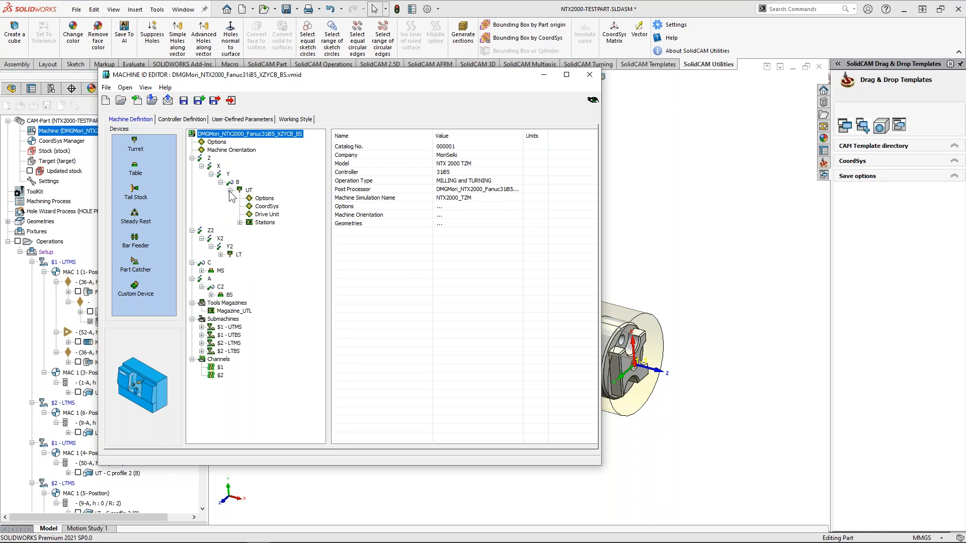
pyautogui.click(264, 198)
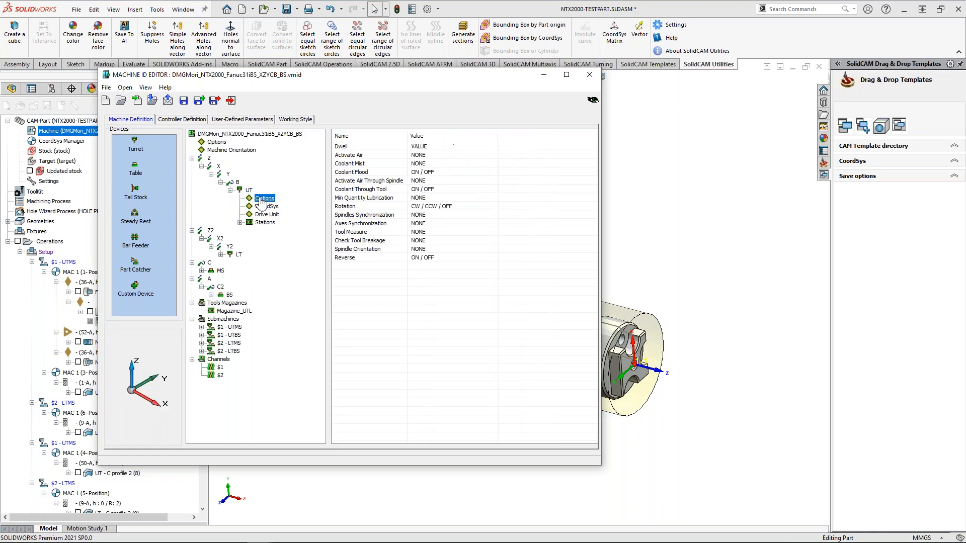
pyautogui.click(372, 250)
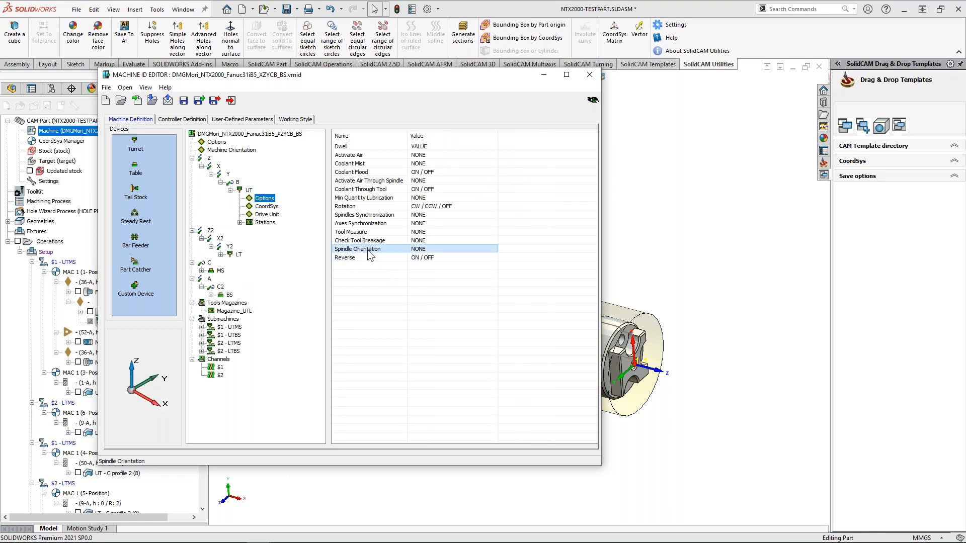
pyautogui.click(436, 249)
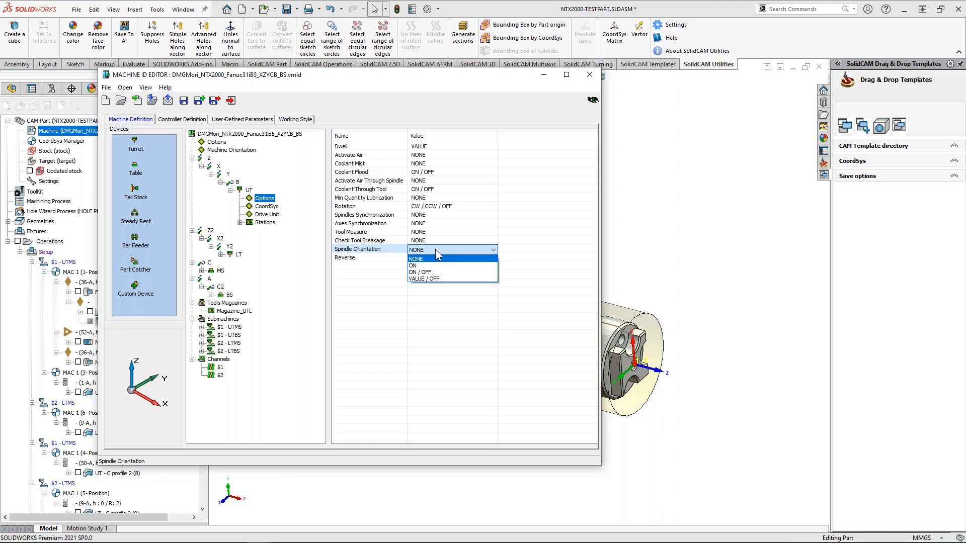
pyautogui.click(442, 278)
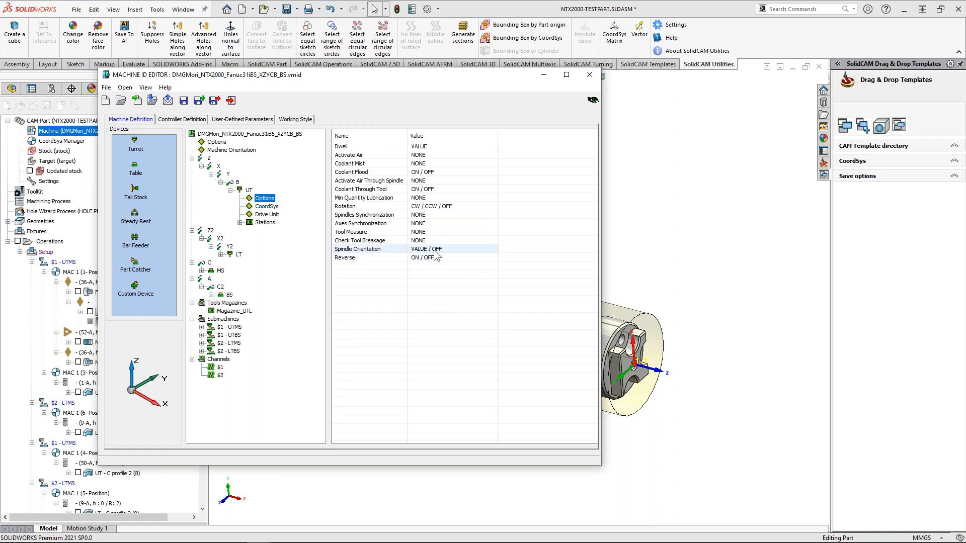
pyautogui.click(230, 101)
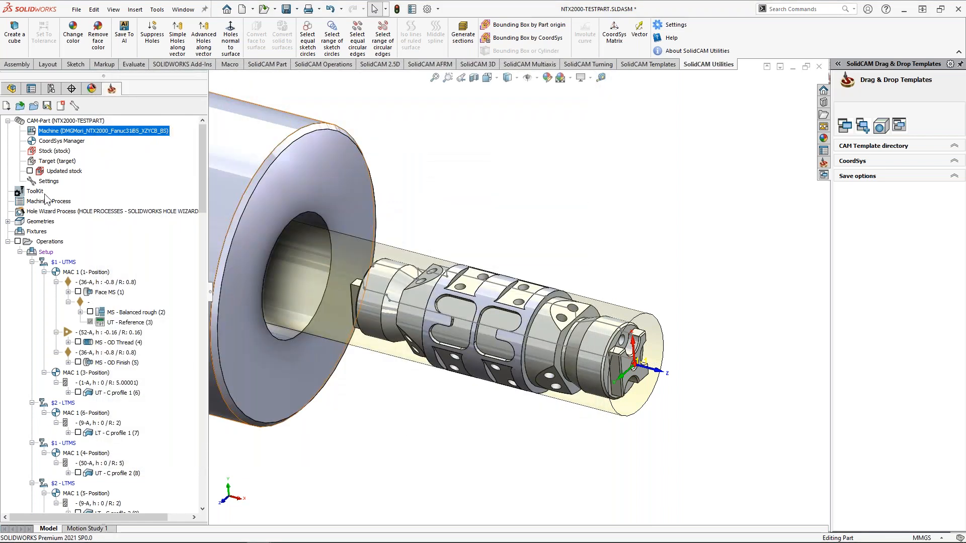
# - Open the ToolKit, select the cutting point of Tool 9 on UT Station_1, and show the tool in the Machine Preview beside the Tool Viewer
pyautogui.doubleClick(36, 191)
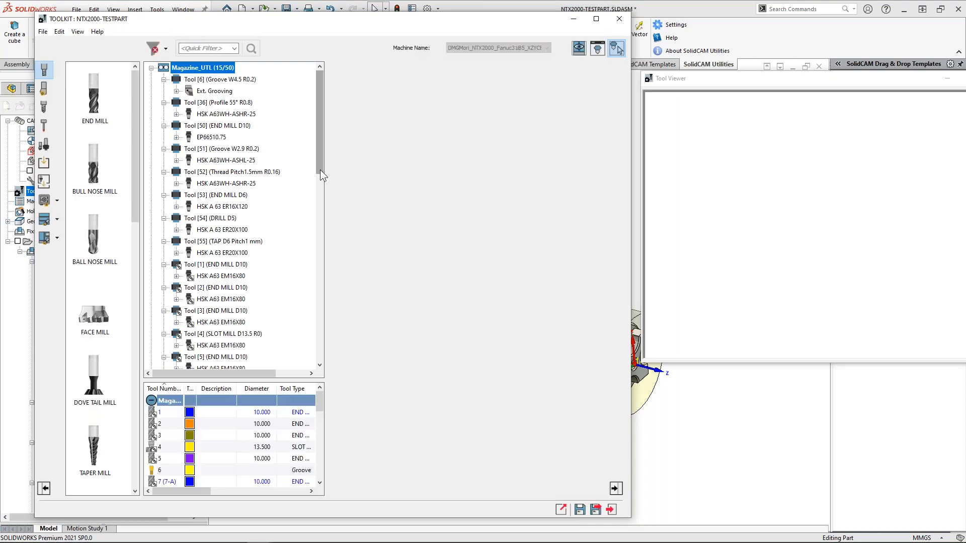
pyautogui.moveTo(319, 170); pyautogui.dragTo(321, 229)
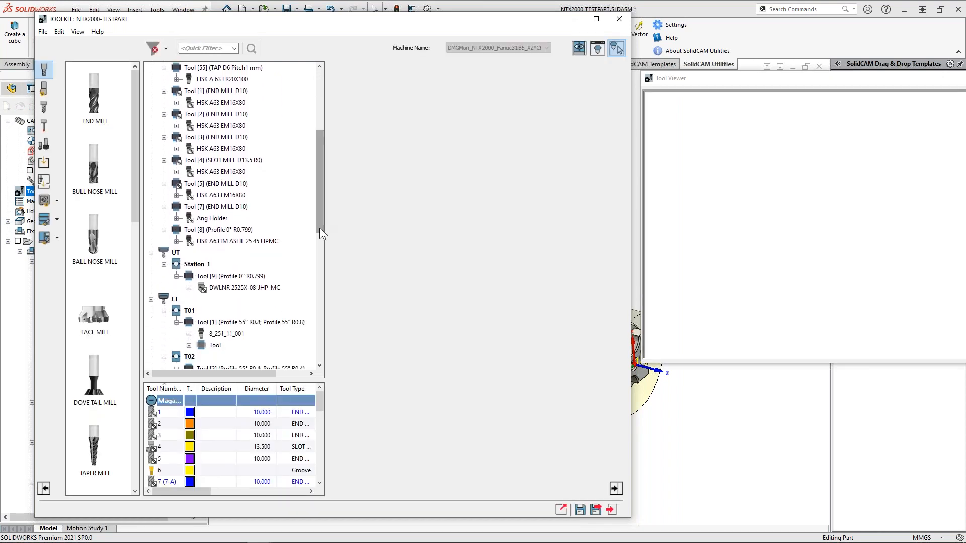
pyautogui.click(189, 287)
pyautogui.click(202, 300)
pyautogui.click(251, 310)
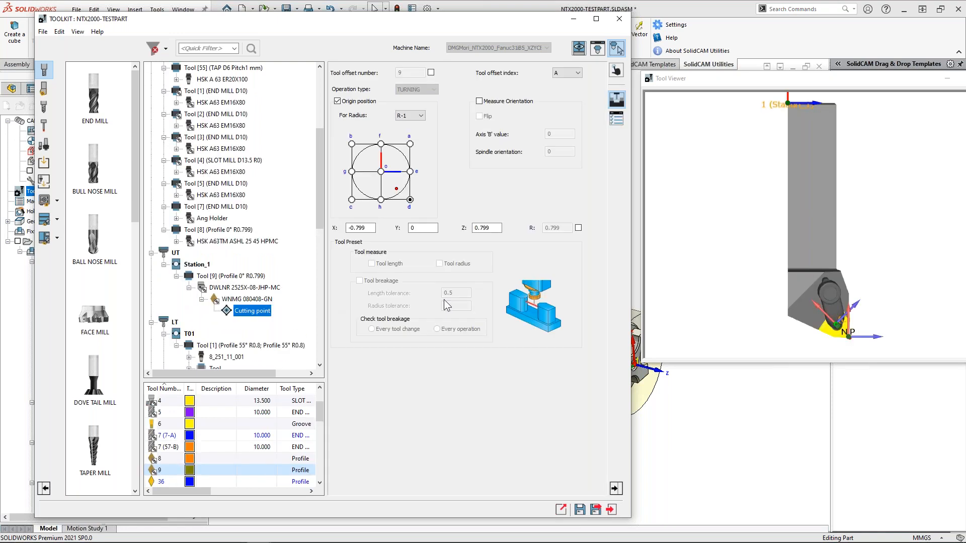
pyautogui.click(599, 53)
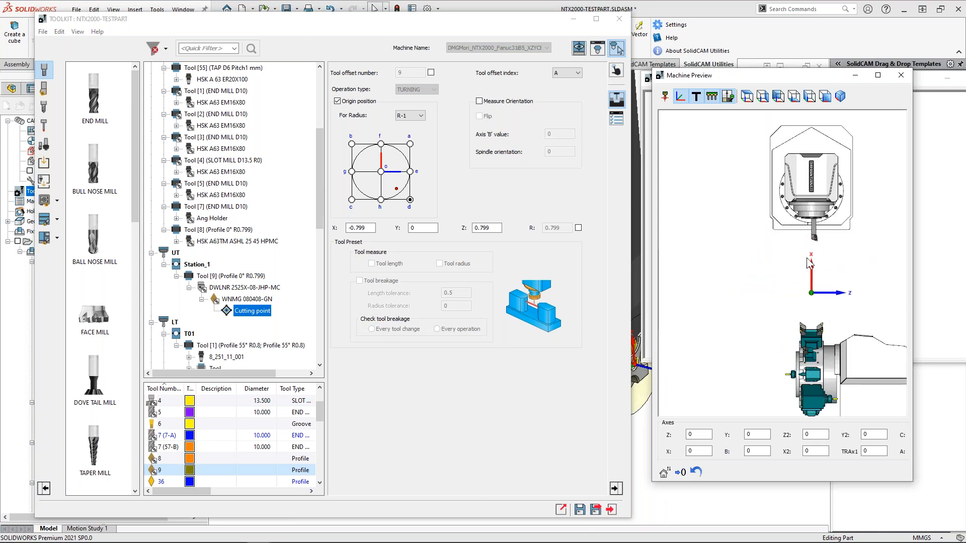
pyautogui.scroll(3, 797, 255)
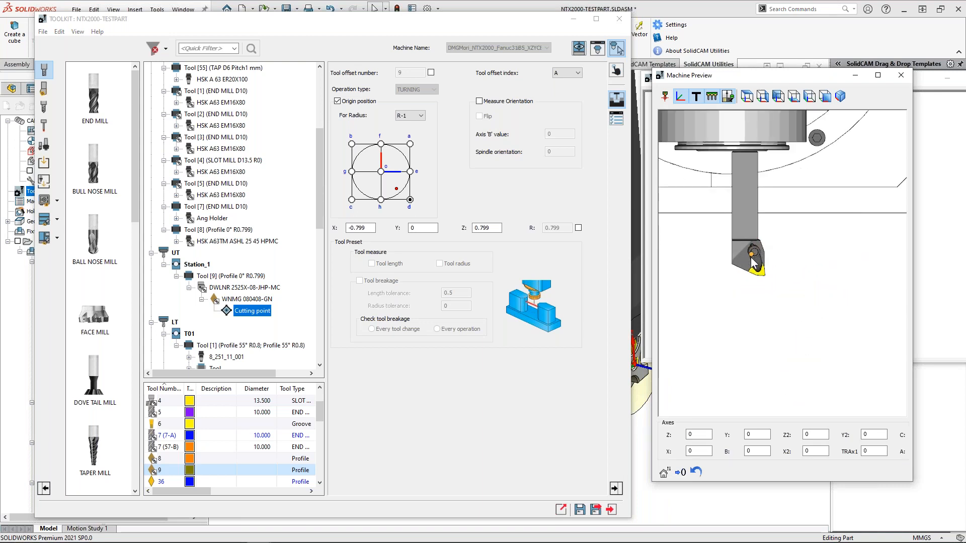
pyautogui.click(647, 217)
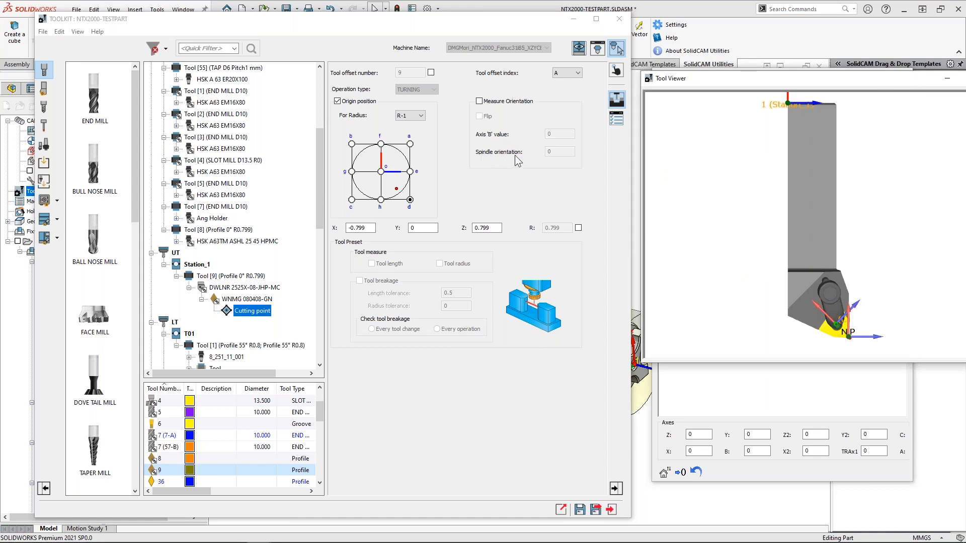
pyautogui.moveTo(695, 98); pyautogui.dragTo(363, 206)
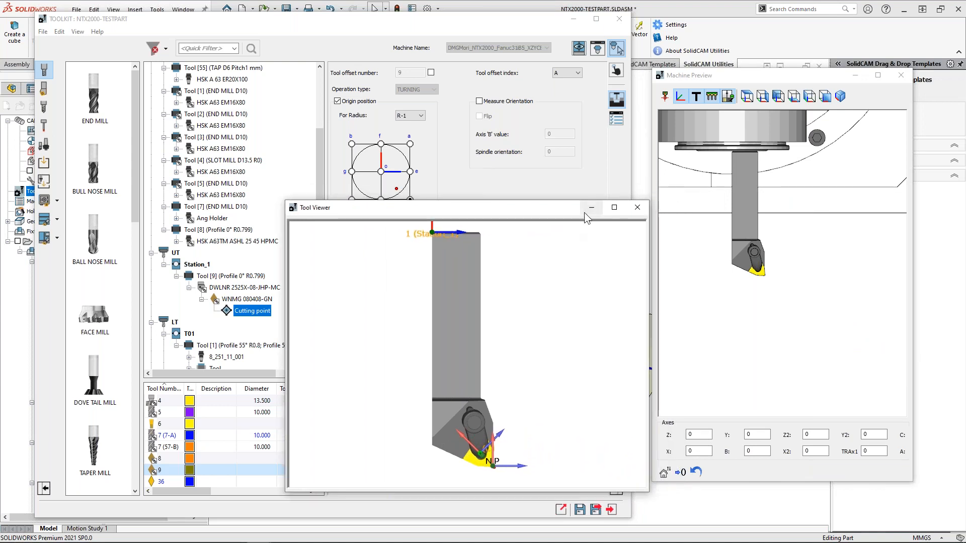
# - Enable Measure Orientation for Tool 9's cutting point and set its spindle orientation to 180
pyautogui.click(479, 101)
pyautogui.doubleClick(559, 152)
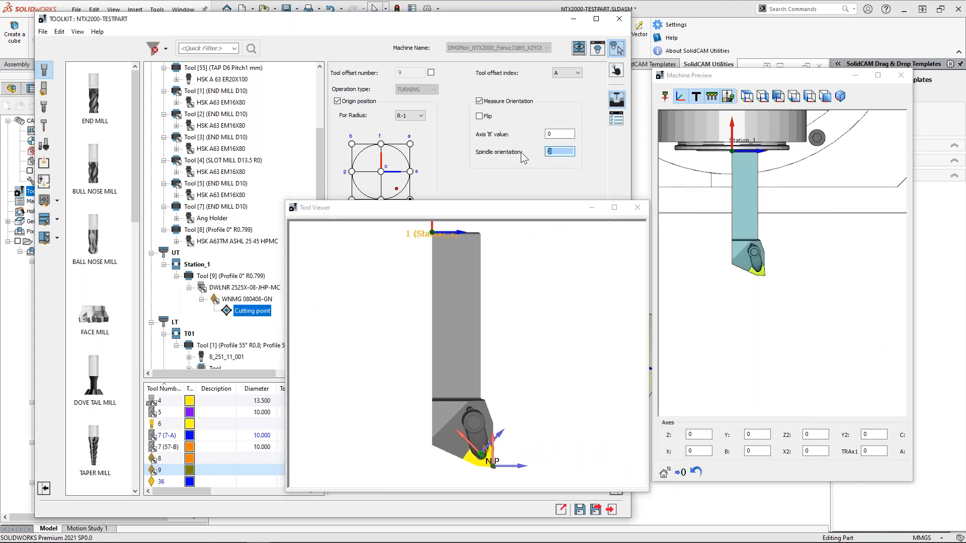
pyautogui.click(554, 152)
pyautogui.write('1')
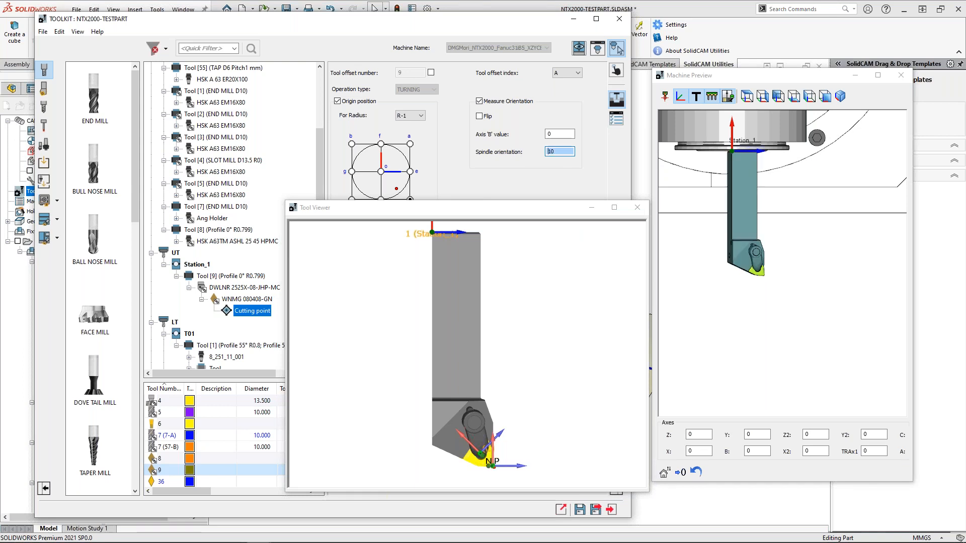
pyautogui.press('Up')
pyautogui.press('Up')
pyautogui.press('Up')
pyautogui.press('Up')
pyautogui.press('Up')
pyautogui.press('Up')
pyautogui.press('Up')
pyautogui.press('Up')
pyautogui.press('Up')
pyautogui.press('Up')
pyautogui.press('Up')
pyautogui.press('Up')
pyautogui.press('Up')
pyautogui.press('Up')
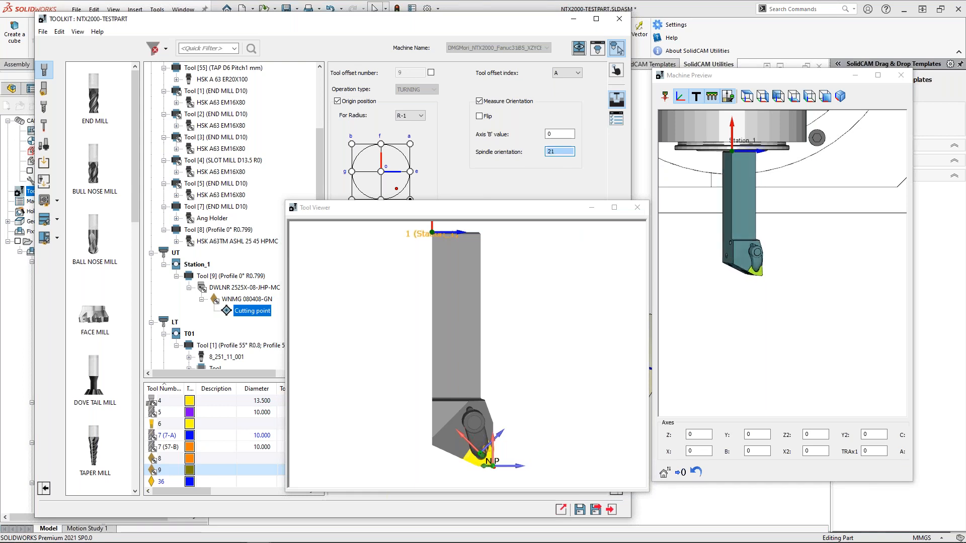
pyautogui.press('Up')
pyautogui.press('Up')
pyautogui.press('Up')
pyautogui.press('Up')
pyautogui.press('Up')
pyautogui.press('Up')
pyautogui.press('Up')
pyautogui.press('Up')
pyautogui.press('Up')
pyautogui.press('Up')
pyautogui.press('Up')
pyautogui.press('Up')
pyautogui.press('Up')
pyautogui.press('Up')
pyautogui.press('Up')
pyautogui.press('Up')
pyautogui.press('Up')
pyautogui.press('Up')
pyautogui.press('Up')
pyautogui.press('Up')
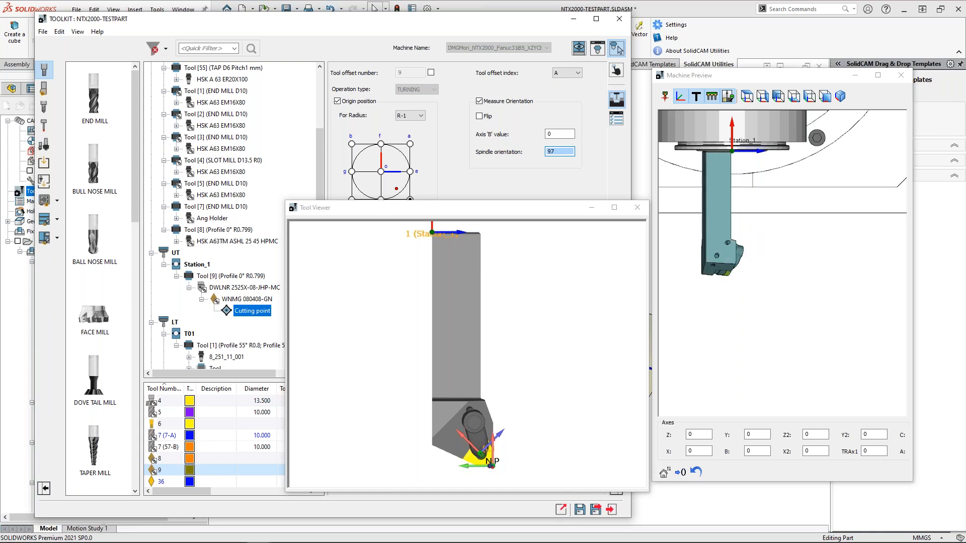
pyautogui.press('Up')
pyautogui.press('Up')
pyautogui.press('Up')
pyautogui.press('Up')
pyautogui.press('Up')
pyautogui.press('Up')
pyautogui.press('Up')
pyautogui.press('Up')
pyautogui.press('Up')
pyautogui.press('Up')
pyautogui.press('Up')
pyautogui.press('Up')
pyautogui.press('Up')
pyautogui.press('Up')
pyautogui.press('Up')
pyautogui.press('Up')
pyautogui.press('Up')
pyautogui.press('Up')
pyautogui.press('Up')
pyautogui.press('Up')
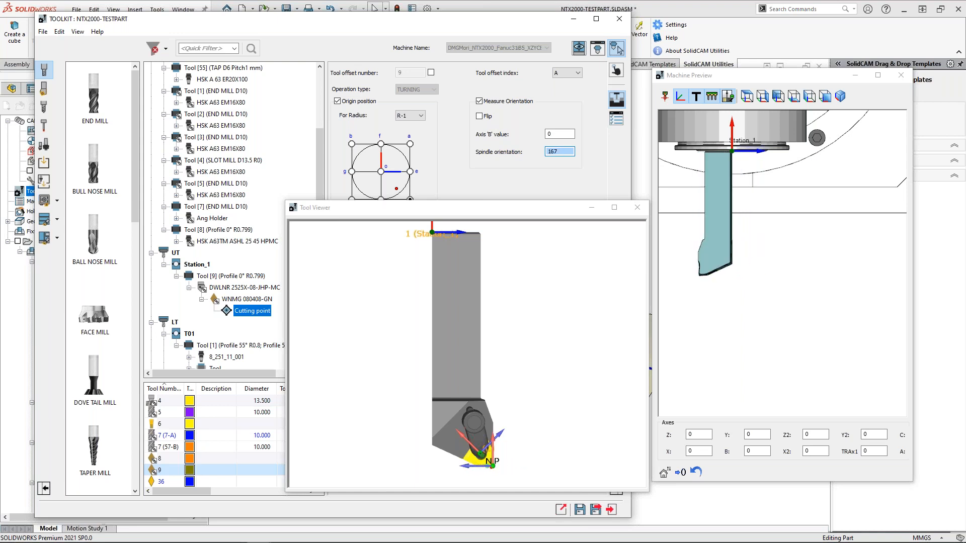
pyautogui.press('Up')
pyautogui.press('Up')
pyautogui.press('Up')
pyautogui.moveTo(697, 220); pyautogui.dragTo(733, 250, button='middle')
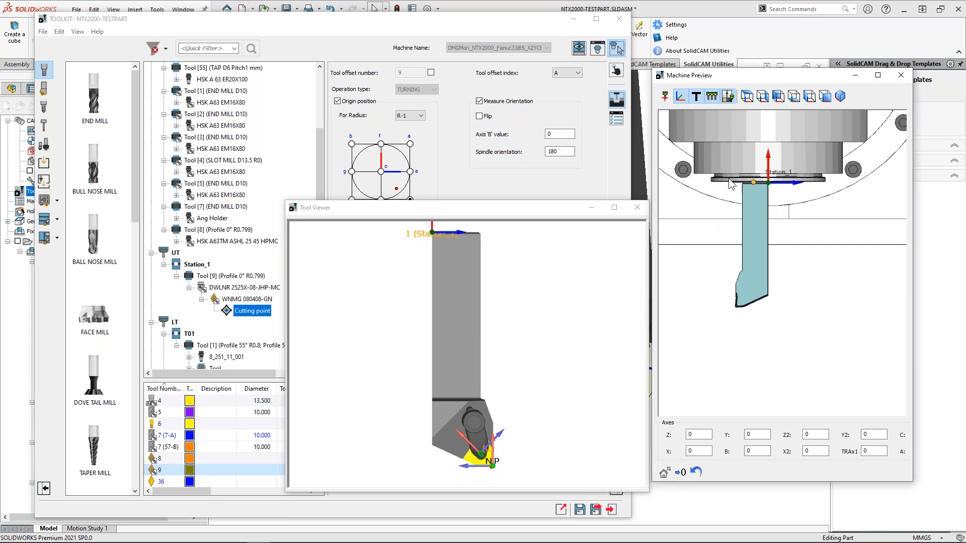
pyautogui.click(562, 152)
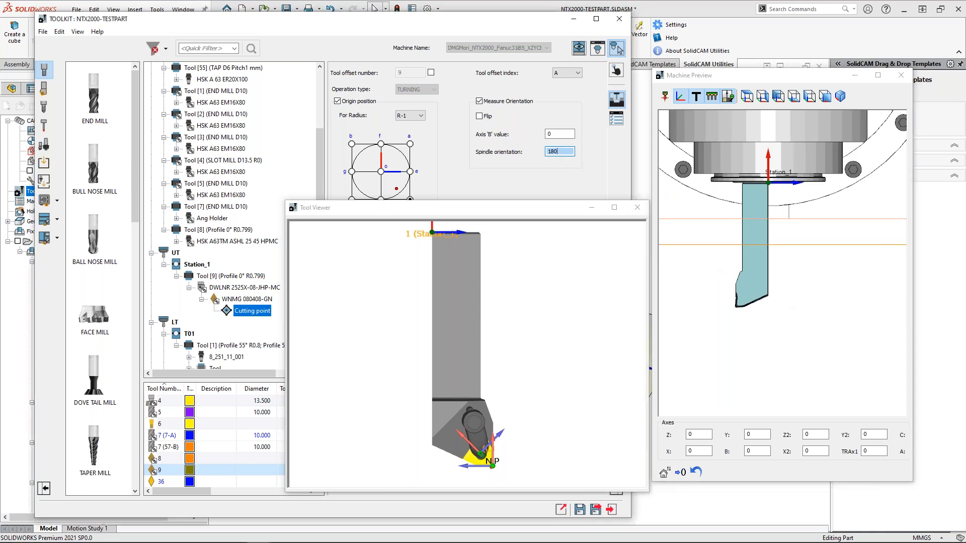
# - Set the cutting point's origin position to corner c and inspect the insert tip in the Tool Viewer
pyautogui.click(522, 203)
pyautogui.scroll(3, 503, 442)
pyautogui.moveTo(479, 443); pyautogui.dragTo(497, 360, button='middle')
pyautogui.scroll(2, 497, 361)
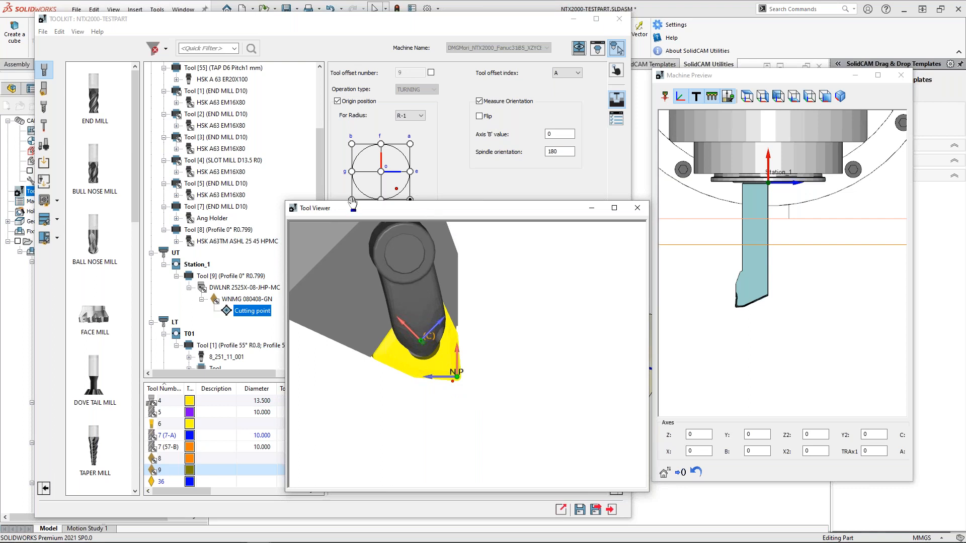
pyautogui.moveTo(408, 213); pyautogui.dragTo(409, 266)
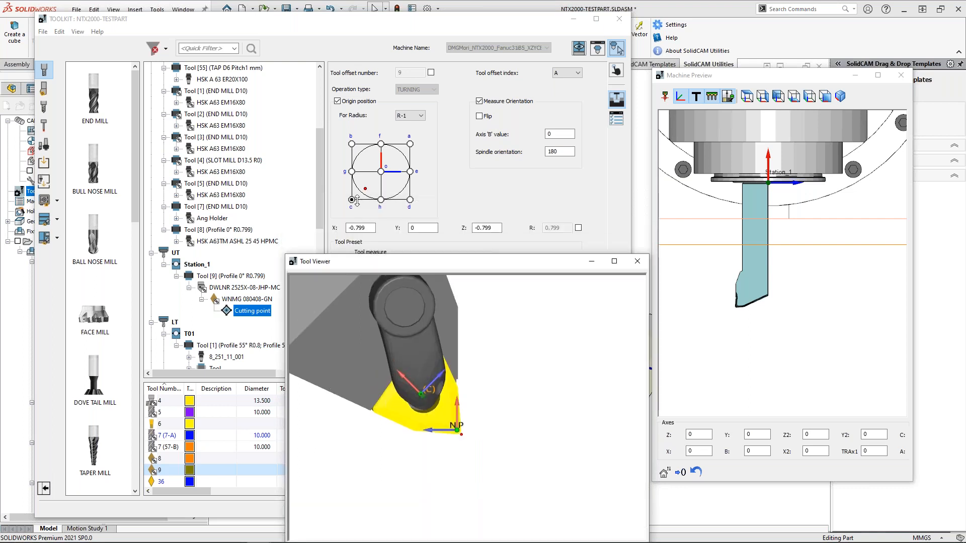
pyautogui.click(352, 201)
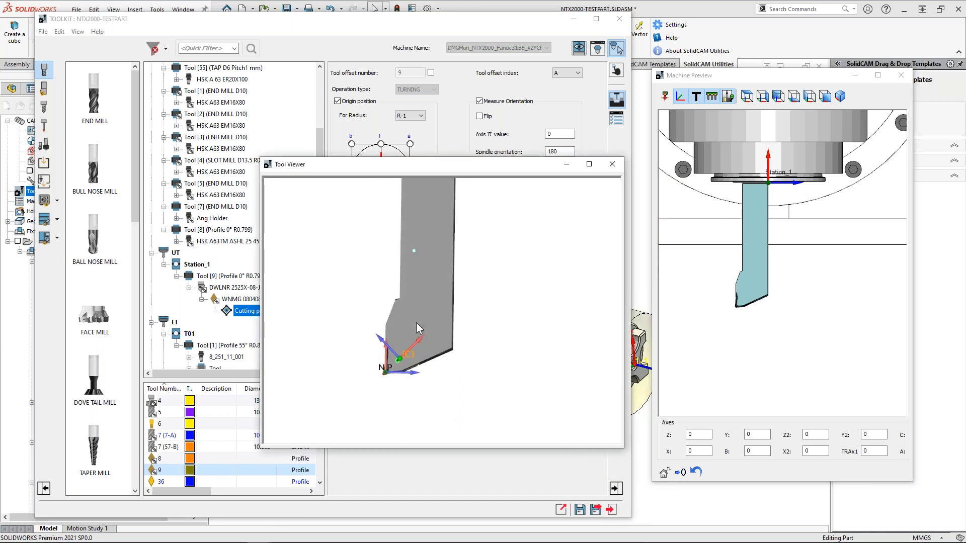
pyautogui.scroll(5, 403, 379)
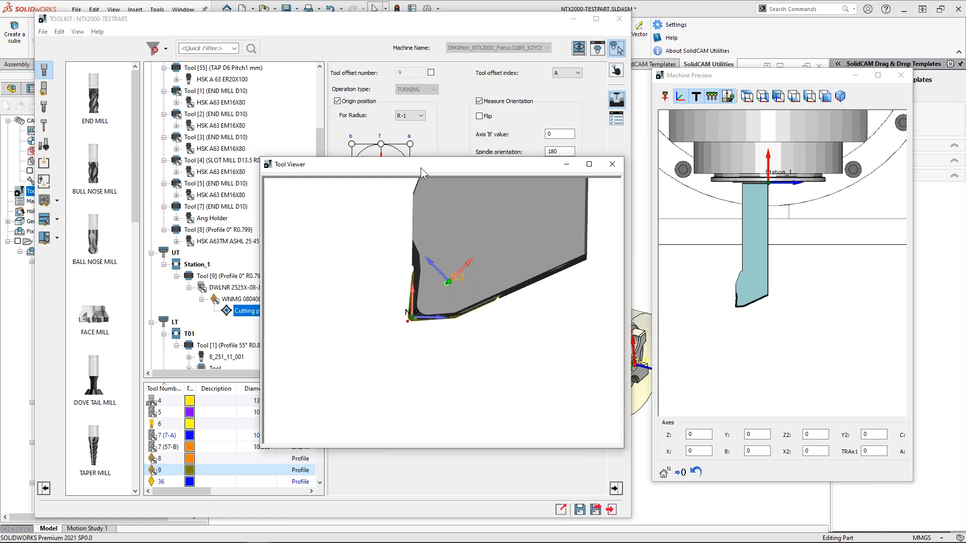
pyautogui.moveTo(421, 168); pyautogui.dragTo(486, 156)
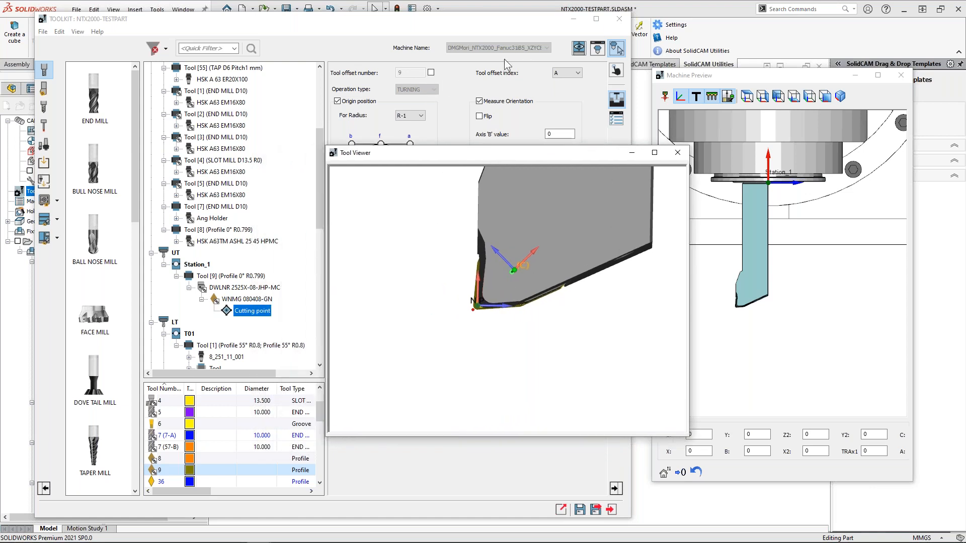
pyautogui.moveTo(457, 153); pyautogui.dragTo(515, 170)
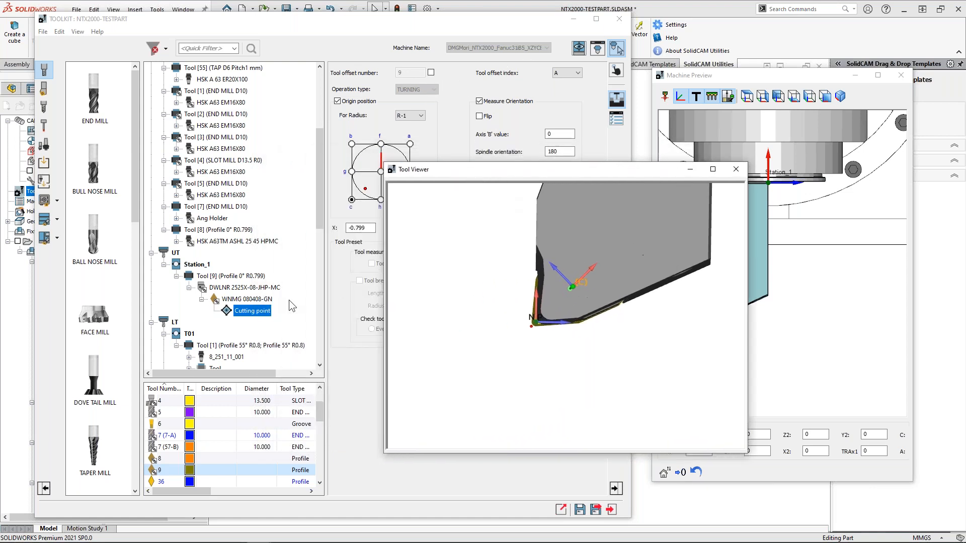
# - Add a second cutting point to the WNMG 080408-GN insert and enable its origin position at corner d
pyautogui.rightClick(258, 312)
pyautogui.click(280, 317)
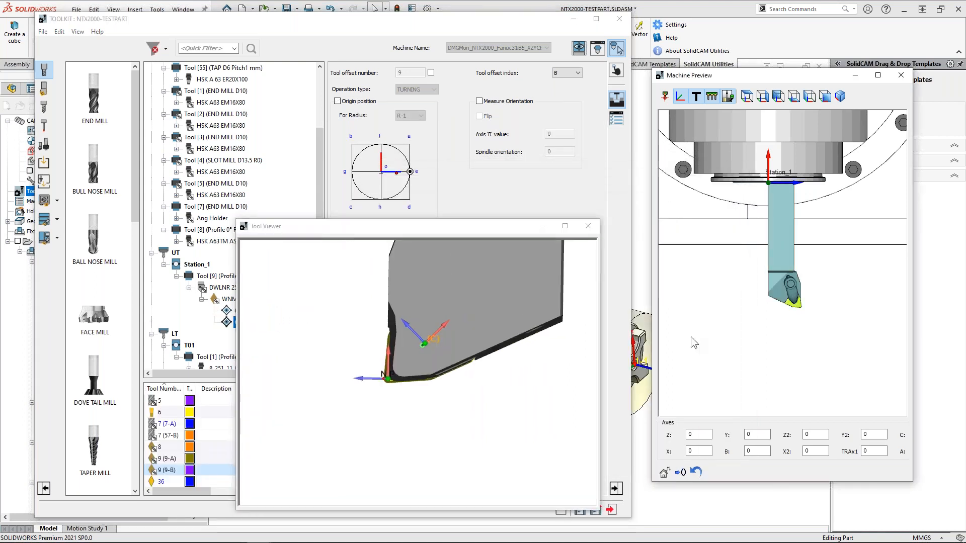
pyautogui.click(337, 102)
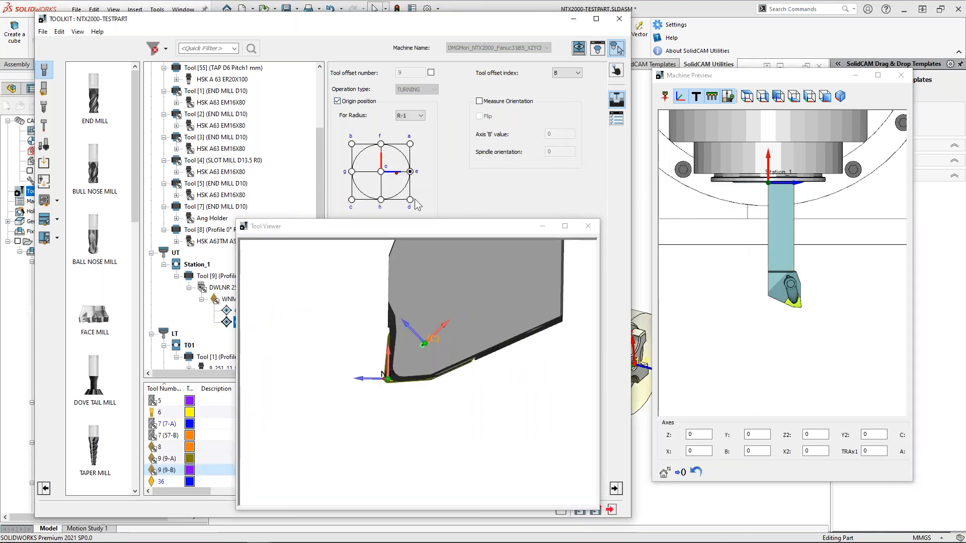
pyautogui.click(786, 314)
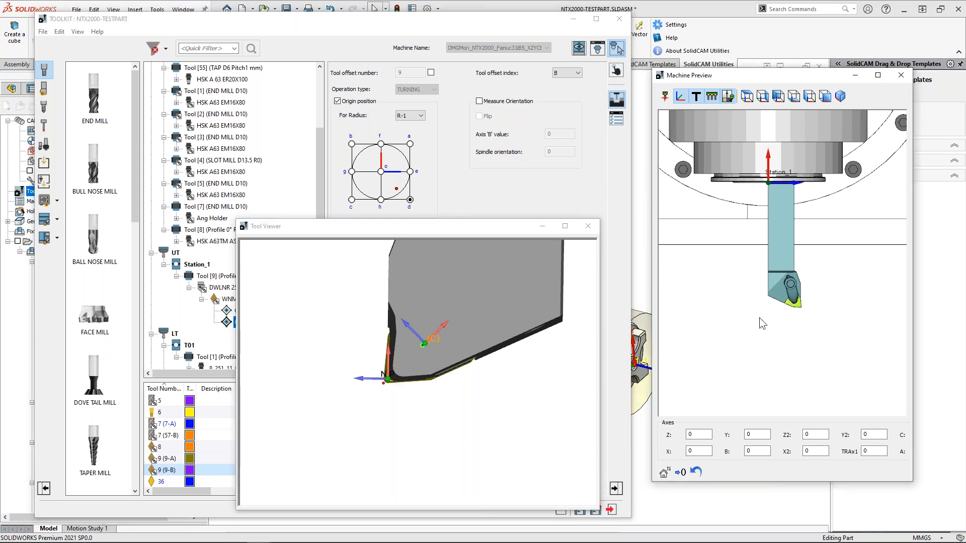
pyautogui.scroll(2, 759, 318)
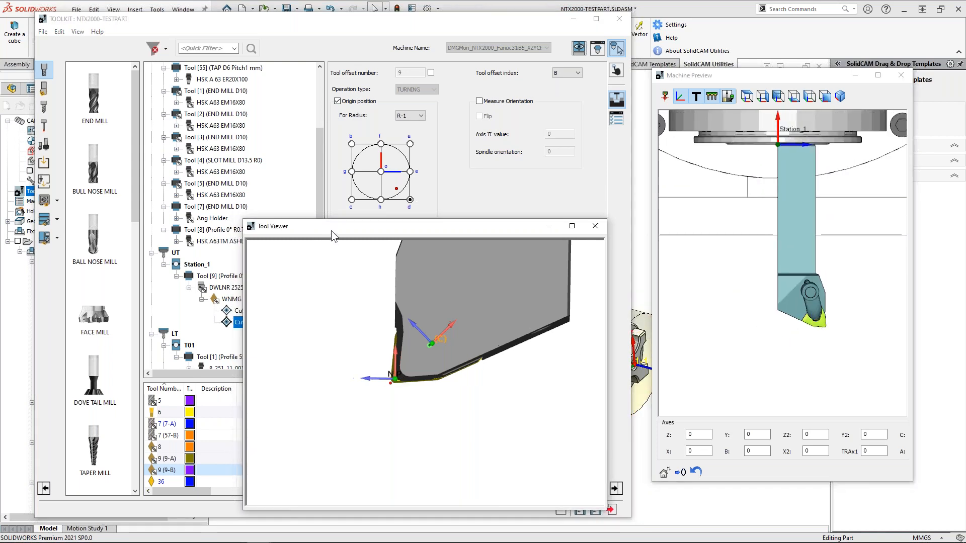
pyautogui.click(598, 228)
# - Compare the tool orientation of both cutting points in the Machine Preview, and save and exit the ToolKit
pyautogui.click(252, 310)
pyautogui.click(253, 323)
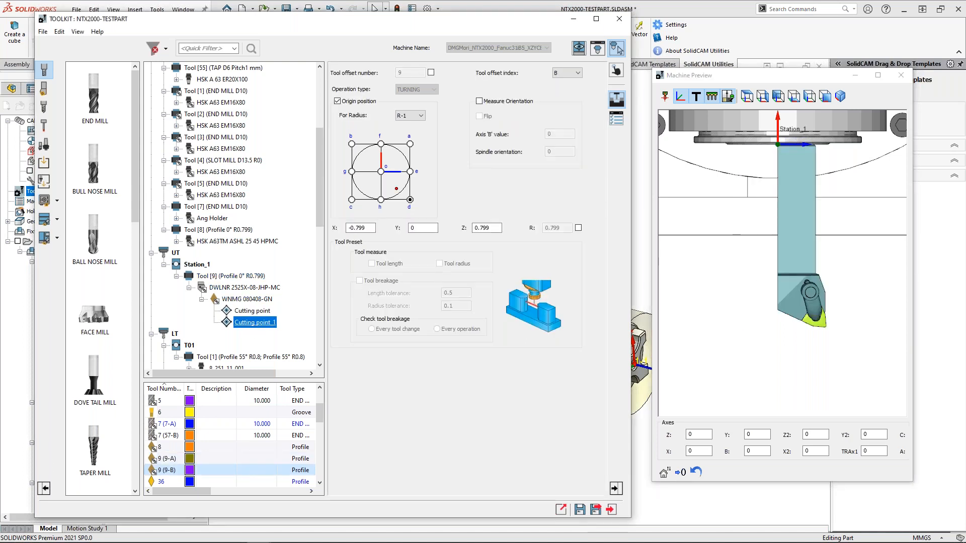
pyautogui.click(252, 312)
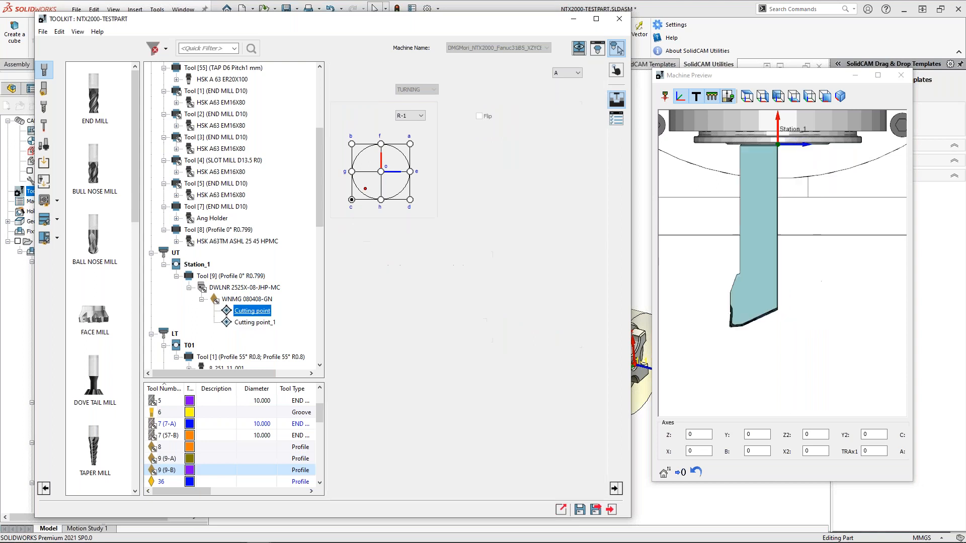
pyautogui.click(255, 324)
pyautogui.click(252, 311)
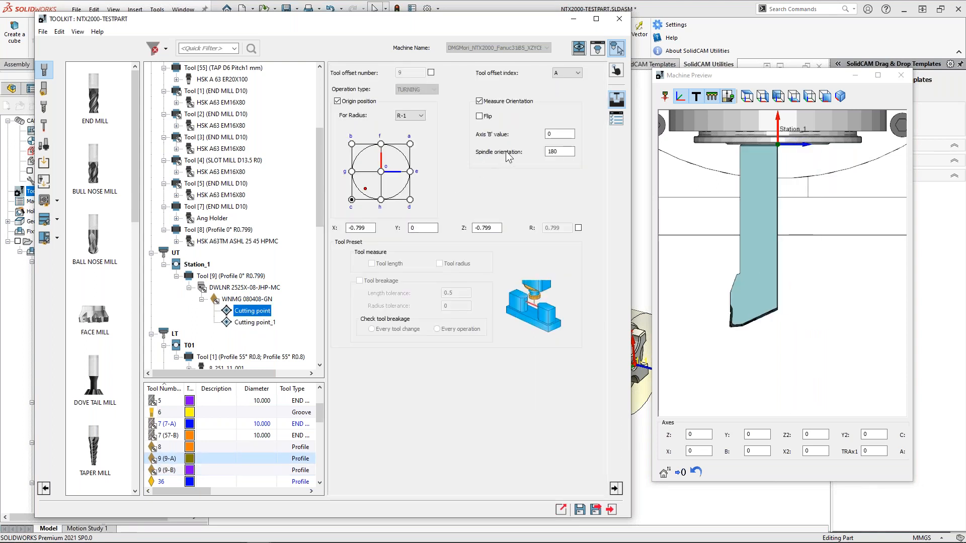
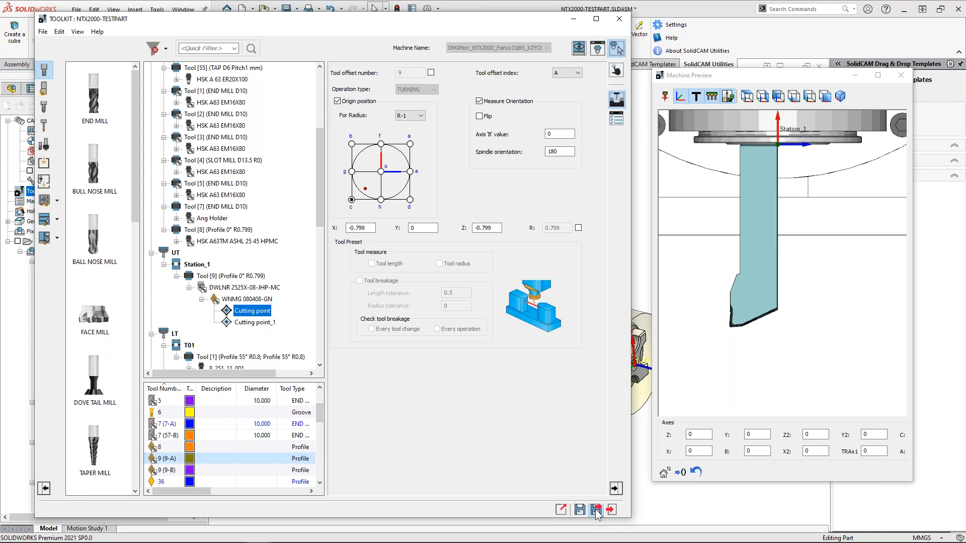
pyautogui.click(595, 510)
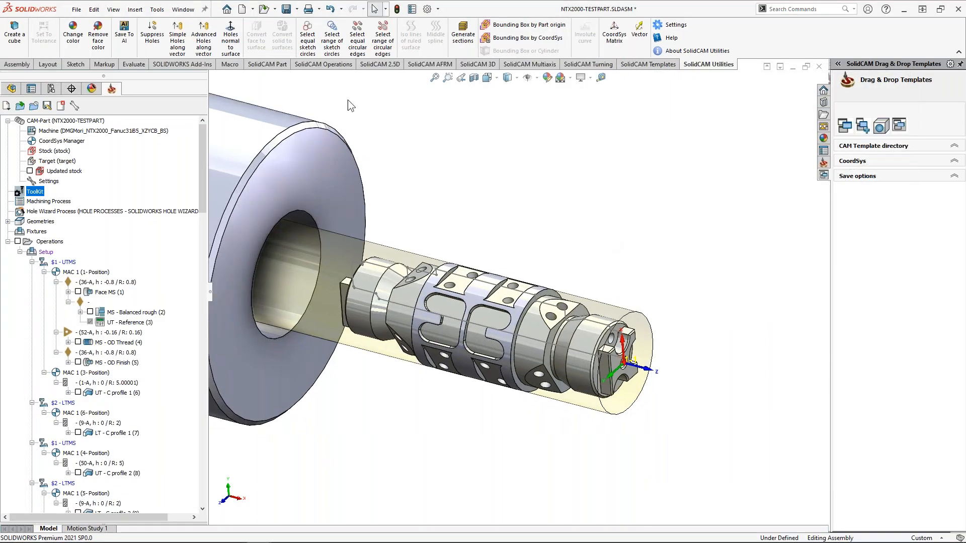
# - Start opening a file and browse to the Tools used folder inside Turning tools and holders
pyautogui.click(76, 10)
pyautogui.click(89, 39)
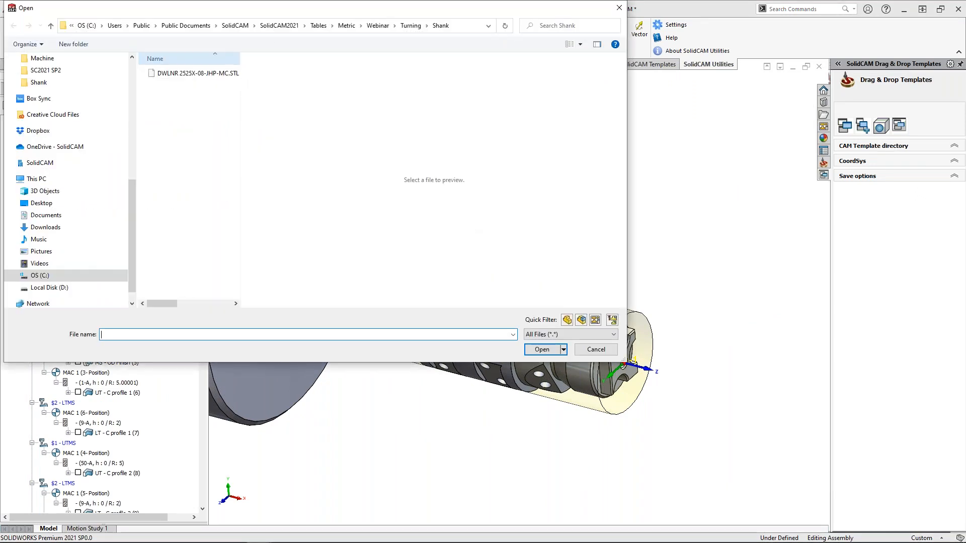
pyautogui.moveTo(135, 216); pyautogui.dragTo(137, 88)
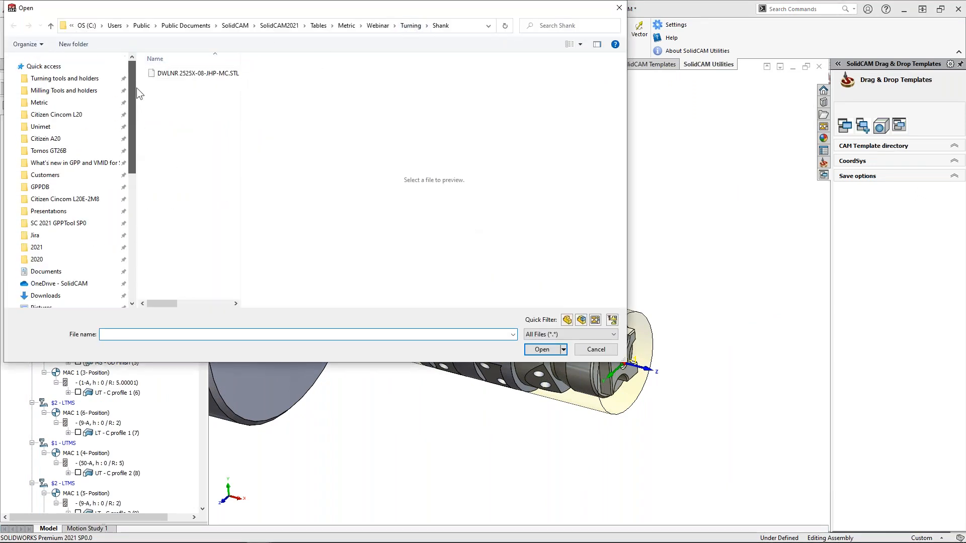
pyautogui.click(70, 83)
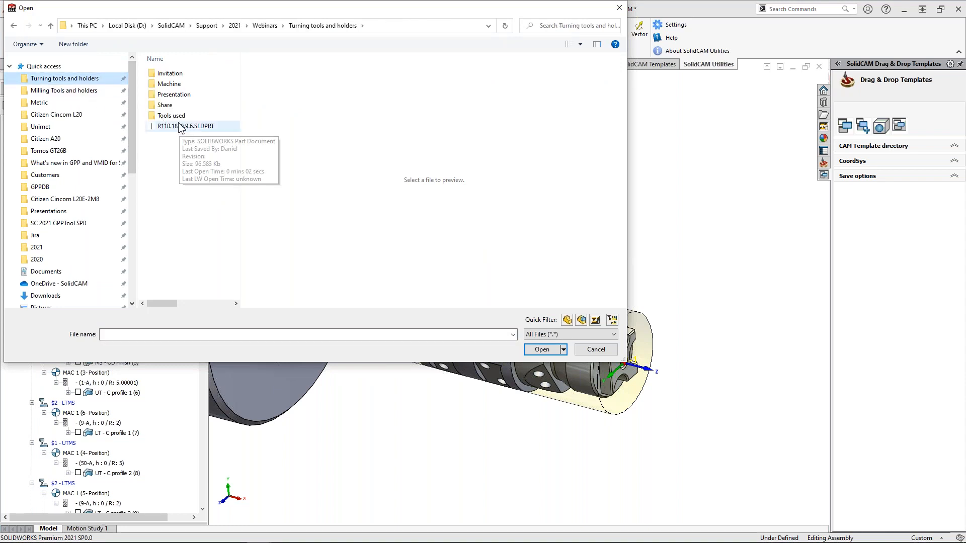
pyautogui.doubleClick(174, 117)
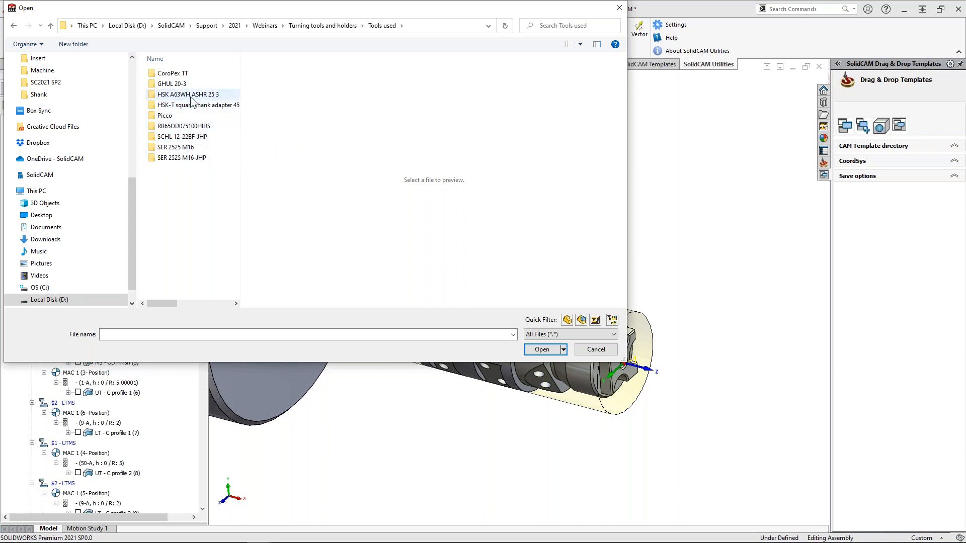
# - Preview the GHIL 20-3 part in the GHUL 20-3 folder and check the contents of the SCHL 12-22BF-JHP folder
pyautogui.doubleClick(182, 84)
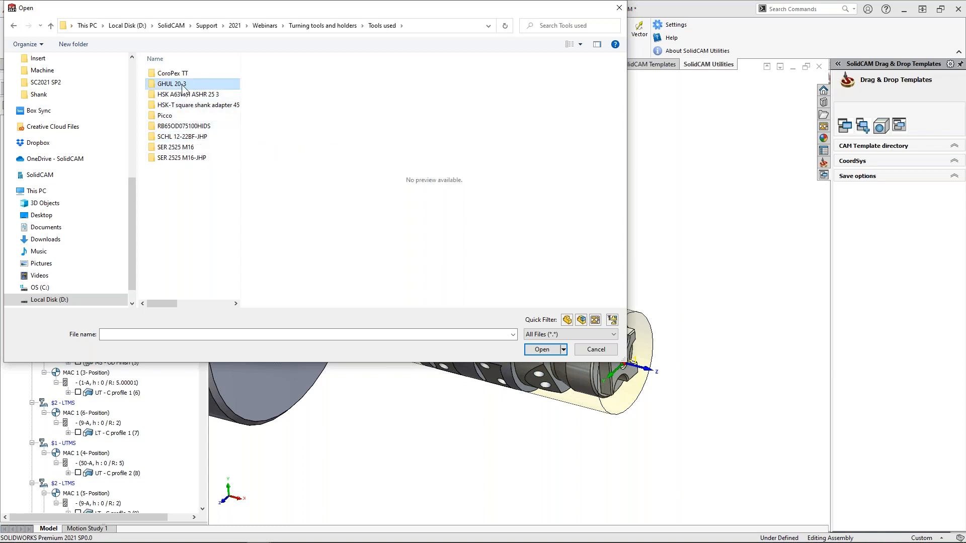
pyautogui.click(181, 105)
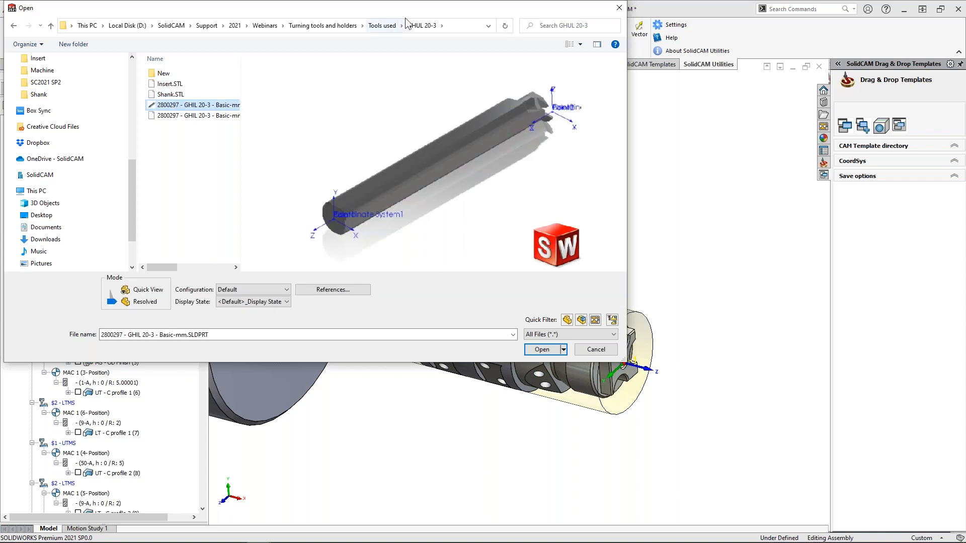
pyautogui.click(381, 25)
pyautogui.doubleClick(185, 137)
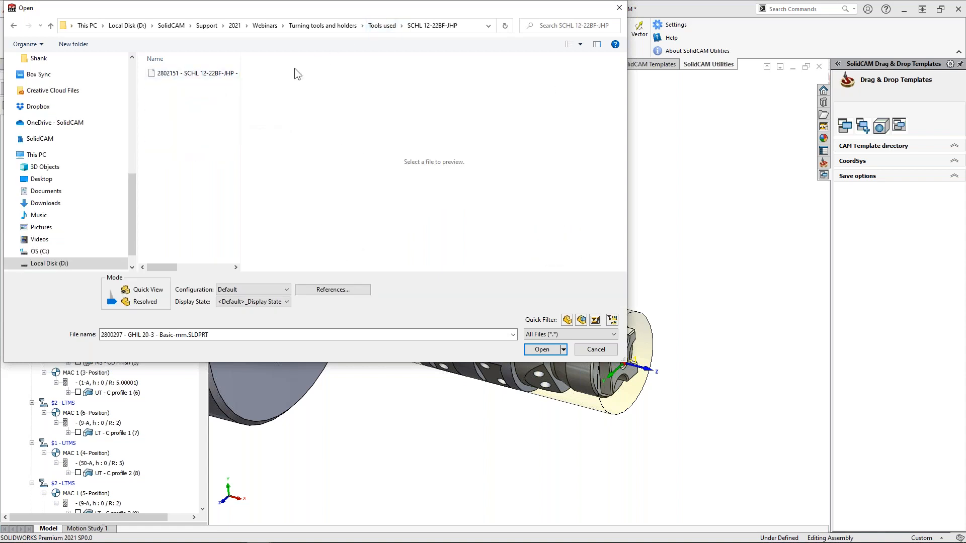
pyautogui.click(373, 27)
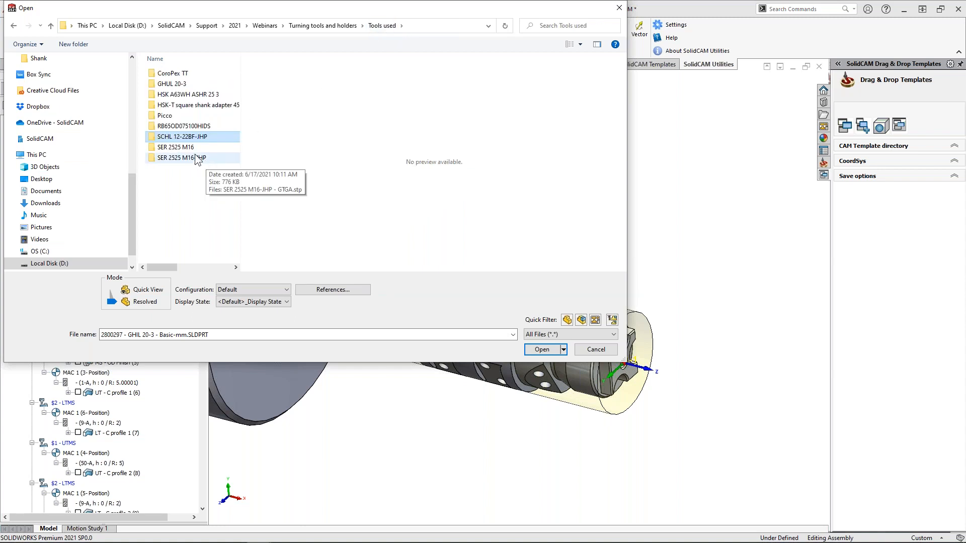
# - Open the 2802151 - SCHL 12-22BF-JHP model from its folder and accept the import diagnostics
pyautogui.doubleClick(189, 136)
pyautogui.doubleClick(180, 76)
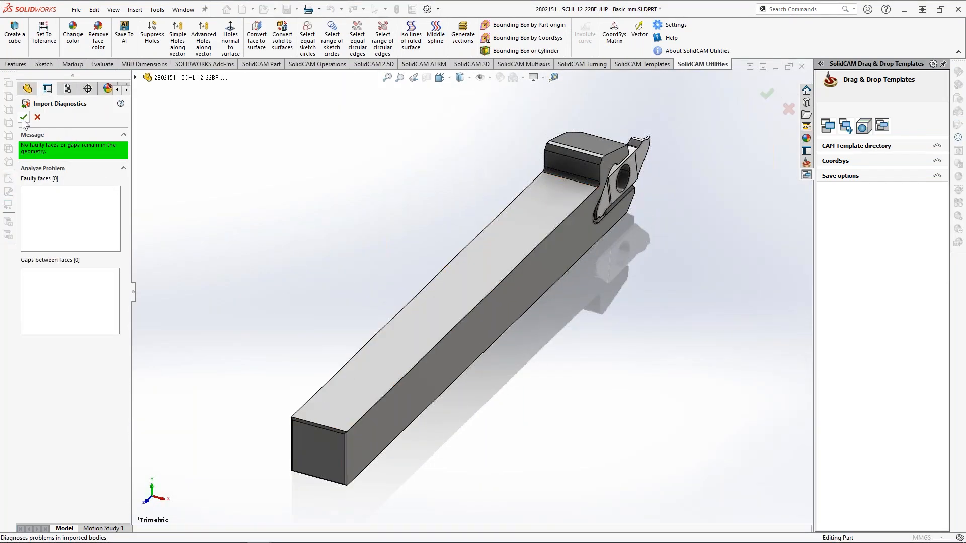
pyautogui.click(24, 118)
# - Measure the distance between two opposite faces of the tool holder's shank and clear the selection
pyautogui.moveTo(594, 322); pyautogui.dragTo(495, 329, button='middle')
pyautogui.click(502, 316)
pyautogui.moveTo(521, 229); pyautogui.dragTo(599, 318, button='middle')
pyautogui.keyDown('ctrl'); pyautogui.click(533, 290); pyautogui.keyUp('ctrl')
pyautogui.scroll(-4, 627, 367)
pyautogui.moveTo(627, 366); pyautogui.dragTo(614, 301, button='middle')
pyautogui.scroll(-3, 654, 394)
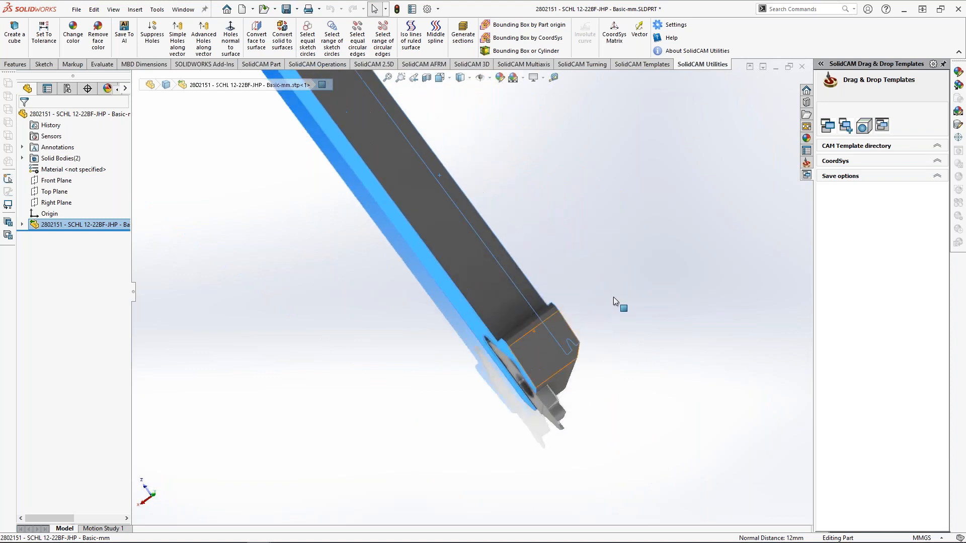
pyautogui.click(555, 275)
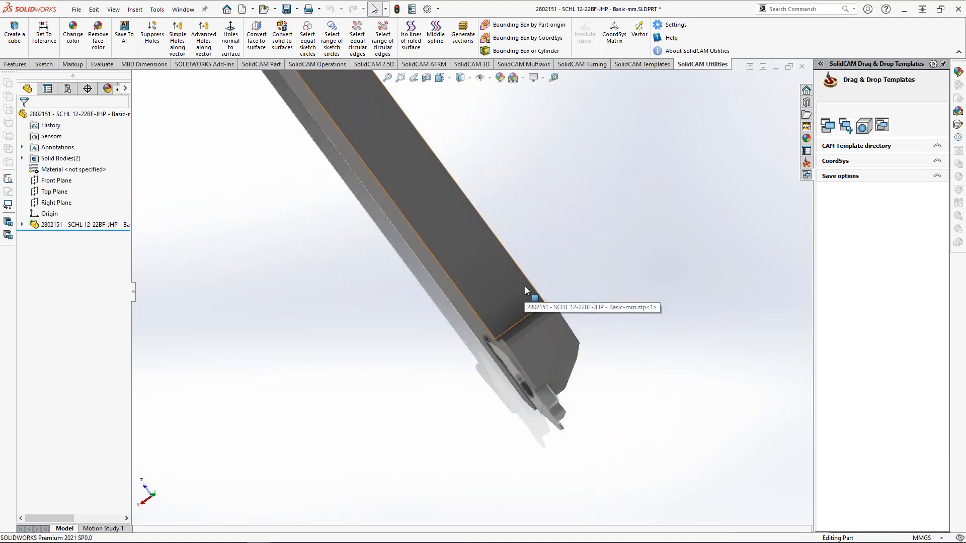
# - Set the display style of the tool model to Shaded With Edges
pyautogui.scroll(3, 523, 287)
pyautogui.moveTo(523, 287)
pyautogui.mouseDown(button='middle')
pyautogui.moveTo(451, 255)
pyautogui.moveTo(459, 267)
pyautogui.moveTo(556, 245)
pyautogui.moveTo(534, 241)
pyautogui.moveTo(541, 256)
pyautogui.mouseUp(button='middle')
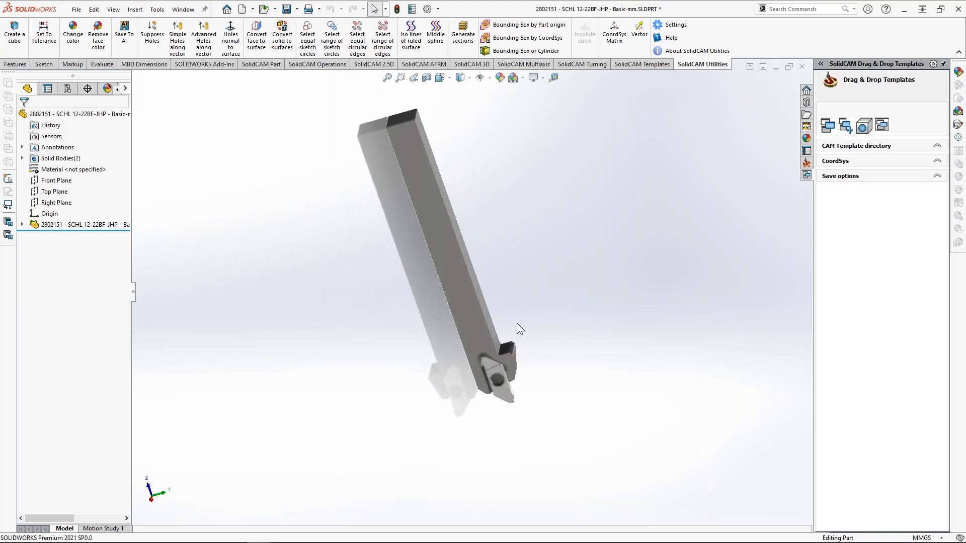
pyautogui.scroll(-4, 505, 337)
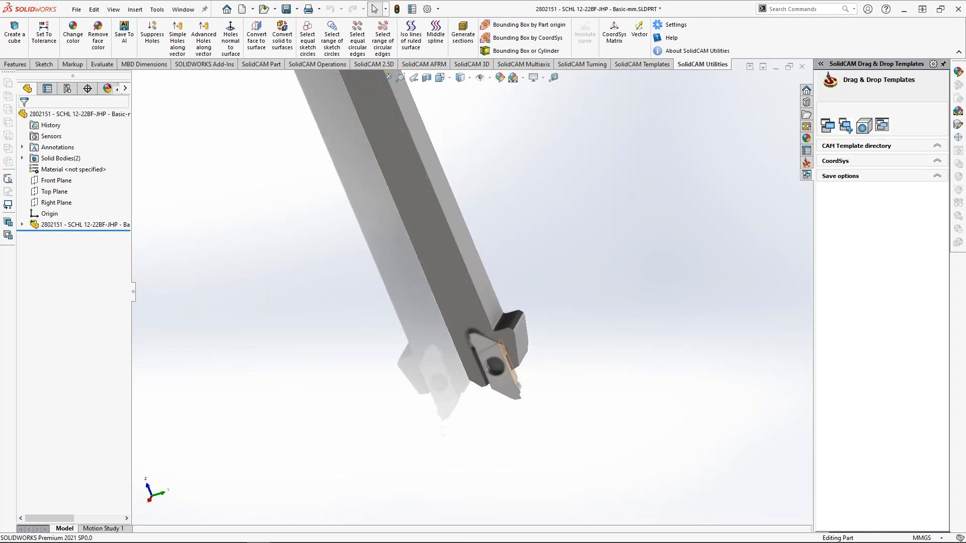
pyautogui.scroll(-3, 514, 370)
pyautogui.moveTo(498, 364); pyautogui.dragTo(431, 272, button='middle')
pyautogui.moveTo(498, 393); pyautogui.dragTo(502, 396, button='middle')
pyautogui.click(461, 77)
pyautogui.click(460, 91)
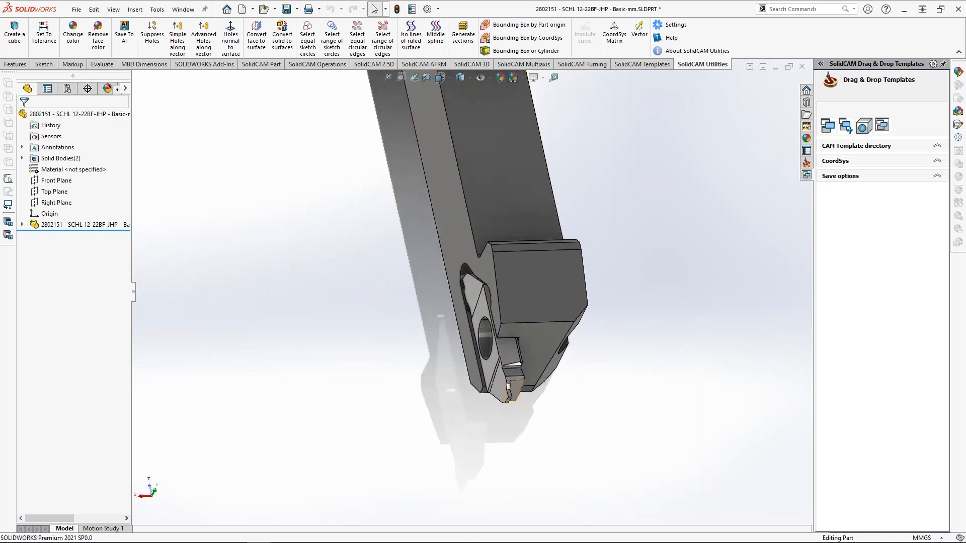
# - Examine the insert's cutting tip from the front and side, and its orientation relative to the whole shank
pyautogui.scroll(-3, 508, 388)
pyautogui.moveTo(554, 301); pyautogui.dragTo(533, 352, button='middle')
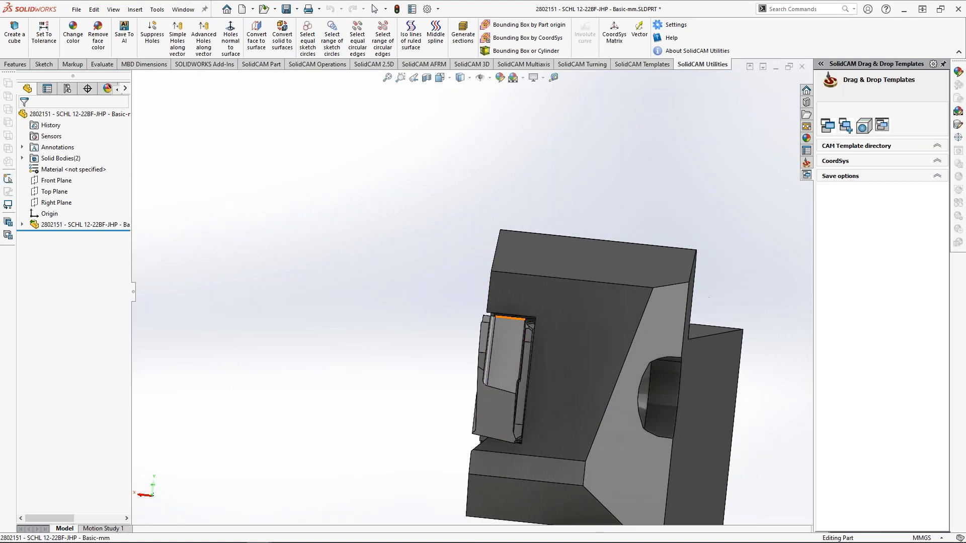
pyautogui.scroll(-5, 508, 424)
pyautogui.moveTo(509, 424); pyautogui.dragTo(451, 412, button='middle')
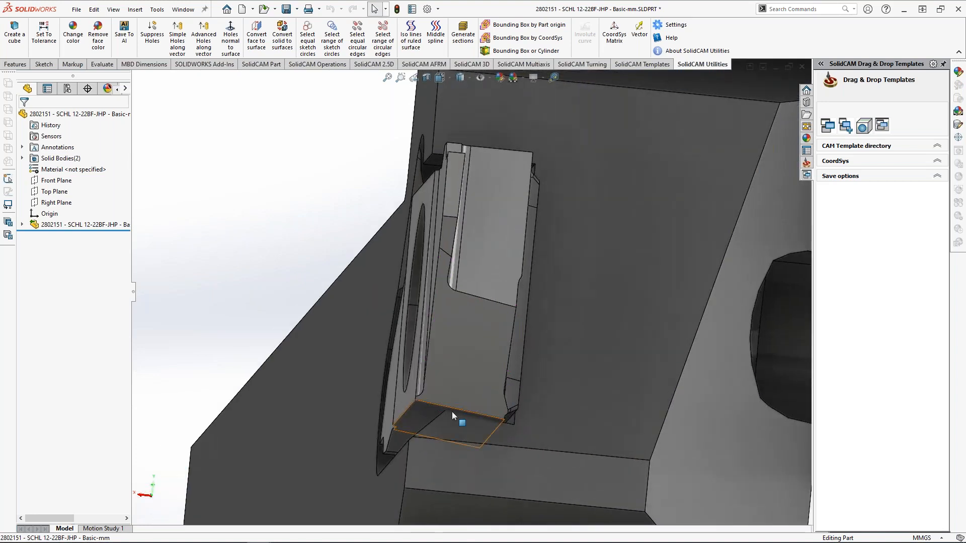
pyautogui.scroll(3, 460, 318)
pyautogui.moveTo(460, 318); pyautogui.dragTo(443, 347, button='middle')
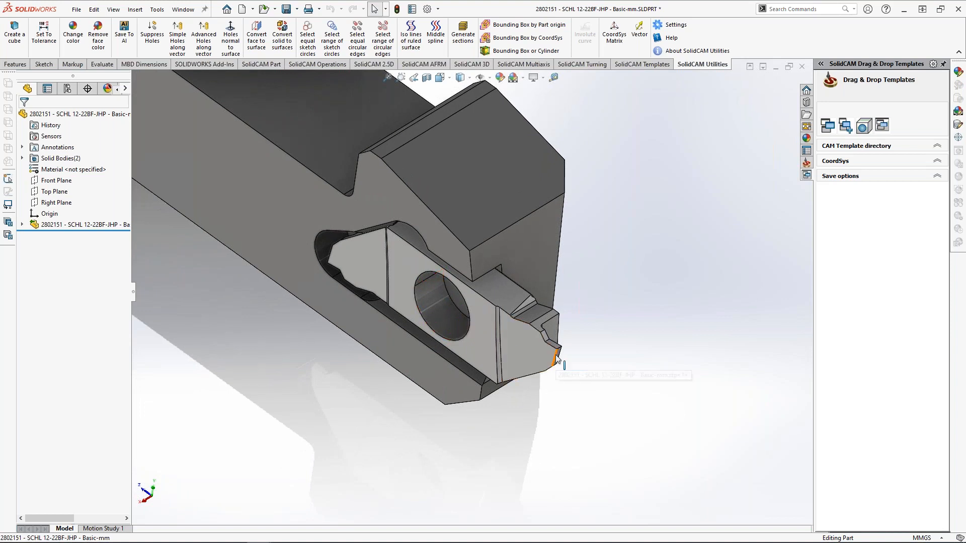
pyautogui.scroll(-3, 556, 359)
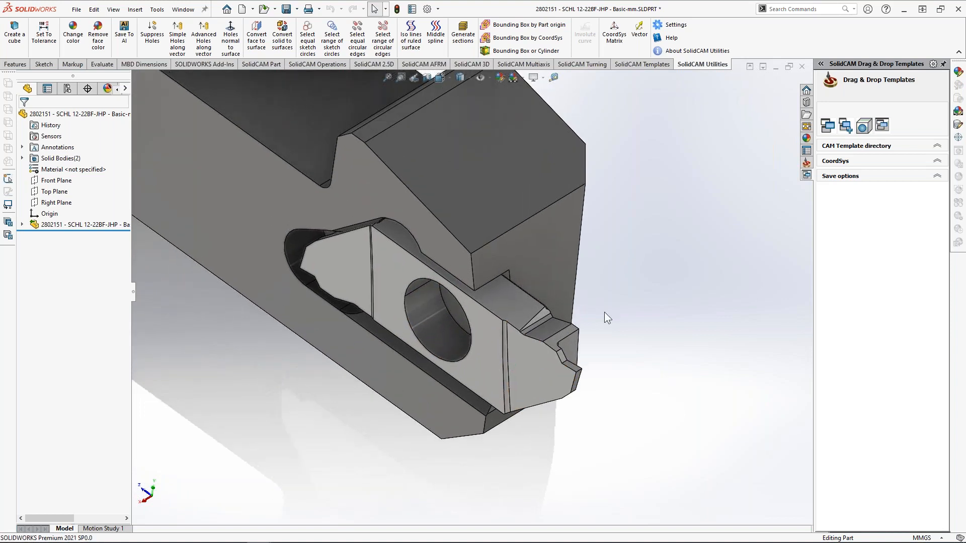
pyautogui.scroll(2, 570, 340)
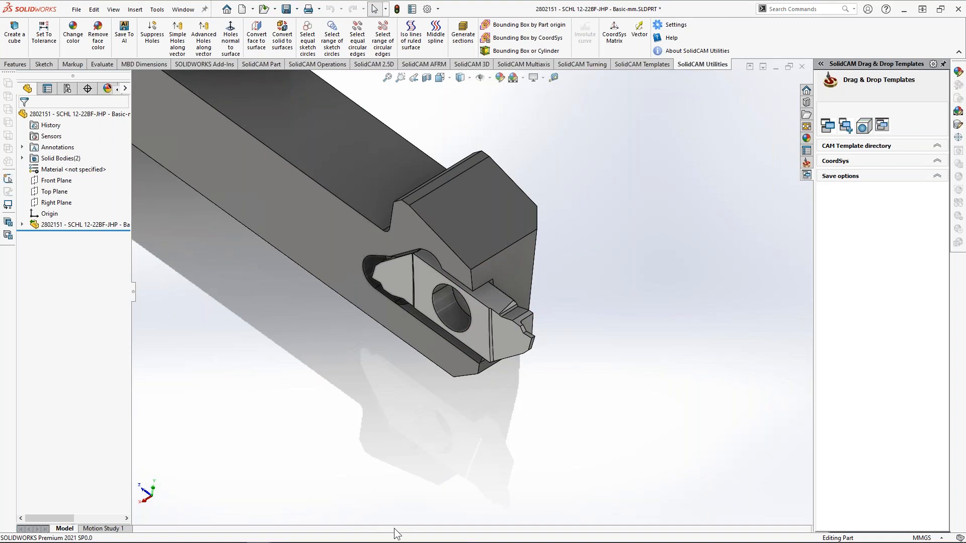
pyautogui.moveTo(548, 344); pyautogui.dragTo(486, 427, button='middle')
pyautogui.scroll(4, 543, 427)
pyautogui.scroll(2, 487, 427)
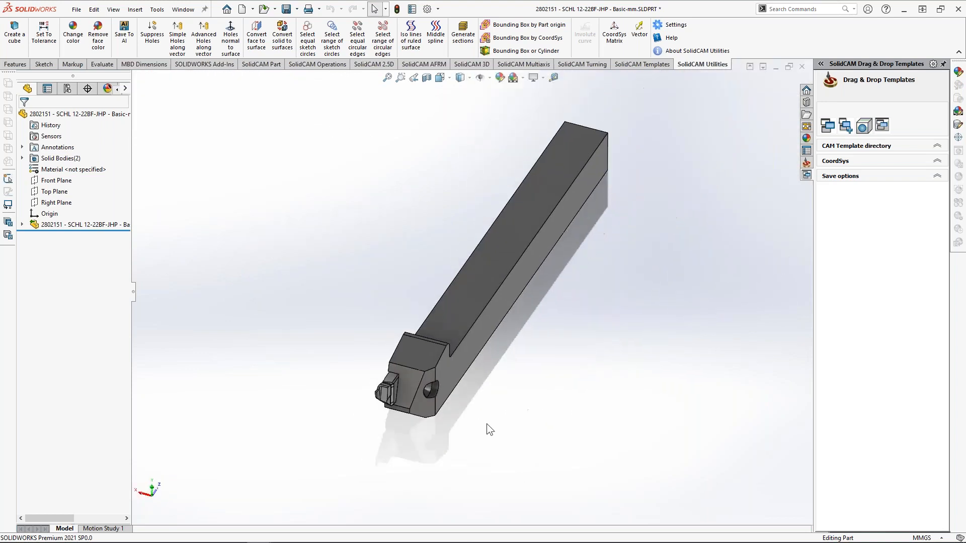
pyautogui.scroll(-3, 392, 385)
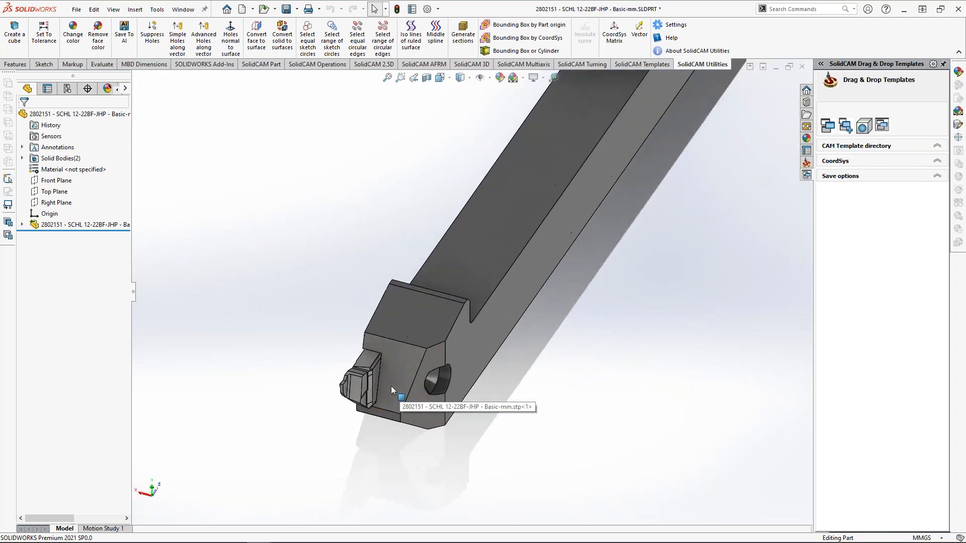
pyautogui.hotkey('ctrl', '2')
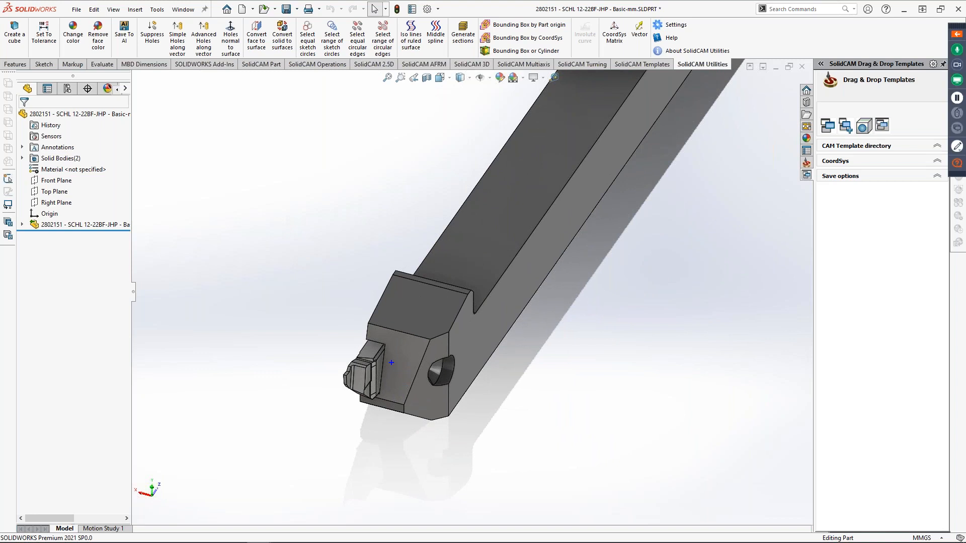
pyautogui.press('t')
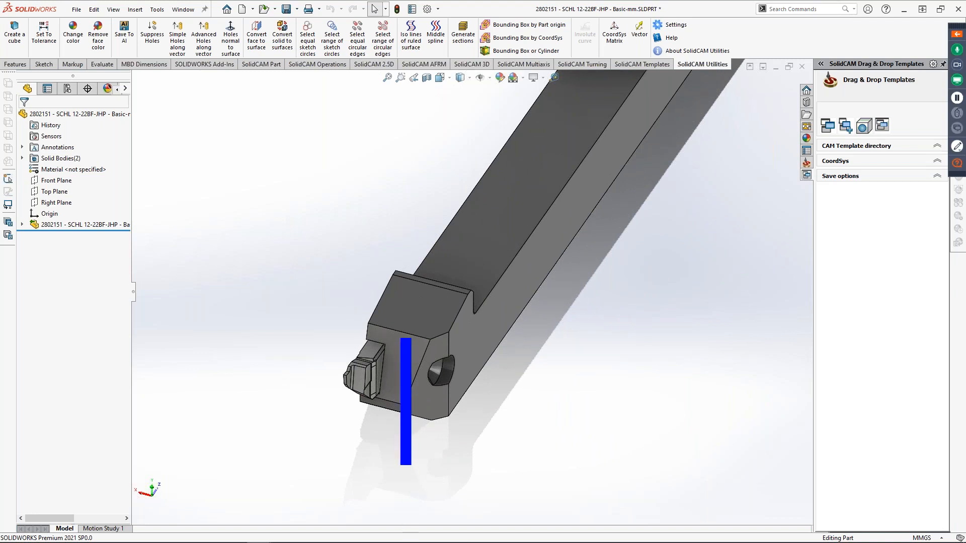
pyautogui.press('Escape')
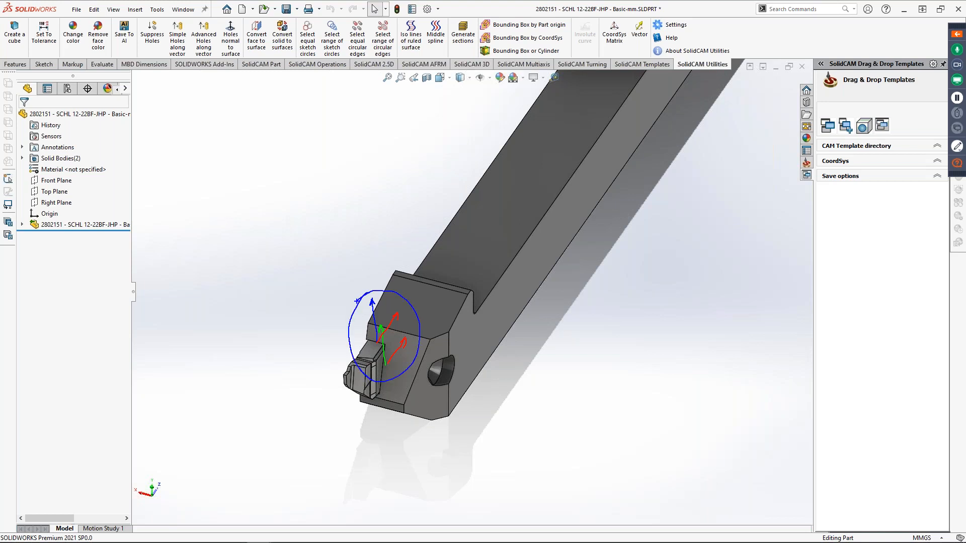
pyautogui.press('Escape')
# - Examine how the insert sits in the holder head and inspect the upper corner of its cutting tip
pyautogui.scroll(-5, 383, 373)
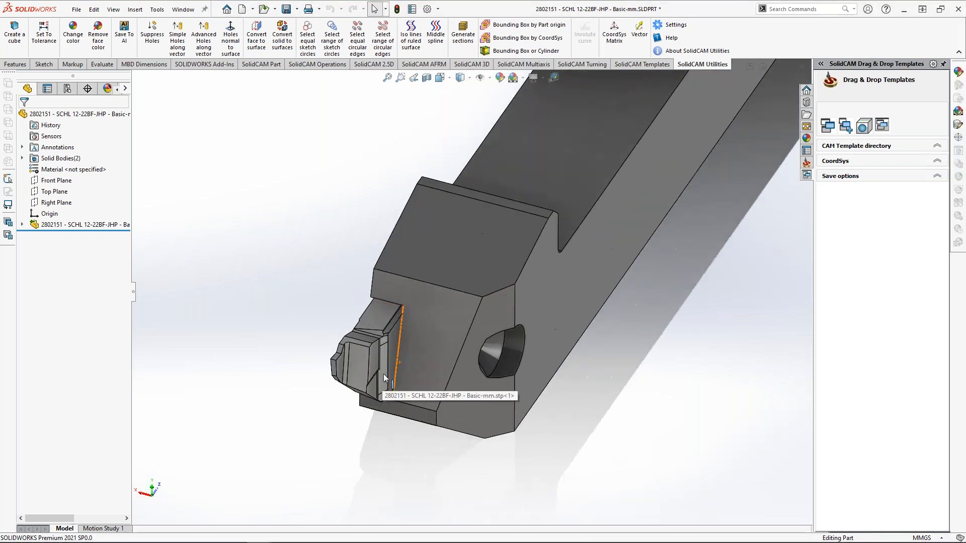
pyautogui.middleClick(383, 373)
pyautogui.moveTo(383, 373)
pyautogui.mouseDown(button='middle')
pyautogui.moveTo(411, 299)
pyautogui.moveTo(416, 310)
pyautogui.mouseUp(button='middle')
pyautogui.scroll(-3, 411, 313)
pyautogui.scroll(-2, 391, 307)
pyautogui.scroll(-1, 391, 307)
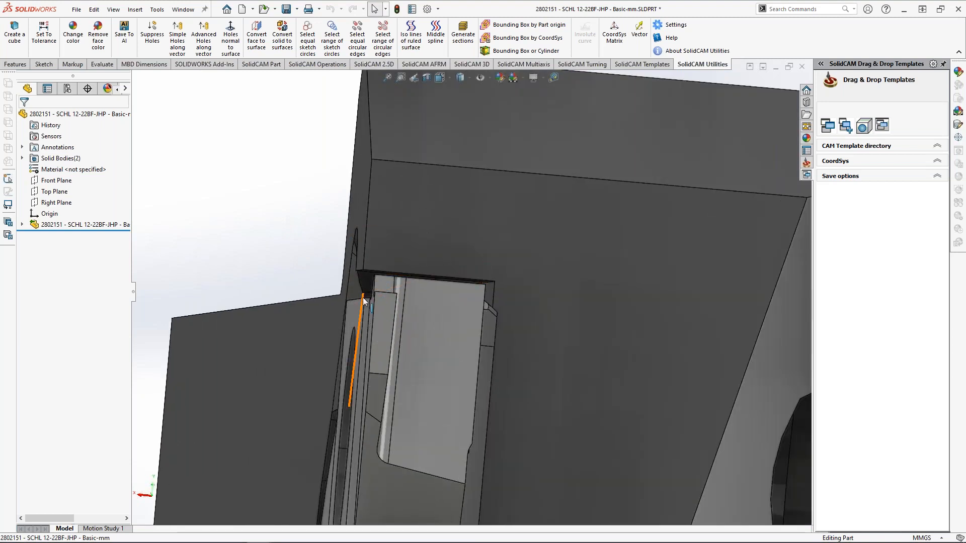
pyautogui.scroll(8, 426, 397)
pyautogui.scroll(-5, 438, 366)
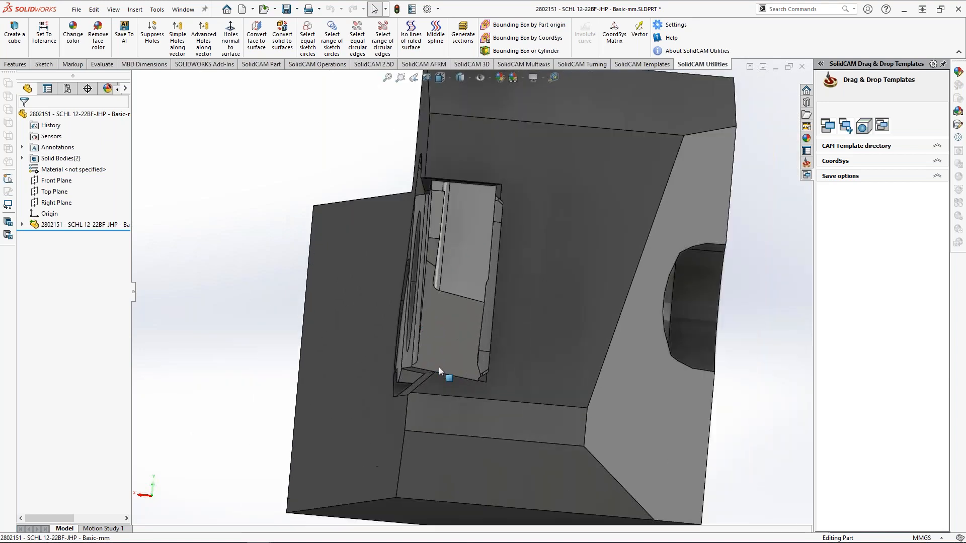
pyautogui.moveTo(458, 370); pyautogui.dragTo(470, 263, button='middle')
pyautogui.moveTo(542, 274); pyautogui.dragTo(545, 250, button='middle')
pyautogui.scroll(-5, 641, 233)
pyautogui.moveTo(634, 231); pyautogui.dragTo(639, 246, button='middle')
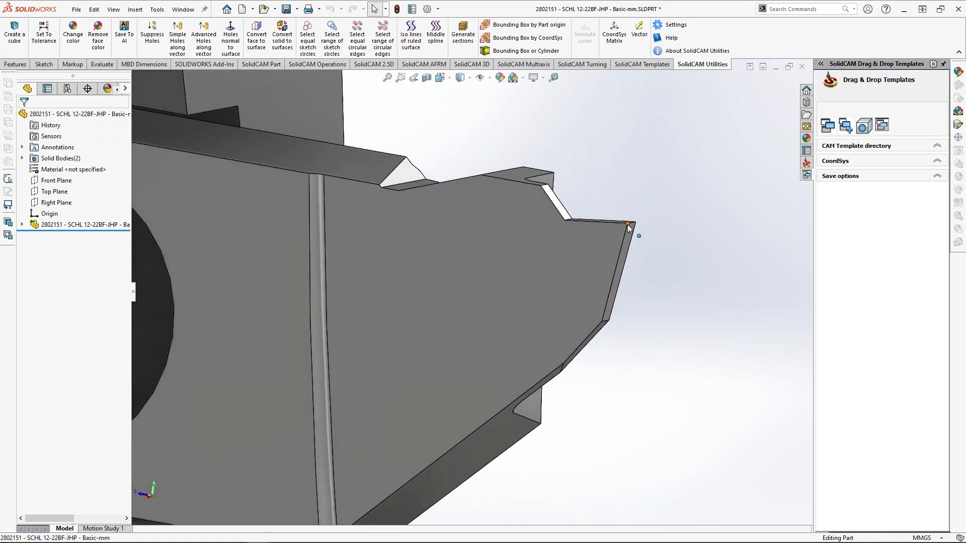
# - Check the coordinates of the insert tip's upper corner and measure the short edge at that corner
pyautogui.click(628, 224)
pyautogui.scroll(-4, 629, 225)
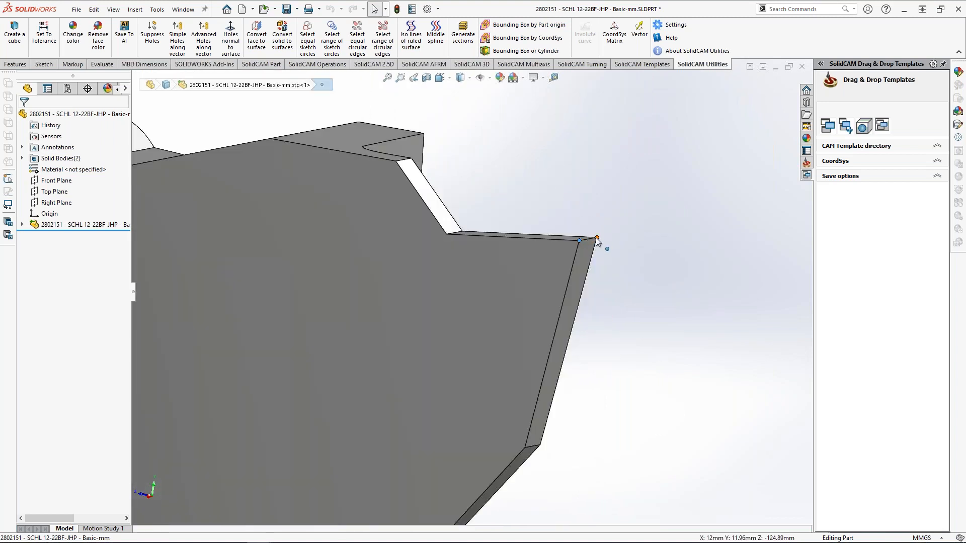
pyautogui.click(594, 246)
pyautogui.scroll(5, 594, 247)
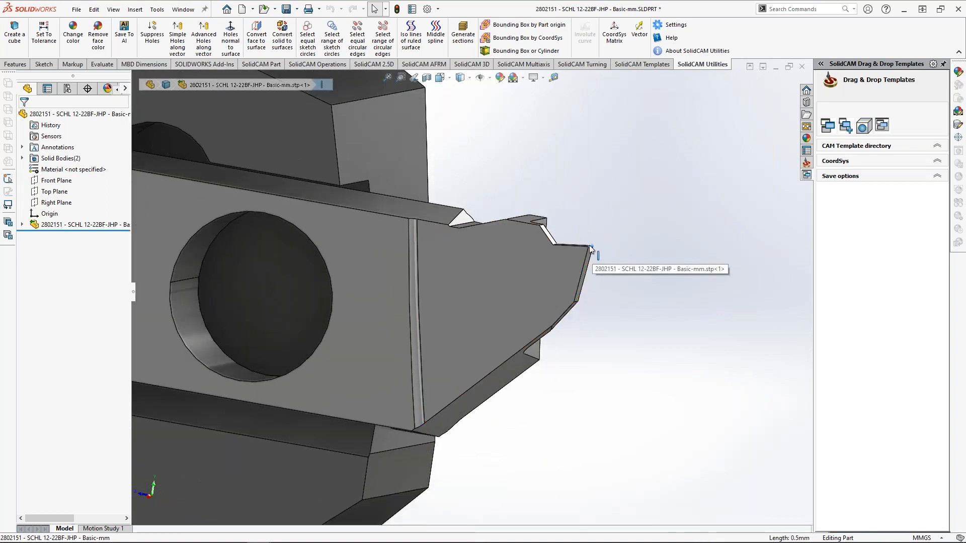
pyautogui.scroll(5, 443, 286)
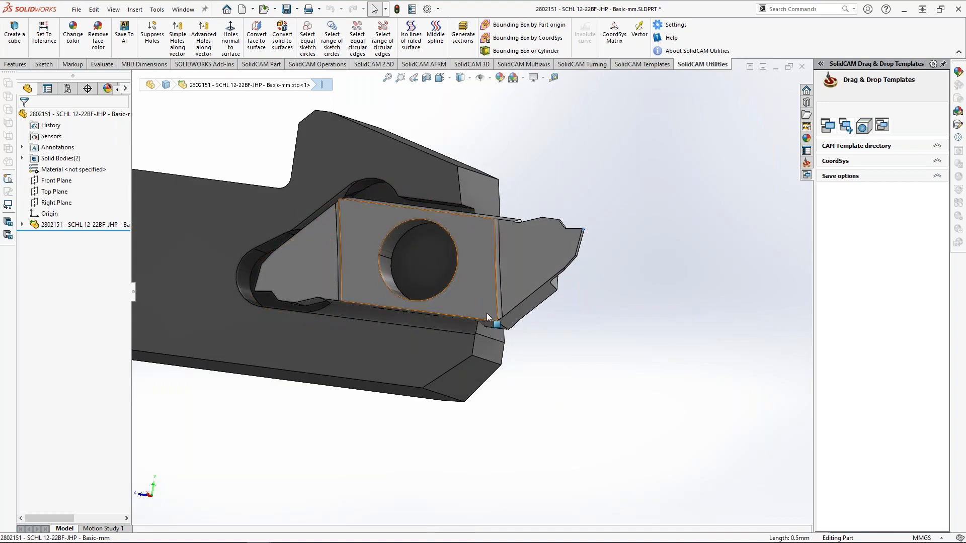
pyautogui.scroll(-5, 606, 245)
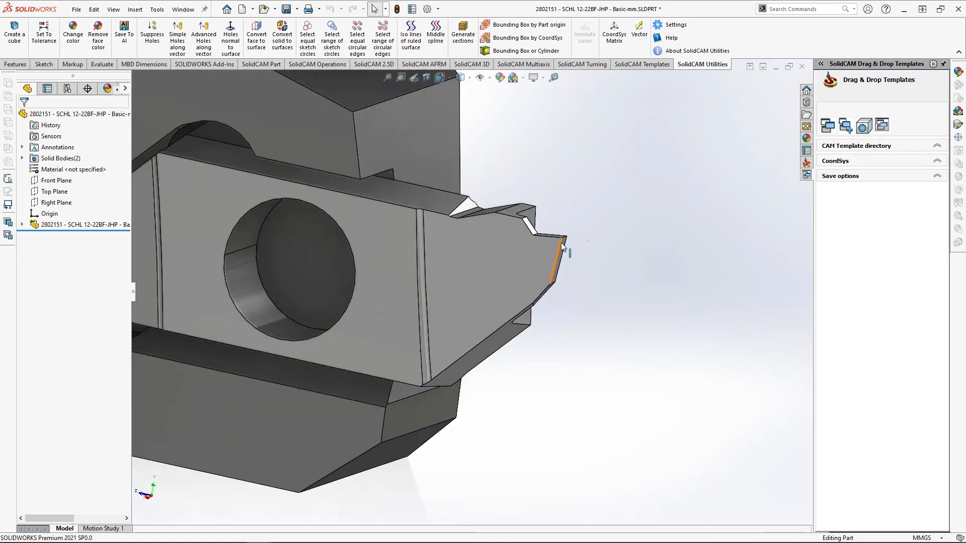
# - Begin a reference plane that uses the shank's long upper face as its first reference
pyautogui.click(134, 9)
pyautogui.moveTo(171, 139)
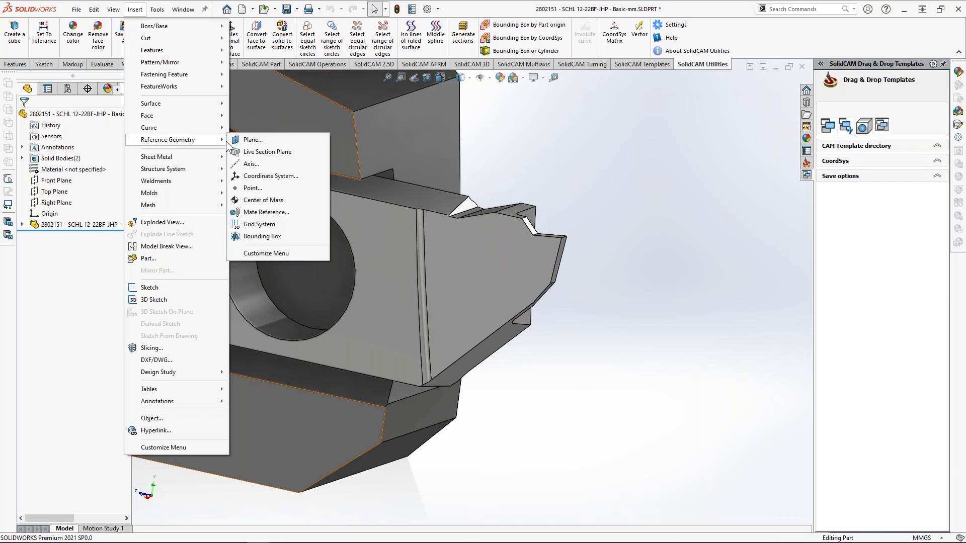
pyautogui.click(260, 139)
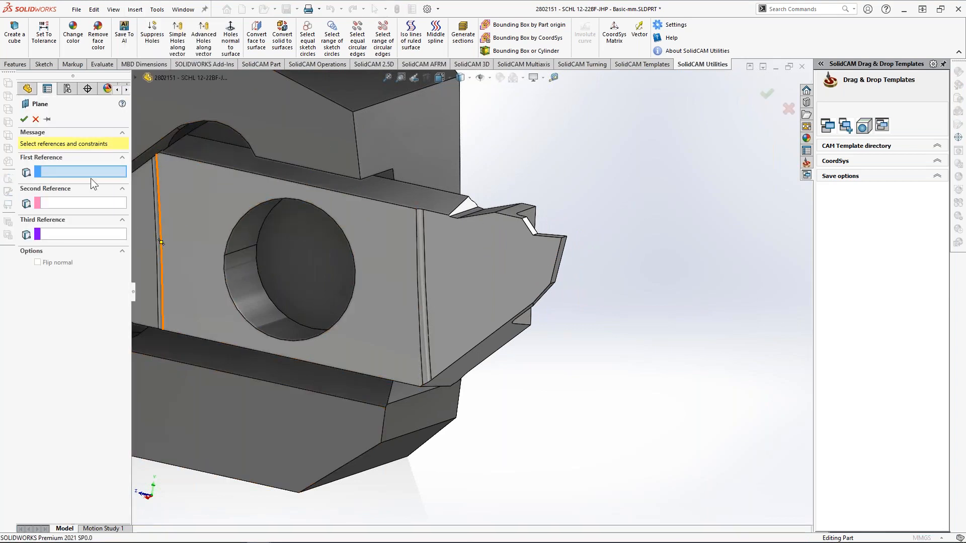
pyautogui.click(561, 238)
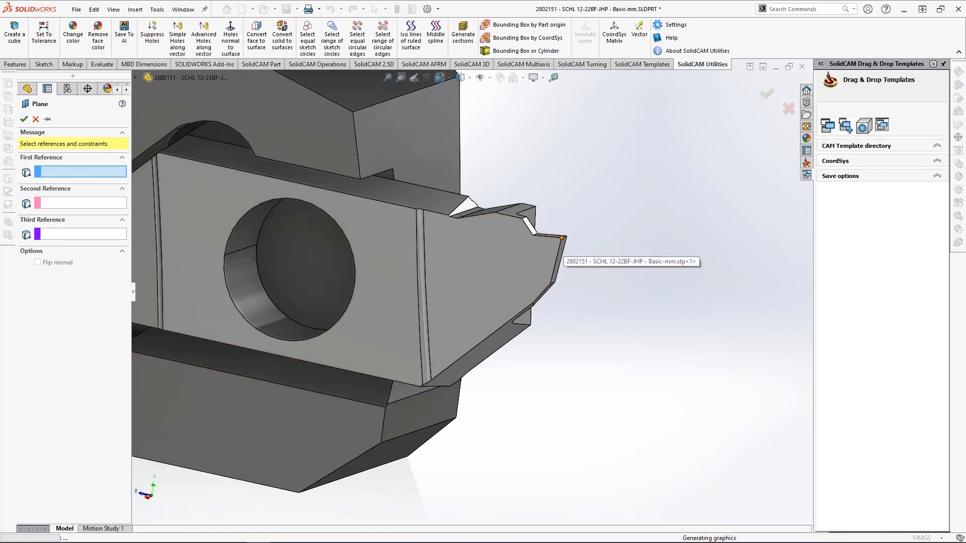
pyautogui.click(73, 172)
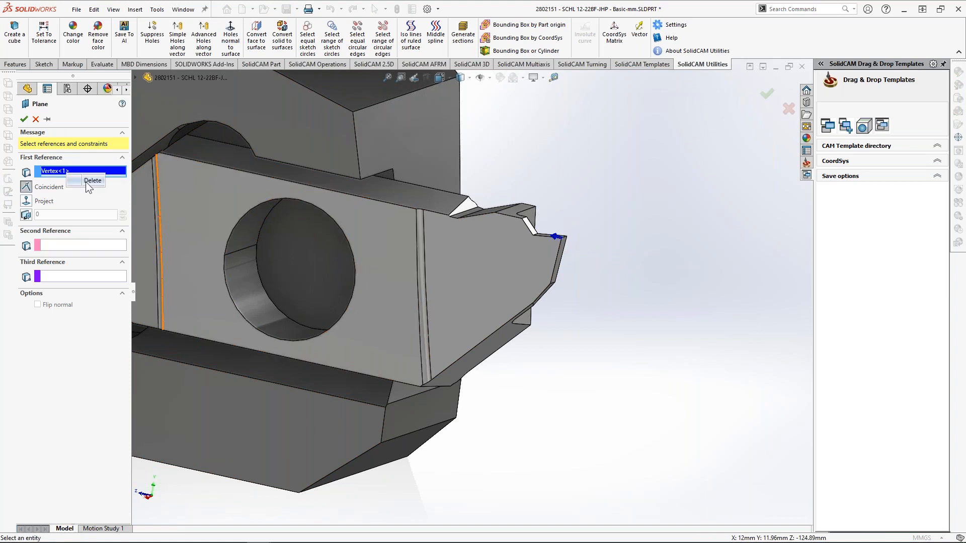
pyautogui.press('Delete')
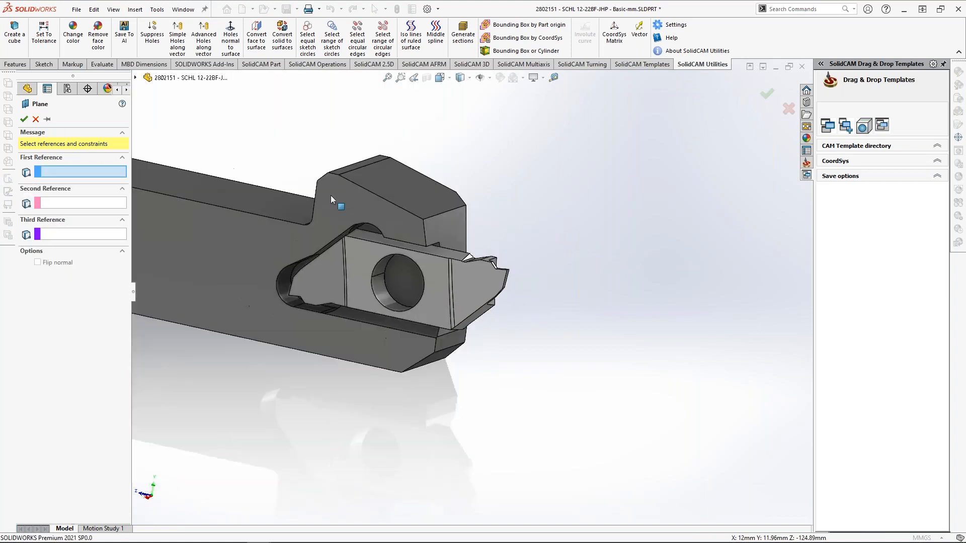
pyautogui.keyDown('ctrl'); pyautogui.moveTo(332, 200); pyautogui.dragTo(392, 233, button='middle'); pyautogui.keyUp('ctrl')
pyautogui.click(282, 231)
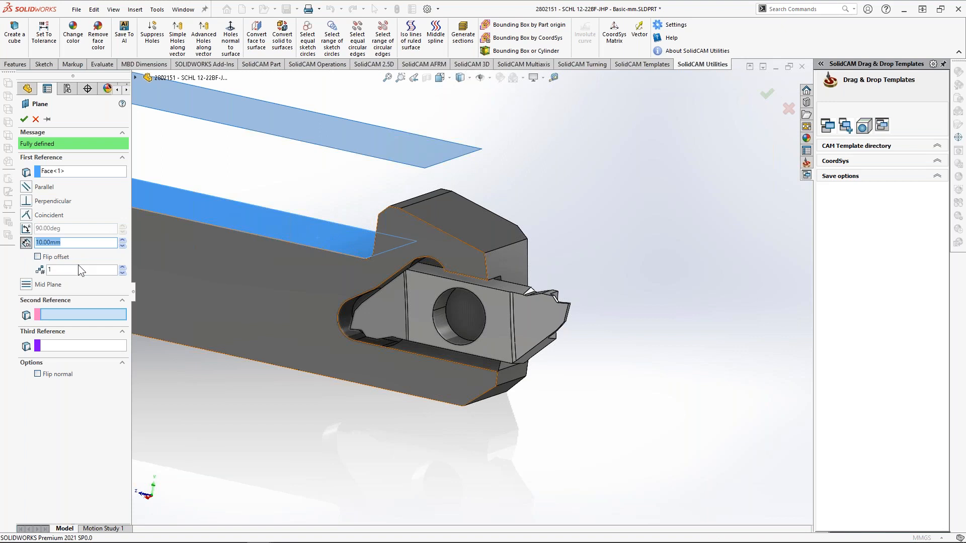
# - Make the plane pass through the upper corner vertex of the insert's cutting tip and create it
pyautogui.click(58, 309)
pyautogui.scroll(-7, 561, 316)
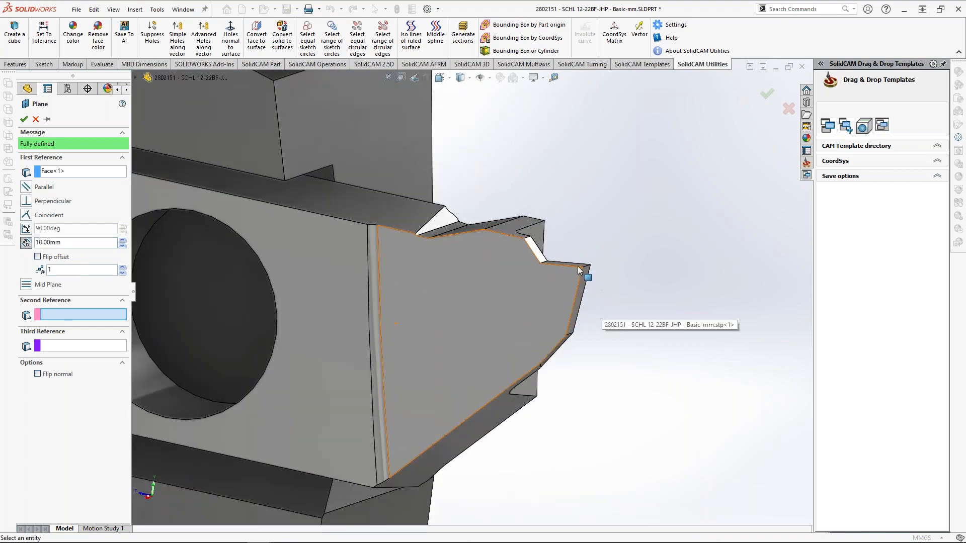
pyautogui.click(583, 268)
pyautogui.scroll(8, 527, 288)
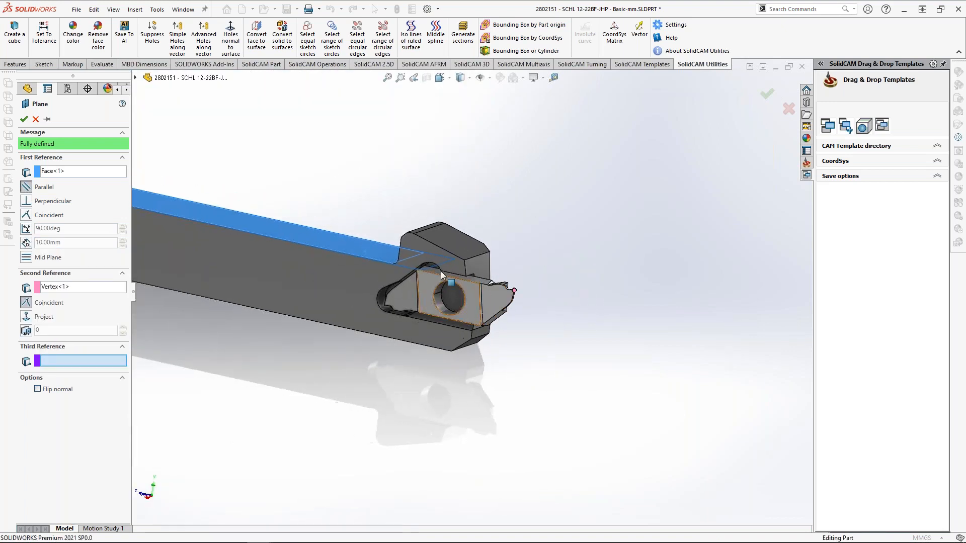
pyautogui.click(23, 119)
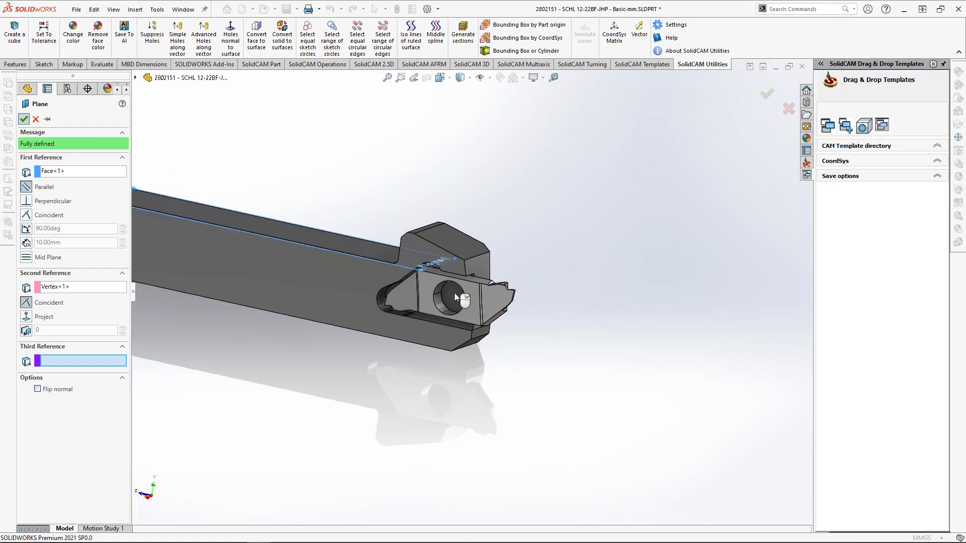
pyautogui.scroll(6, 493, 294)
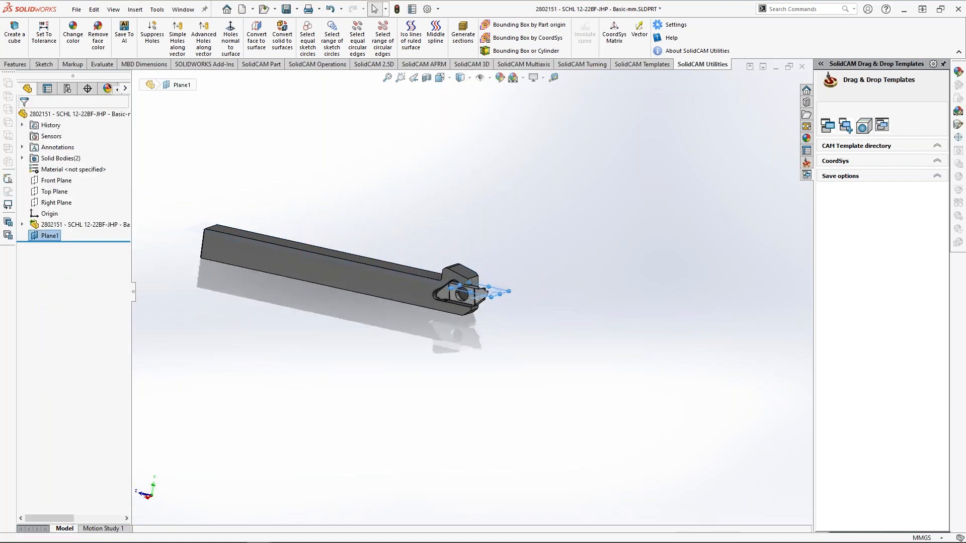
pyautogui.scroll(-6, 473, 287)
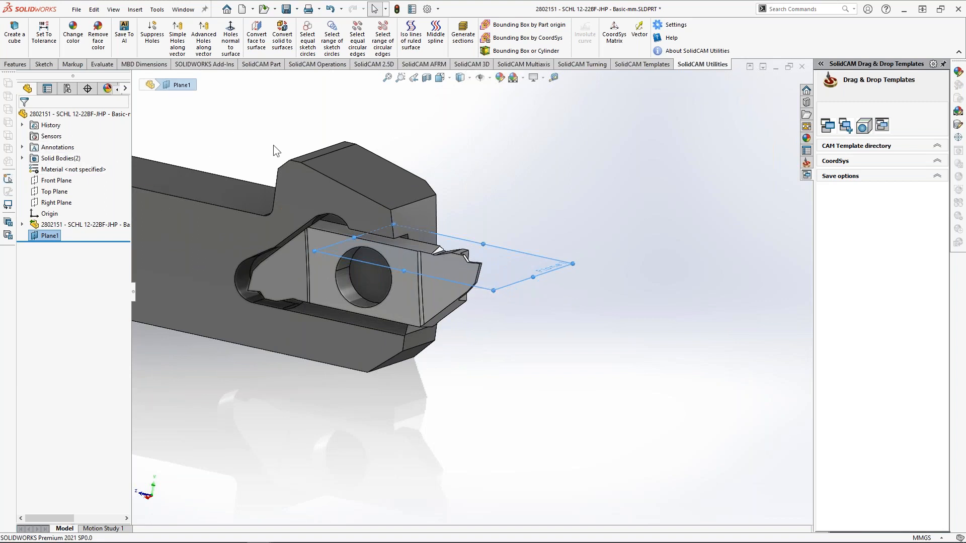
# - Begin a second reference plane constrained parallel to Plane1
pyautogui.click(135, 9)
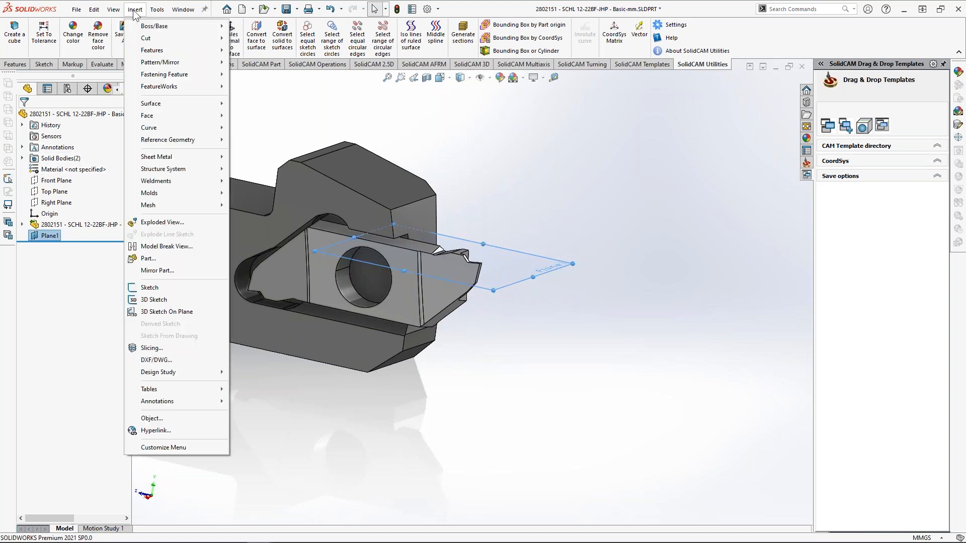
pyautogui.moveTo(191, 139)
pyautogui.click(249, 139)
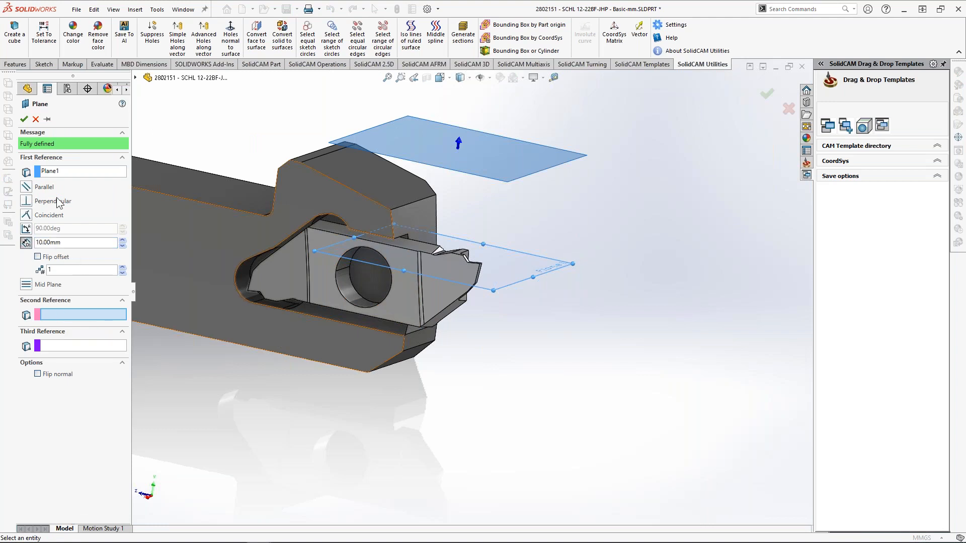
pyautogui.click(26, 187)
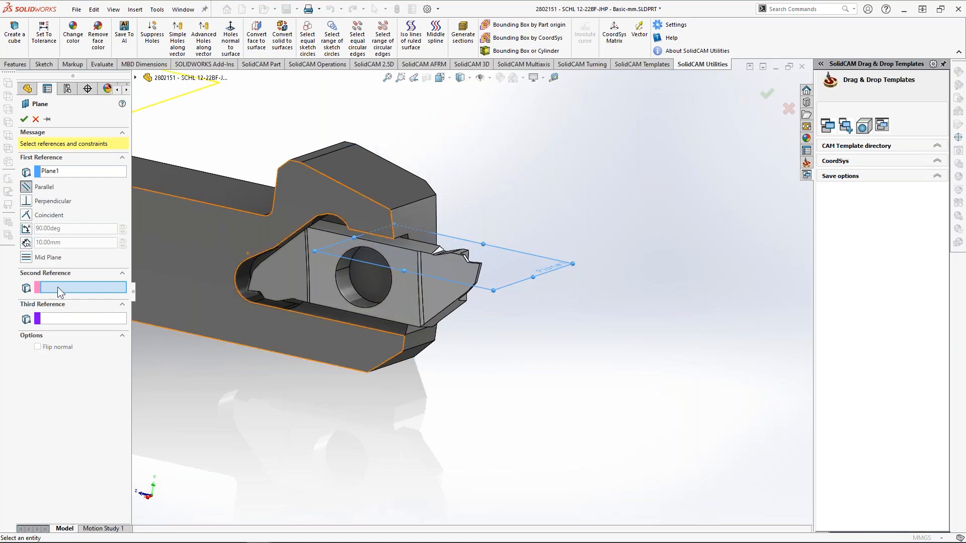
# - Position the second plane through the lower corner vertex of the insert's rear tip and create it
pyautogui.scroll(-5, 254, 284)
pyautogui.moveTo(254, 284); pyautogui.dragTo(208, 311, button='middle')
pyautogui.scroll(-5, 209, 311)
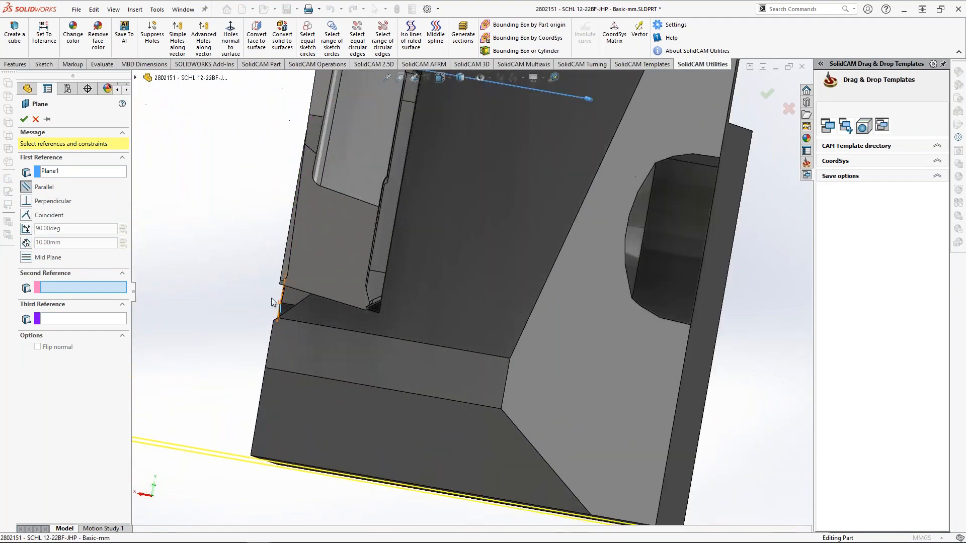
pyautogui.moveTo(323, 311); pyautogui.dragTo(363, 306, button='middle')
pyautogui.click(340, 303)
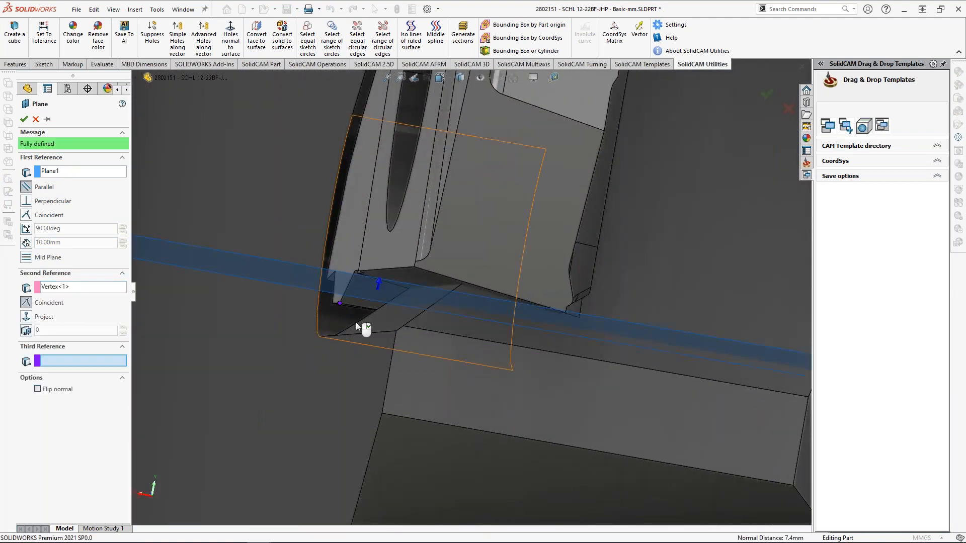
pyautogui.scroll(5, 366, 329)
pyautogui.moveTo(433, 281); pyautogui.dragTo(495, 269, button='middle')
pyautogui.scroll(3, 433, 238)
pyautogui.moveTo(432, 237); pyautogui.dragTo(435, 239, button='middle')
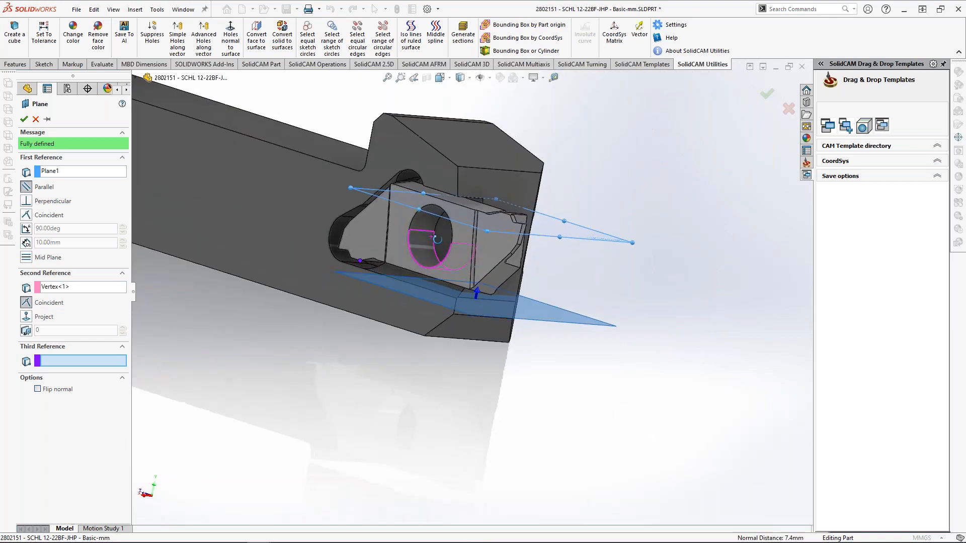
pyautogui.click(24, 119)
# - Examine how Plane1 and Plane2 lie relative to the insert's two cutting tips
pyautogui.moveTo(468, 329); pyautogui.dragTo(457, 352, button='middle')
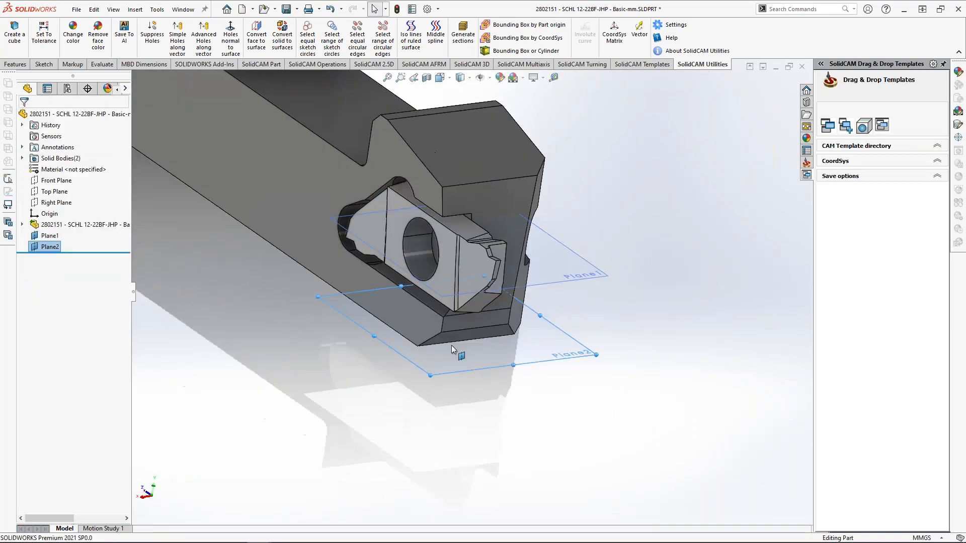
pyautogui.scroll(-1, 457, 351)
pyautogui.moveTo(491, 270); pyautogui.dragTo(521, 291, button='middle')
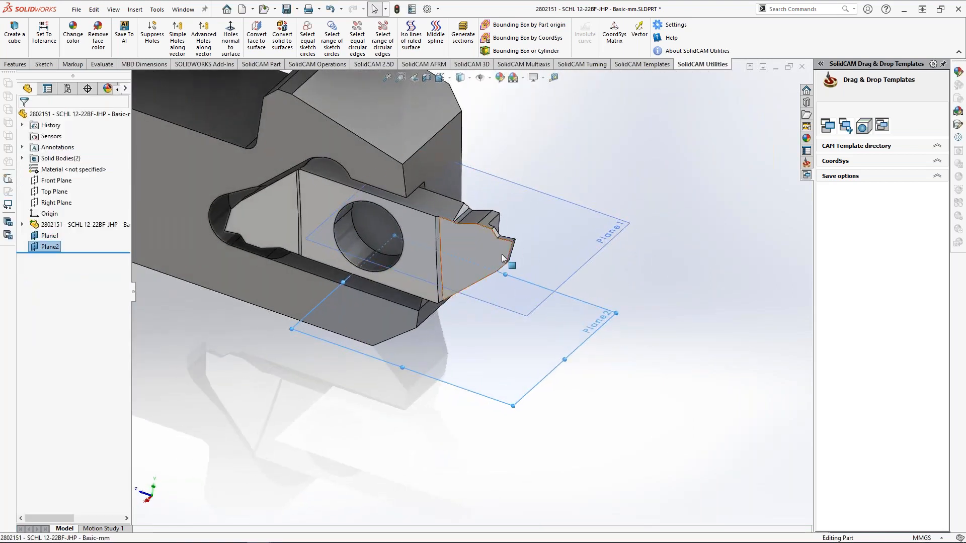
pyautogui.moveTo(424, 251); pyautogui.dragTo(469, 224, button='middle')
pyautogui.scroll(2, 451, 243)
pyautogui.moveTo(506, 254); pyautogui.dragTo(495, 239, button='middle')
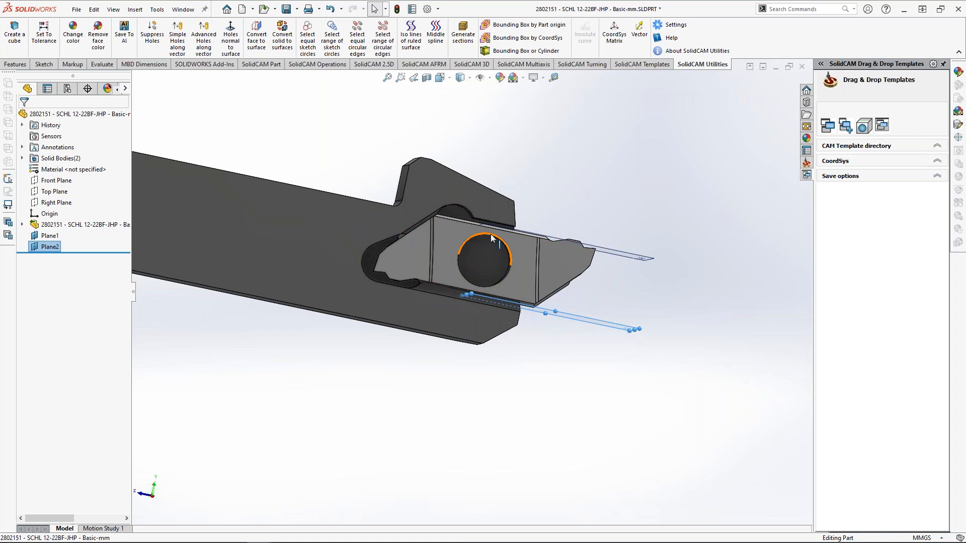
pyautogui.moveTo(492, 236); pyautogui.dragTo(465, 253, button='middle')
# - Hide the holder body so only the insert shows, and open a sketch on Plane1 viewed straight on
pyautogui.press('Tab')
pyautogui.moveTo(519, 233); pyautogui.dragTo(498, 252, button='middle')
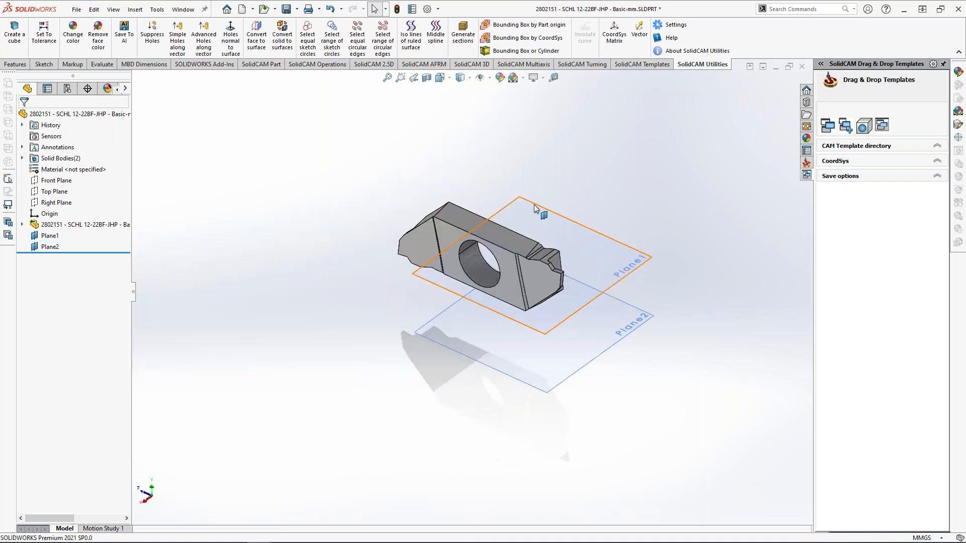
pyautogui.click(535, 205)
pyautogui.click(578, 175)
pyautogui.press('space')
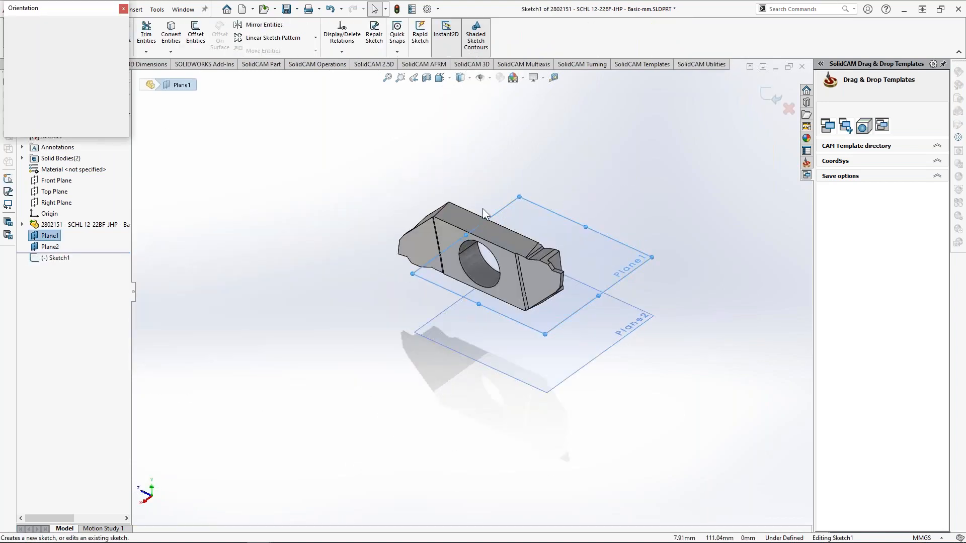
pyautogui.click(372, 276)
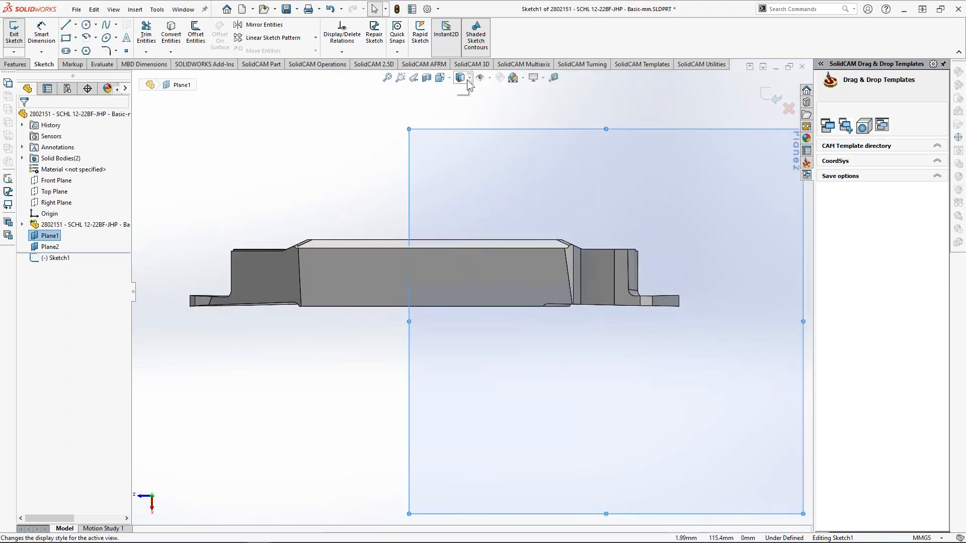
# - Show the insert in wireframe and convert the circular edge of its hole into a sketch line
pyautogui.moveTo(461, 78)
pyautogui.click(460, 147)
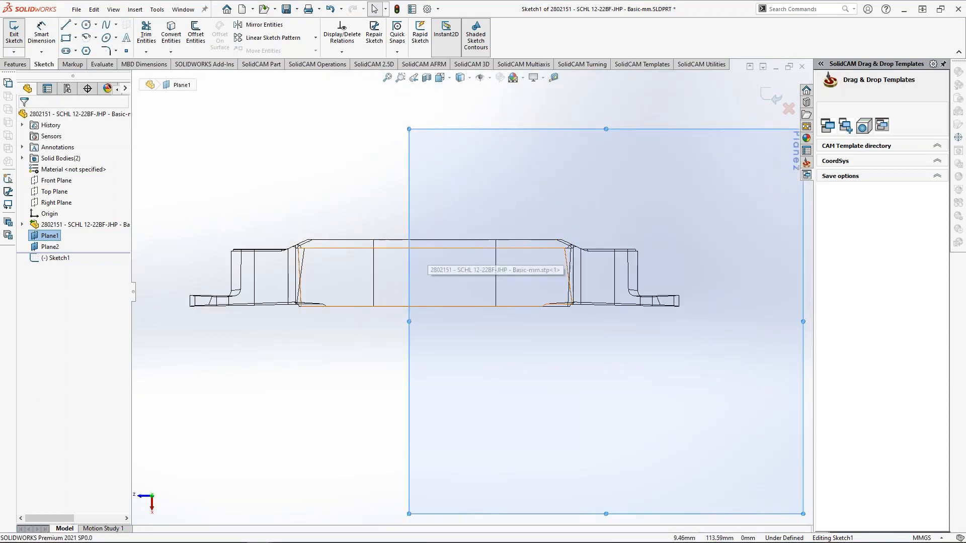
pyautogui.moveTo(433, 294)
pyautogui.mouseDown(button='middle')
pyautogui.moveTo(428, 280)
pyautogui.moveTo(450, 300)
pyautogui.mouseUp(button='middle')
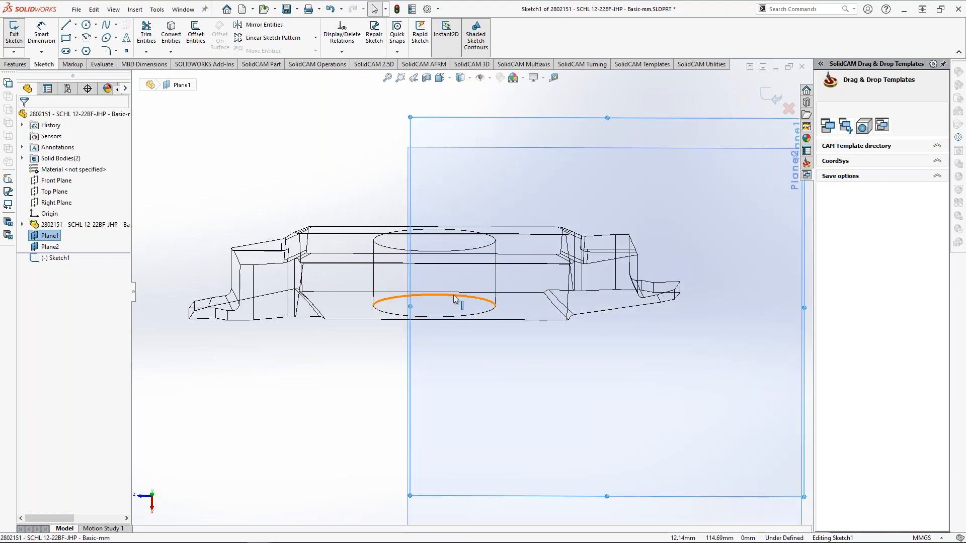
pyautogui.click(455, 301)
pyautogui.click(170, 35)
pyautogui.press('space')
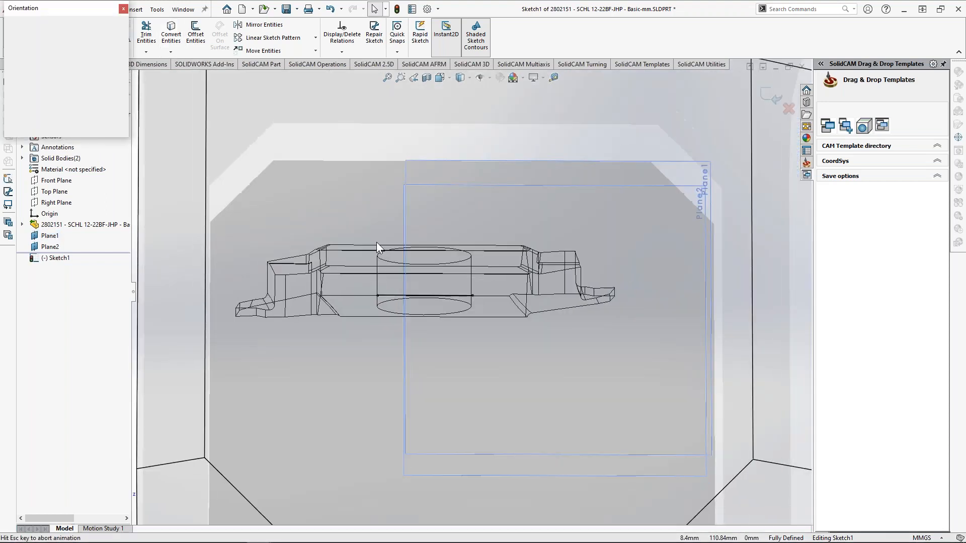
pyautogui.click(362, 321)
# - Draw a vertical line from the midpoint of the converted edge to the insert's opposite outer edge
pyautogui.scroll(-3, 443, 283)
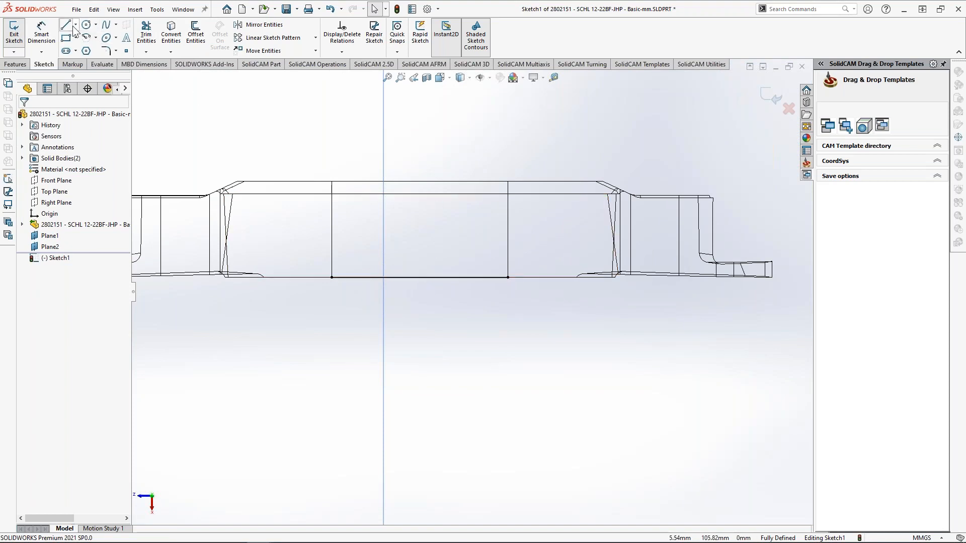
pyautogui.press('l')
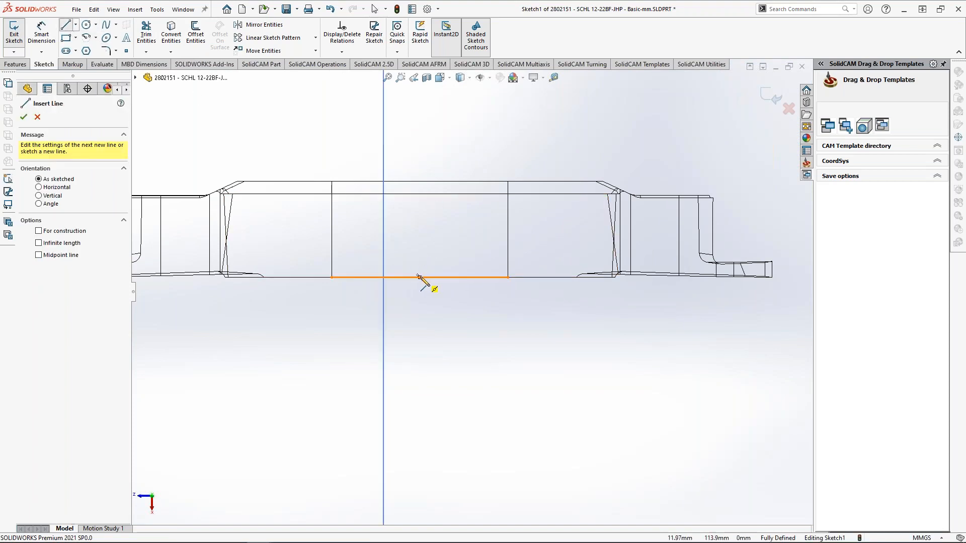
pyautogui.click(419, 278)
pyautogui.click(419, 182)
pyautogui.press('Escape')
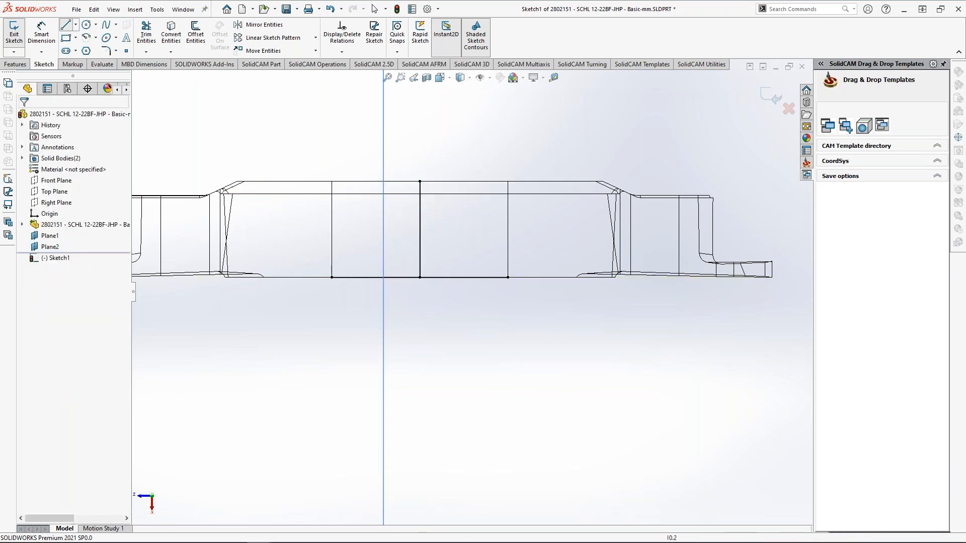
# - Draw a short horizontal line from the midpoint of the vertical line towards the insert's rear tip
pyautogui.press('l')
pyautogui.click(420, 229)
pyautogui.click(354, 230)
pyautogui.press('Escape')
# - Turn all the sketch lines into construction geometry and exit the sketch
pyautogui.moveTo(426, 262); pyautogui.dragTo(495, 294, button='middle')
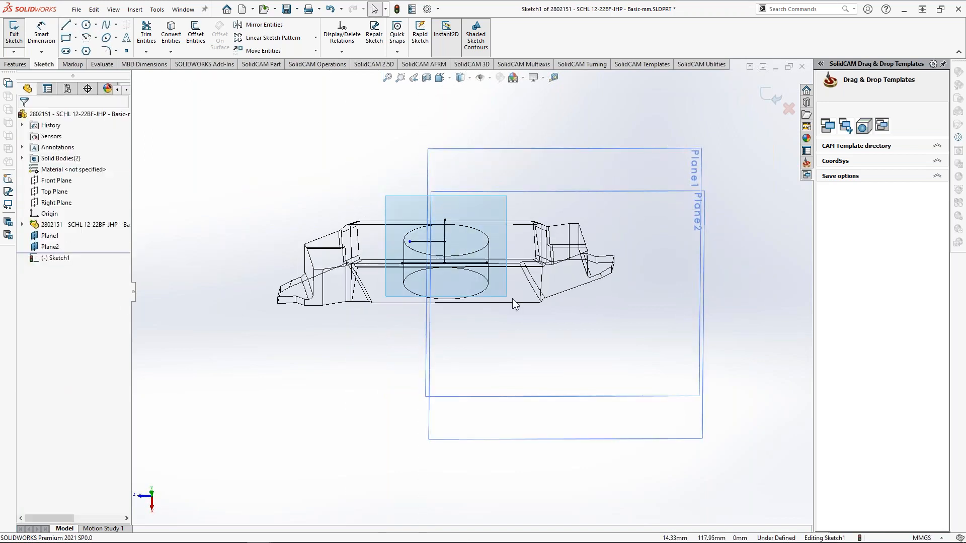
pyautogui.moveTo(492, 288); pyautogui.dragTo(518, 291)
pyautogui.click(544, 257)
pyautogui.press('Escape')
pyautogui.moveTo(486, 266)
pyautogui.mouseDown(button='middle')
pyautogui.moveTo(423, 188)
pyautogui.moveTo(446, 218)
pyautogui.mouseUp(button='middle')
pyautogui.click(760, 93)
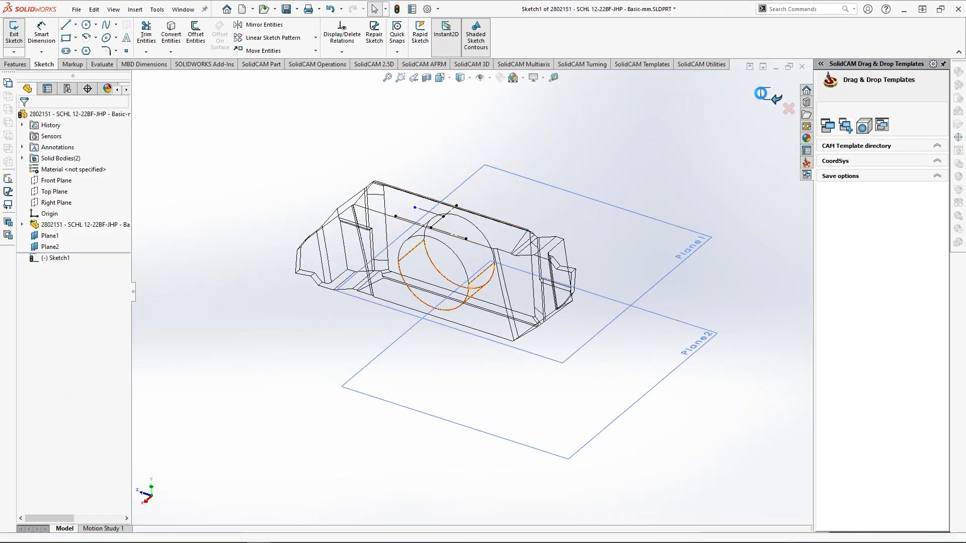
# - Set the display style of the insert to Shaded With Edges
pyautogui.click(467, 80)
pyautogui.click(463, 90)
pyautogui.moveTo(529, 186)
pyautogui.mouseDown(button='middle')
pyautogui.moveTo(455, 215)
pyautogui.moveTo(446, 262)
pyautogui.moveTo(440, 246)
pyautogui.mouseUp(button='middle')
# - Create a coordinate system at the end point of Sketch1's short line, align its axes to the sketch lines, and name it Insert
pyautogui.click(443, 217)
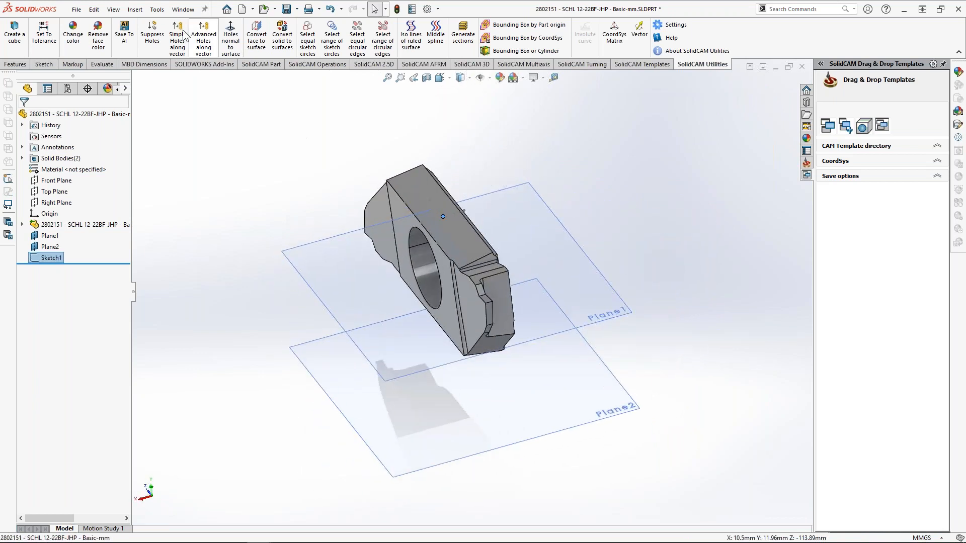
pyautogui.click(135, 9)
pyautogui.moveTo(168, 140)
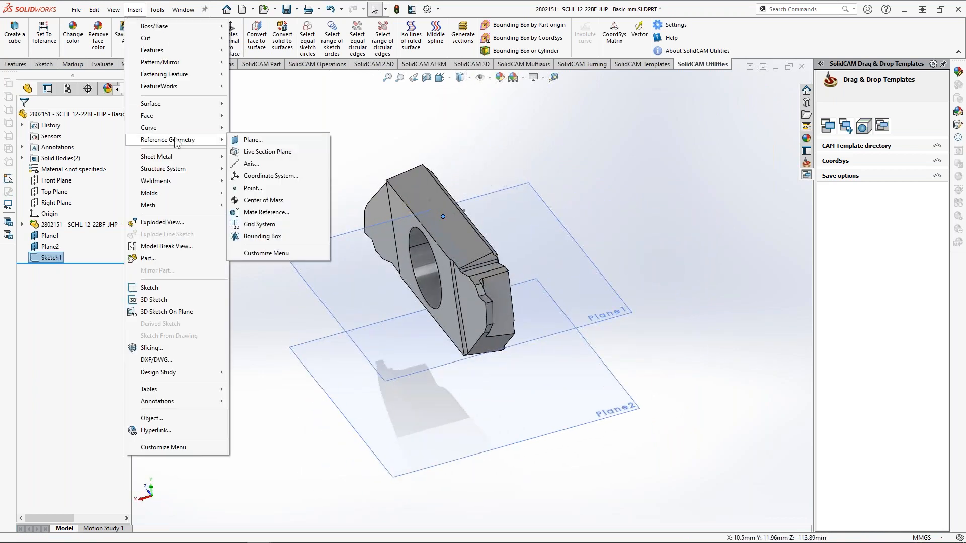
pyautogui.click(270, 176)
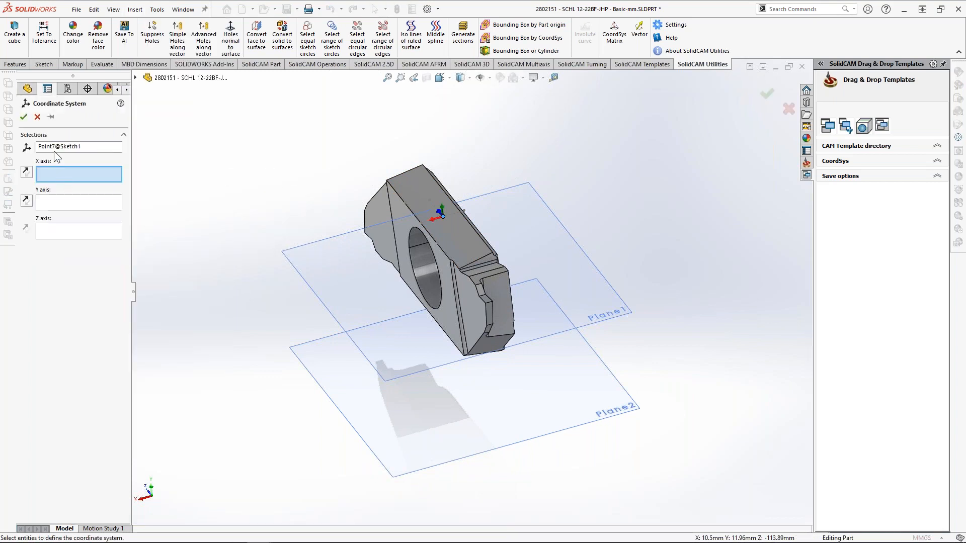
pyautogui.click(435, 206)
pyautogui.scroll(-3, 450, 216)
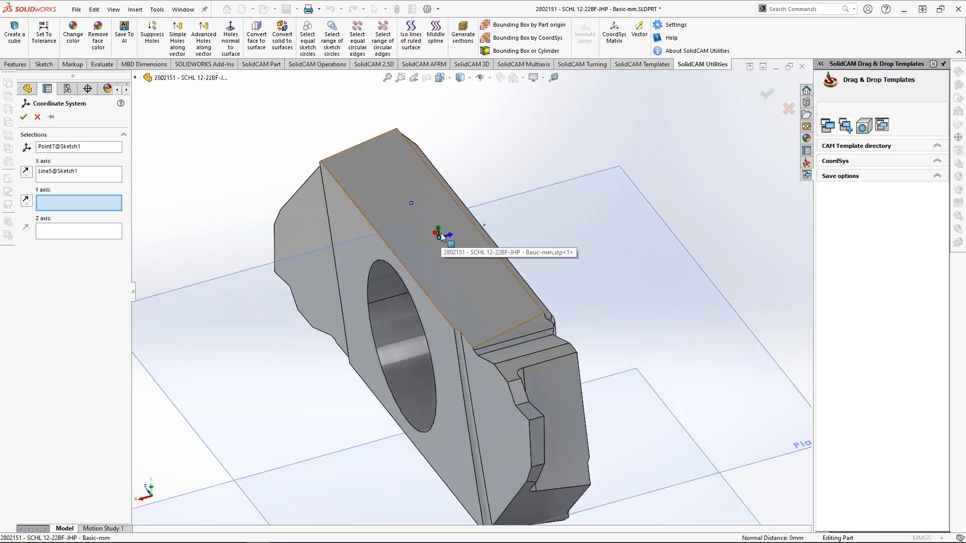
pyautogui.click(466, 230)
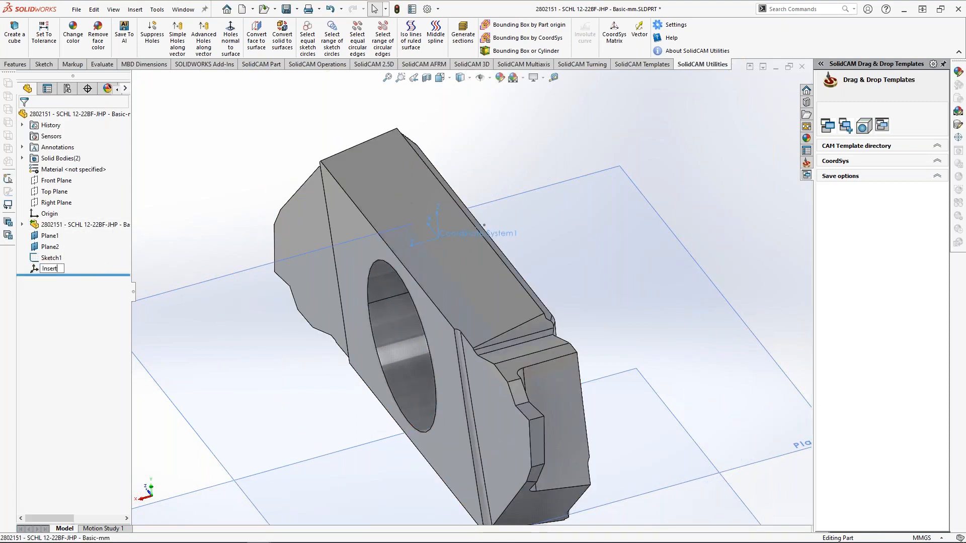
pyautogui.press('f')
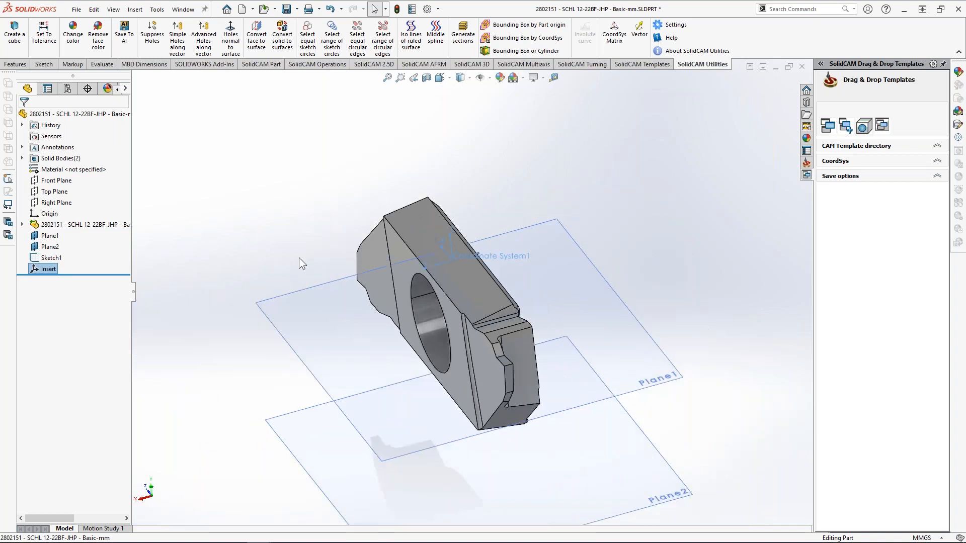
# - Start a sketch on Plane2, project the Insert coordinate system's origin point onto it, and exit the sketch
pyautogui.click(623, 409)
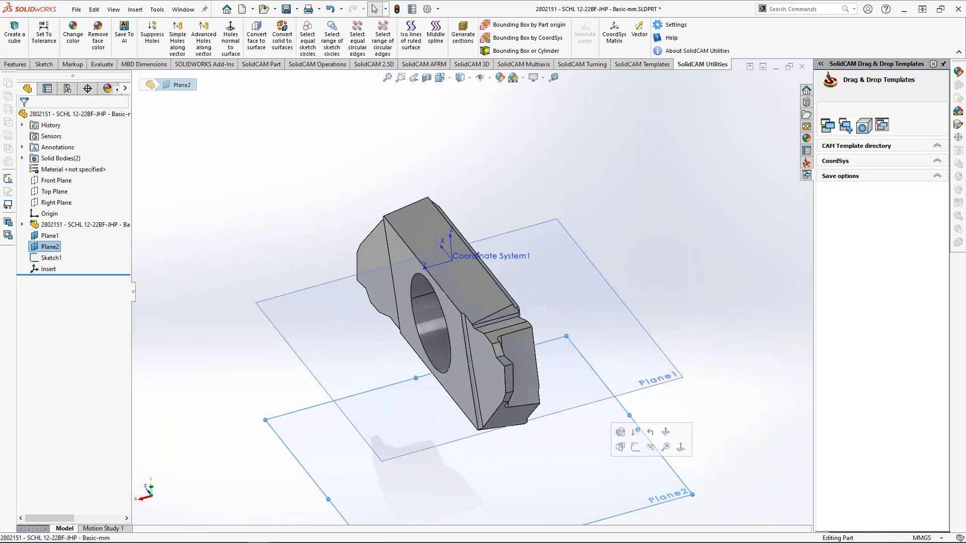
pyautogui.click(613, 445)
pyautogui.click(656, 420)
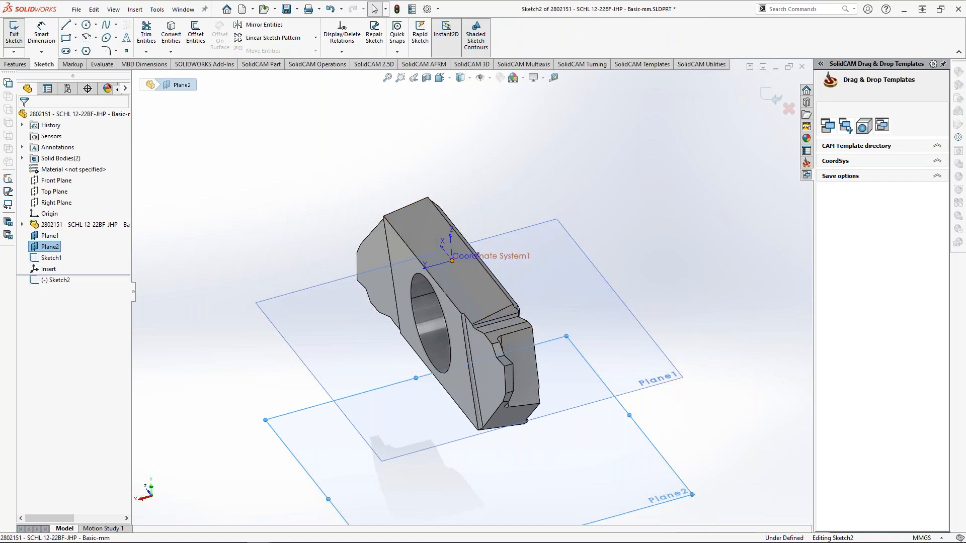
pyautogui.click(465, 249)
pyautogui.click(277, 99)
pyautogui.moveTo(277, 99)
pyautogui.mouseDown(button='middle')
pyautogui.moveTo(468, 242)
pyautogui.moveTo(473, 324)
pyautogui.mouseUp(button='middle')
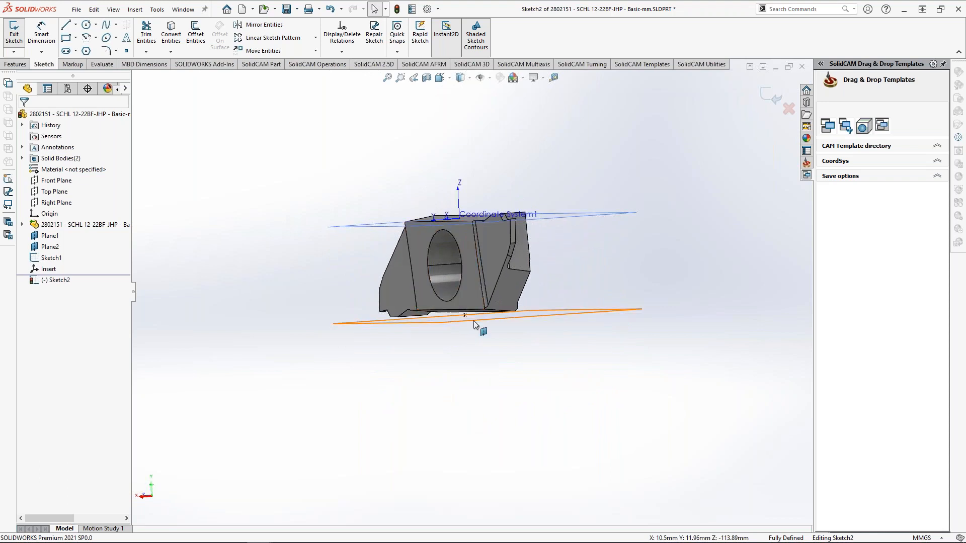
pyautogui.click(768, 99)
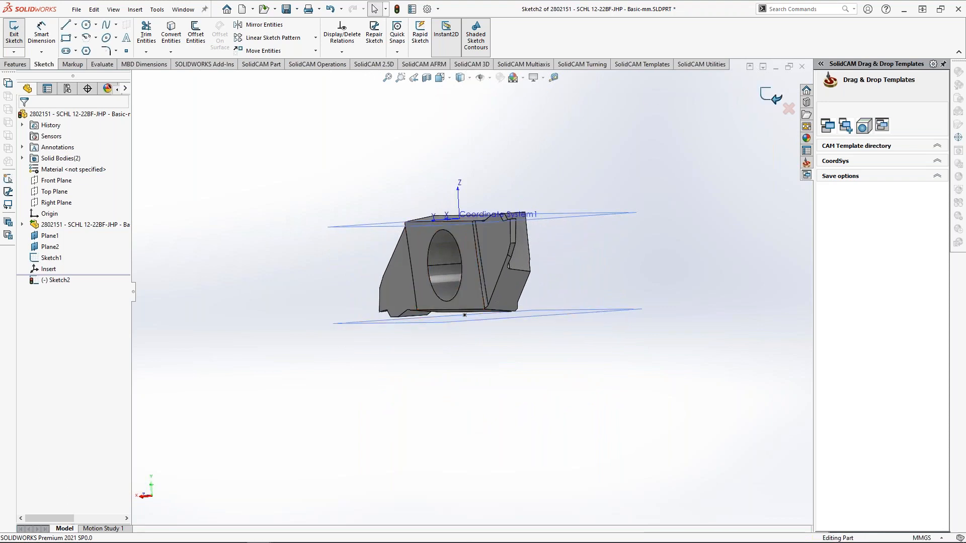
# - Create a coordinate system at the projected Plane2 point, using Line5 of Sketch1 for X, Plane1 for Y and Line3 of Sketch1 for Z
pyautogui.click(135, 9)
pyautogui.moveTo(191, 139)
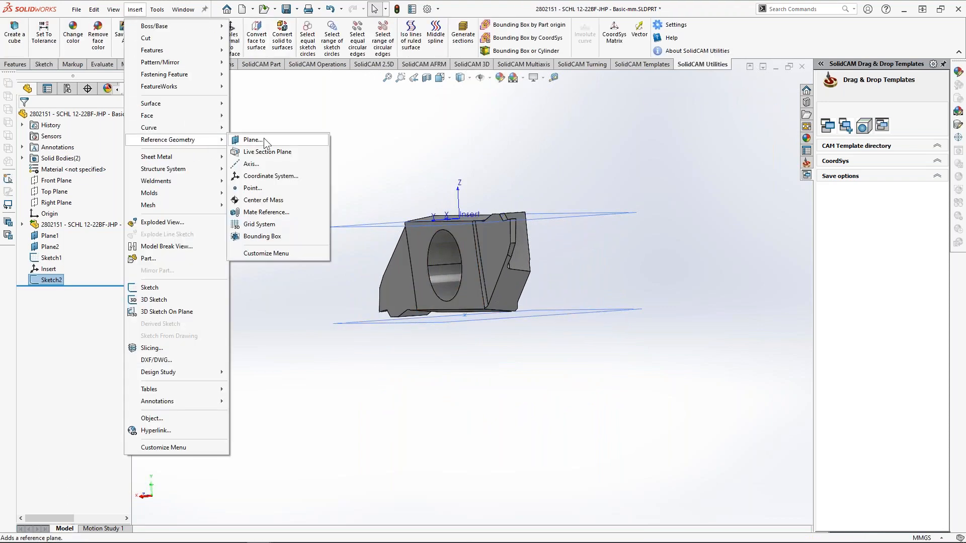
pyautogui.click(267, 176)
pyautogui.moveTo(379, 231); pyautogui.dragTo(473, 318, button='middle')
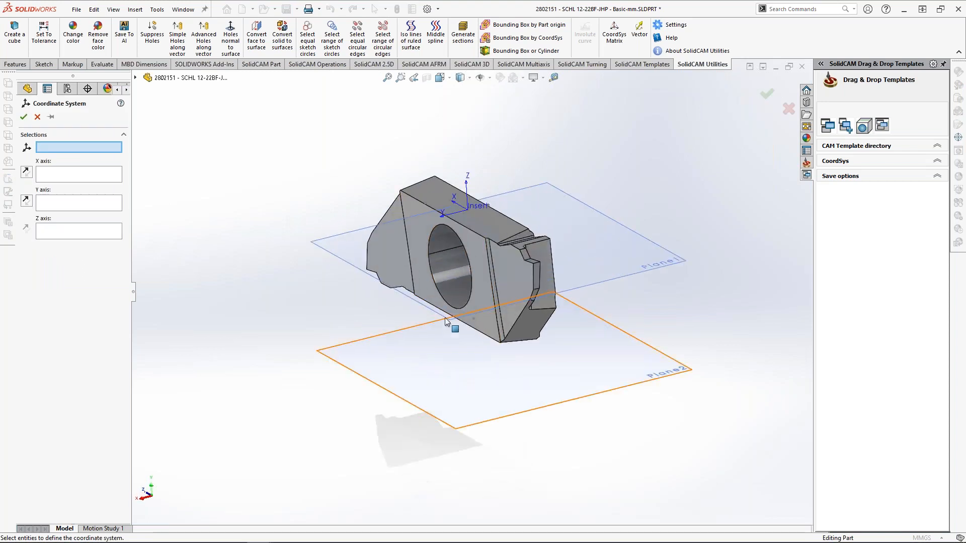
pyautogui.click(473, 318)
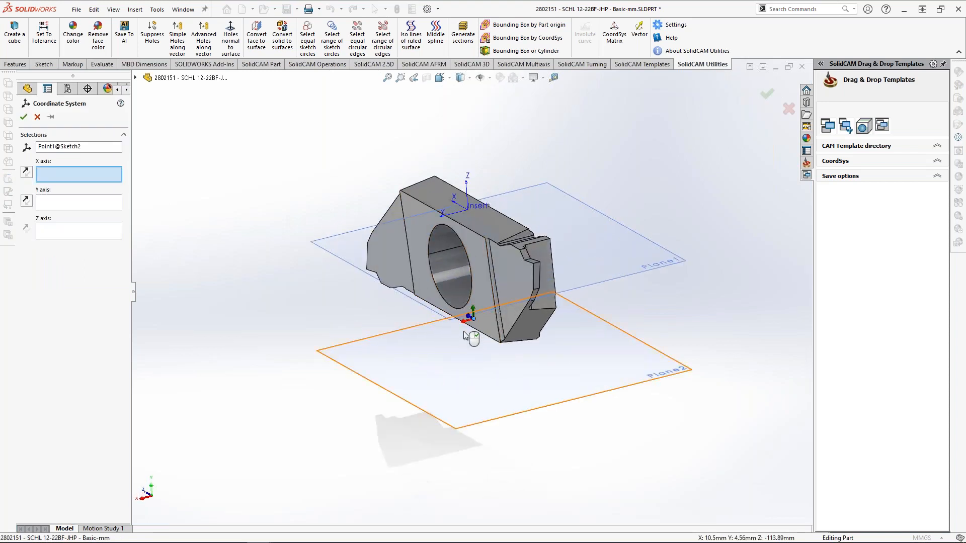
pyautogui.scroll(-3, 470, 316)
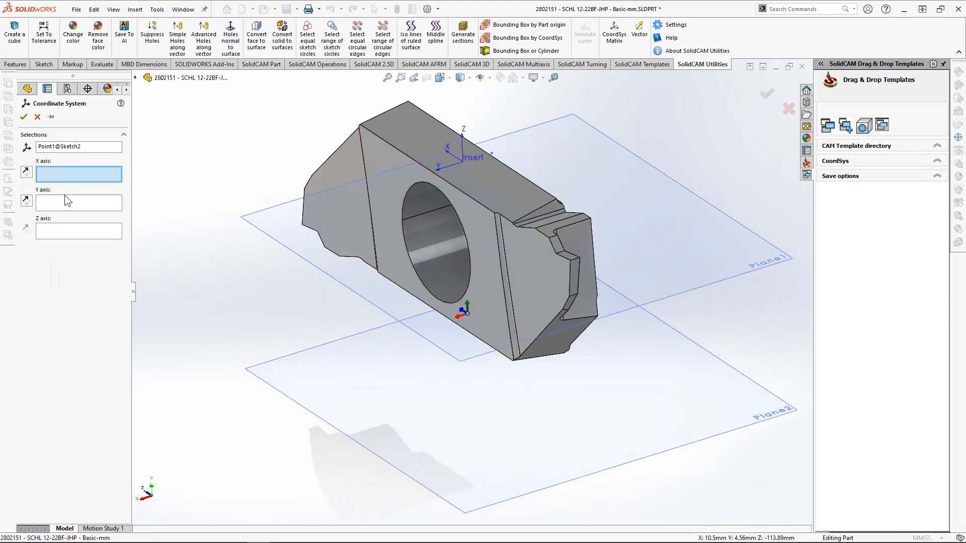
pyautogui.click(451, 181)
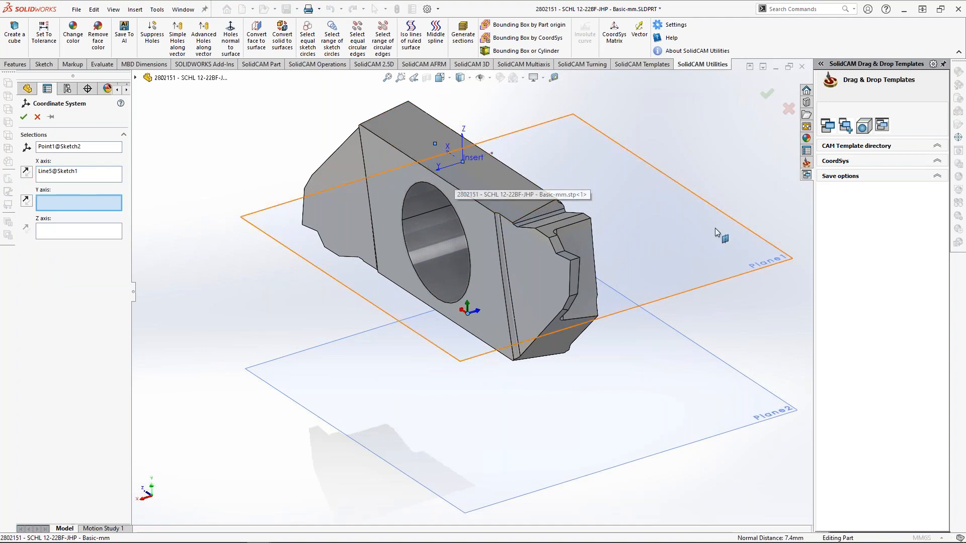
pyautogui.click(760, 265)
pyautogui.click(64, 231)
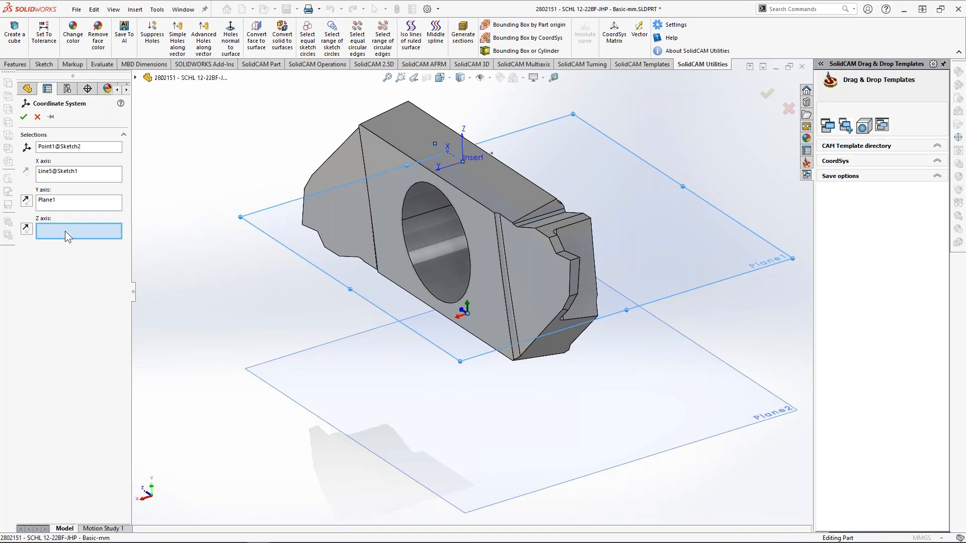
pyautogui.click(480, 160)
pyautogui.moveTo(438, 299); pyautogui.dragTo(458, 328, button='middle')
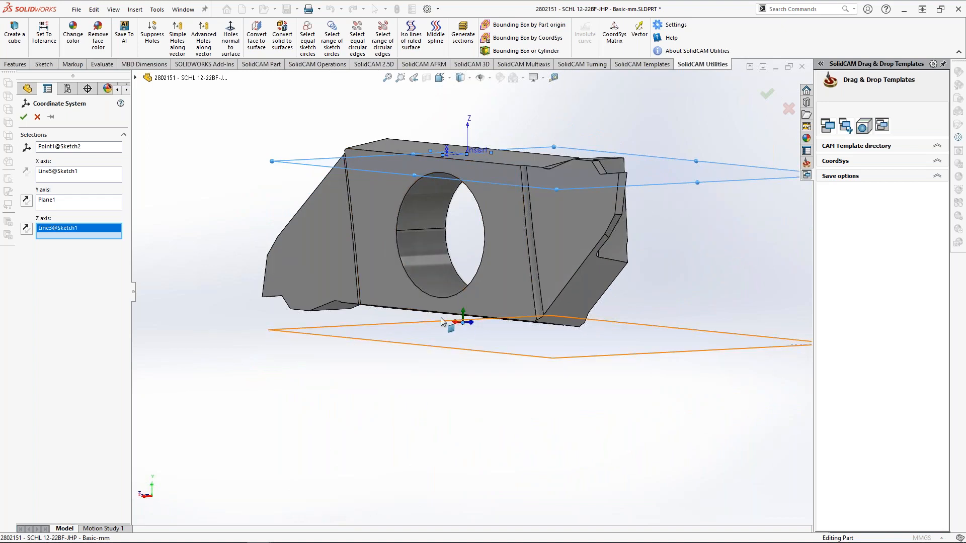
pyautogui.click(23, 117)
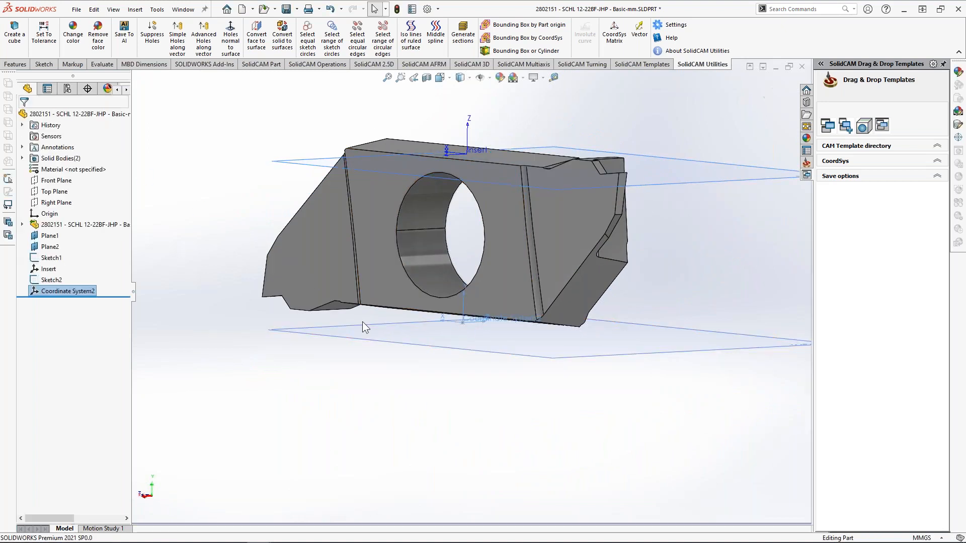
# - Show the hidden tool holder body together with the insert
pyautogui.scroll(5, 362, 321)
pyautogui.moveTo(502, 334); pyautogui.dragTo(516, 357, button='middle')
pyautogui.click(705, 153)
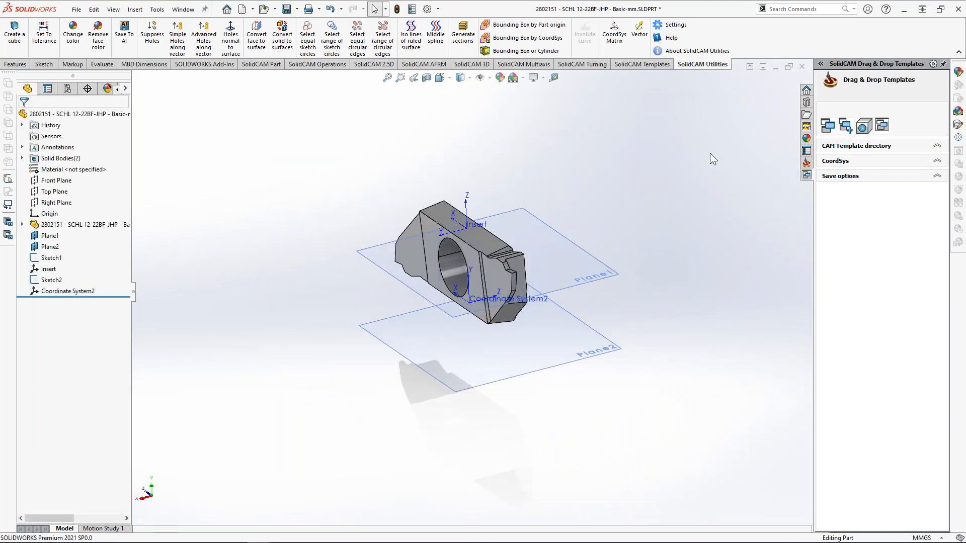
pyautogui.moveTo(705, 160); pyautogui.dragTo(409, 204, button='middle')
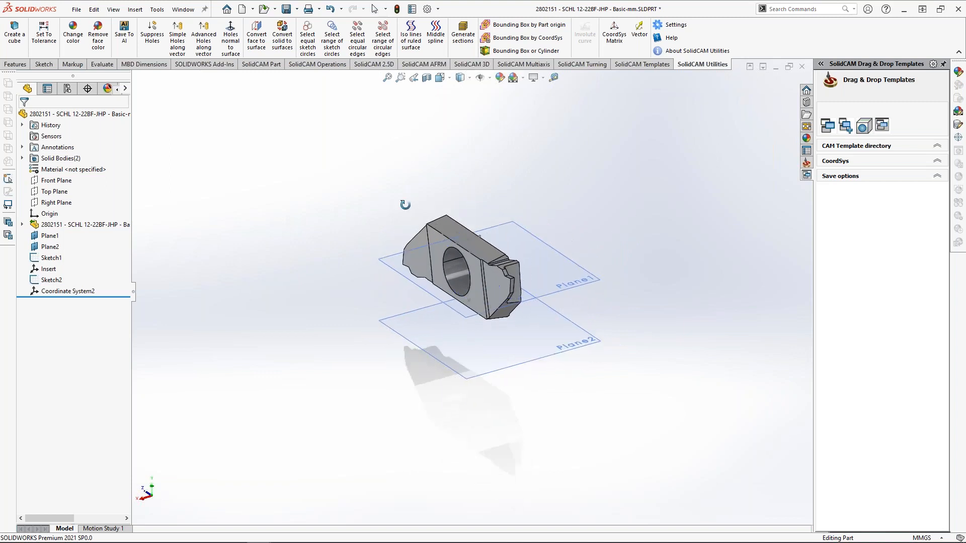
pyautogui.click(76, 10)
pyautogui.click(313, 173)
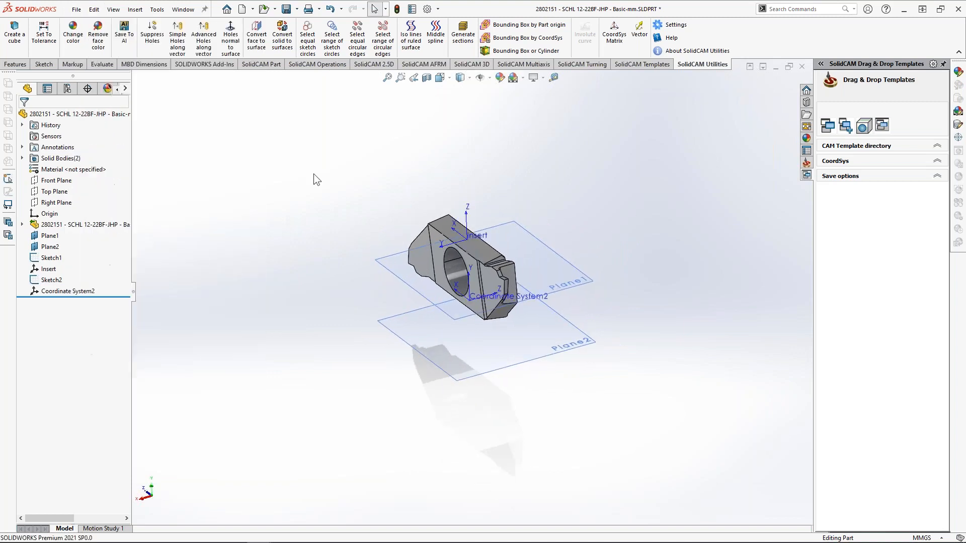
pyautogui.scroll(2, 313, 173)
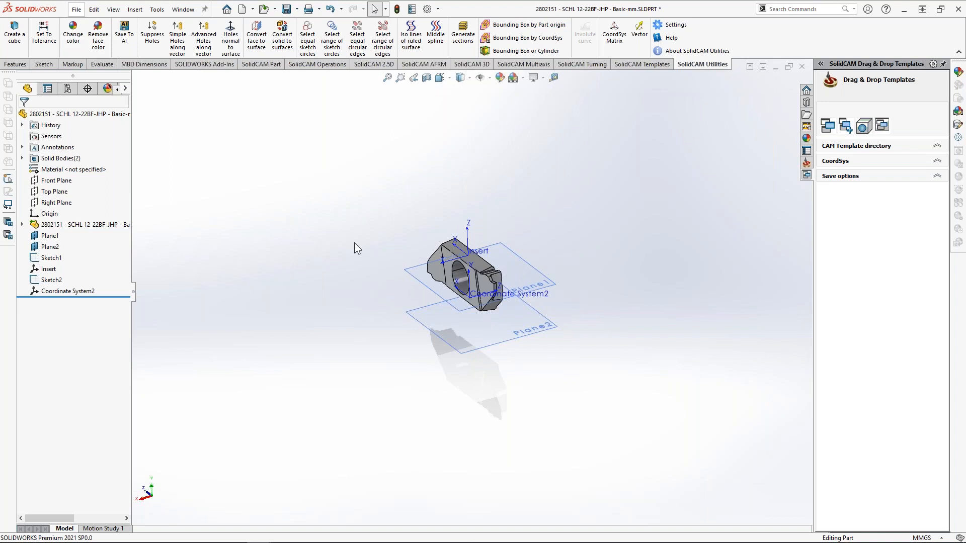
pyautogui.hotkey('shift', 'Tab')
pyautogui.scroll(3, 363, 208)
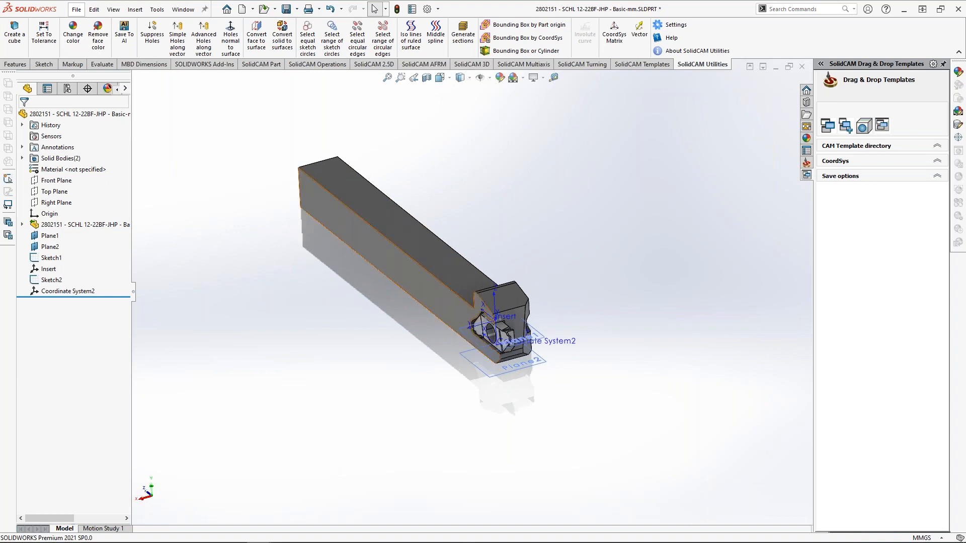
# - Turn on the display of origins and check the part origin at the rear end of the holder
pyautogui.click(491, 77)
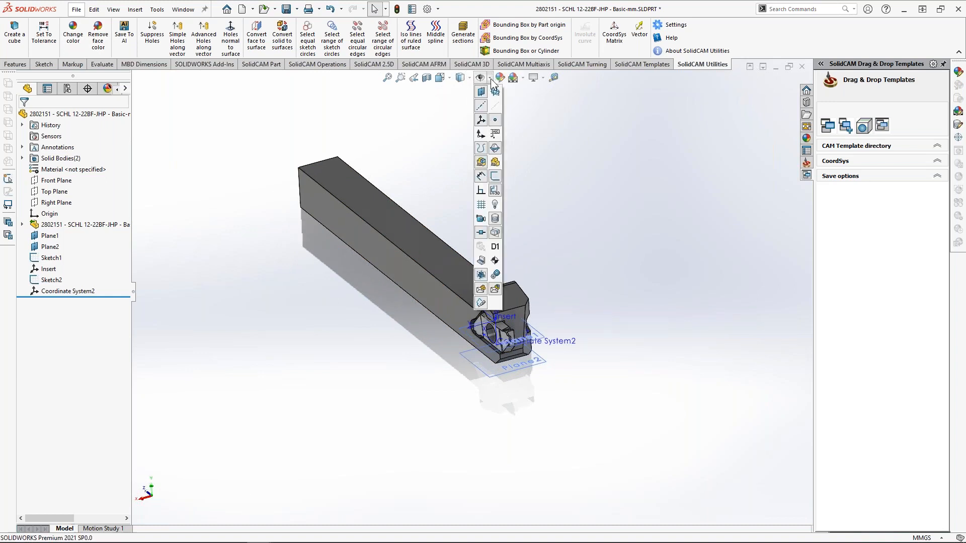
pyautogui.click(481, 133)
pyautogui.click(399, 151)
pyautogui.moveTo(356, 206); pyautogui.dragTo(620, 256, button='middle')
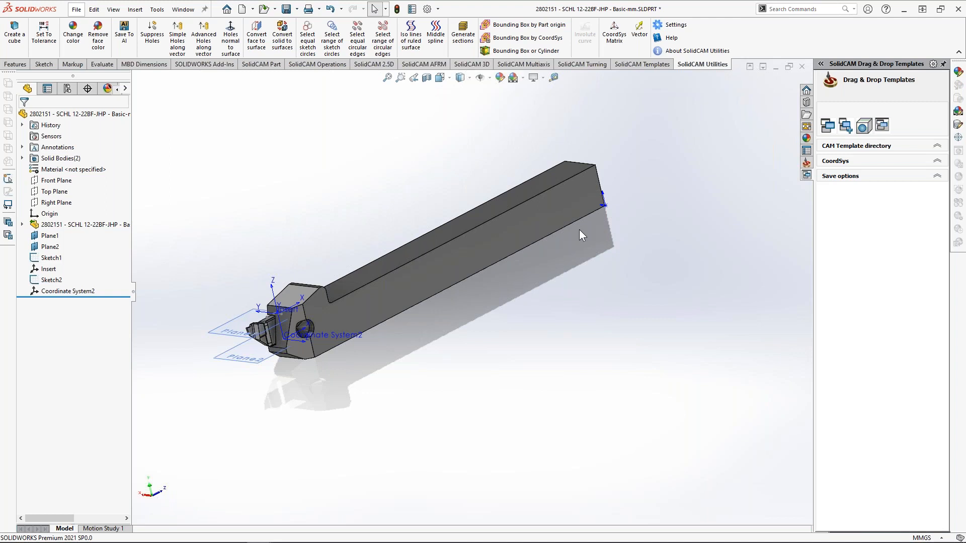
pyautogui.moveTo(393, 221); pyautogui.dragTo(508, 225, button='middle')
pyautogui.click(78, 9)
pyautogui.click(91, 137)
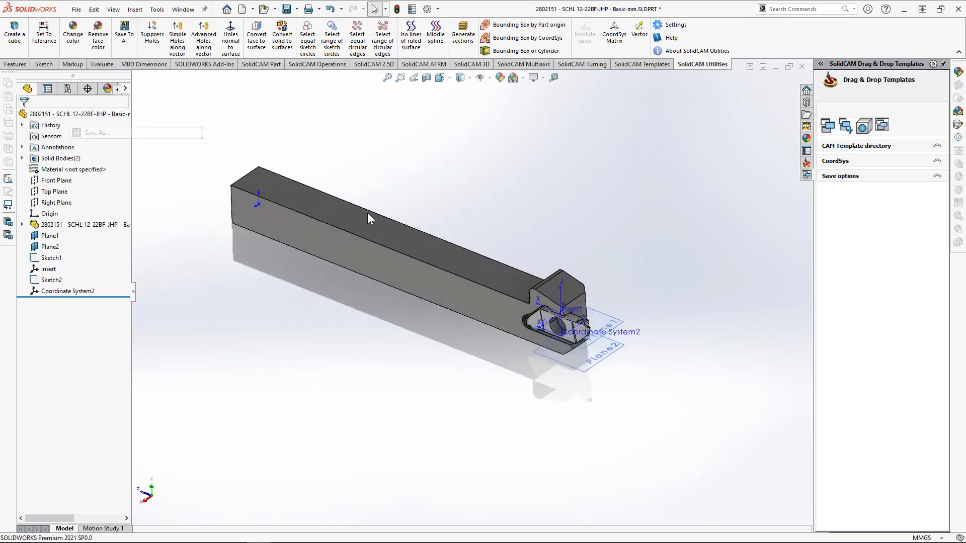
pyautogui.moveTo(297, 259); pyautogui.dragTo(349, 108)
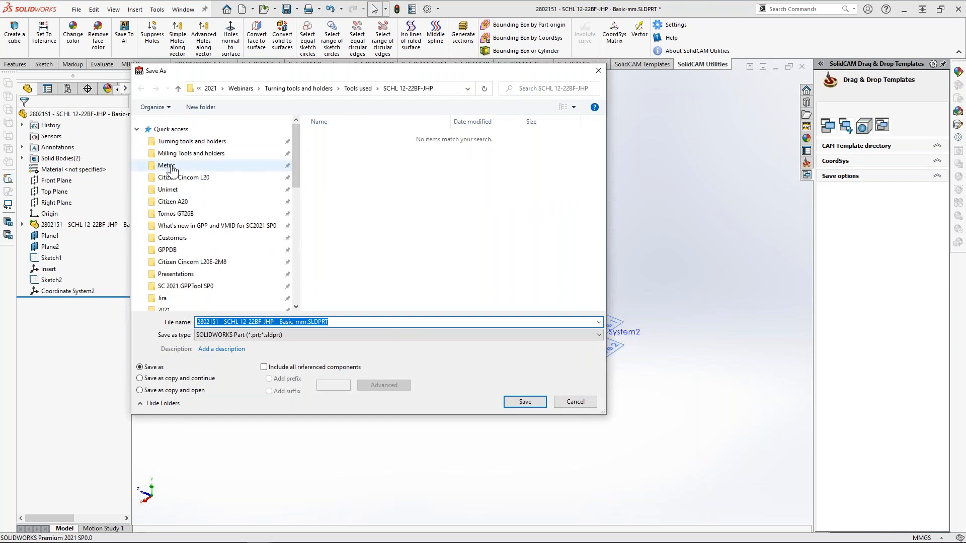
pyautogui.click(176, 141)
pyautogui.click(167, 166)
pyautogui.scroll(-3, 347, 252)
pyautogui.doubleClick(338, 253)
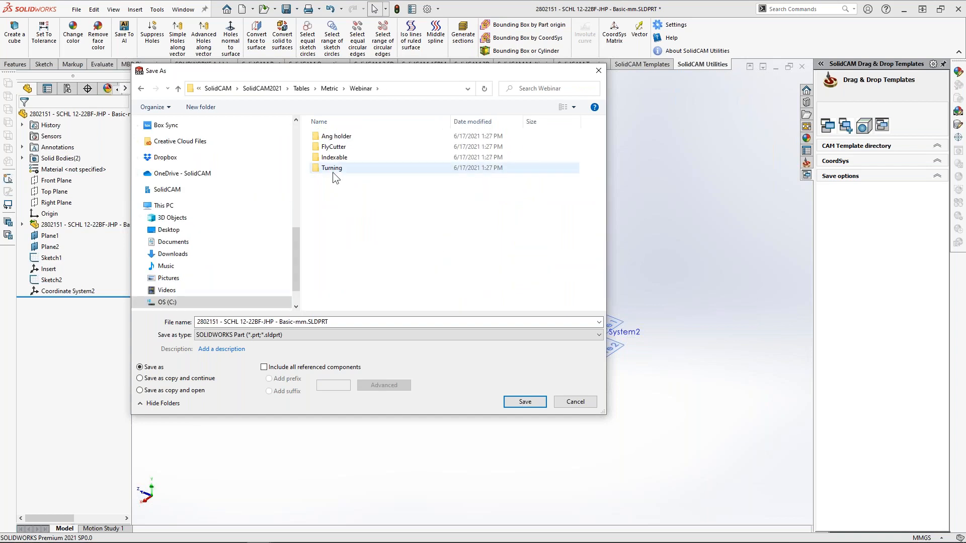
pyautogui.doubleClick(333, 171)
pyautogui.doubleClick(337, 179)
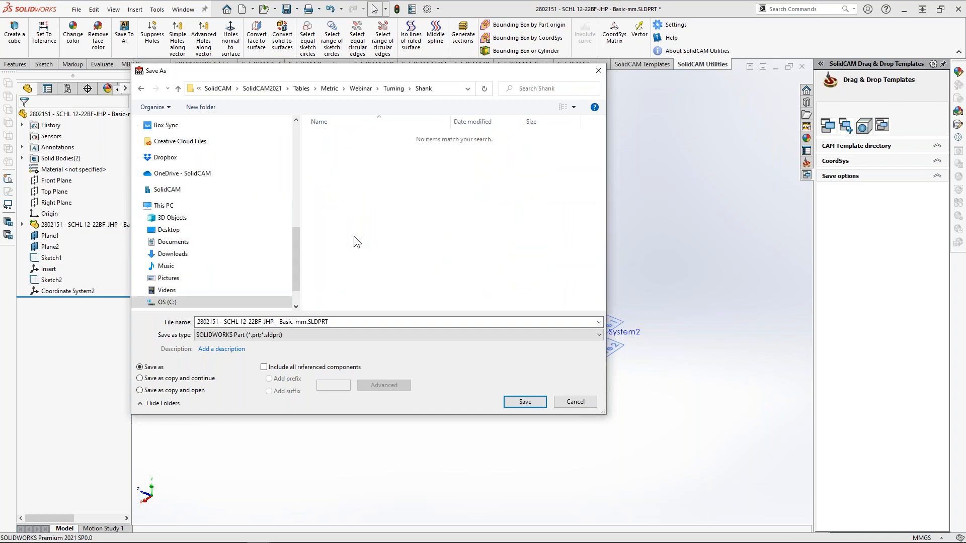
pyautogui.moveTo(390, 68); pyautogui.dragTo(375, 134)
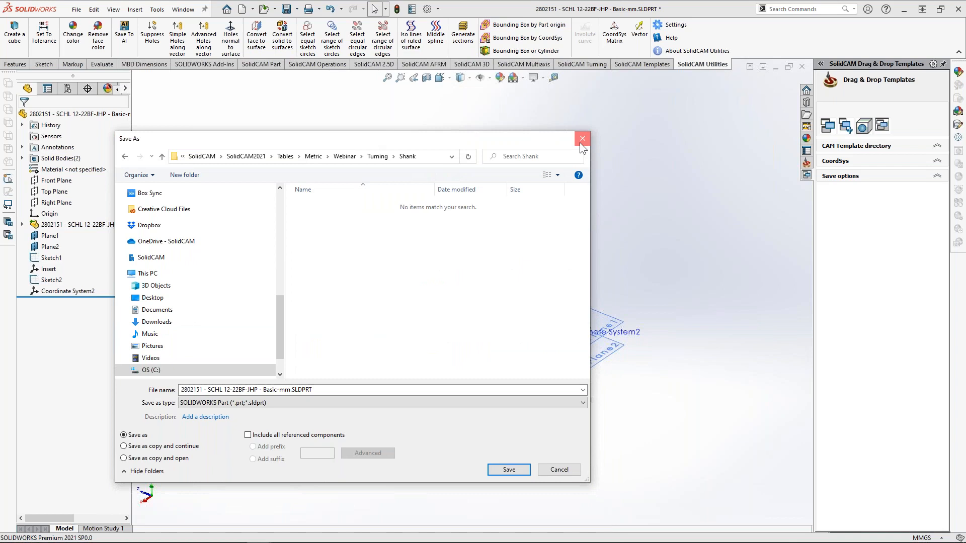
pyautogui.click(580, 141)
# - Start saving the displayed holder under a new name and browse to the Metric, Webinar, Turning, Shank folder
pyautogui.click(77, 9)
pyautogui.click(94, 141)
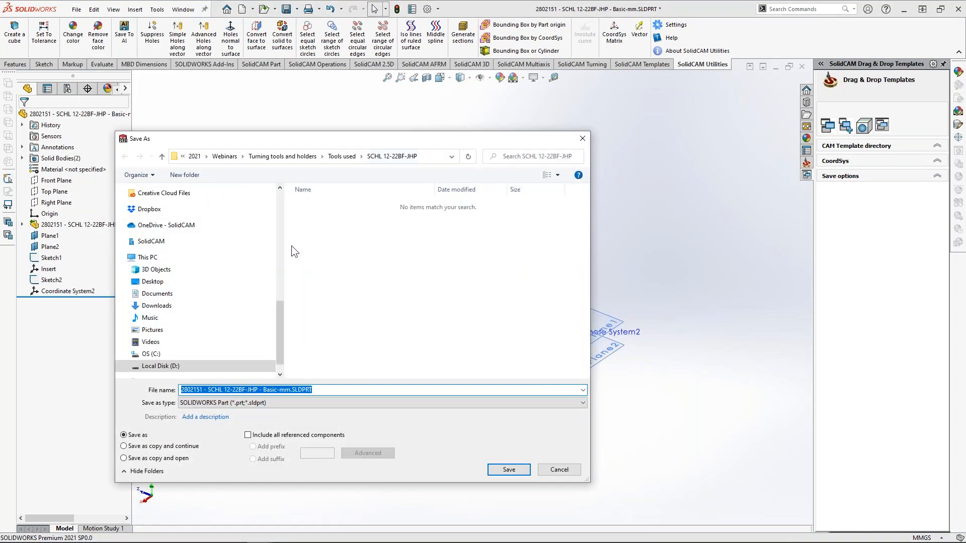
pyautogui.moveTo(279, 312); pyautogui.dragTo(279, 201)
pyautogui.click(151, 233)
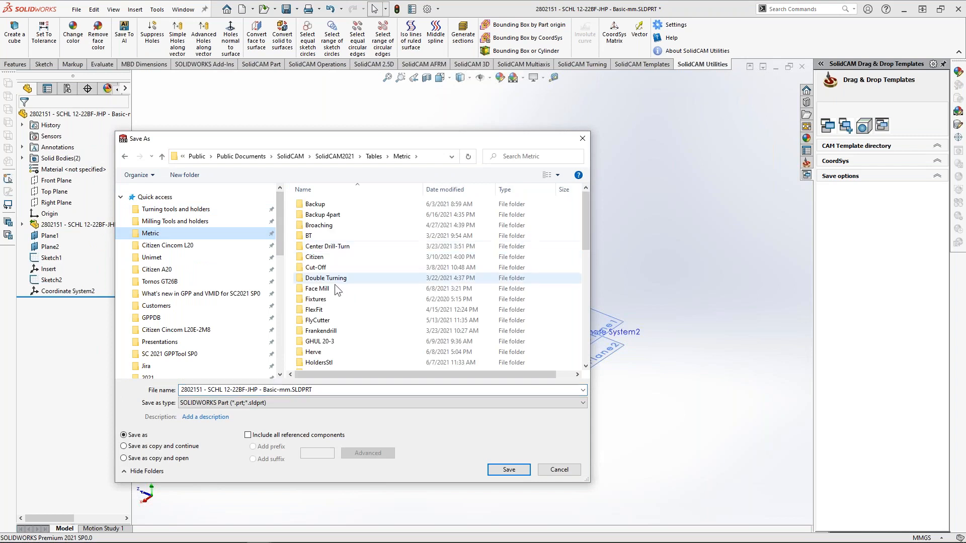
pyautogui.scroll(-10, 334, 264)
pyautogui.doubleClick(317, 343)
pyautogui.doubleClick(321, 235)
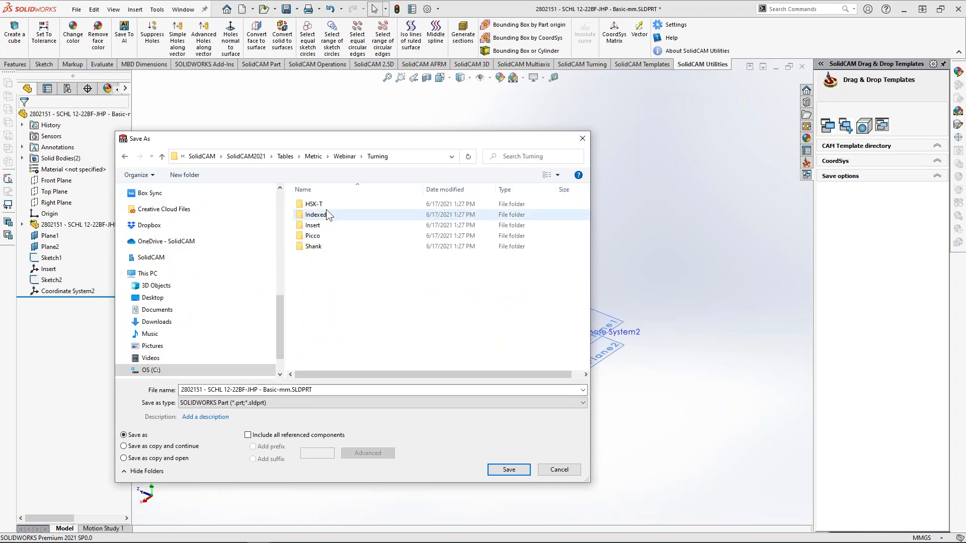
pyautogui.click(316, 248)
pyautogui.doubleClick(321, 246)
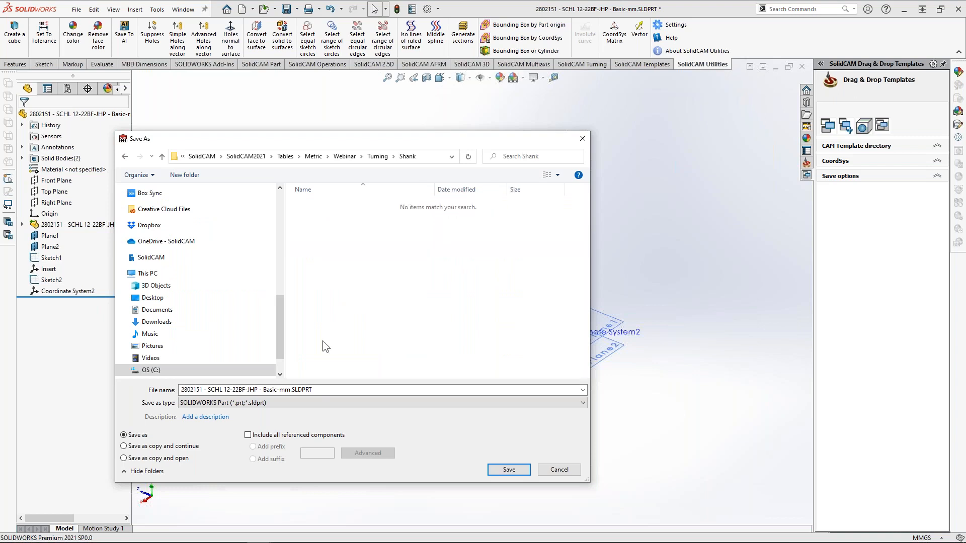
# - Name the holder file SCHL 12-22BF-JHP and choose STL as the file format
pyautogui.moveTo(208, 391); pyautogui.dragTo(149, 392)
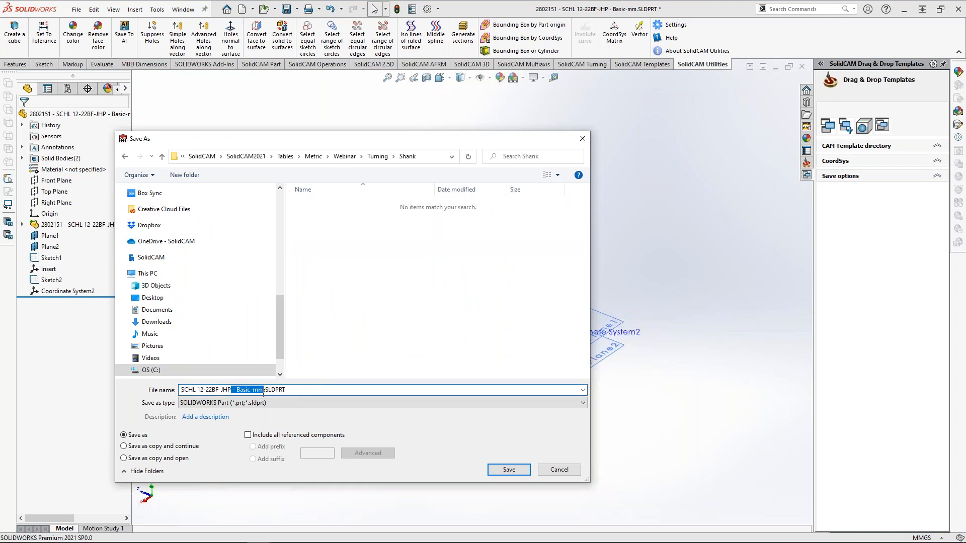
pyautogui.click(274, 402)
pyautogui.click(343, 396)
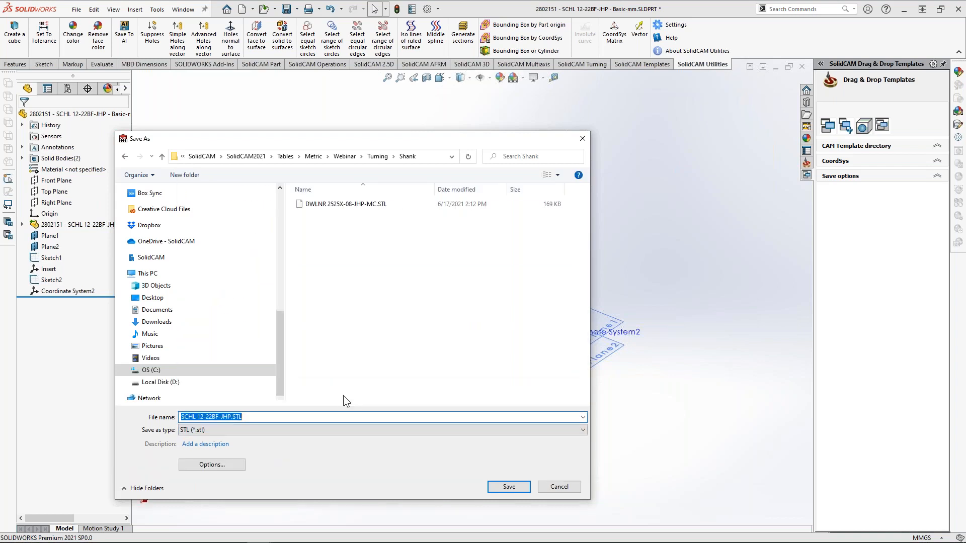
# - Export the holder as an STL with coarse resolution and the default output coordinate system
pyautogui.click(235, 463)
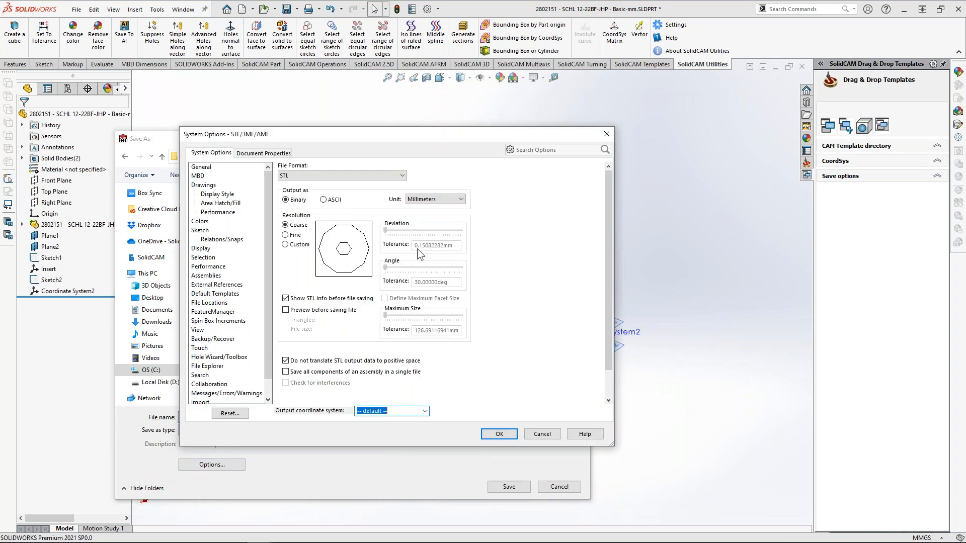
pyautogui.click(425, 411)
pyautogui.click(496, 435)
pyautogui.moveTo(454, 140); pyautogui.dragTo(343, 91)
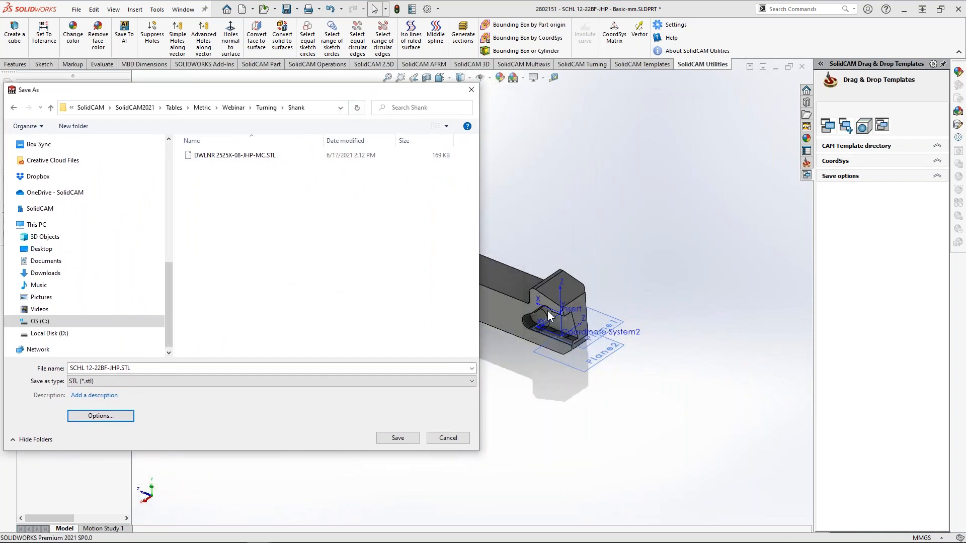
pyautogui.click(385, 439)
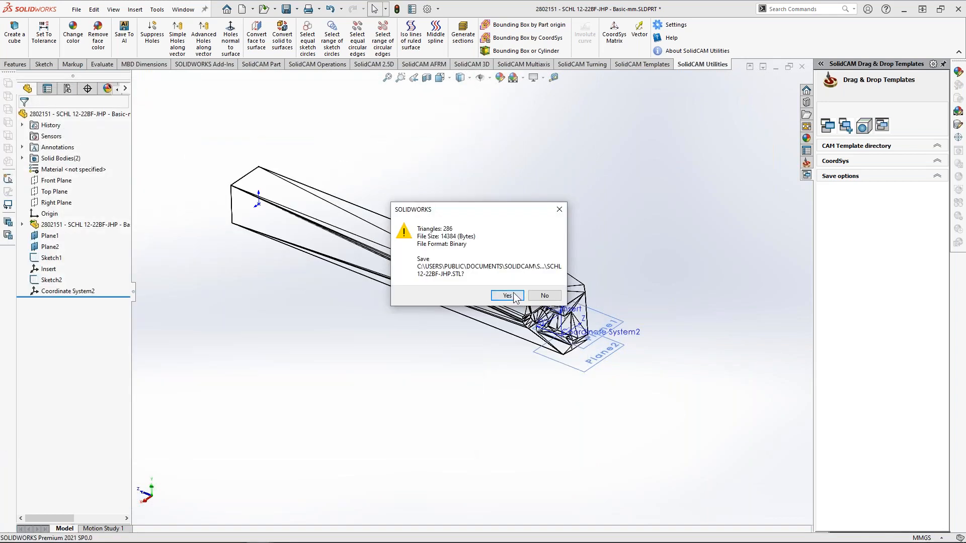
pyautogui.click(507, 296)
# - Examine the holder's insert pocket and the nearby coordinate systems from several angles
pyautogui.scroll(-4, 433, 282)
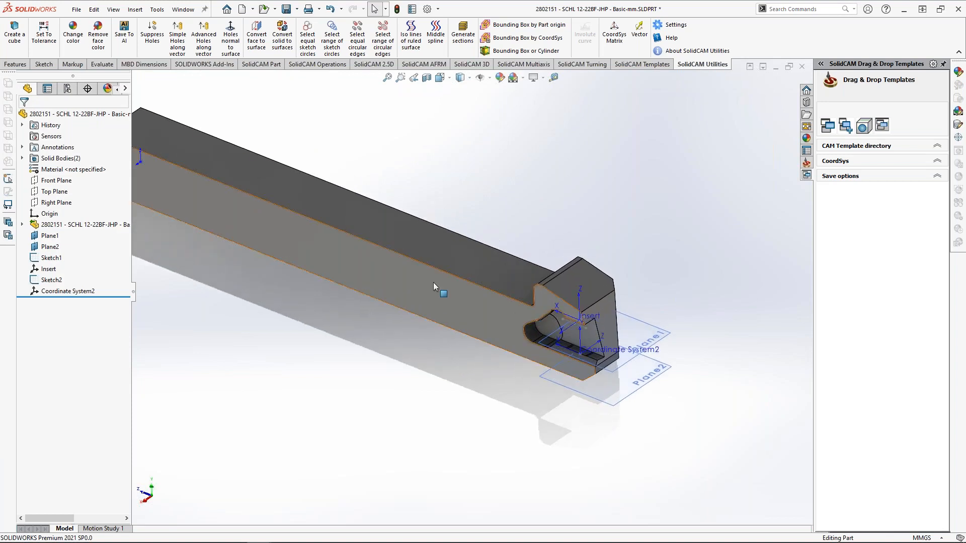
pyautogui.moveTo(506, 319); pyautogui.dragTo(524, 328, button='middle')
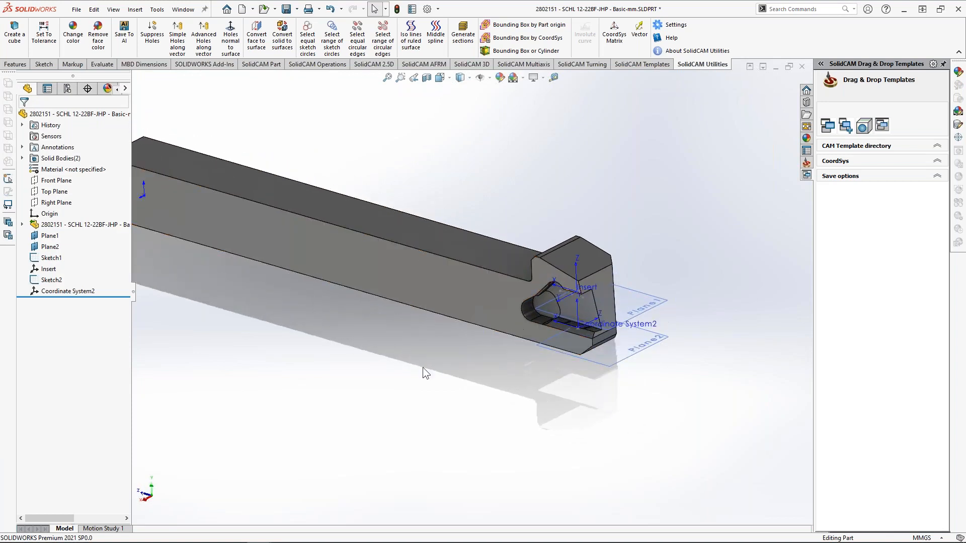
pyautogui.scroll(2, 459, 368)
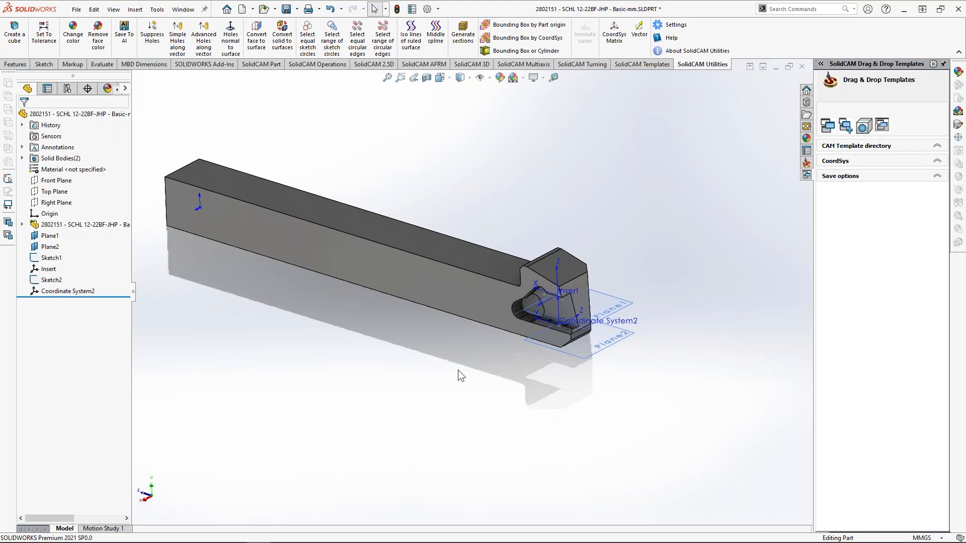
pyautogui.scroll(-2, 511, 313)
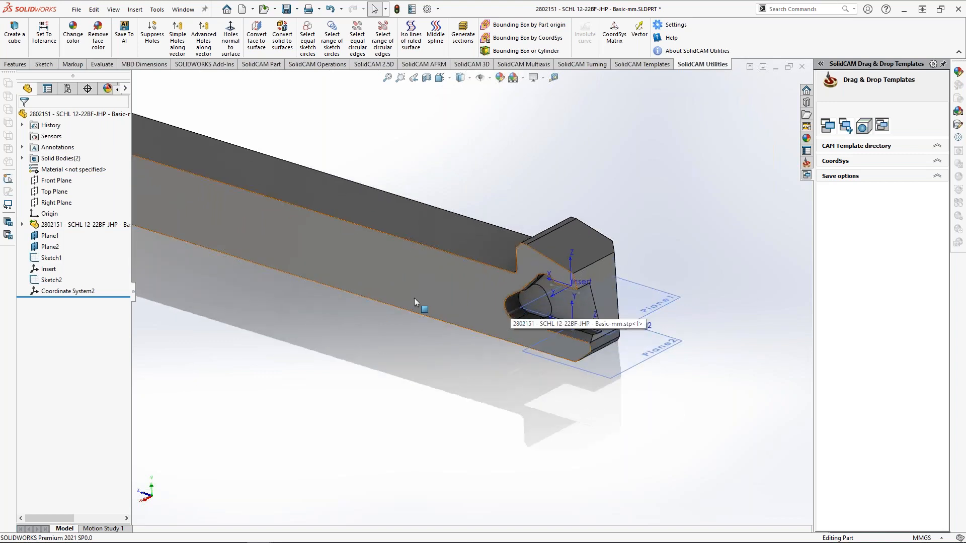
pyautogui.scroll(2, 414, 298)
pyautogui.keyDown('ctrl'); pyautogui.moveTo(427, 291); pyautogui.dragTo(448, 292, button='middle'); pyautogui.keyUp('ctrl')
pyautogui.scroll(-4, 521, 267)
pyautogui.moveTo(522, 267); pyautogui.dragTo(554, 276, button='middle')
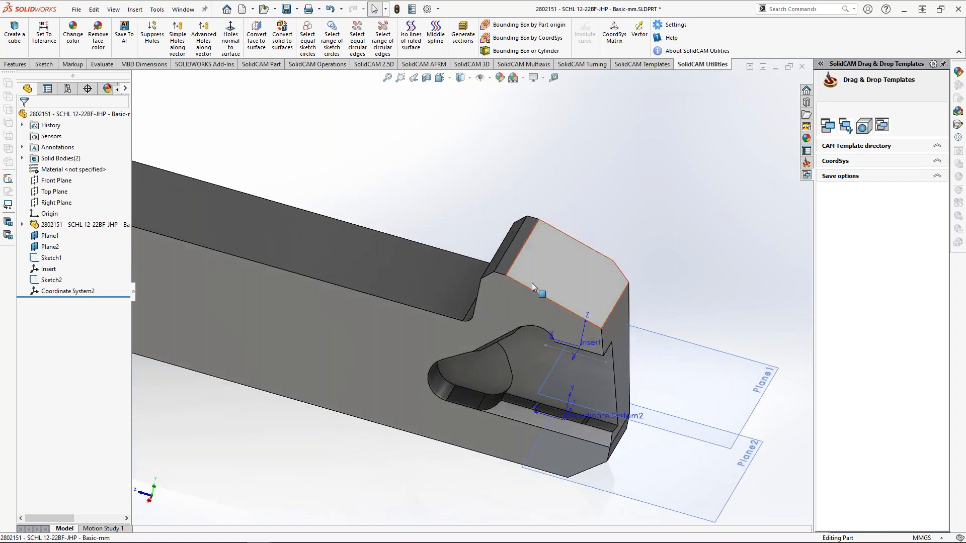
pyautogui.scroll(4, 458, 302)
pyautogui.keyDown('ctrl'); pyautogui.moveTo(459, 302); pyautogui.dragTo(528, 293, button='middle'); pyautogui.keyUp('ctrl')
pyautogui.scroll(3, 527, 293)
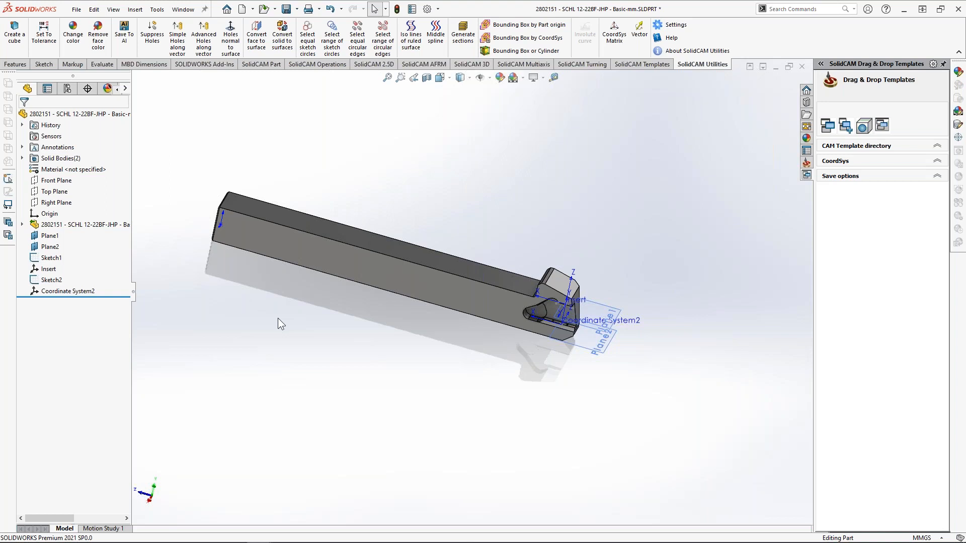
# - Show the insert body and hide the holder body
pyautogui.click(21, 224)
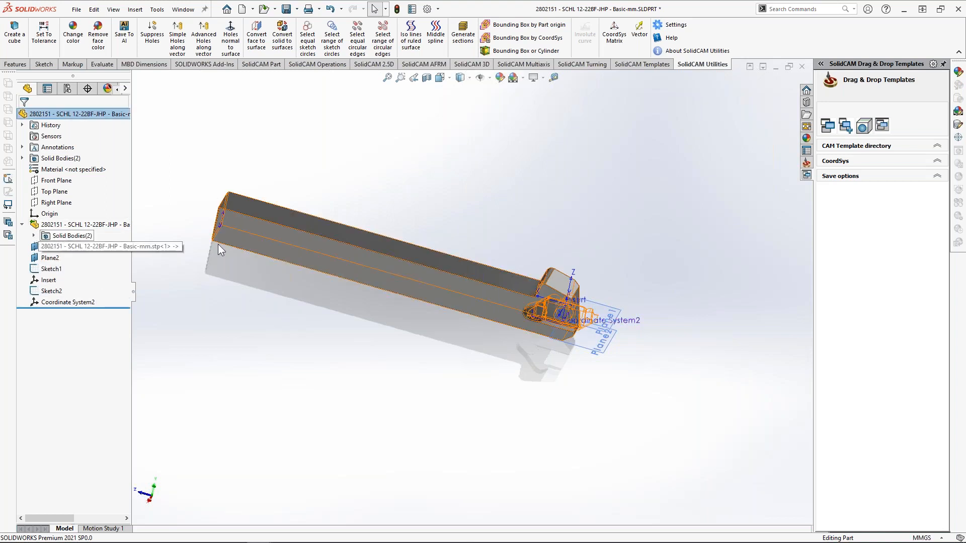
pyautogui.press('Tab')
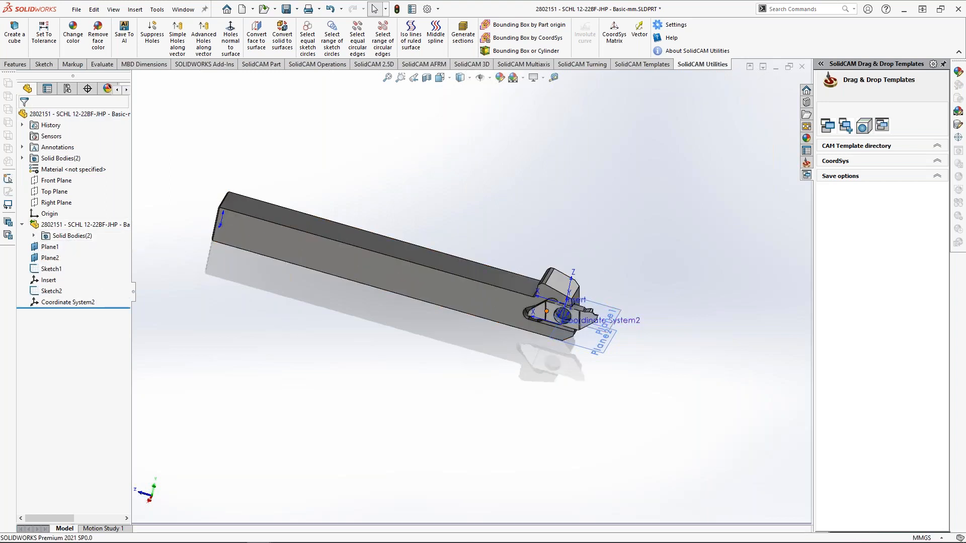
pyautogui.moveTo(503, 302); pyautogui.dragTo(526, 292, button='middle')
# - Start saving the displayed insert under a new name in the Turning, Insert folder
pyautogui.click(76, 9)
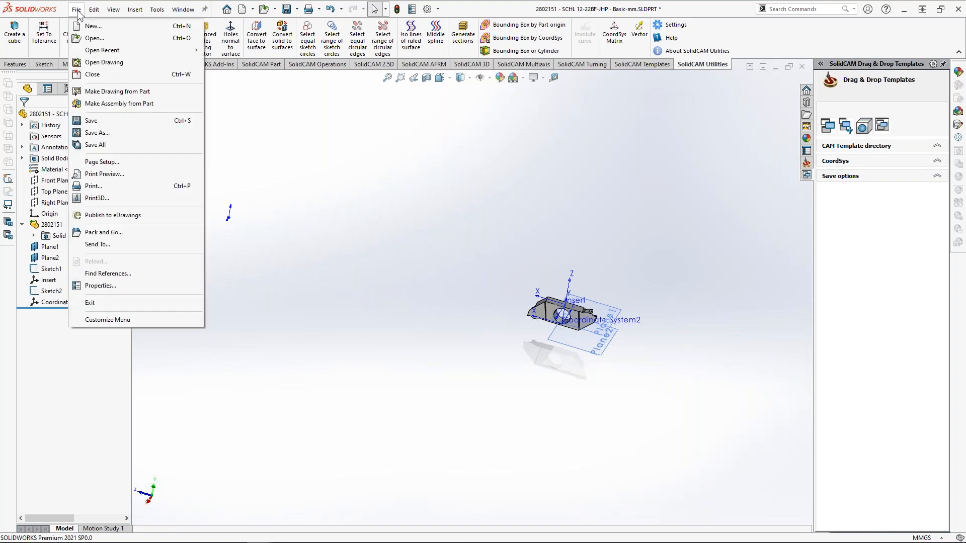
pyautogui.click(95, 133)
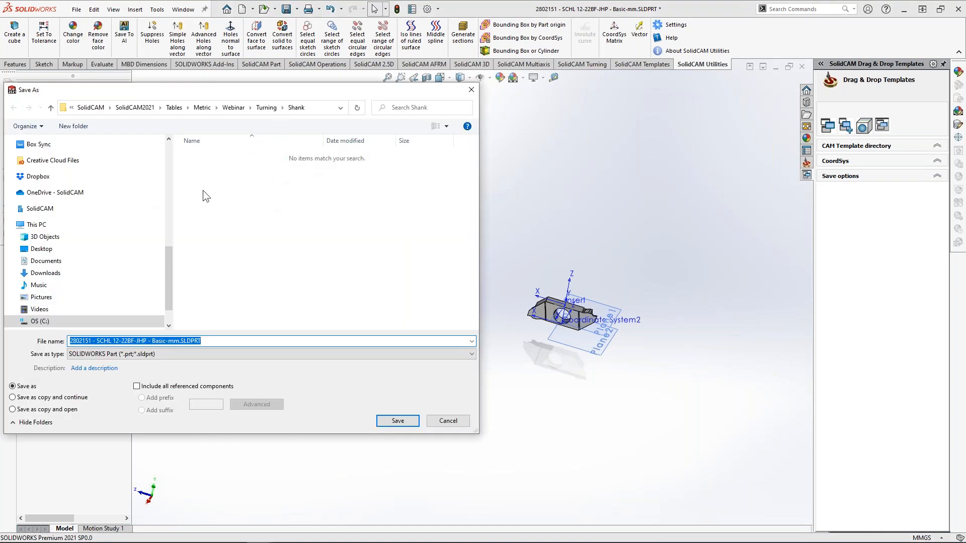
pyautogui.click(267, 108)
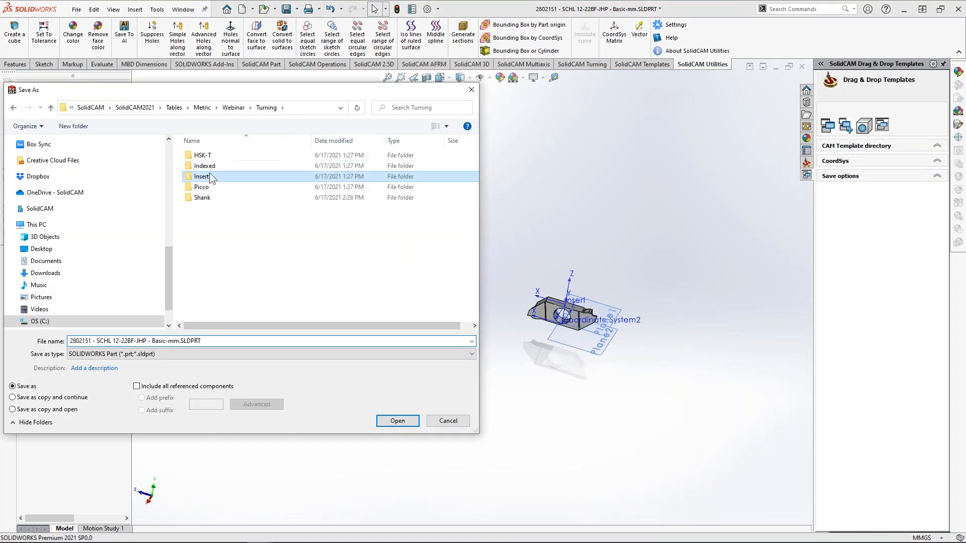
pyautogui.doubleClick(206, 176)
# - Name the insert file SCHL 12-22BF-JHP-0_5 and choose STL as the file format
pyautogui.moveTo(148, 341); pyautogui.dragTo(172, 343)
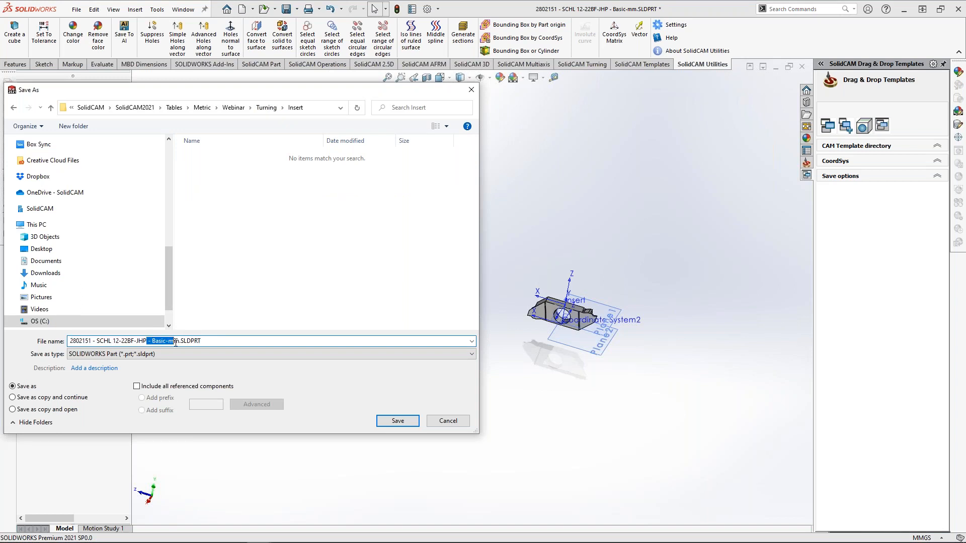
pyautogui.press('BackSpace')
pyautogui.moveTo(98, 342); pyautogui.dragTo(69, 342)
pyautogui.press('BackSpace')
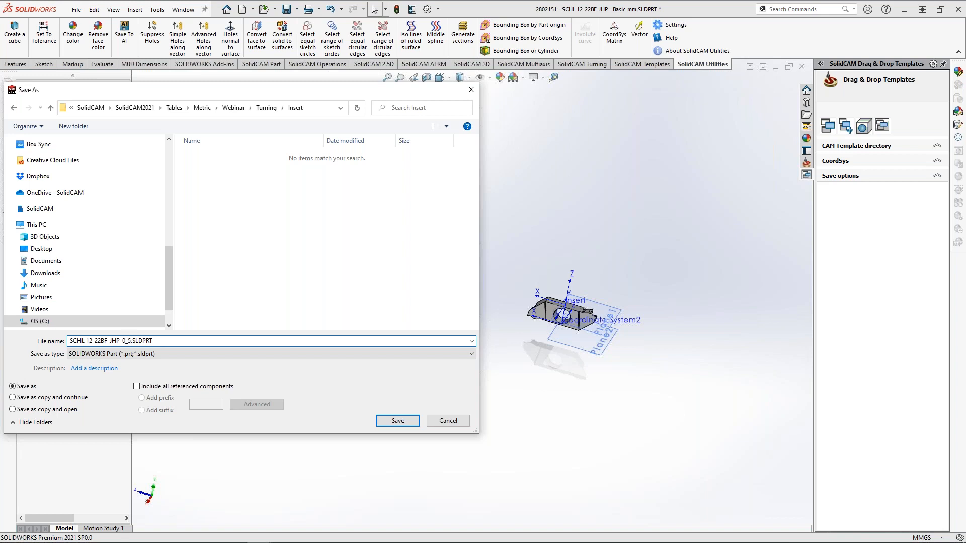
pyautogui.click(131, 356)
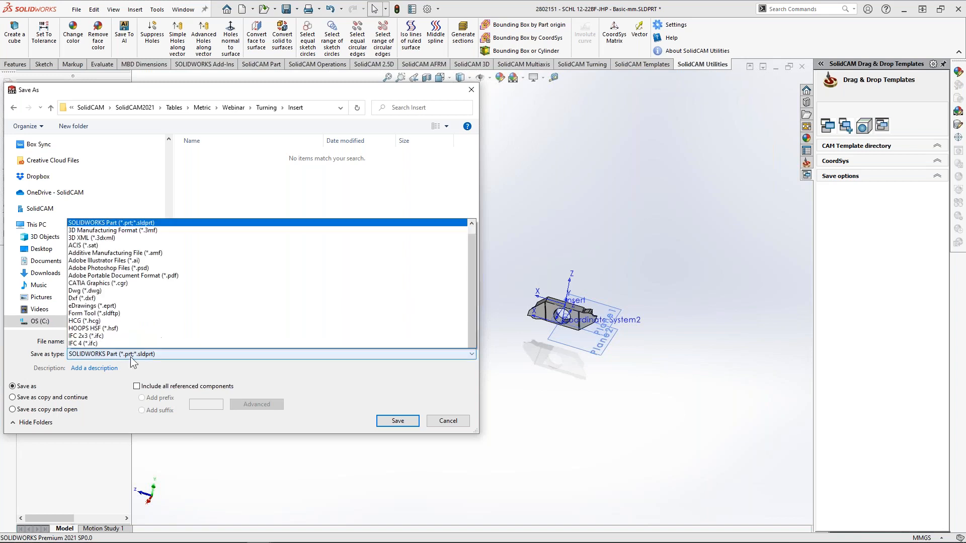
pyautogui.click(99, 337)
# - Export the insert as an STL with fine resolution and Insert as the output coordinate system
pyautogui.click(126, 415)
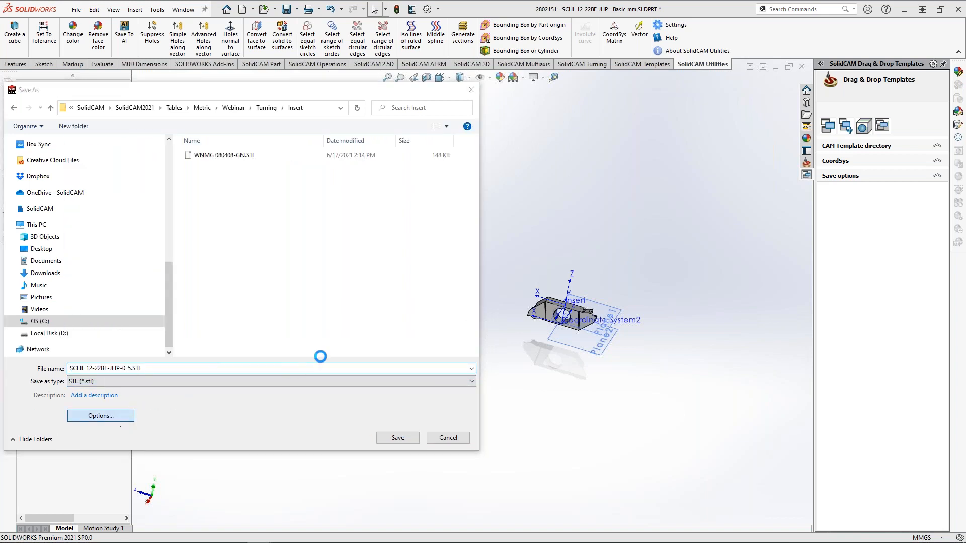
pyautogui.click(295, 235)
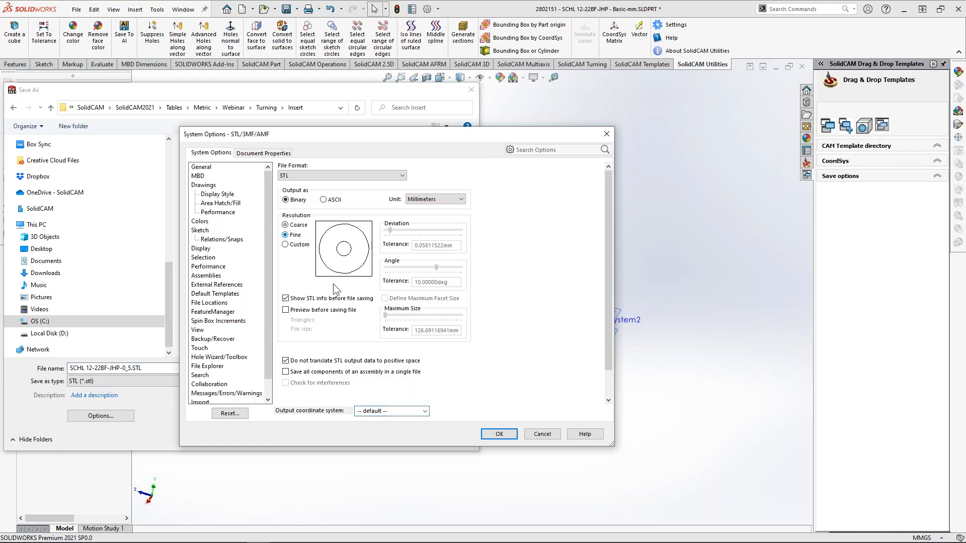
pyautogui.click(423, 409)
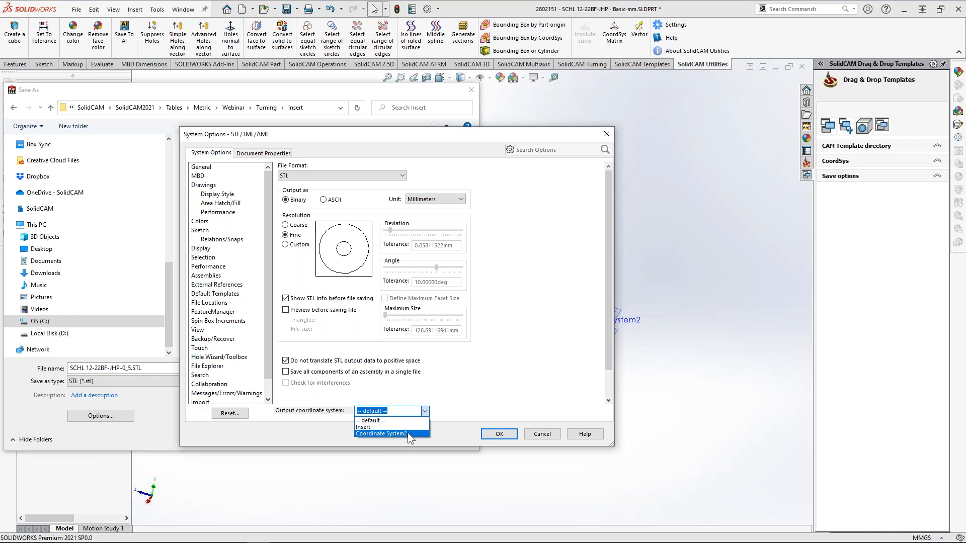
pyautogui.click(407, 426)
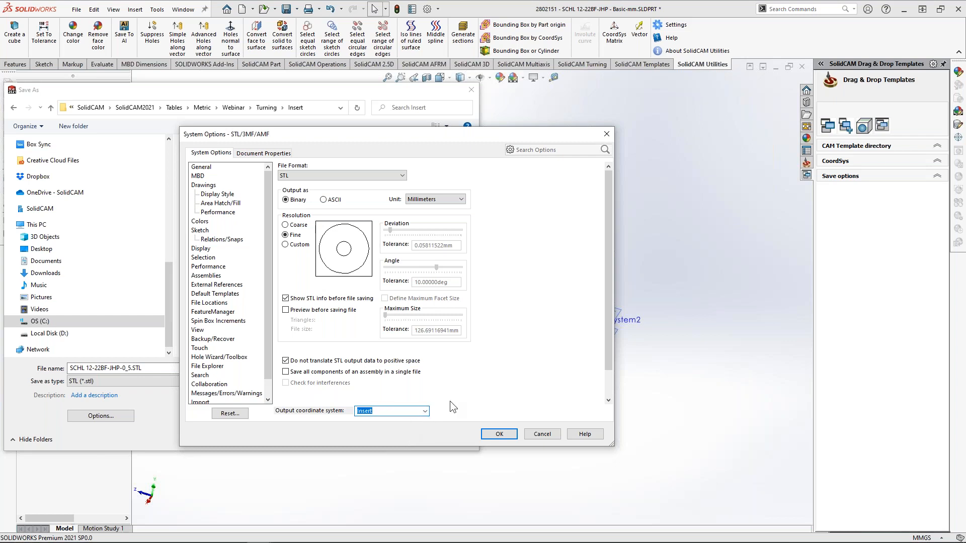
pyautogui.click(499, 433)
pyautogui.click(397, 438)
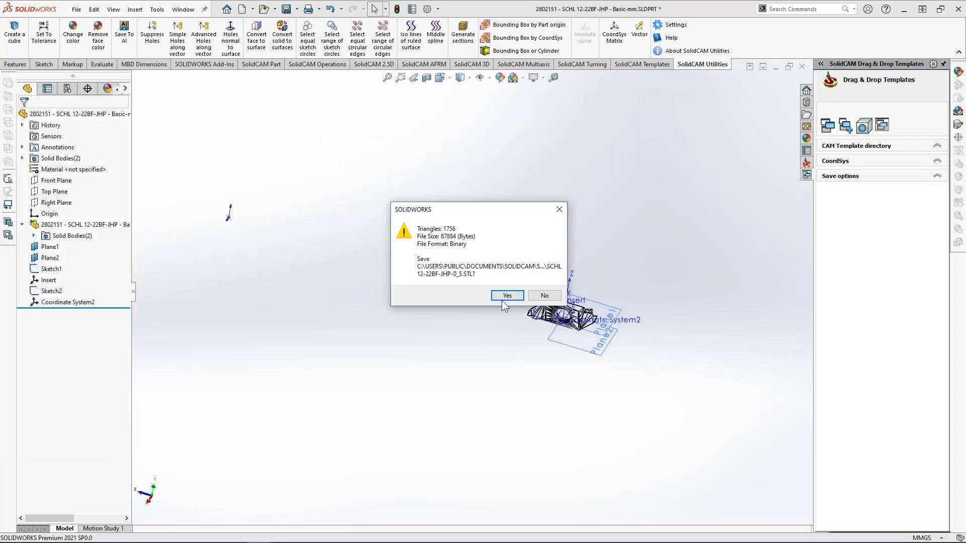
pyautogui.click(507, 295)
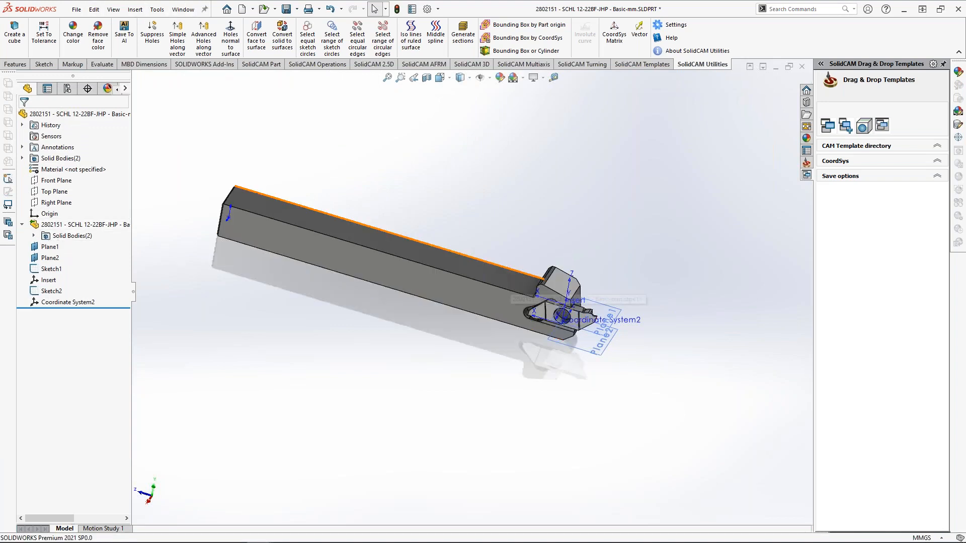
# - Rename Coordinate System2 at the holder's insert seat as Joint
pyautogui.moveTo(548, 312); pyautogui.dragTo(429, 334, button='middle')
pyautogui.scroll(-2, 430, 336)
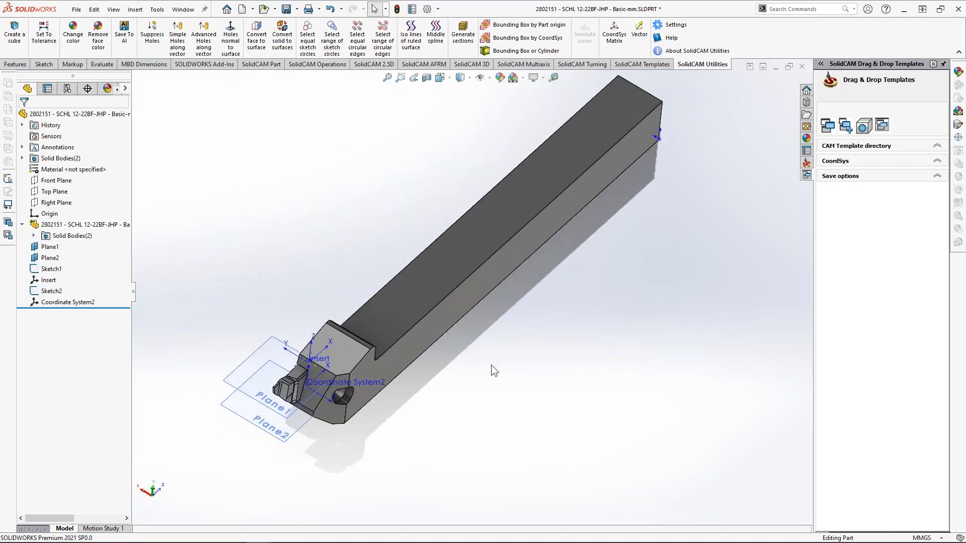
pyautogui.moveTo(491, 365); pyautogui.dragTo(470, 352, button='middle')
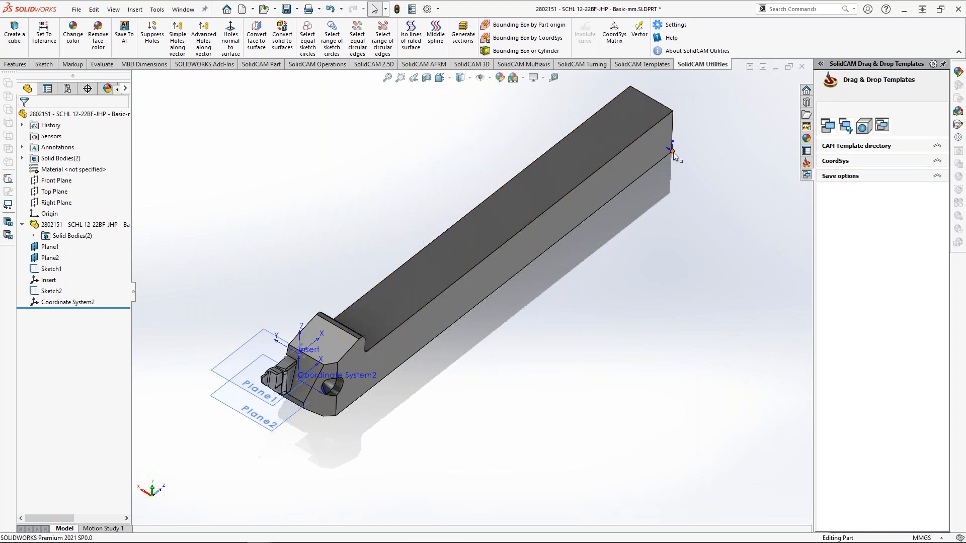
pyautogui.click(320, 389)
pyautogui.press('F2')
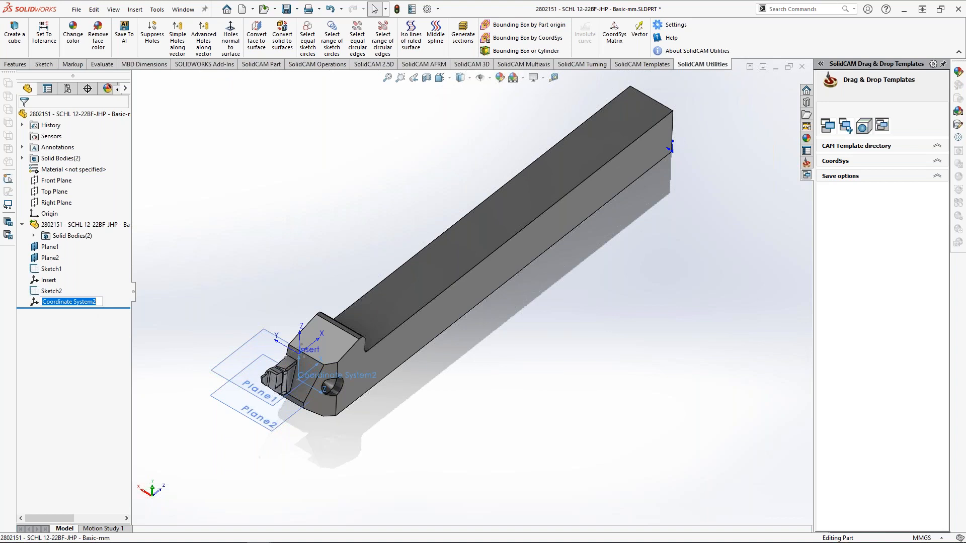
pyautogui.write('Joint')
pyautogui.press('Return')
pyautogui.click(397, 177)
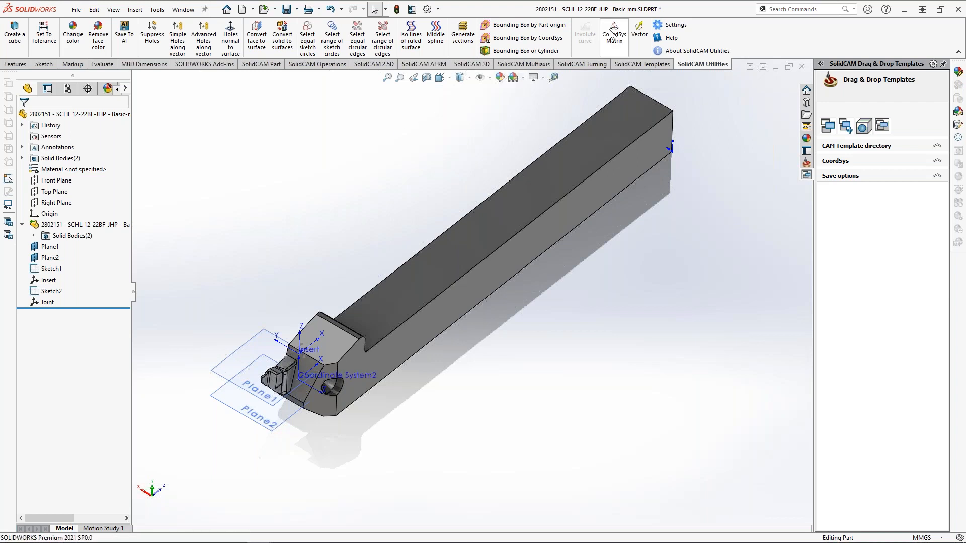
# - Determine the Joint coordinate system's shifts and angles with CoordSys Matrix and capture a screenshot of the result
pyautogui.click(47, 302)
pyautogui.click(613, 36)
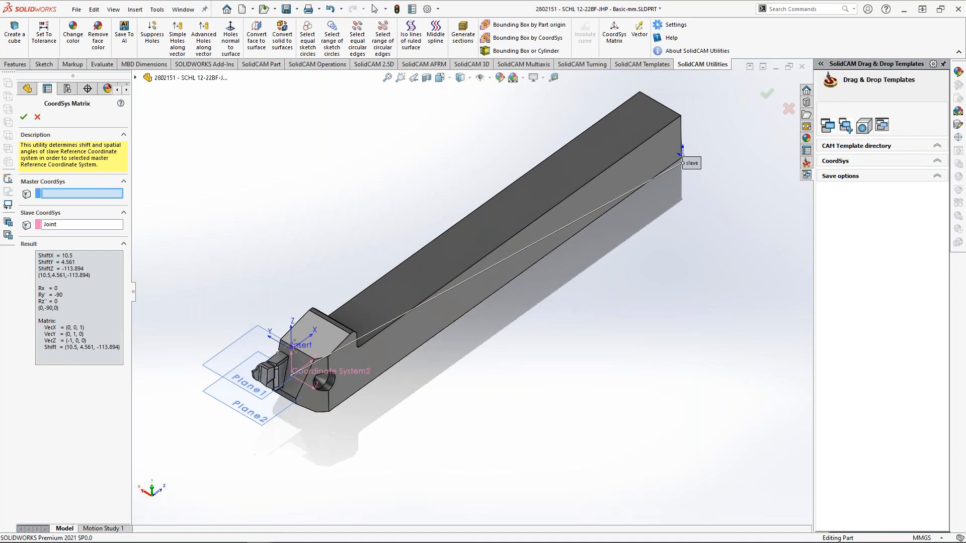
pyautogui.press('ctrl+Print')
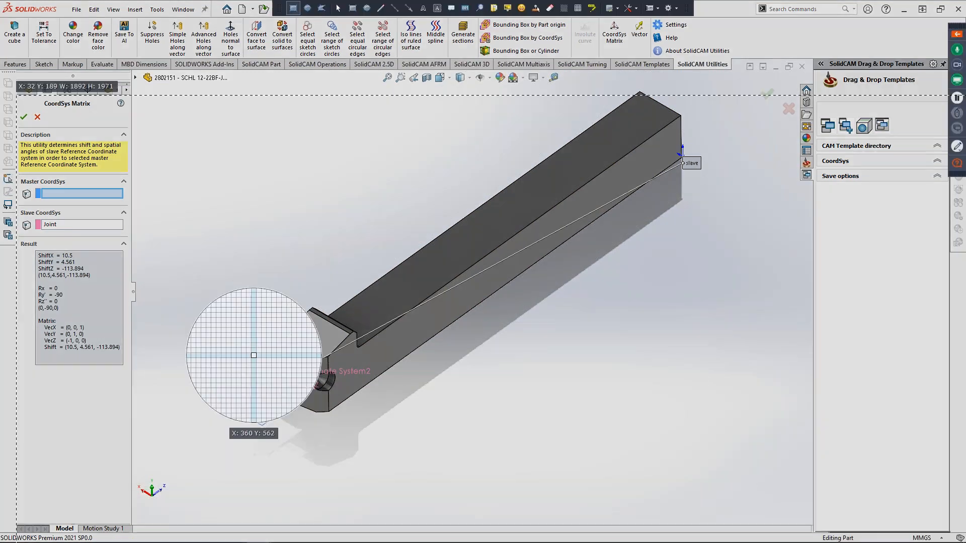
pyautogui.moveTo(18, 240); pyautogui.dragTo(128, 378)
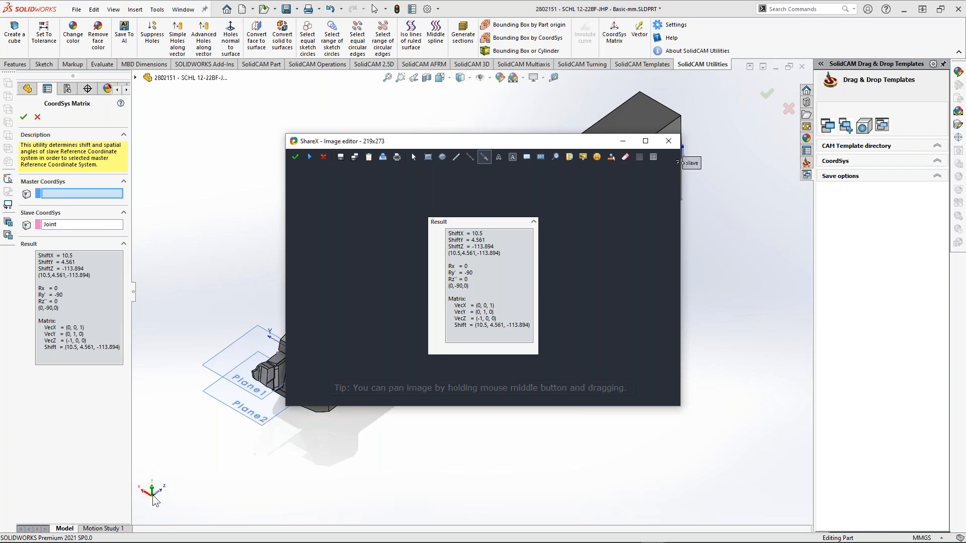
pyautogui.press('Escape')
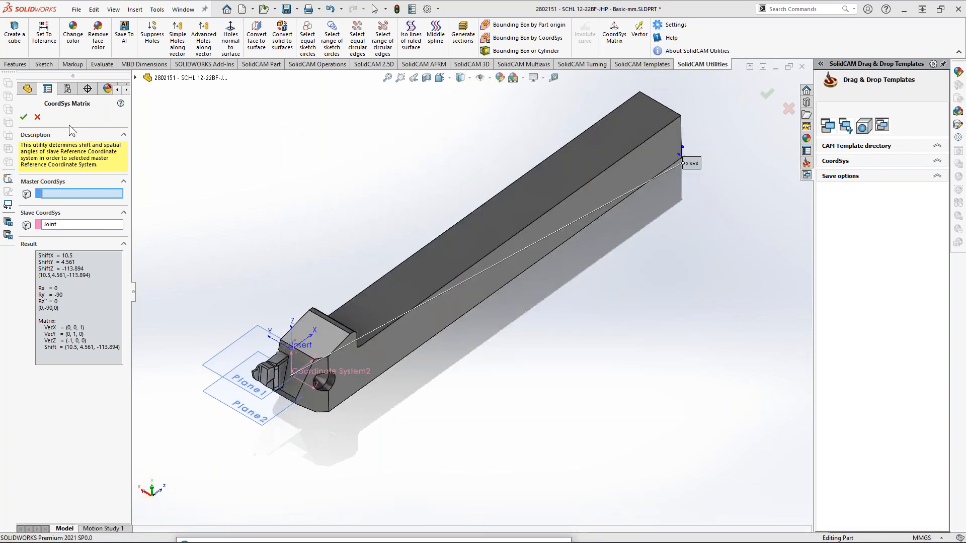
pyautogui.click(38, 117)
# - Switch to the NTX2000-TESTPART assembly and open the Webinar.tlv library from the Metric tables folder in the ToolKit
pyautogui.click(184, 9)
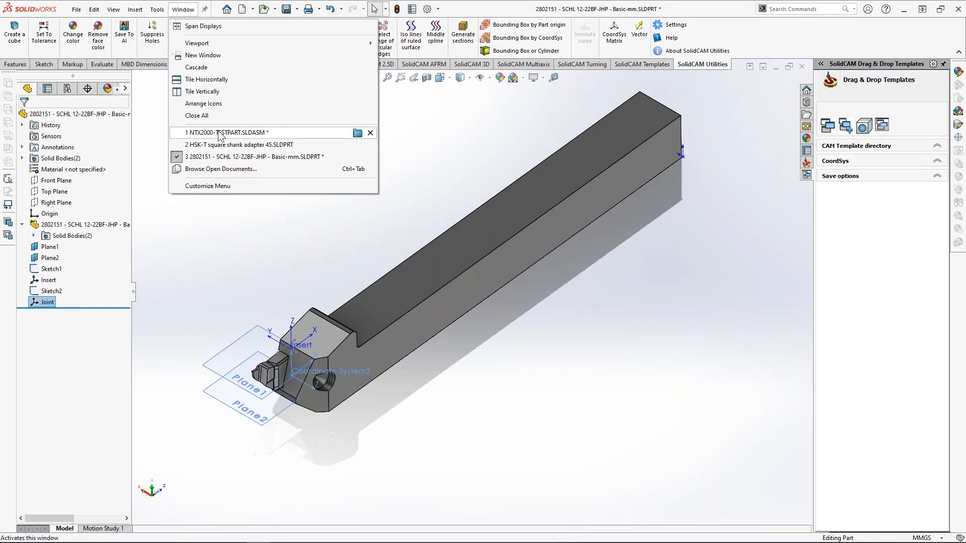
pyautogui.click(221, 134)
pyautogui.rightClick(40, 193)
pyautogui.moveTo(75, 209)
pyautogui.click(151, 209)
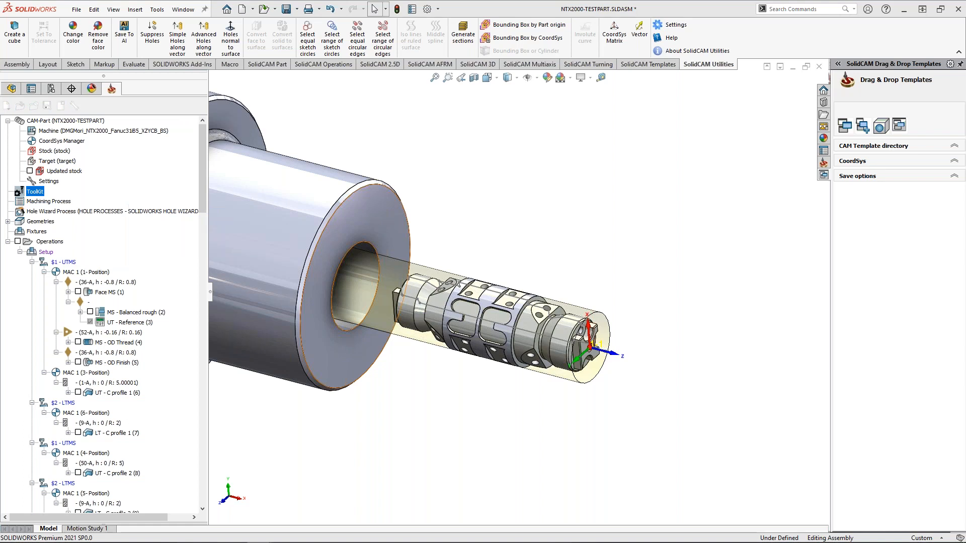
pyautogui.scroll(-10, 363, 252)
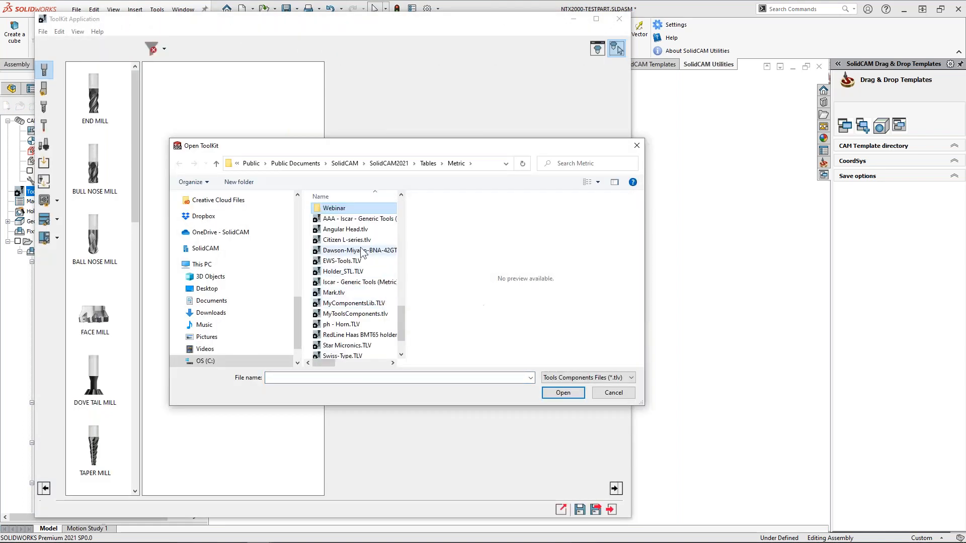
pyautogui.scroll(-1, 357, 342)
pyautogui.doubleClick(355, 353)
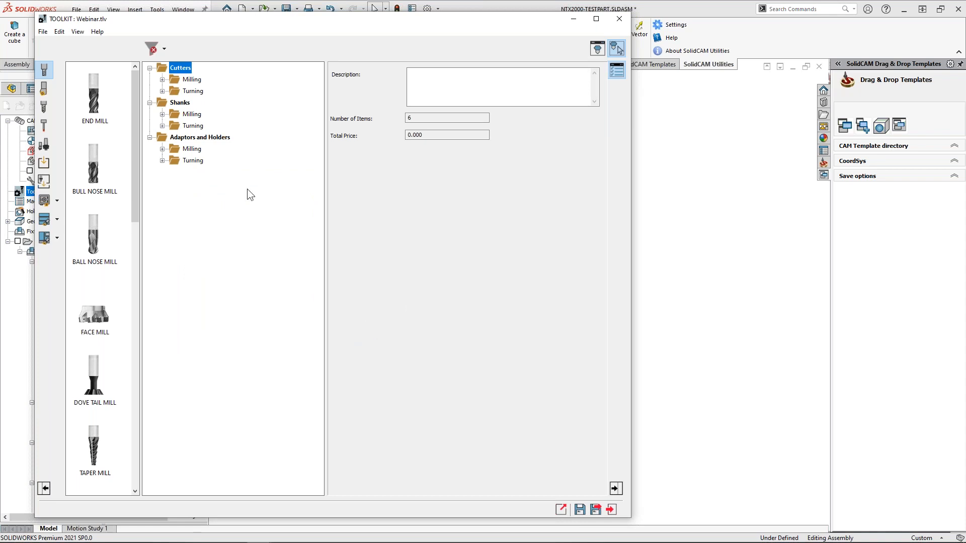
# - Expand the Turning folder under Shanks and choose Square Shank as the component type to add
pyautogui.doubleClick(194, 127)
pyautogui.rightClick(194, 131)
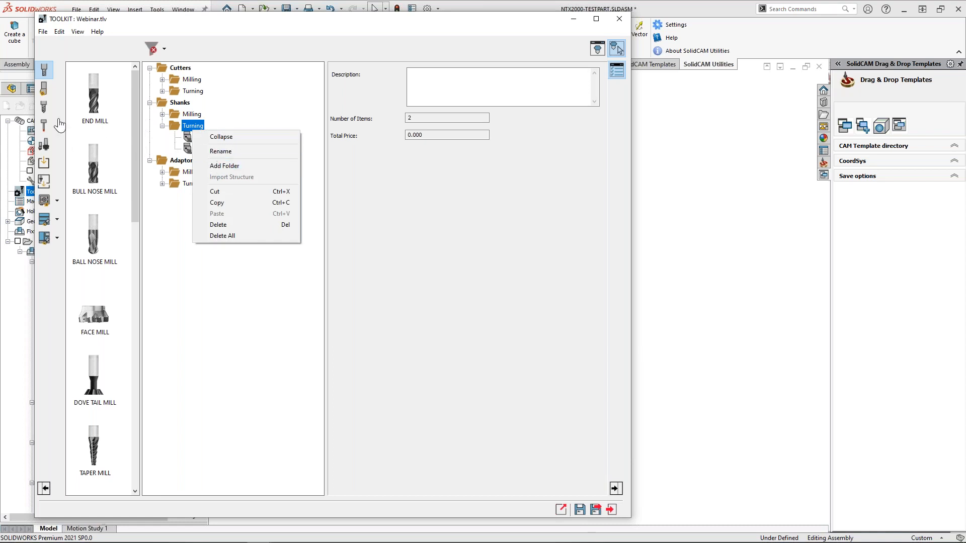
pyautogui.click(44, 144)
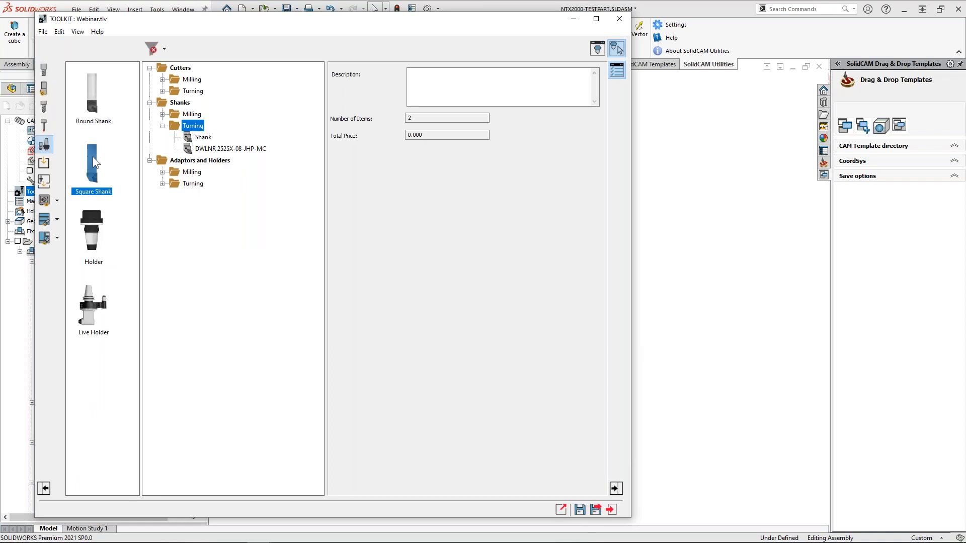
pyautogui.click(93, 162)
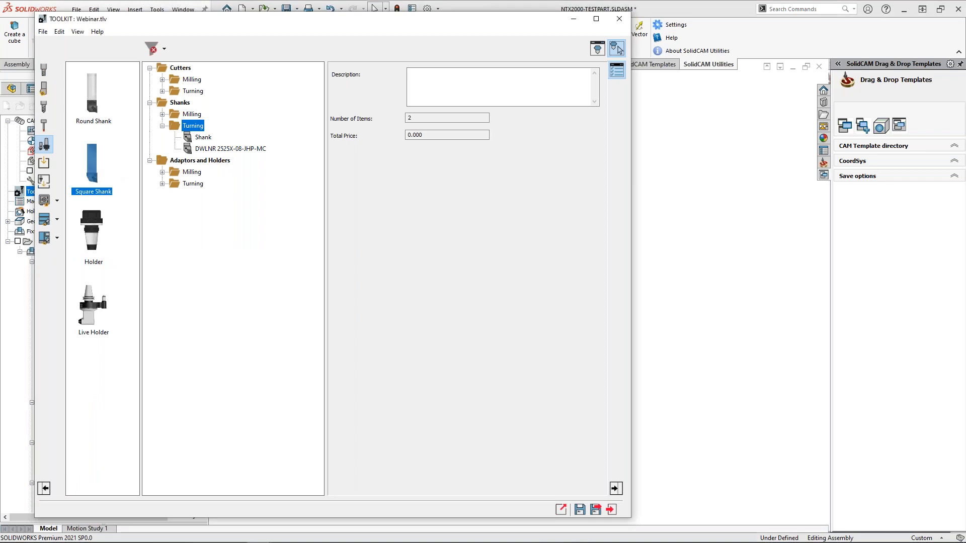
# - Add a square shank to the Turning shanks folder and set its shape type to 3D Model
pyautogui.moveTo(94, 162); pyautogui.dragTo(193, 126)
pyautogui.click(473, 86)
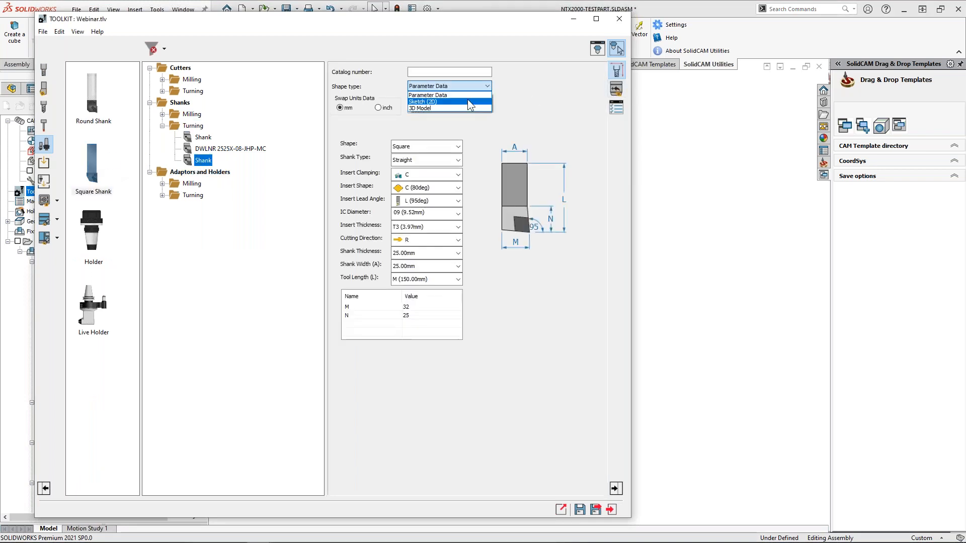
pyautogui.click(465, 108)
# - Load SCHL 12-22BF-JHP.STL from Webinar\Turning\Shank as the shank's shape file and rename the shank SCHL 12-22BF-JHP
pyautogui.click(501, 124)
pyautogui.scroll(-15, 405, 221)
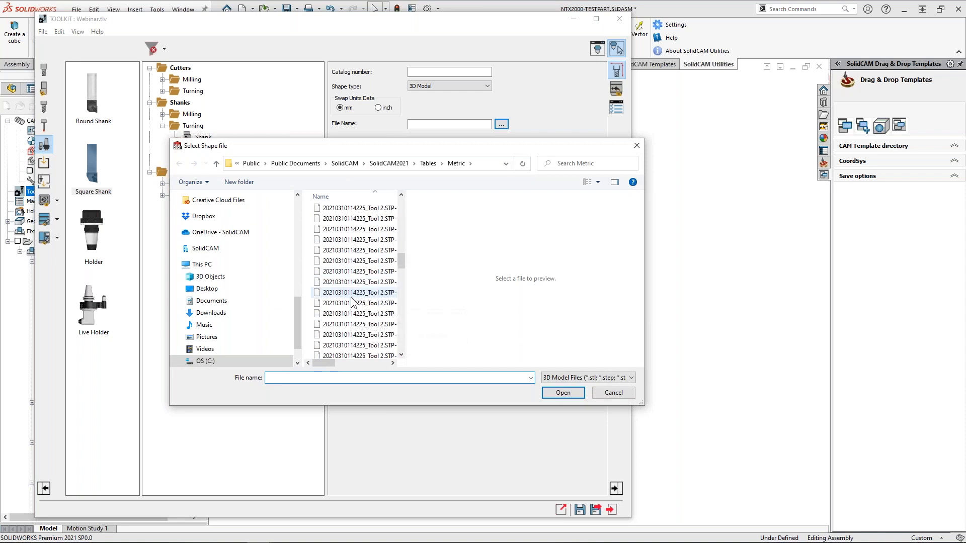
pyautogui.scroll(10, 351, 302)
pyautogui.click(334, 334)
pyautogui.doubleClick(339, 341)
pyautogui.doubleClick(334, 243)
pyautogui.doubleClick(340, 256)
pyautogui.click(359, 223)
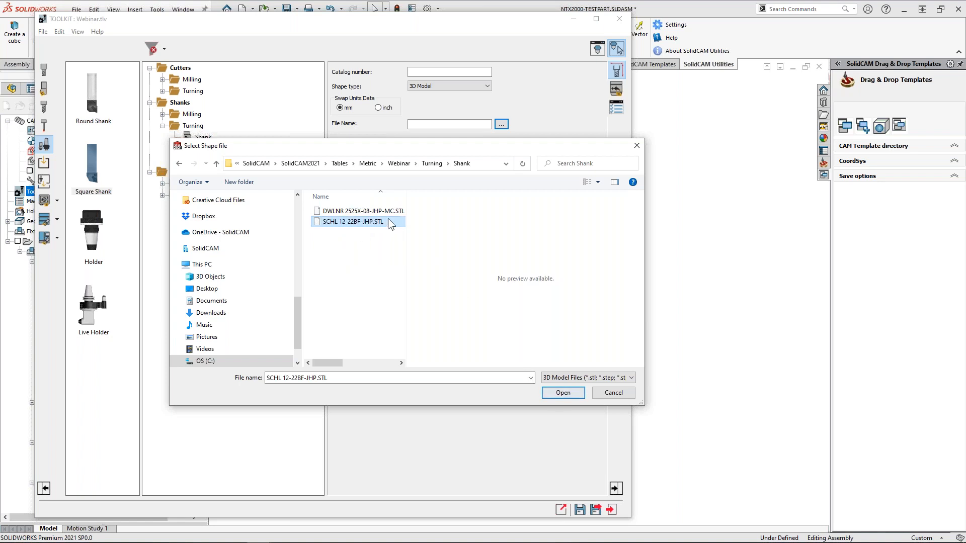
pyautogui.click(563, 393)
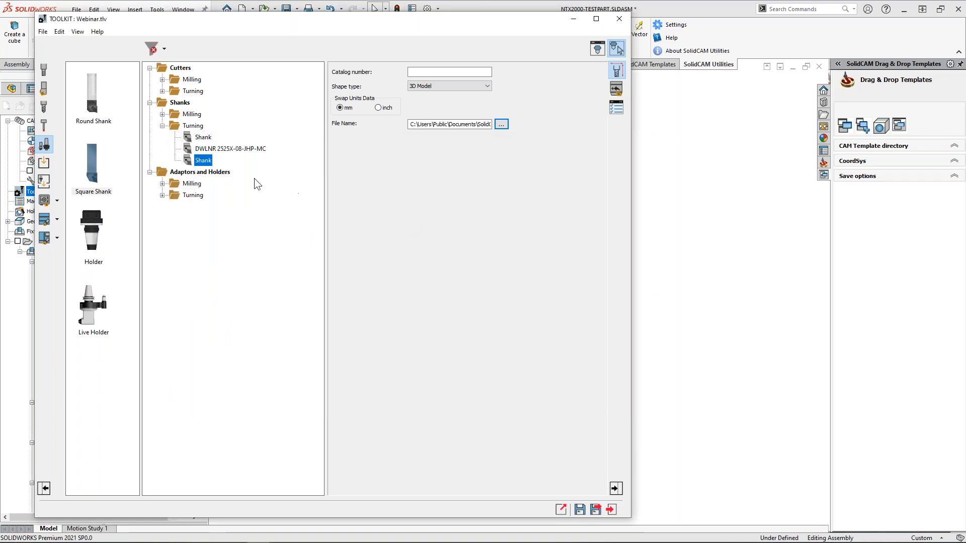
pyautogui.rightClick(203, 160)
pyautogui.click(221, 183)
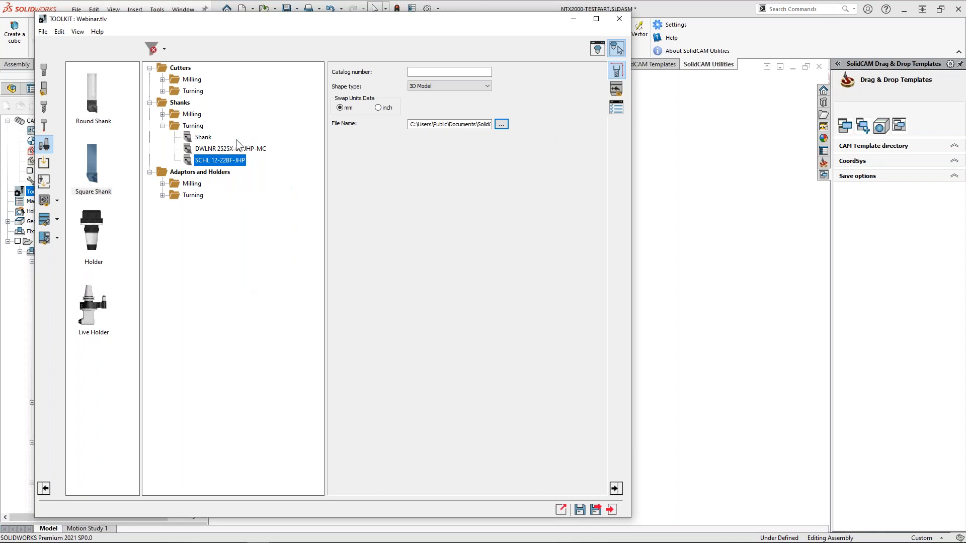
# - Add a Groove insert to the Turning cutters folder and set its shape type to 3D Model
pyautogui.click(162, 91)
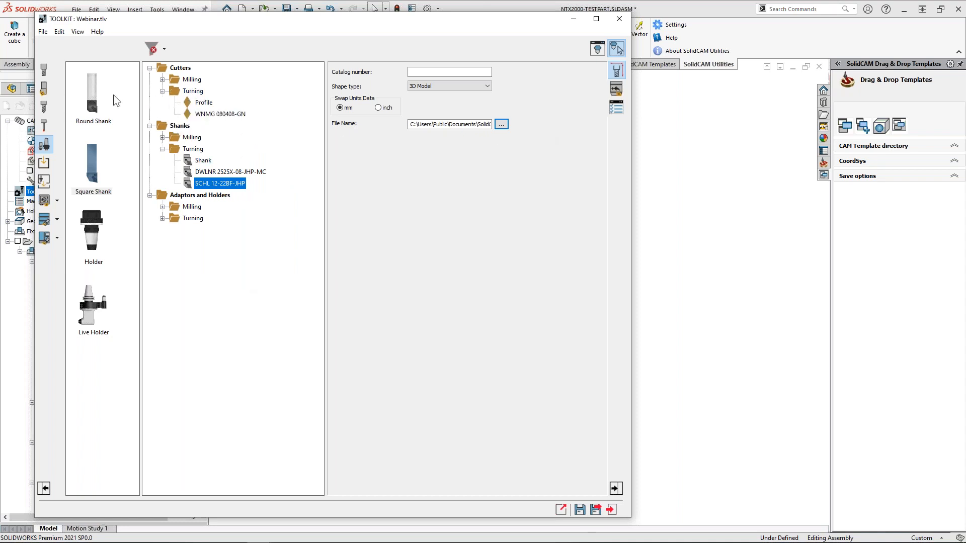
pyautogui.click(192, 91)
pyautogui.click(44, 89)
pyautogui.moveTo(95, 174); pyautogui.dragTo(196, 122)
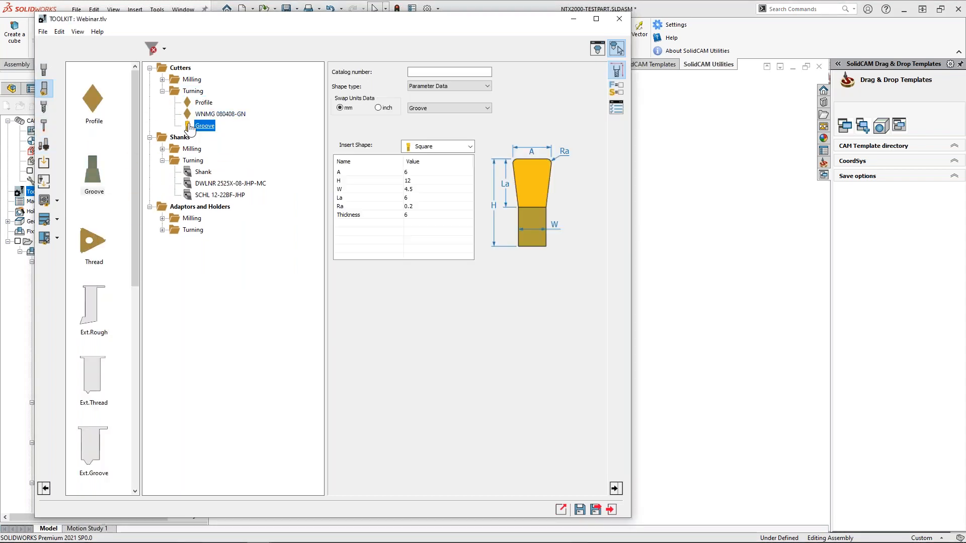
pyautogui.click(460, 86)
pyautogui.click(459, 101)
# - Load SCHL 12-22BF-JHP-0_5.STL from Webinar\Turning\Insert as the groove insert's shape file and rename the insert SCHL 12-22BF-JHP-0_5
pyautogui.click(501, 124)
pyautogui.scroll(-10, 370, 279)
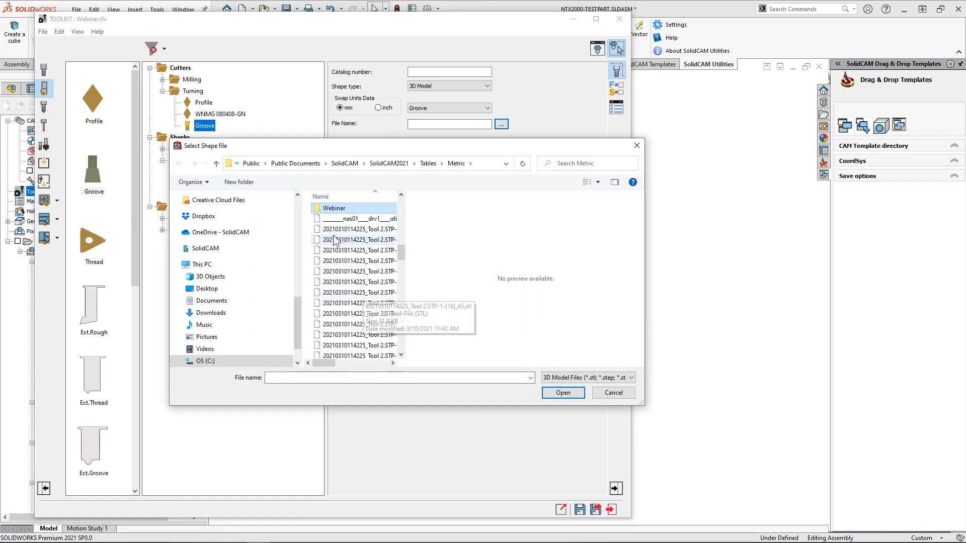
pyautogui.doubleClick(335, 211)
pyautogui.click(339, 244)
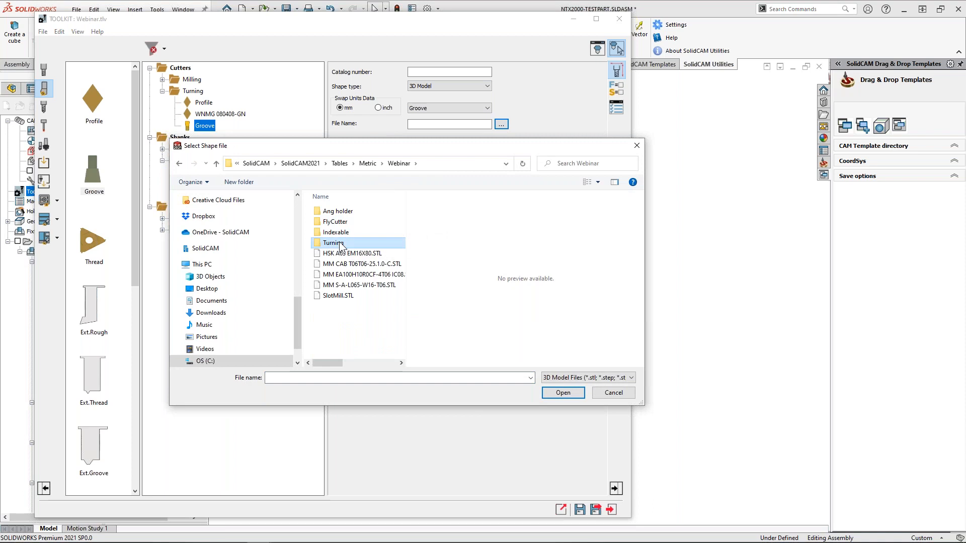
pyautogui.doubleClick(339, 243)
pyautogui.doubleClick(338, 233)
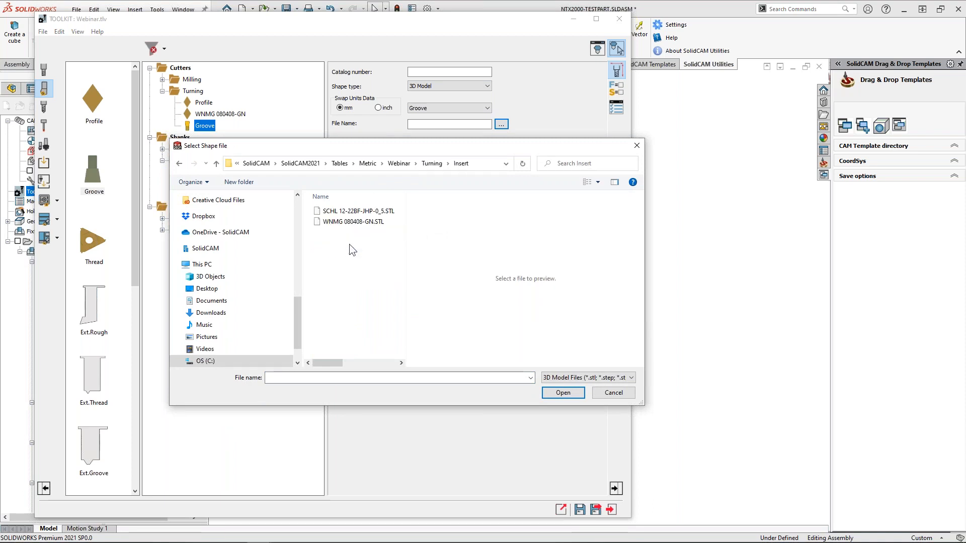
pyautogui.doubleClick(352, 212)
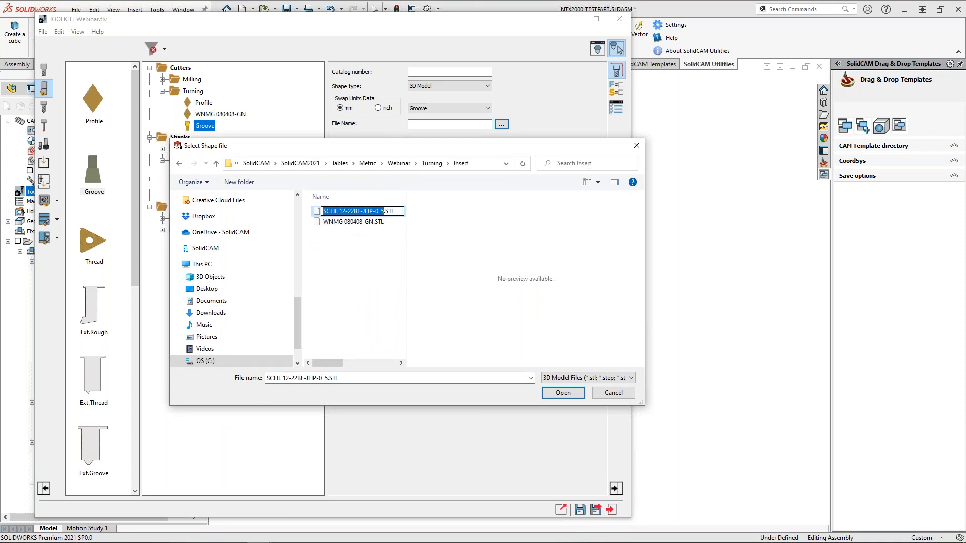
pyautogui.click(562, 392)
pyautogui.click(563, 392)
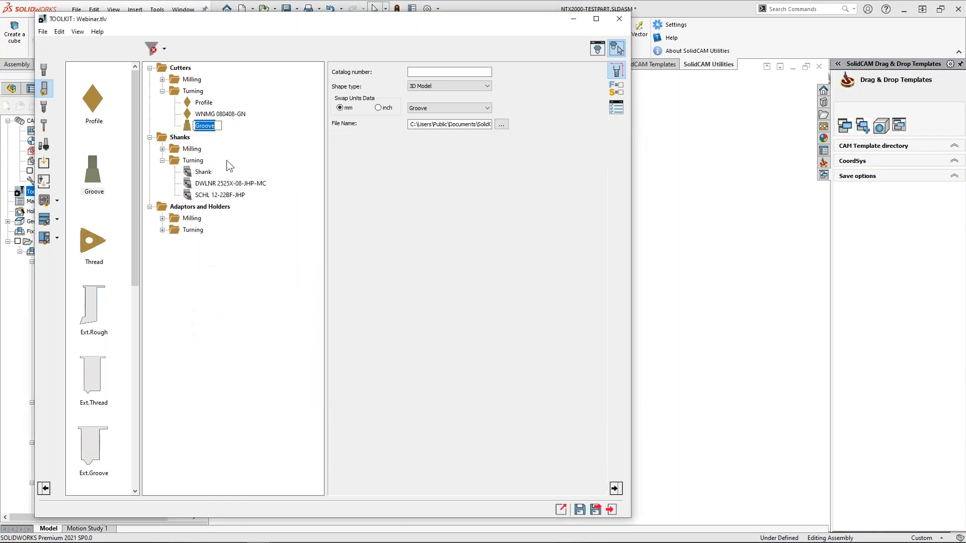
# - Set the position of Joint_1 on the SCHL 12-22BF-JHP shank to X 10.5, Y 4.561 and Z -113.894
pyautogui.click(211, 196)
pyautogui.click(615, 91)
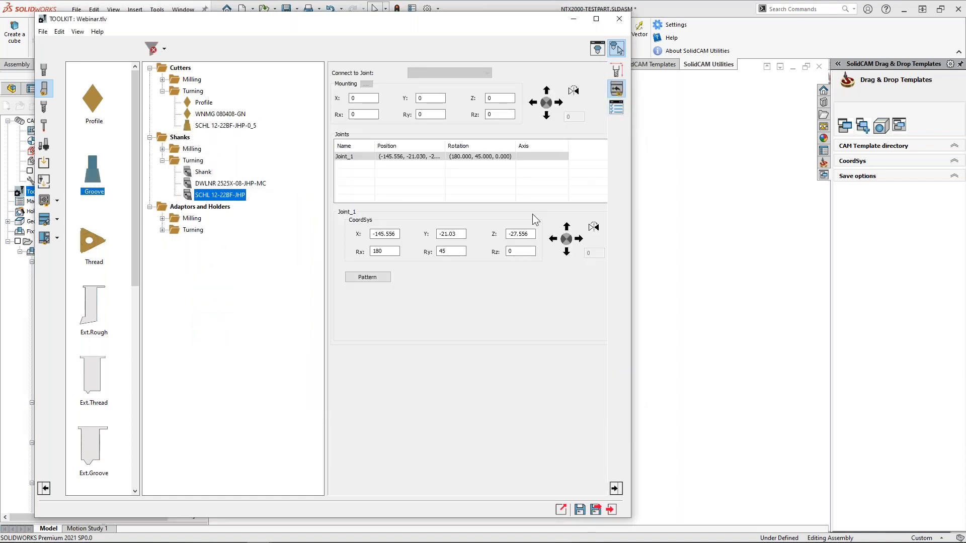
pyautogui.moveTo(465, 32); pyautogui.dragTo(588, 37)
pyautogui.doubleClick(518, 240)
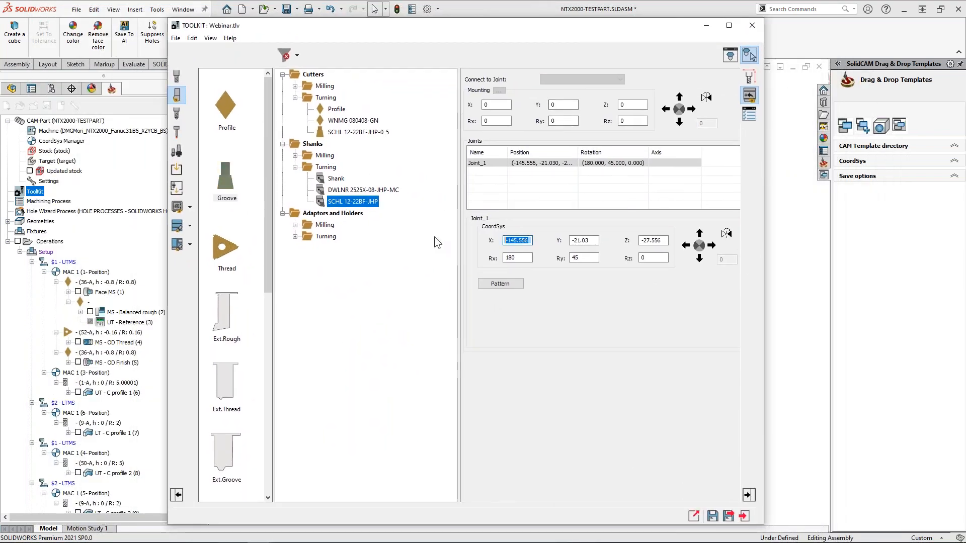
pyautogui.write('10.5')
pyautogui.press('Tab')
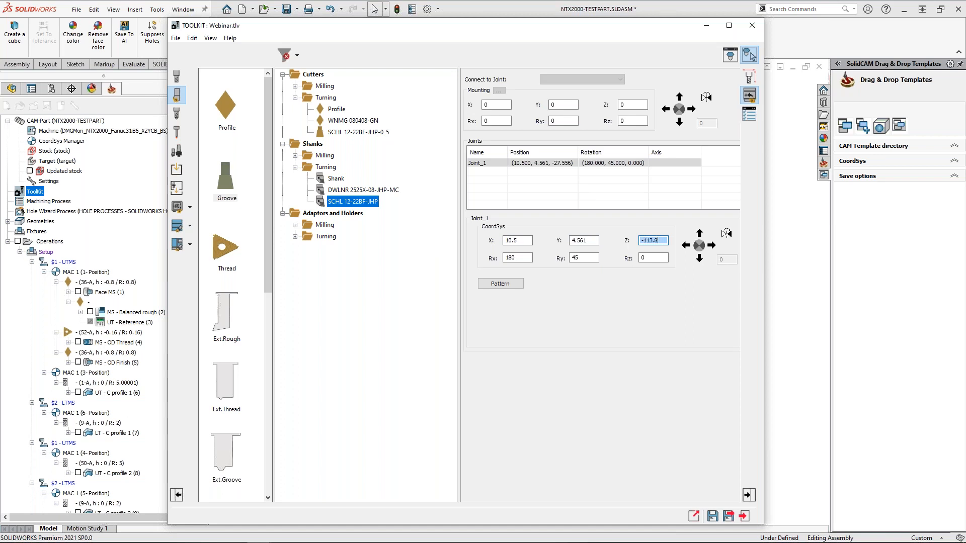
pyautogui.write('94')
pyautogui.press('Tab')
pyautogui.press('Tab')
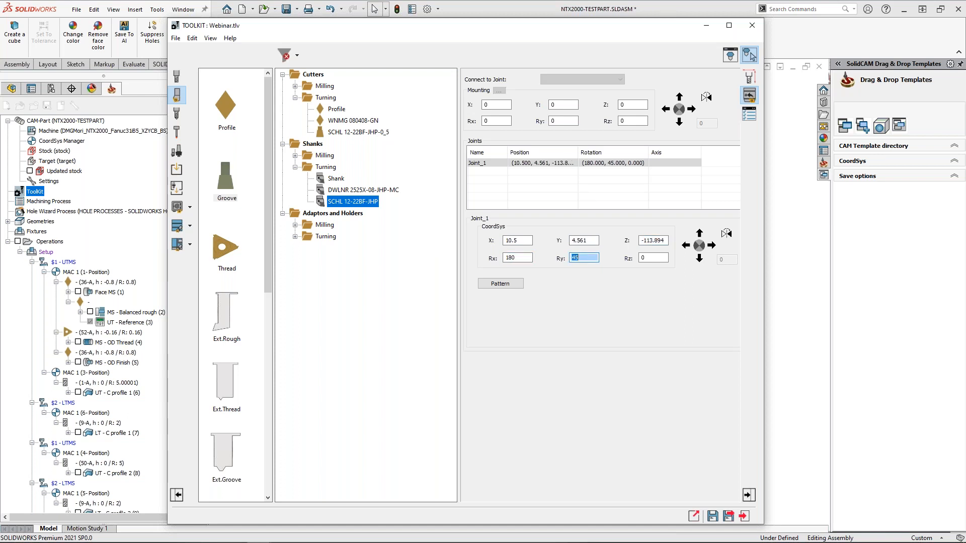
# - Set the shank's Joint_1 rotation to Rx 0 and Ry -90
pyautogui.doubleClick(518, 258)
pyautogui.write('0')
pyautogui.press('Tab')
pyautogui.write('90')
pyautogui.press('Tab')
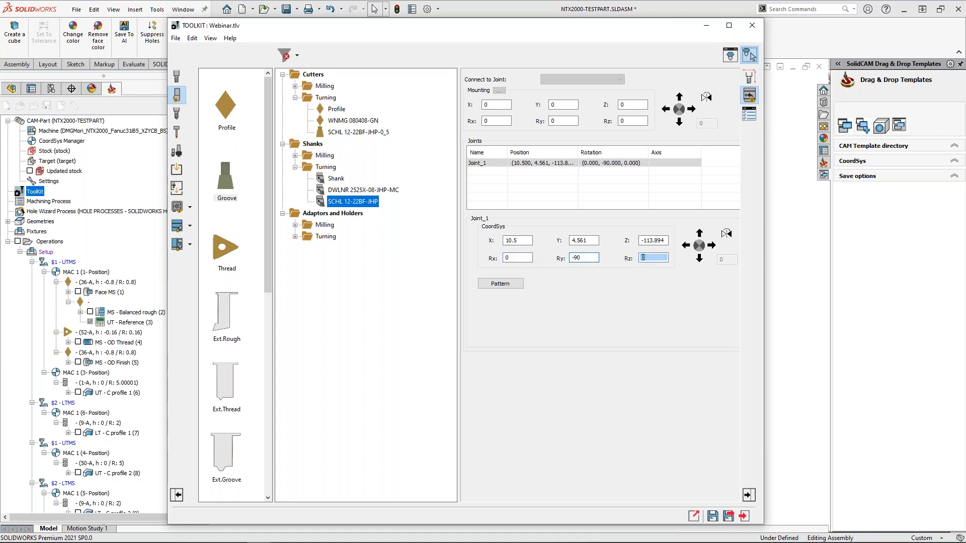
# - Examine the location and orientation of Joint_1 on the shank in the Tool Viewer
pyautogui.click(729, 55)
pyautogui.moveTo(447, 446); pyautogui.dragTo(365, 377, button='middle')
pyautogui.moveTo(365, 378)
pyautogui.keyDown('ctrl'); pyautogui.mouseDown(button='middle')
pyautogui.moveTo(422, 400)
pyautogui.moveTo(442, 391)
pyautogui.moveTo(451, 409)
pyautogui.moveTo(422, 415)
pyautogui.moveTo(446, 400)
pyautogui.moveTo(422, 361)
pyautogui.moveTo(419, 417)
pyautogui.moveTo(339, 389)
pyautogui.moveTo(325, 394)
pyautogui.moveTo(355, 382)
pyautogui.mouseUp(button='middle'); pyautogui.keyUp('ctrl')
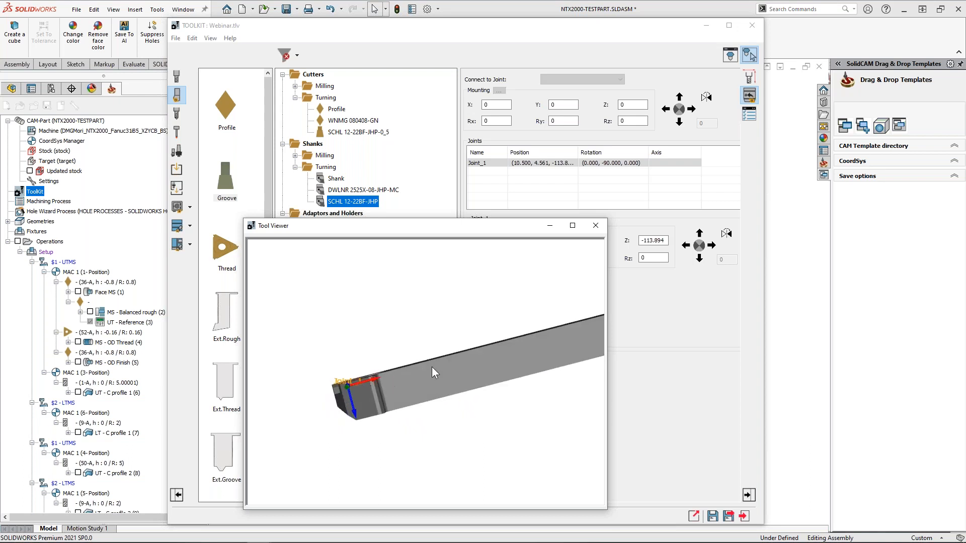
pyautogui.moveTo(462, 225); pyautogui.dragTo(676, 200)
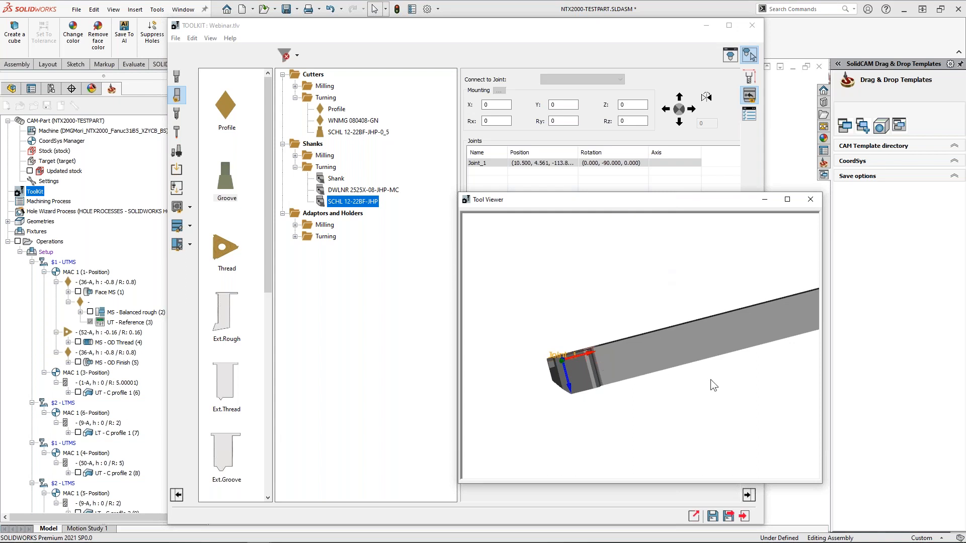
pyautogui.click(811, 200)
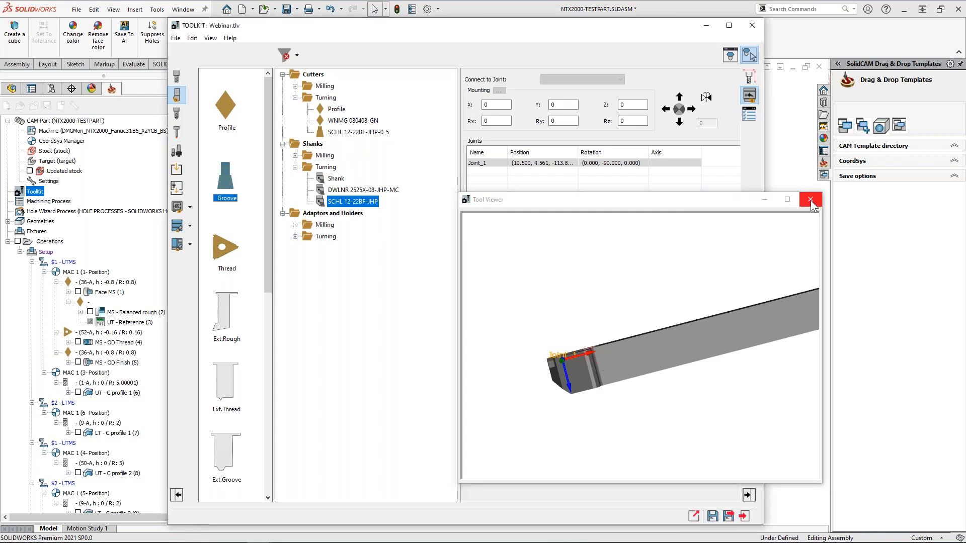
pyautogui.click(810, 202)
# - Examine the SCHL 12-22BF-JHP-0_5 insert's 3D shape and coordinate system in the Tool Viewer
pyautogui.click(369, 133)
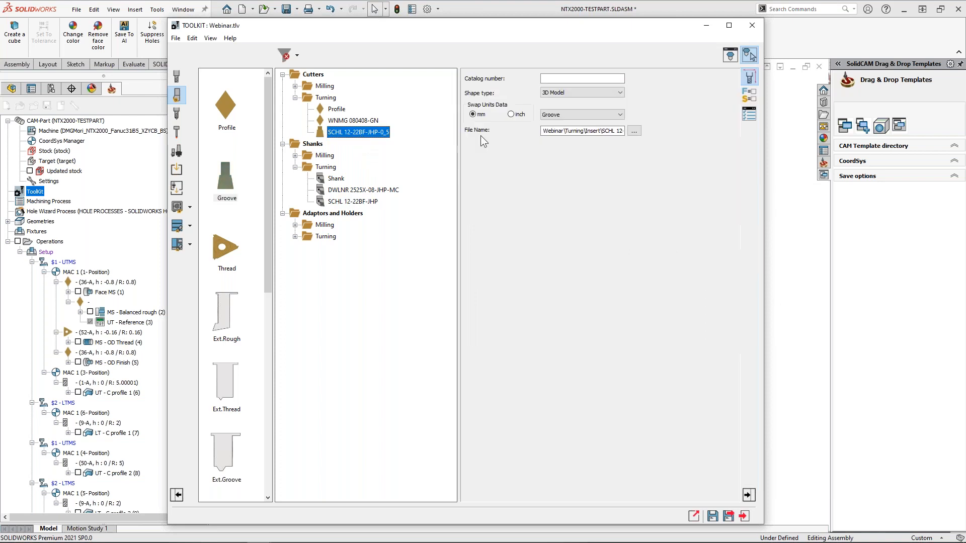
pyautogui.click(729, 57)
pyautogui.moveTo(650, 282); pyautogui.dragTo(667, 327, button='middle')
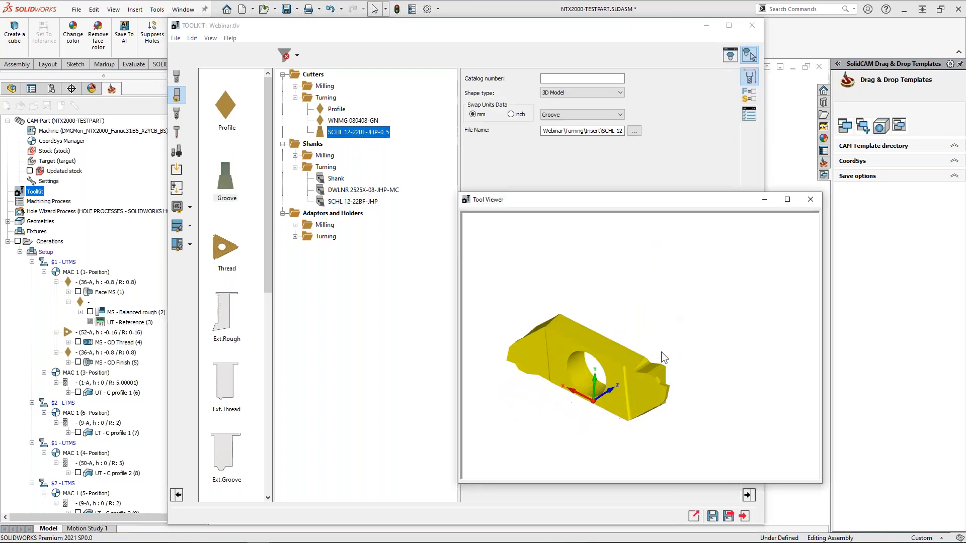
pyautogui.scroll(1, 667, 327)
pyautogui.click(811, 202)
pyautogui.click(810, 202)
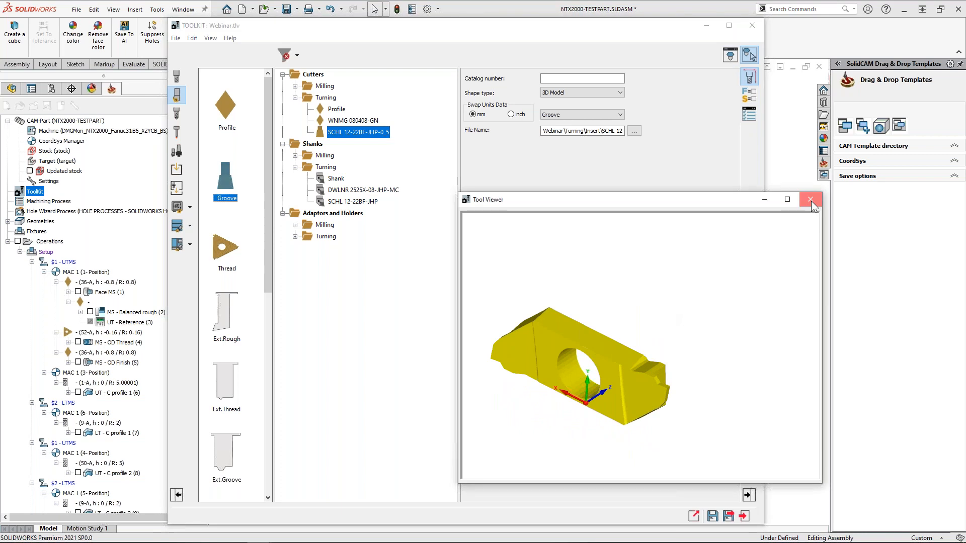
# - Save and close the Webinar tool library, and open it as a source library in the NTX2000-TESTPART ToolKit
pyautogui.click(727, 517)
pyautogui.rightClick(35, 191)
pyautogui.click(80, 200)
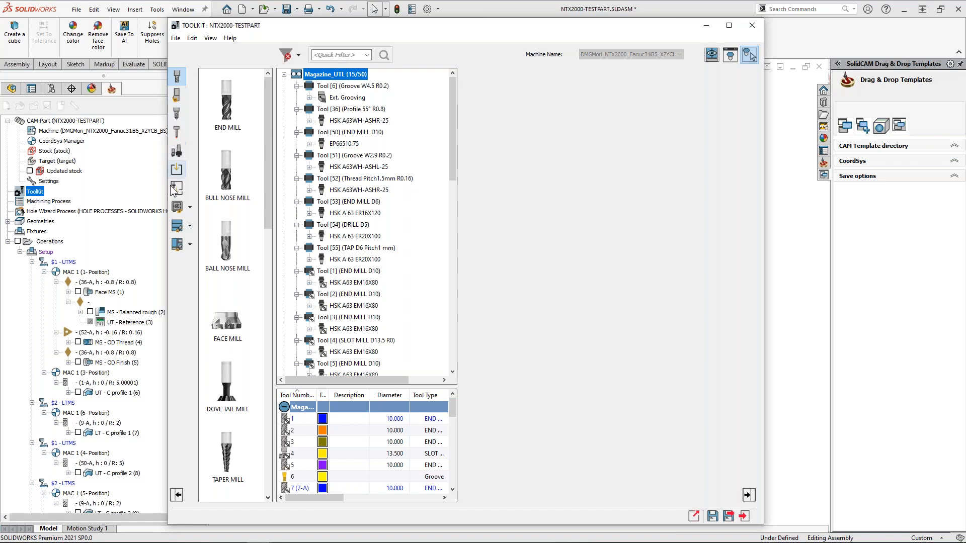
pyautogui.click(177, 206)
pyautogui.click(223, 260)
pyautogui.doubleClick(224, 260)
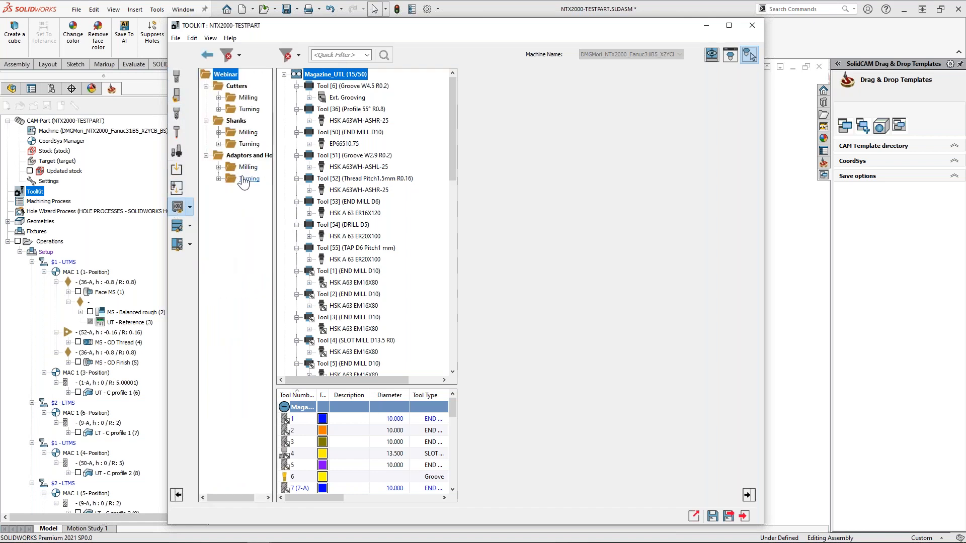
# - Add the SCHL 12-22BF-JHP shank to the part's tool magazine and mount the SCHL 12-22BF-JHP-0_5 insert on it
pyautogui.click(249, 144)
pyautogui.doubleClick(249, 144)
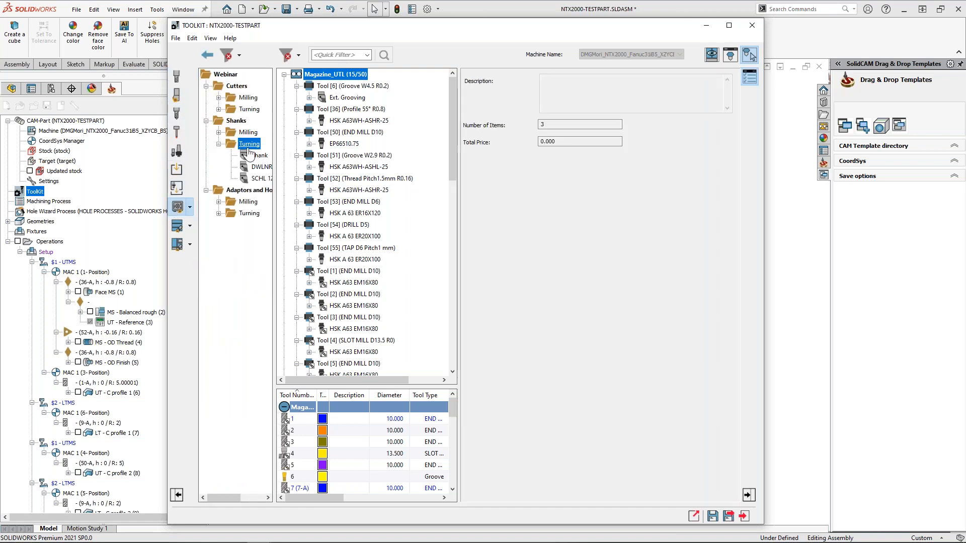
pyautogui.doubleClick(257, 179)
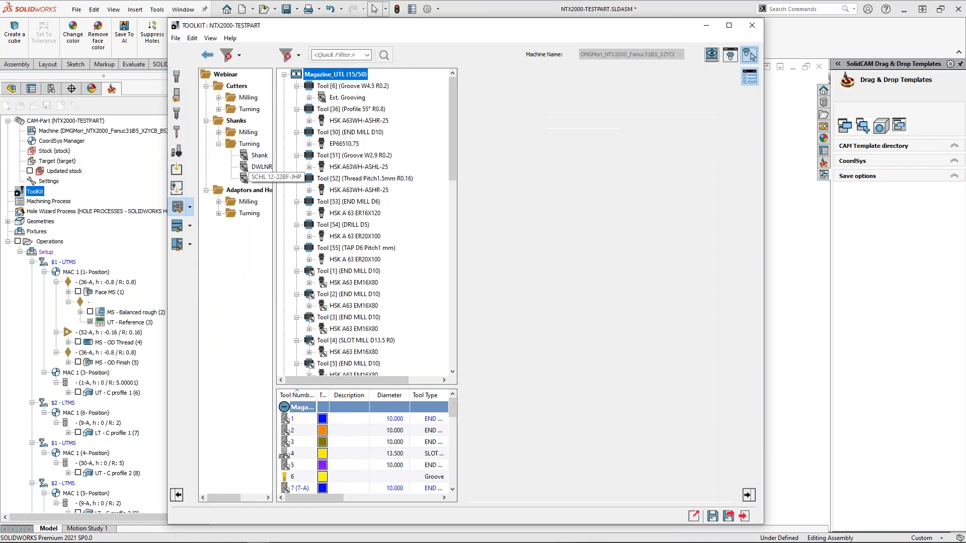
pyautogui.click(219, 109)
pyautogui.doubleClick(255, 146)
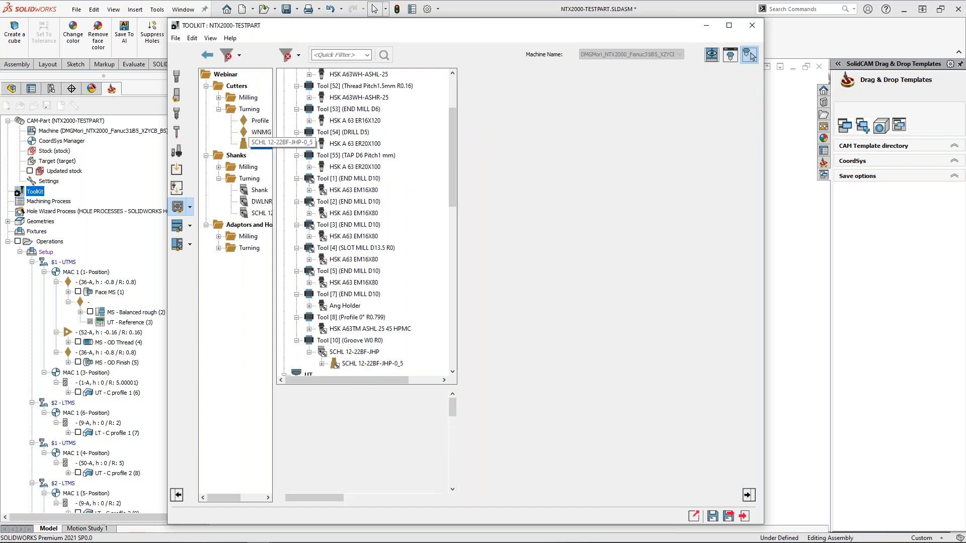
# - Set the insert's mounting Ry to 0 and check its seating in the shank in the Tool Viewer
pyautogui.moveTo(568, 122); pyautogui.dragTo(519, 118)
pyautogui.write('0')
pyautogui.click(730, 56)
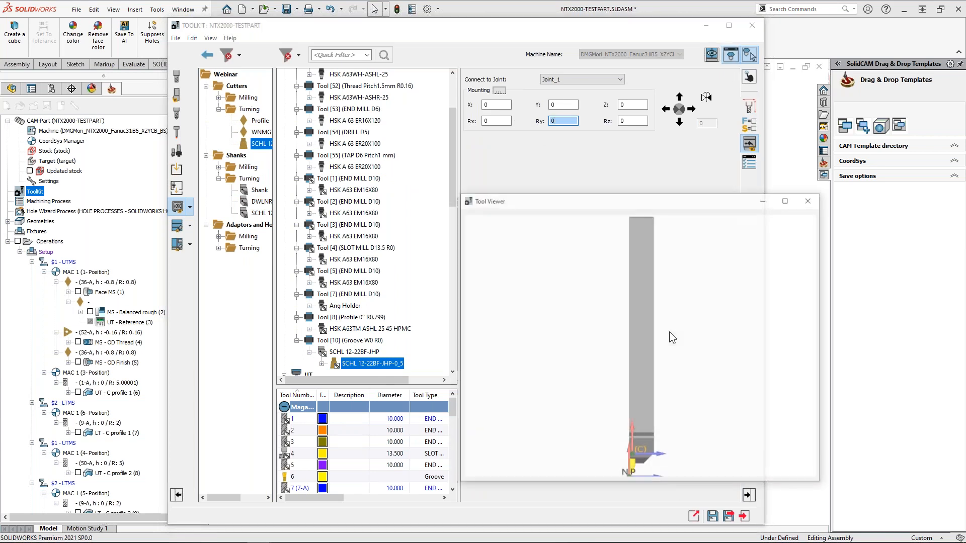
pyautogui.moveTo(626, 373); pyautogui.dragTo(659, 391, button='middle')
pyautogui.scroll(5, 637, 347)
pyautogui.scroll(6, 637, 347)
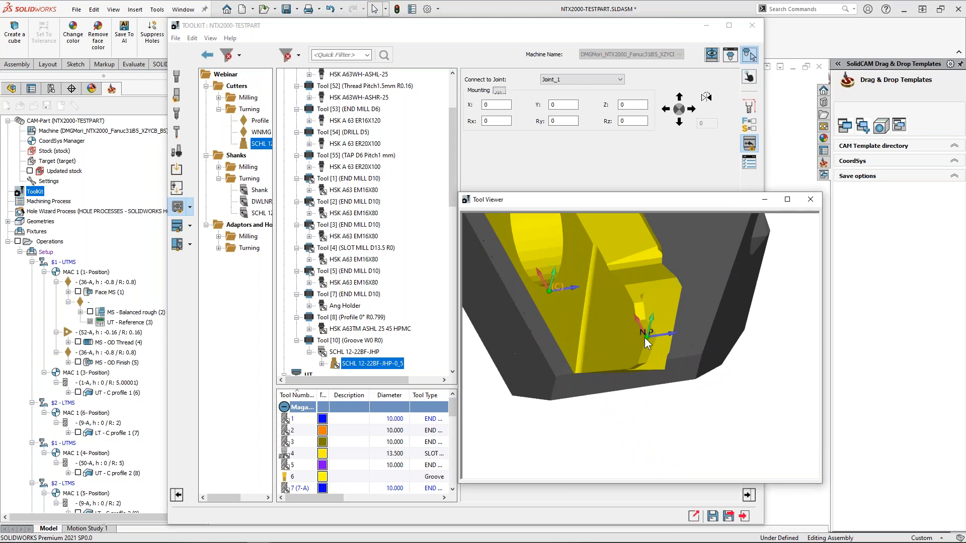
pyautogui.keyDown('ctrl'); pyautogui.moveTo(645, 331); pyautogui.dragTo(651, 294, button='middle'); pyautogui.keyUp('ctrl')
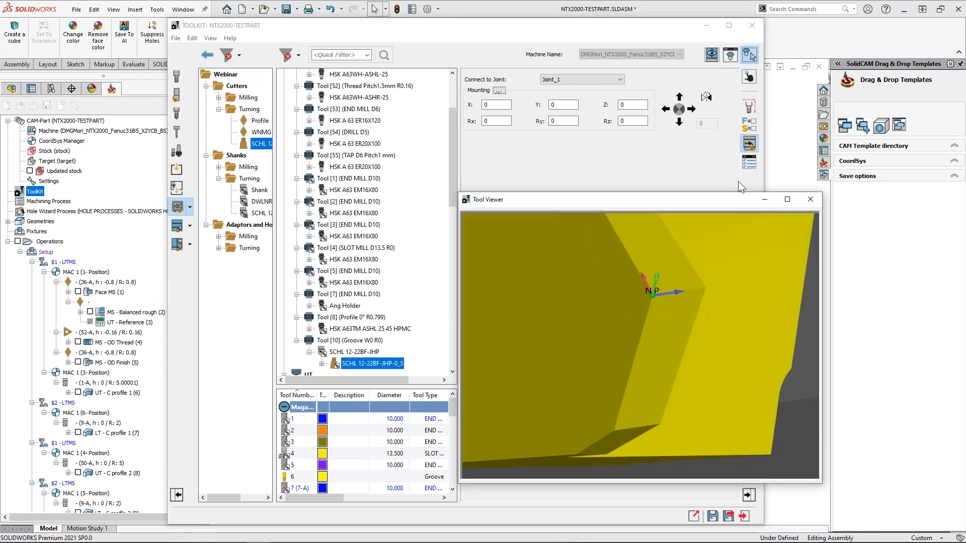
# - Show the Cutting point settings of the mounted groove insert and examine the point's location in the Tool Viewer
pyautogui.click(749, 107)
pyautogui.click(749, 78)
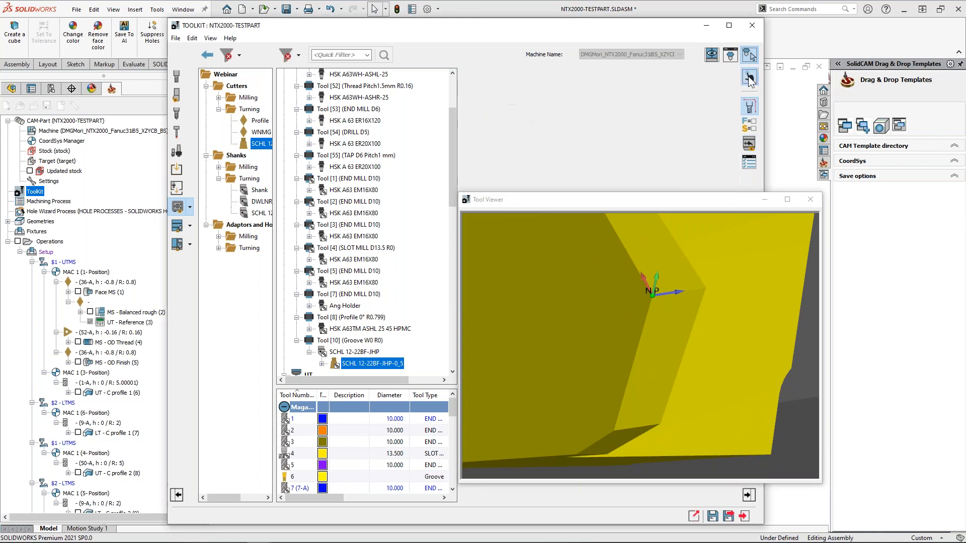
pyautogui.click(322, 364)
pyautogui.click(357, 364)
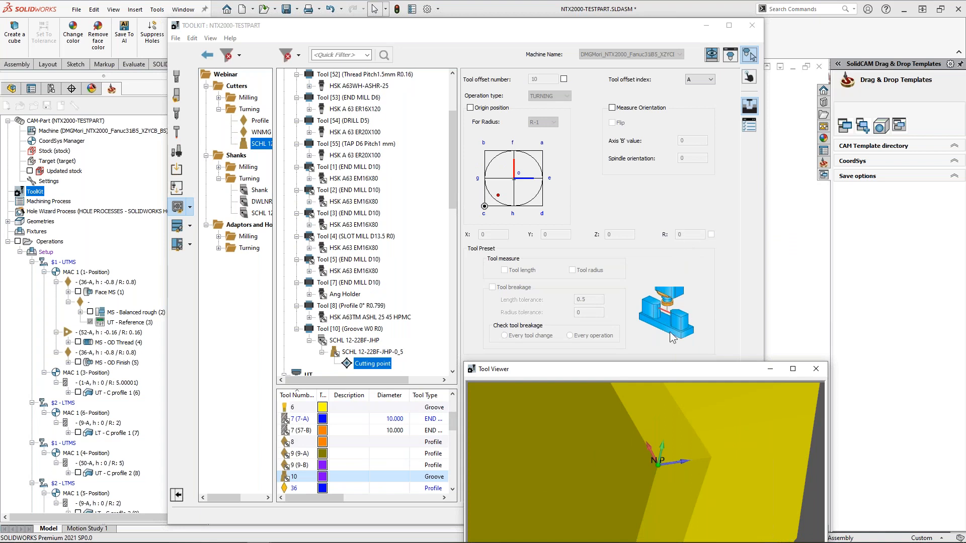
pyautogui.moveTo(661, 369); pyautogui.dragTo(673, 190)
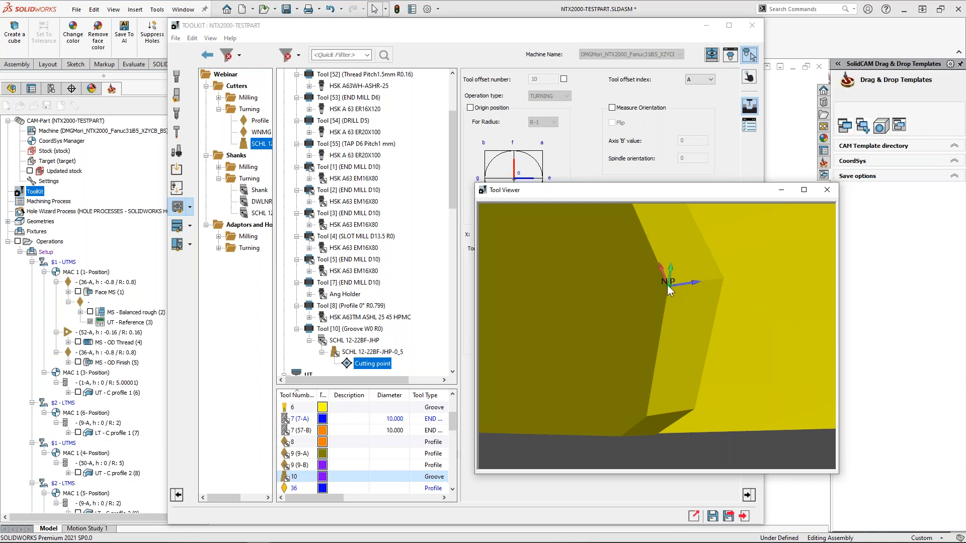
pyautogui.moveTo(658, 194); pyautogui.dragTo(580, 252)
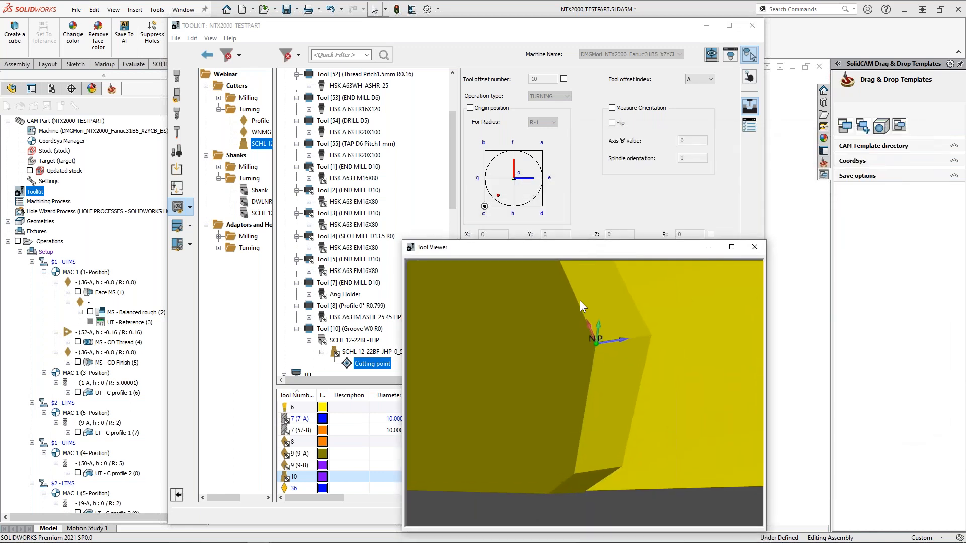
# - Finish inspecting the groove tool in the Tool Viewer, close it, and save and exit the NTX2000-TESTPART ToolKit
pyautogui.scroll(-10, 596, 339)
pyautogui.moveTo(612, 346); pyautogui.dragTo(629, 330, button='middle')
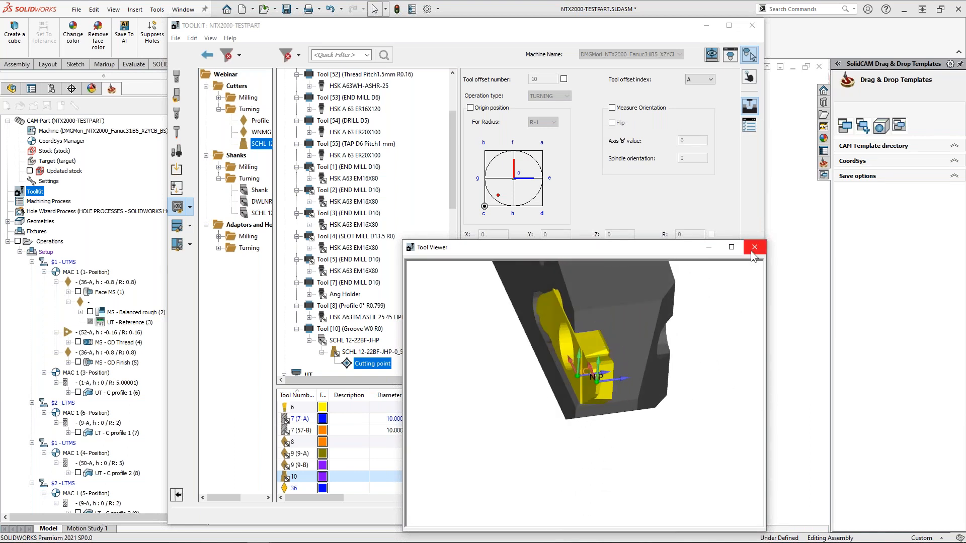
pyautogui.click(753, 248)
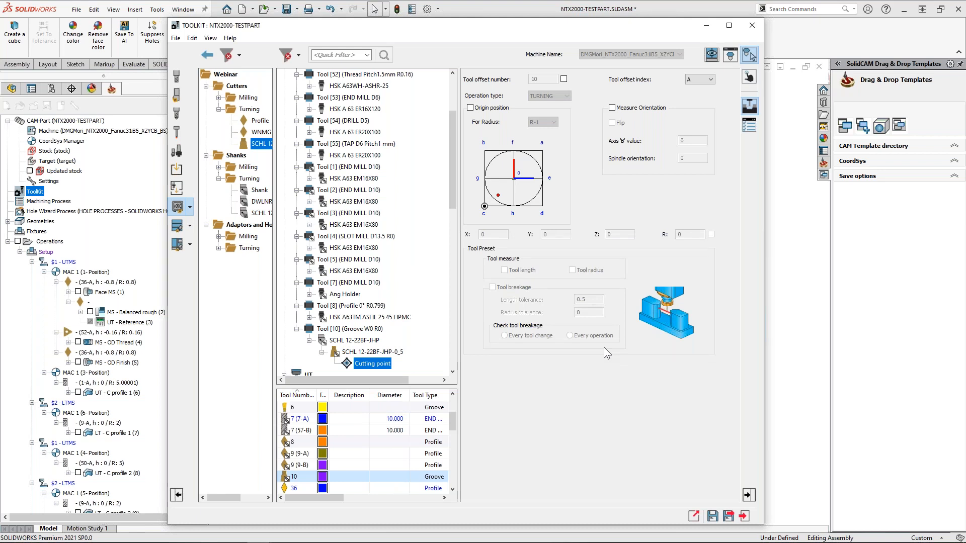
pyautogui.click(728, 516)
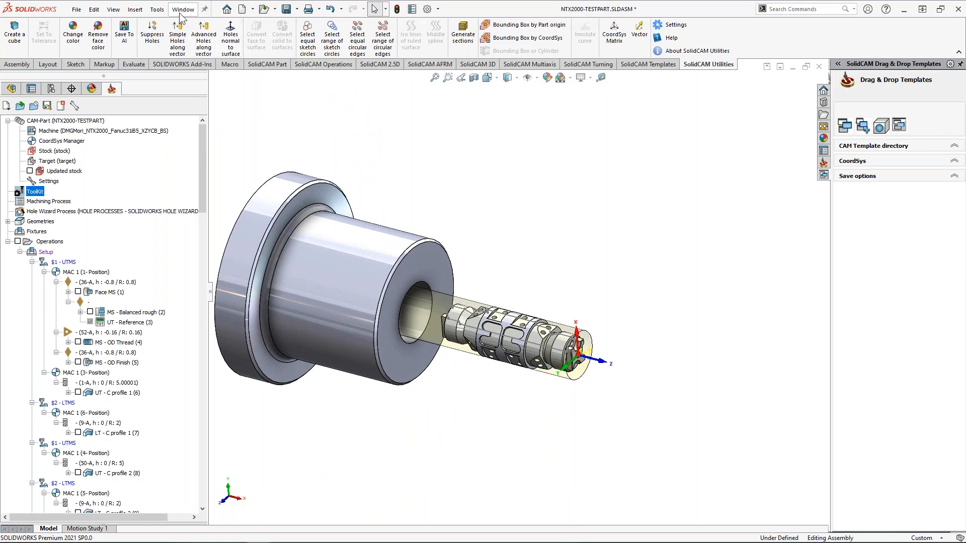
# - Open the STEP model SER 2525 M16-JHP - GTGA from the Tools used webinar folder as a new part
pyautogui.click(77, 10)
pyautogui.click(95, 38)
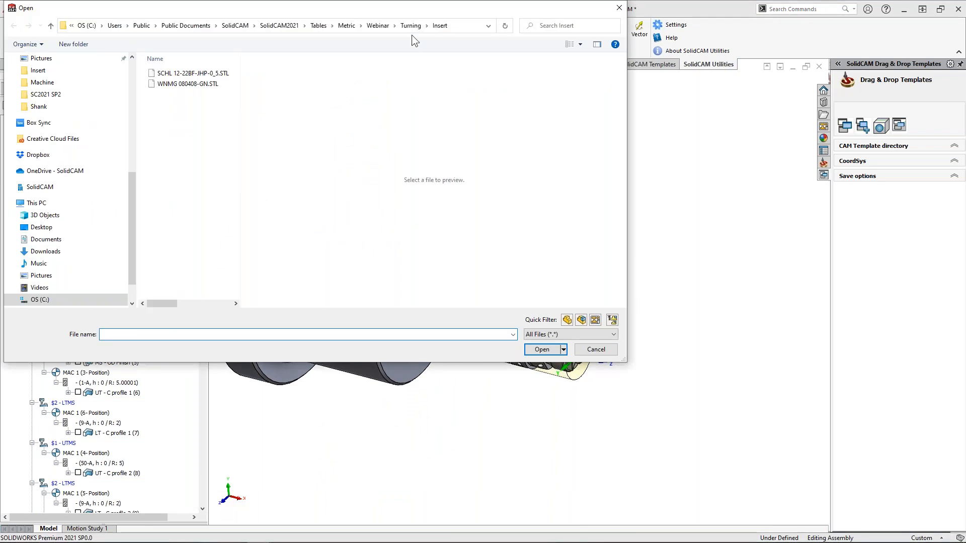
pyautogui.click(411, 25)
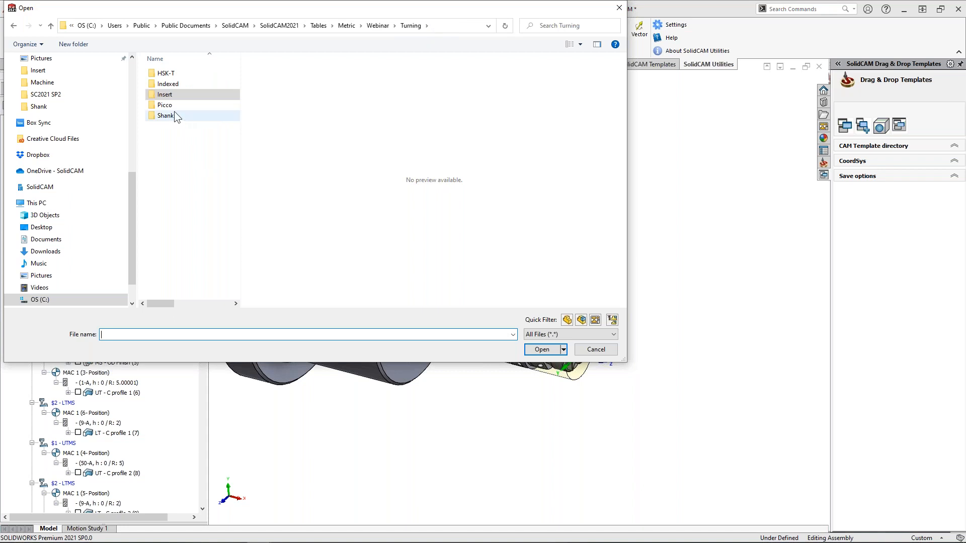
pyautogui.scroll(7, 75, 151)
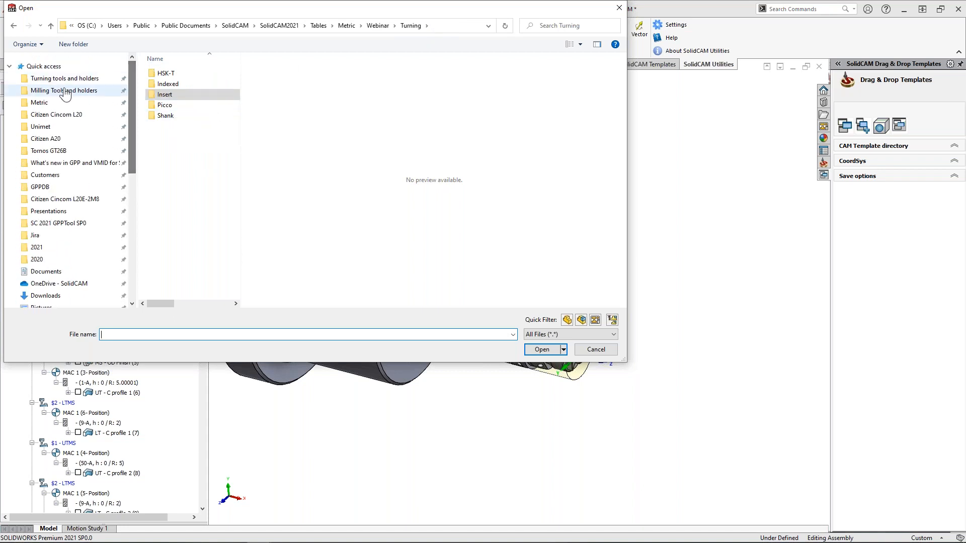
pyautogui.click(66, 78)
pyautogui.doubleClick(180, 115)
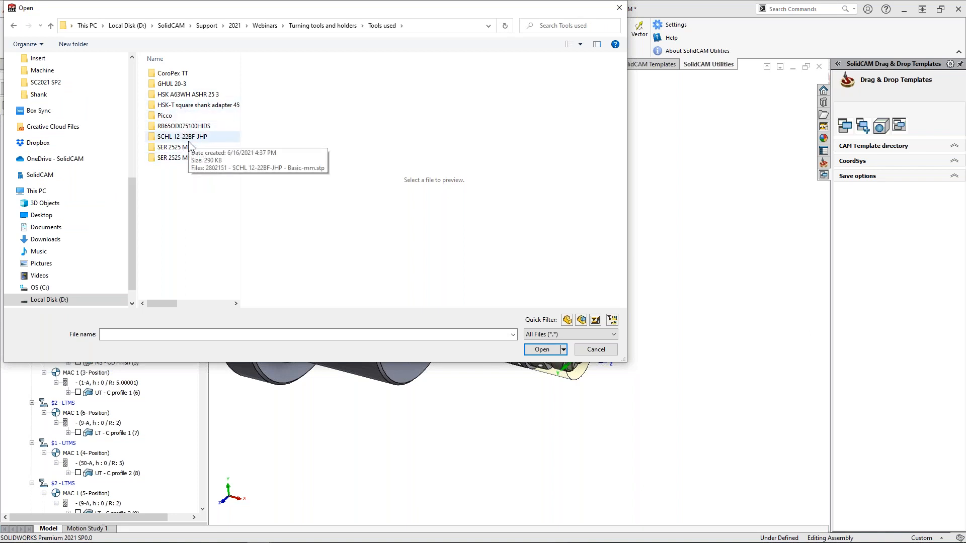
pyautogui.click(190, 160)
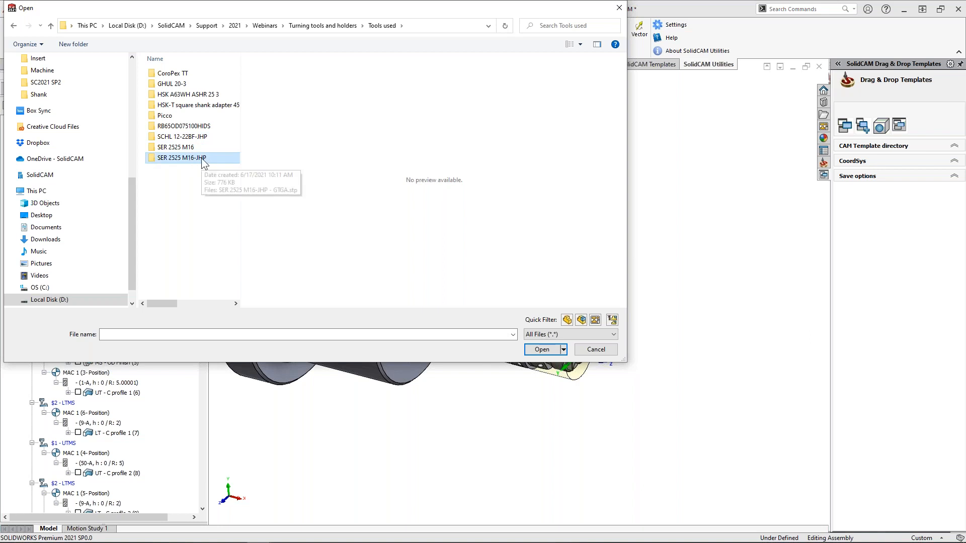
pyautogui.doubleClick(200, 157)
pyautogui.doubleClick(193, 74)
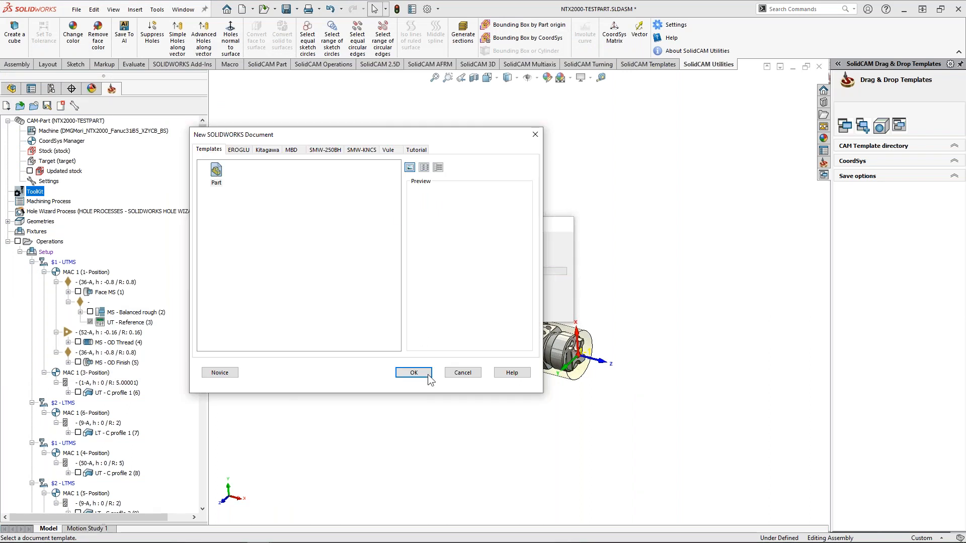
pyautogui.click(428, 378)
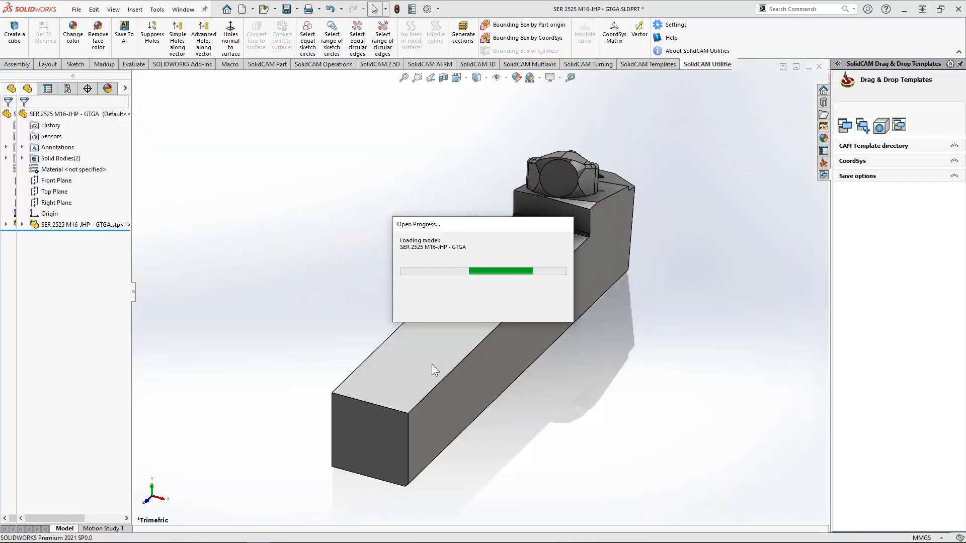
# - Examine the SER 2525 M16-JHP holder model, especially the triangular insert and its seat at the head
pyautogui.click(23, 117)
pyautogui.moveTo(592, 214); pyautogui.dragTo(501, 108, button='middle')
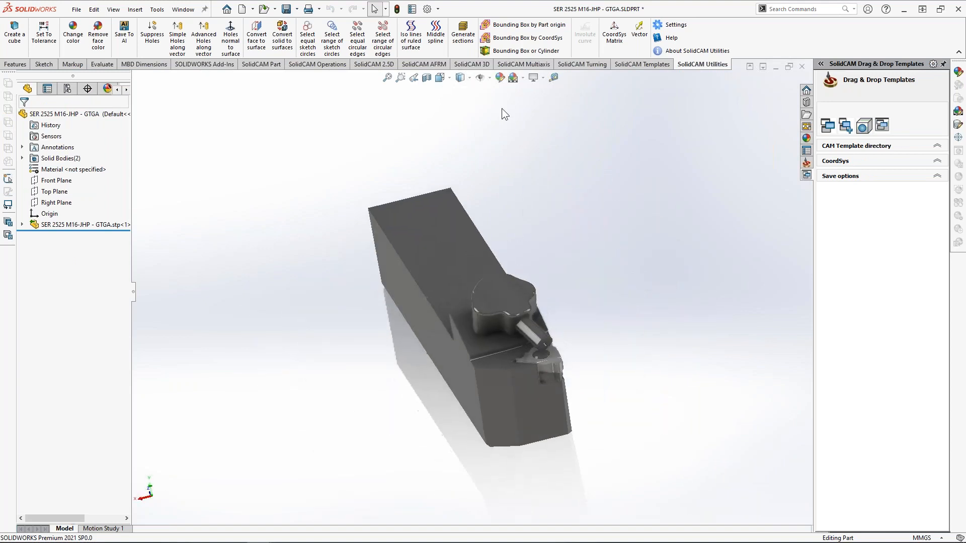
pyautogui.click(446, 77)
pyautogui.click(462, 90)
pyautogui.scroll(-5, 514, 323)
pyautogui.moveTo(514, 323)
pyautogui.mouseDown(button='middle')
pyautogui.moveTo(500, 280)
pyautogui.moveTo(533, 239)
pyautogui.moveTo(518, 267)
pyautogui.moveTo(513, 327)
pyautogui.mouseUp(button='middle')
pyautogui.scroll(-6, 544, 273)
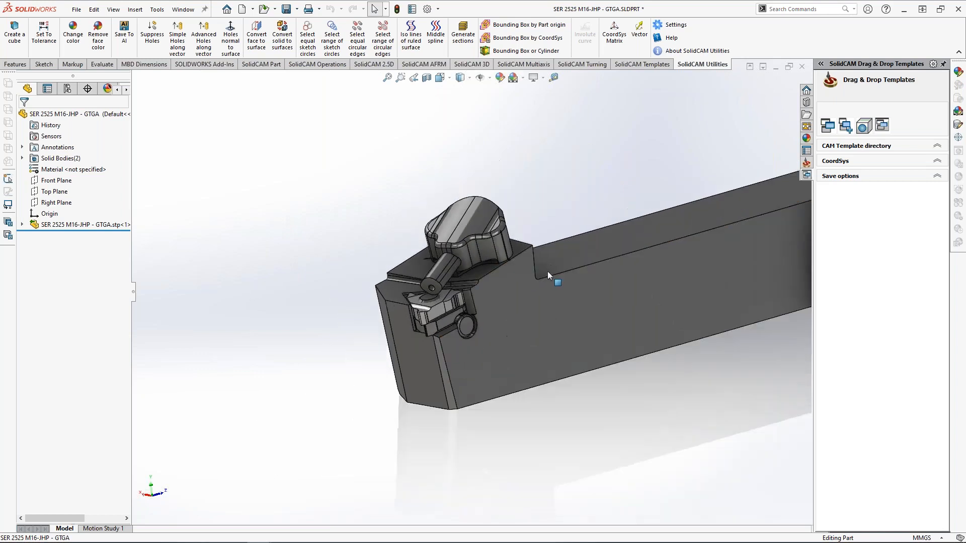
pyautogui.moveTo(450, 237); pyautogui.dragTo(439, 322, button='middle')
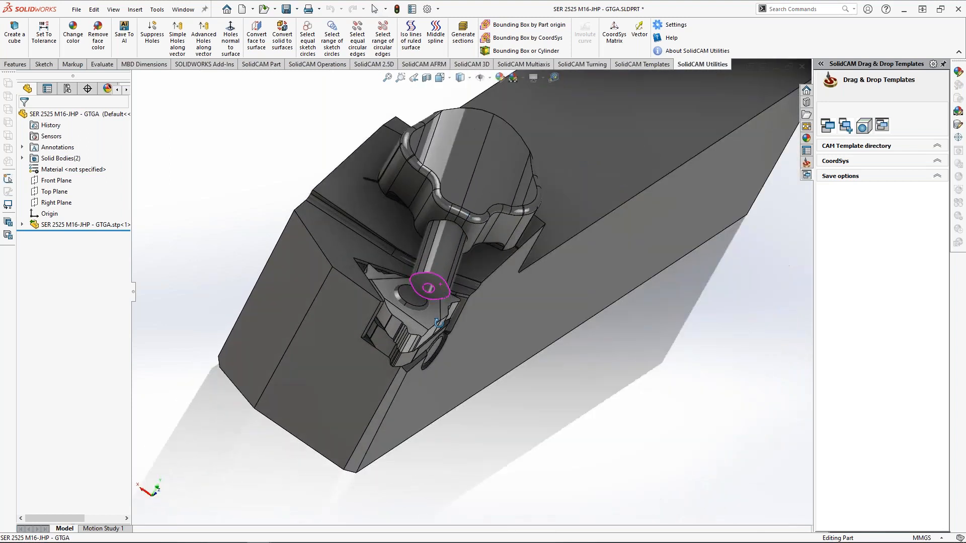
pyautogui.hotkey('ctrl', '7')
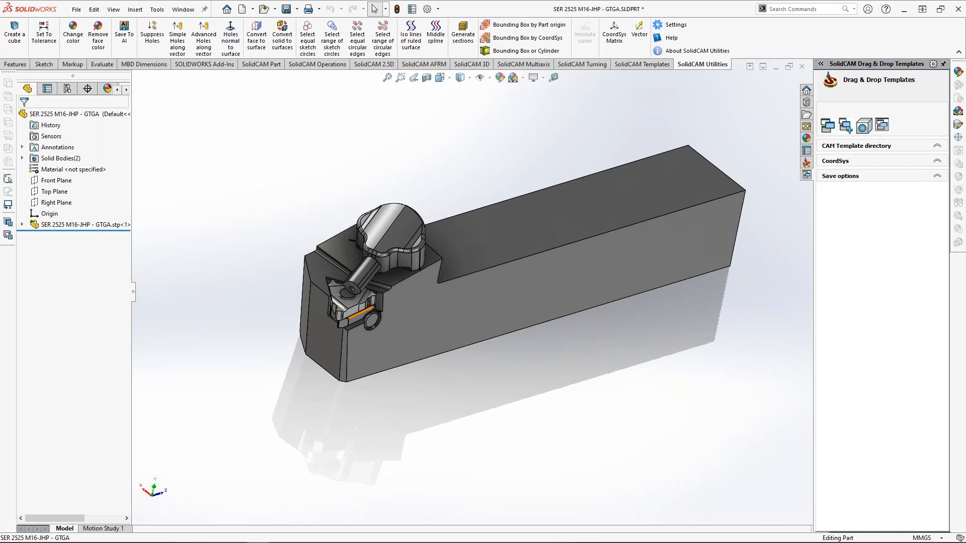
pyautogui.scroll(-3, 373, 309)
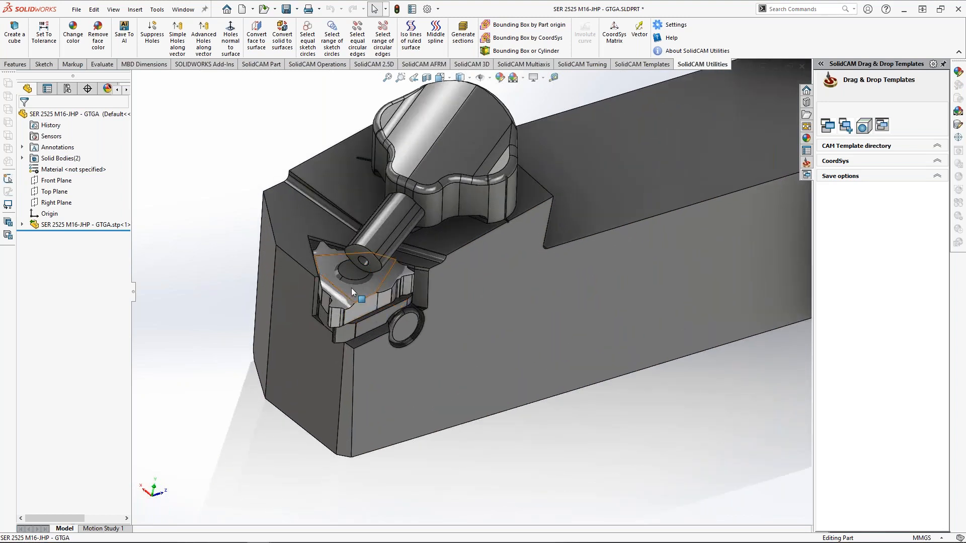
# - Isolate the triangular insert to examine its top face, and bring the holder body back into view
pyautogui.press('Tab')
pyautogui.click(365, 276)
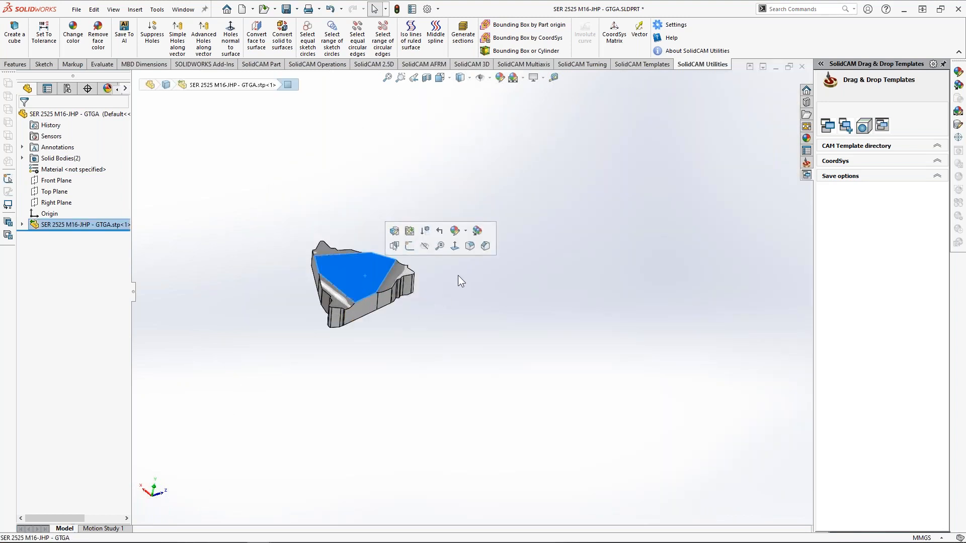
pyautogui.click(440, 295)
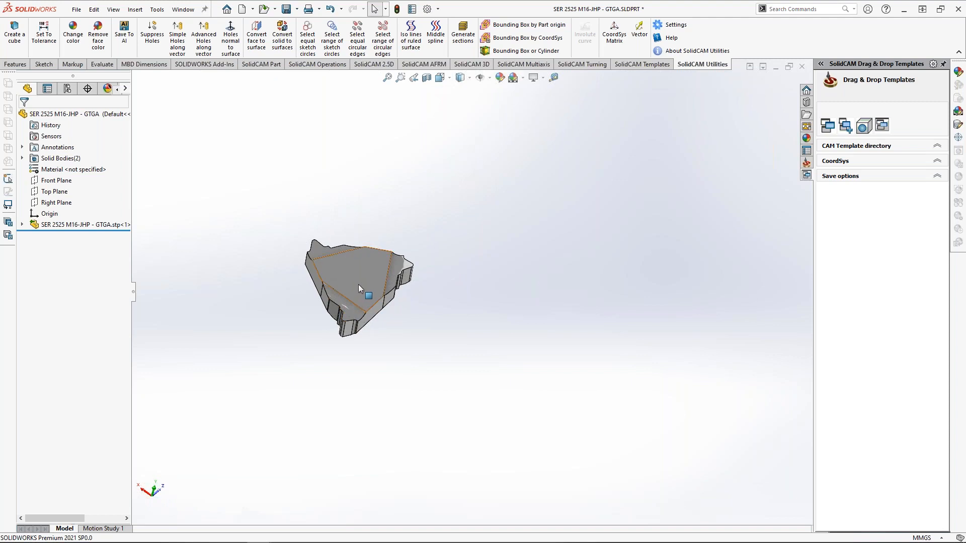
pyautogui.scroll(-4, 362, 278)
pyautogui.hotkey('shift', 'Tab')
pyautogui.moveTo(441, 328); pyautogui.dragTo(440, 321, button='middle')
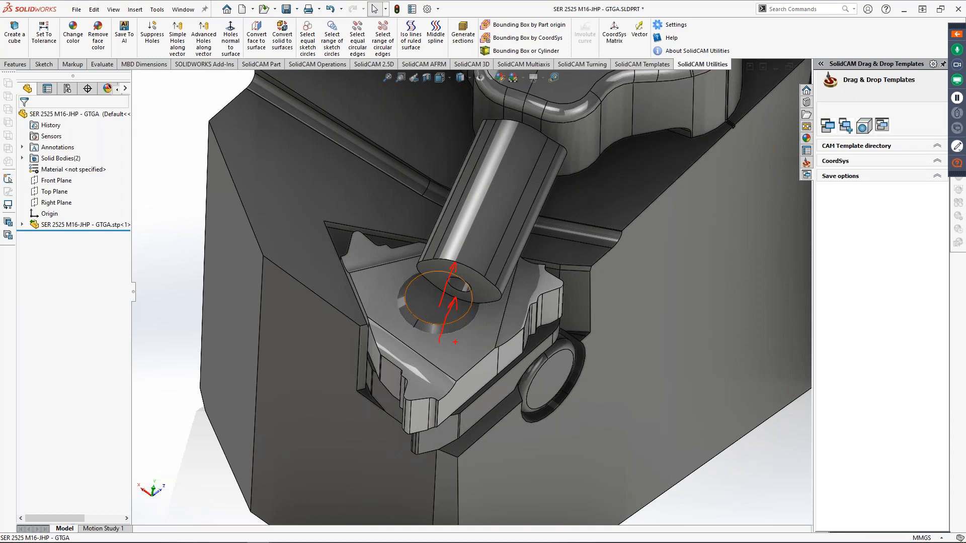
pyautogui.press('Escape')
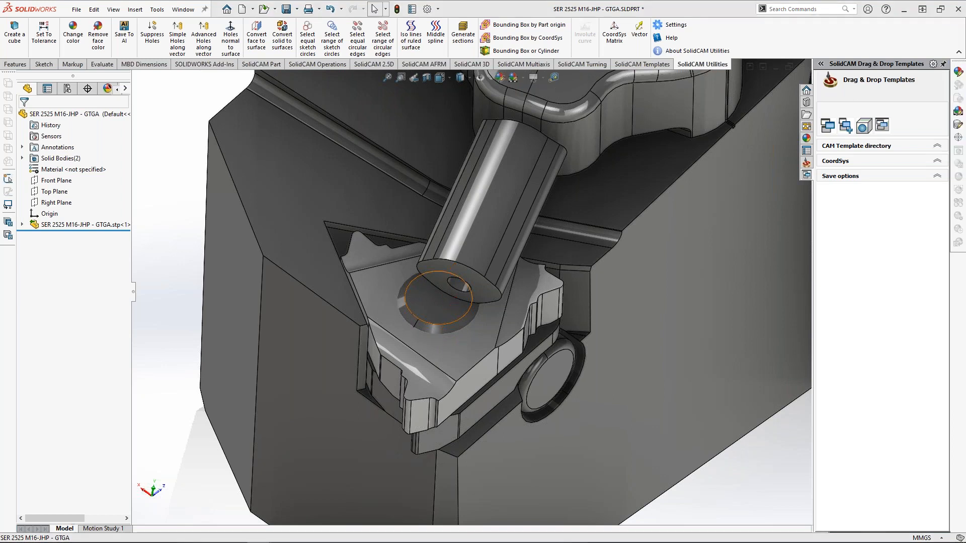
pyautogui.scroll(3, 452, 336)
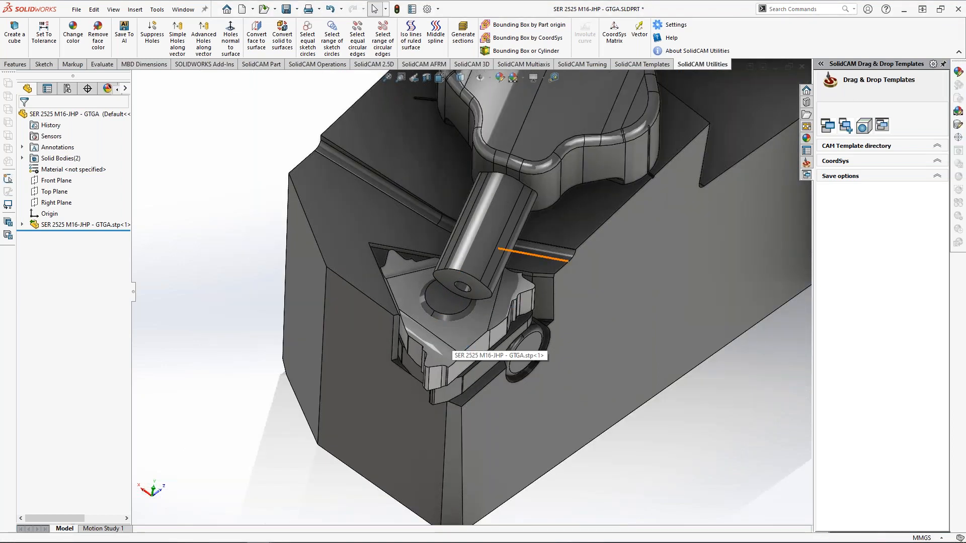
# - Hide the holder body, start a sketch on the insert's flat top face and orient the view normal to it
pyautogui.press('Tab')
pyautogui.click(453, 319)
pyautogui.click(496, 291)
pyautogui.press('space')
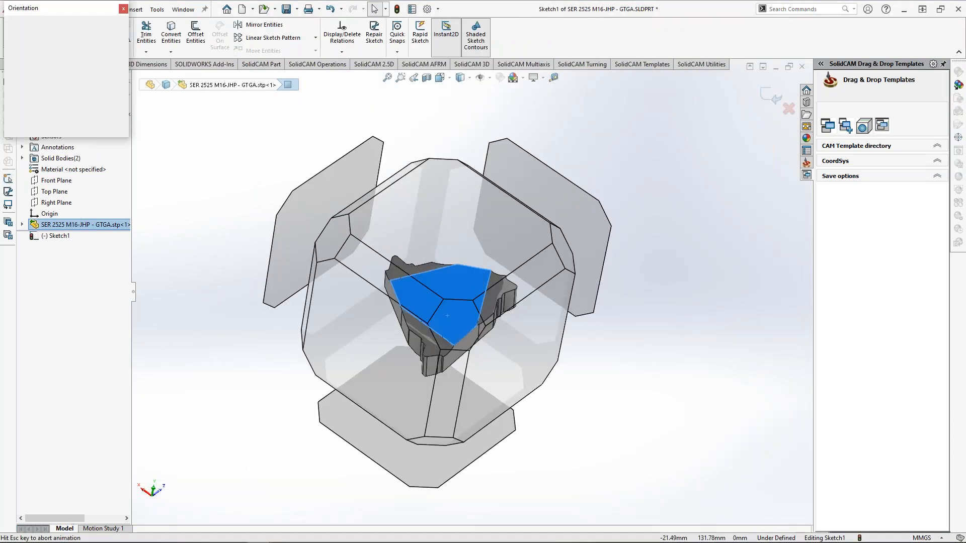
pyautogui.click(402, 271)
pyautogui.scroll(5, 490, 317)
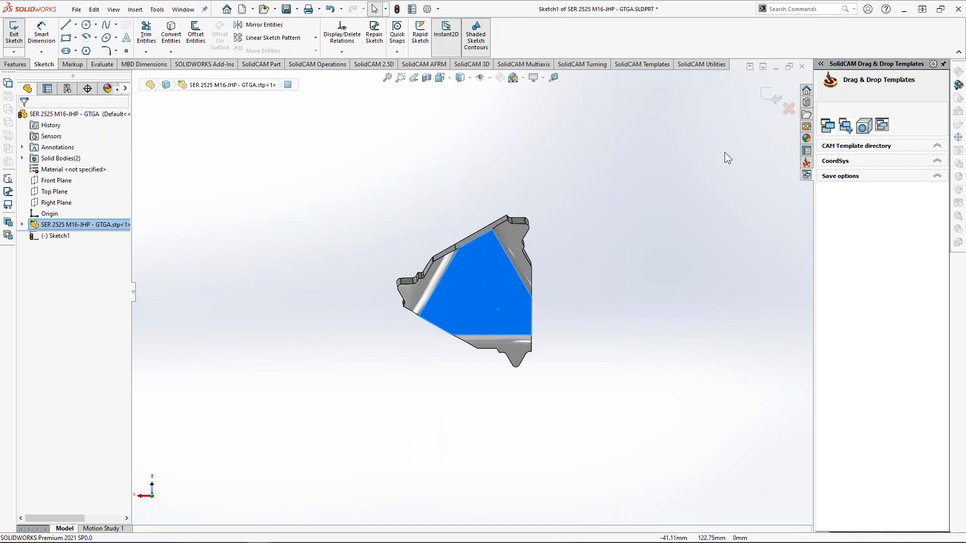
pyautogui.press('space')
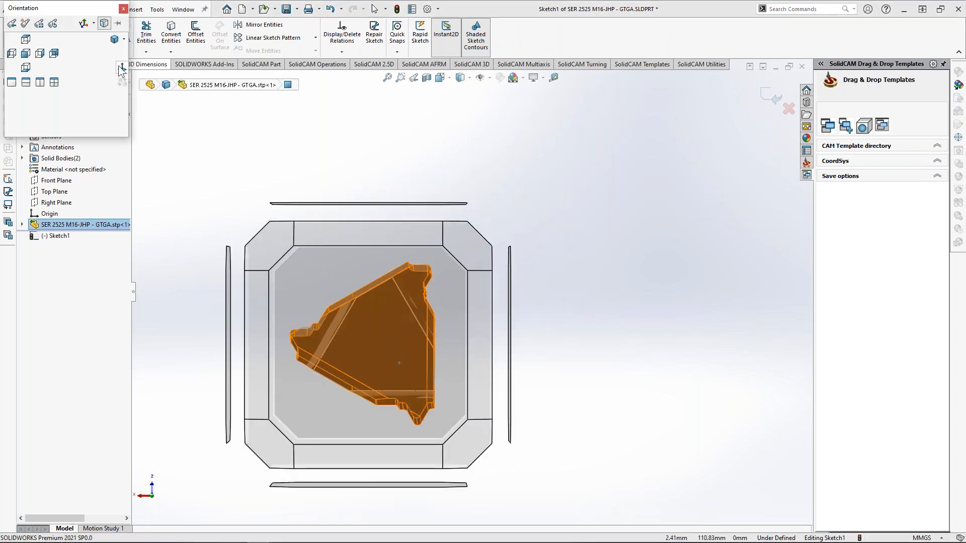
pyautogui.doubleClick(120, 66)
# - Show the holder body to check the insert's orientation in its seat, and hide the holder again
pyautogui.scroll(8, 481, 237)
pyautogui.hotkey('shift', 'Tab')
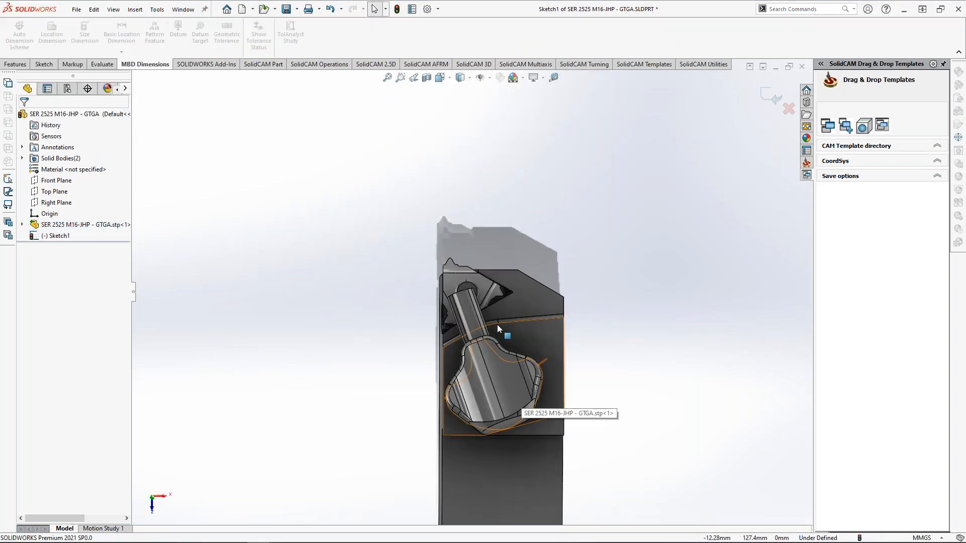
pyautogui.scroll(-6, 498, 329)
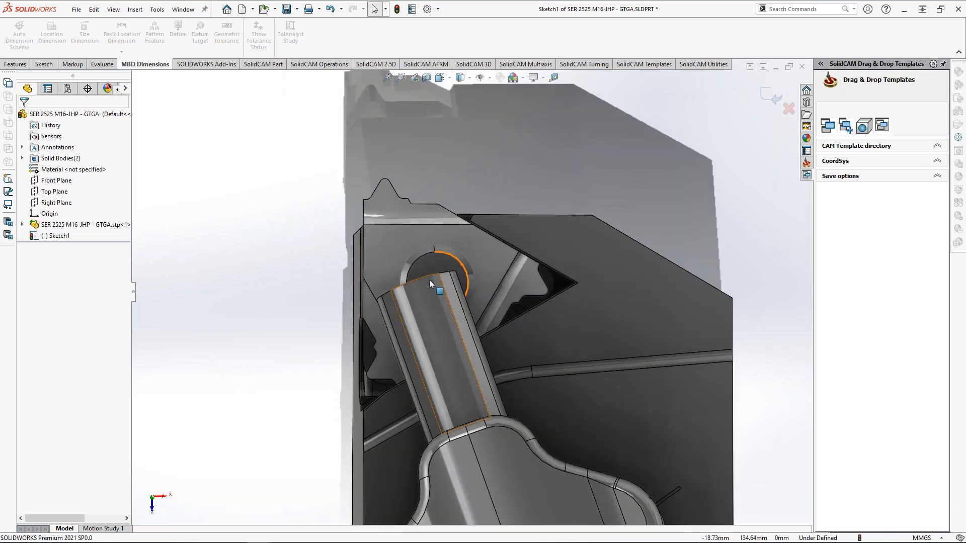
pyautogui.press('Tab')
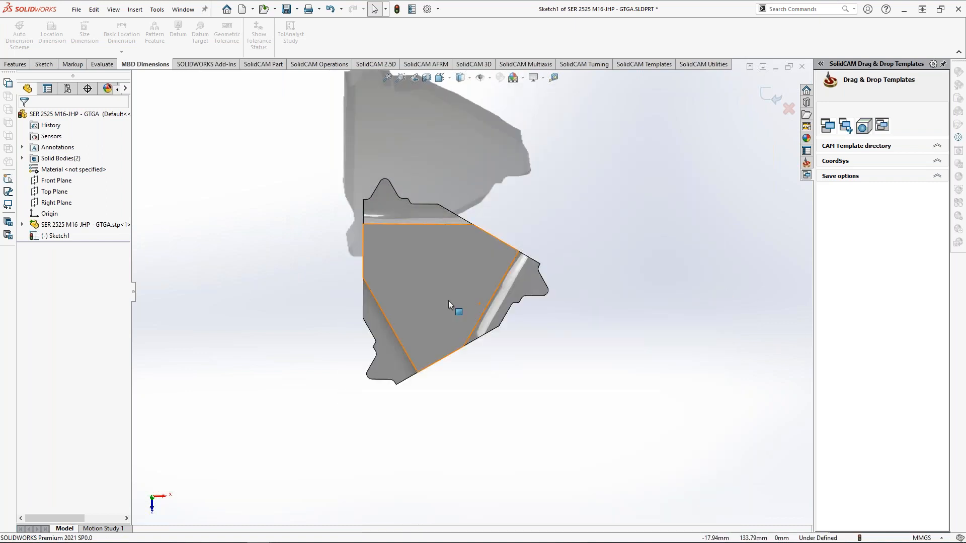
pyautogui.scroll(-2, 448, 301)
# - Sketch three separate lines, each about 13 to 14 mm long, alongside the three long outer sides of the insert
pyautogui.click(442, 275)
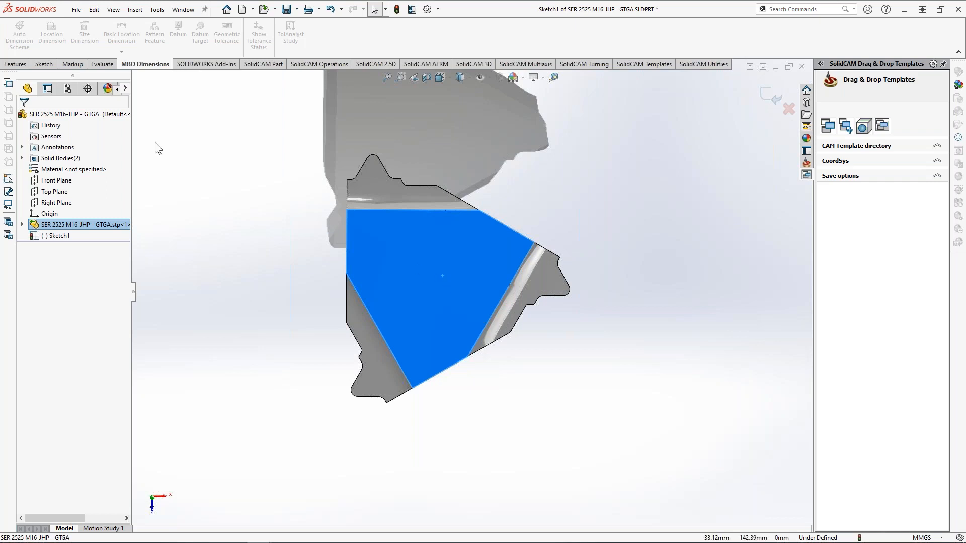
pyautogui.click(44, 65)
pyautogui.click(65, 24)
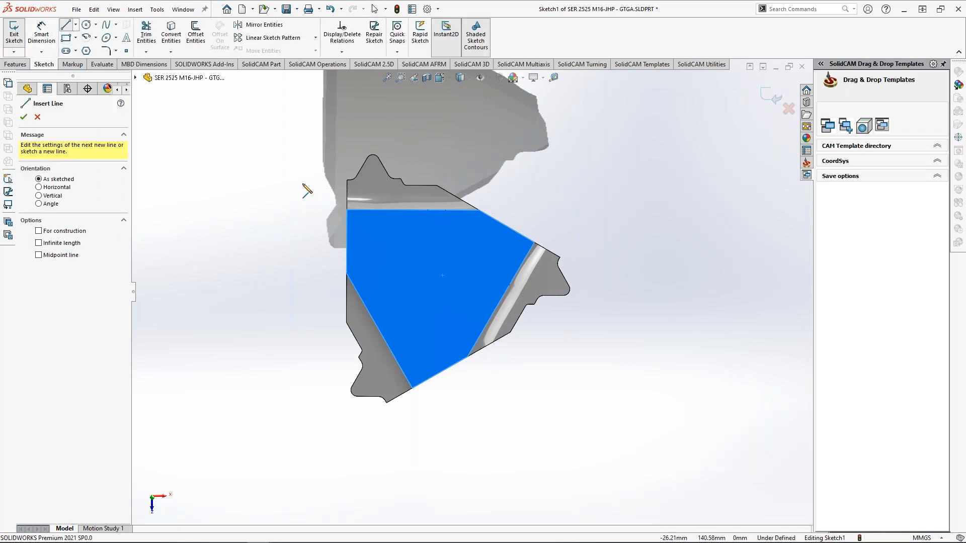
pyautogui.click(307, 167)
pyautogui.click(279, 396)
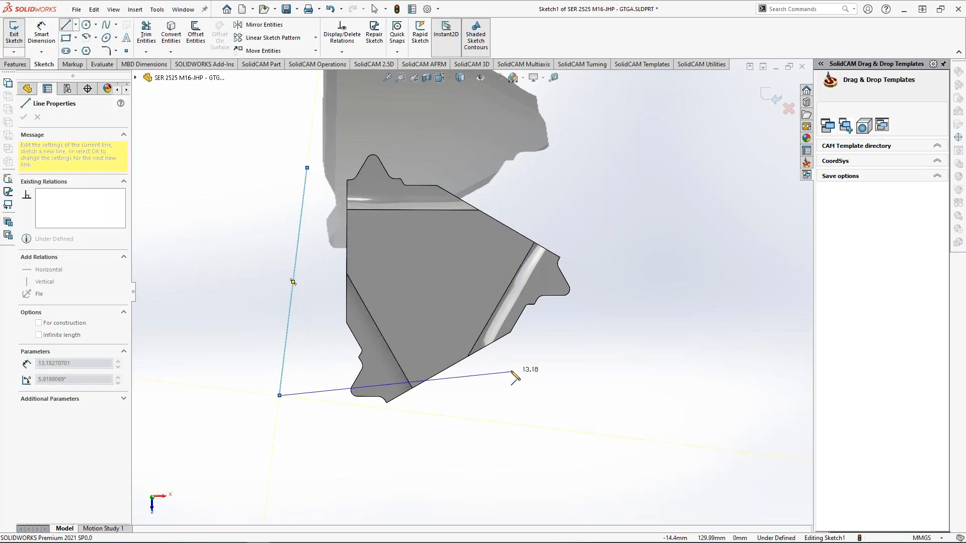
pyautogui.press('Escape')
pyautogui.press('l')
pyautogui.click(582, 319)
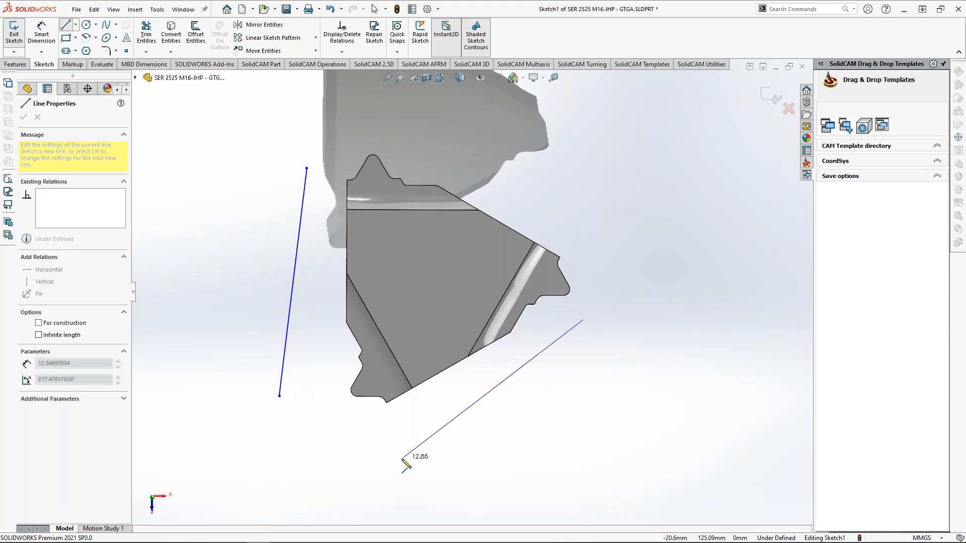
pyautogui.click(401, 458)
pyautogui.press('Escape')
pyautogui.press('l')
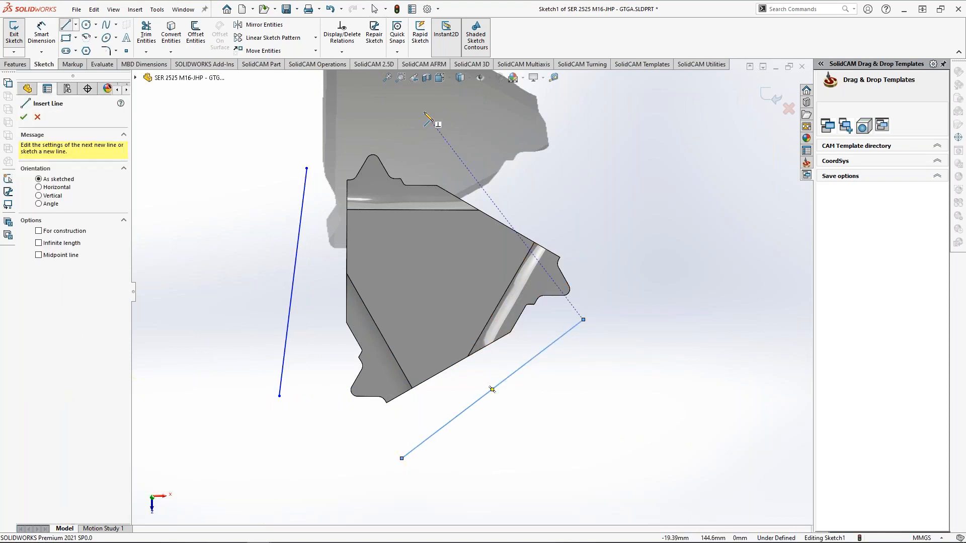
pyautogui.click(425, 112)
pyautogui.click(637, 236)
pyautogui.press('Escape')
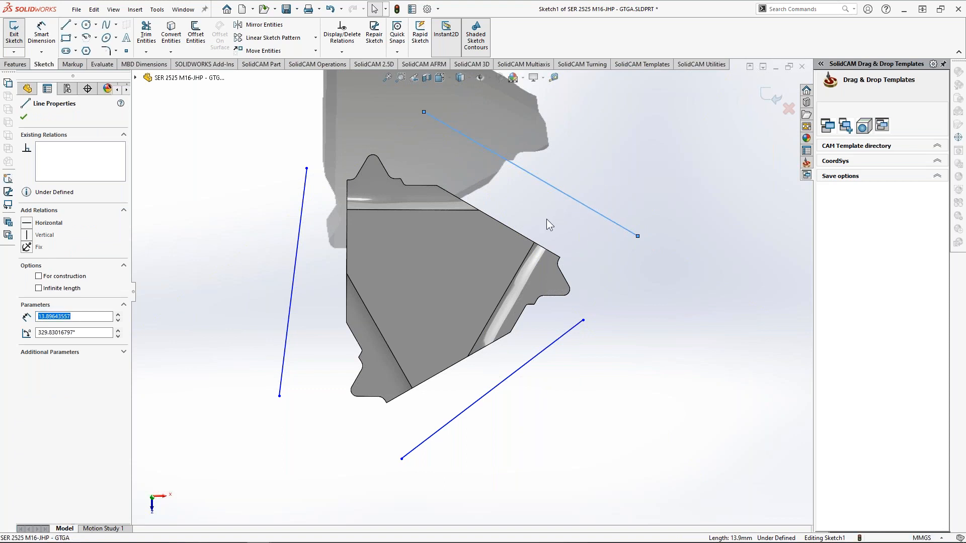
# - Make the upper-right and lower-right sketch lines collinear with the adjacent long outer edges of the insert
pyautogui.keyDown('ctrl'); pyautogui.click(513, 233); pyautogui.keyUp('ctrl')
pyautogui.click(47, 280)
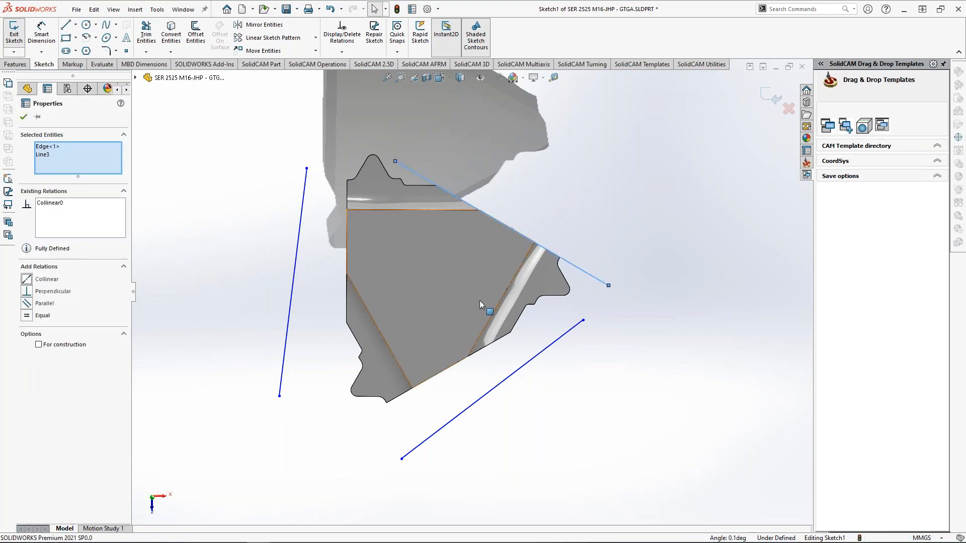
pyautogui.click(596, 352)
pyautogui.click(543, 350)
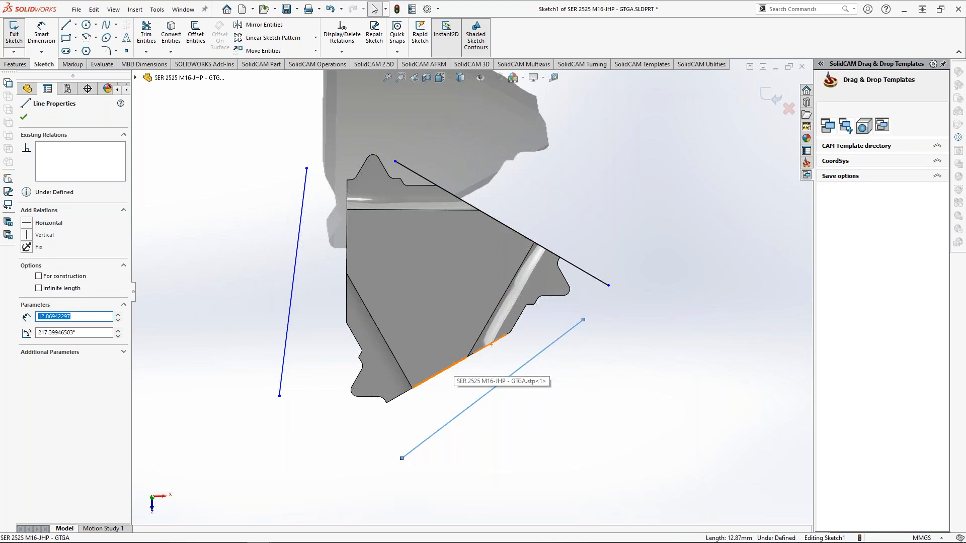
pyautogui.keyDown('ctrl'); pyautogui.click(491, 347); pyautogui.keyUp('ctrl')
pyautogui.click(47, 279)
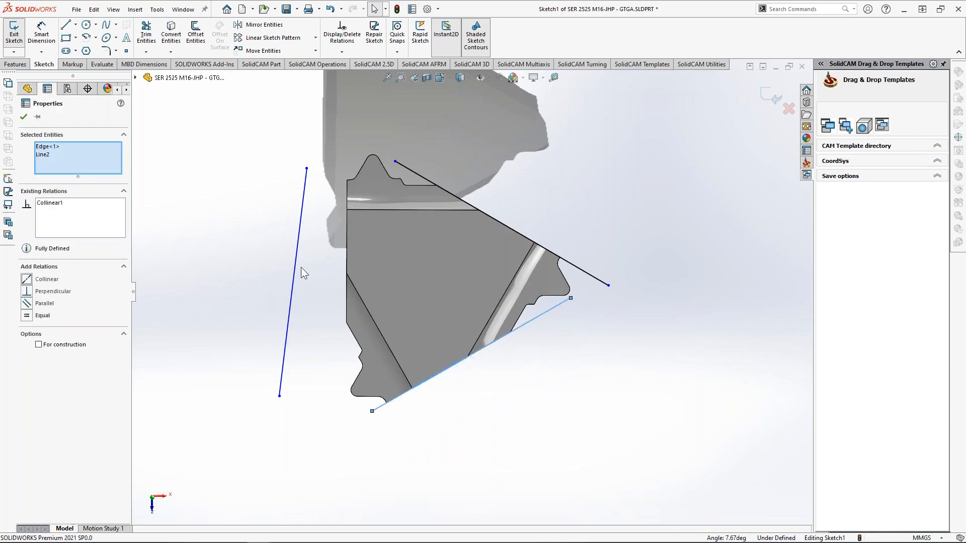
# - Make the left sketch line collinear with the adjacent long outer edge of the insert
pyautogui.click(308, 267)
pyautogui.keyDown('ctrl'); pyautogui.click(347, 259); pyautogui.keyUp('ctrl')
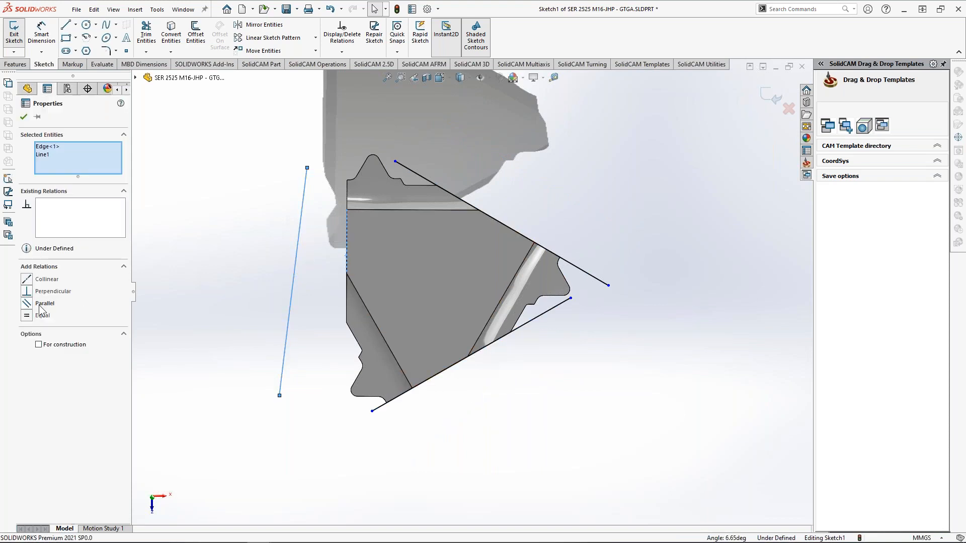
pyautogui.click(41, 280)
# - Extend the ends of the three sketch lines until they cross one another beyond the insert's three corners
pyautogui.click(347, 118)
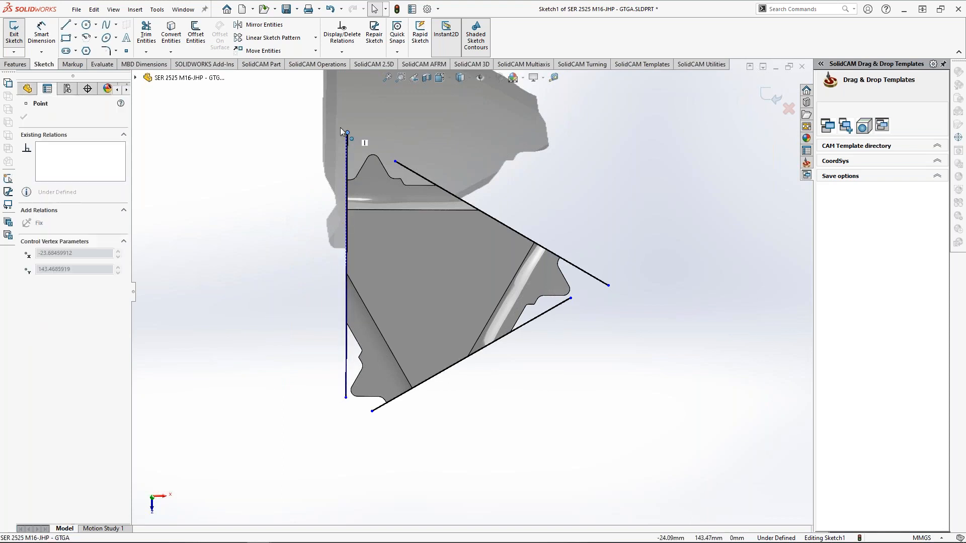
pyautogui.moveTo(396, 162); pyautogui.dragTo(327, 122)
pyautogui.moveTo(372, 411); pyautogui.dragTo(321, 440)
pyautogui.press('Escape')
pyautogui.moveTo(345, 399); pyautogui.dragTo(345, 462)
pyautogui.moveTo(570, 298); pyautogui.dragTo(636, 260)
pyautogui.press('Escape')
pyautogui.keyDown('ctrl'); pyautogui.moveTo(413, 347); pyautogui.dragTo(415, 368, button='middle'); pyautogui.keyUp('ctrl')
# - Trim the overhanging line ends at all three crossings to leave a closed triangle around the insert
pyautogui.click(146, 34)
pyautogui.moveTo(366, 137); pyautogui.dragTo(329, 160)
pyautogui.moveTo(321, 413); pyautogui.dragTo(326, 447)
pyautogui.moveTo(612, 309); pyautogui.dragTo(614, 293)
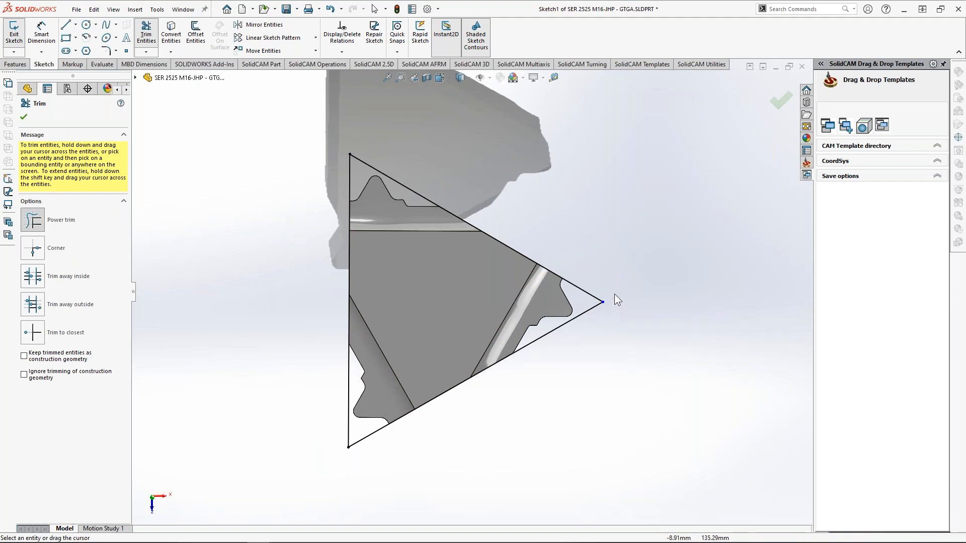
pyautogui.keyDown('ctrl'); pyautogui.moveTo(422, 378); pyautogui.dragTo(442, 356, button='middle'); pyautogui.keyUp('ctrl')
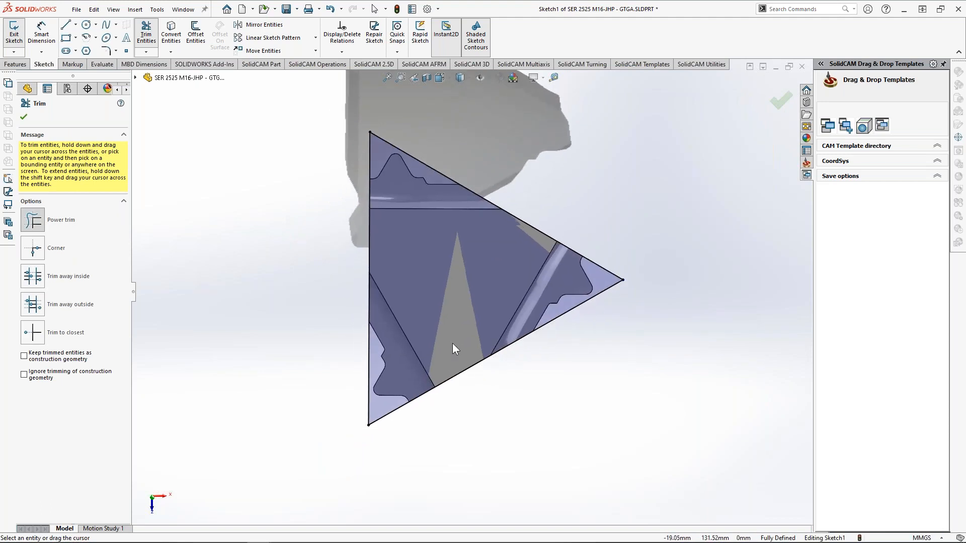
# - Sketch a line from the triangle's top corner to the lower side's midpoint, and one about 14.3 mm long from the left side to the right corner
pyautogui.click(66, 26)
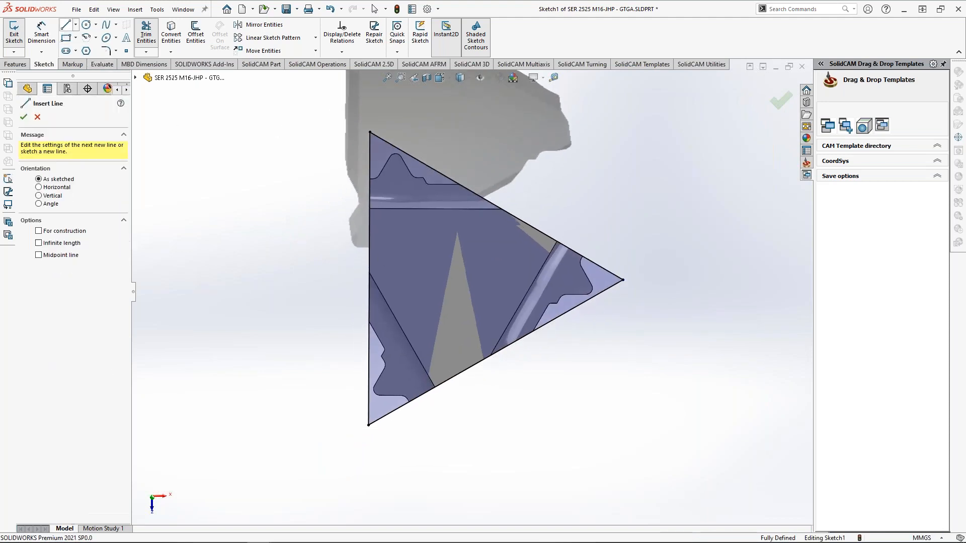
pyautogui.click(370, 133)
pyautogui.click(495, 352)
pyautogui.press('Escape')
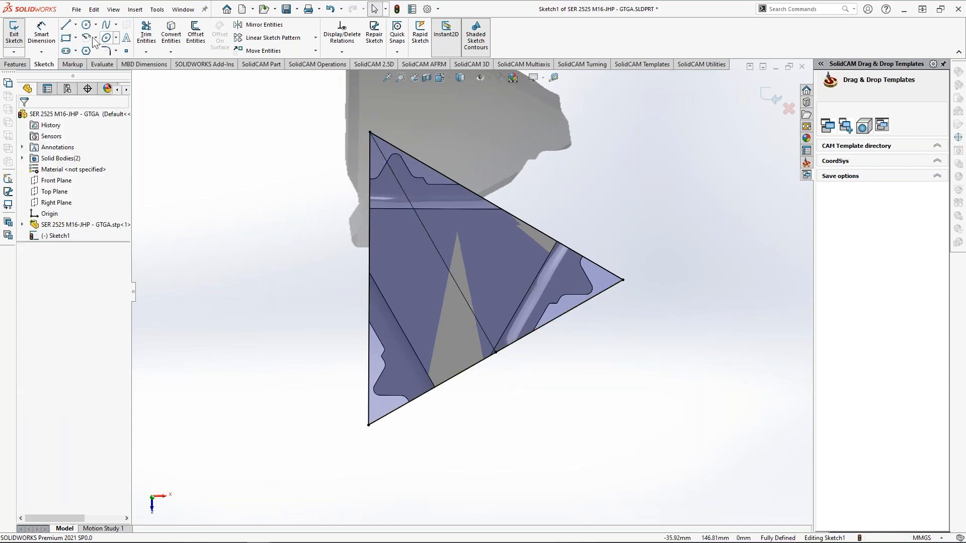
pyautogui.click(66, 26)
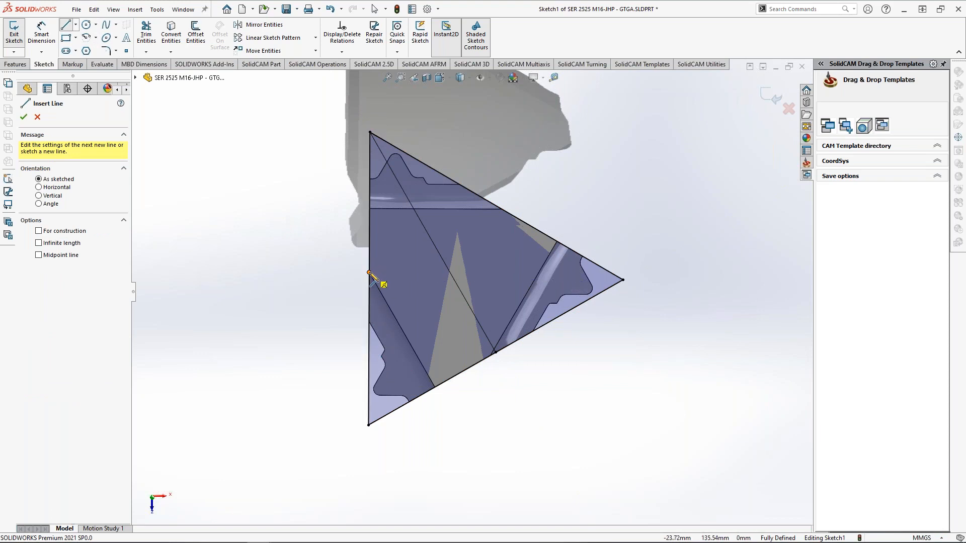
pyautogui.moveTo(369, 273); pyautogui.dragTo(623, 279)
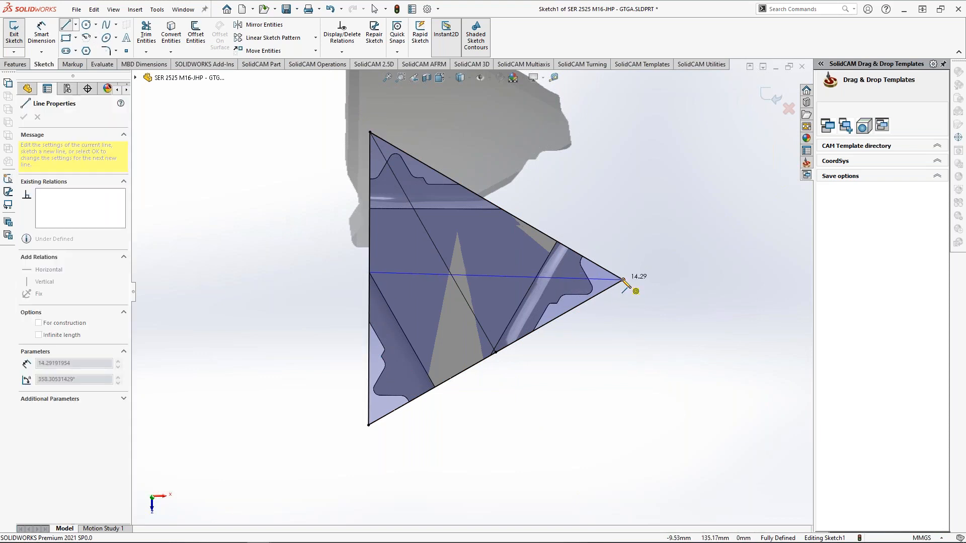
pyautogui.press('Escape')
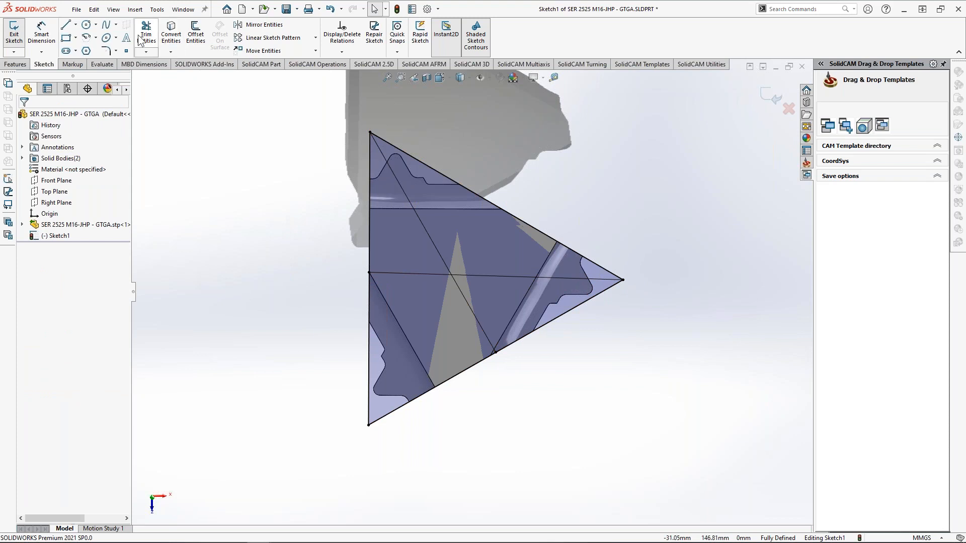
# - Place a sketch point at the intersection of the two lines inside the triangle
pyautogui.click(128, 51)
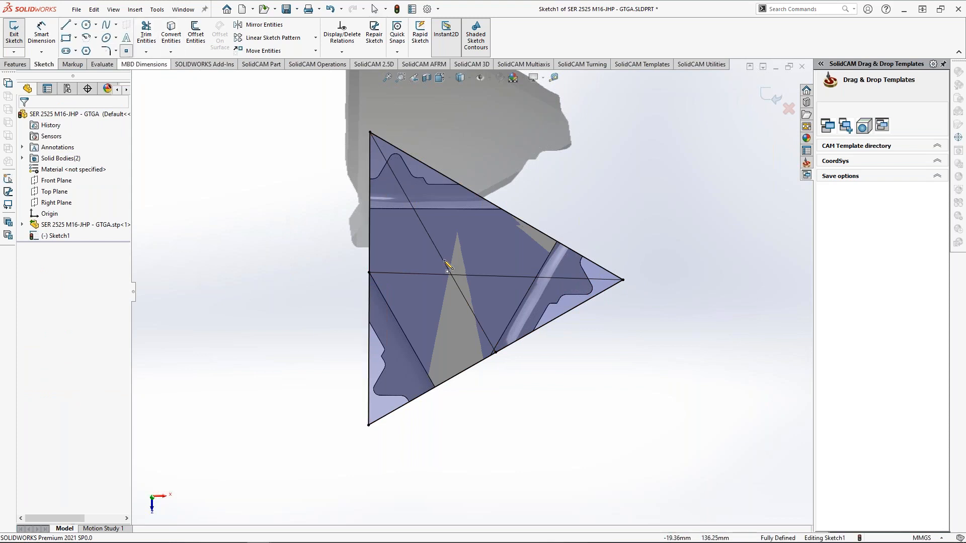
pyautogui.scroll(-4, 454, 277)
pyautogui.click(458, 286)
pyautogui.scroll(5, 468, 302)
pyautogui.press('Escape')
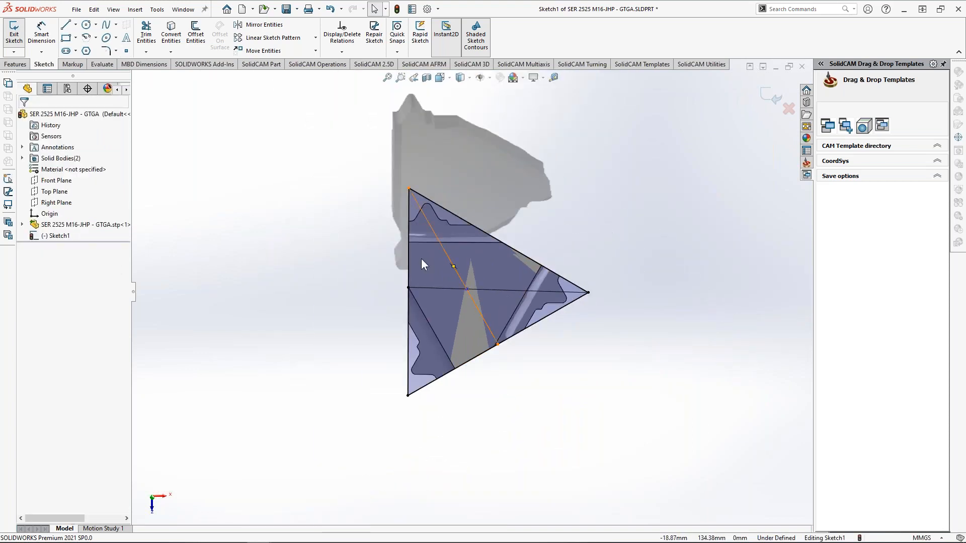
# - Sketch a short line from the intersection point toward the lower left and make it perpendicular to the line from the top corner
pyautogui.press('l')
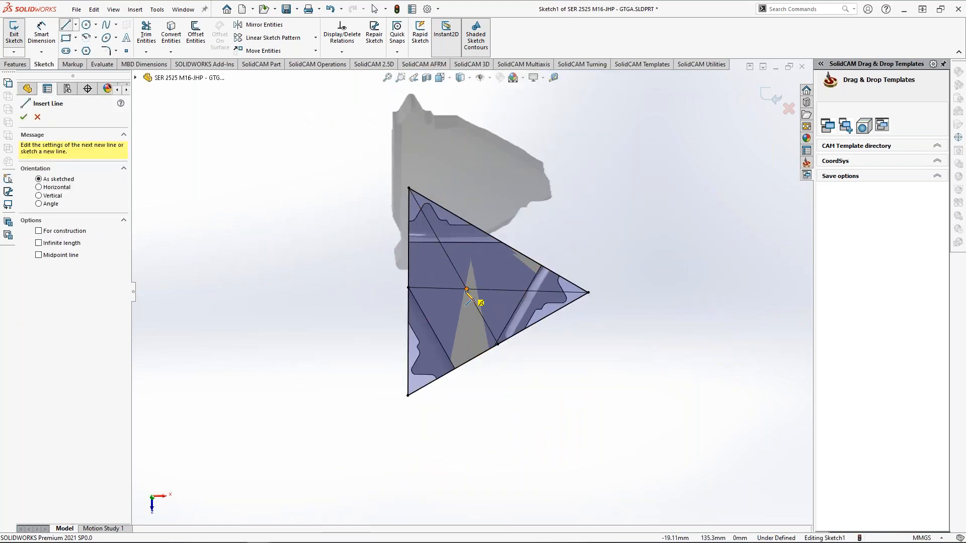
pyautogui.click(467, 289)
pyautogui.click(446, 303)
pyautogui.press('Escape')
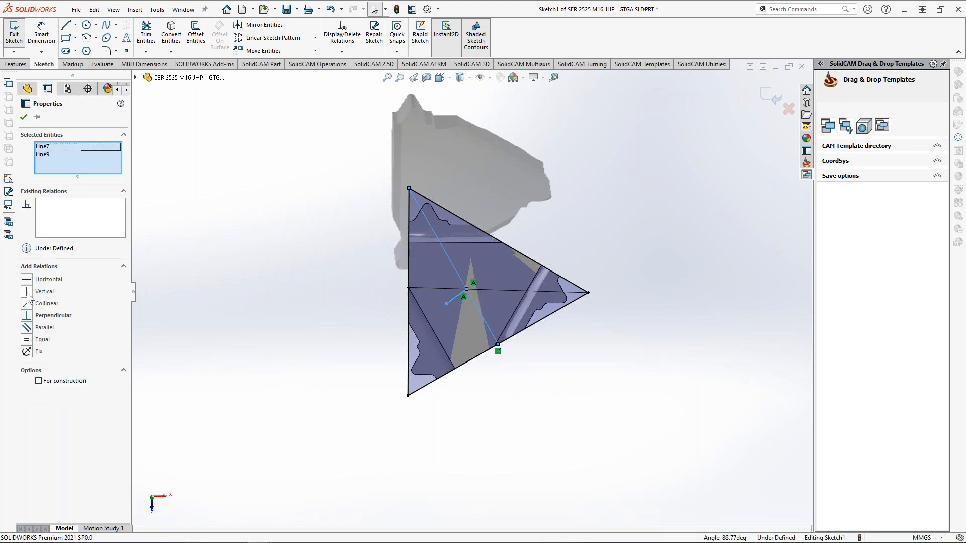
pyautogui.click(29, 317)
pyautogui.click(293, 315)
# - Convert all the triangle sketch's lines to construction geometry and exit the sketch
pyautogui.moveTo(443, 312)
pyautogui.mouseDown(button='middle')
pyautogui.moveTo(465, 324)
pyautogui.moveTo(417, 227)
pyautogui.moveTo(574, 222)
pyautogui.moveTo(520, 270)
pyautogui.moveTo(462, 182)
pyautogui.mouseUp(button='middle')
pyautogui.moveTo(601, 351); pyautogui.dragTo(692, 411)
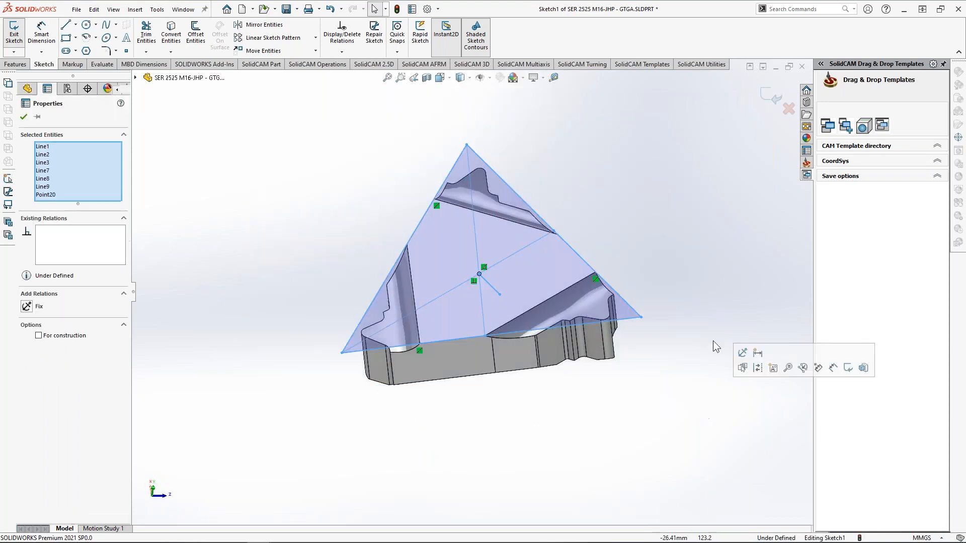
pyautogui.click(754, 368)
pyautogui.scroll(3, 676, 312)
pyautogui.click(777, 113)
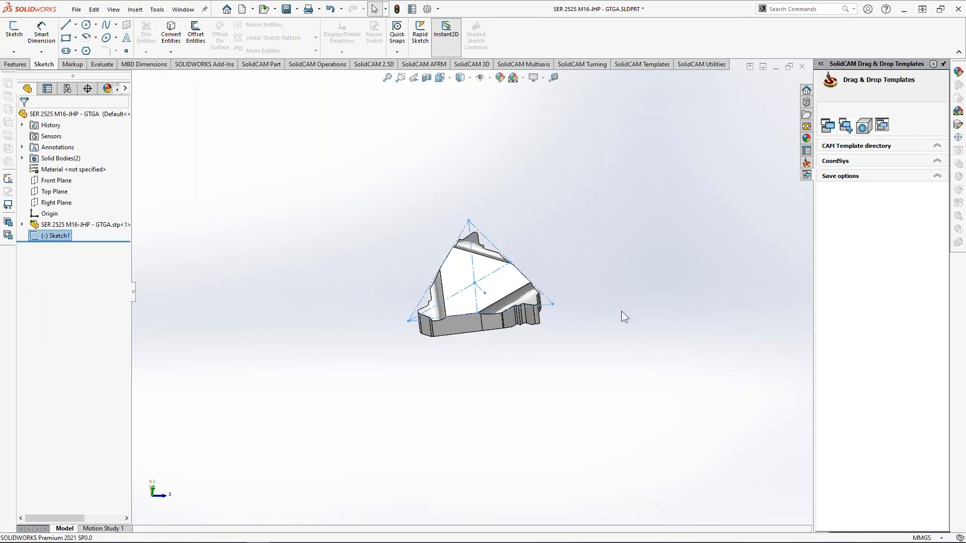
# - Create a coordinate system at the sketch's intersection point, with X along the corner line, Y reversed along the short perpendicular line and Z from the flat top face
pyautogui.click(135, 9)
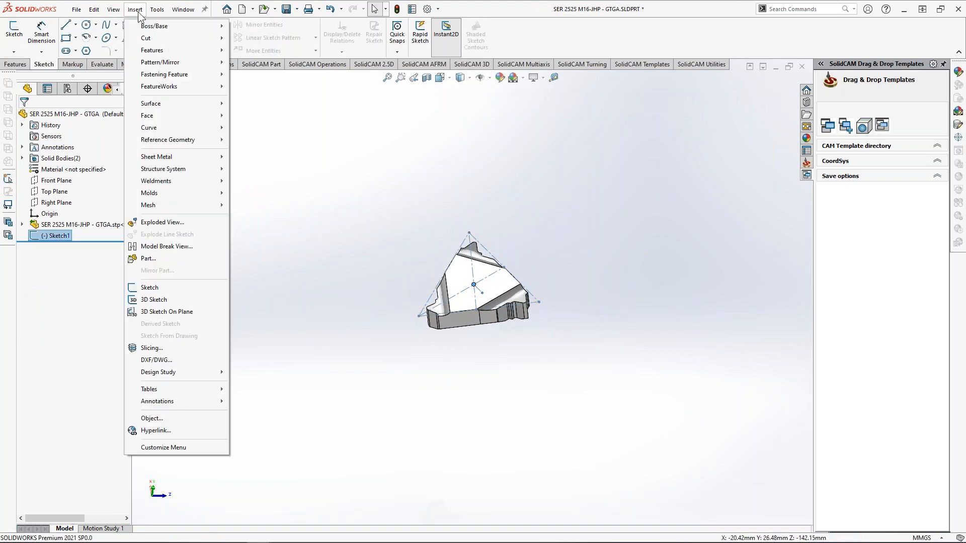
pyautogui.moveTo(198, 140)
pyautogui.click(264, 176)
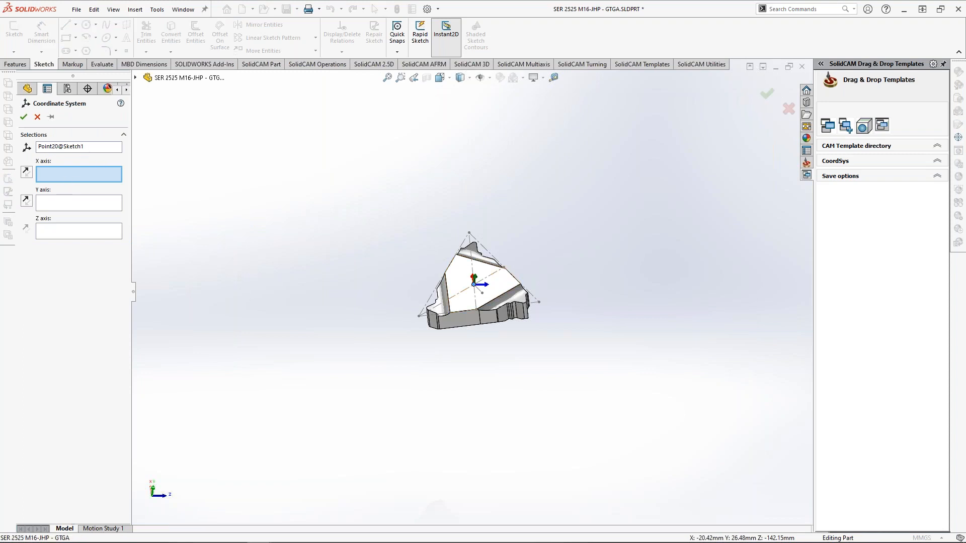
pyautogui.click(460, 292)
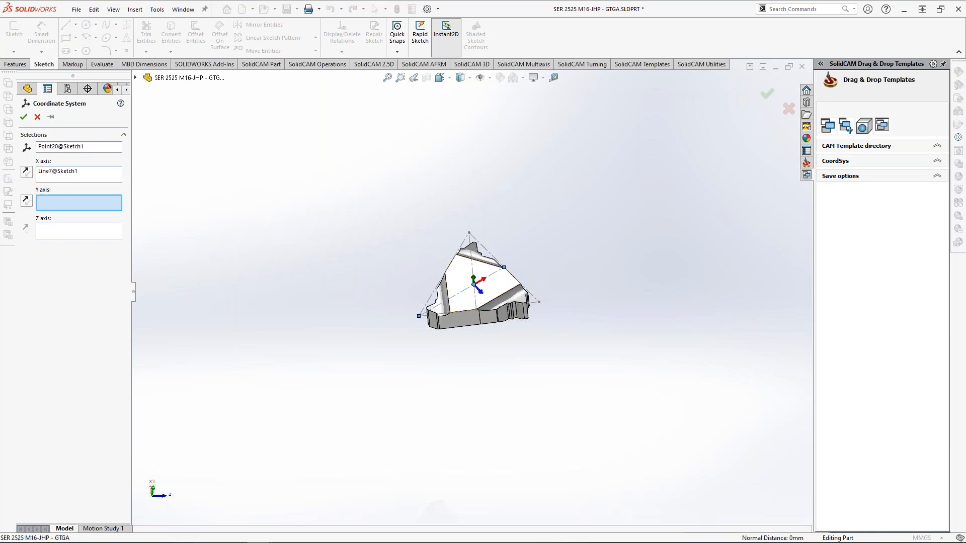
pyautogui.scroll(-6, 478, 294)
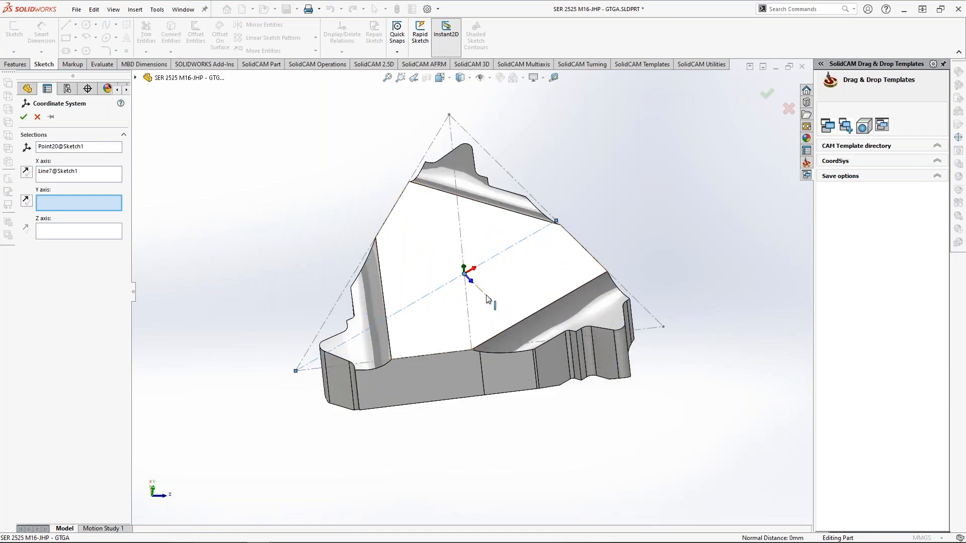
pyautogui.click(487, 299)
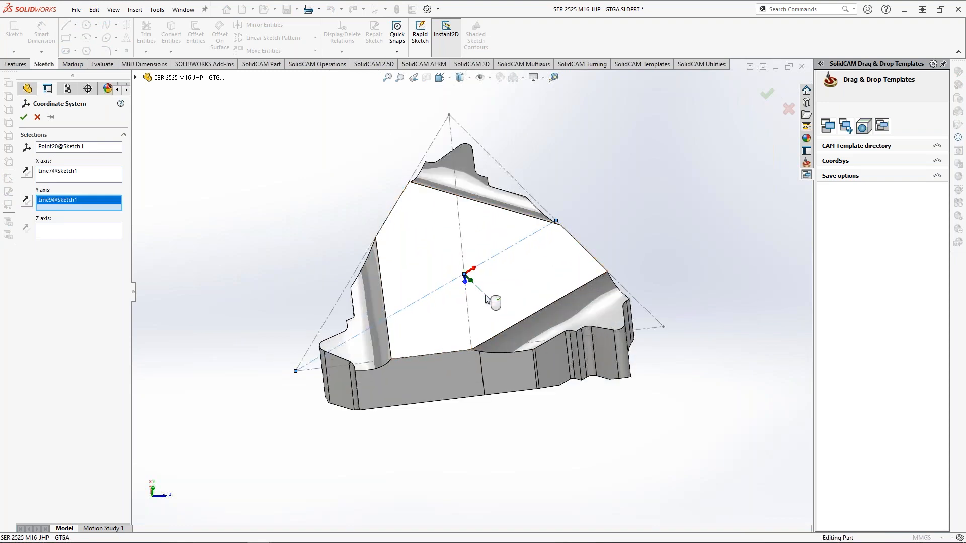
pyautogui.click(431, 248)
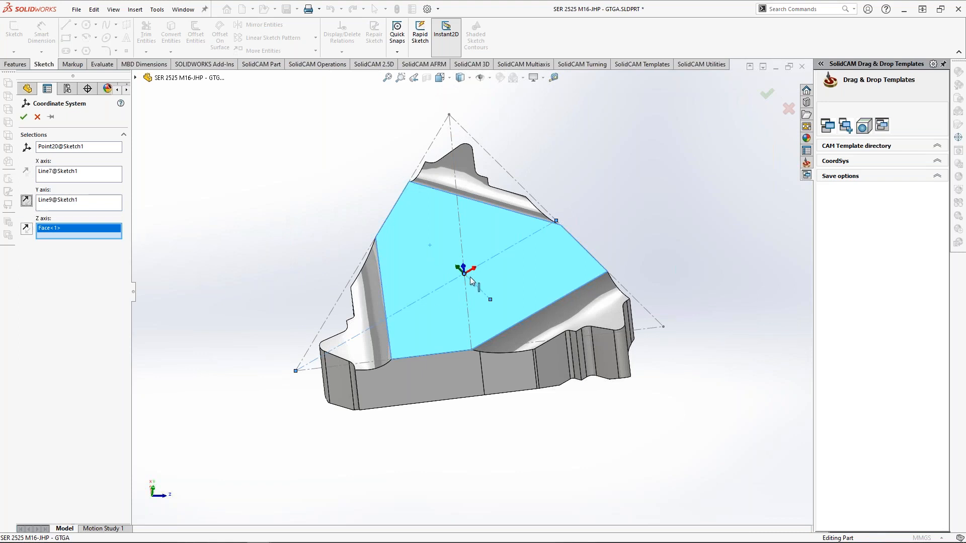
pyautogui.scroll(3, 492, 262)
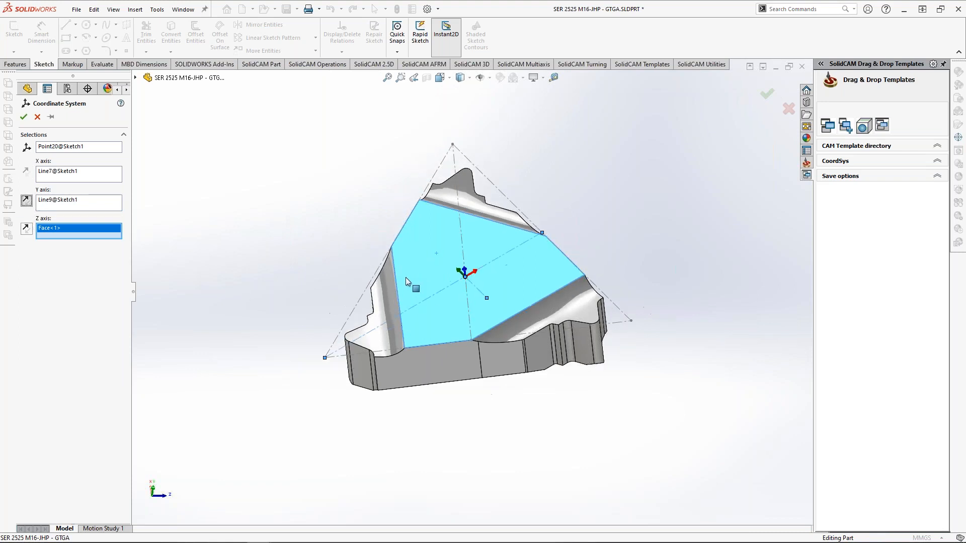
pyautogui.click(24, 118)
# - Rename the new coordinate system as Insert
pyautogui.click(67, 248)
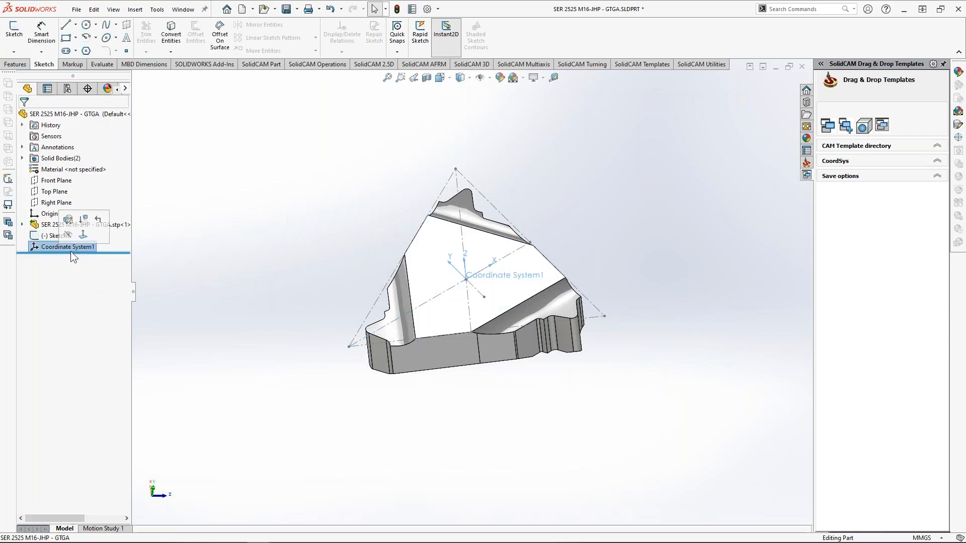
pyautogui.click(68, 248)
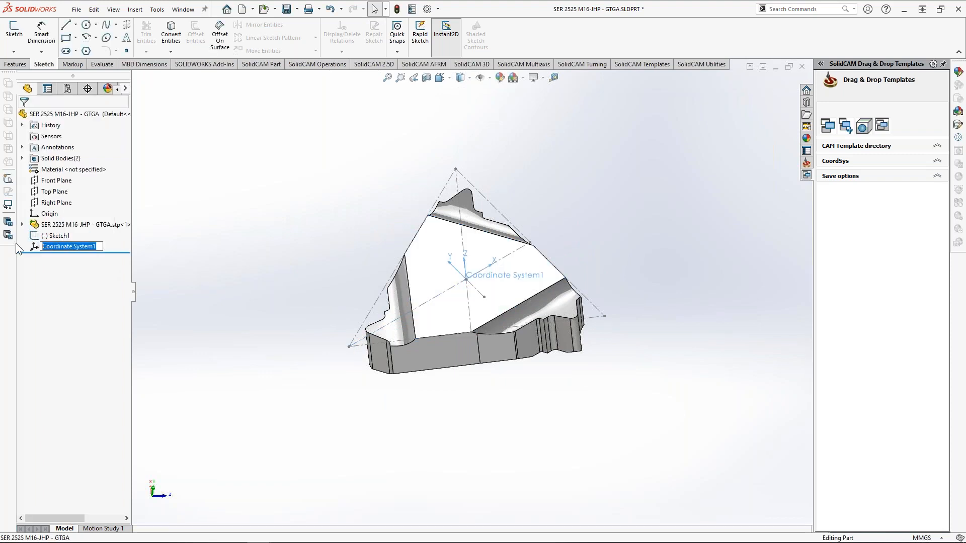
pyautogui.write('Insert')
pyautogui.press('Return')
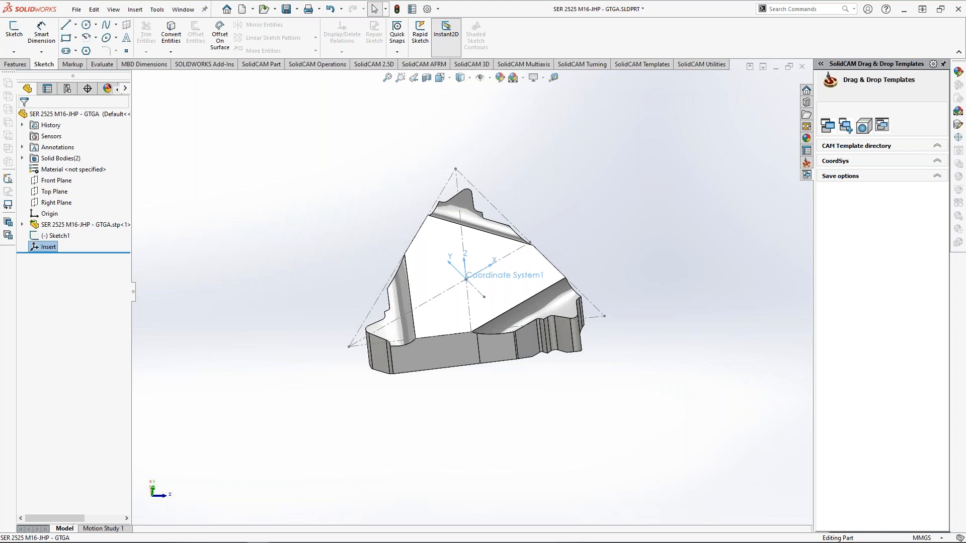
pyautogui.moveTo(473, 415); pyautogui.dragTo(480, 325, button='middle')
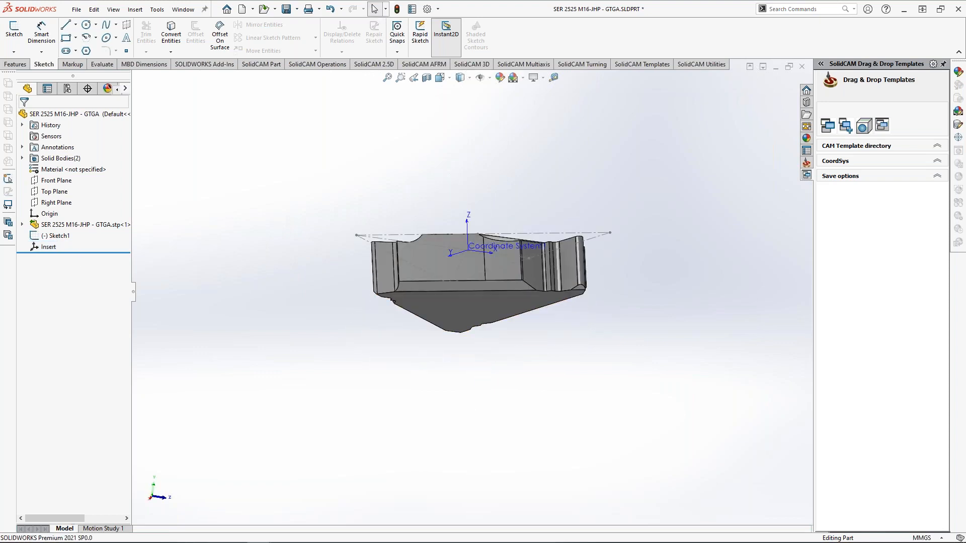
pyautogui.click(481, 326)
pyautogui.click(134, 9)
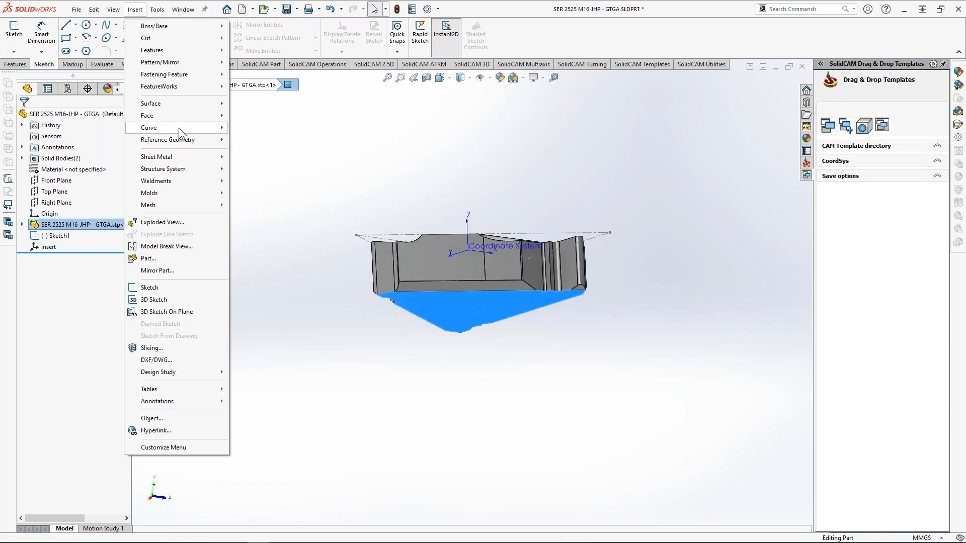
pyautogui.moveTo(168, 140)
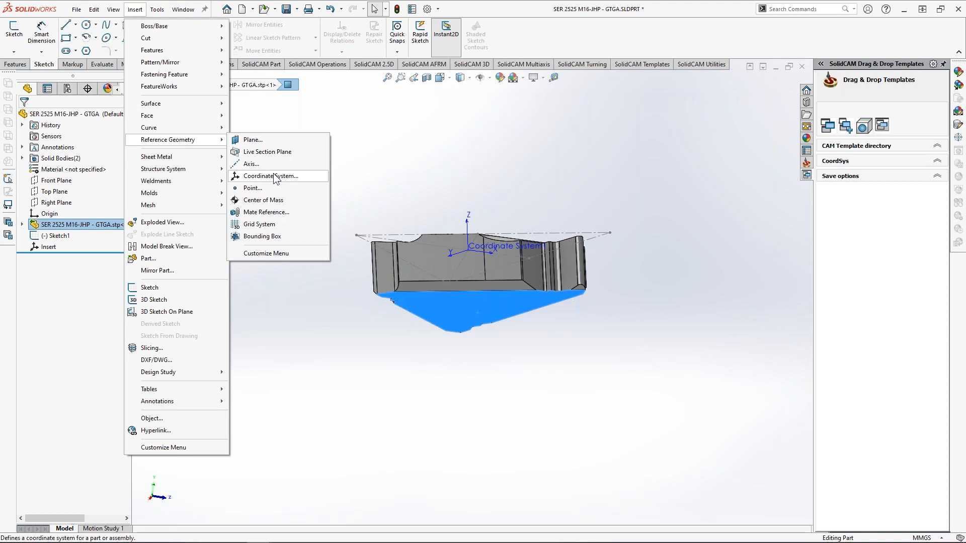
pyautogui.click(373, 173)
pyautogui.click(474, 305)
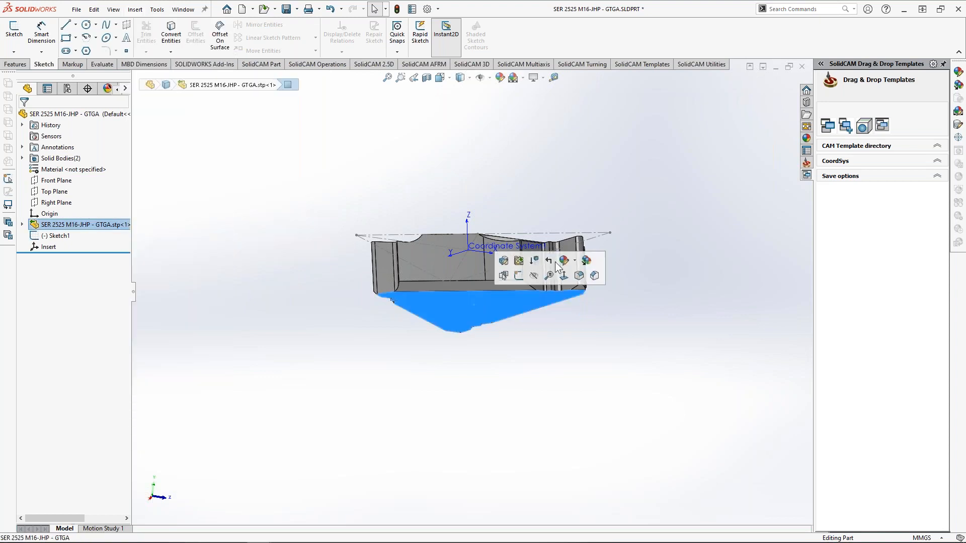
pyautogui.click(136, 11)
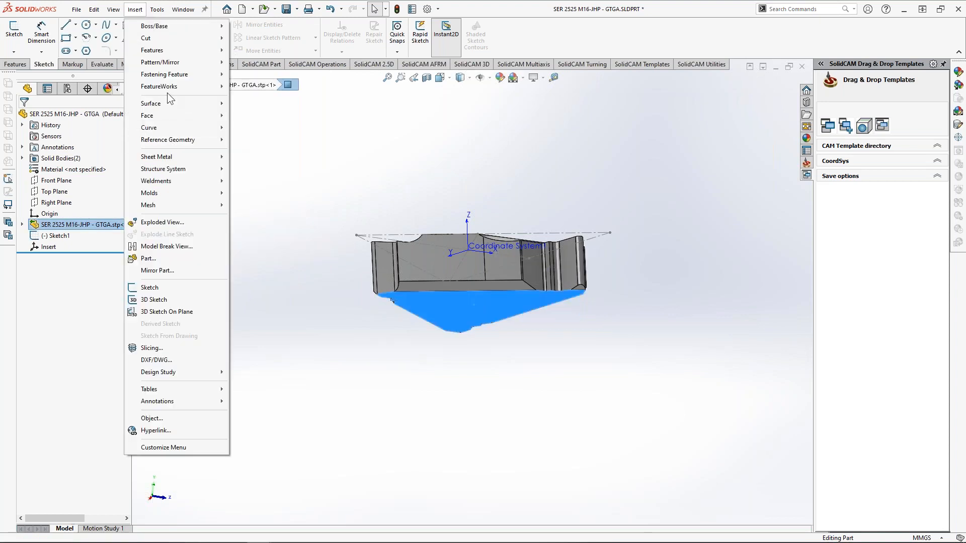
pyautogui.click(287, 175)
# - Sketch a point on the insert's bottom face, aligned with the intersection point of the top sketch, and exit the sketch
pyautogui.click(457, 308)
pyautogui.click(490, 273)
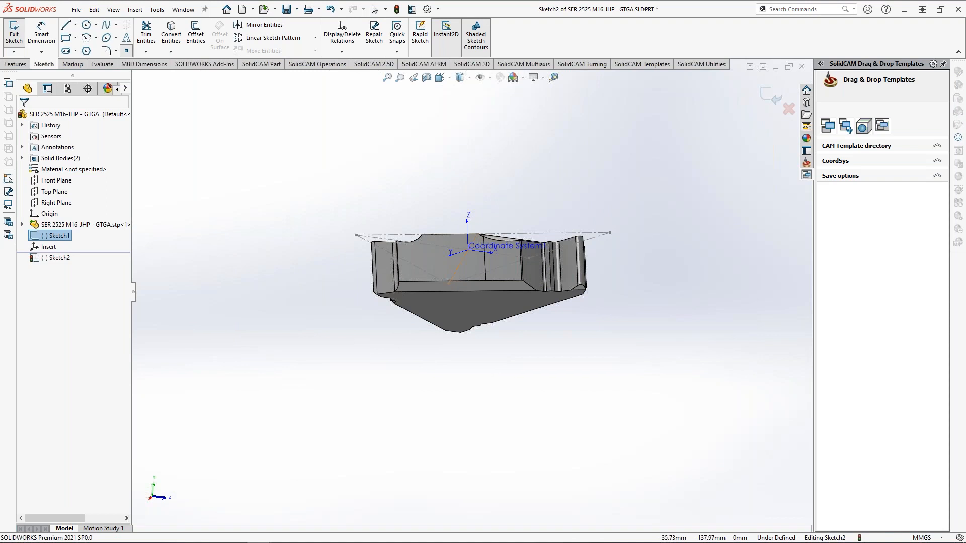
pyautogui.click(770, 96)
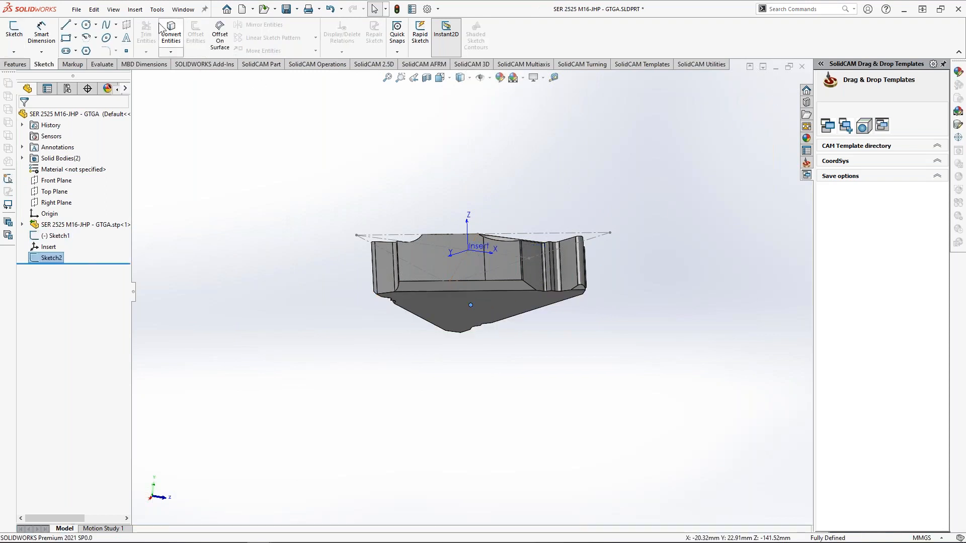
# - Create a coordinate system at the bottom-face sketch point, with X along the corner line, Y from the flat top face and Z along the short perpendicular line
pyautogui.click(135, 9)
pyautogui.moveTo(171, 140)
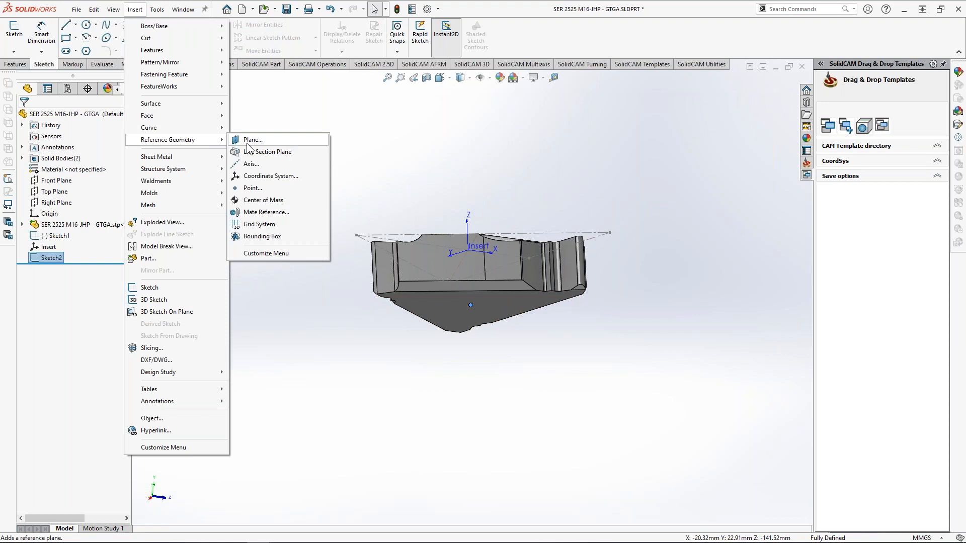
pyautogui.click(266, 175)
pyautogui.moveTo(433, 252); pyautogui.dragTo(448, 304, button='middle')
pyautogui.click(502, 264)
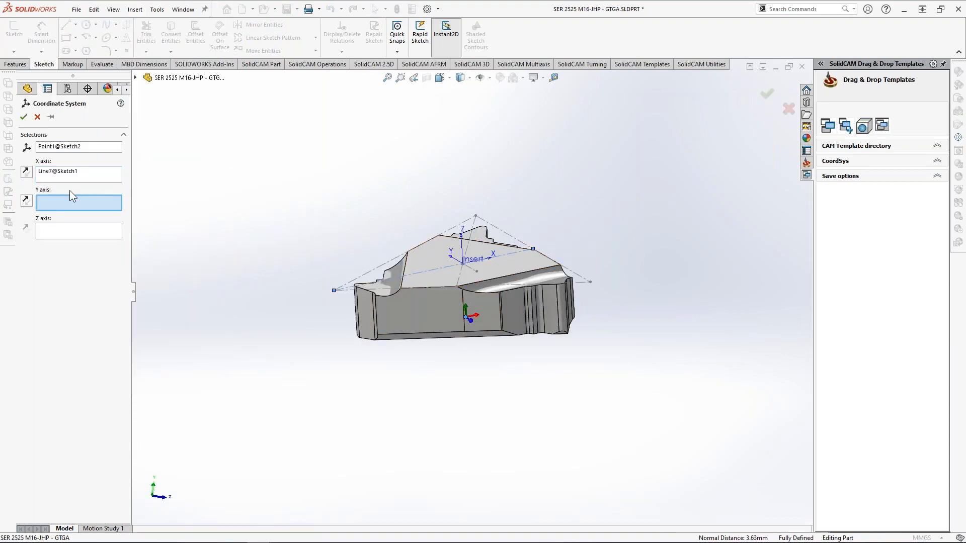
pyautogui.click(470, 268)
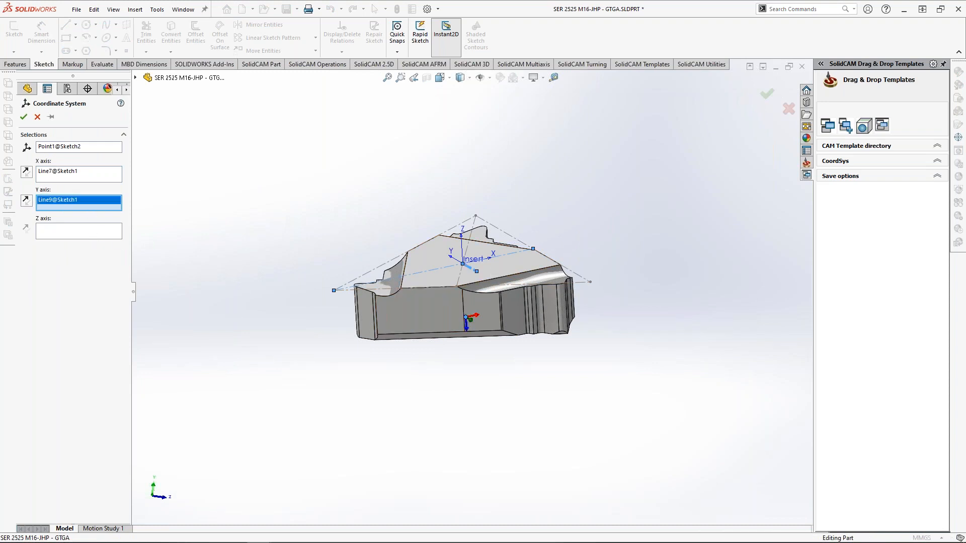
pyautogui.click(492, 273)
pyautogui.click(57, 231)
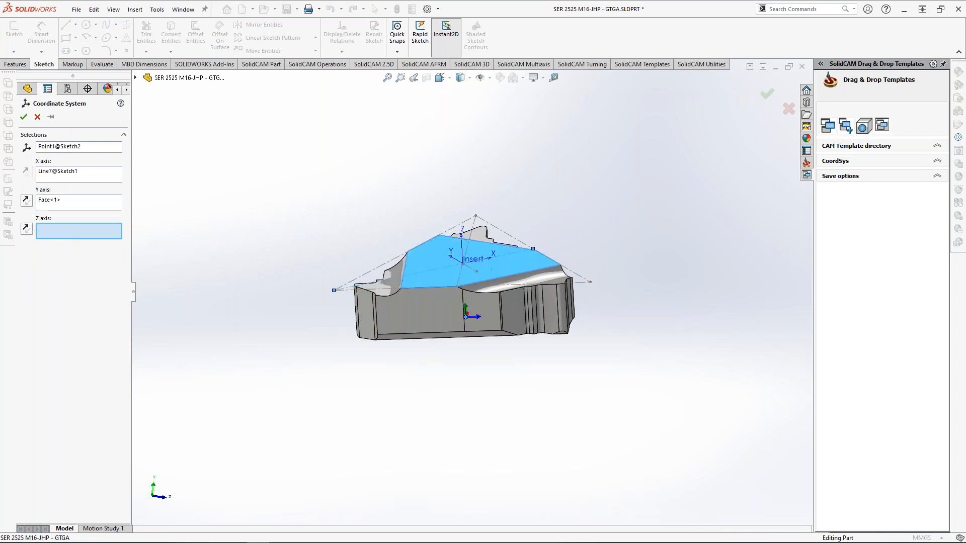
pyautogui.click(473, 272)
pyautogui.moveTo(474, 331); pyautogui.dragTo(487, 379, button='middle')
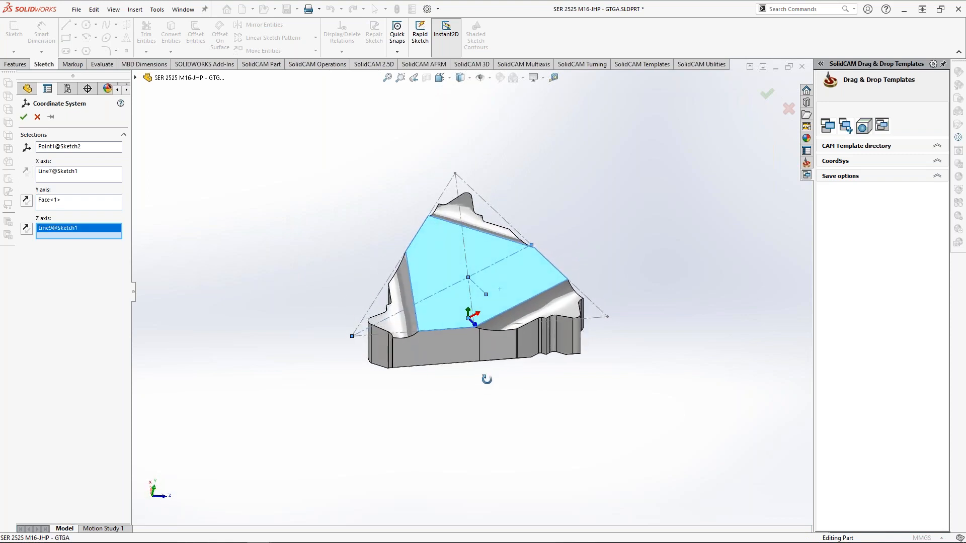
pyautogui.click(23, 118)
# - Show the holder body again around the insert's coordinate systems
pyautogui.moveTo(340, 239); pyautogui.dragTo(539, 259, button='middle')
pyautogui.click(563, 258)
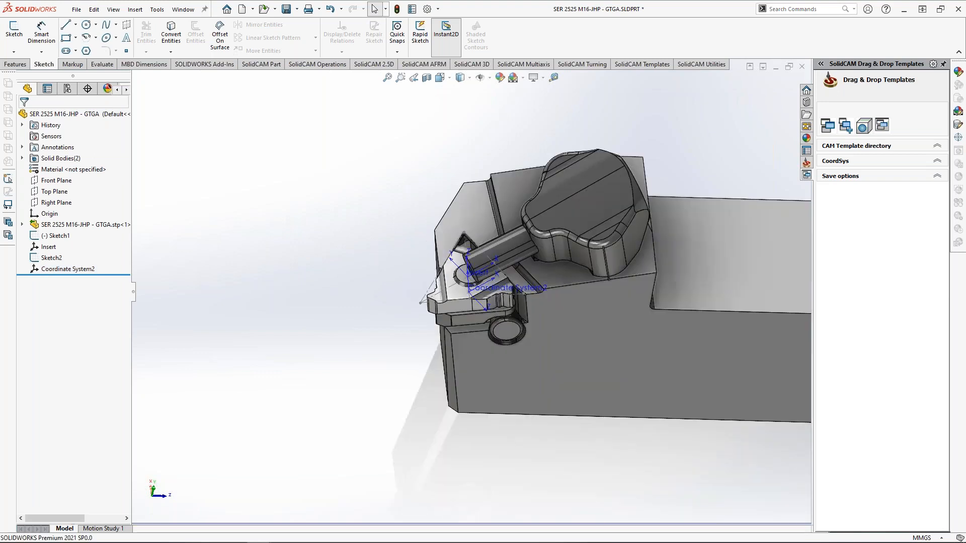
pyautogui.scroll(4, 337, 227)
pyautogui.moveTo(338, 229); pyautogui.dragTo(393, 220, button='middle')
pyautogui.scroll(-3, 469, 312)
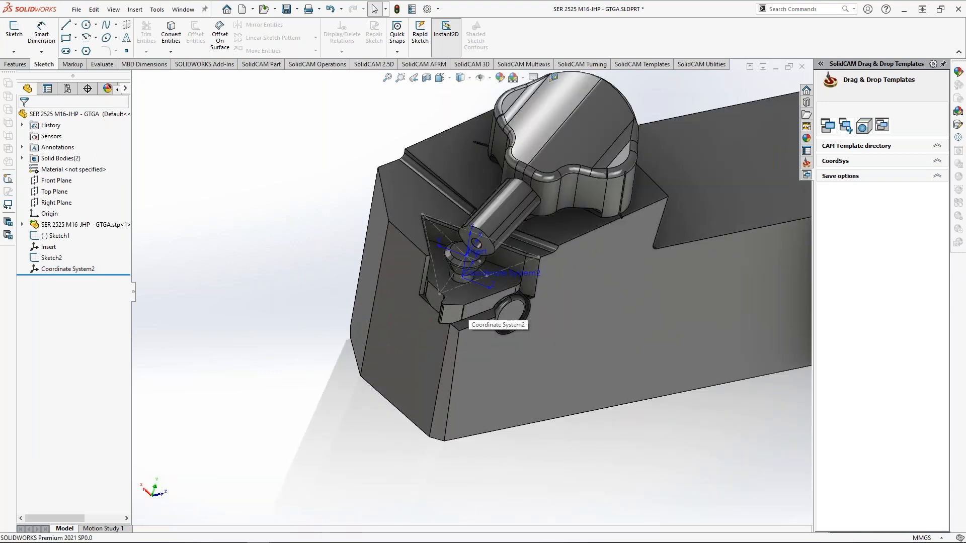
pyautogui.scroll(5, 423, 289)
# - Start saving the model under another name in the Metric > Webinar > Turning > Shank folder
pyautogui.click(76, 9)
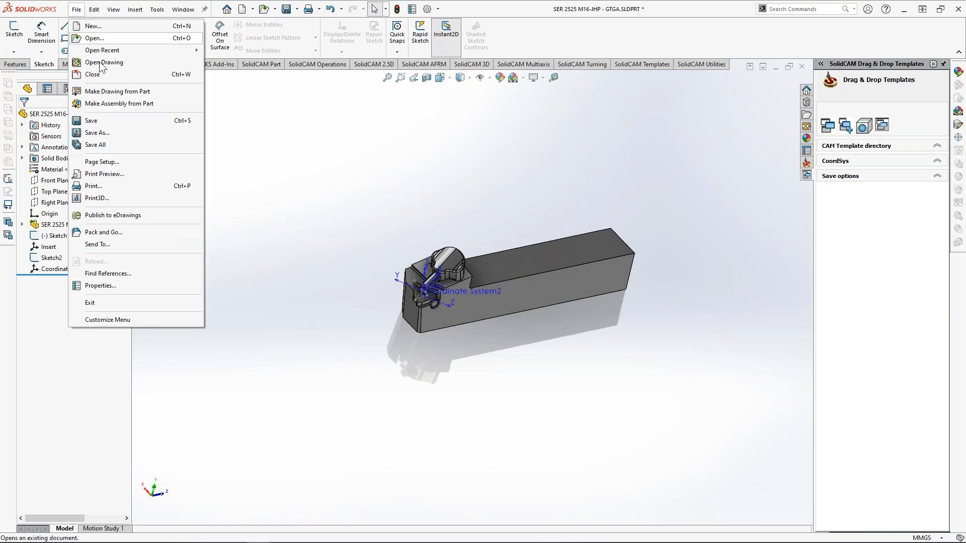
pyautogui.click(96, 132)
pyautogui.scroll(5, 173, 270)
pyautogui.click(39, 184)
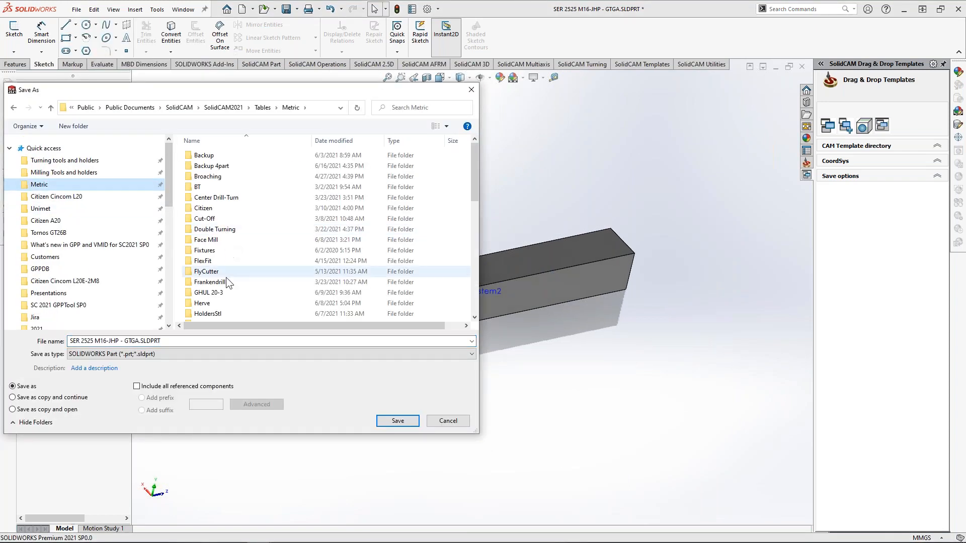
pyautogui.scroll(-5, 252, 252)
pyautogui.click(209, 294)
pyautogui.doubleClick(212, 296)
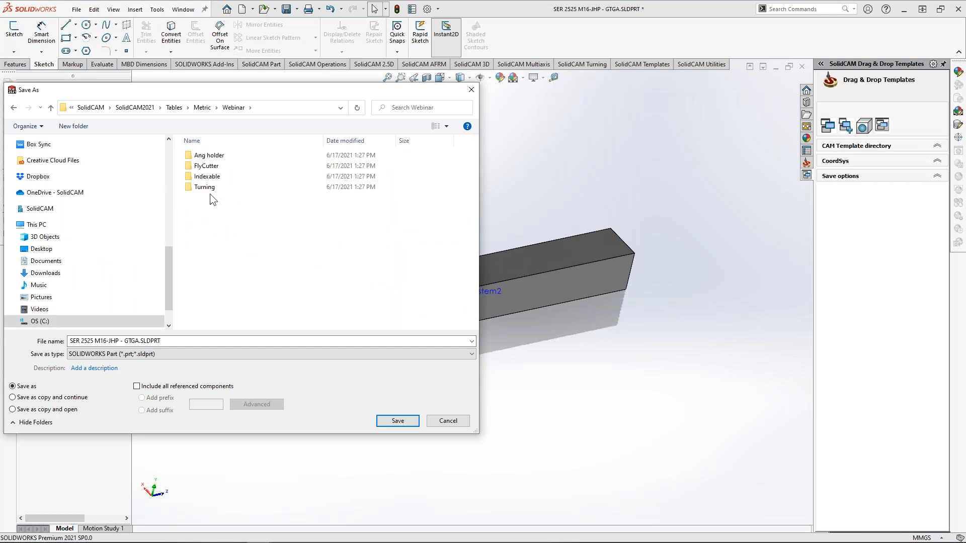
pyautogui.moveTo(249, 92); pyautogui.dragTo(354, 96)
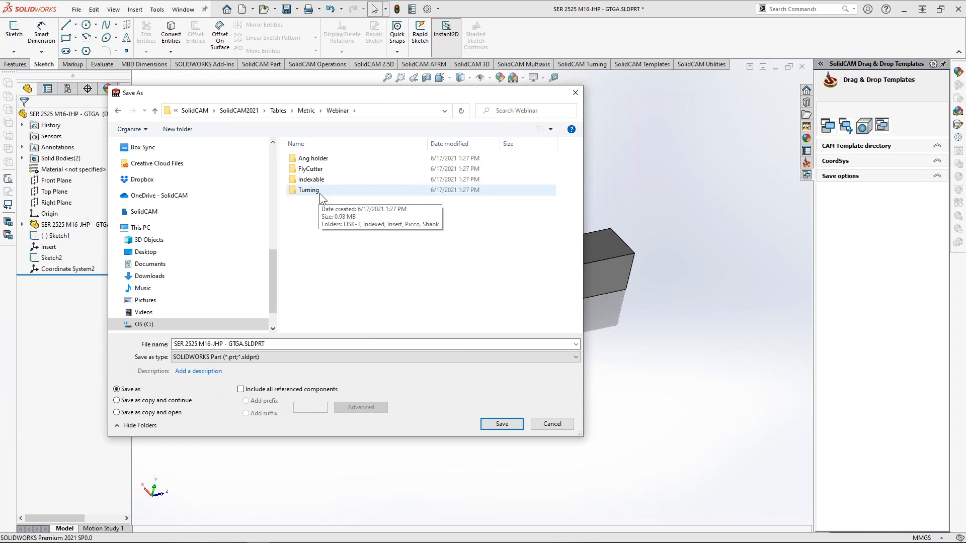
pyautogui.moveTo(333, 92); pyautogui.dragTo(373, 98)
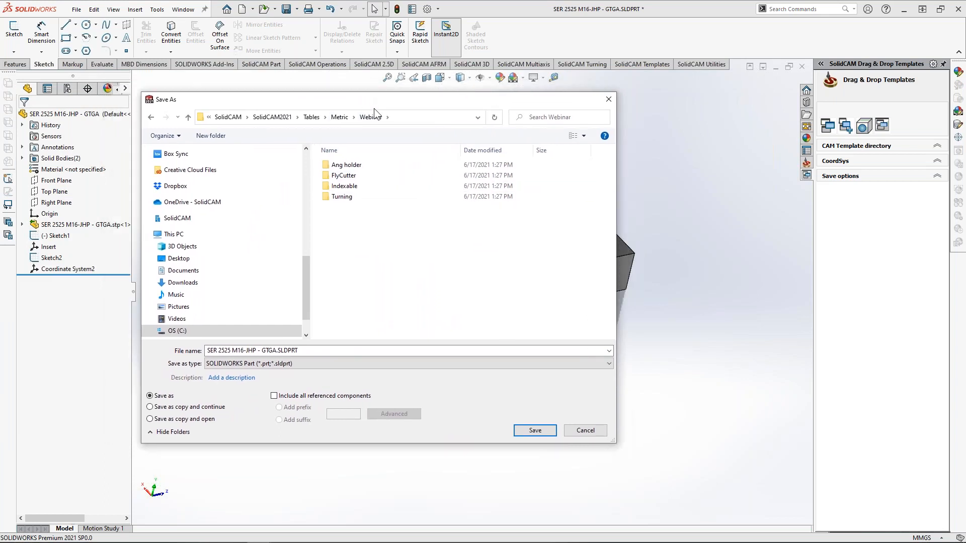
pyautogui.moveTo(376, 100); pyautogui.dragTo(476, 136)
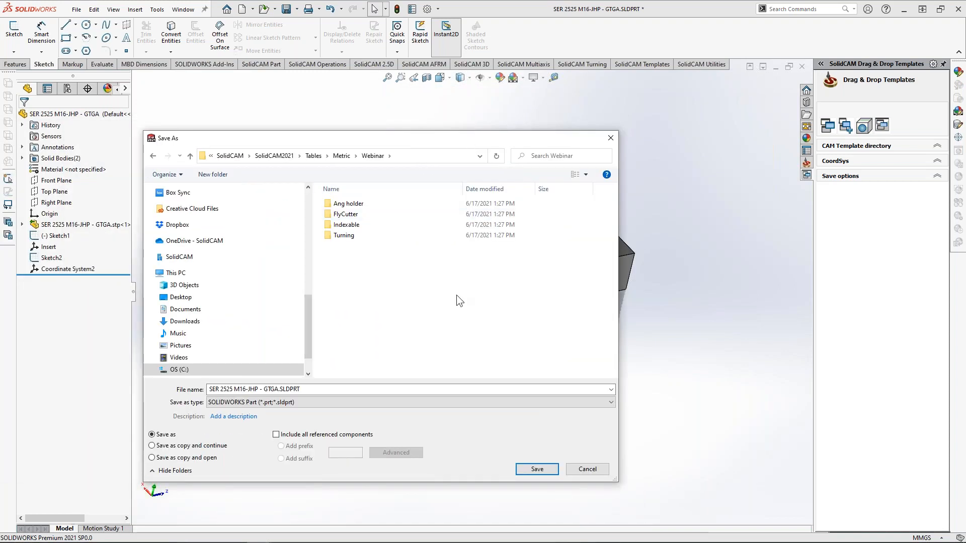
pyautogui.moveTo(399, 143); pyautogui.dragTo(391, 94)
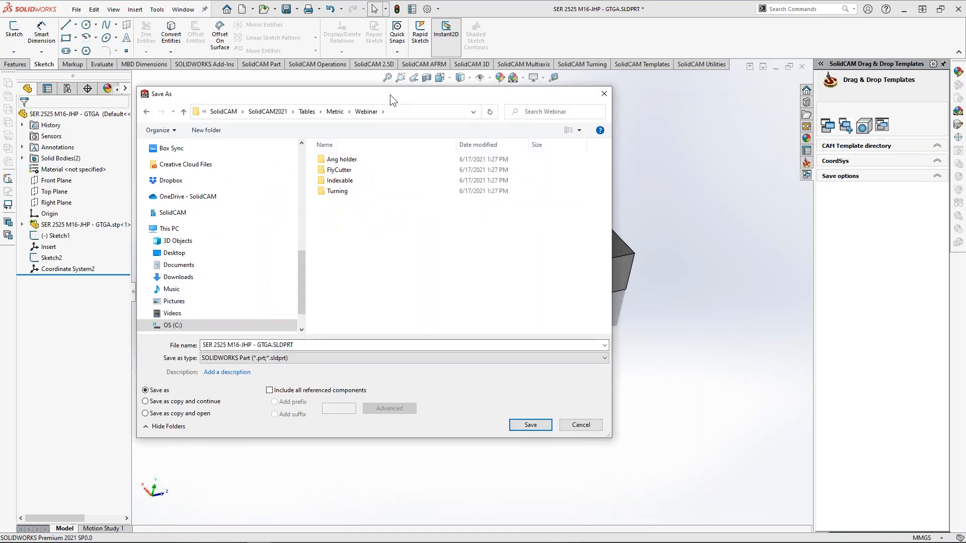
pyautogui.doubleClick(338, 191)
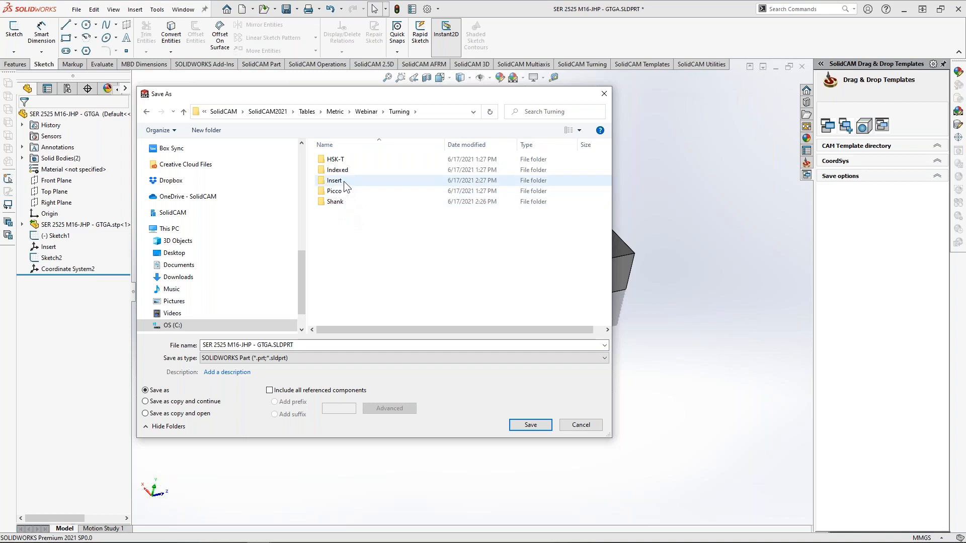
pyautogui.doubleClick(335, 202)
# - Export the holder as STL named SER 2525 M16-JHP, with coarse resolution and the default output coordinate system
pyautogui.click(288, 345)
pyautogui.moveTo(251, 346); pyautogui.dragTo(261, 345)
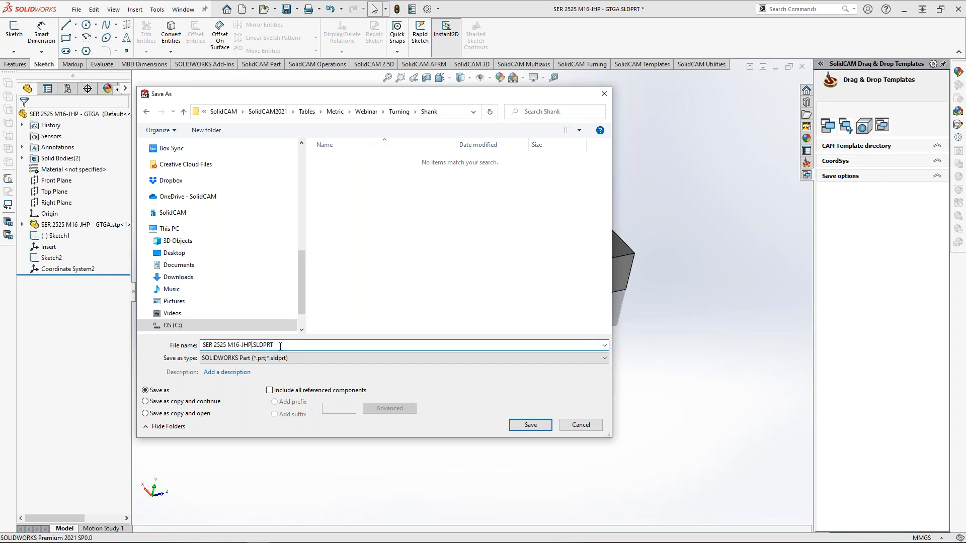
pyautogui.click(302, 357)
pyautogui.click(382, 327)
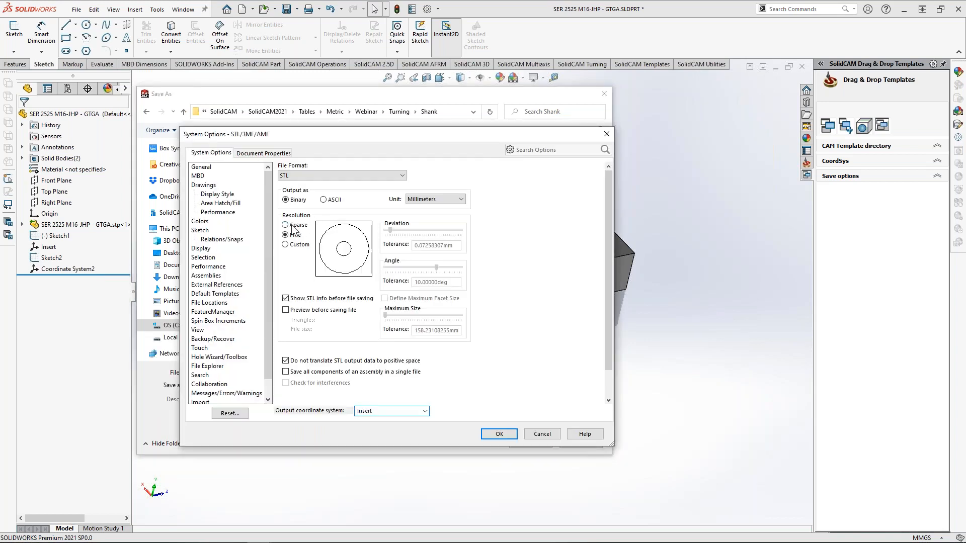
pyautogui.click(426, 411)
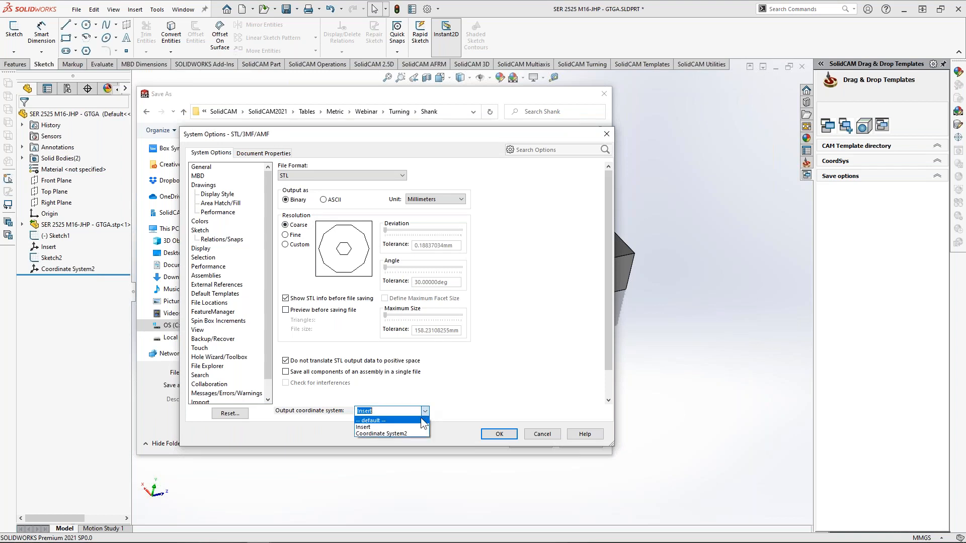
pyautogui.click(370, 421)
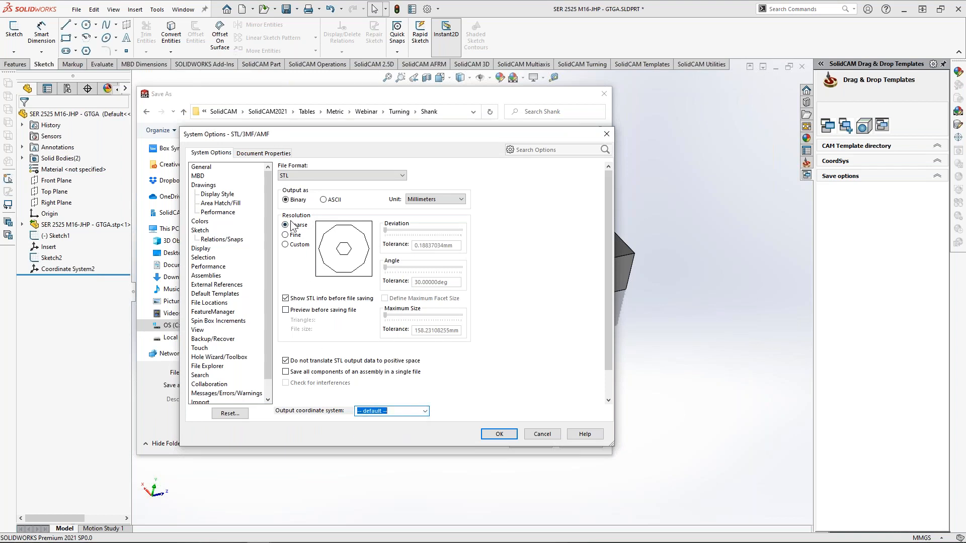
pyautogui.click(492, 436)
pyautogui.click(530, 442)
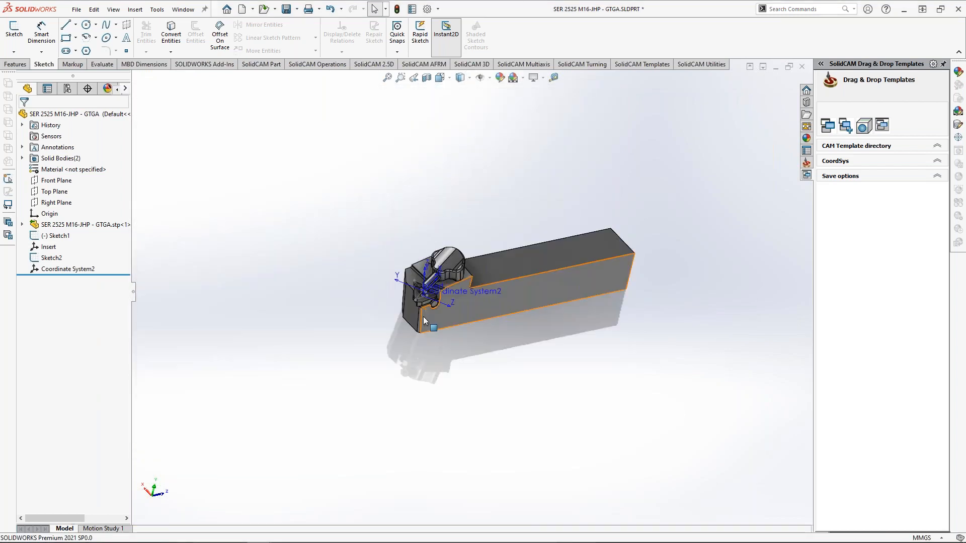
# - Hide the holder body and start saving the remaining insert in the Turning > Insert folder
pyautogui.press('Tab')
pyautogui.click(77, 10)
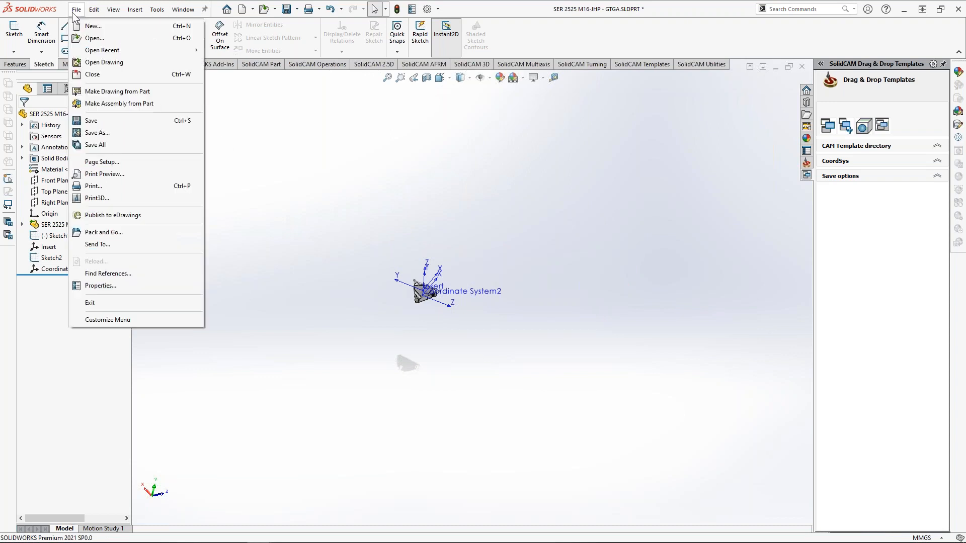
pyautogui.click(125, 134)
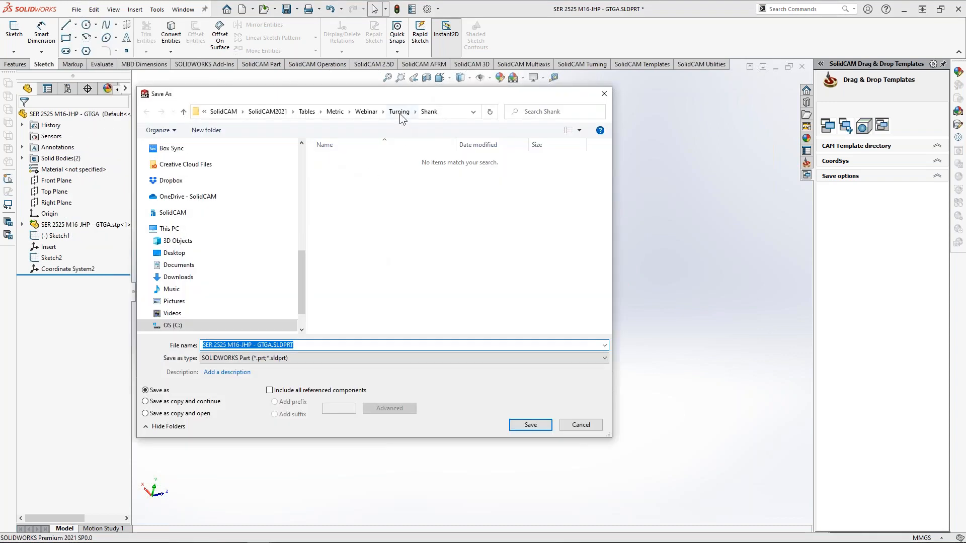
pyautogui.click(399, 112)
pyautogui.doubleClick(337, 180)
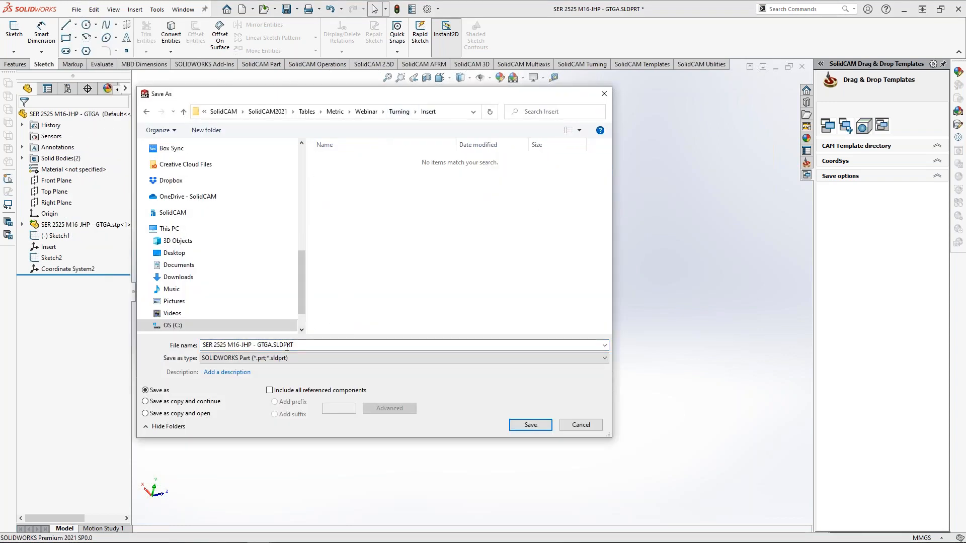
# - Export the insert as GTGA.STL with fine resolution and Insert as the output coordinate system
pyautogui.click(276, 359)
pyautogui.click(274, 342)
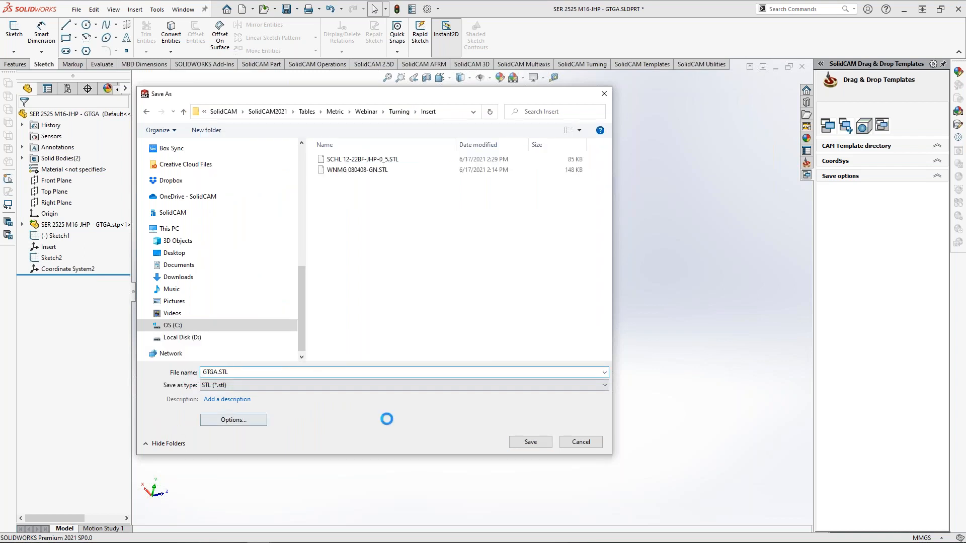
pyautogui.click(290, 237)
pyautogui.click(425, 411)
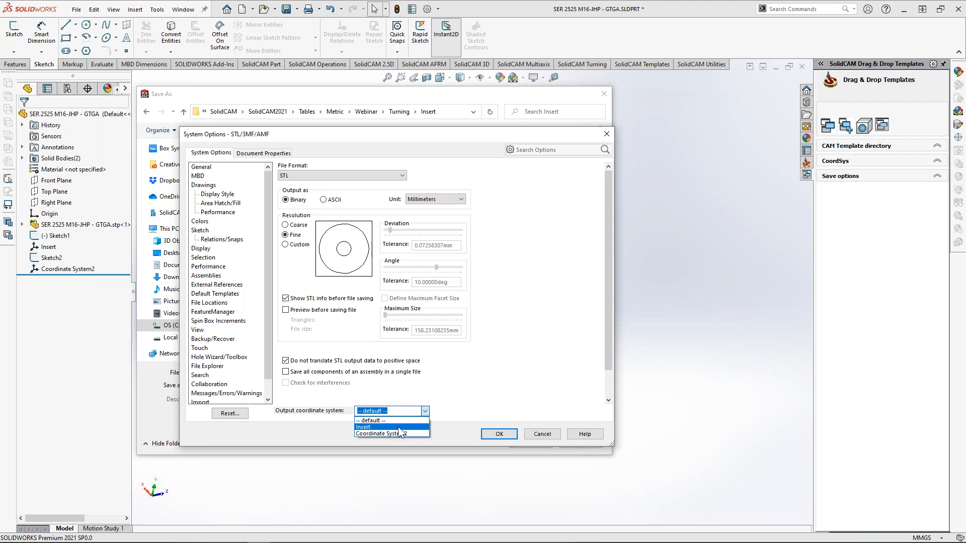
pyautogui.click(398, 427)
pyautogui.click(497, 434)
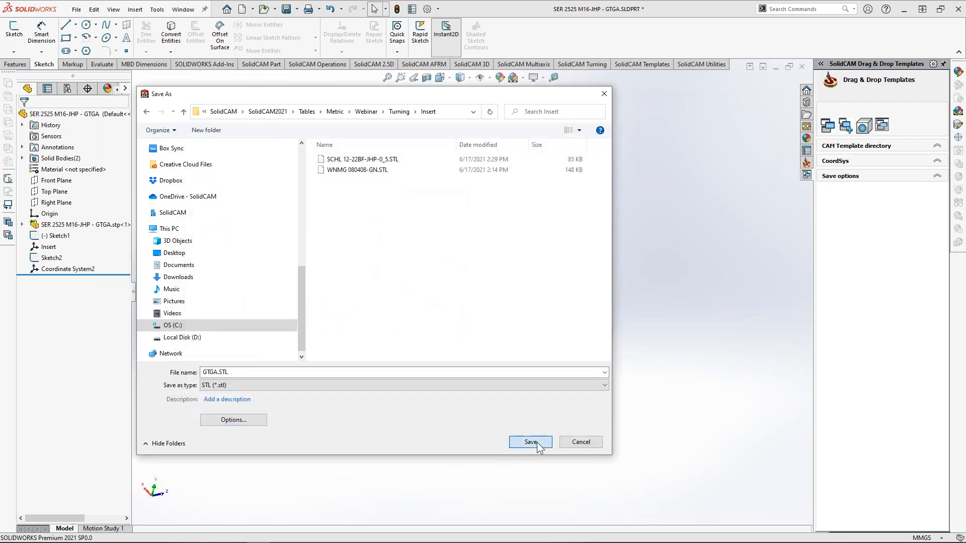
pyautogui.click(530, 441)
# - Rename the second coordinate system as Joint
pyautogui.click(502, 289)
pyautogui.click(93, 269)
pyautogui.press('F2')
pyautogui.write('J')
pyautogui.press('Return')
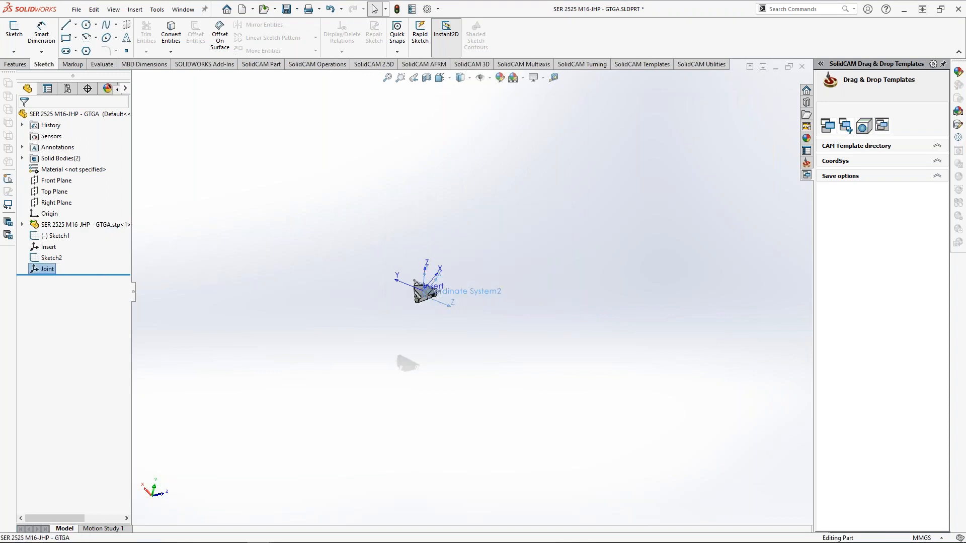
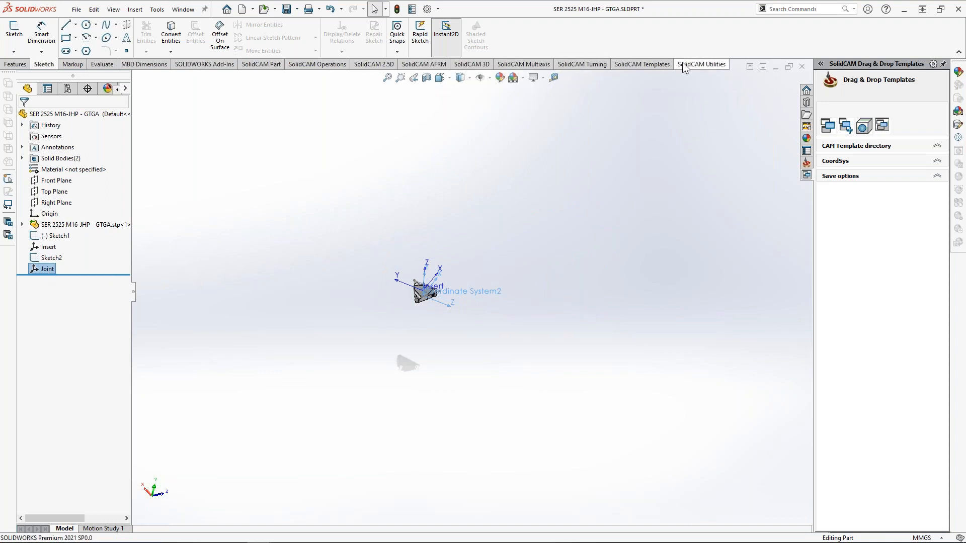
# - Run CoordSys Matrix with Joint as the slave coordinate system, capture an image of the shift and angle results, and close the utility
pyautogui.click(702, 64)
pyautogui.click(614, 36)
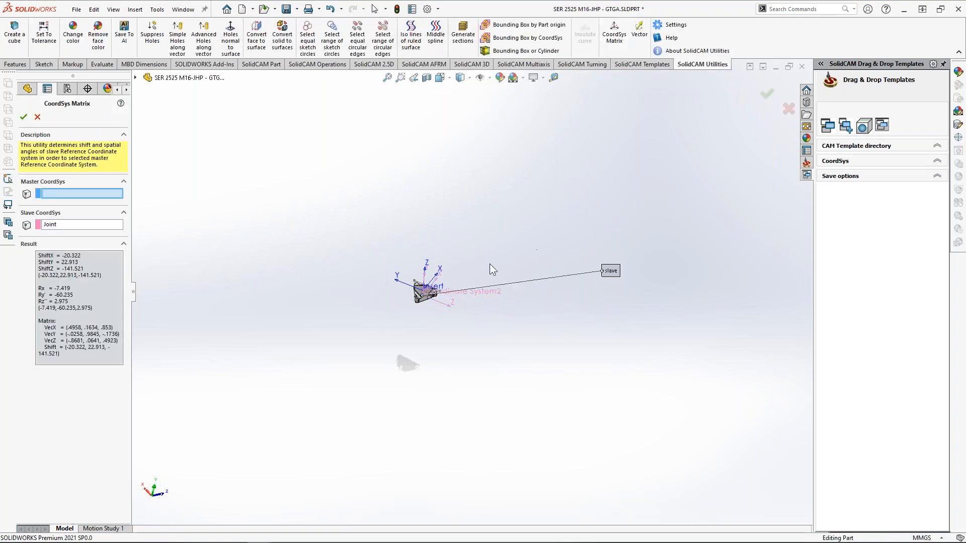
pyautogui.press('ctrl+Print')
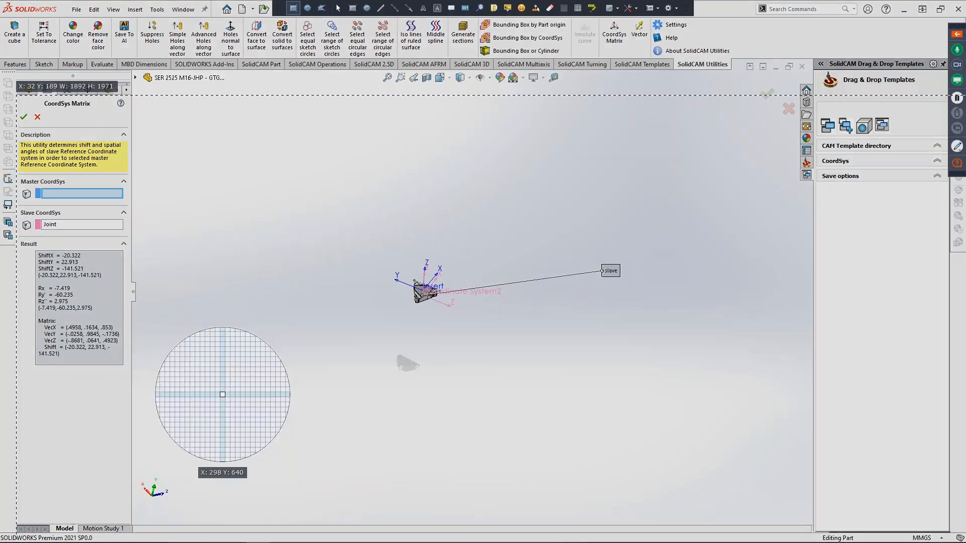
pyautogui.moveTo(18, 238); pyautogui.dragTo(130, 383)
pyautogui.press('Return')
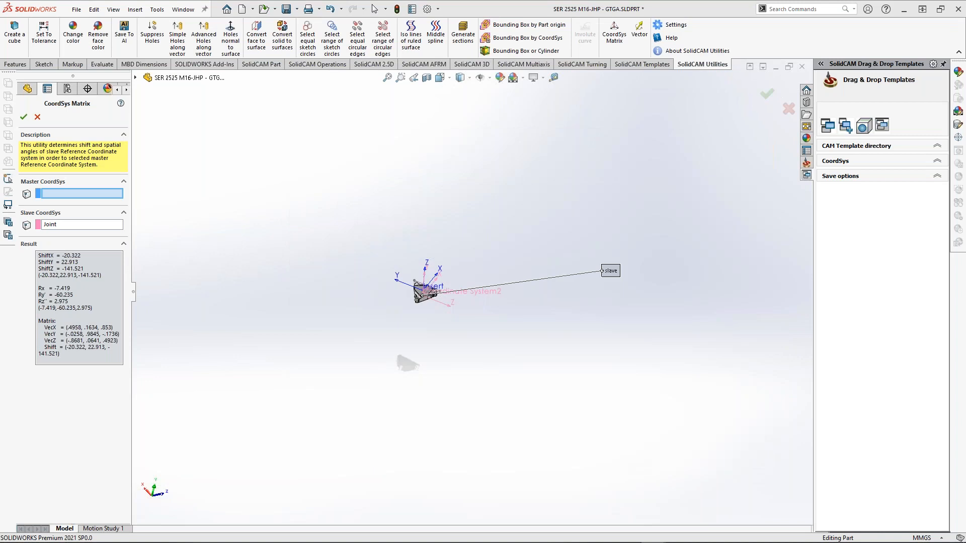
pyautogui.click(37, 118)
# - Leave the part without saving, switch to the NTX2000-TESTPART assembly and open the Webinar.tlv toolkit library
pyautogui.hotkey('ctrl', 's')
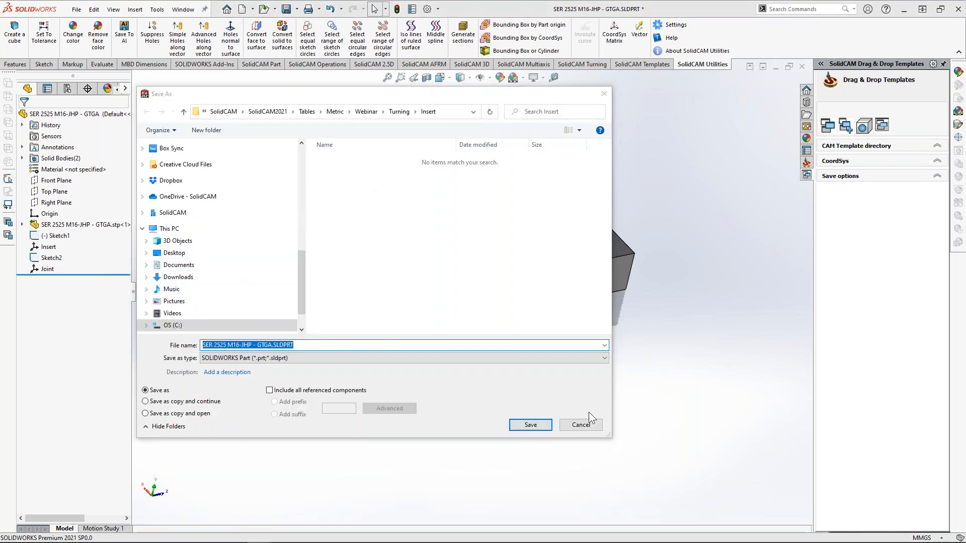
pyautogui.click(575, 421)
pyautogui.click(182, 9)
pyautogui.click(236, 133)
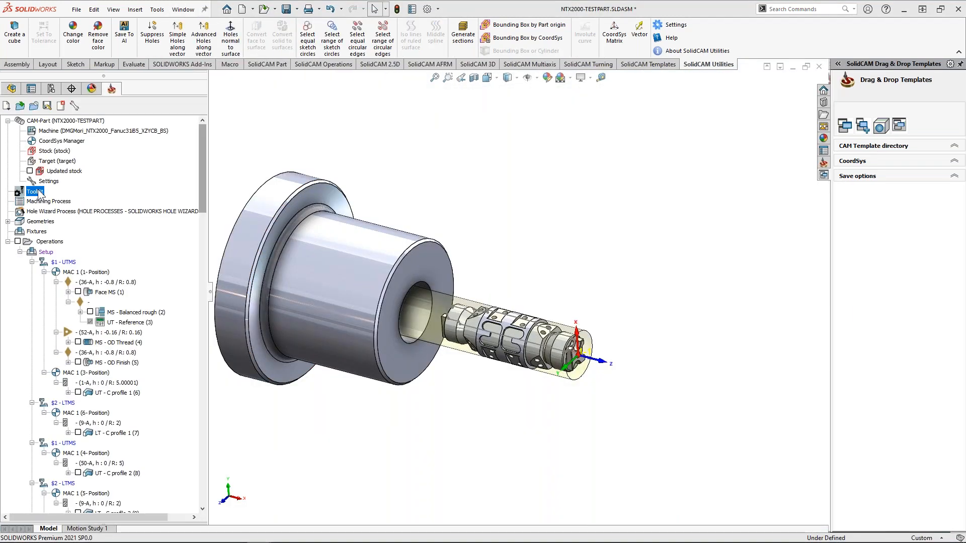
pyautogui.rightClick(39, 194)
pyautogui.click(171, 207)
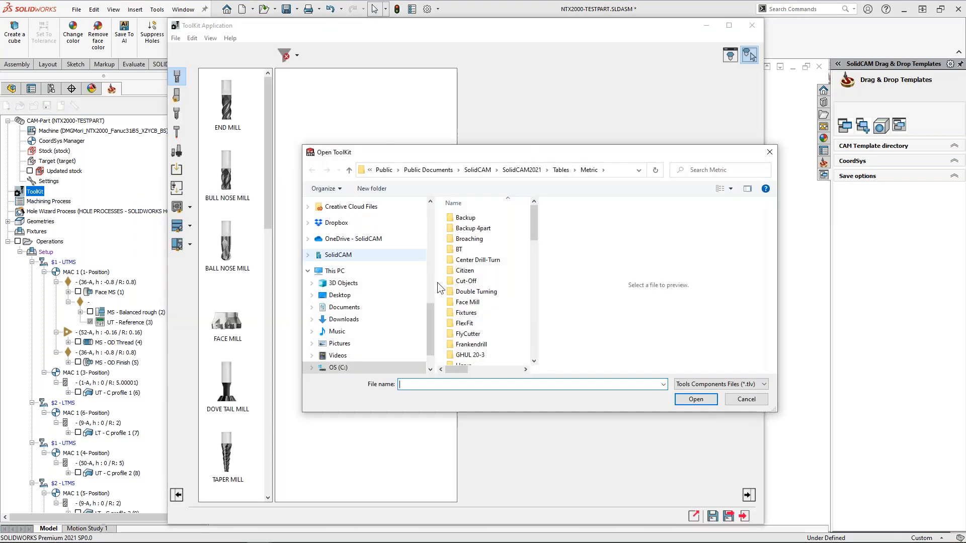
pyautogui.scroll(-10, 439, 288)
pyautogui.doubleClick(478, 361)
# - Add a Square Shank to the Turning shanks of the Webinar library
pyautogui.doubleClick(325, 131)
pyautogui.click(181, 98)
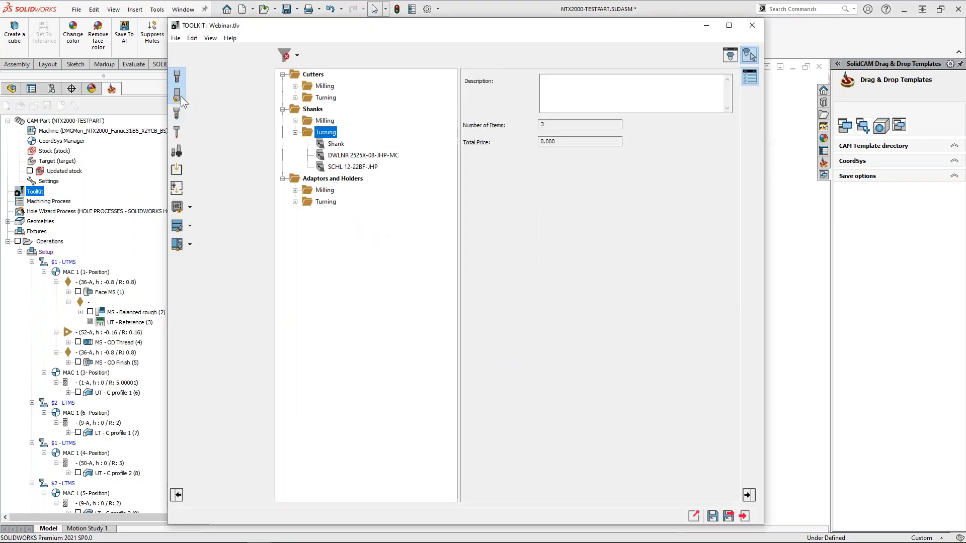
pyautogui.click(179, 153)
pyautogui.moveTo(222, 167); pyautogui.dragTo(342, 185)
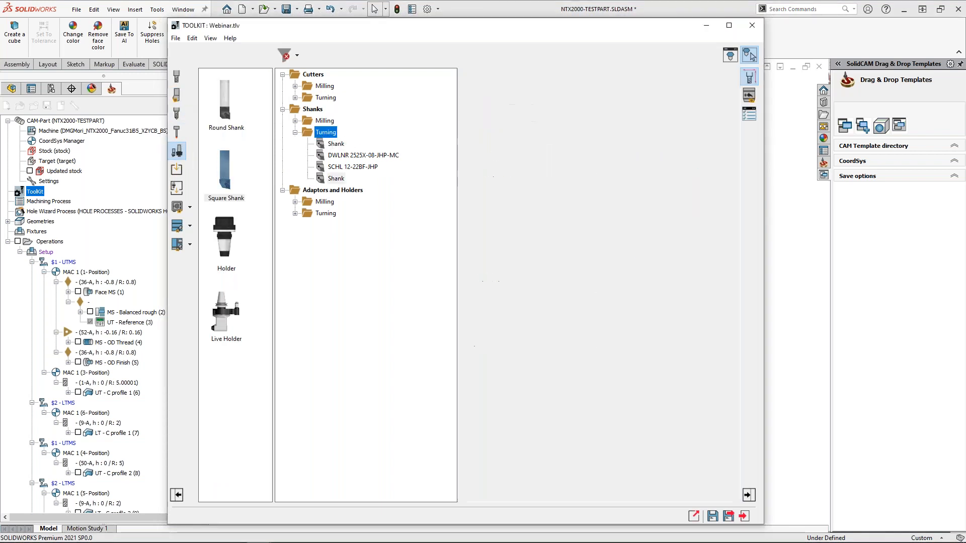
# - Set the shank's shape type to 3D Model using SER 2525 M16-JHP.STL from Webinar\Turning\Shank and rename it as SER 2525 M16-JHP
pyautogui.click(582, 92)
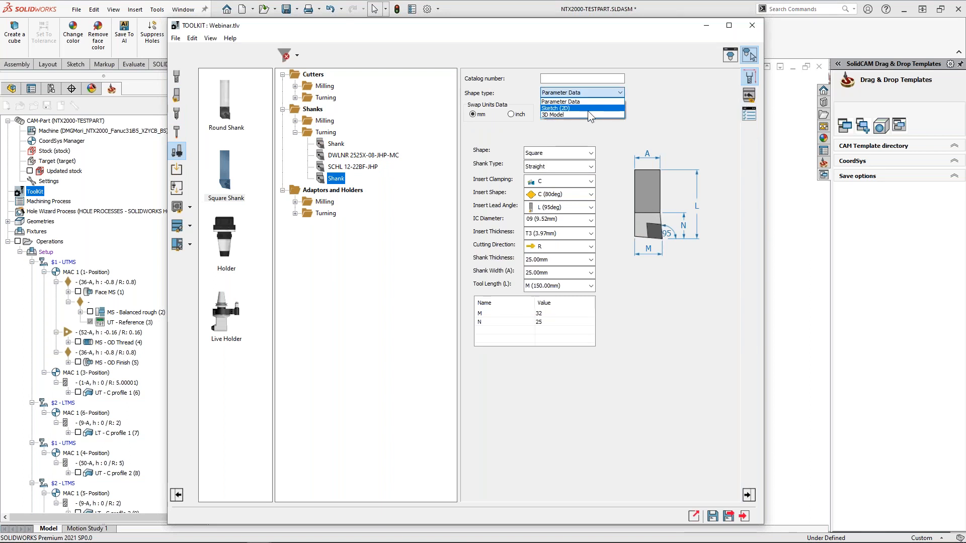
pyautogui.click(578, 121)
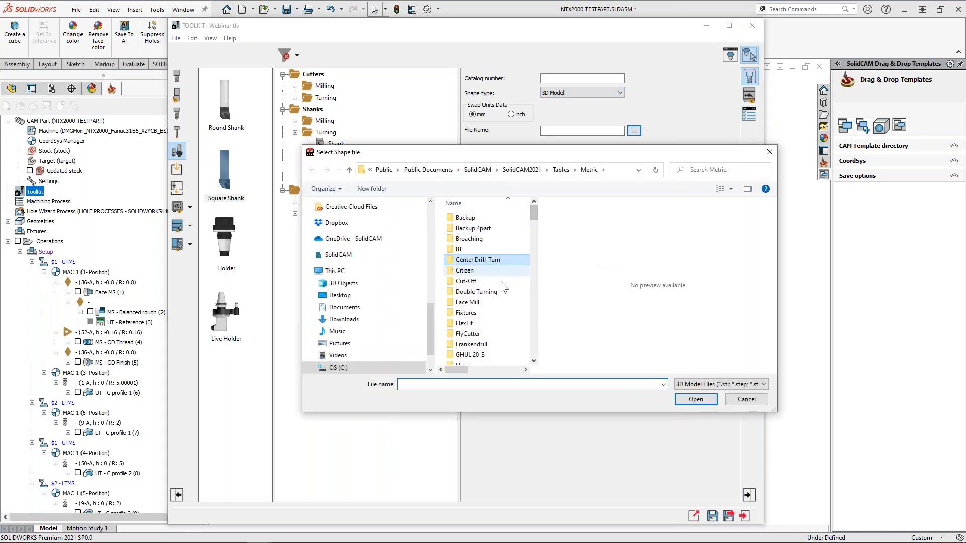
pyautogui.moveTo(534, 213); pyautogui.dragTo(533, 252)
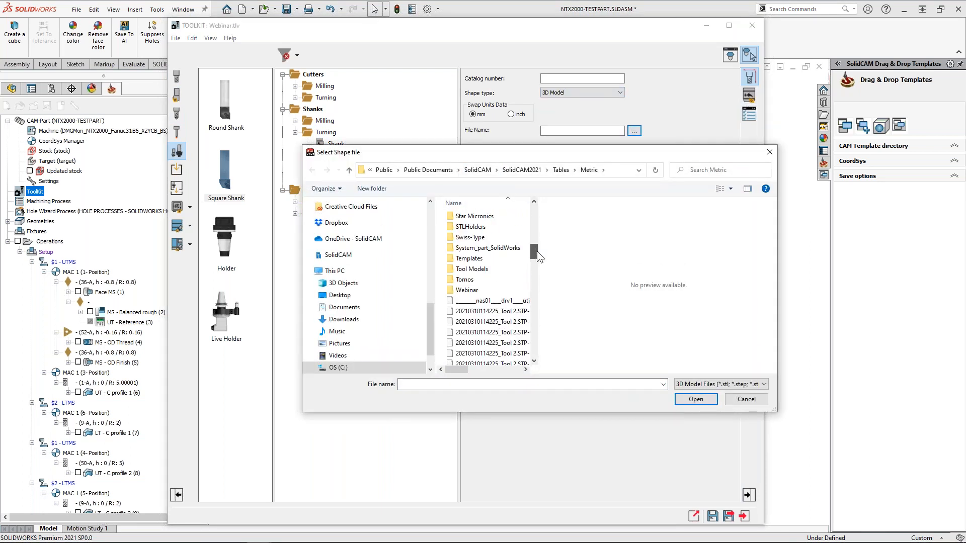
pyautogui.doubleClick(475, 292)
pyautogui.doubleClick(466, 249)
pyautogui.doubleClick(473, 260)
pyautogui.click(482, 239)
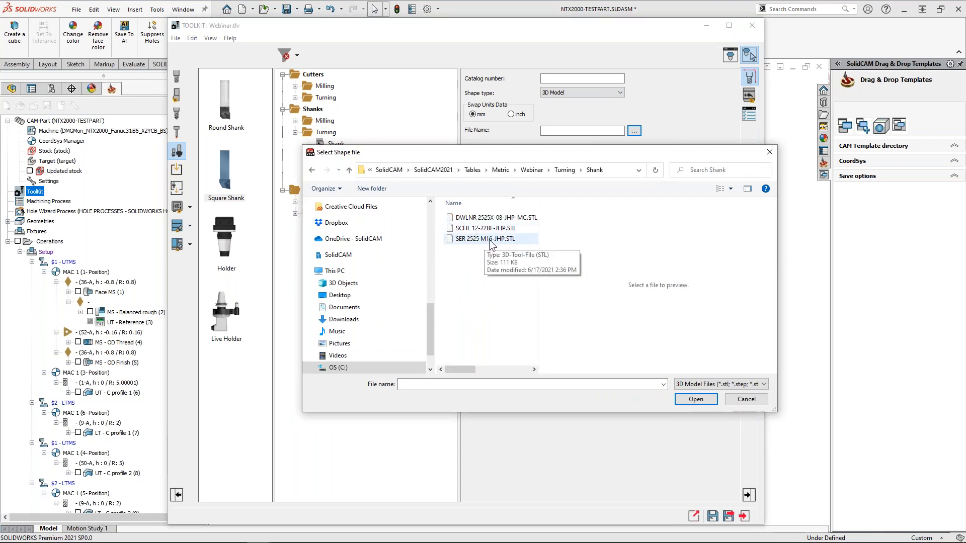
pyautogui.click(483, 238)
pyautogui.click(695, 402)
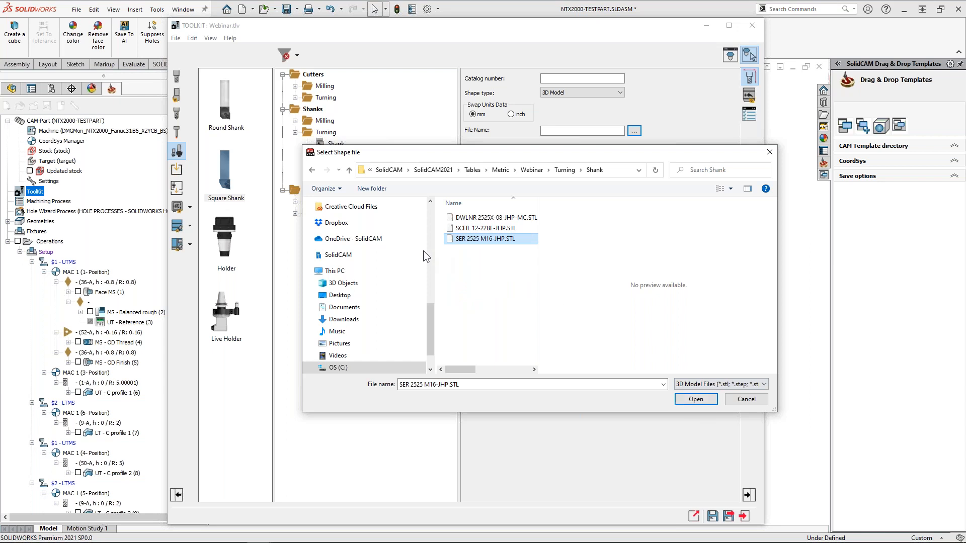
pyautogui.click(681, 395)
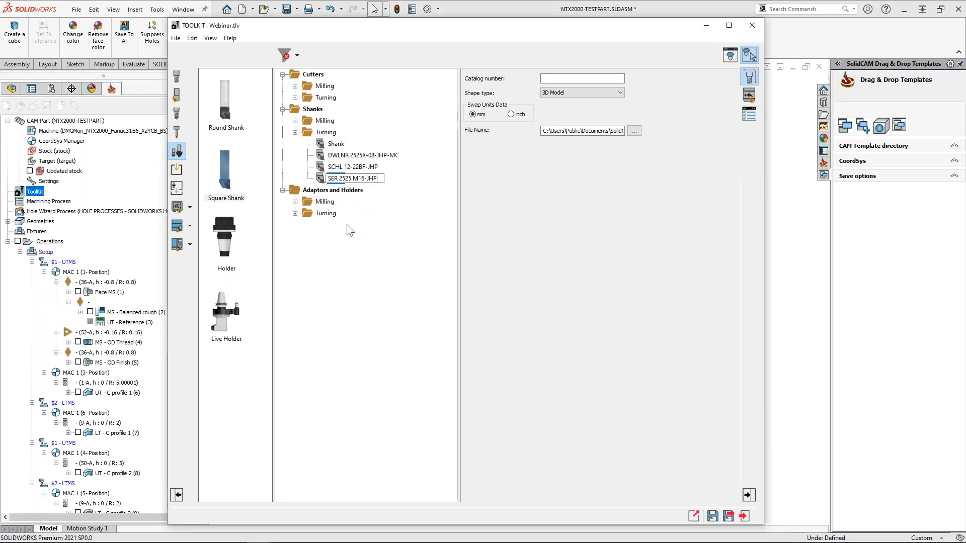
# - Set the position of the shank's Joint_1 to X -20.322, Y 22.913 and Z -141.521
pyautogui.click(749, 94)
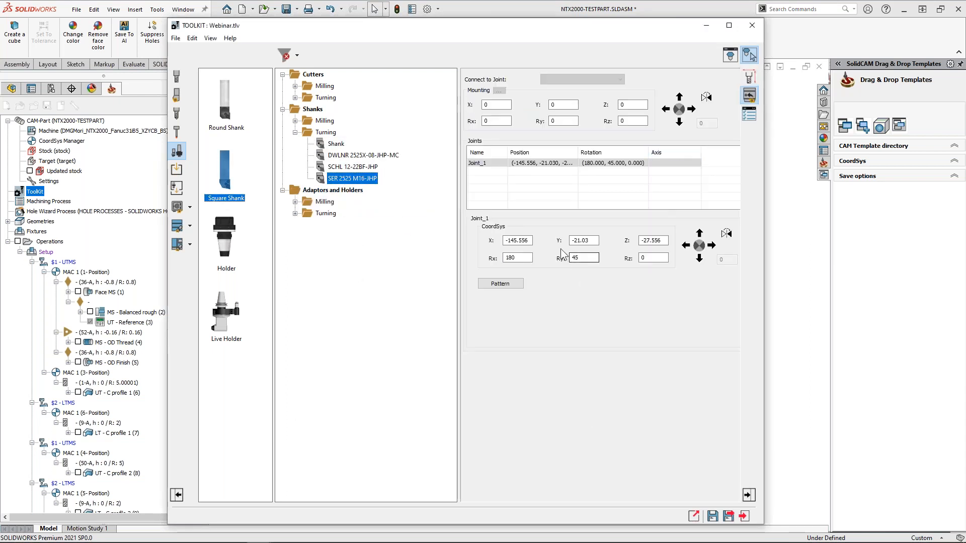
pyautogui.write('-20.322')
pyautogui.press('Tab')
pyautogui.write('22.913')
pyautogui.press('Tab')
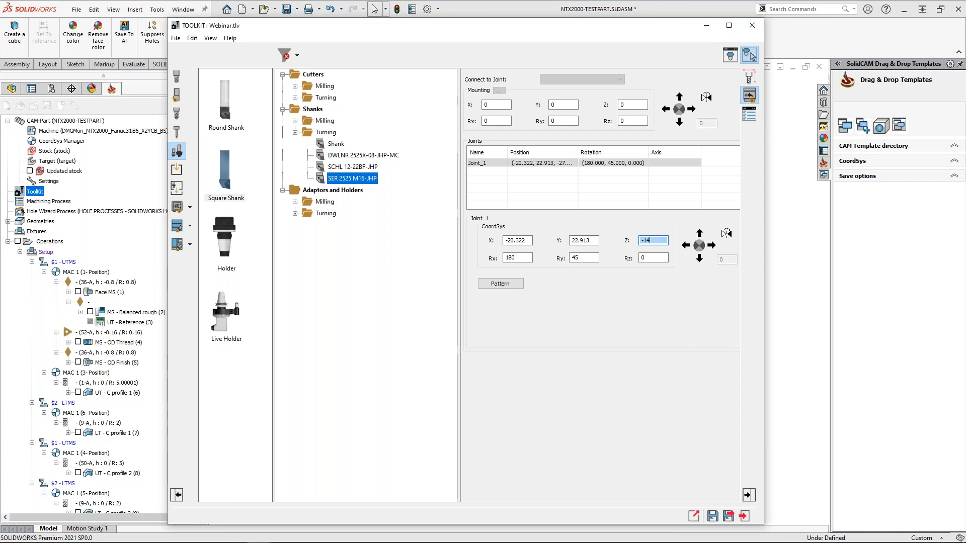
pyautogui.press('Tab')
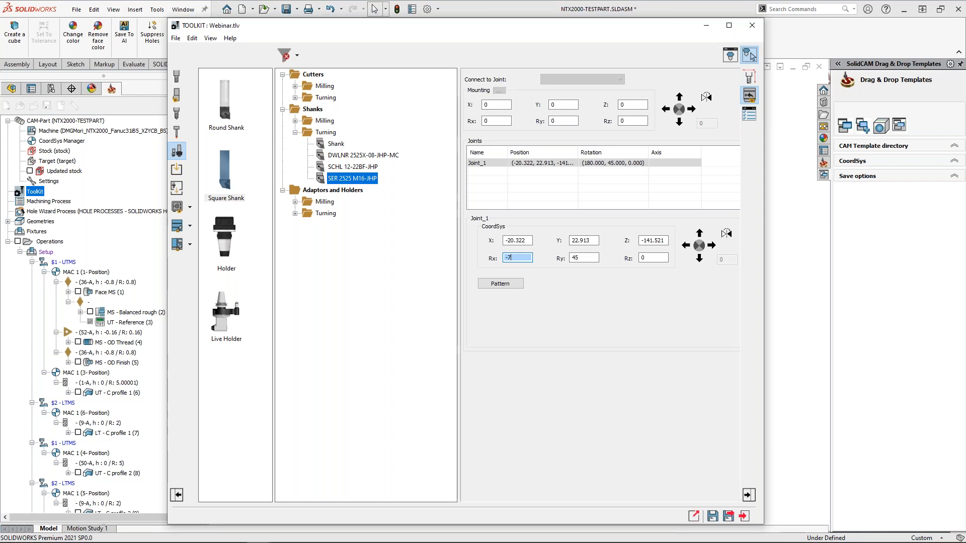
# - Set the rotation of the shank's Joint_1 to Rx -7.419, Ry -60.235 and Rz 2.975
pyautogui.write('-7.419')
pyautogui.press('Tab')
pyautogui.write('-60.235')
pyautogui.press('Tab')
pyautogui.write('2')
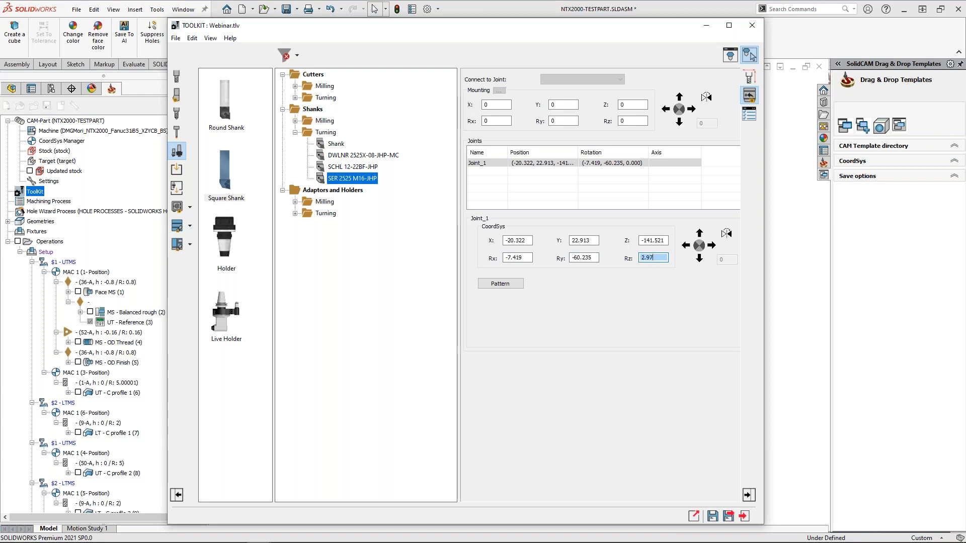
pyautogui.write('.975')
# - Preview the SER 2525 M16-JHP shank in the tool viewer from several angles and close the viewer
pyautogui.click(730, 54)
pyautogui.moveTo(605, 250); pyautogui.dragTo(639, 164)
pyautogui.moveTo(666, 345); pyautogui.dragTo(622, 374, button='middle')
pyautogui.scroll(2, 626, 368)
pyautogui.moveTo(712, 310); pyautogui.dragTo(607, 354, button='middle')
pyautogui.click(788, 161)
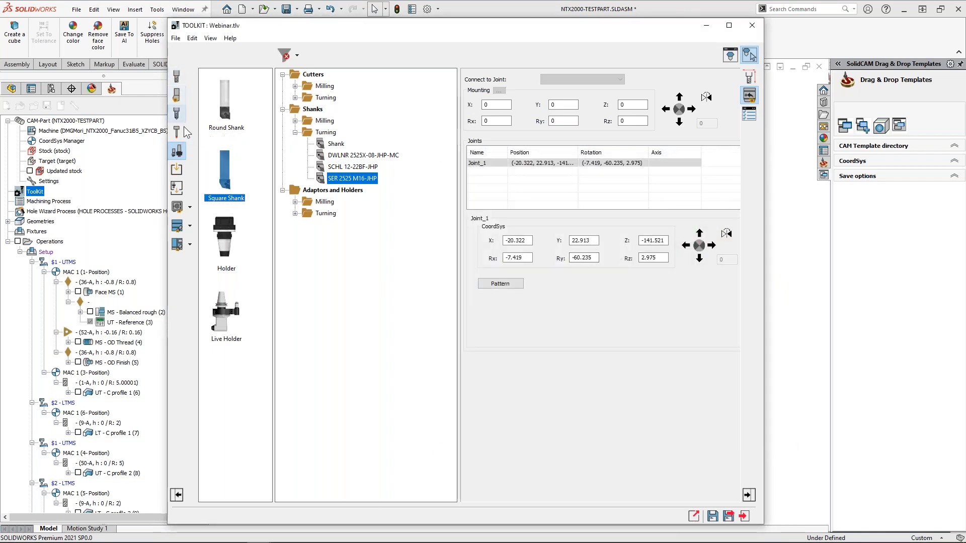
# - Add a Thread insert to the Turning cutters and set its shape type to 3D Model
pyautogui.click(178, 94)
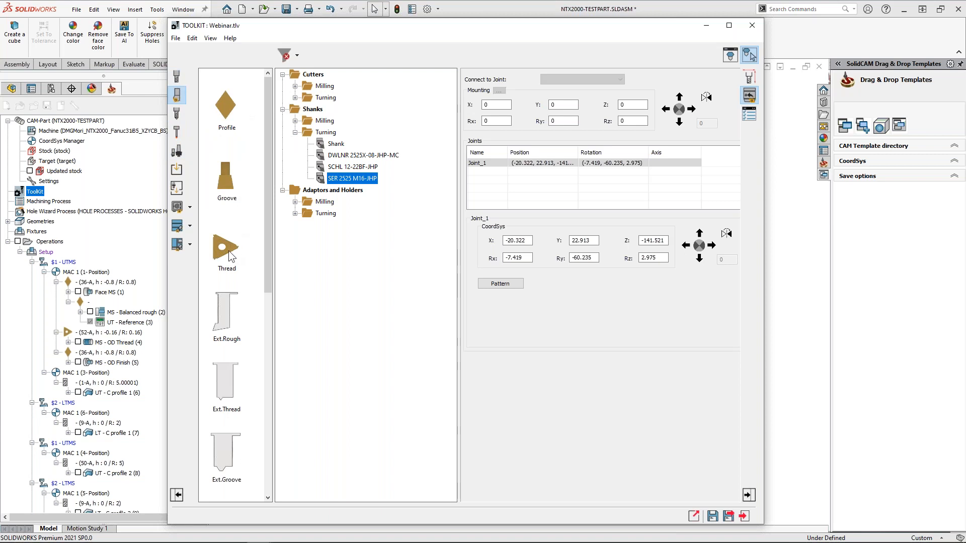
pyautogui.click(295, 98)
pyautogui.moveTo(226, 254); pyautogui.dragTo(318, 99)
pyautogui.click(601, 92)
pyautogui.click(599, 108)
pyautogui.click(633, 131)
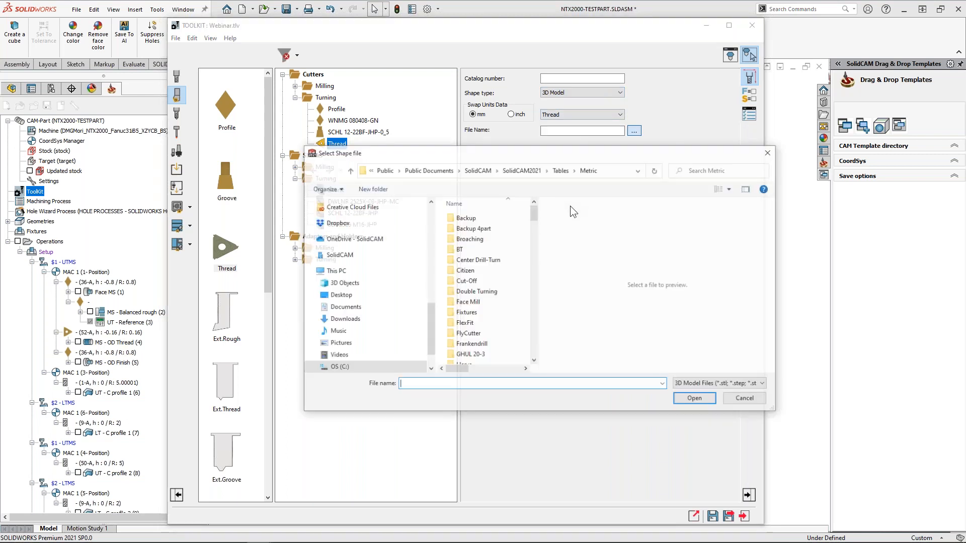
# - Load GTGA.STL from Webinar\Turning\Insert as the thread insert's shape and rename the insert as GTGA
pyautogui.doubleClick(475, 217)
pyautogui.doubleClick(472, 243)
pyautogui.click(469, 240)
pyautogui.doubleClick(469, 241)
pyautogui.click(474, 220)
pyautogui.doubleClick(474, 220)
pyautogui.click(599, 130)
pyautogui.click(601, 130)
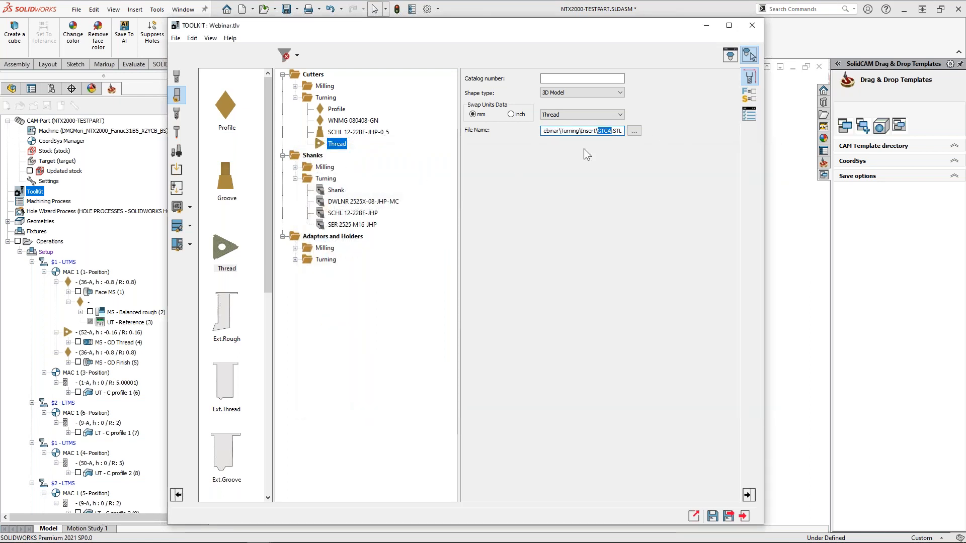
pyautogui.rightClick(336, 144)
pyautogui.click(353, 162)
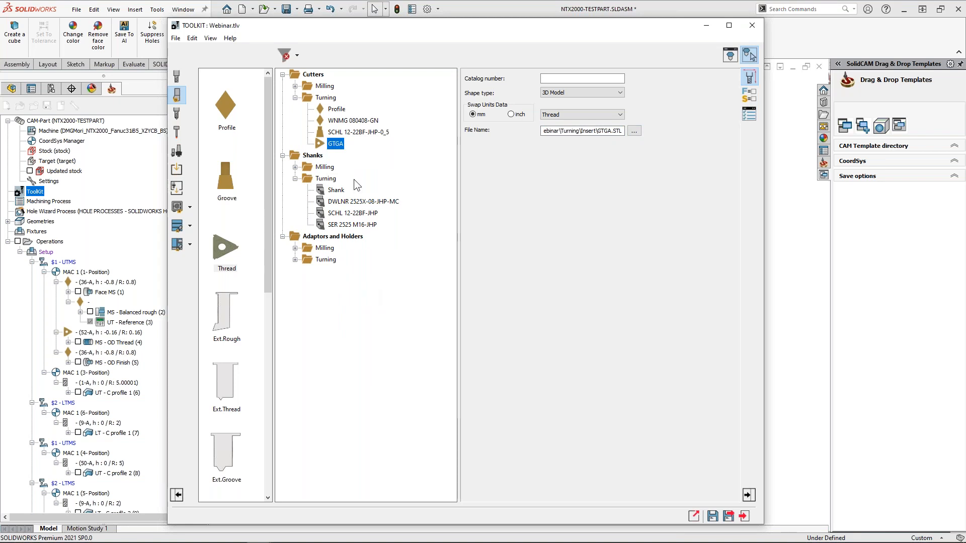
# - Preview the GTGA insert in the tool viewer, and close the viewer and the Webinar library
pyautogui.click(742, 63)
pyautogui.moveTo(632, 304); pyautogui.dragTo(619, 342)
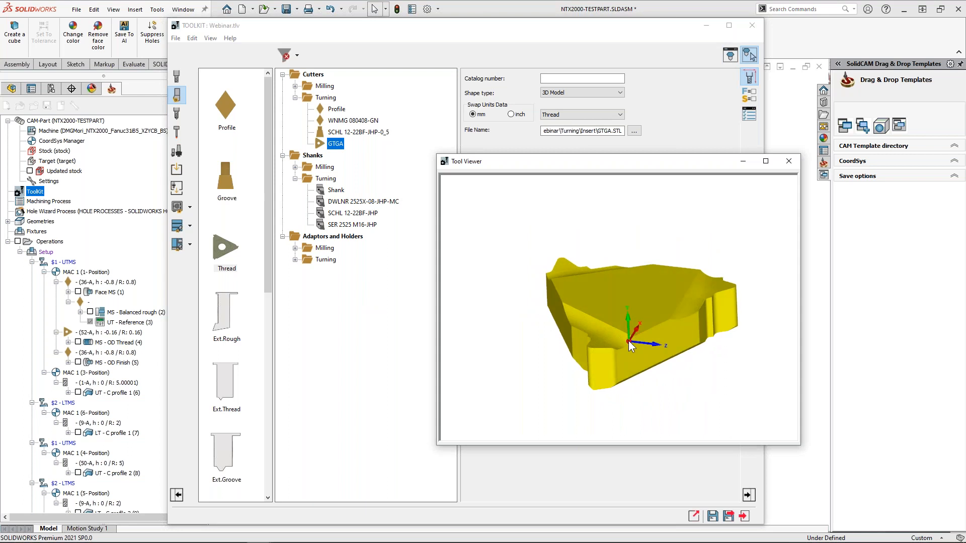
pyautogui.click(789, 161)
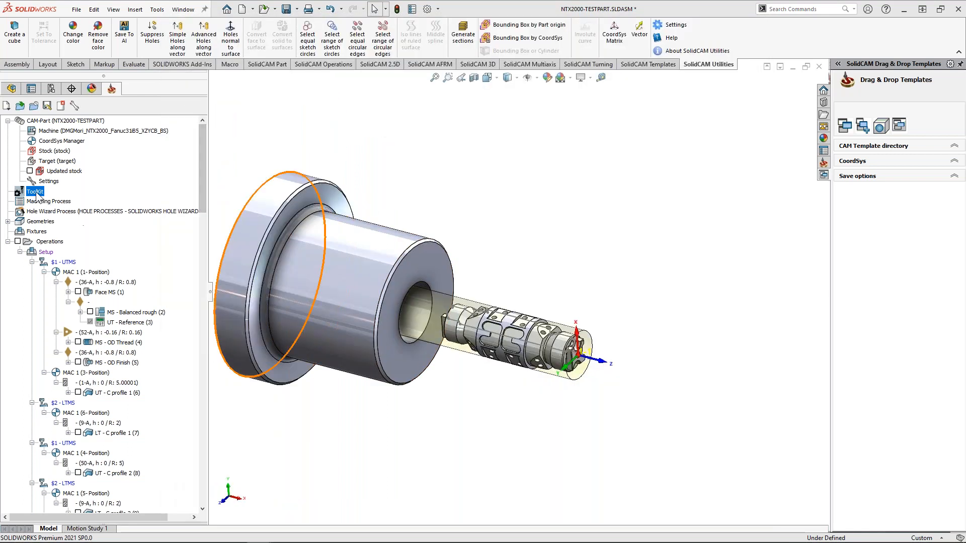
# - Open the toolkit of NTX2000-TESTPART and load the Webinar library as the source of tool components
pyautogui.rightClick(35, 192)
pyautogui.click(45, 197)
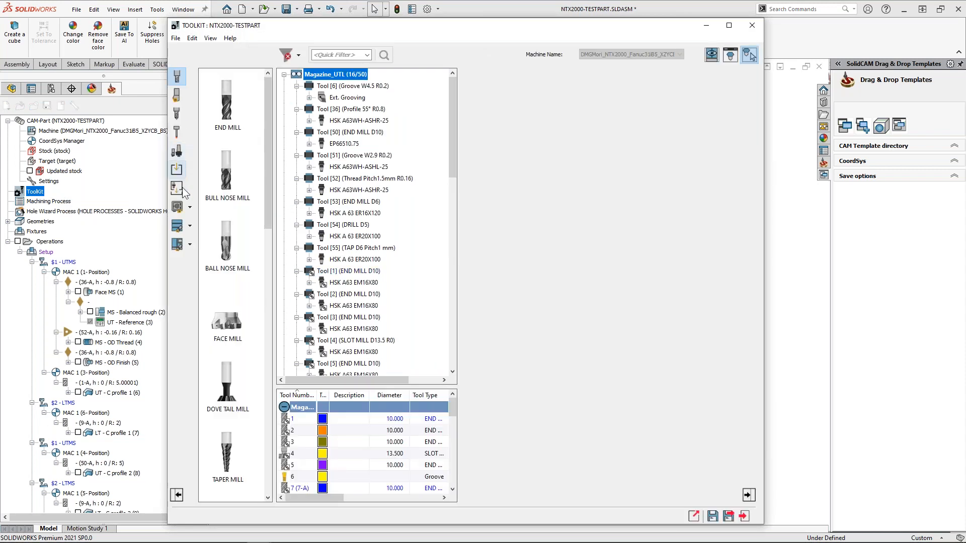
pyautogui.click(177, 206)
pyautogui.click(217, 261)
pyautogui.doubleClick(216, 261)
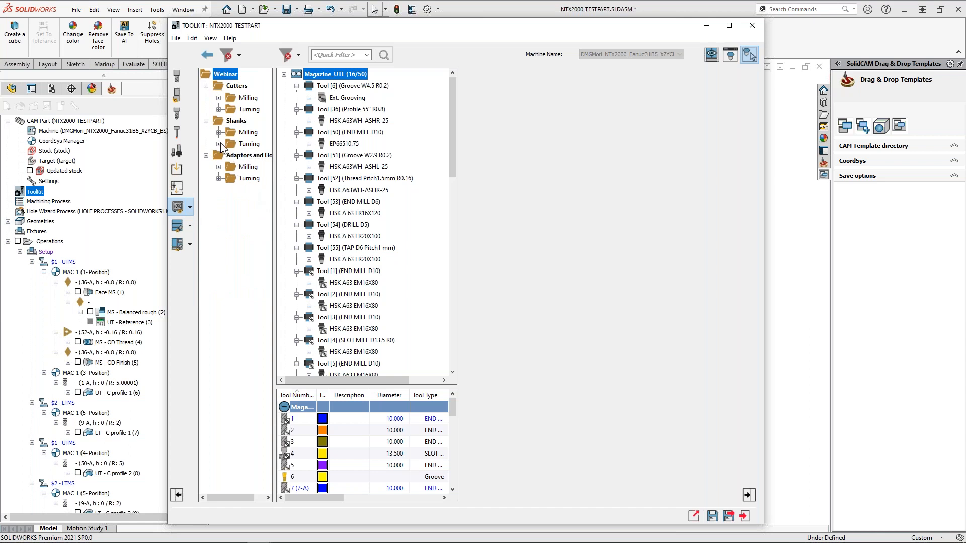
# - Create a new magazine tool from the library's SER 2525 M16-JHP shank and mount the GTGA insert on it
pyautogui.click(218, 143)
pyautogui.doubleClick(260, 190)
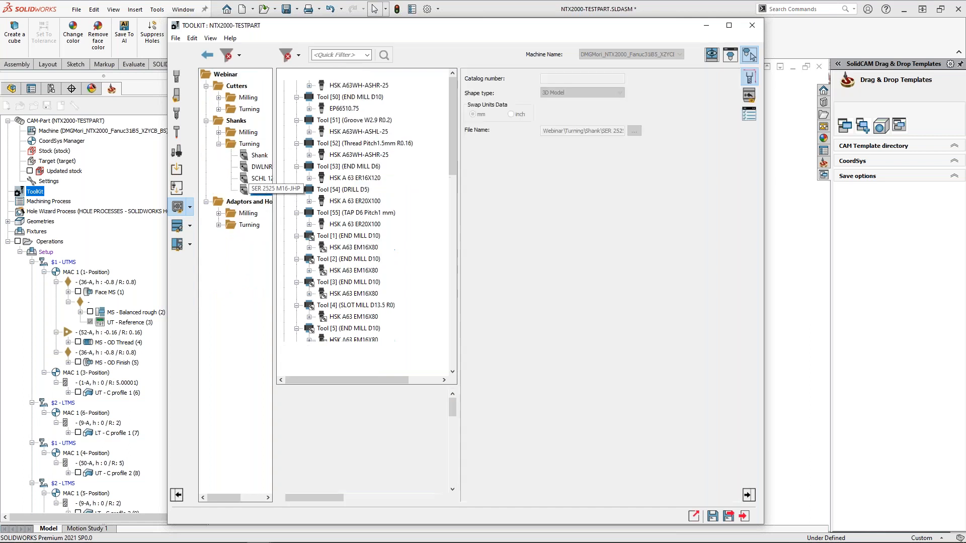
pyautogui.click(219, 109)
pyautogui.click(254, 156)
pyautogui.doubleClick(255, 157)
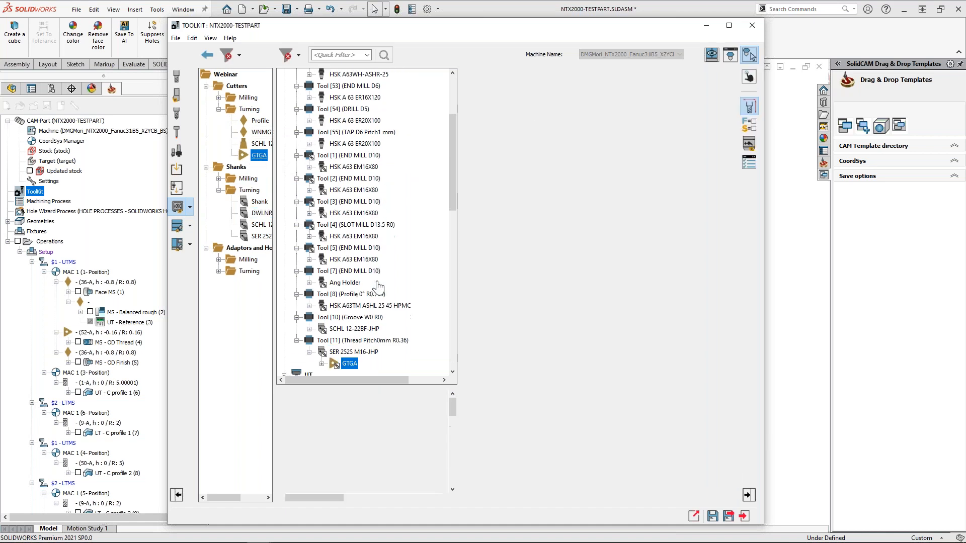
# - Show the machine preview and the tool viewer to inspect the assembled threading tool
pyautogui.click(711, 56)
pyautogui.click(730, 54)
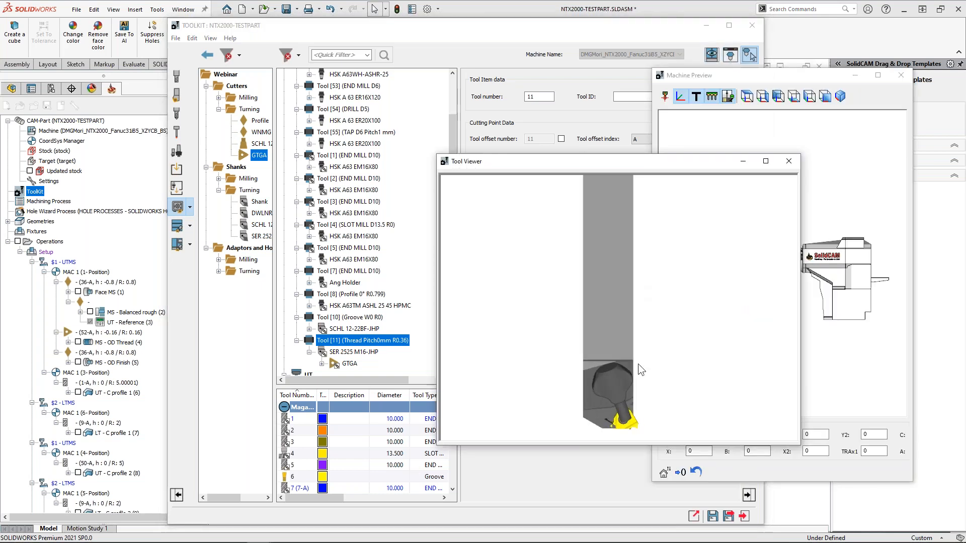
pyautogui.moveTo(640, 353); pyautogui.dragTo(641, 265, button='middle')
pyautogui.moveTo(637, 162); pyautogui.dragTo(775, 250)
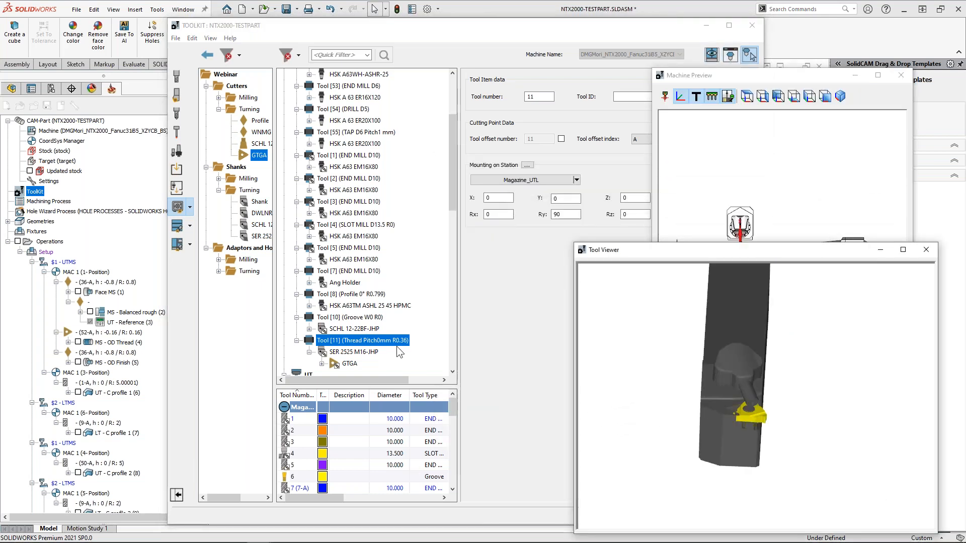
# - Set the GTGA insert's mounting rotation Ry to 0 and examine how it seats in the holder
pyautogui.click(350, 364)
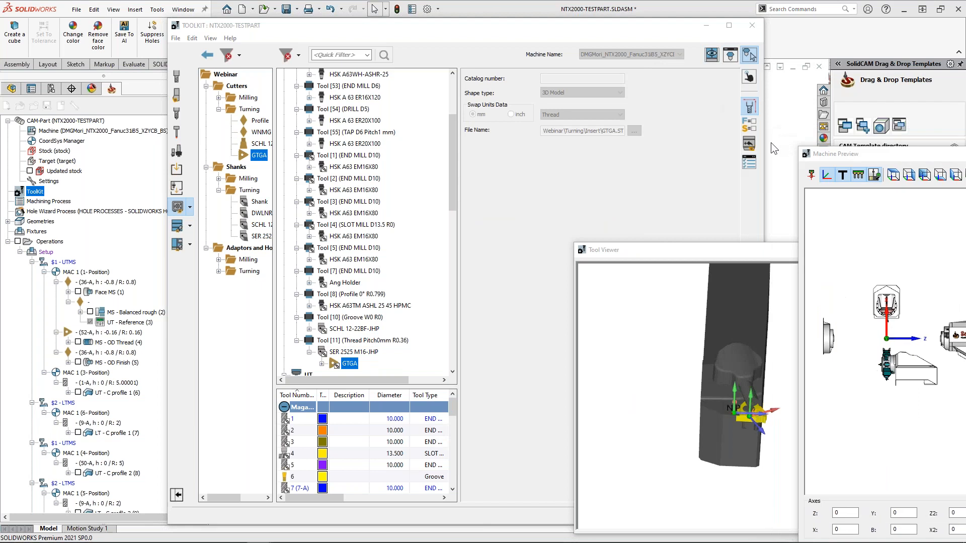
pyautogui.doubleClick(563, 120)
pyautogui.write('0')
pyautogui.press('Return')
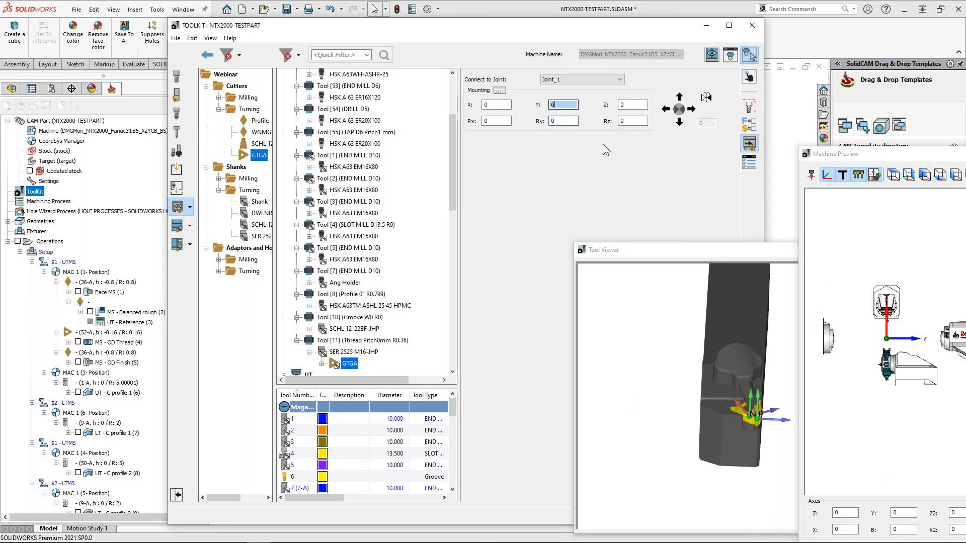
pyautogui.moveTo(750, 249); pyautogui.dragTo(653, 194)
pyautogui.scroll(8, 652, 373)
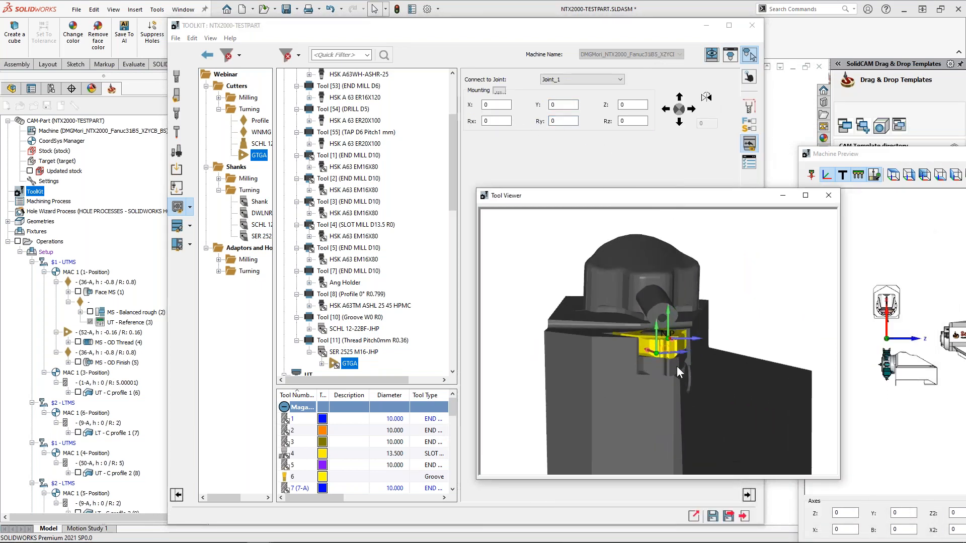
pyautogui.scroll(10, 678, 327)
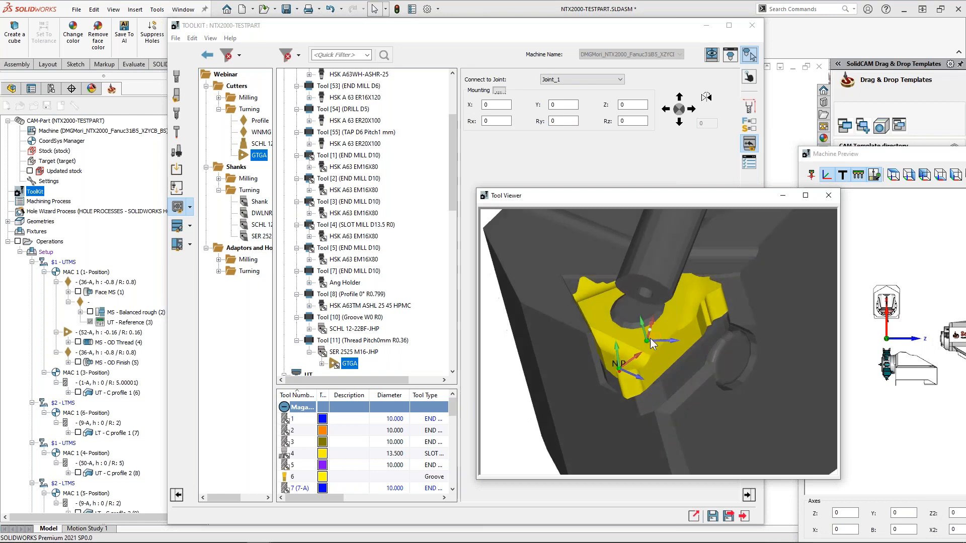
pyautogui.scroll(3, 659, 352)
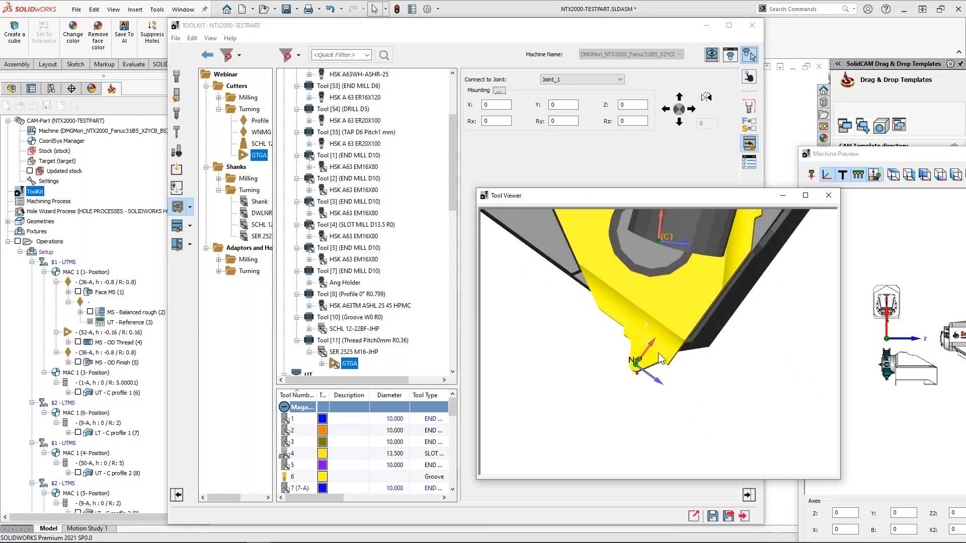
# - Enable the origin position for the GTGA insert's cutting point and choose reference point h
pyautogui.click(322, 363)
pyautogui.click(372, 375)
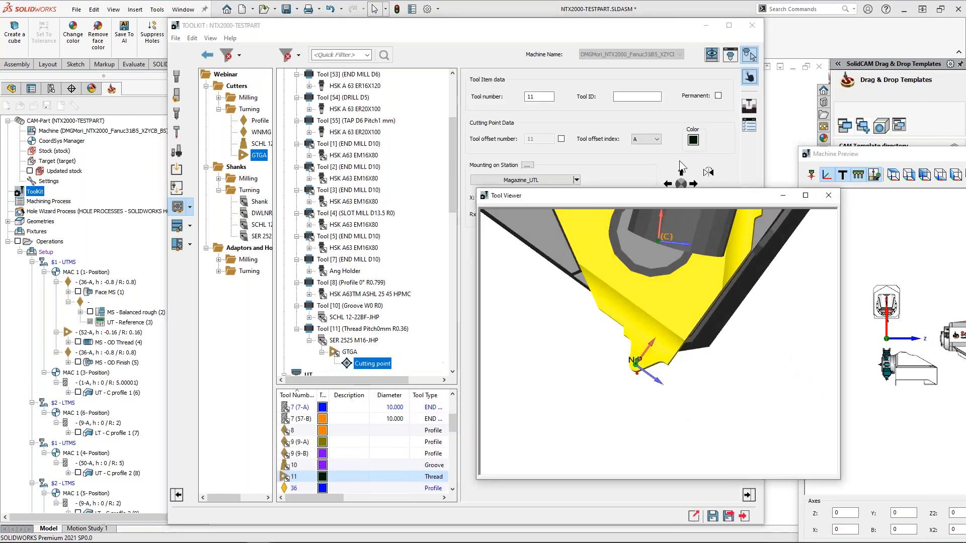
pyautogui.moveTo(659, 197); pyautogui.dragTo(649, 372)
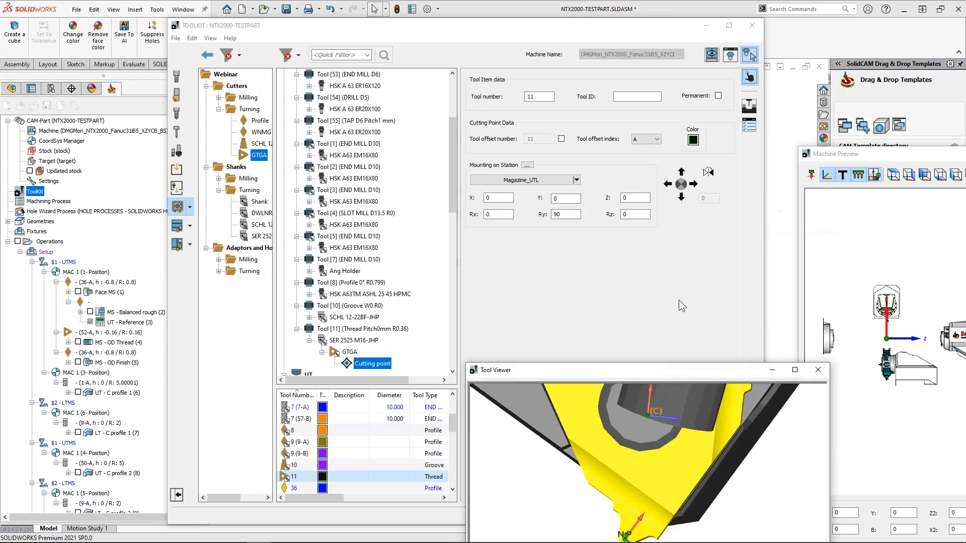
pyautogui.click(750, 108)
pyautogui.click(470, 107)
pyautogui.click(513, 205)
# - Switch the cutting point's origin to reference point e and set its Z offset to 1.4
pyautogui.moveTo(632, 373); pyautogui.dragTo(635, 255)
pyautogui.scroll(5, 618, 423)
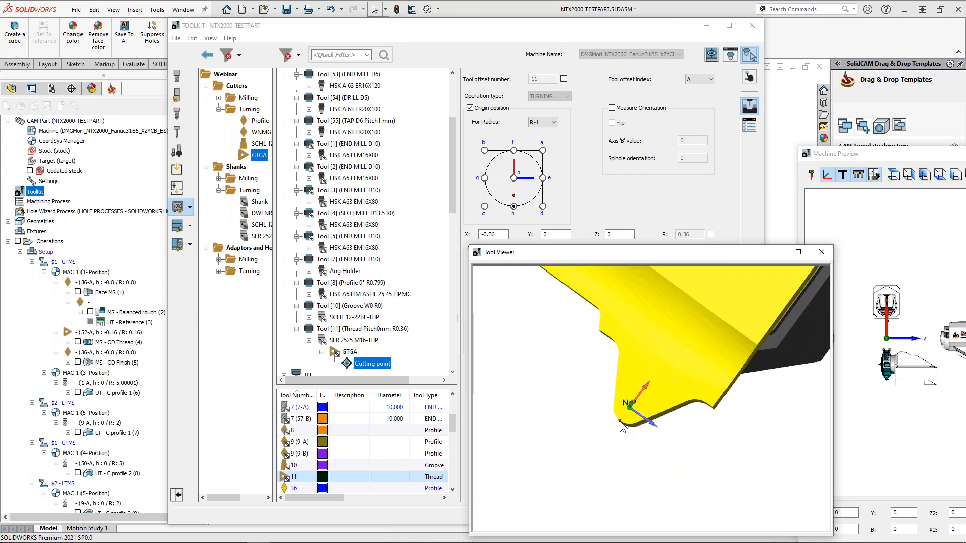
pyautogui.click(612, 239)
pyautogui.click(615, 235)
pyautogui.click(619, 234)
pyautogui.write('0.7')
pyautogui.press('Return')
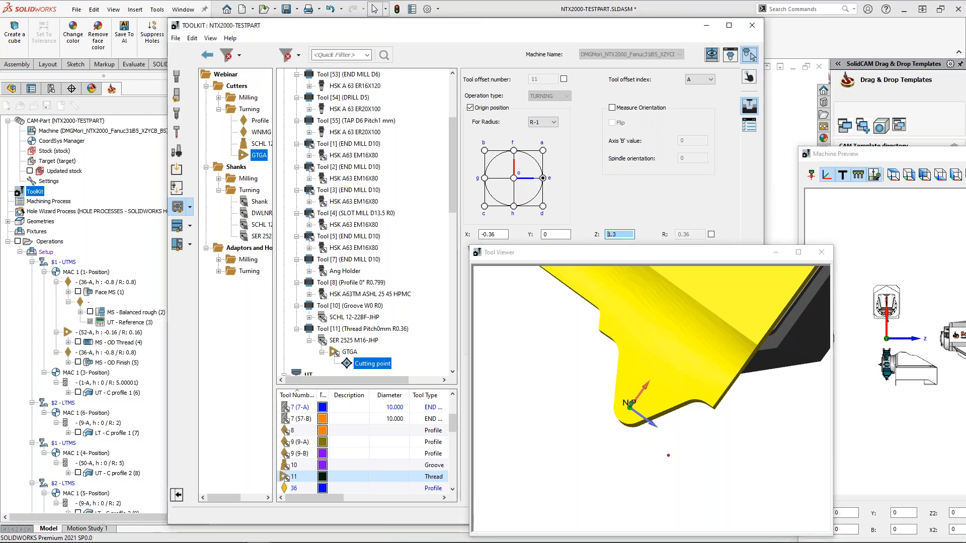
pyautogui.click(674, 319)
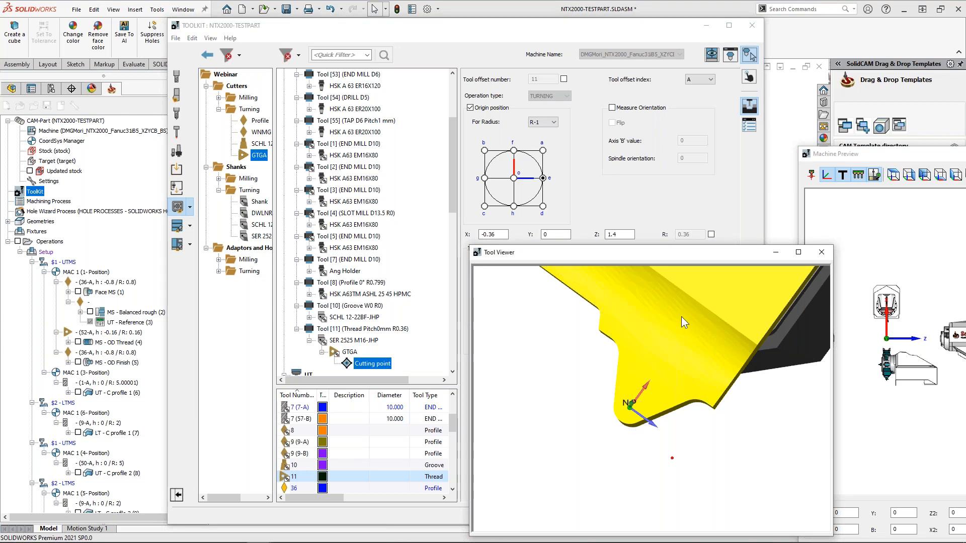
# - Switch the threading insert's cutting point origin to reference point h, then save and exit the ToolKit
pyautogui.click(513, 206)
pyautogui.click(821, 252)
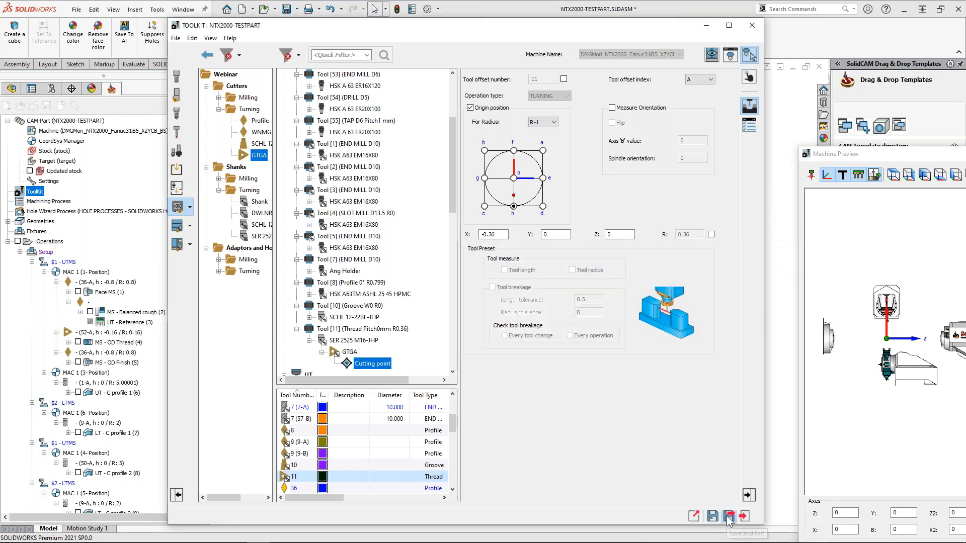
pyautogui.click(728, 516)
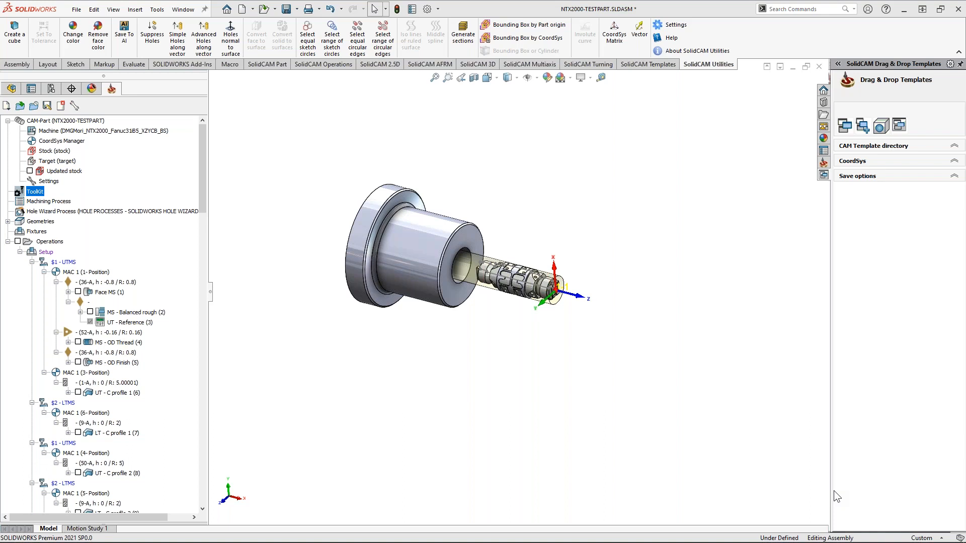
# - Open the Tool 1.STP holder part from the HSK A63WH ASHR 25 3 folder under Tools used
pyautogui.keyDown('ctrl'); pyautogui.moveTo(445, 353); pyautogui.dragTo(478, 365, button='middle'); pyautogui.keyUp('ctrl')
pyautogui.scroll(-1, 478, 366)
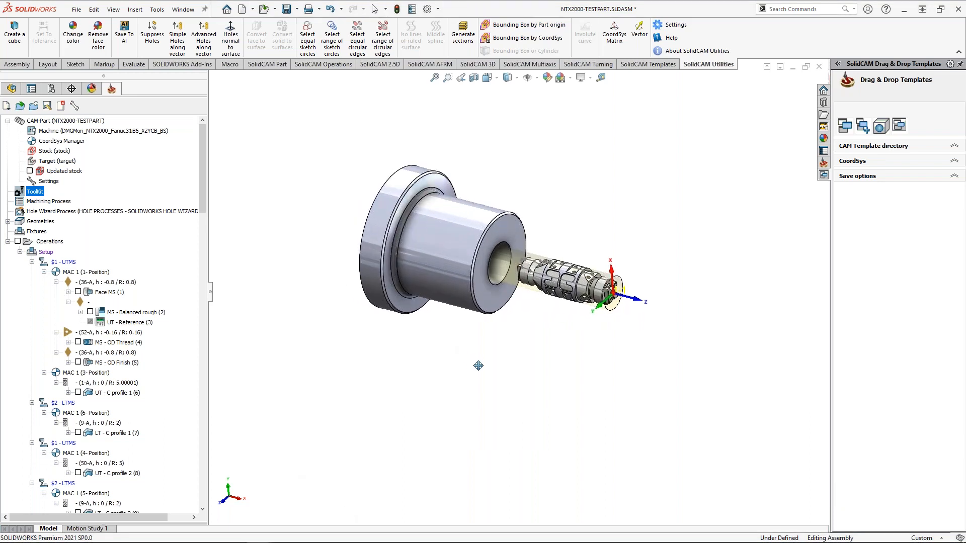
pyautogui.scroll(-1, 478, 365)
pyautogui.keyDown('ctrl'); pyautogui.moveTo(471, 302); pyautogui.dragTo(485, 379, button='middle'); pyautogui.keyUp('ctrl')
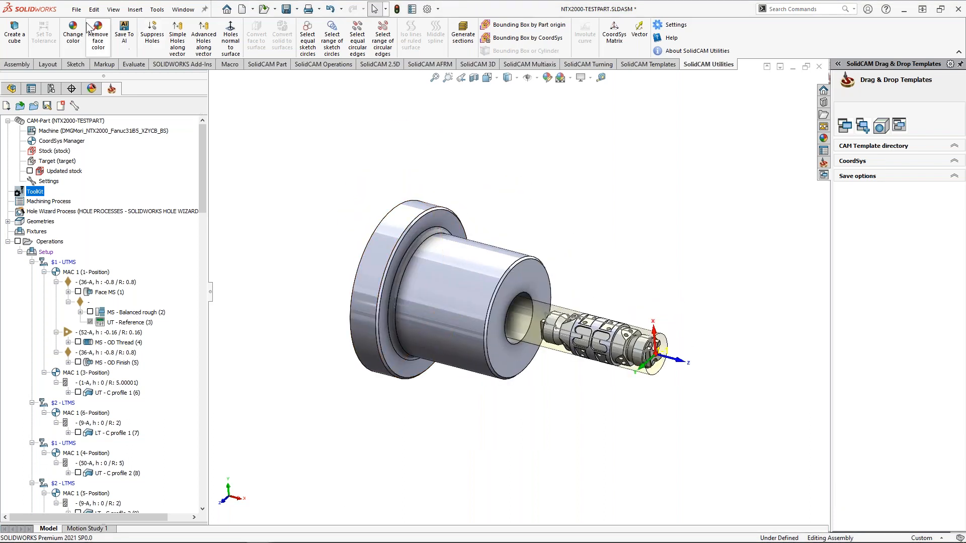
pyautogui.click(76, 9)
pyautogui.click(391, 197)
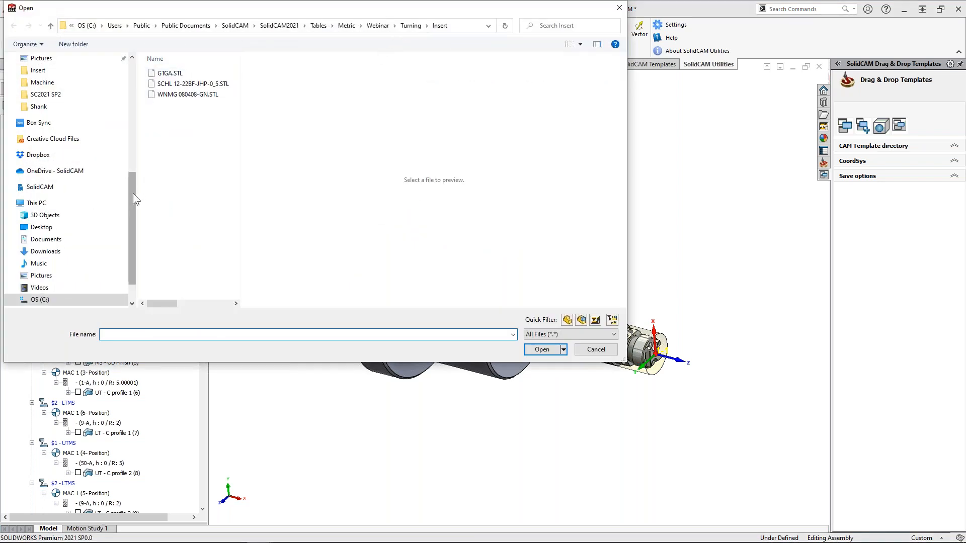
pyautogui.scroll(5, 135, 191)
pyautogui.click(64, 78)
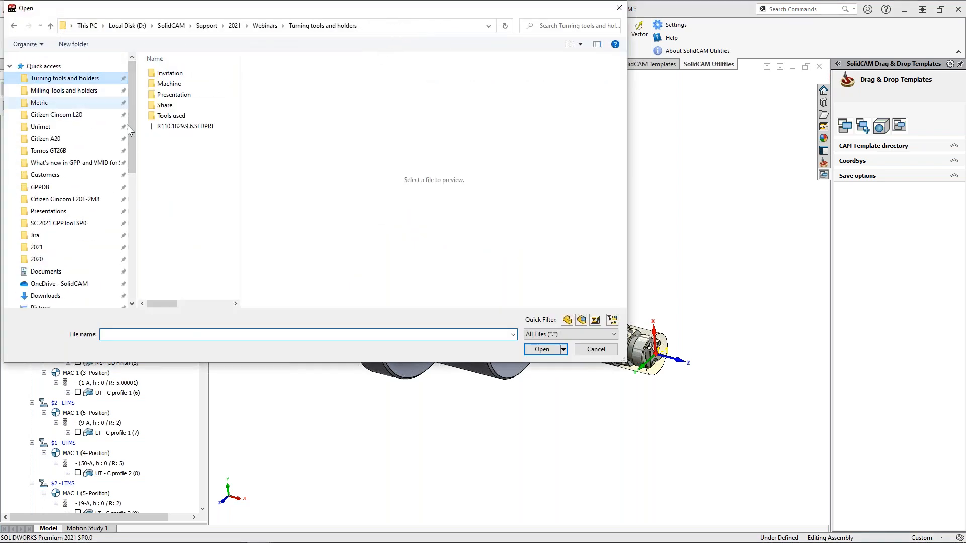
pyautogui.doubleClick(174, 116)
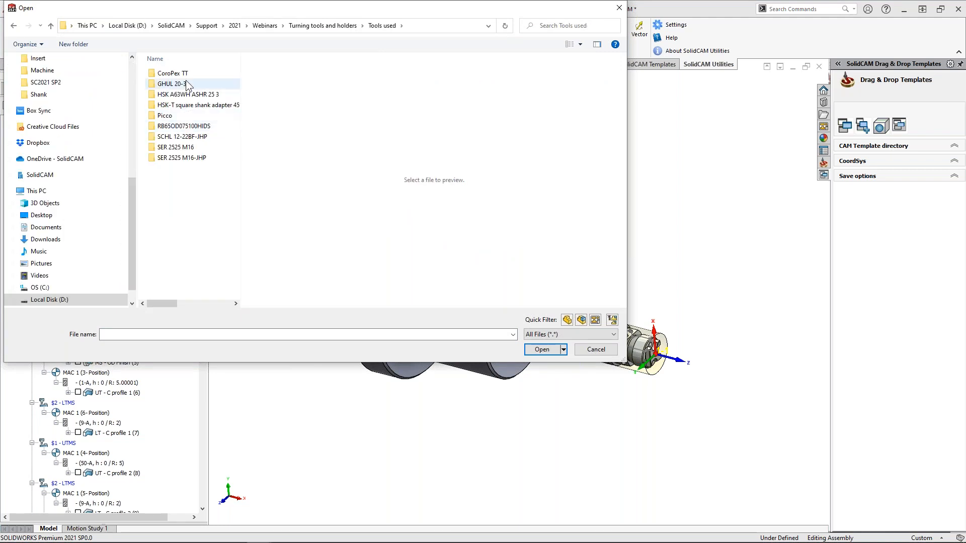
pyautogui.doubleClick(188, 94)
pyautogui.doubleClick(174, 73)
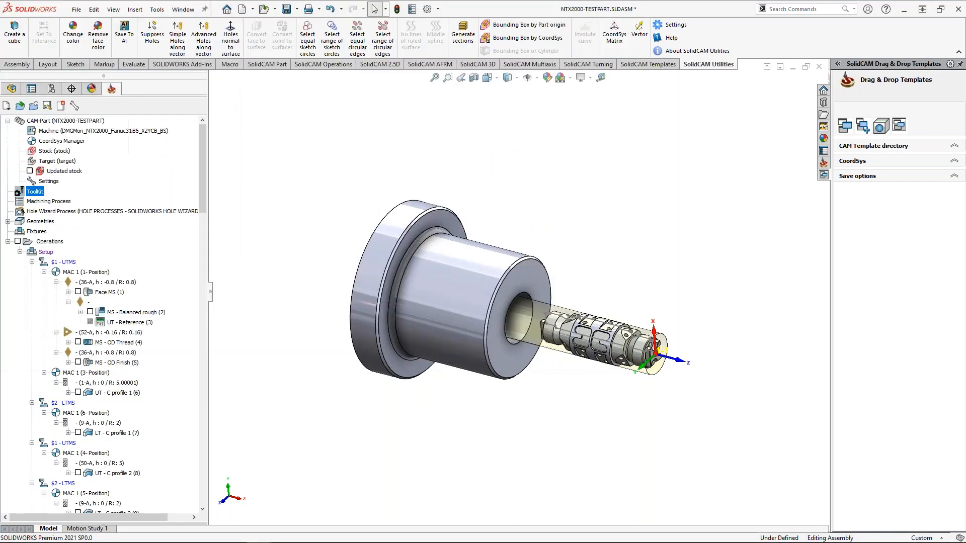
pyautogui.moveTo(409, 267); pyautogui.dragTo(499, 322, button='middle')
pyautogui.scroll(3, 532, 390)
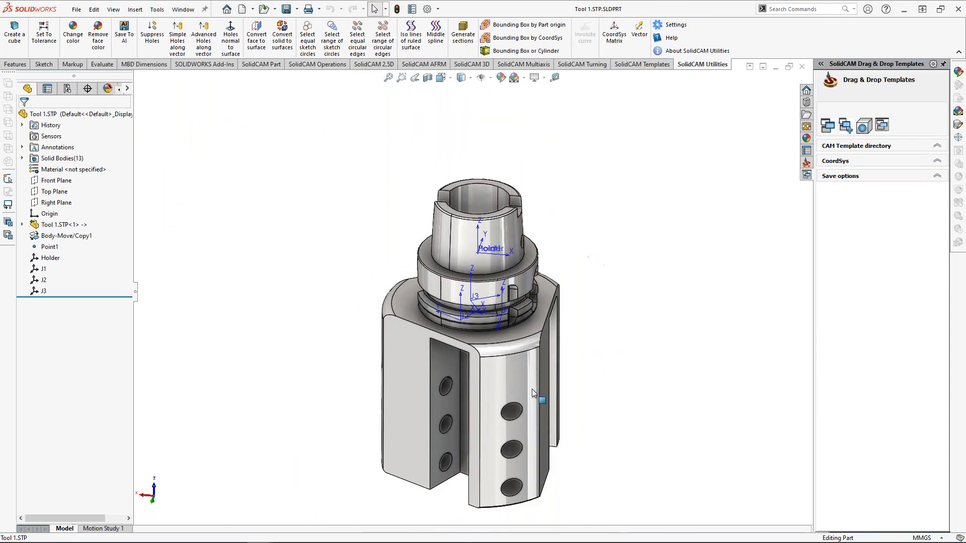
pyautogui.keyDown('ctrl'); pyautogui.moveTo(533, 389); pyautogui.dragTo(533, 366, button='middle'); pyautogui.keyUp('ctrl')
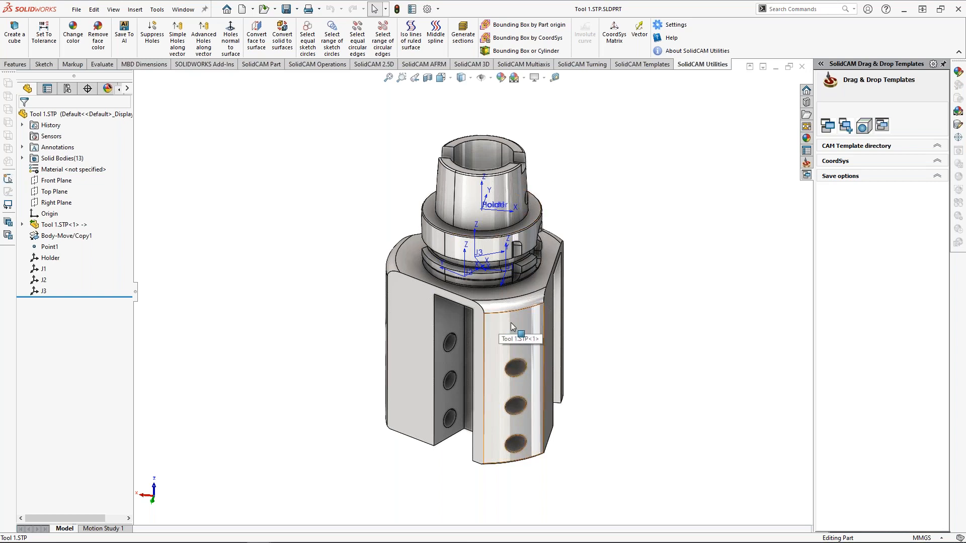
pyautogui.moveTo(508, 318); pyautogui.dragTo(506, 304, button='middle')
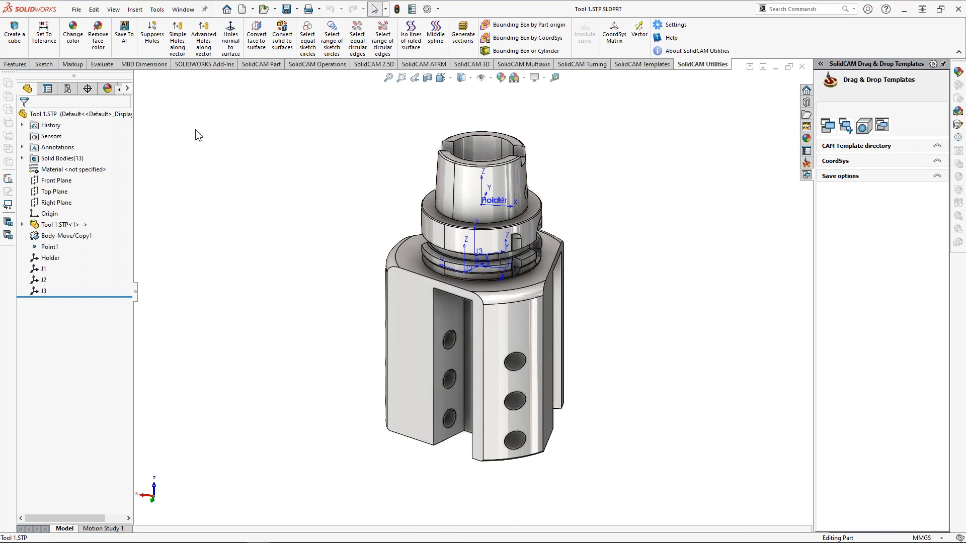
pyautogui.click(76, 9)
pyautogui.click(90, 132)
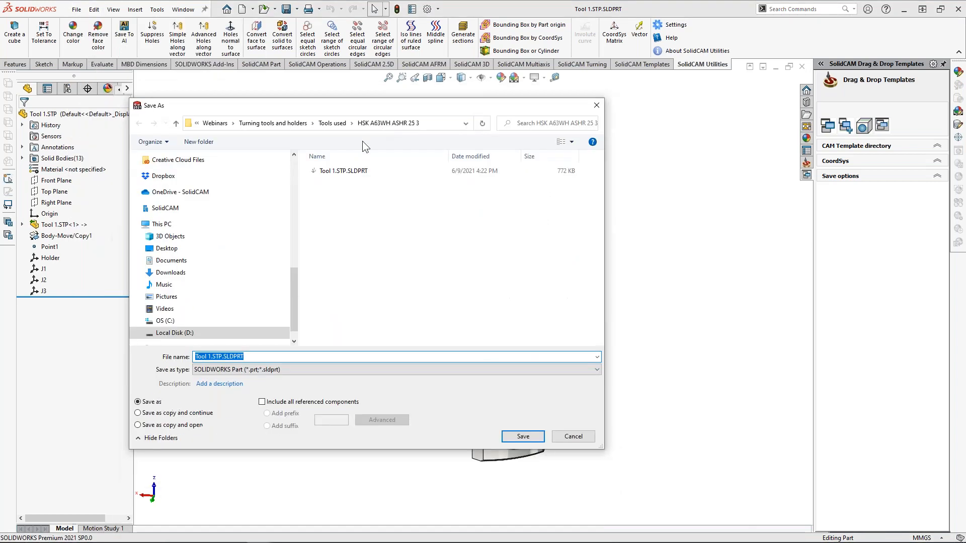
pyautogui.click(573, 436)
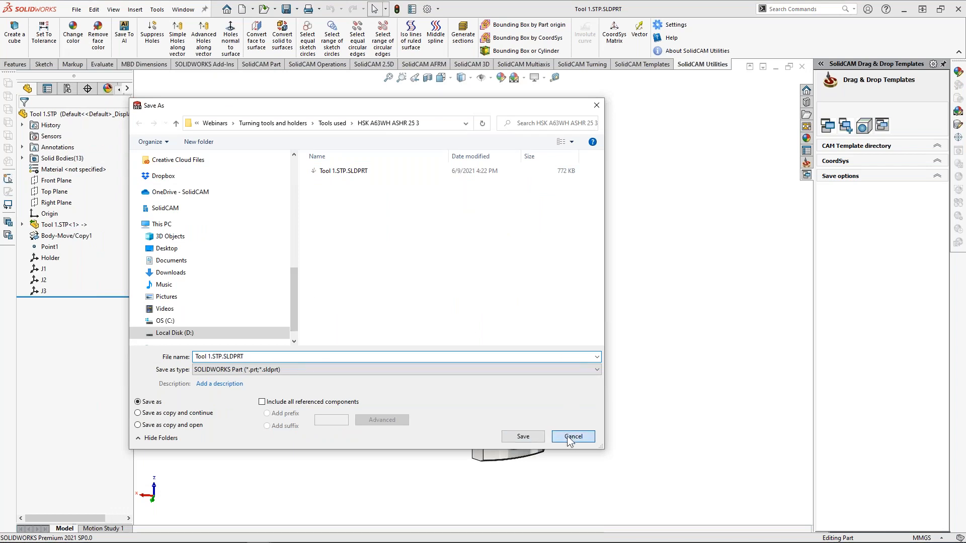
# - Look up the name of the first solid body under the Tool 1.STP<1> feature
pyautogui.click(21, 224)
pyautogui.click(34, 235)
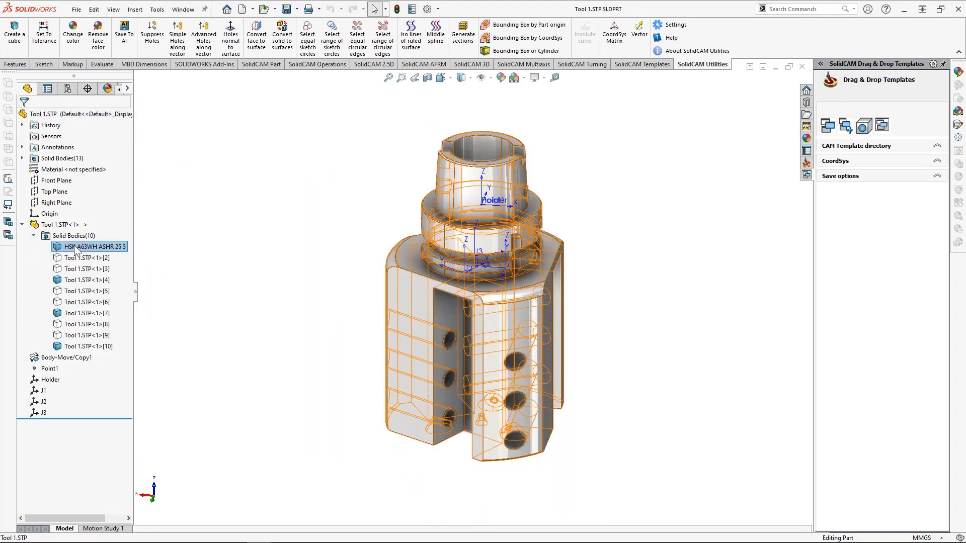
pyautogui.click(81, 246)
pyautogui.click(222, 248)
# - Begin saving a copy of the part and choose the HSK-T folder under Metric, Webinar, Turning as its location
pyautogui.click(76, 10)
pyautogui.click(95, 132)
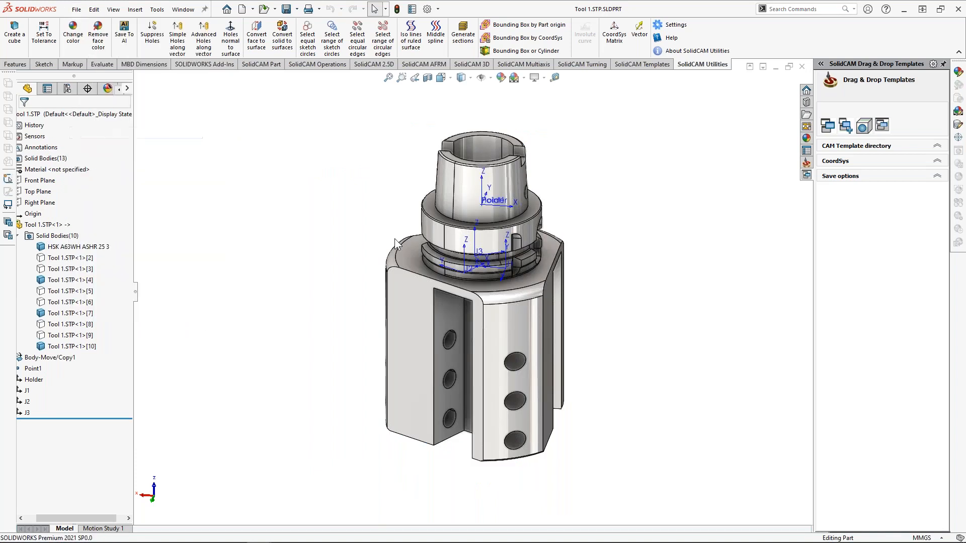
pyautogui.scroll(10, 297, 271)
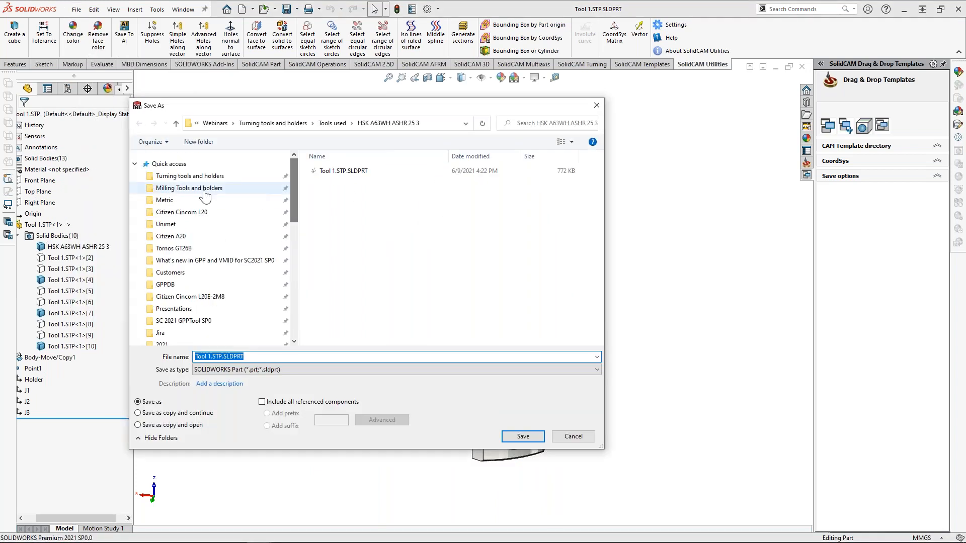
pyautogui.click(190, 175)
pyautogui.doubleClick(333, 213)
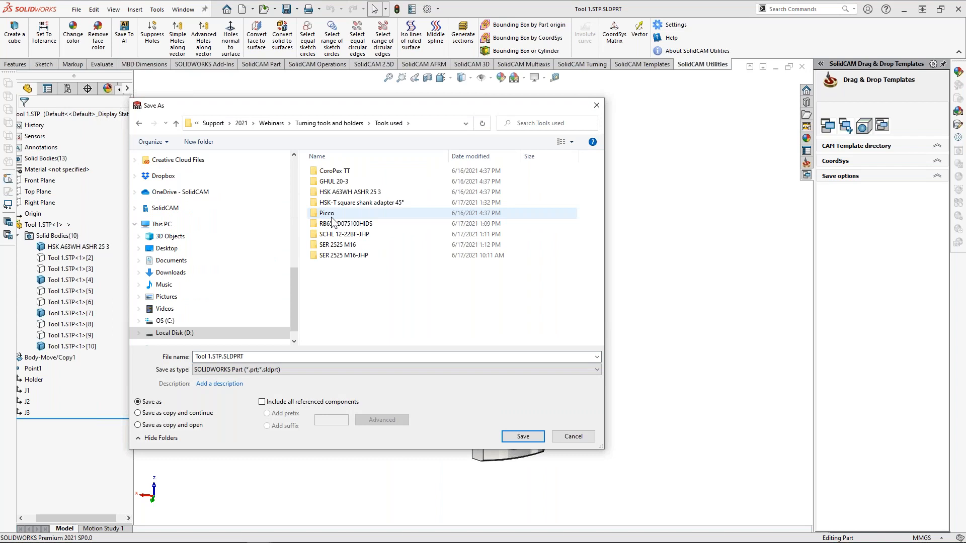
pyautogui.click(329, 123)
pyautogui.moveTo(296, 282); pyautogui.dragTo(291, 162)
pyautogui.click(189, 198)
pyautogui.scroll(-5, 361, 255)
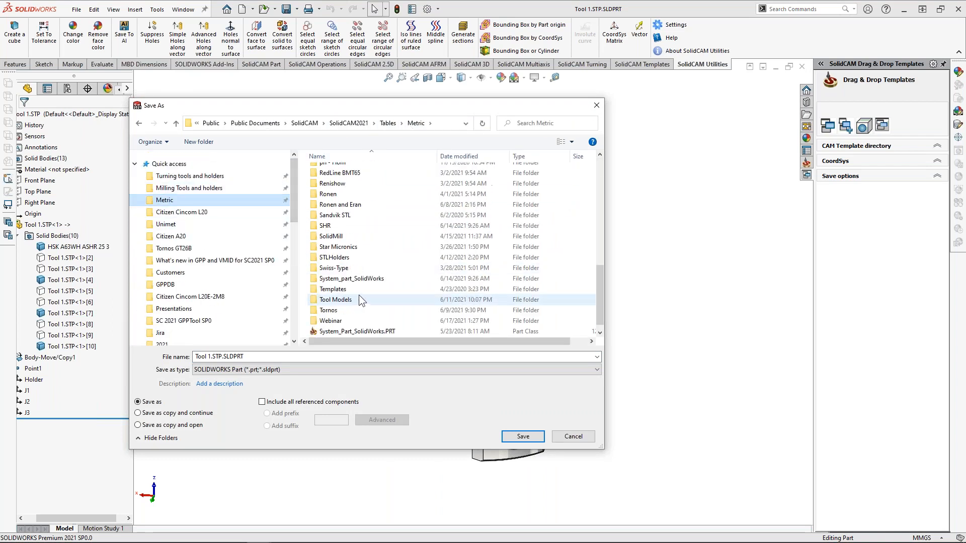
pyautogui.doubleClick(332, 310)
pyautogui.doubleClick(332, 202)
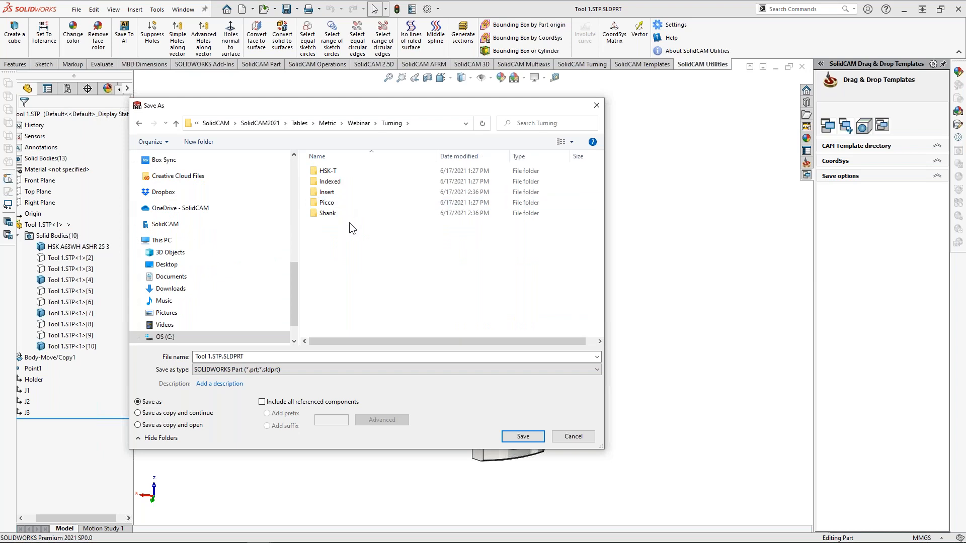
pyautogui.doubleClick(327, 171)
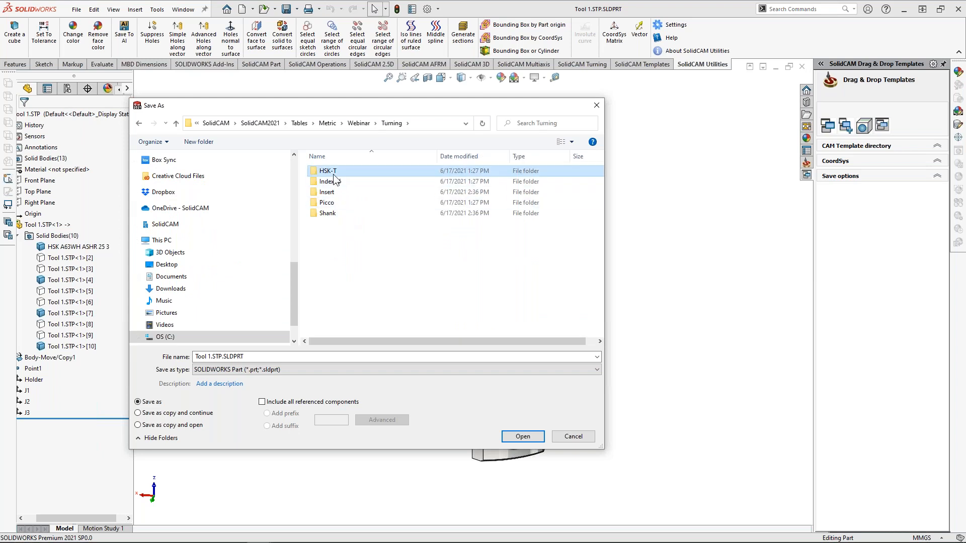
# - Set the output format to STL and name the file HSK A63WH ASHR 25 3-Webinar
pyautogui.click(252, 356)
pyautogui.click(252, 370)
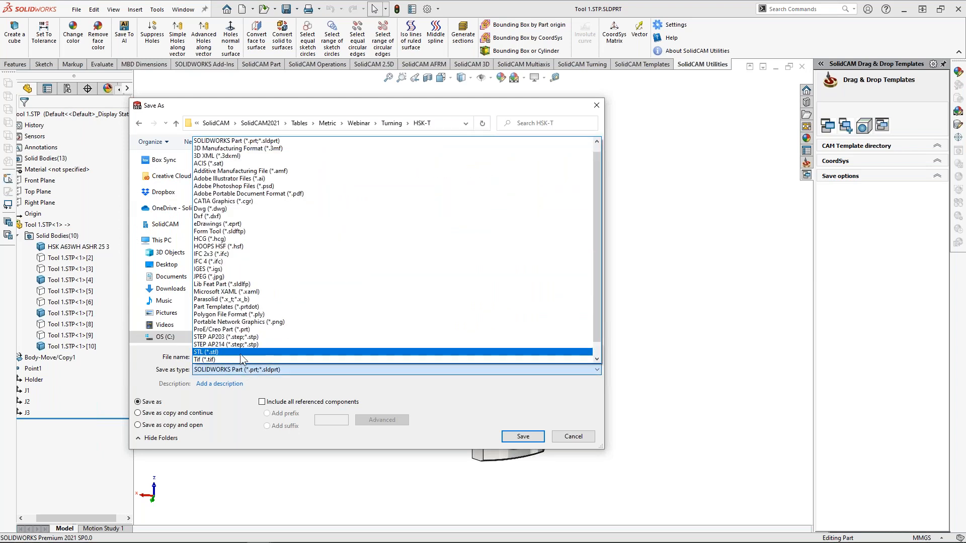
pyautogui.click(251, 315)
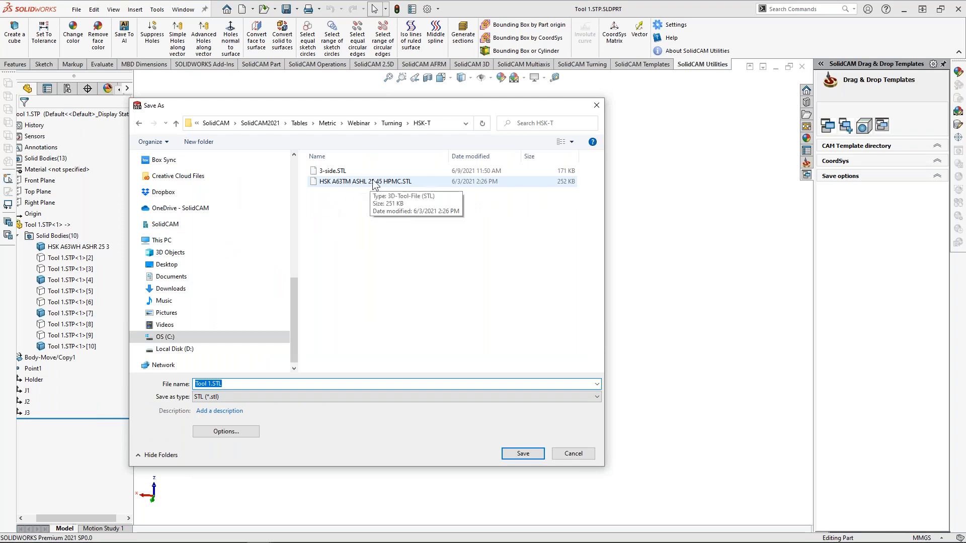
pyautogui.click(211, 385)
pyautogui.moveTo(212, 384); pyautogui.dragTo(166, 385)
pyautogui.write('HSK A63WH ASHR 25 3')
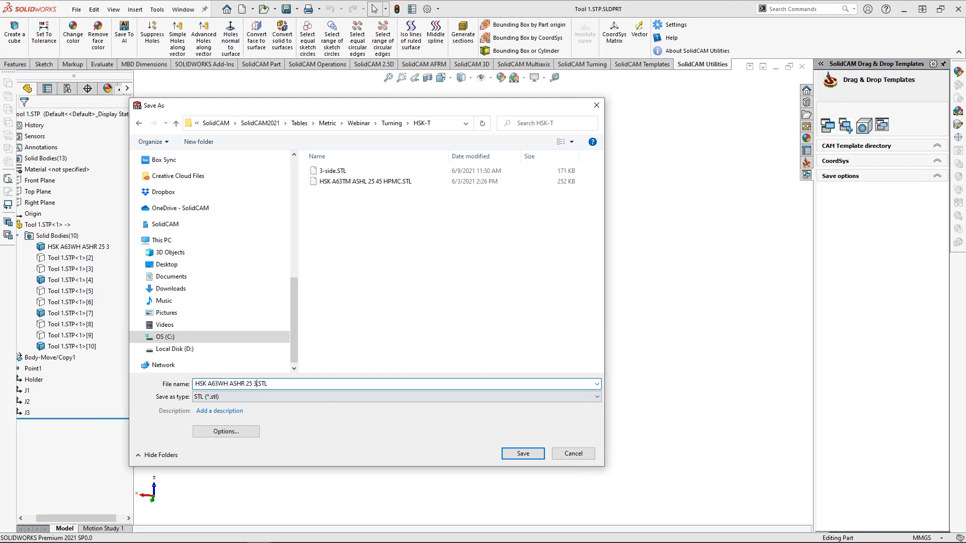
pyautogui.write('-Webinar')
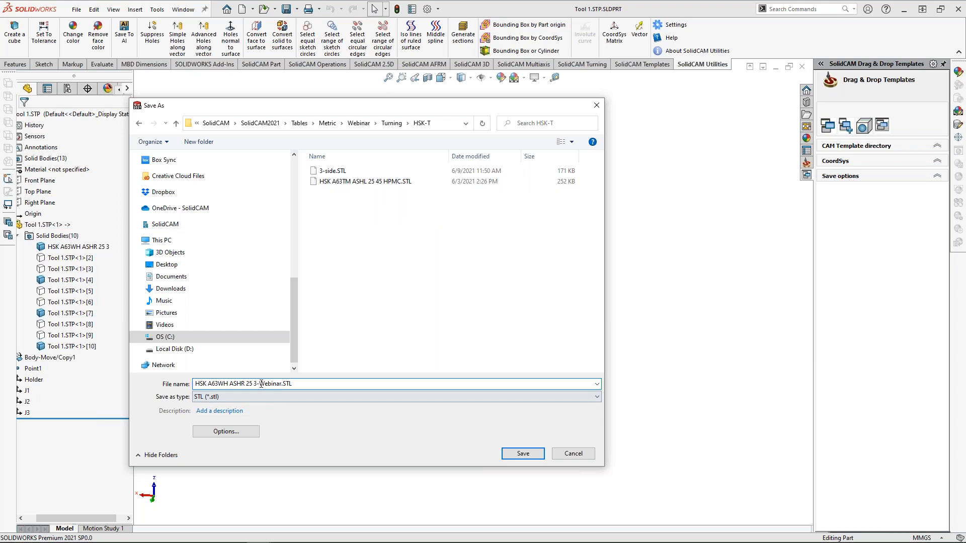
# - Export the STL at coarse resolution with Holder as the output coordinate system
pyautogui.click(226, 431)
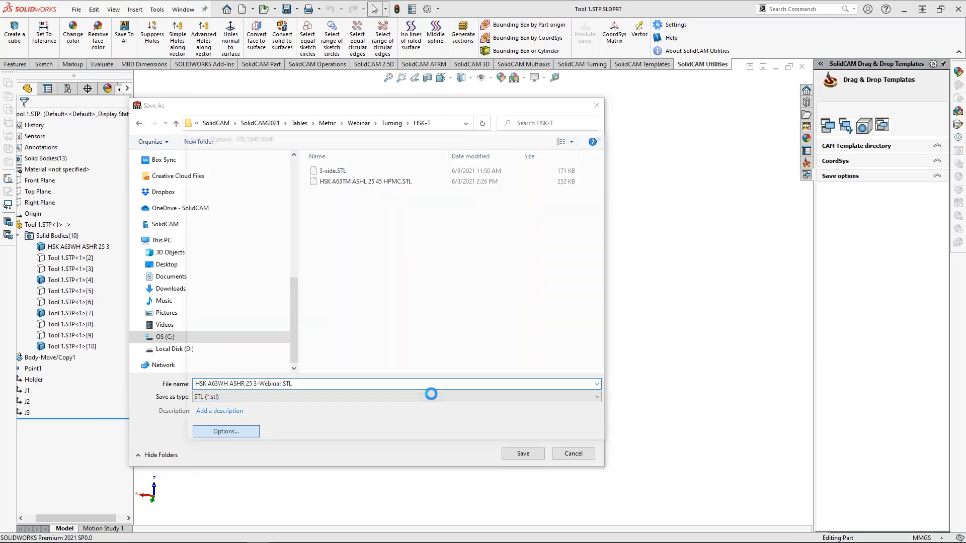
pyautogui.click(424, 411)
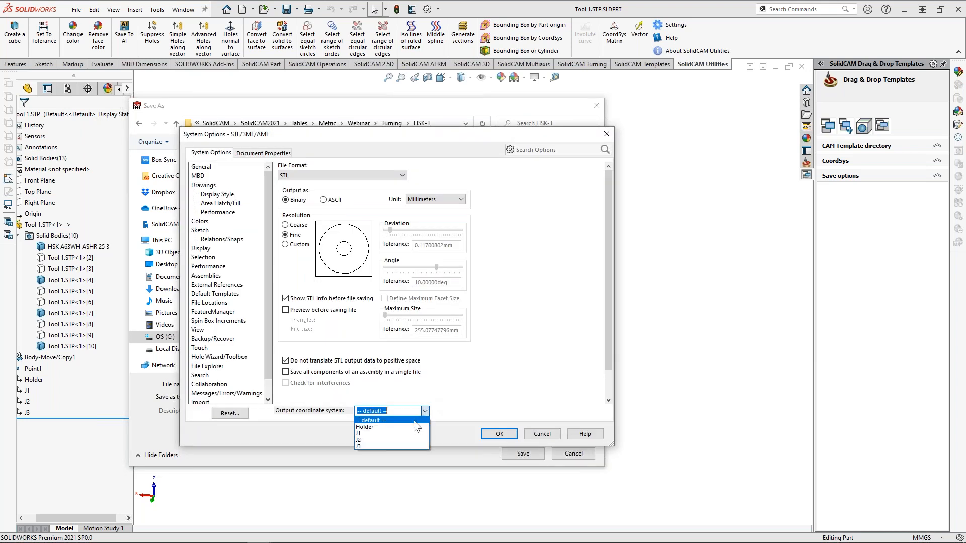
pyautogui.click(406, 427)
pyautogui.click(293, 226)
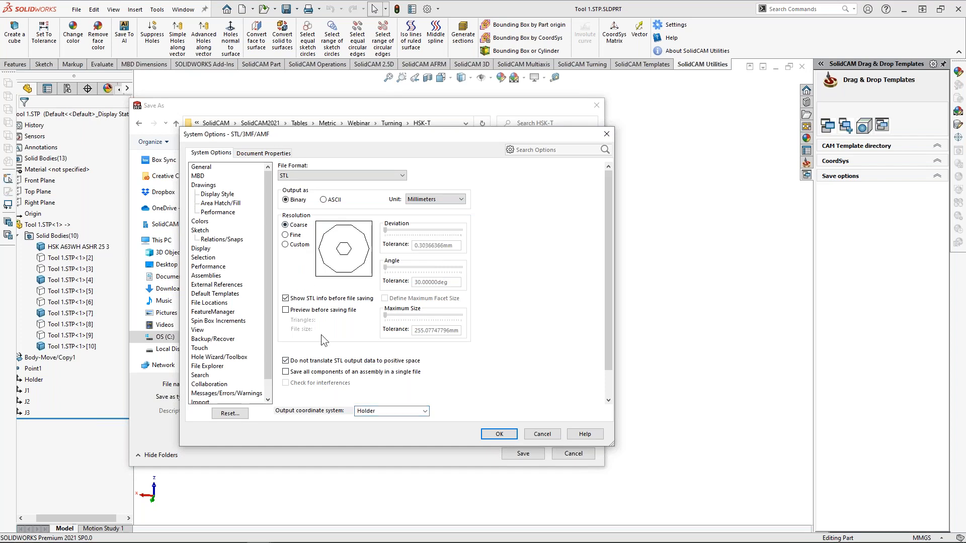
pyautogui.click(507, 435)
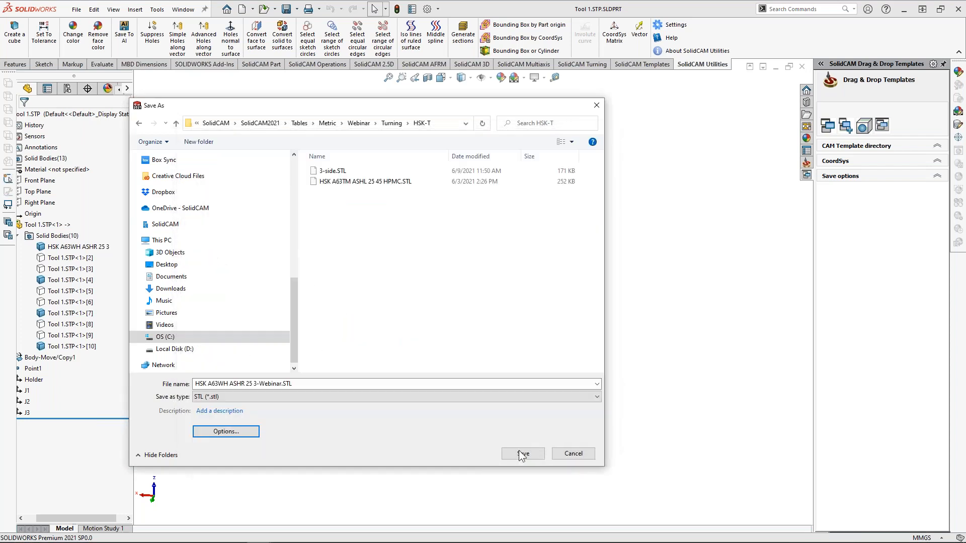
pyautogui.click(532, 457)
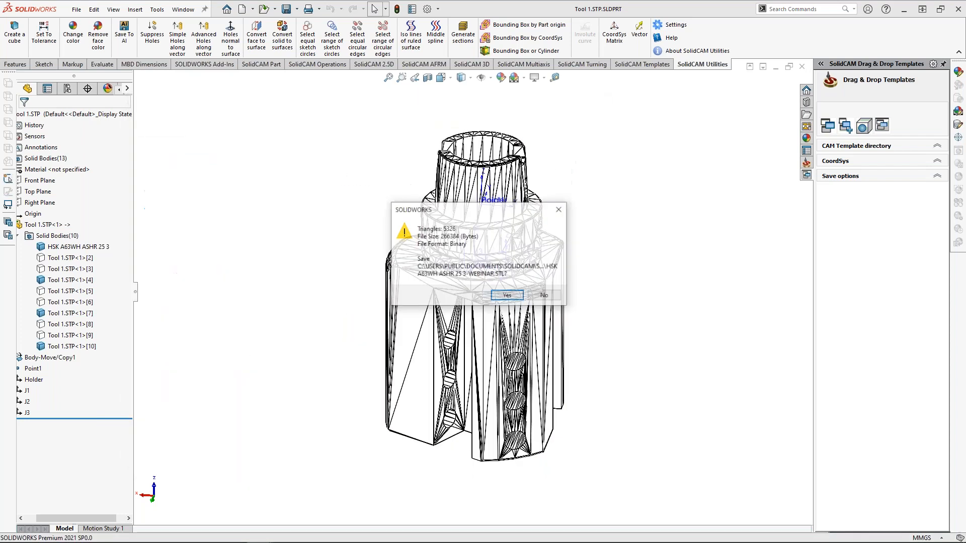
pyautogui.click(507, 298)
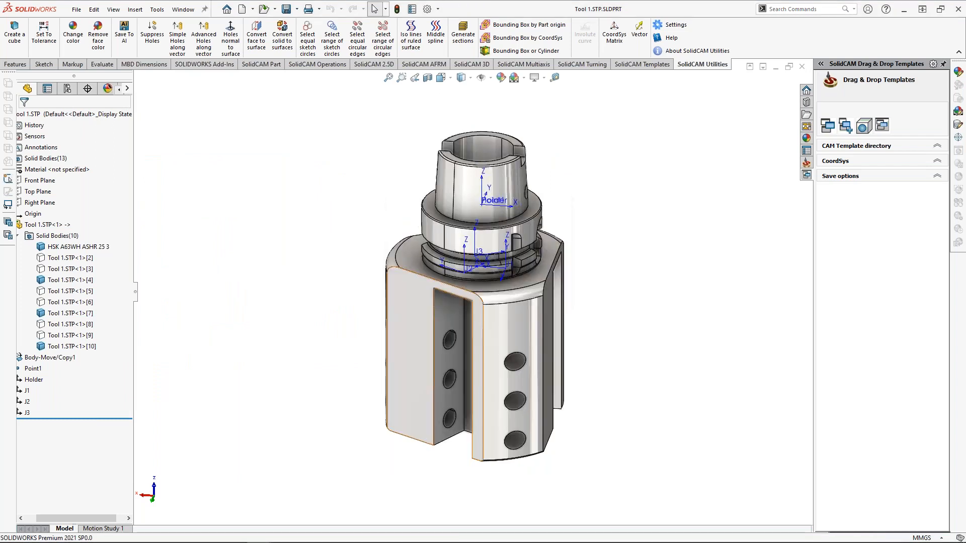
# - In the Tool 1.STP part, calculate the CoordSys Matrix with Holder as master and J1 as slave
pyautogui.click(182, 9)
pyautogui.click(226, 132)
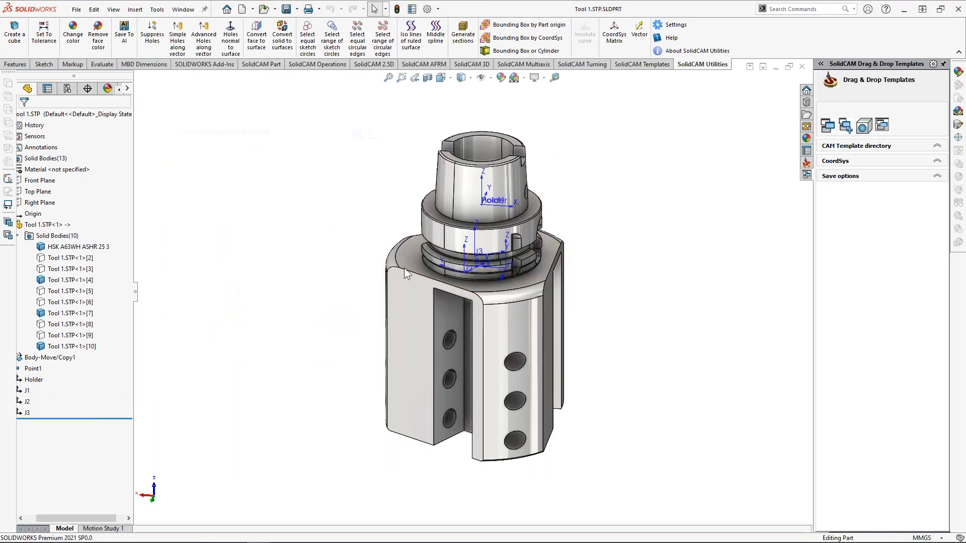
pyautogui.click(183, 9)
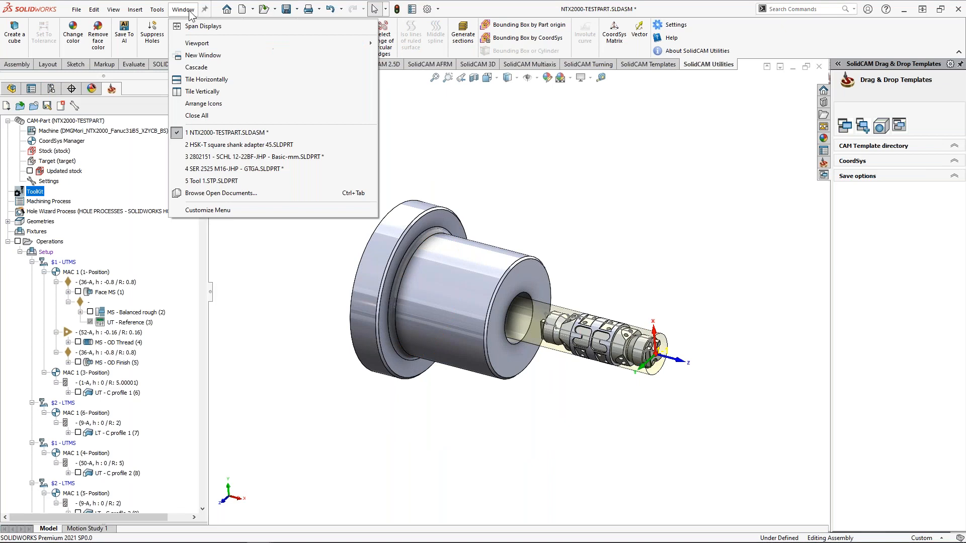
pyautogui.click(233, 182)
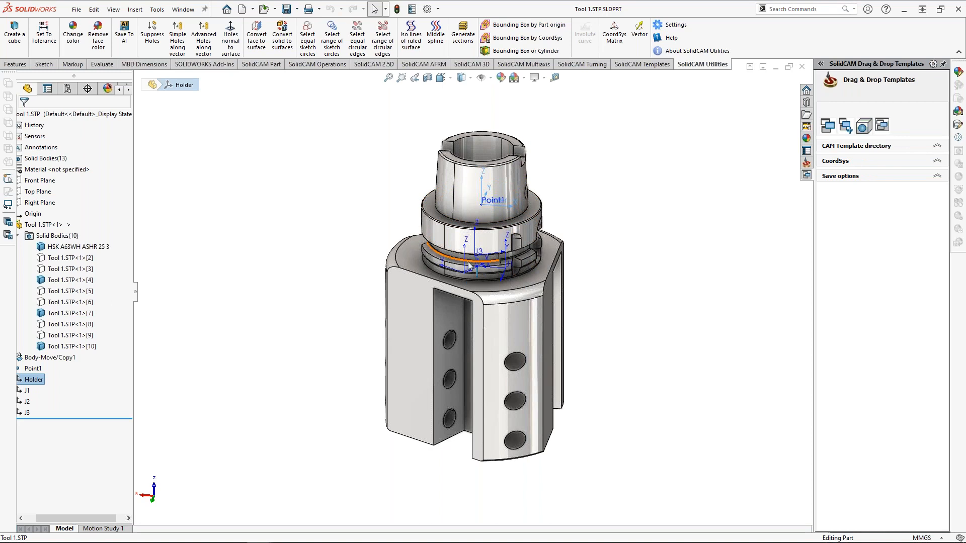
pyautogui.keyDown('ctrl'); pyautogui.click(504, 266); pyautogui.keyUp('ctrl')
pyautogui.click(614, 35)
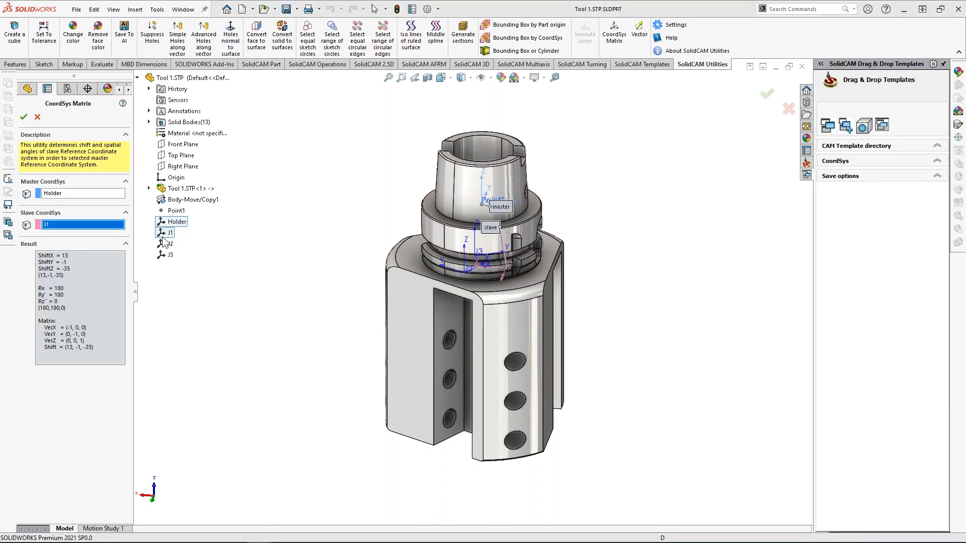
# - Capture the J1 CoordSys Matrix result as a screenshot, label it J1, set it aside and close the calculation
pyautogui.press('ctrl+Print')
pyautogui.moveTo(18, 201); pyautogui.dragTo(147, 383)
pyautogui.press('t')
pyautogui.click(513, 272)
pyautogui.write('J')
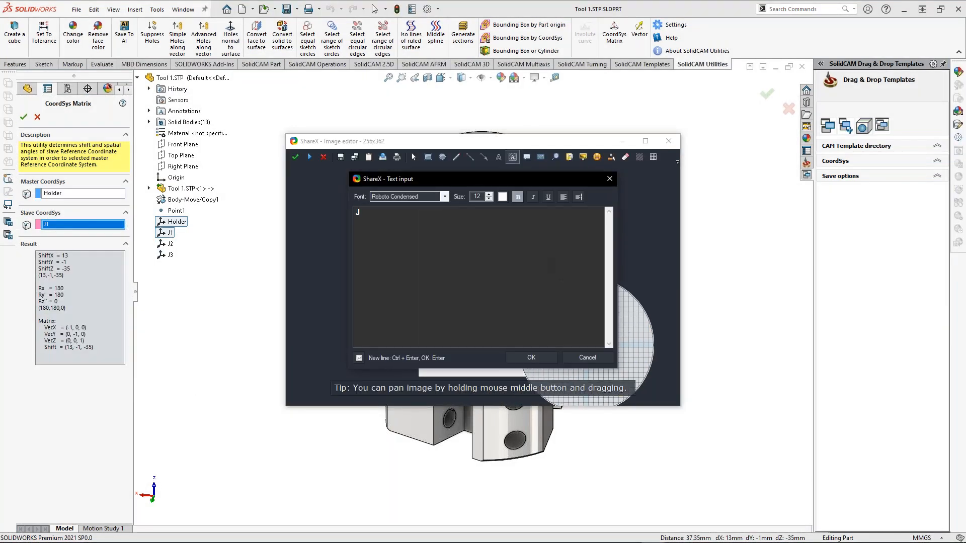
pyautogui.write('1')
pyautogui.press('Return')
pyautogui.moveTo(436, 144); pyautogui.dragTo(206, 542)
pyautogui.click(24, 117)
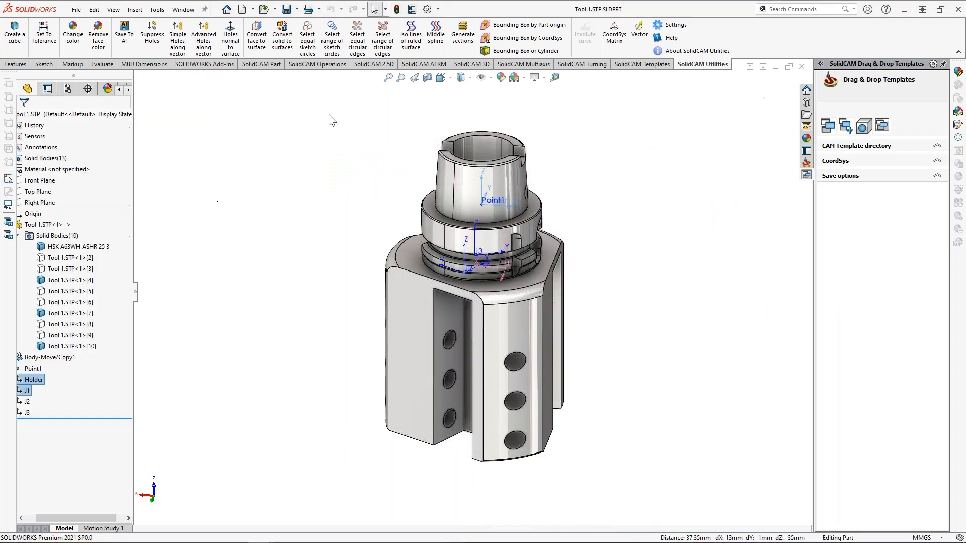
# - Calculate the CoordSys Matrix with Holder as master and J2 as slave, and capture the result as a screenshot
pyautogui.click(469, 268)
pyautogui.click(614, 34)
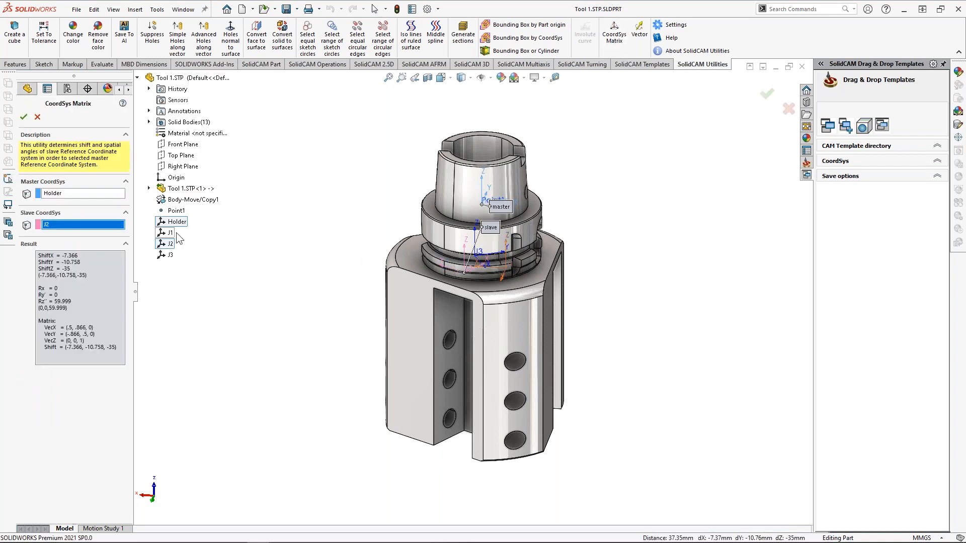
pyautogui.press('ctrl+Print')
pyautogui.moveTo(19, 238); pyautogui.dragTo(131, 386)
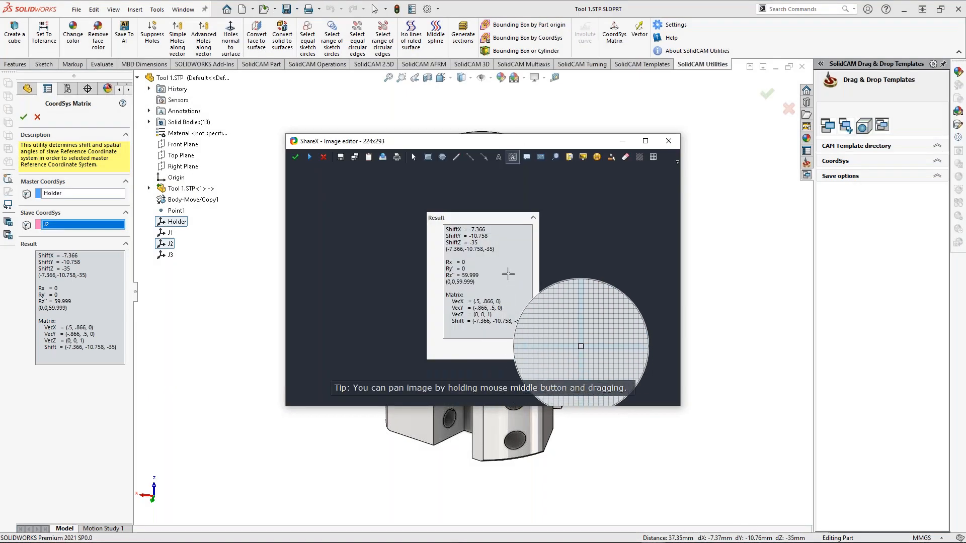
pyautogui.hotkey('ctrl', 'shift', 'c')
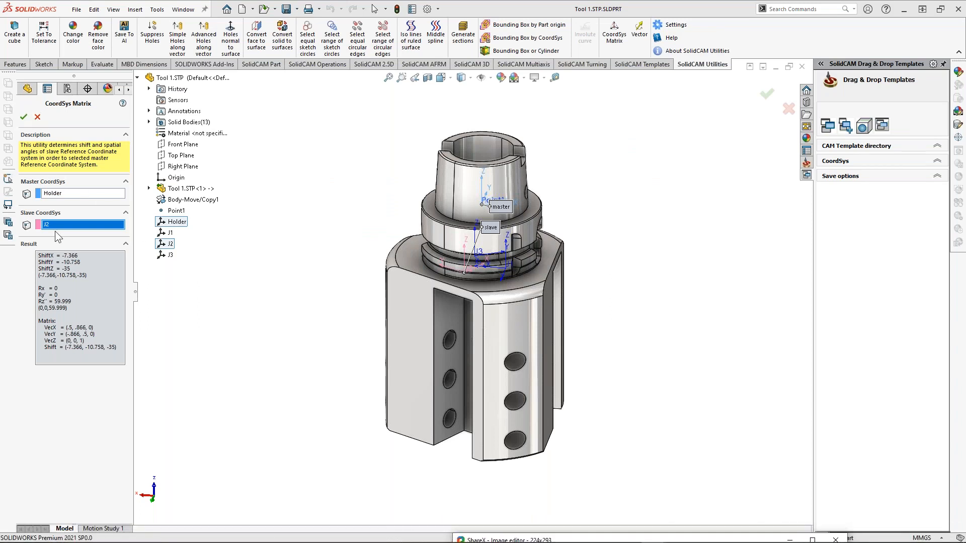
# - Calculate the CoordSys Matrix with J3 as slave and capture the result as a screenshot labelled J3, closing the calculation
pyautogui.click(170, 254)
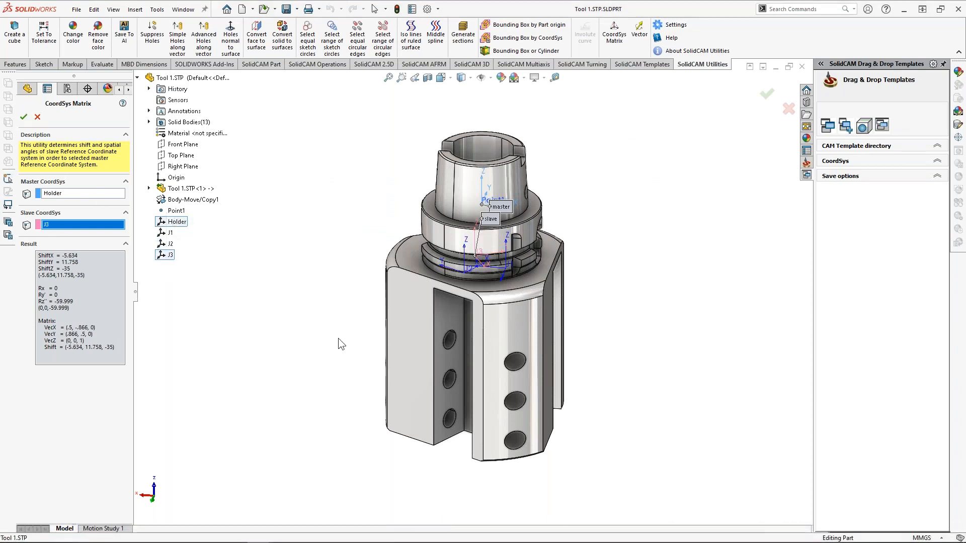
pyautogui.press('ctrl+Print')
pyautogui.moveTo(21, 238); pyautogui.dragTo(135, 376)
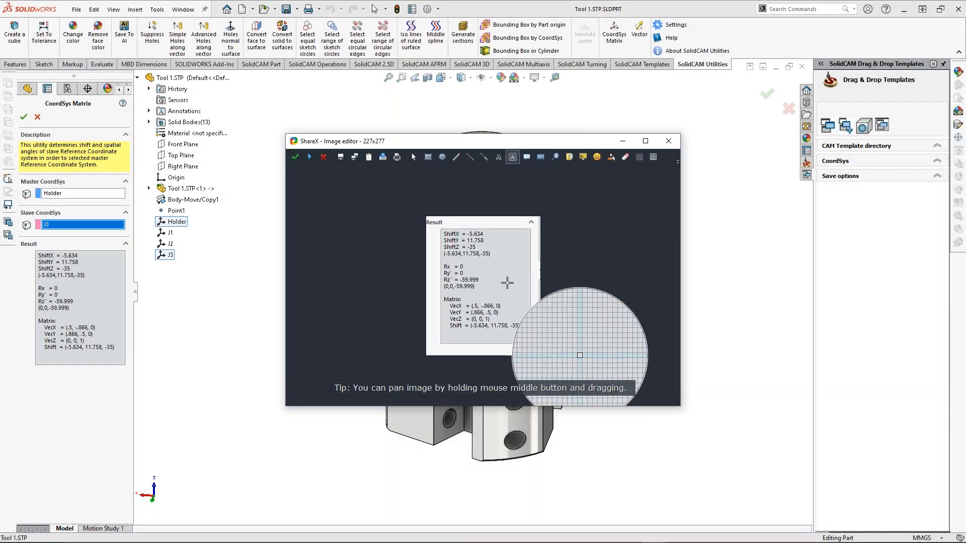
pyautogui.click(508, 283)
pyautogui.write('J3')
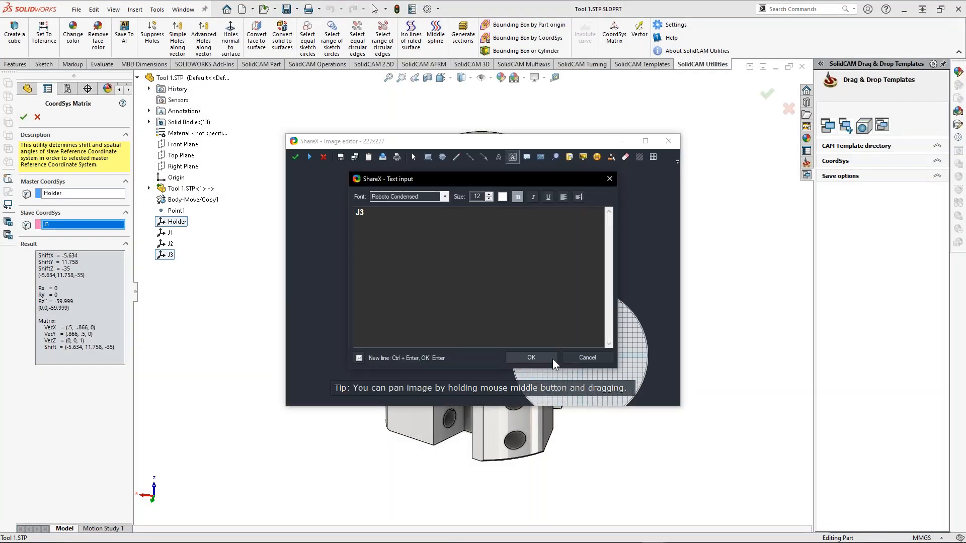
pyautogui.click(552, 358)
pyautogui.moveTo(360, 142); pyautogui.dragTo(413, 542)
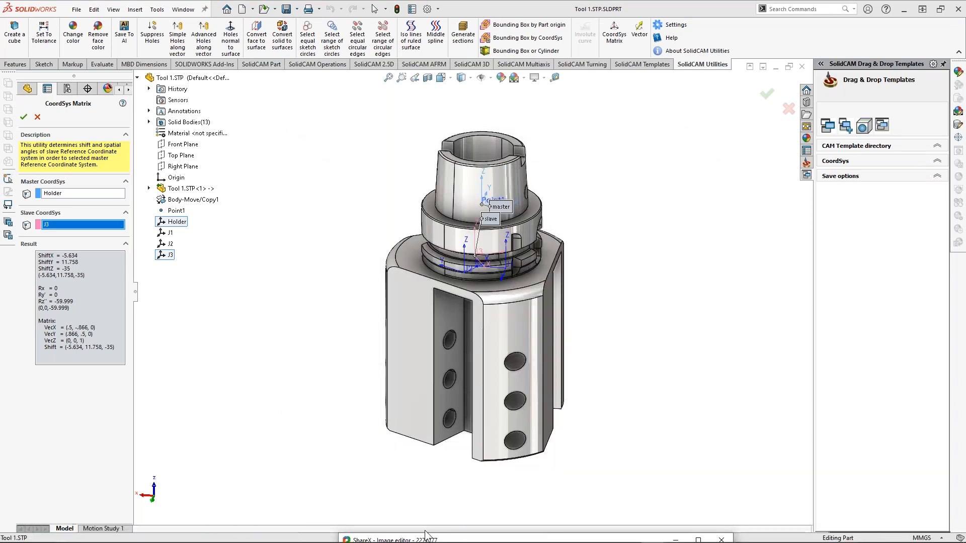
pyautogui.moveTo(426, 541); pyautogui.dragTo(209, 542)
pyautogui.hotkey('alt', 'Tab')
pyautogui.click(38, 118)
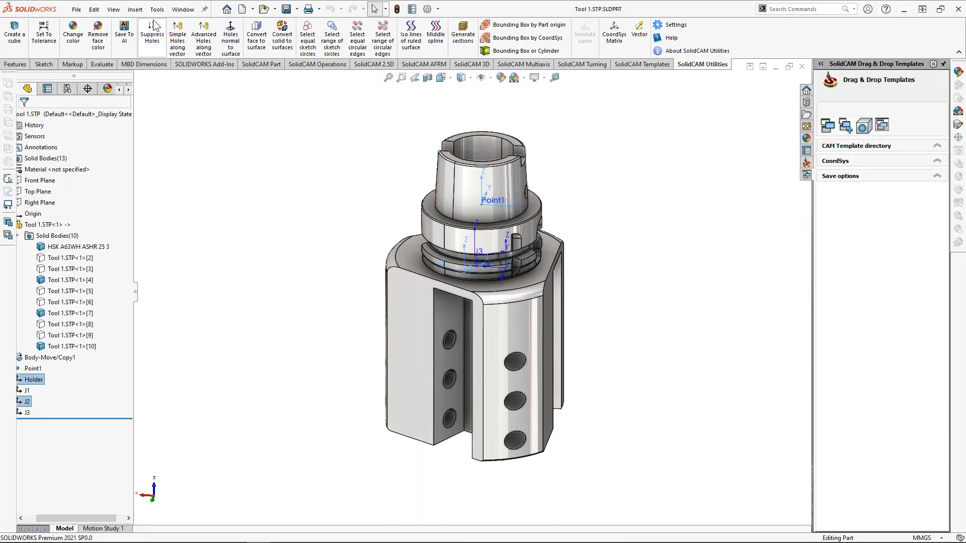
# - Switch to the NTX2000-TESTPART assembly and open the Webinar.tlv tool components library for editing
pyautogui.click(183, 9)
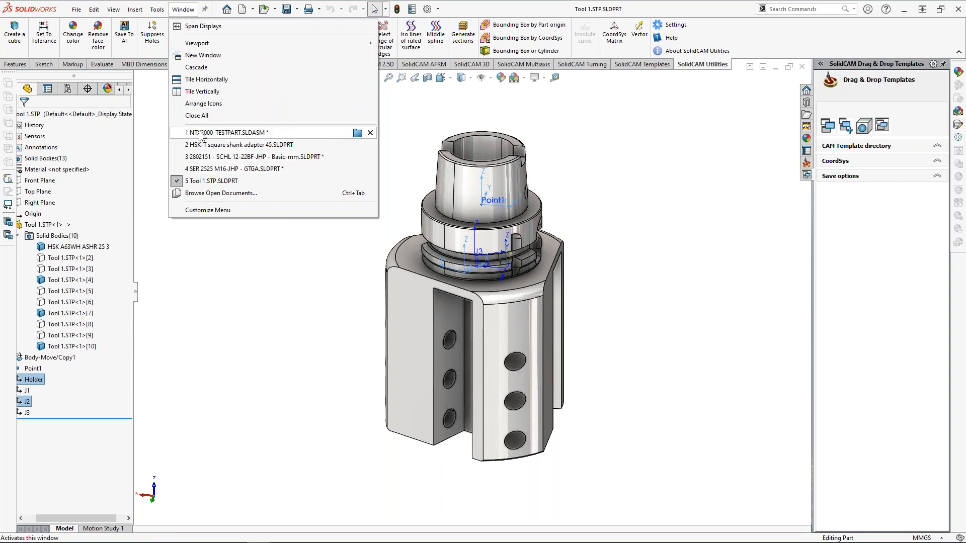
pyautogui.click(216, 132)
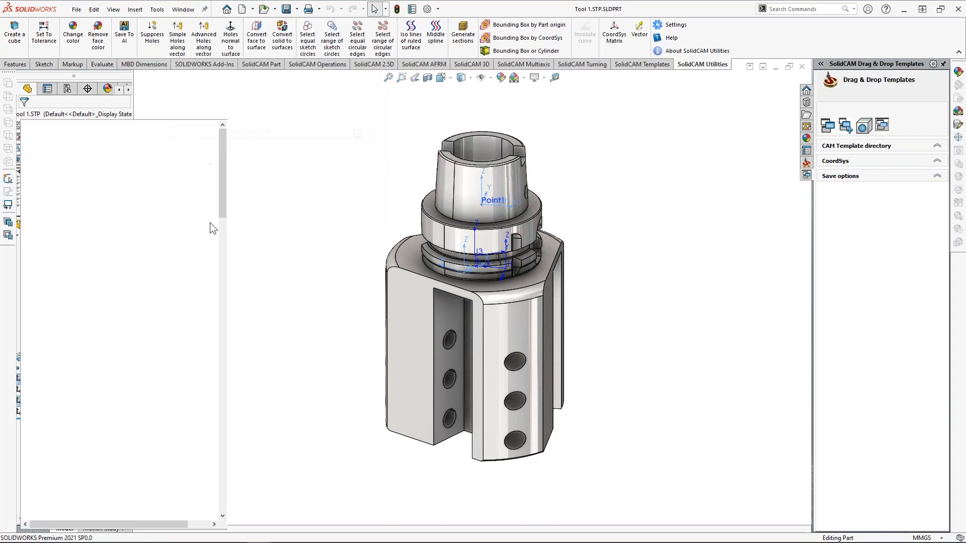
pyautogui.rightClick(36, 194)
pyautogui.moveTo(101, 207)
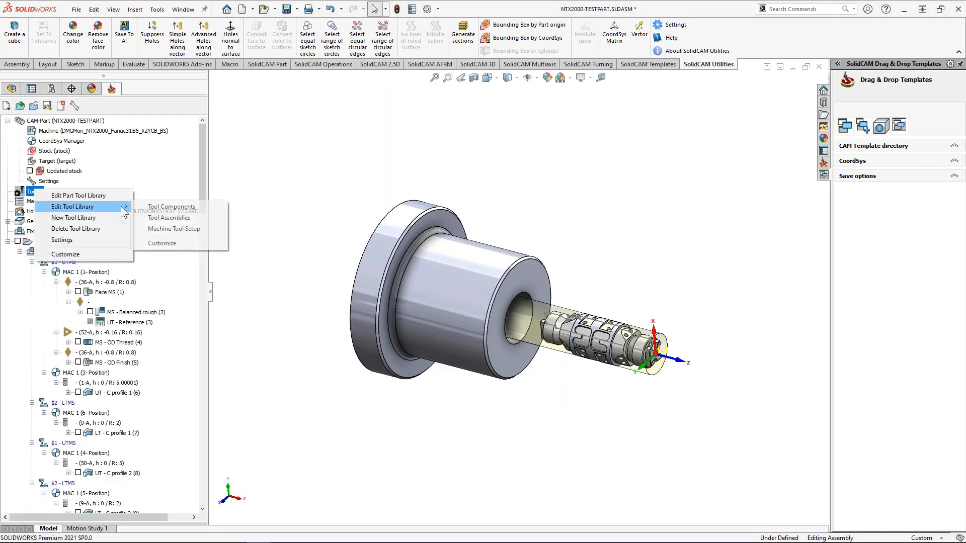
pyautogui.click(174, 207)
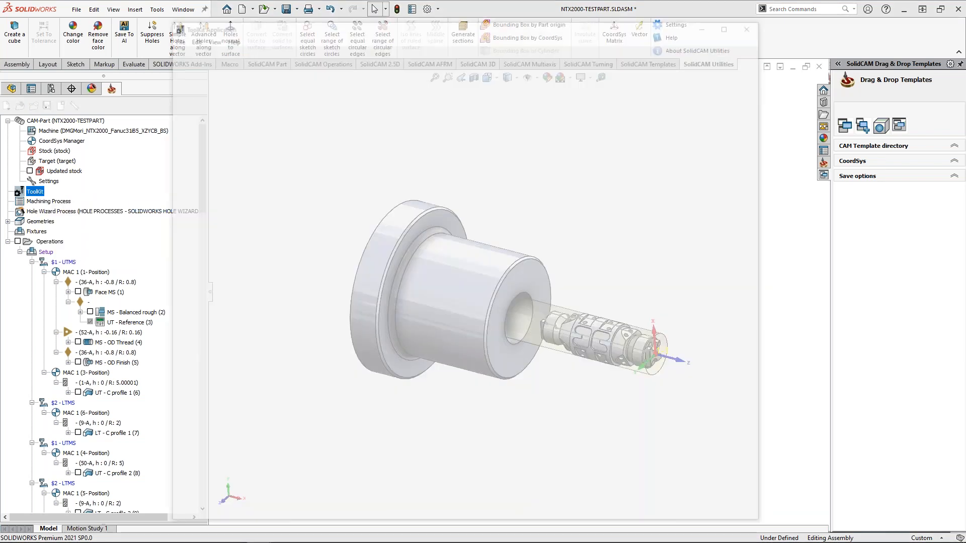
pyautogui.scroll(-1, 474, 352)
pyautogui.doubleClick(475, 351)
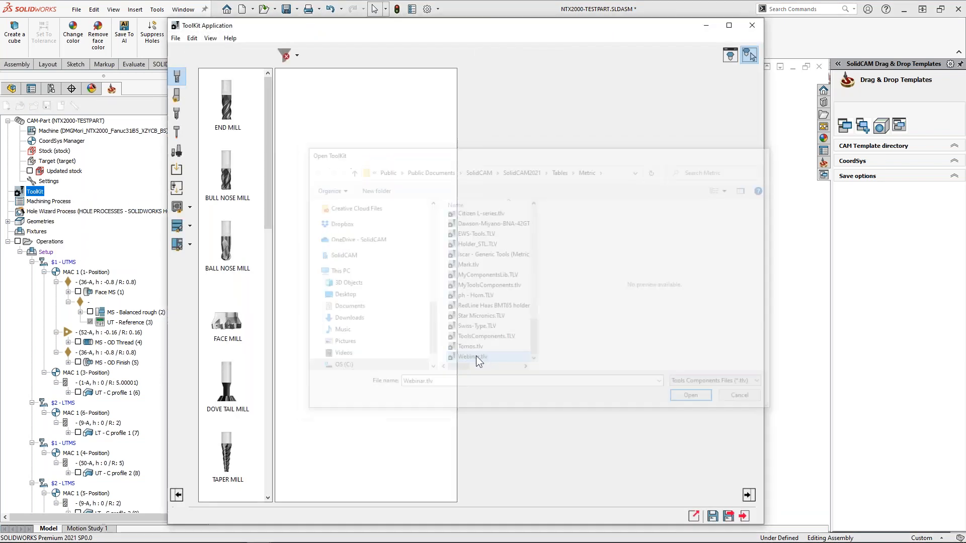
# - Add a new Holder component to the Turning folder of Adaptors and Holders
pyautogui.click(295, 167)
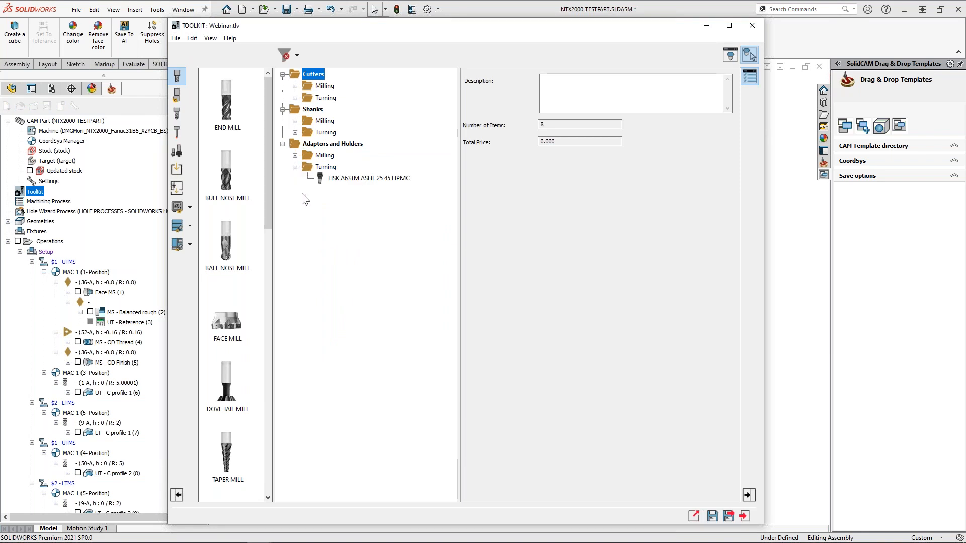
pyautogui.click(176, 151)
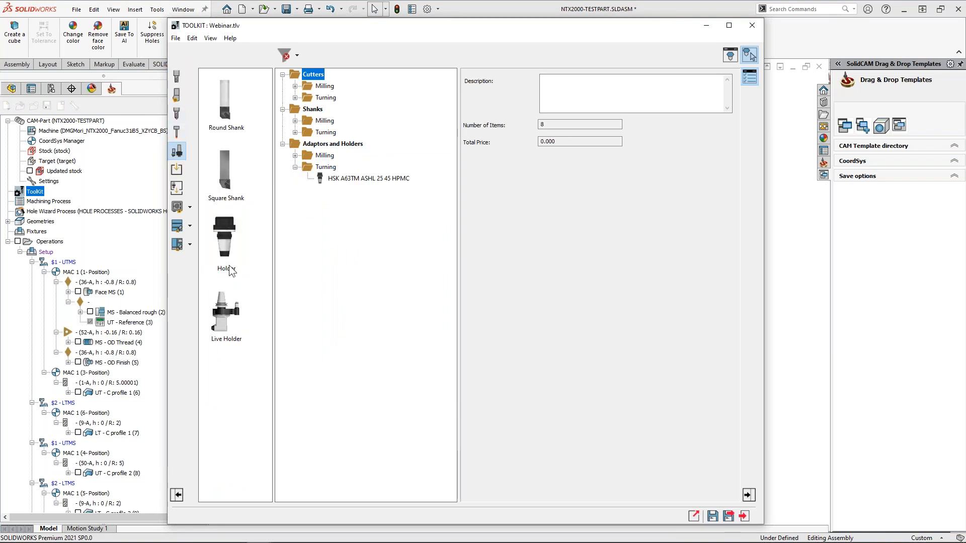
pyautogui.moveTo(229, 252); pyautogui.dragTo(359, 209)
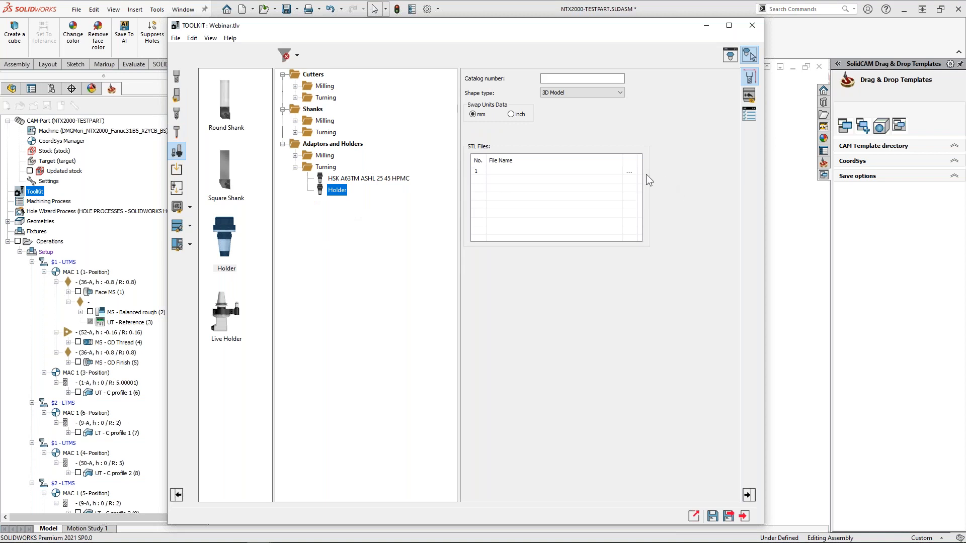
# - Assign HSK A63WH ASHR 25 3-Webinar.STL from Webinar, Turning, HSK-T as the holder's shape and name the holder HSK A63WH ASHR 25 3
pyautogui.click(629, 172)
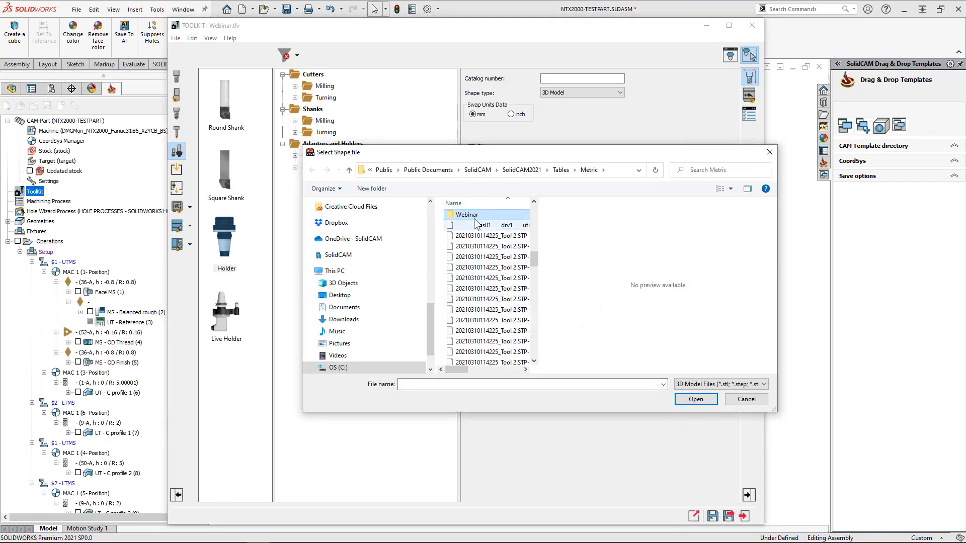
pyautogui.doubleClick(463, 223)
pyautogui.doubleClick(472, 249)
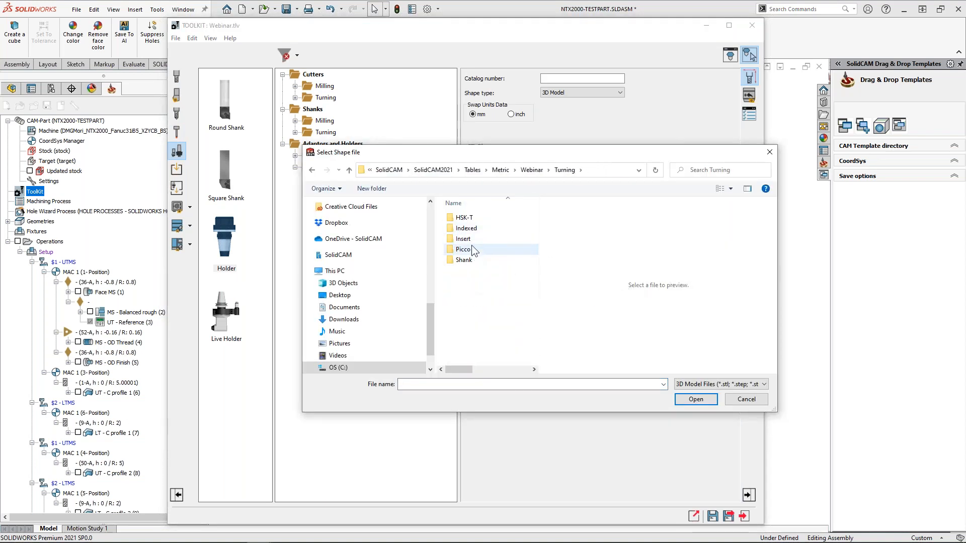
pyautogui.doubleClick(473, 219)
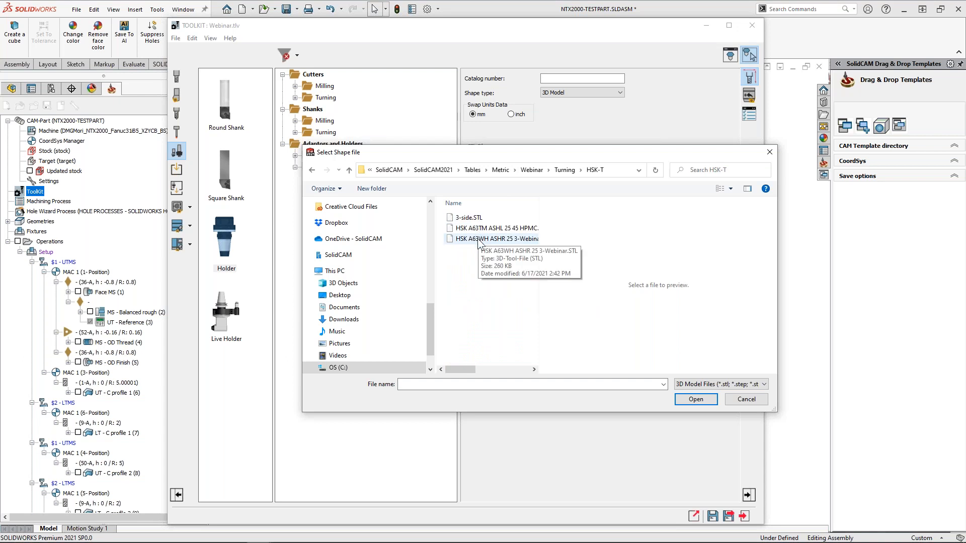
pyautogui.doubleClick(479, 239)
pyautogui.moveTo(504, 240); pyautogui.dragTo(425, 236)
pyautogui.click(521, 257)
pyautogui.click(495, 239)
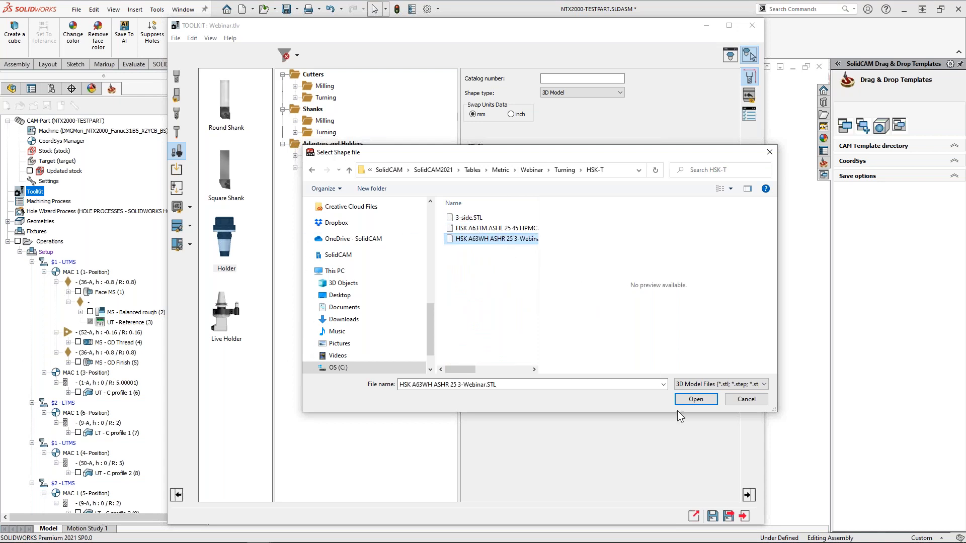
pyautogui.click(696, 399)
pyautogui.hotkey('ctrl', 'v')
pyautogui.press('Return')
# - Rename the holder's first mounting joint to J1
pyautogui.click(749, 95)
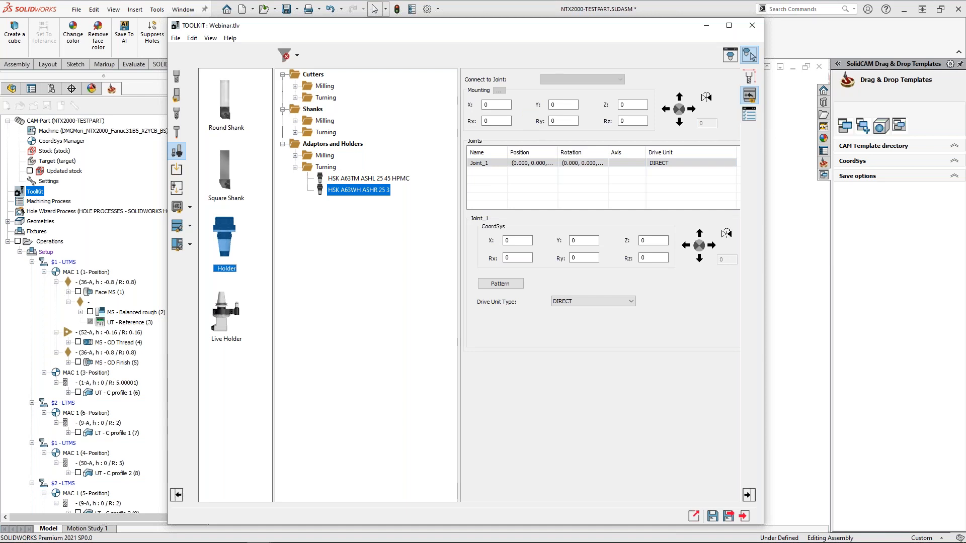
pyautogui.press('super')
pyautogui.moveTo(653, 533)
pyautogui.click(574, 497)
pyautogui.click(487, 165)
pyautogui.click(487, 165)
pyautogui.write('J1')
pyautogui.click(503, 188)
# - Set the J1 joint's coordinate system to X 13, Y -1, Z -35, Rx 180 and Ry 180
pyautogui.moveTo(523, 241); pyautogui.dragTo(439, 238)
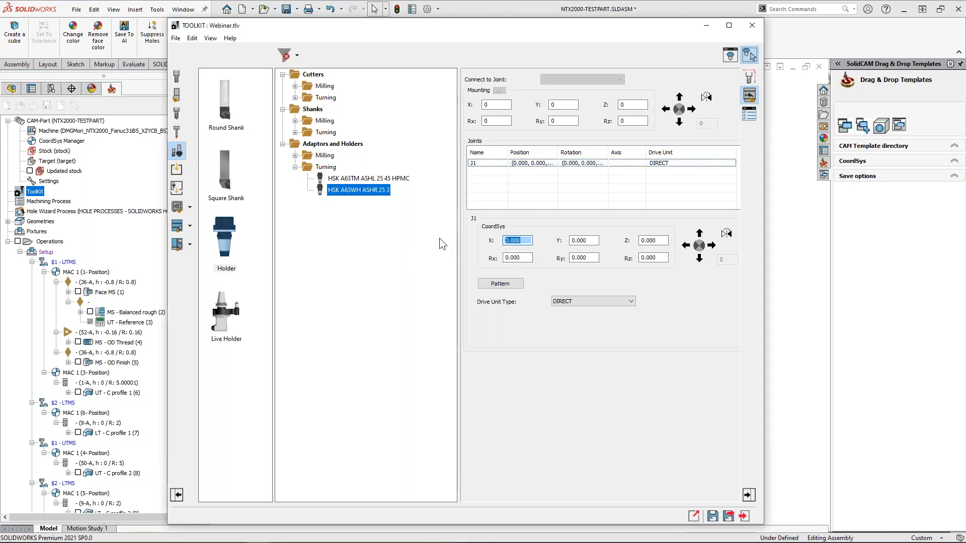
pyautogui.write('13')
pyautogui.press('Tab')
pyautogui.write('-10')
pyautogui.press('Tab')
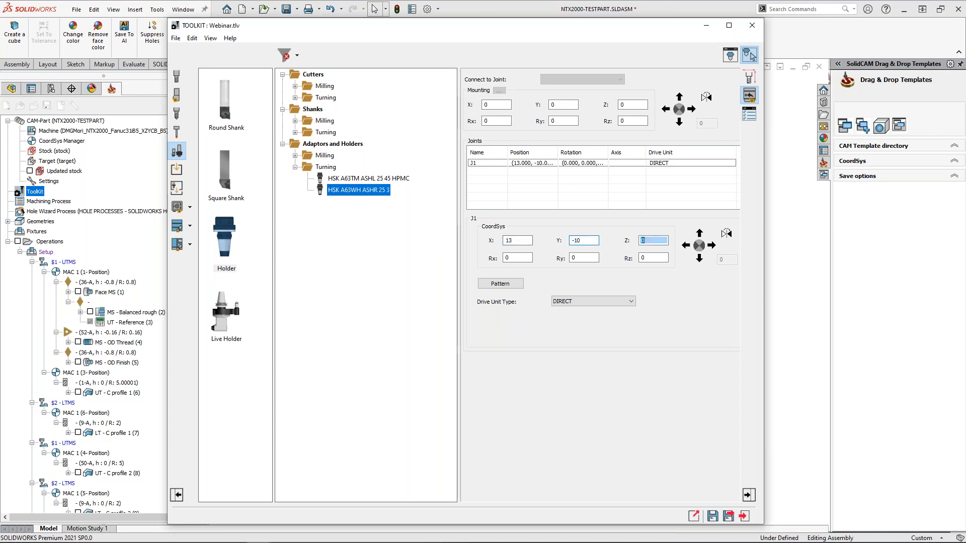
pyautogui.doubleClick(577, 242)
pyautogui.write('-1')
pyautogui.press('Tab')
pyautogui.write('-35')
pyautogui.press('Tab')
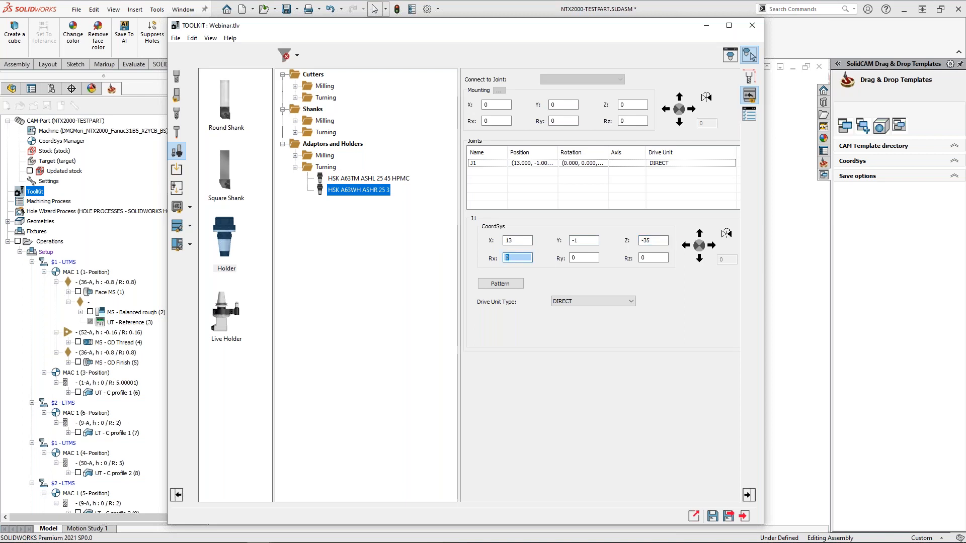
pyautogui.press('Tab')
pyautogui.write('1')
pyautogui.press('Tab')
# - Set J1's drive unit type to NOT DRIVEN and check the joint on the holder in the tool viewer
pyautogui.click(575, 302)
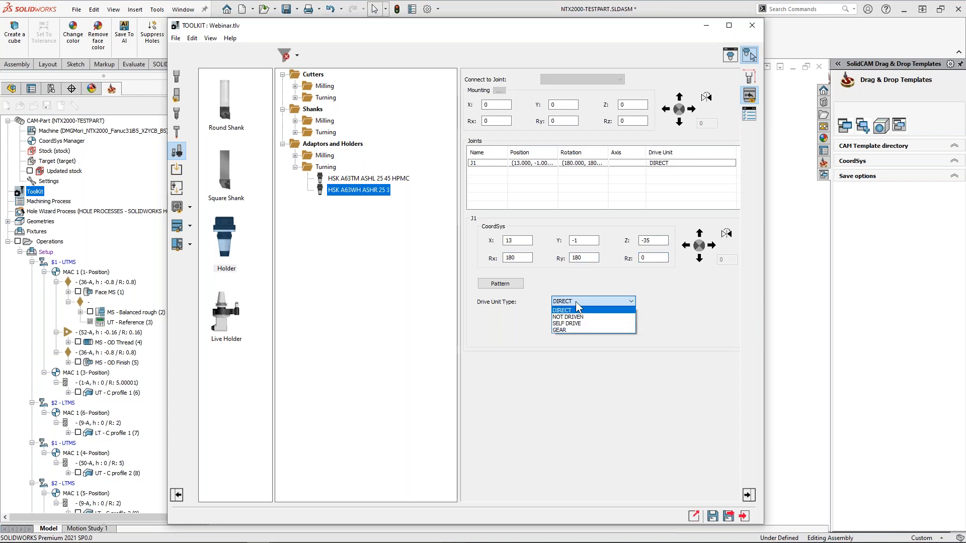
pyautogui.click(579, 317)
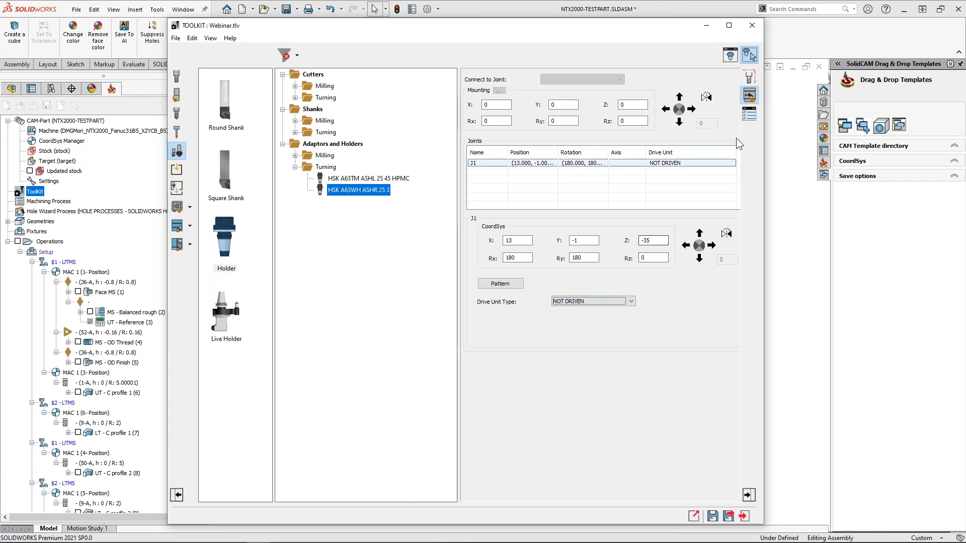
pyautogui.click(730, 56)
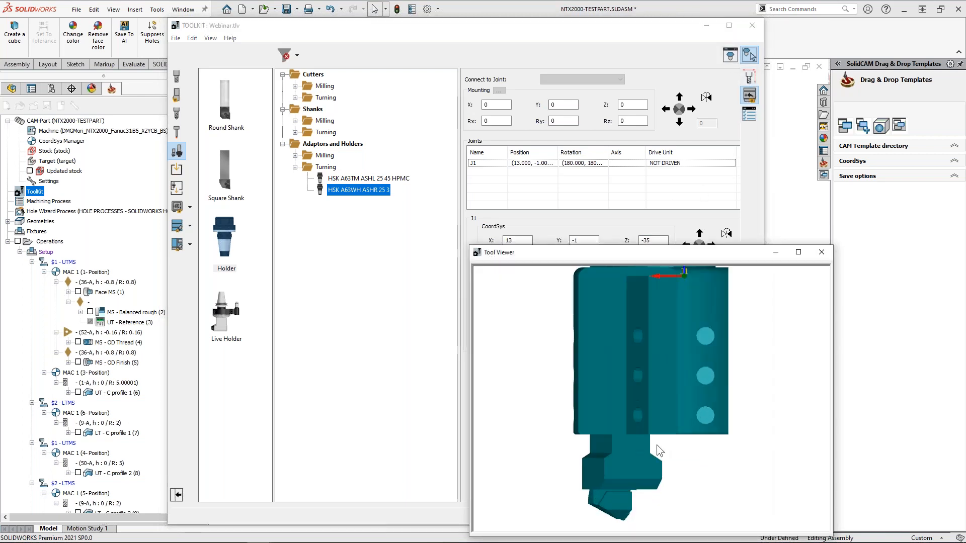
pyautogui.moveTo(667, 368); pyautogui.dragTo(677, 387, button='middle')
pyautogui.click(821, 252)
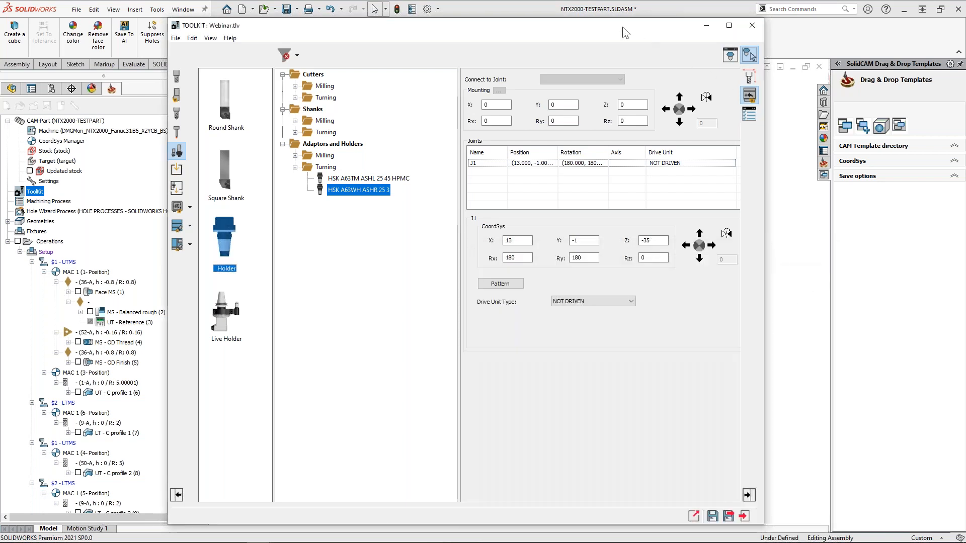
# - Save and close the Webinar library, and return to the Tool 1.STP part
pyautogui.click(714, 516)
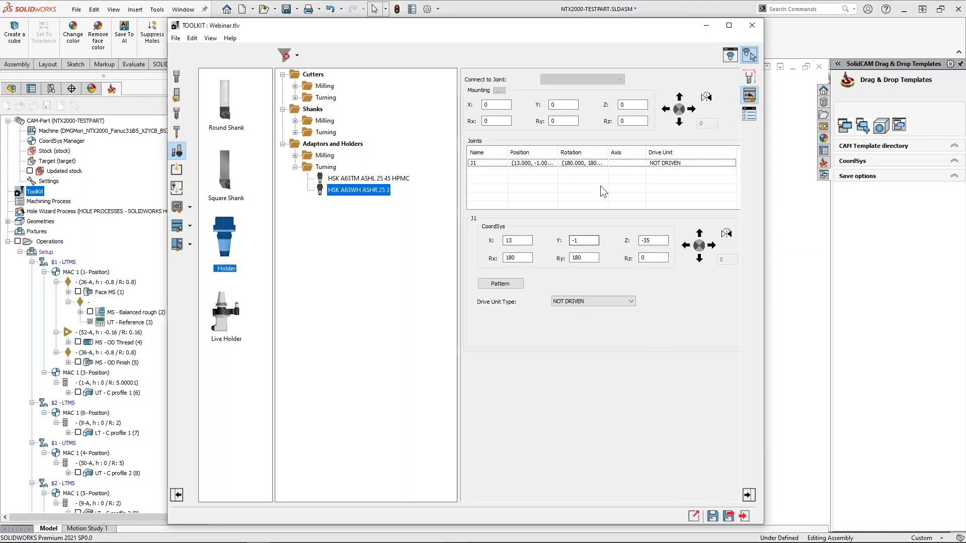
pyautogui.click(727, 516)
pyautogui.click(183, 9)
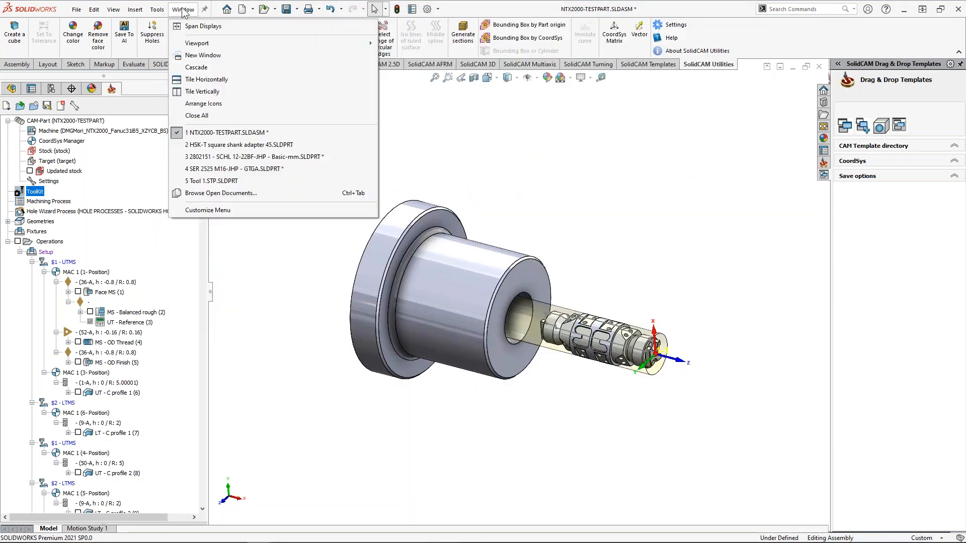
pyautogui.click(217, 181)
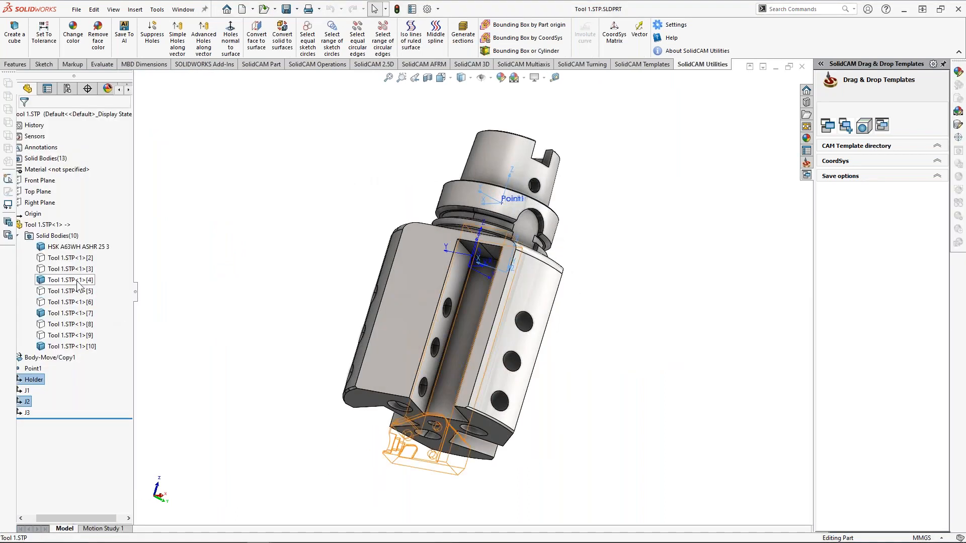
# - Hide the solid bodies Tool 1.STP<1>[4], [7] and [10]
pyautogui.click(70, 280)
pyautogui.keyDown('ctrl'); pyautogui.click(71, 313); pyautogui.keyUp('ctrl')
pyautogui.keyDown('ctrl'); pyautogui.click(67, 347); pyautogui.keyUp('ctrl')
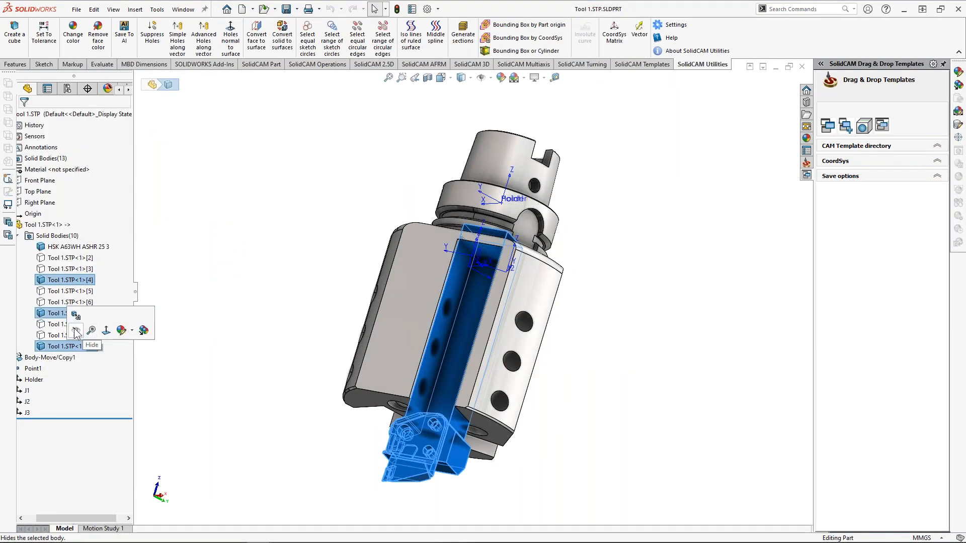
pyautogui.click(76, 331)
pyautogui.click(224, 236)
pyautogui.scroll(1, 309, 245)
# - Start saving the Tool 1.STP part under a new name and open the Metric\Webinar\Turning\HSK-T folder as destination
pyautogui.click(76, 9)
pyautogui.click(93, 131)
pyautogui.scroll(5, 292, 275)
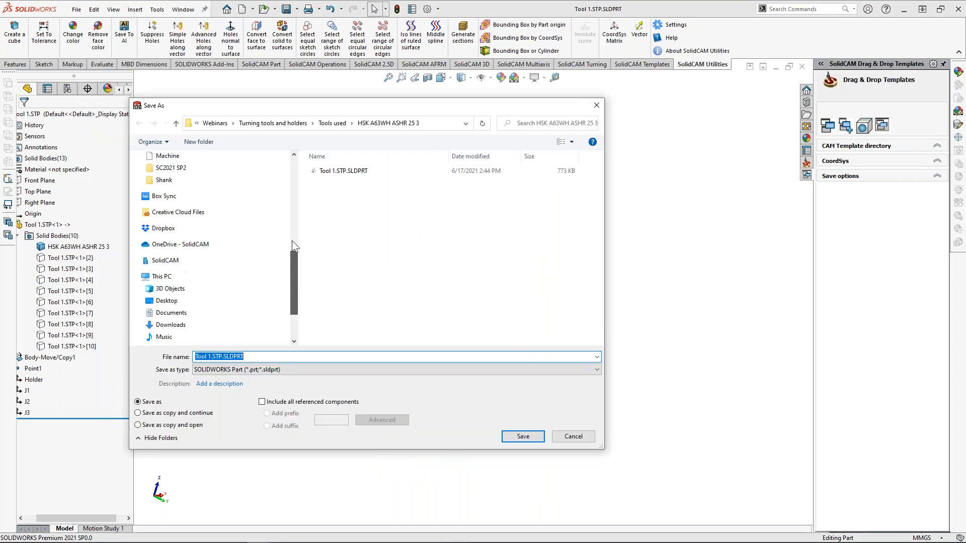
pyautogui.click(210, 177)
pyautogui.click(334, 212)
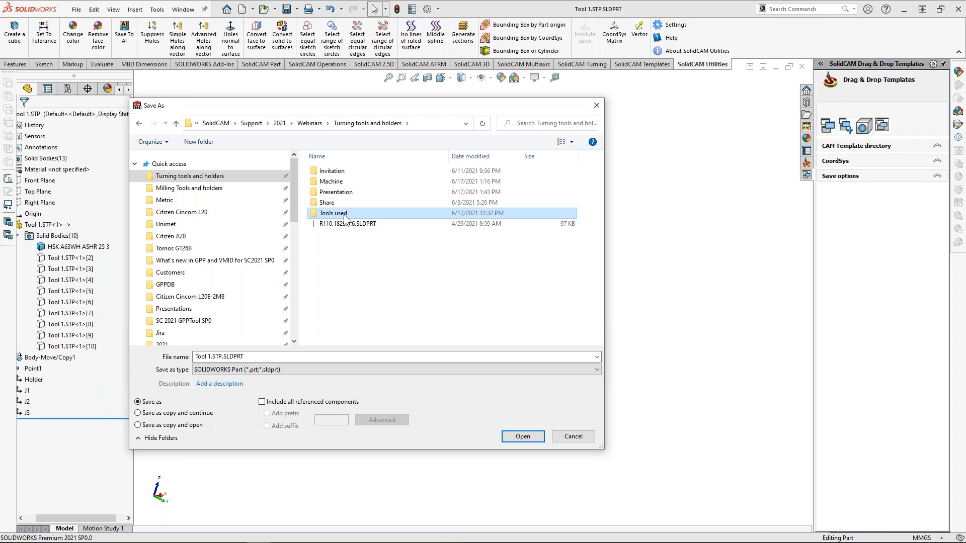
pyautogui.click(165, 199)
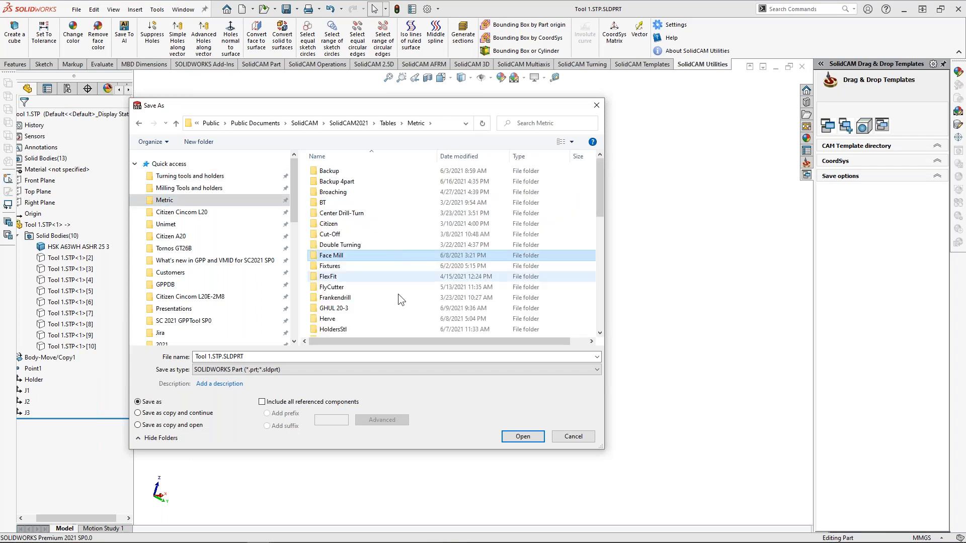
pyautogui.scroll(-5, 397, 294)
pyautogui.scroll(-3, 358, 313)
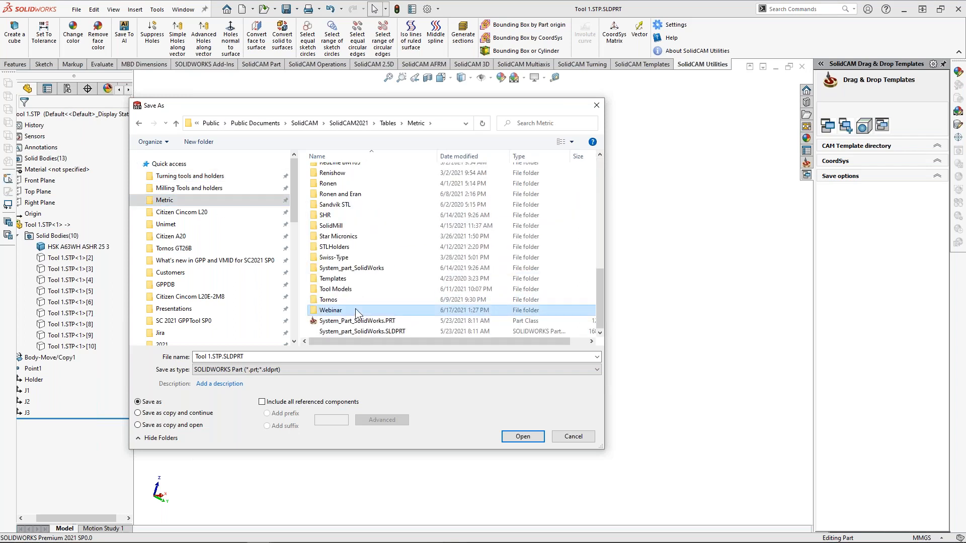
pyautogui.doubleClick(355, 308)
pyautogui.click(348, 204)
pyautogui.doubleClick(348, 203)
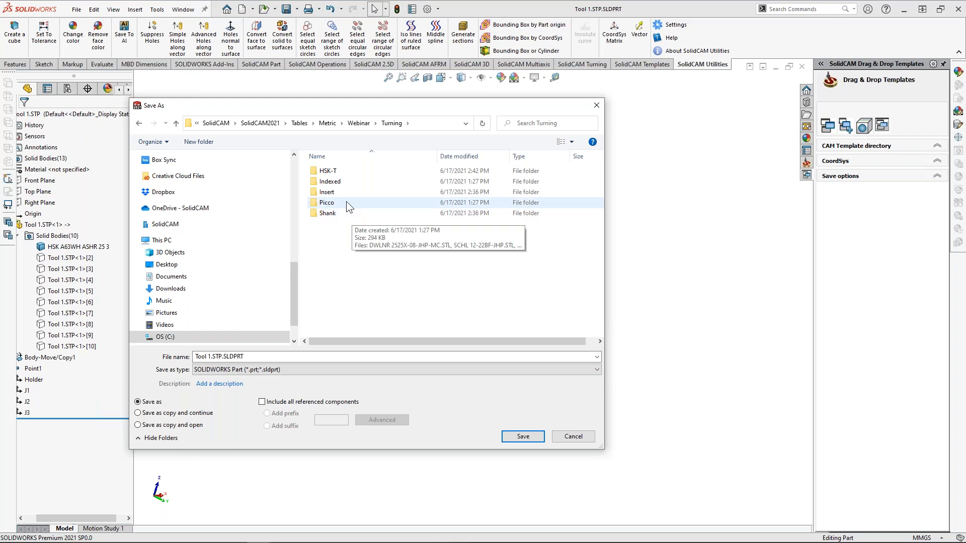
pyautogui.doubleClick(340, 171)
# - Export the holder in STL format with Holder as output coordinate system, overwriting HSK A63WH ASHR 25 3-Webinar.STL
pyautogui.click(316, 369)
pyautogui.click(267, 357)
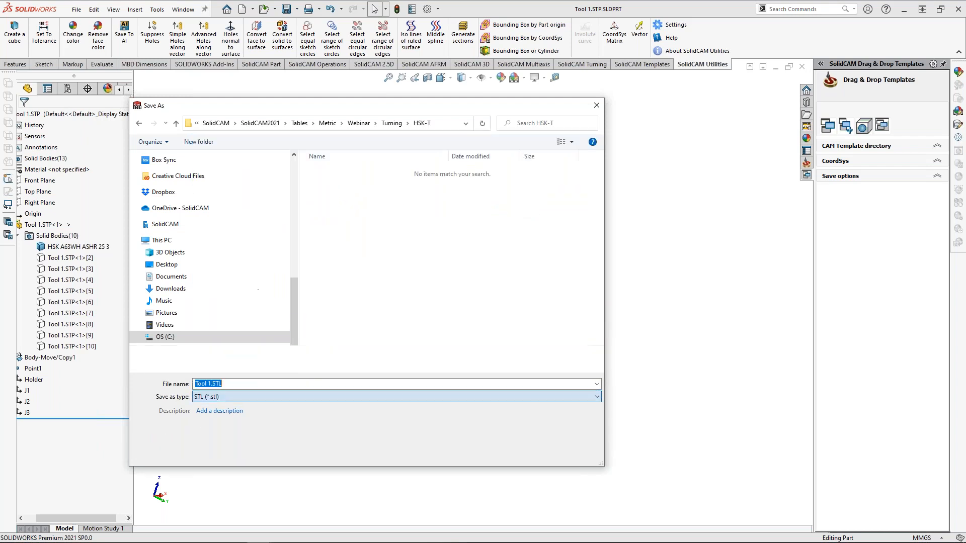
pyautogui.click(349, 191)
pyautogui.click(226, 431)
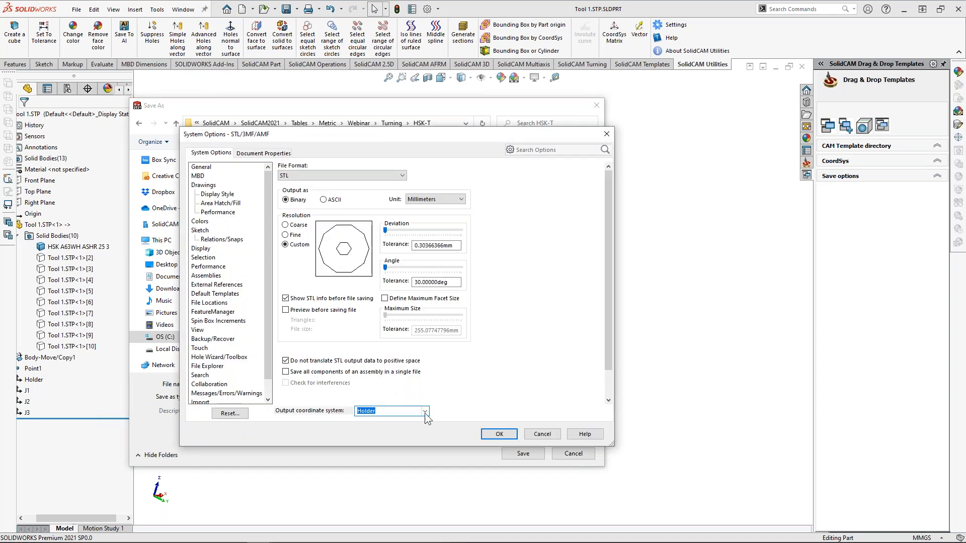
pyautogui.click(499, 434)
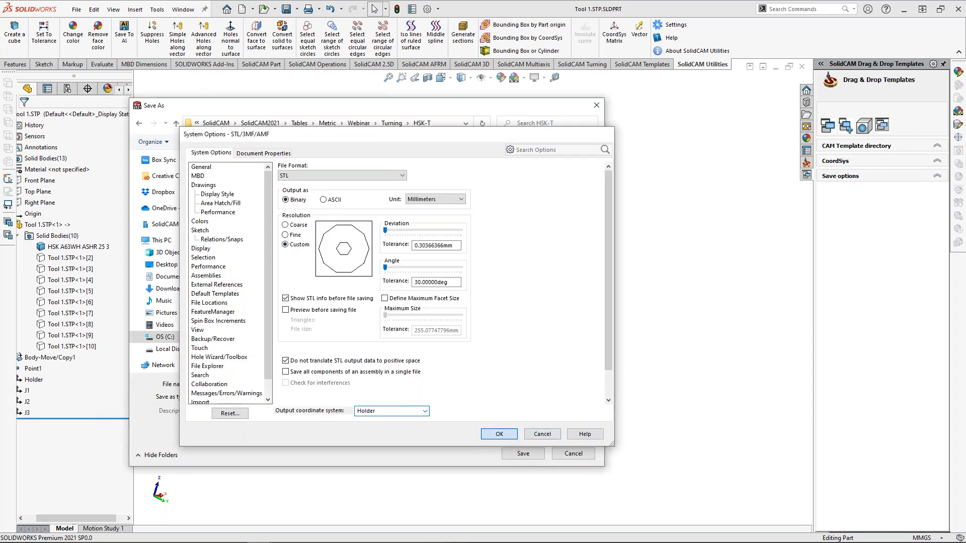
pyautogui.click(528, 454)
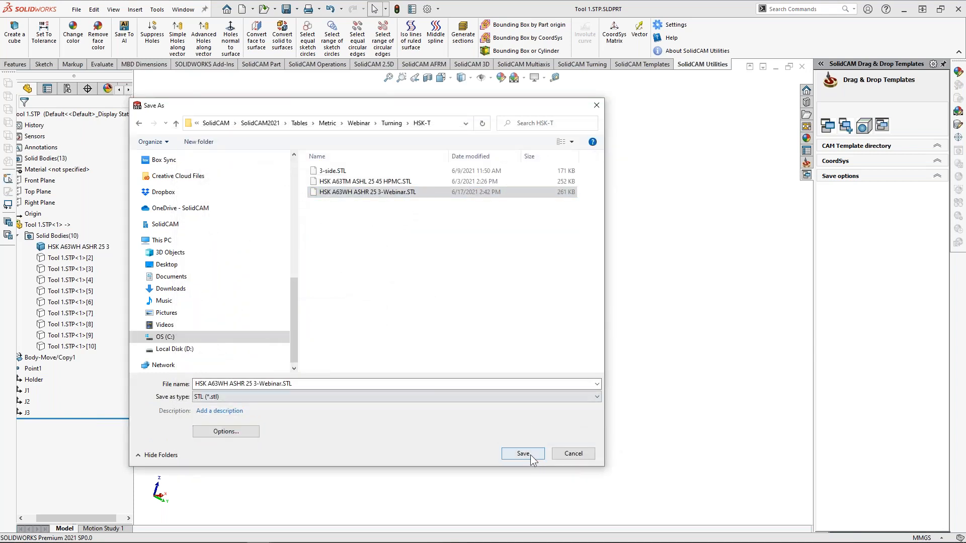
pyautogui.click(508, 276)
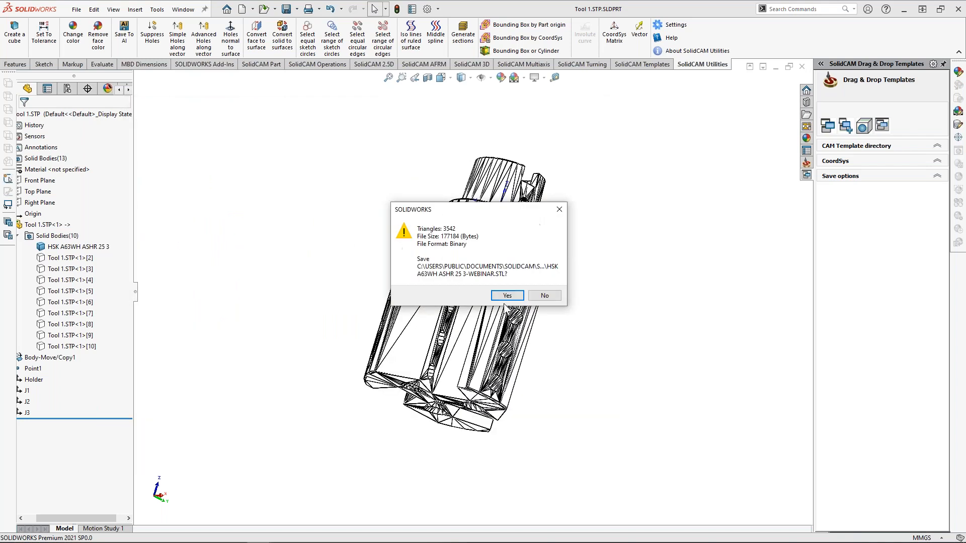
pyautogui.click(503, 299)
# - Switch to the NTX2000-TESTPART assembly and open the Webinar.tlv tool library for editing
pyautogui.click(183, 9)
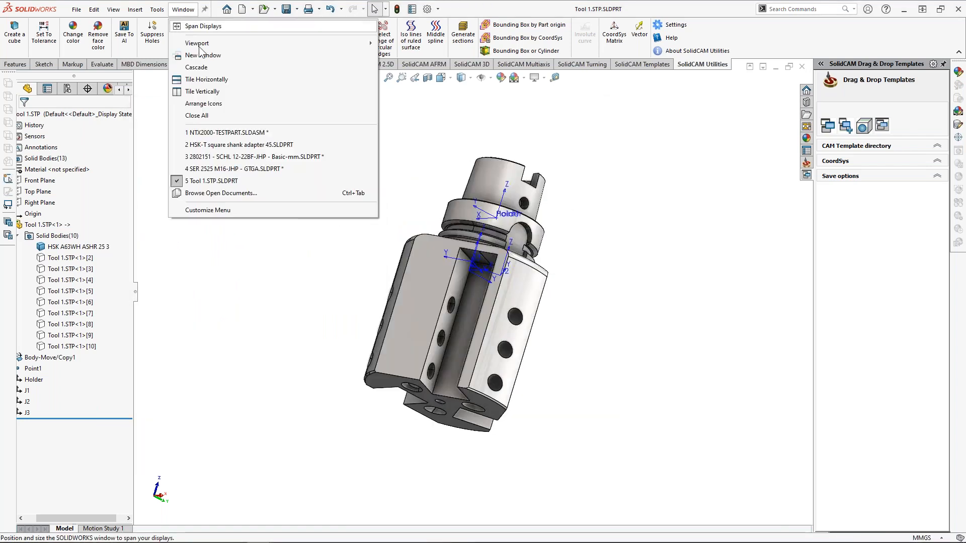
pyautogui.click(226, 132)
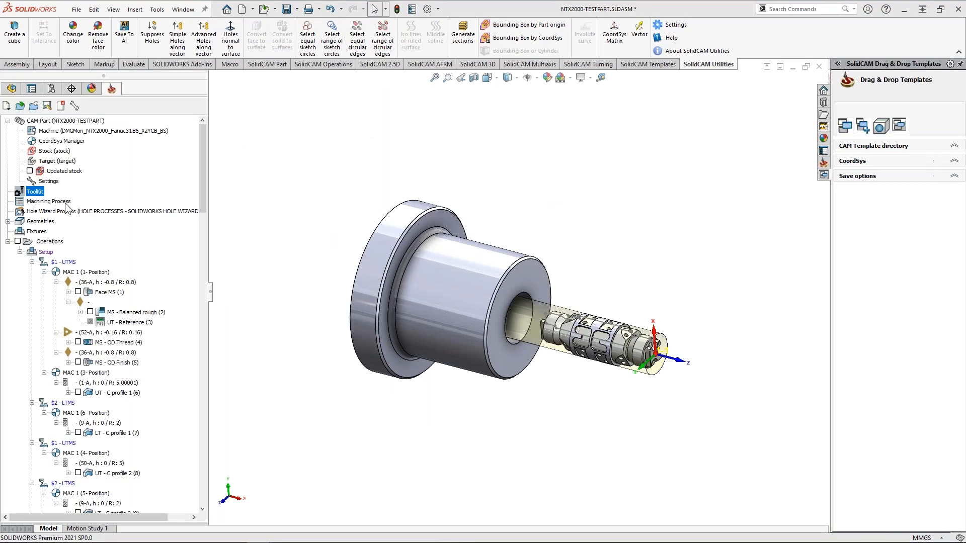
pyautogui.rightClick(42, 195)
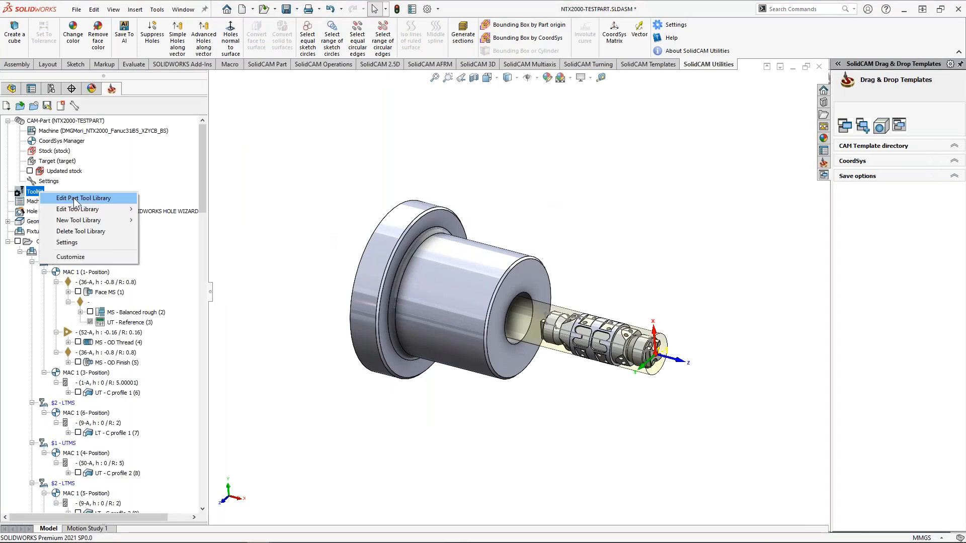
pyautogui.click(123, 209)
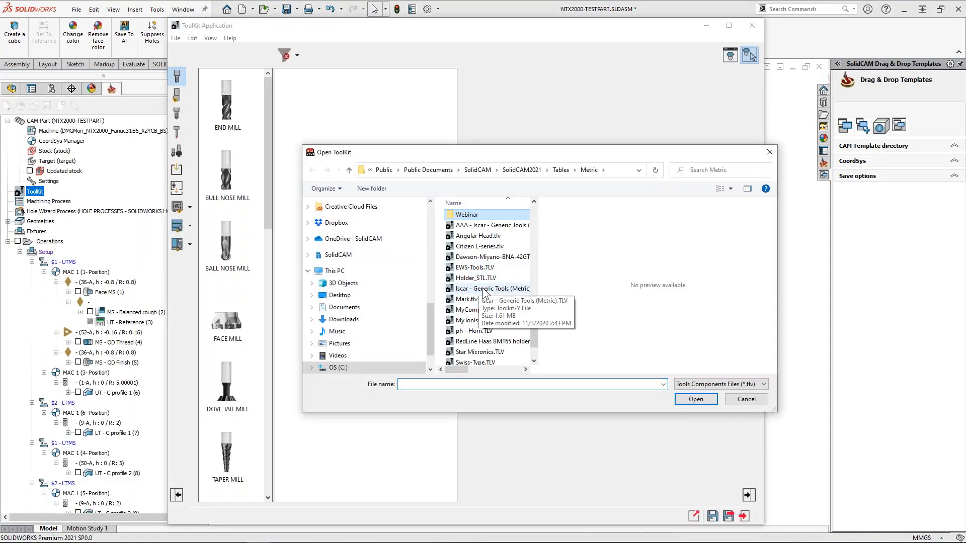
pyautogui.doubleClick(469, 359)
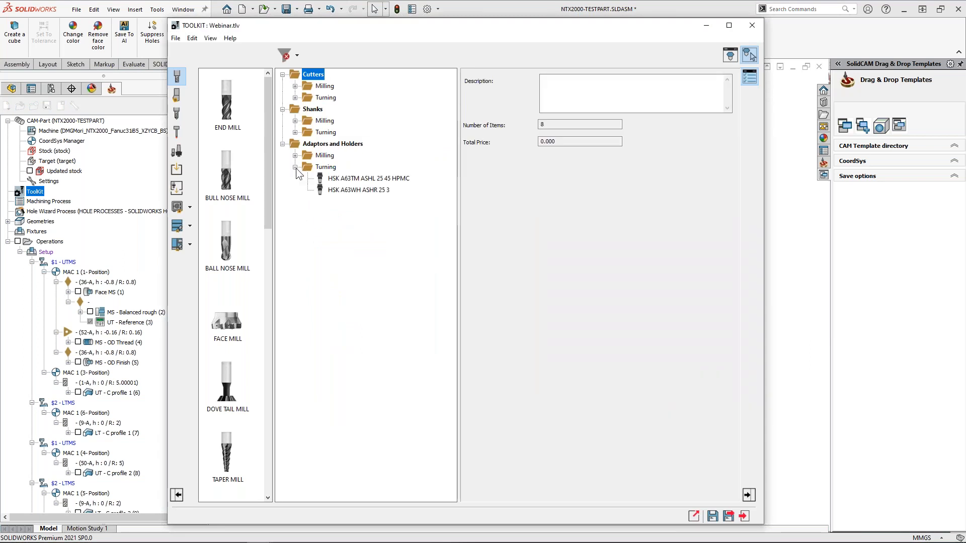
# - Inspect the HSK A63WH ASHR 25 3 turning holder's geometry and its J1 joint in the tool viewer
pyautogui.click(337, 191)
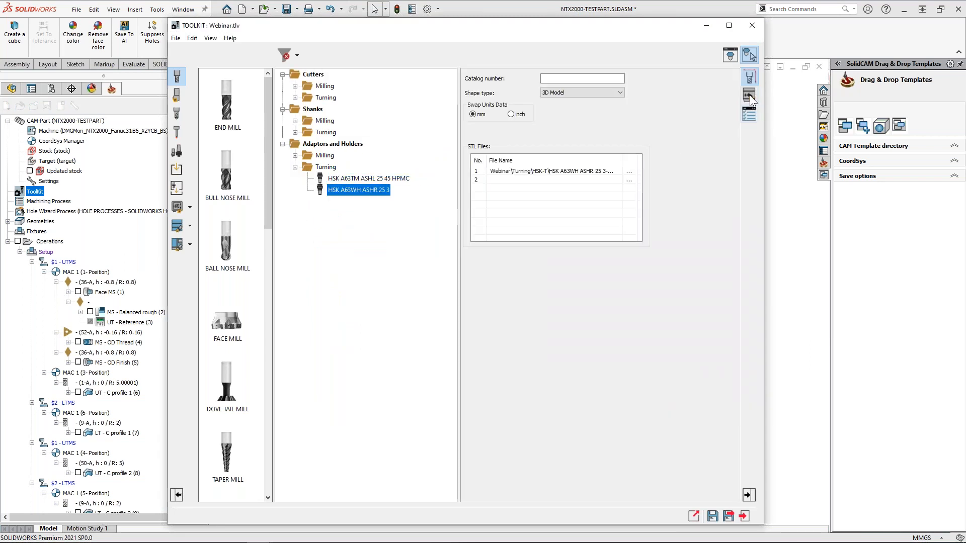
pyautogui.click(729, 55)
pyautogui.moveTo(641, 357); pyautogui.dragTo(692, 379)
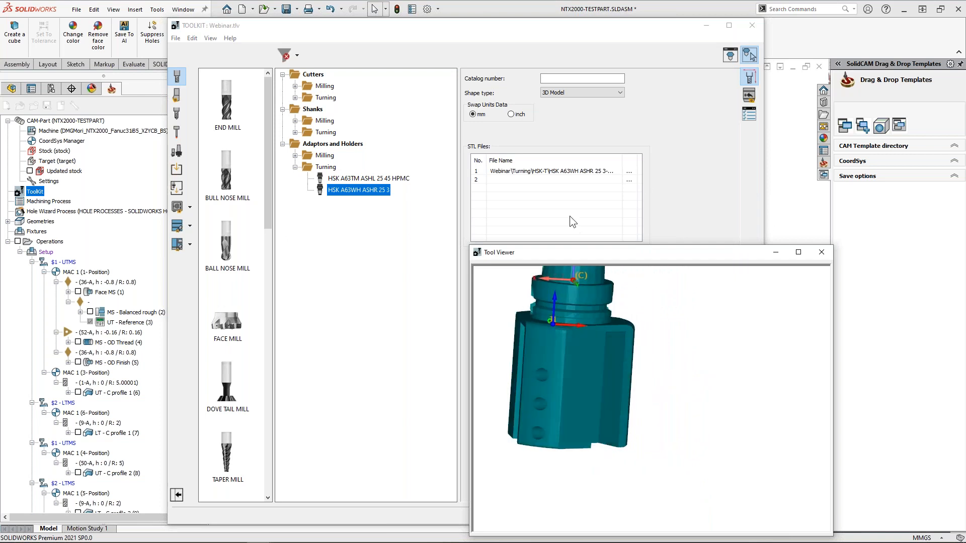
pyautogui.click(748, 96)
pyautogui.moveTo(618, 352); pyautogui.dragTo(563, 348)
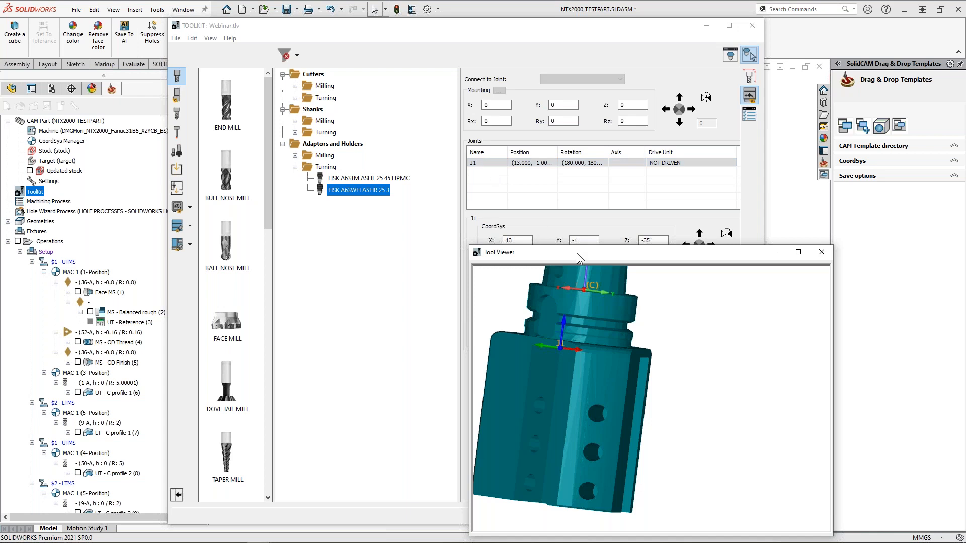
pyautogui.moveTo(576, 257); pyautogui.dragTo(605, 249)
pyautogui.click(851, 247)
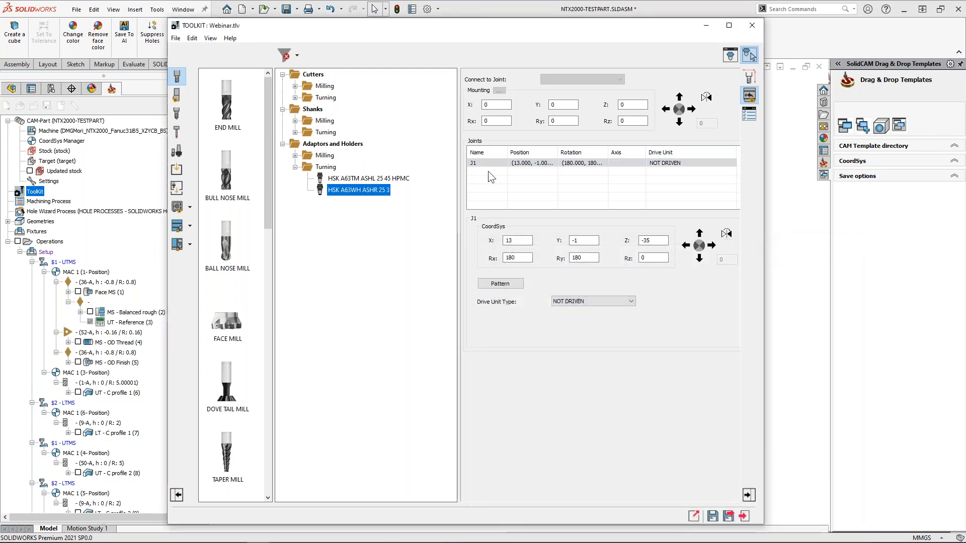
# - Add a second joint to the HSK A63WH ASHR 25 3 holder based on J1
pyautogui.rightClick(481, 162)
pyautogui.click(498, 172)
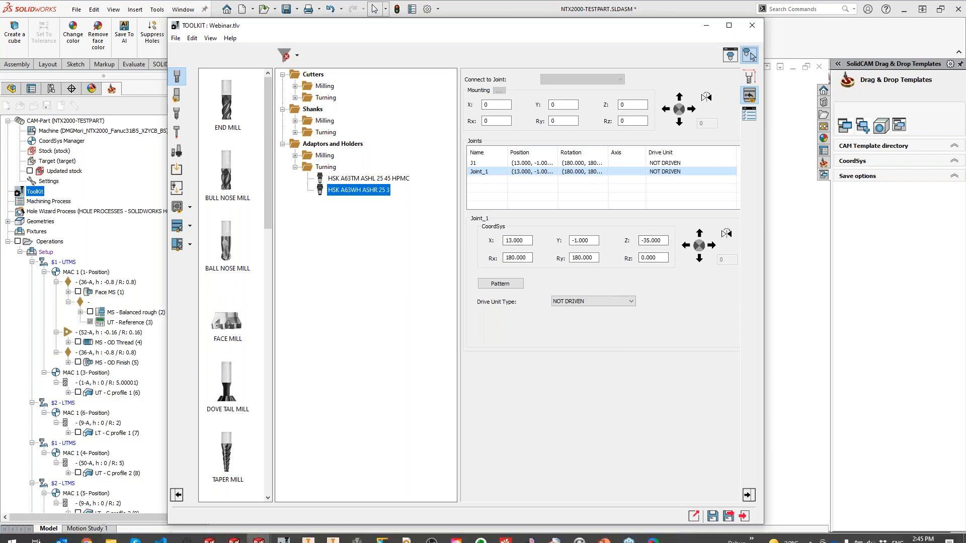
pyautogui.click(649, 533)
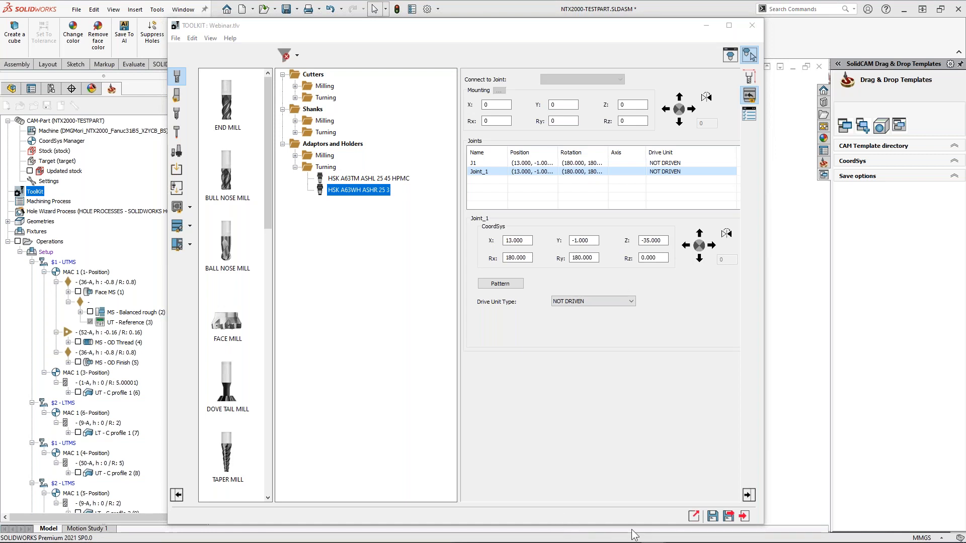
pyautogui.click(653, 533)
pyautogui.click(691, 502)
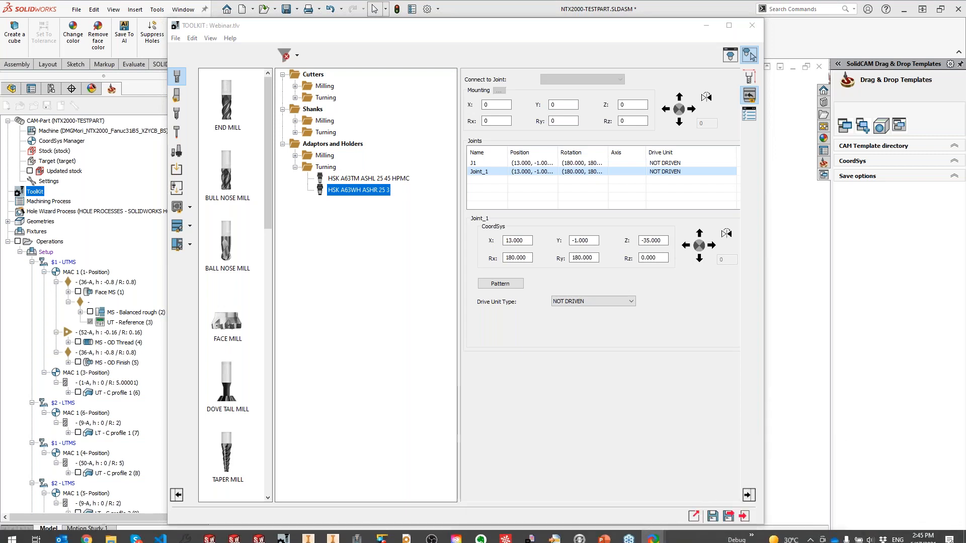
# - Set the second joint's position to X -7.366, Y -10.758 and Z -35
pyautogui.click(454, 235)
pyautogui.write('-7.36')
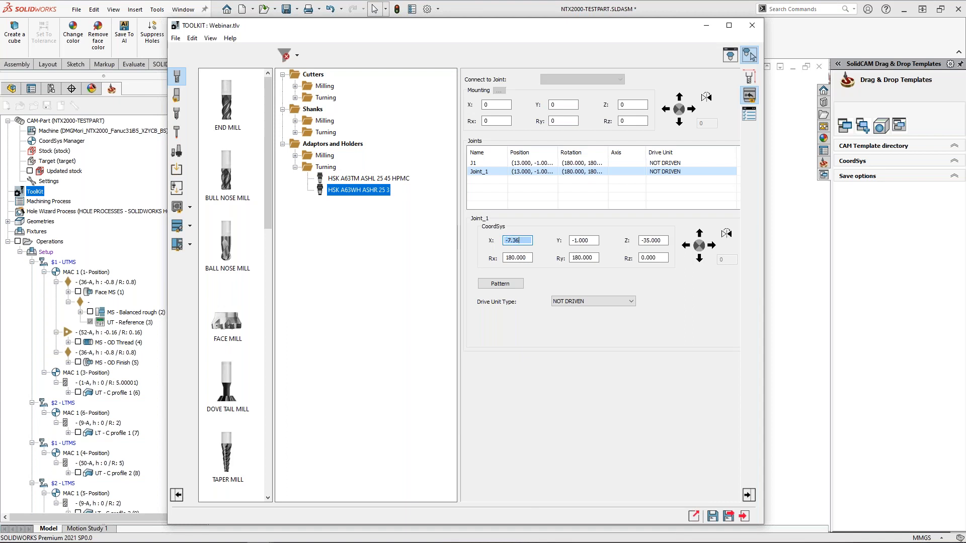
pyautogui.write('6')
pyautogui.press('Tab')
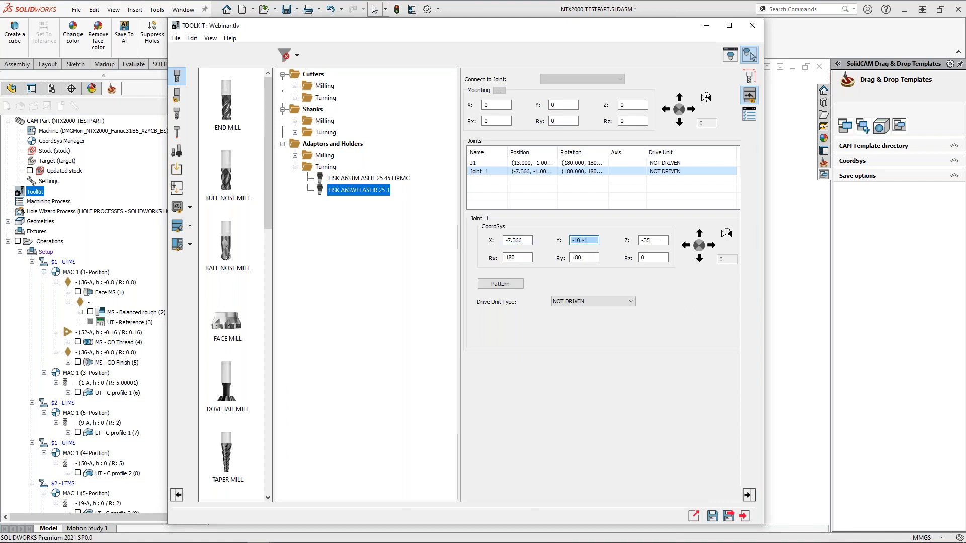
pyautogui.write('-10.758')
pyautogui.press('Tab')
pyautogui.write('-35')
pyautogui.press('Tab')
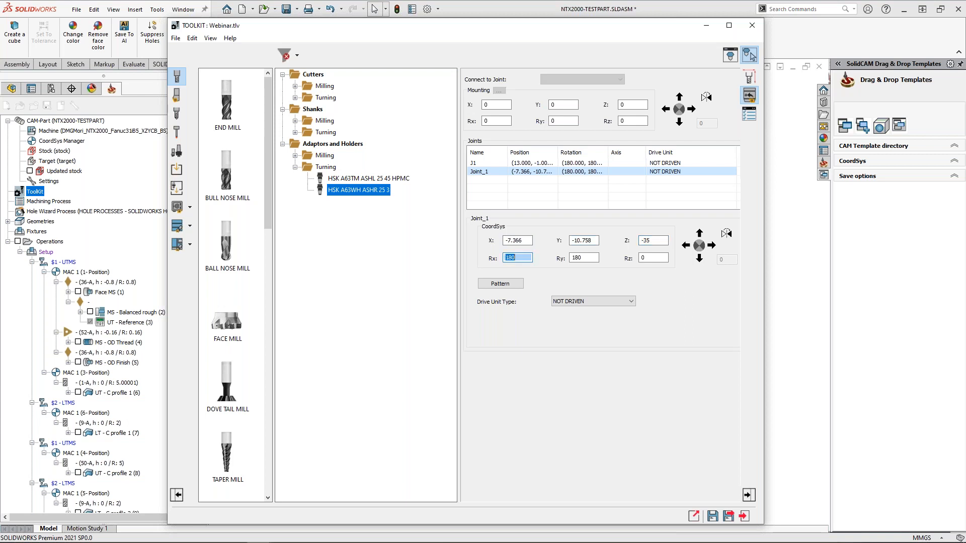
# - Set the second joint's rotation to Rx 0, Ry 0 and Rz 60, and rename the joint J2
pyautogui.write('0')
pyautogui.press('Tab')
pyautogui.write('0')
pyautogui.press('Tab')
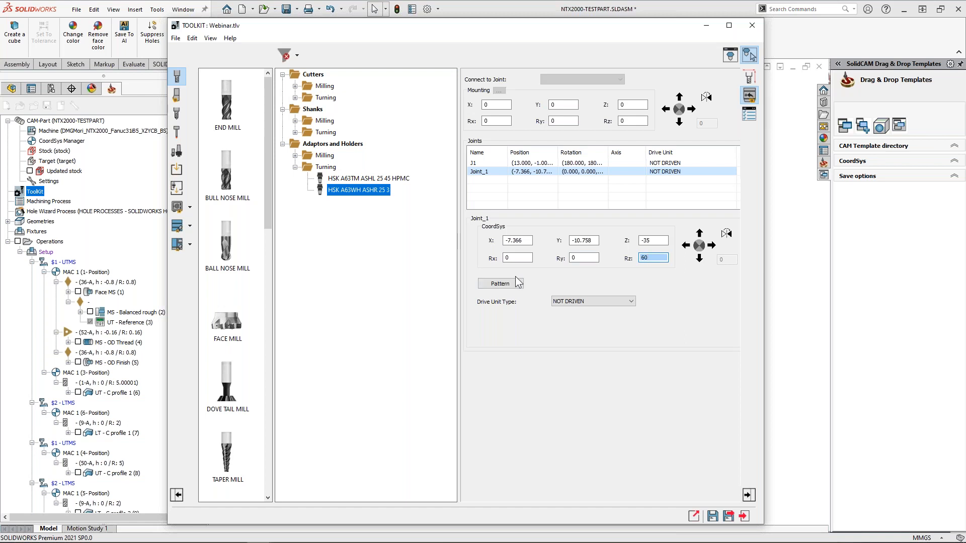
pyautogui.click(491, 172)
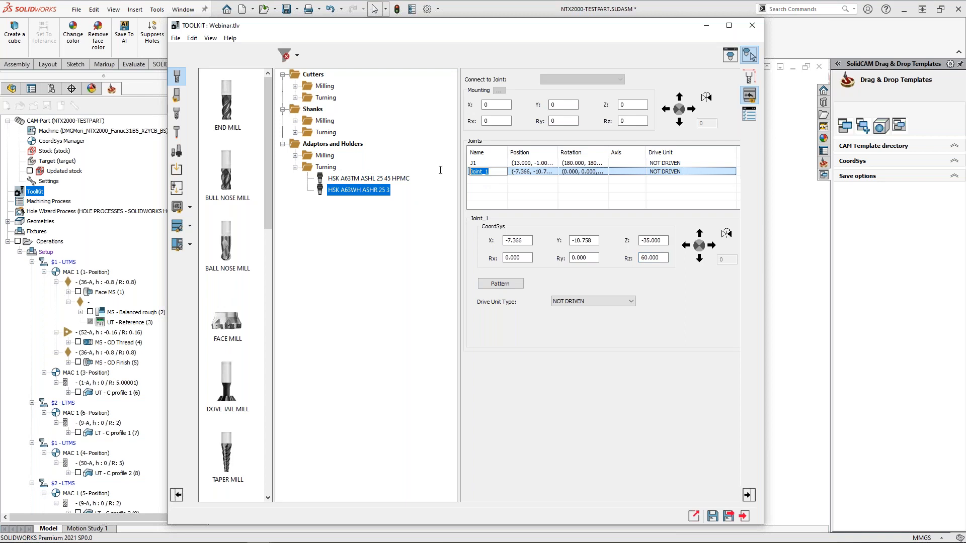
pyautogui.write('J2')
pyautogui.press('Return')
# - Add a third joint based on J2 and set its position to X -5.634 and Y 11.758
pyautogui.rightClick(493, 171)
pyautogui.click(529, 215)
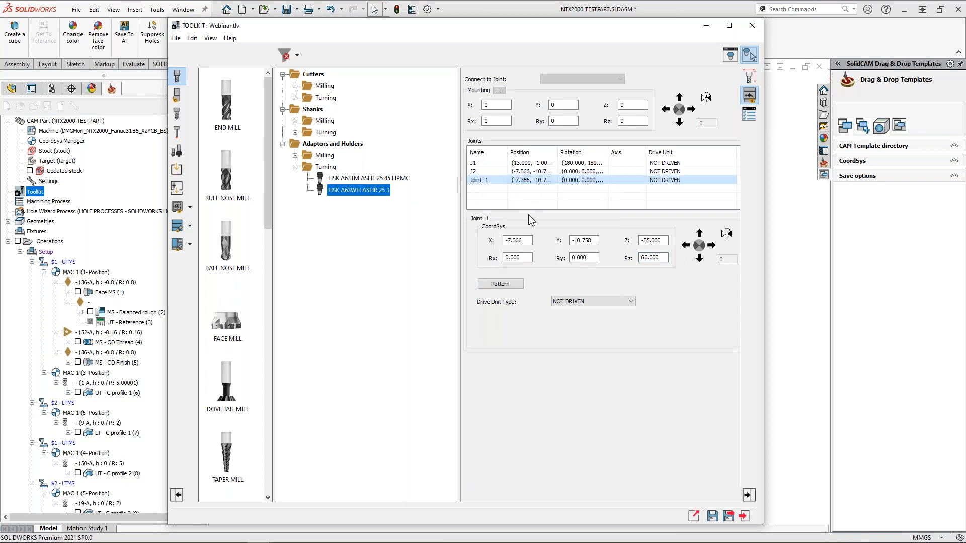
pyautogui.click(652, 542)
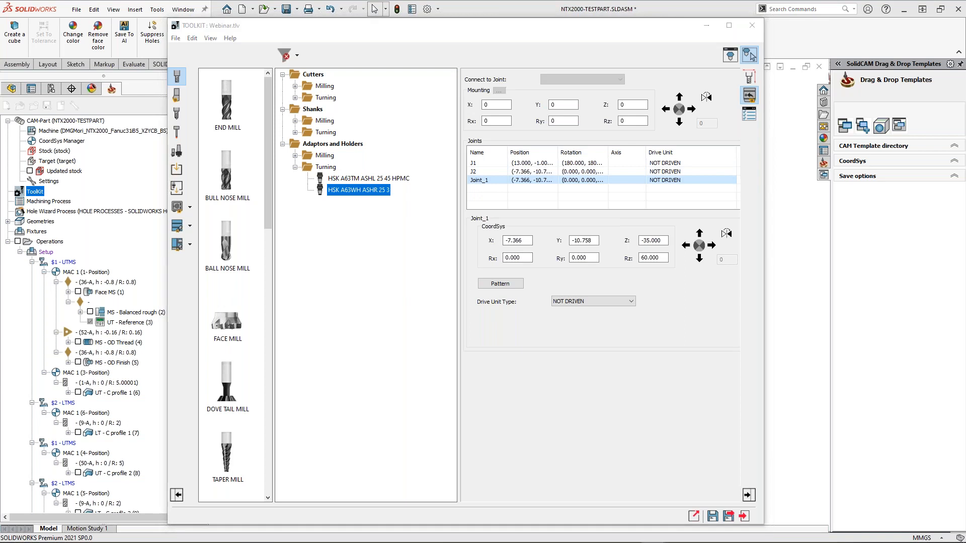
pyautogui.click(517, 240)
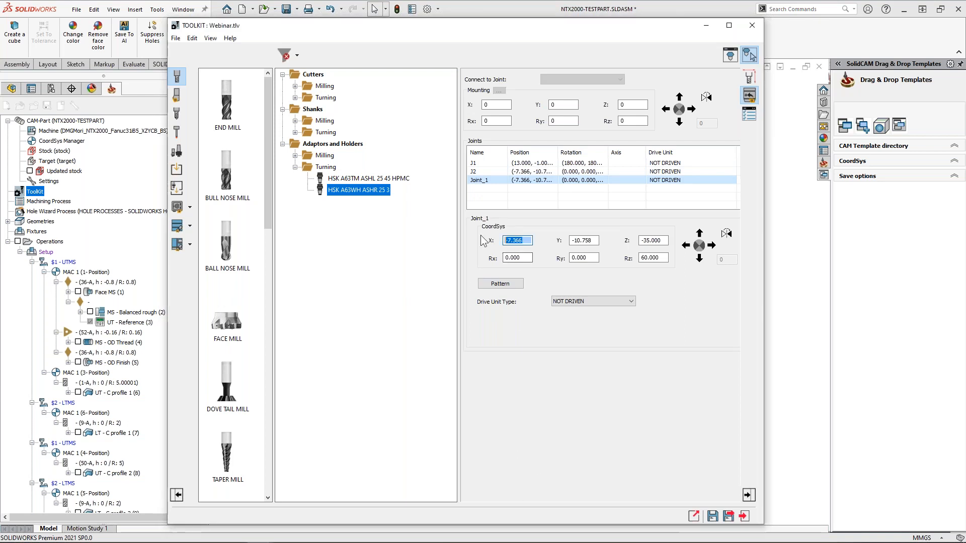
pyautogui.write('-5.634')
pyautogui.press('Tab')
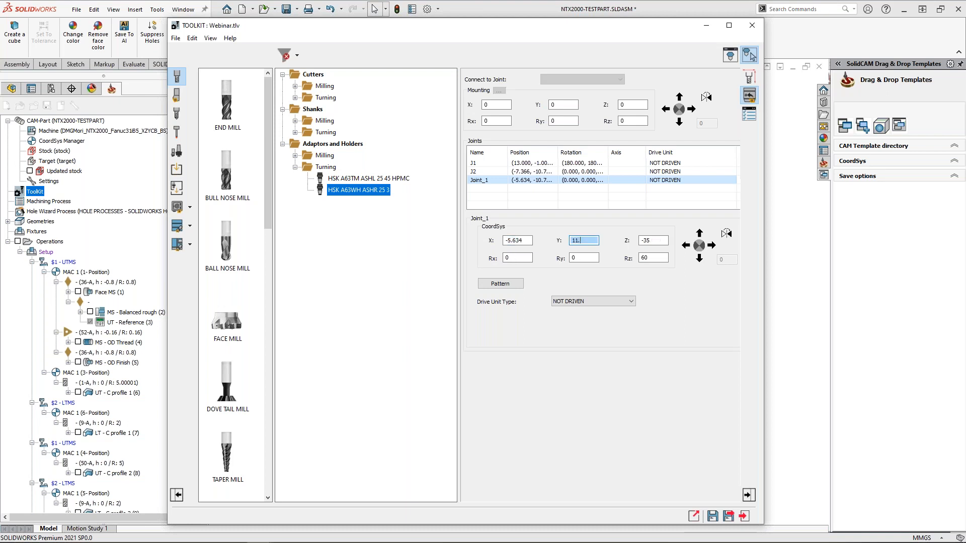
pyautogui.write('11.758')
pyautogui.press('Tab')
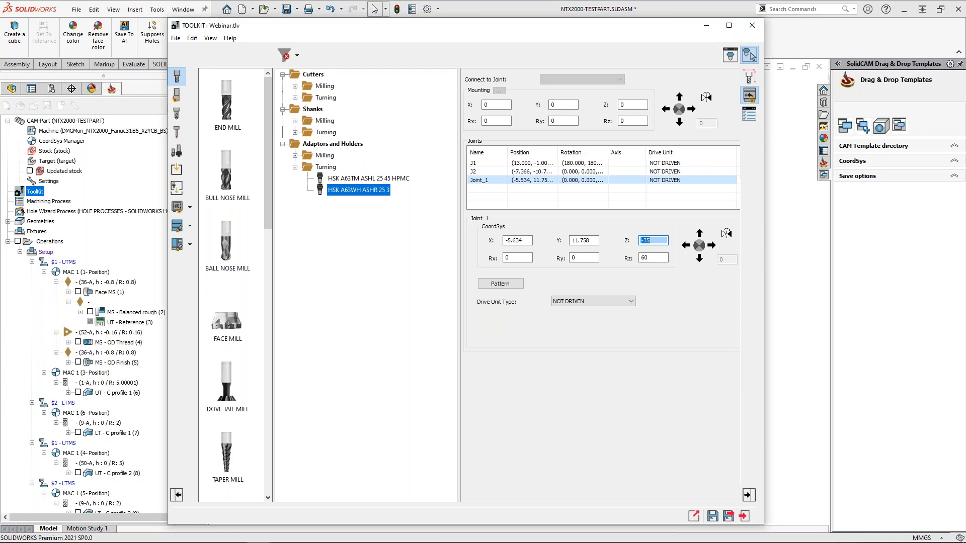
# - Set the third joint's Rz rotation to -60, keeping Z -35, Rx 0 and Ry 0
pyautogui.press('Tab')
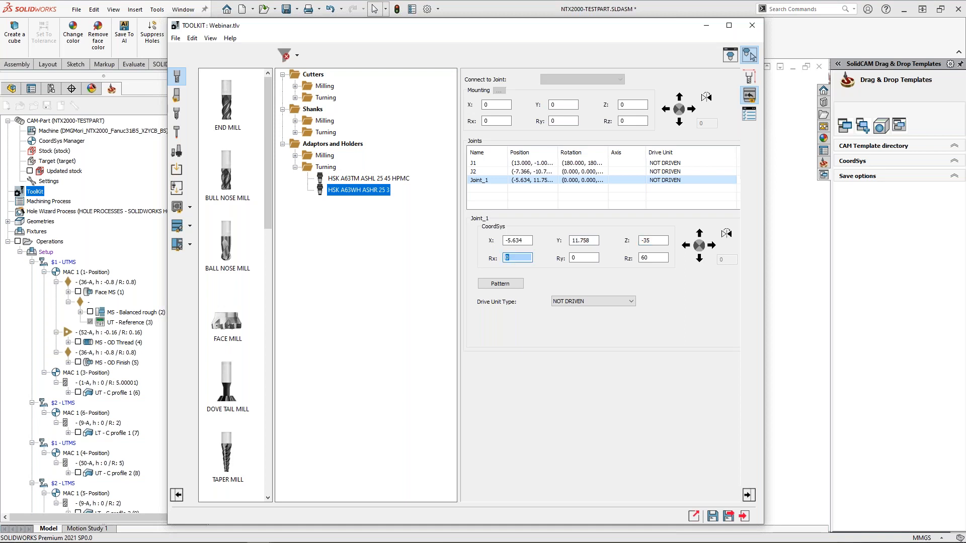
pyautogui.press('Tab')
pyautogui.press('Tab')
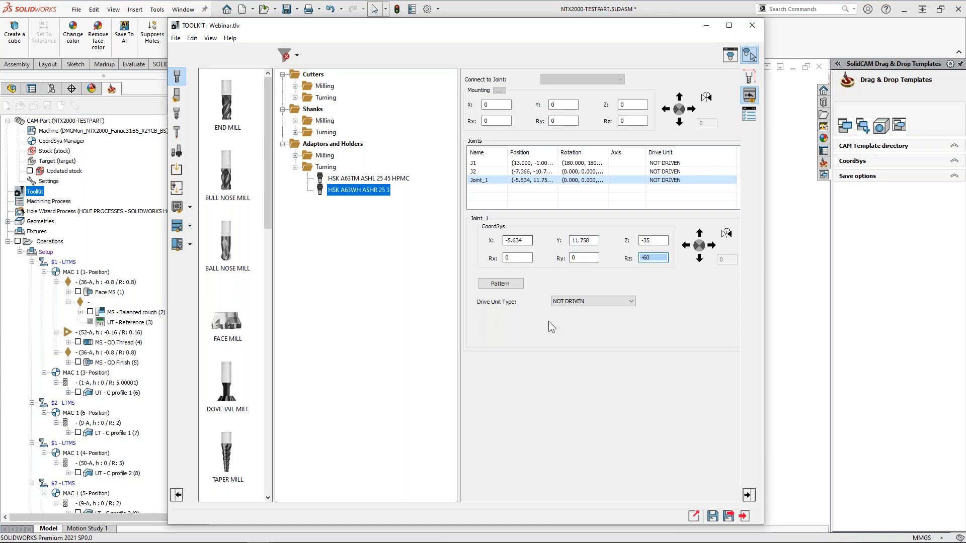
pyautogui.click(365, 189)
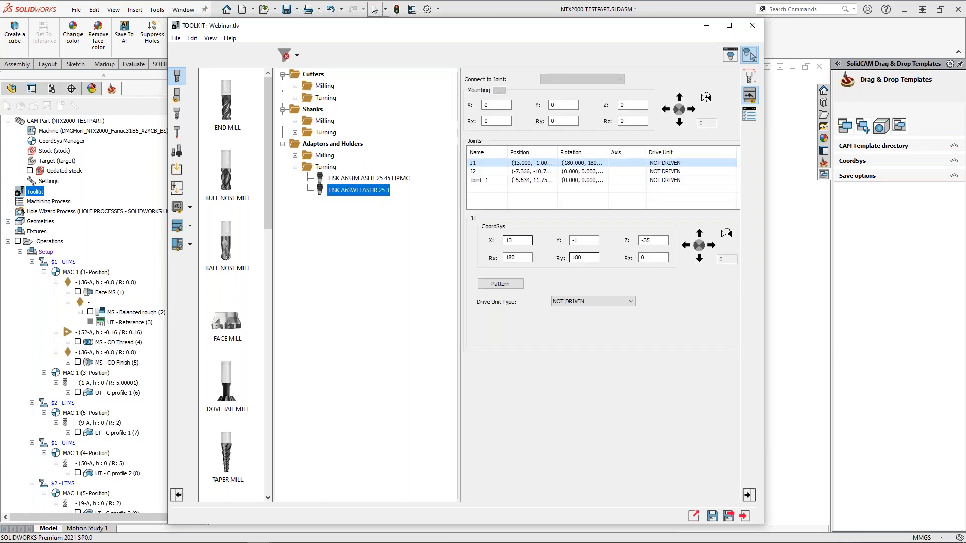
# - Rename the third joint J3, then save and close the Webinar tool library
pyautogui.doubleClick(473, 180)
pyautogui.hotkey('ctrl', 'a')
pyautogui.write('J3')
pyautogui.press('Return')
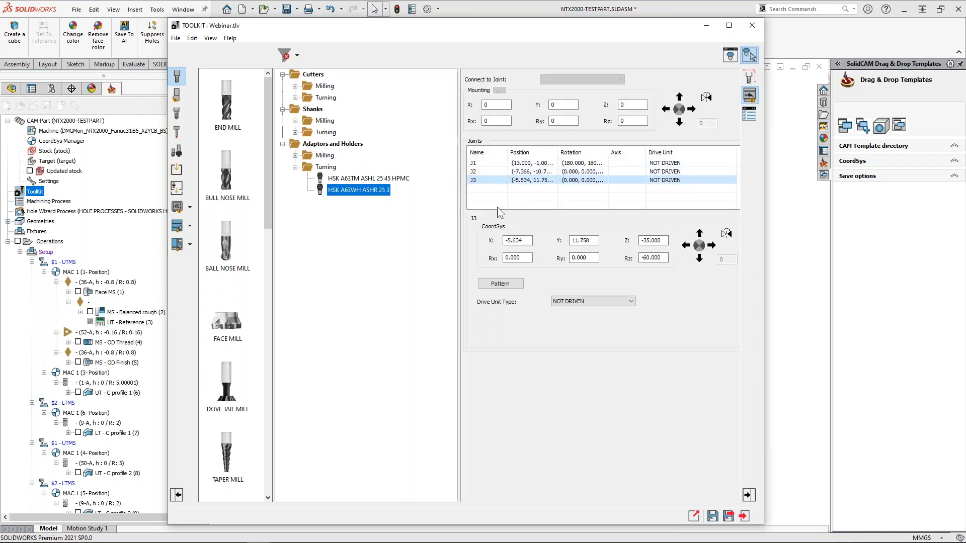
pyautogui.click(729, 516)
# - Open the part's ToolKit and add the HSK A63WH ASHR 25 3 holder from the Webinar library to the magazine as tool 12
pyautogui.rightClick(39, 194)
pyautogui.click(66, 200)
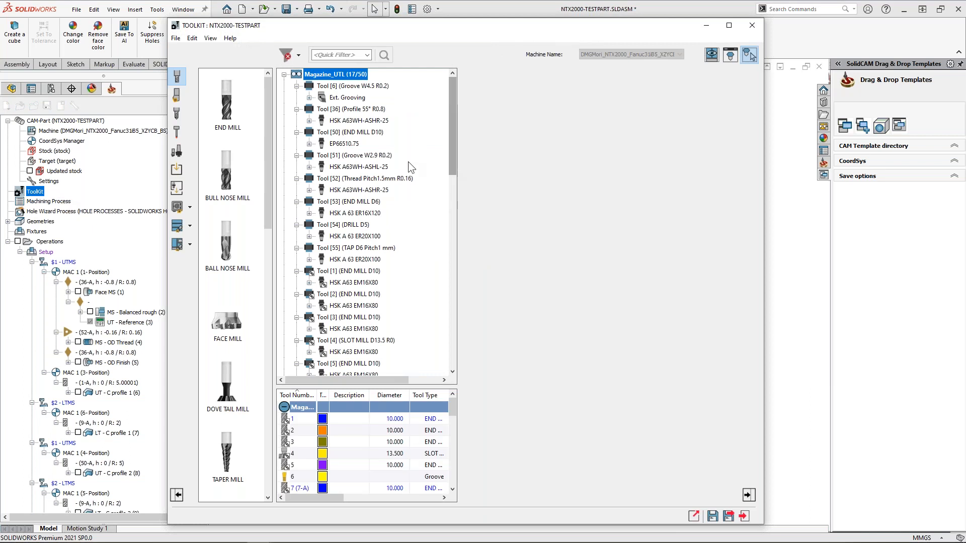
pyautogui.click(179, 207)
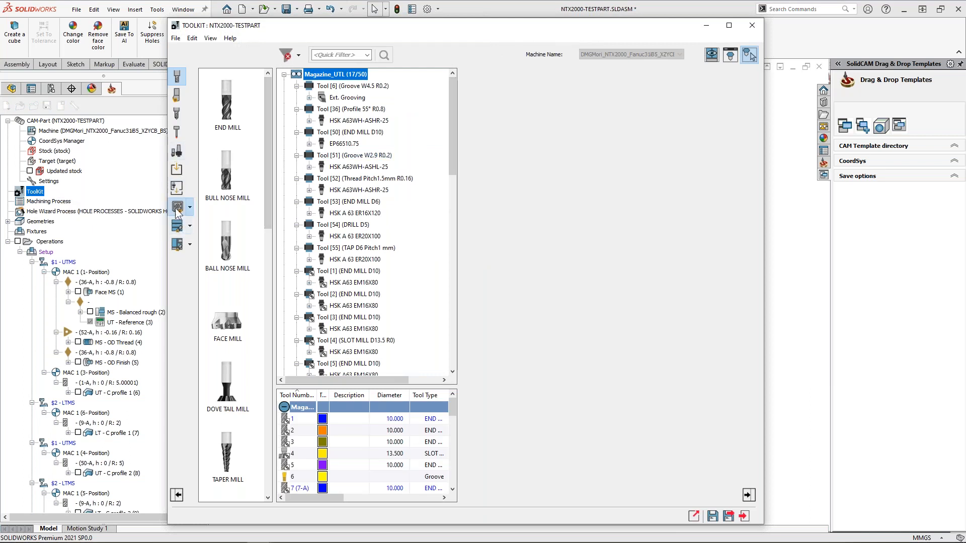
pyautogui.doubleClick(224, 258)
pyautogui.click(218, 178)
pyautogui.moveTo(252, 202); pyautogui.dragTo(346, 367)
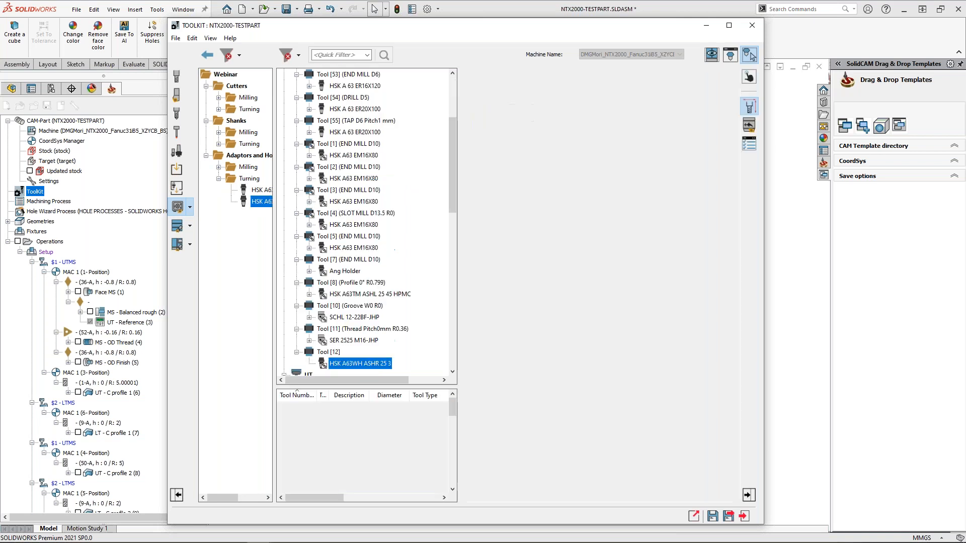
pyautogui.moveTo(359, 370); pyautogui.dragTo(247, 174)
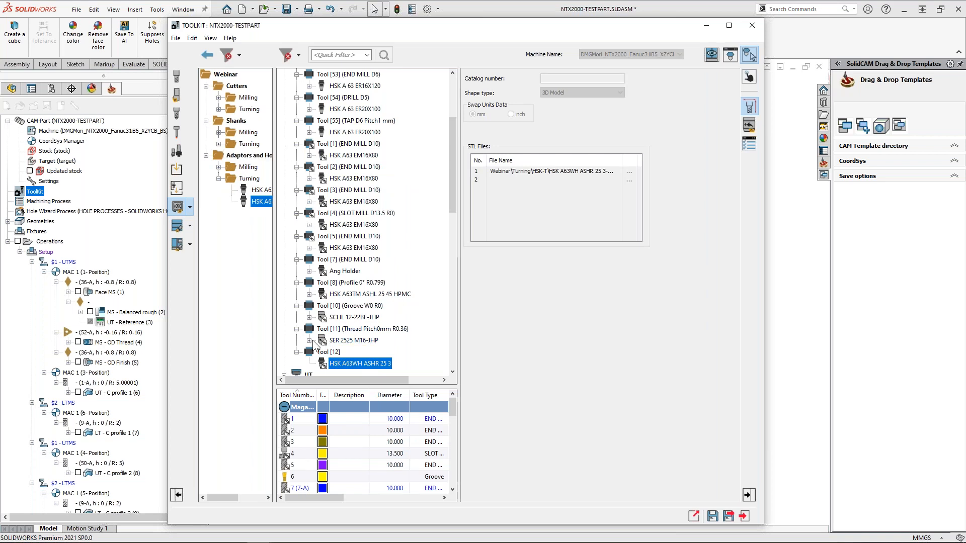
# - Examine the SCHL 12-22BF-JHP and SER 2525 M16-JHP shanks of tools 10 and 11 in the Tool Viewer
pyautogui.click(352, 317)
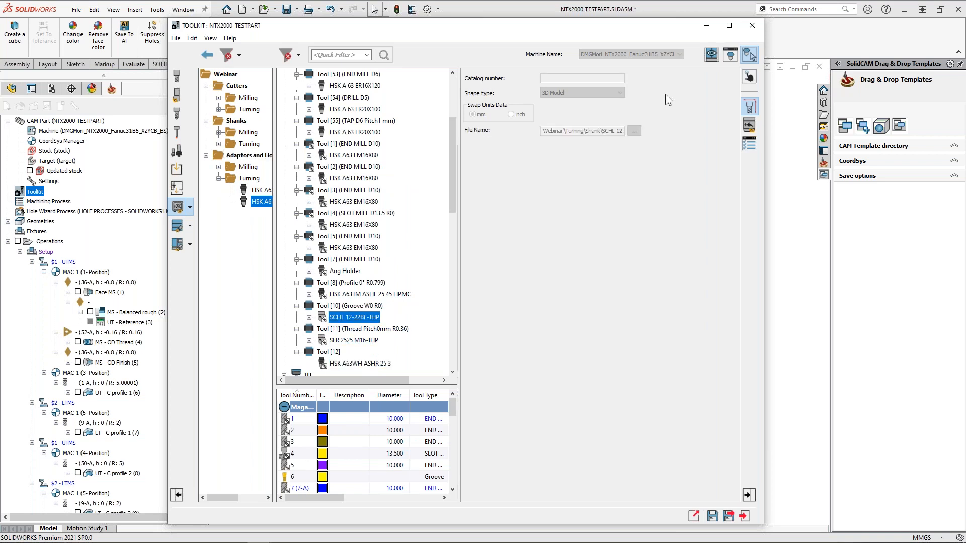
pyautogui.click(731, 55)
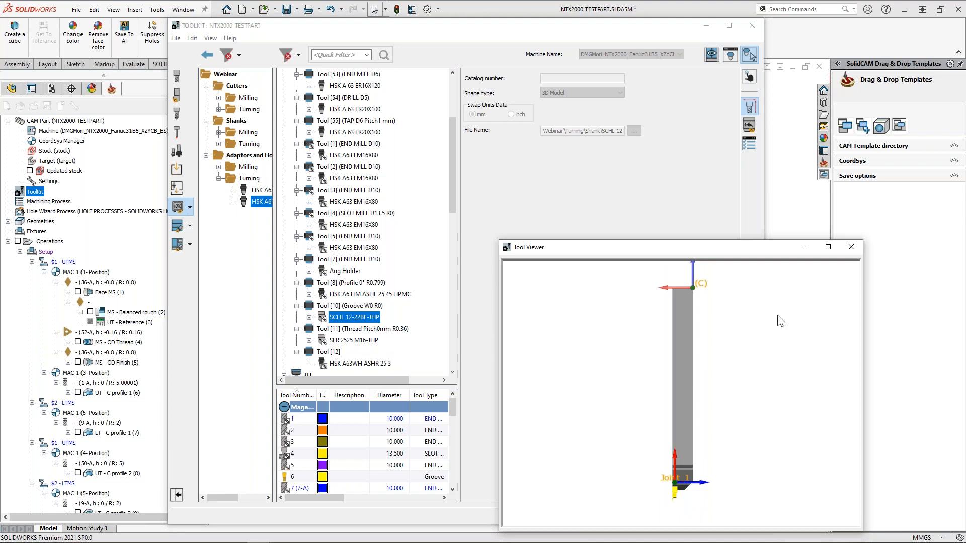
pyautogui.click(854, 251)
pyautogui.click(346, 342)
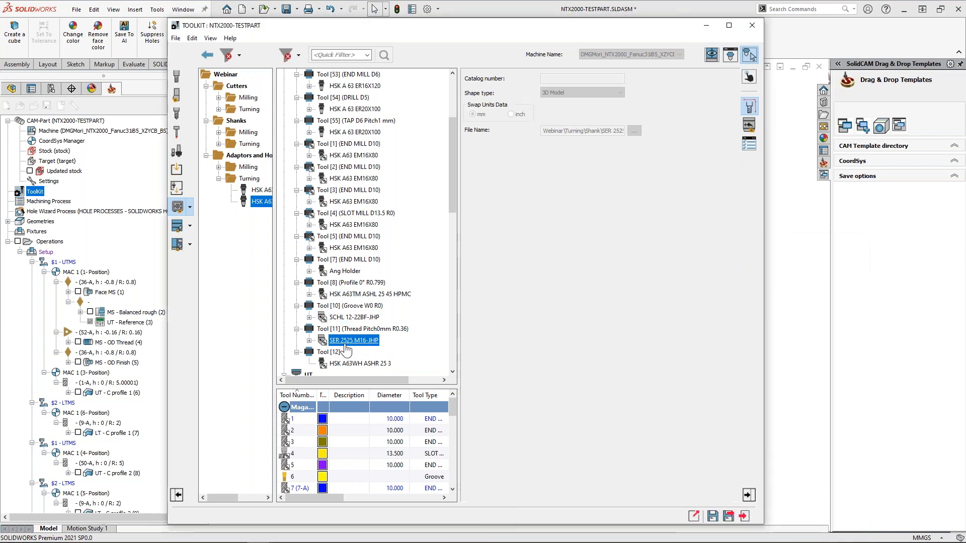
pyautogui.click(730, 55)
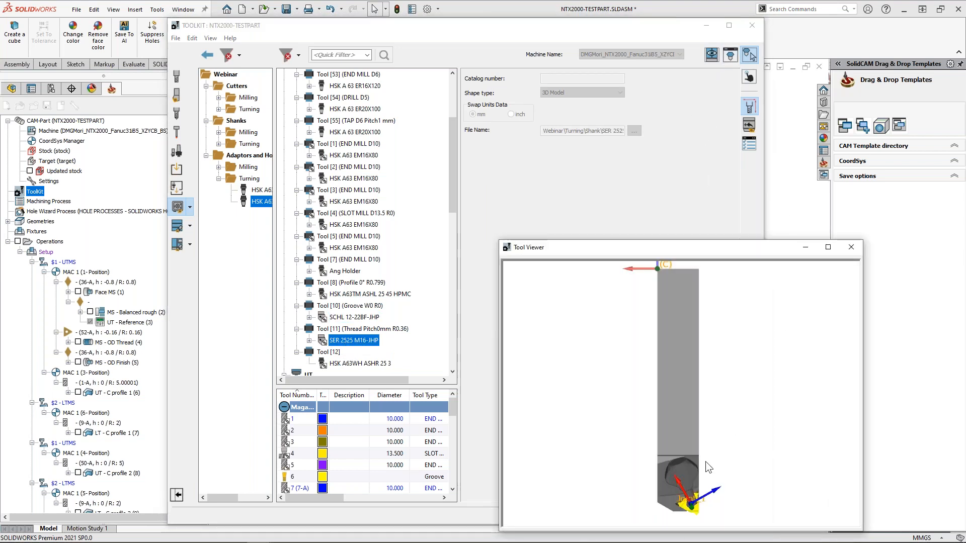
pyautogui.click(853, 251)
# - Copy the SER 2525 M16-JHP shank of tool 11 onto the HSK A63WH ASHR 25 3 holder of tool 12
pyautogui.rightClick(335, 341)
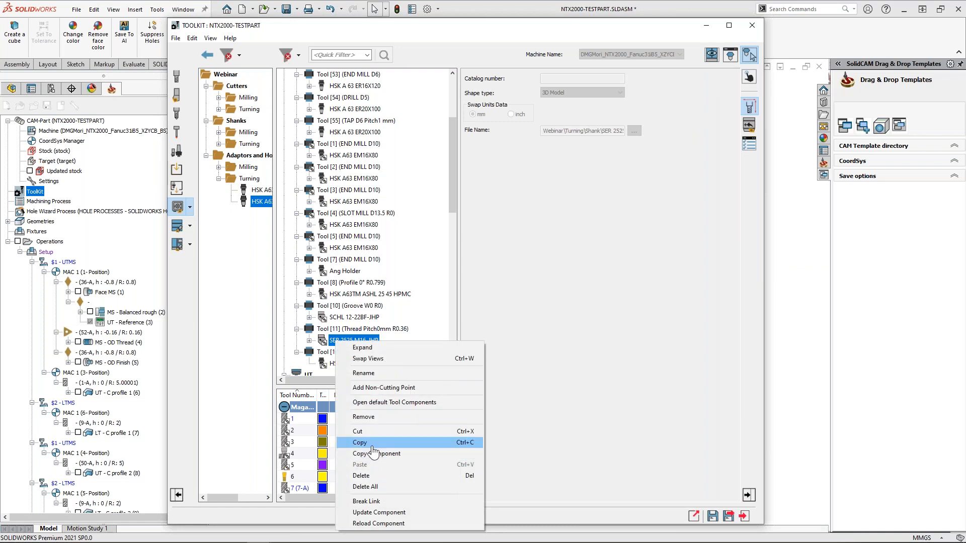
pyautogui.click(359, 363)
pyautogui.rightClick(359, 365)
pyautogui.click(384, 462)
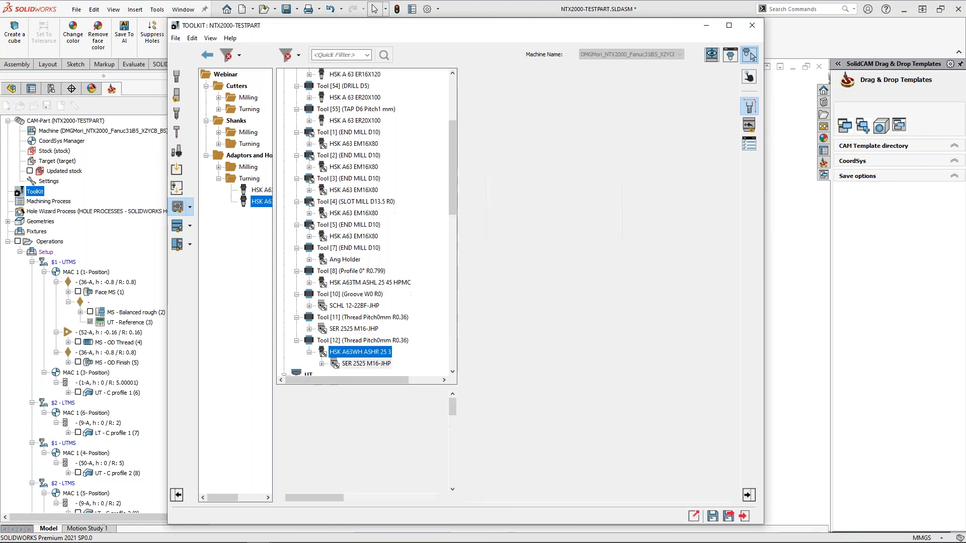
# - Restore the library link of the DWLNR 2525X-08-JHP-MC shank in tool 8
pyautogui.click(332, 282)
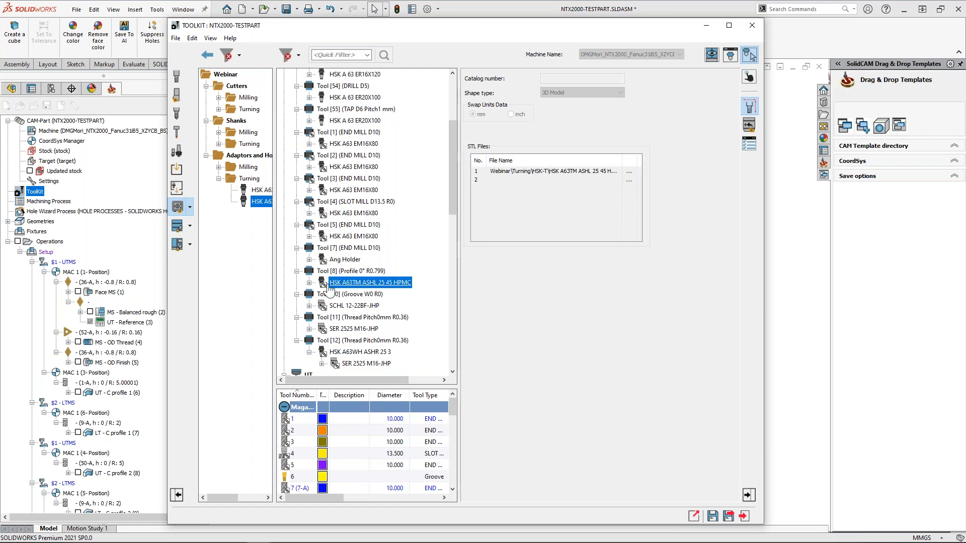
pyautogui.click(309, 283)
pyautogui.rightClick(350, 297)
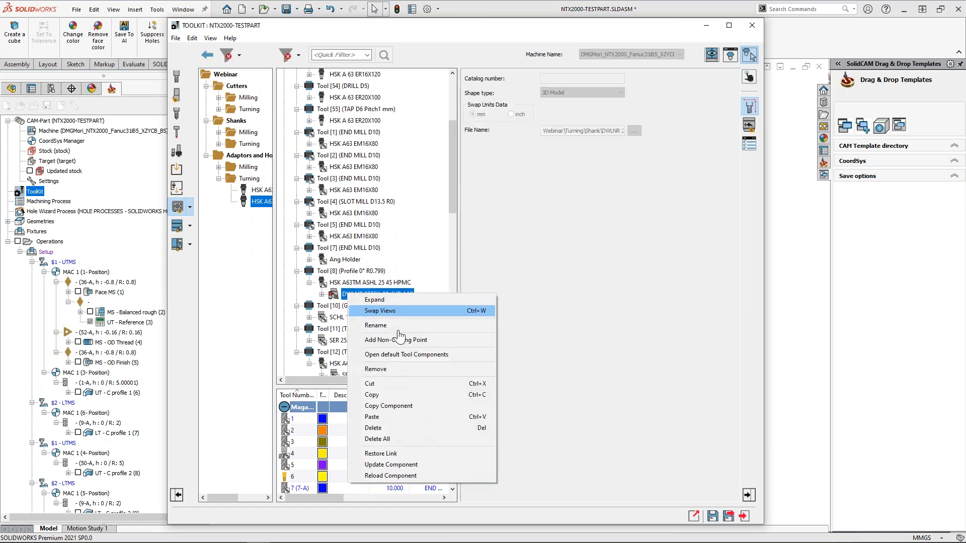
pyautogui.click(392, 453)
pyautogui.rightClick(355, 295)
pyautogui.click(353, 285)
pyautogui.click(355, 293)
pyautogui.click(353, 286)
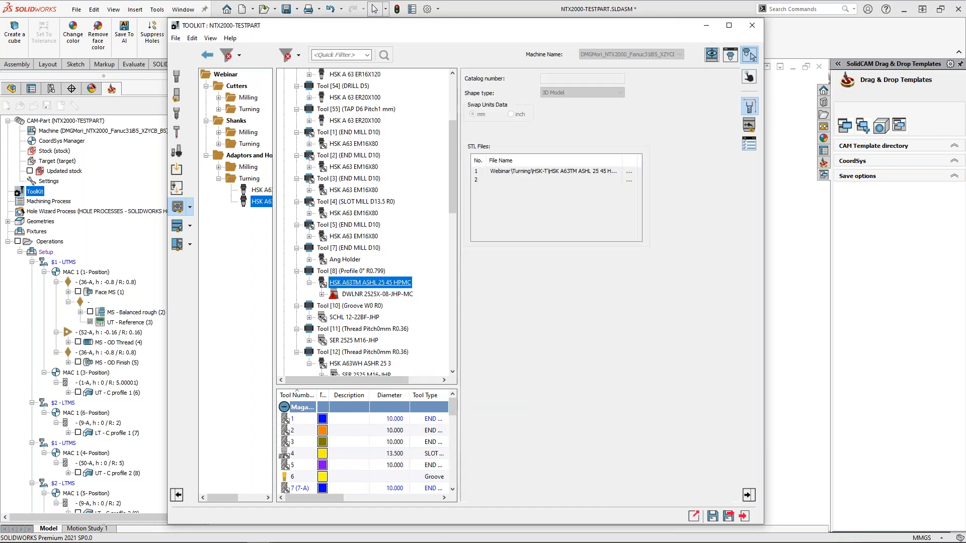
# - Examine tool 8's DWLNR 2525X-08-JHP-MC shank, WNMG 080408-GN insert and their coordinate systems in the Tool Viewer
pyautogui.click(354, 297)
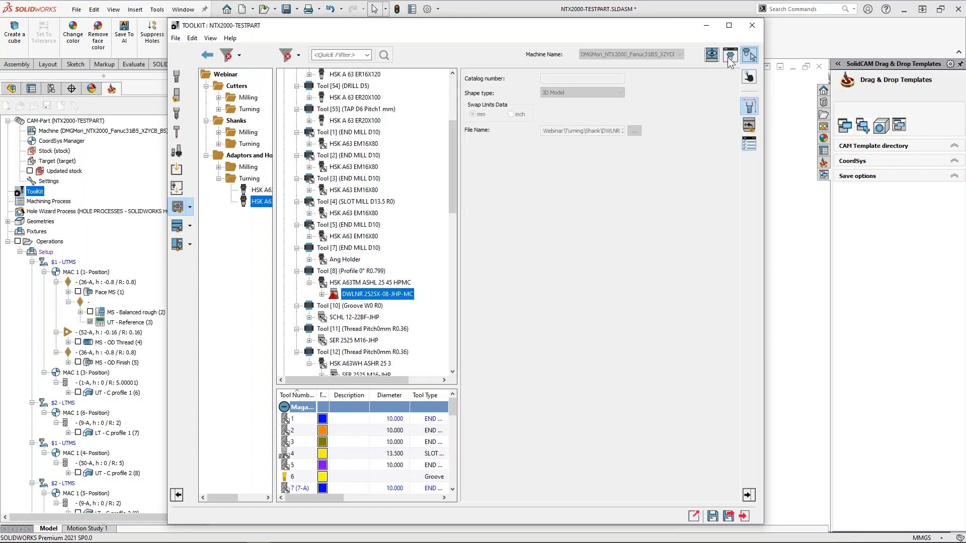
pyautogui.click(730, 54)
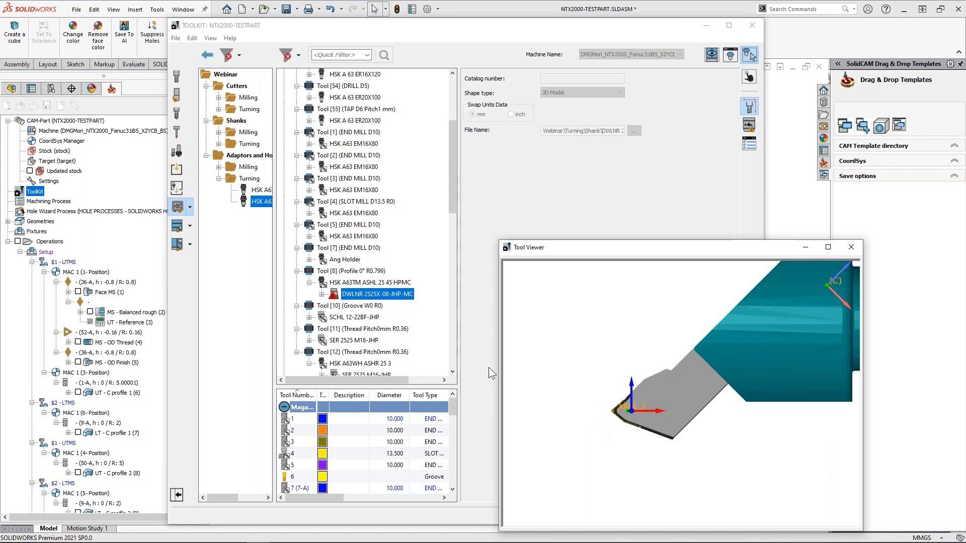
pyautogui.click(322, 294)
pyautogui.click(363, 308)
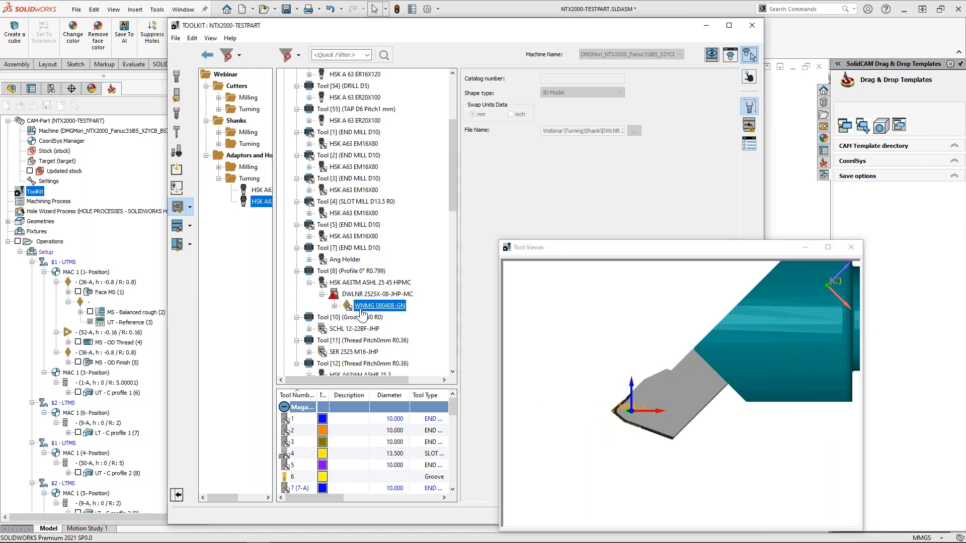
pyautogui.moveTo(623, 397); pyautogui.dragTo(638, 408, button='middle')
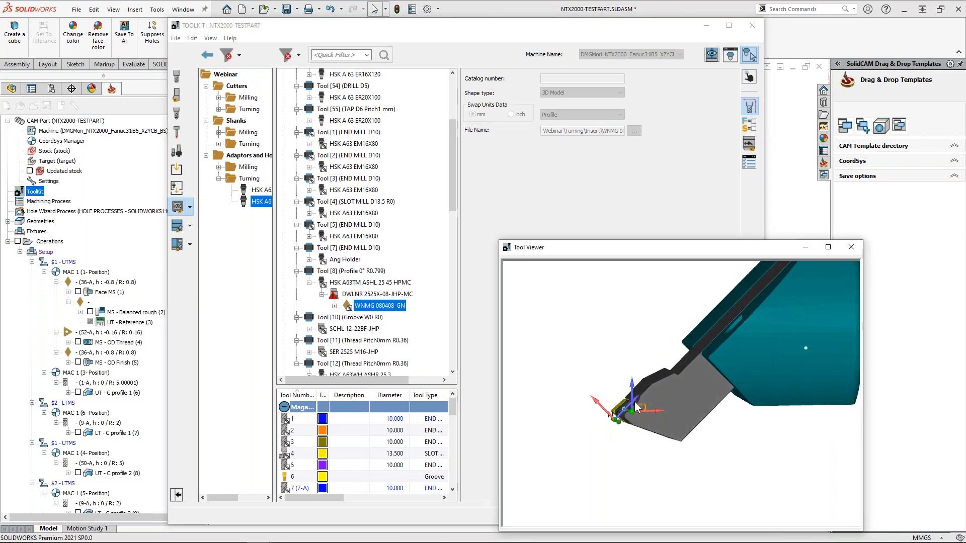
pyautogui.click(335, 306)
# - Copy the DWLNR 2525X-08-JHP-MC shank of tool 9 onto the HSK A63WH ASHR 25 3 holder of tool 12
pyautogui.click(365, 342)
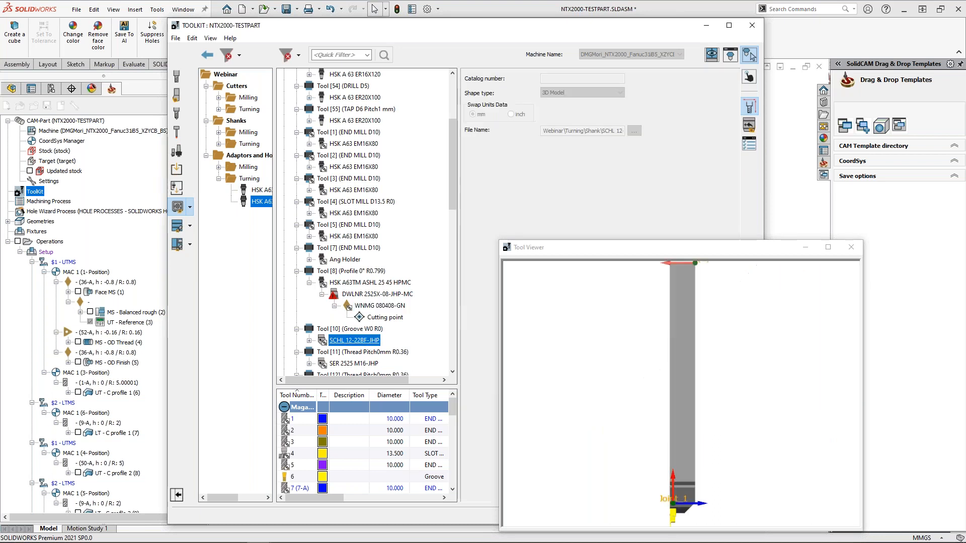
pyautogui.scroll(-3, 365, 352)
pyautogui.click(364, 341)
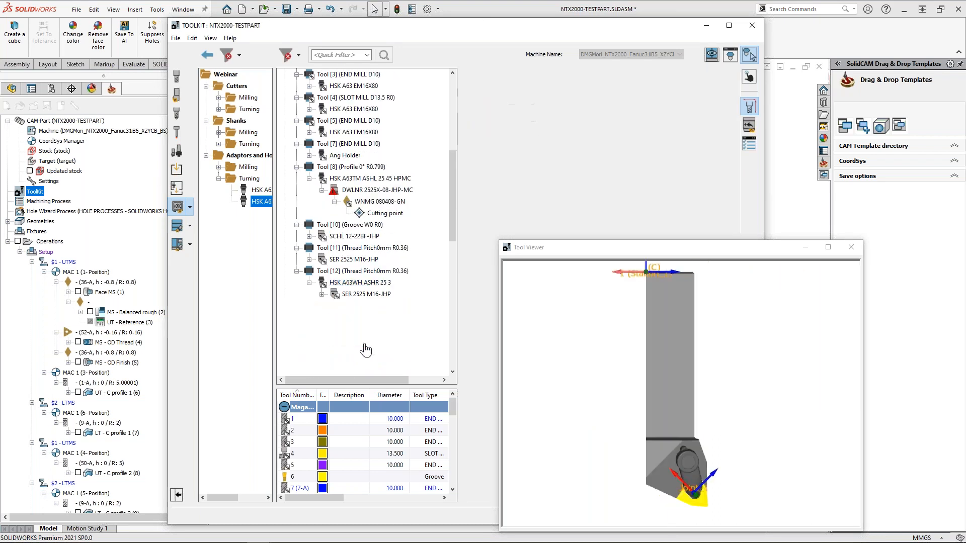
pyautogui.rightClick(361, 342)
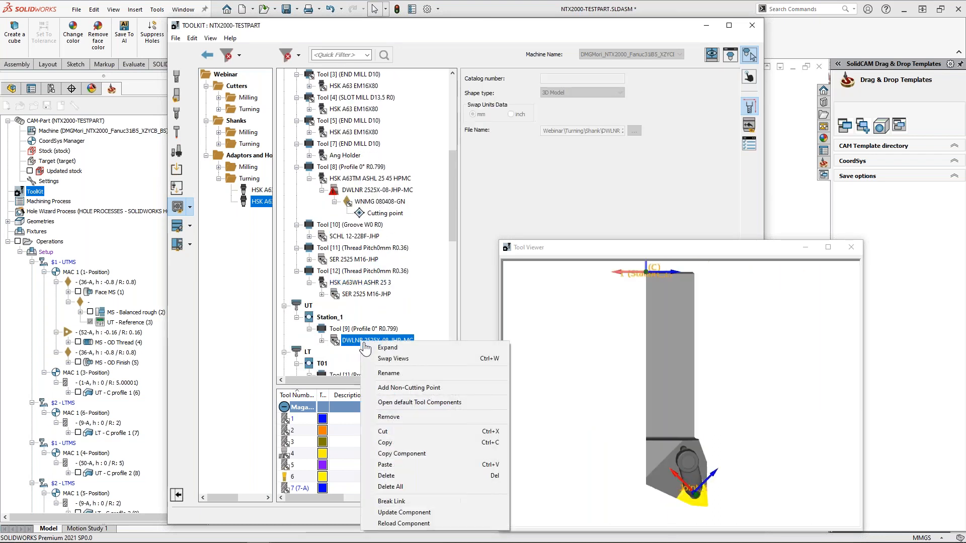
pyautogui.click(387, 442)
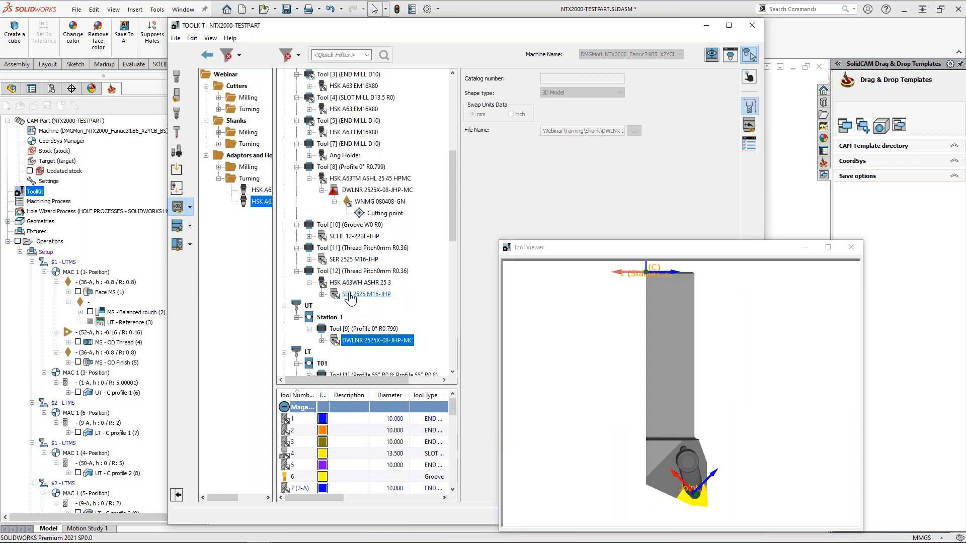
pyautogui.click(351, 284)
pyautogui.rightClick(351, 288)
pyautogui.click(382, 404)
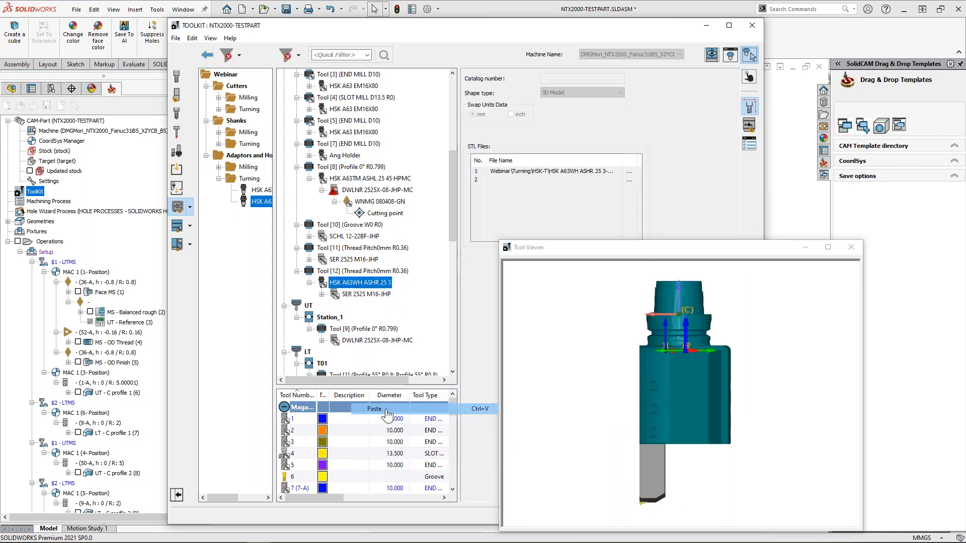
# - Add an Ext. Turning shank to tool 12, attached directly to the HSK A63WH ASHR 25 3 holder
pyautogui.click(176, 94)
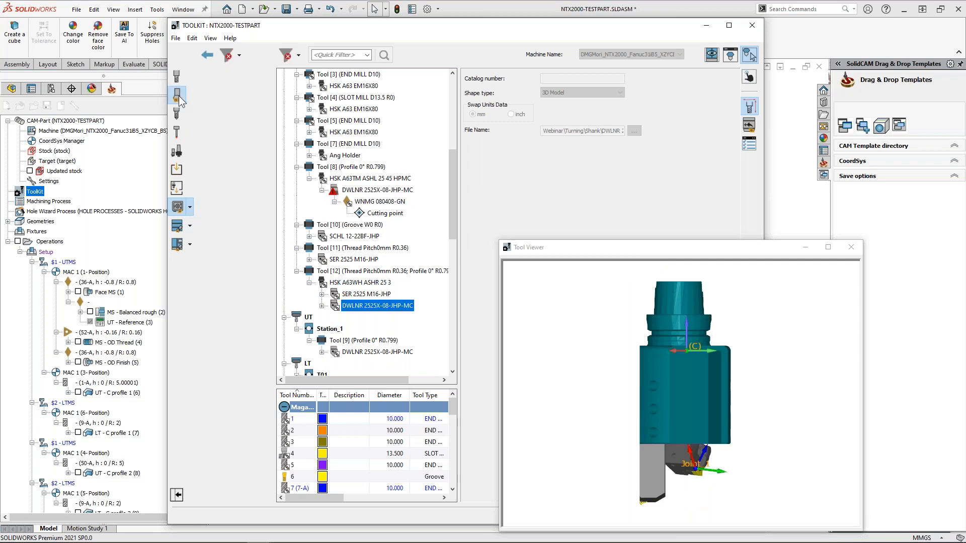
pyautogui.click(228, 315)
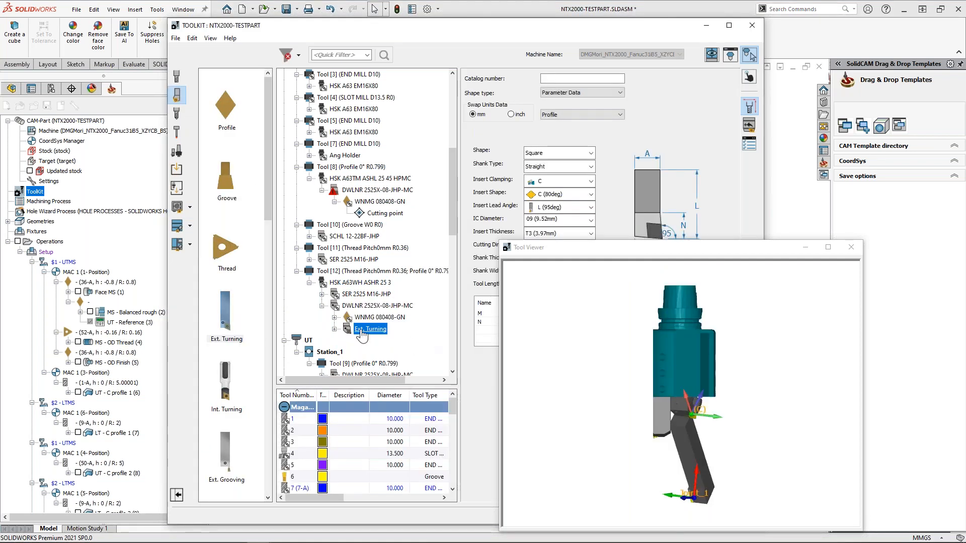
pyautogui.click(350, 284)
pyautogui.click(358, 328)
# - Set the mounting rotation Ry of the Ext. Turning shank's Profile insert to 0
pyautogui.click(636, 249)
pyautogui.click(749, 125)
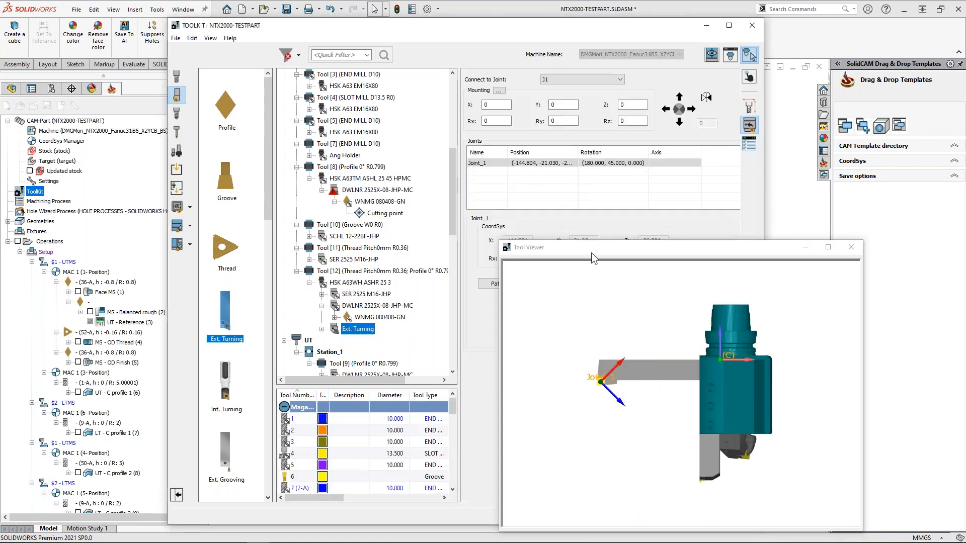
pyautogui.moveTo(593, 253); pyautogui.dragTo(769, 226)
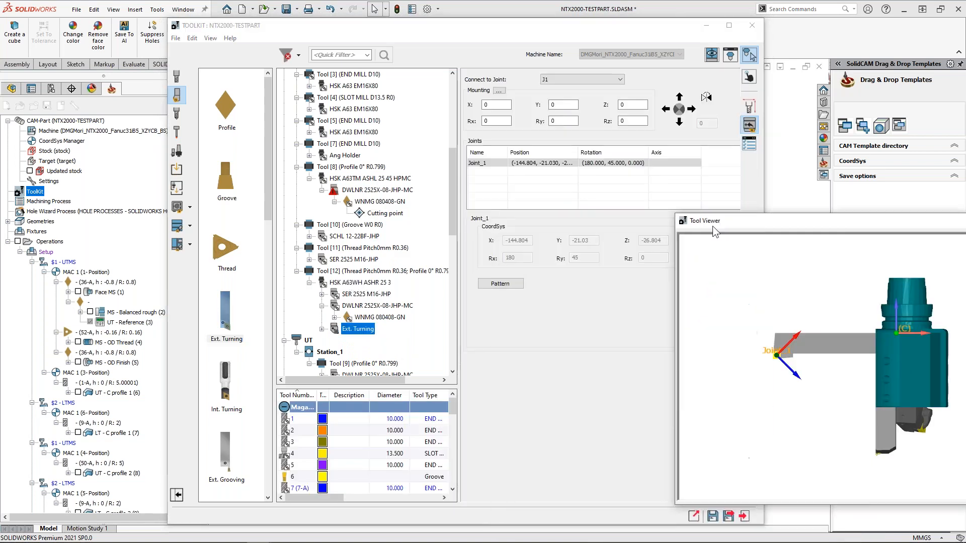
pyautogui.click(322, 329)
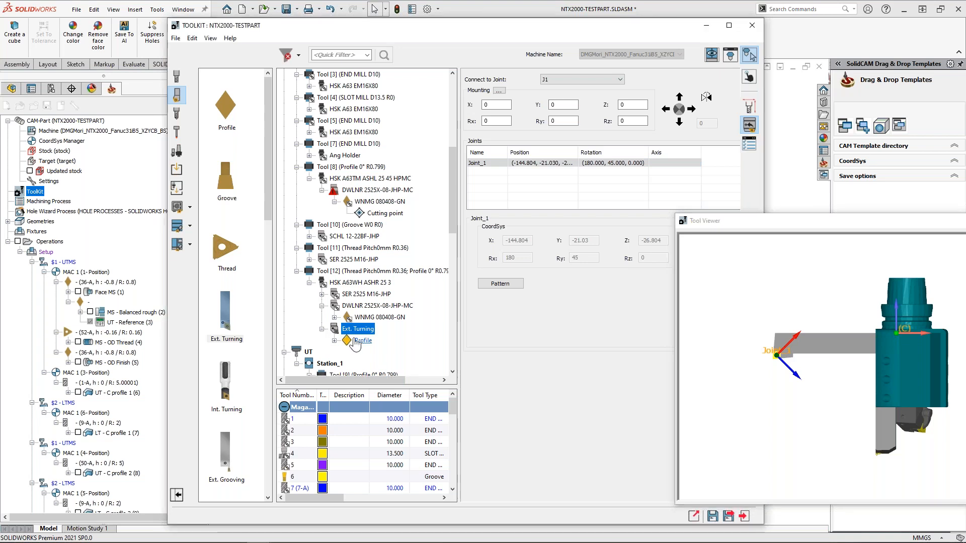
pyautogui.click(362, 340)
pyautogui.click(561, 122)
pyautogui.doubleClick(561, 121)
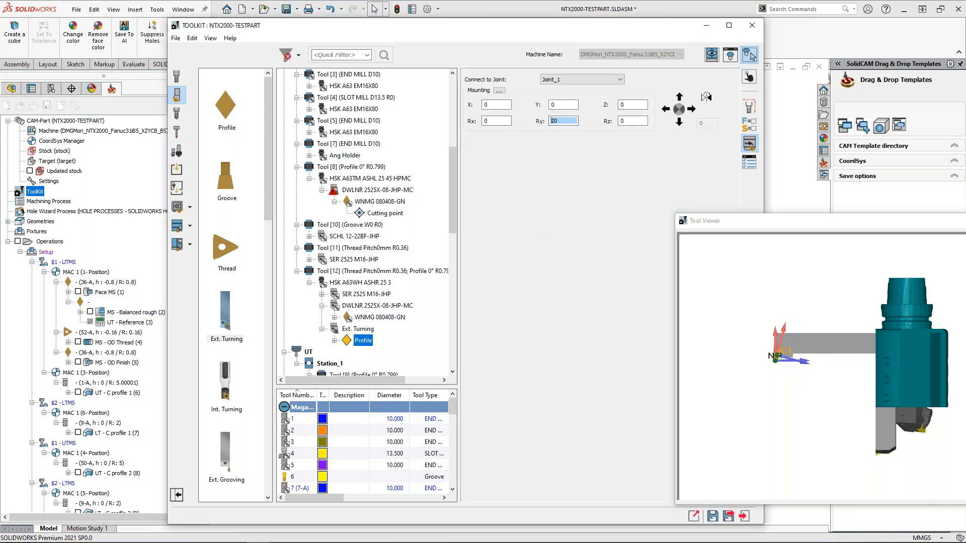
# - Connect the Ext. Turning shank to joint J3 and the DWLNR 2525X-08-JHP-MC shank to joint J2
pyautogui.click(357, 329)
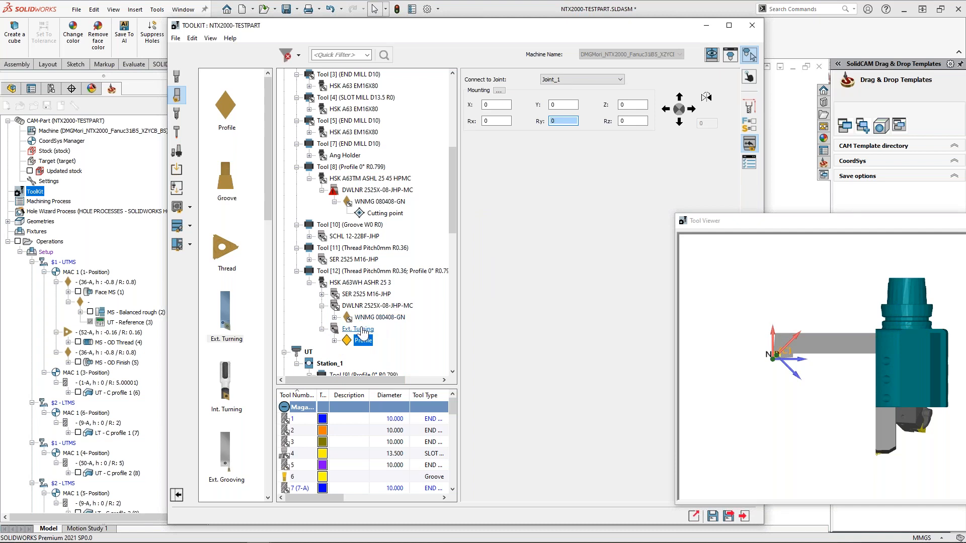
pyautogui.click(579, 81)
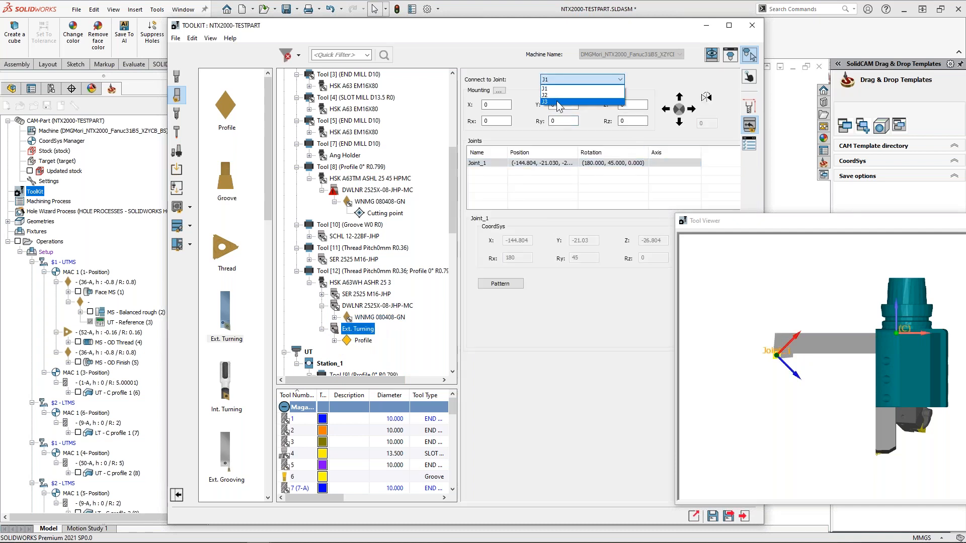
pyautogui.click(555, 95)
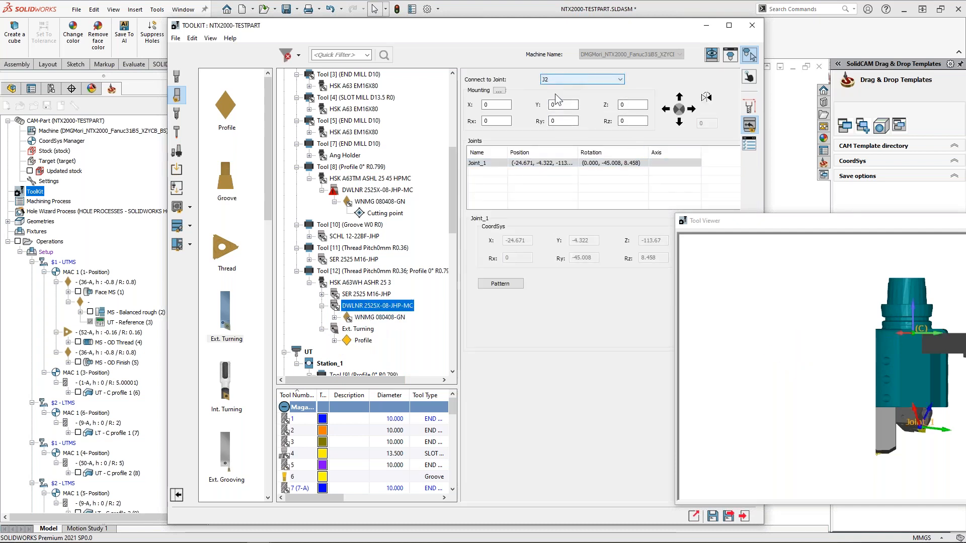
# - Set the mounting Y offset of tool 12's SER 2525 M16-JHP shank to -25
pyautogui.click(386, 291)
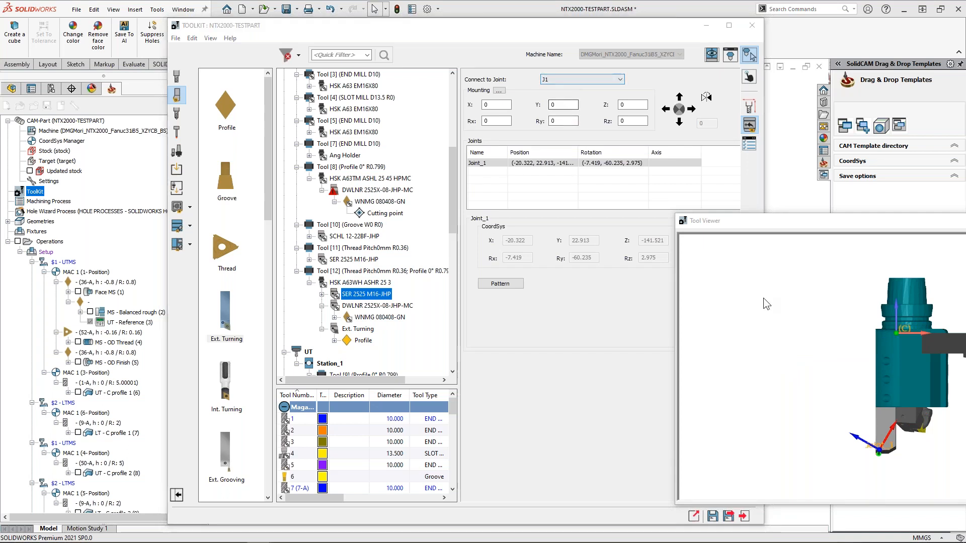
pyautogui.moveTo(762, 298); pyautogui.dragTo(782, 340, button='middle')
pyautogui.scroll(3, 828, 391)
pyautogui.moveTo(828, 390); pyautogui.dragTo(865, 376, button='middle')
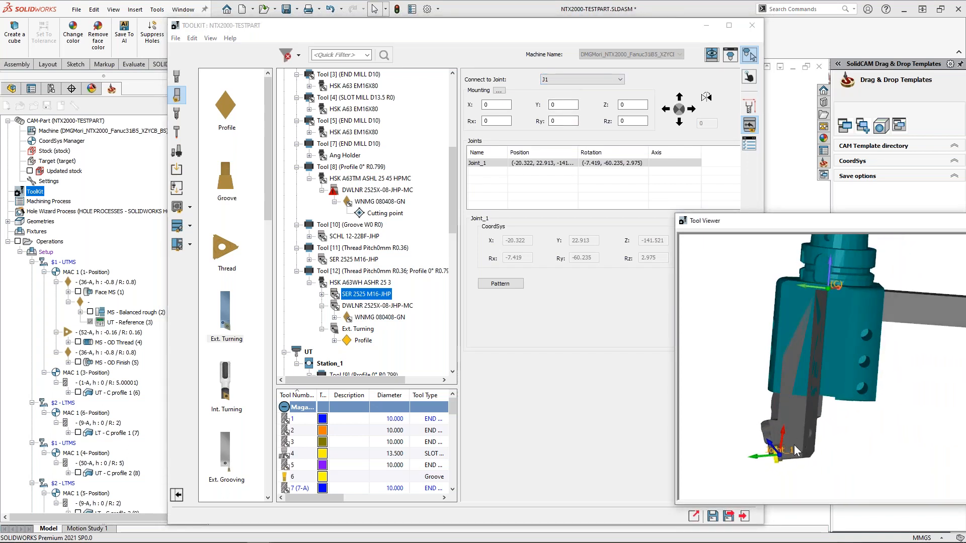
pyautogui.click(559, 105)
pyautogui.write('-')
pyautogui.click(555, 121)
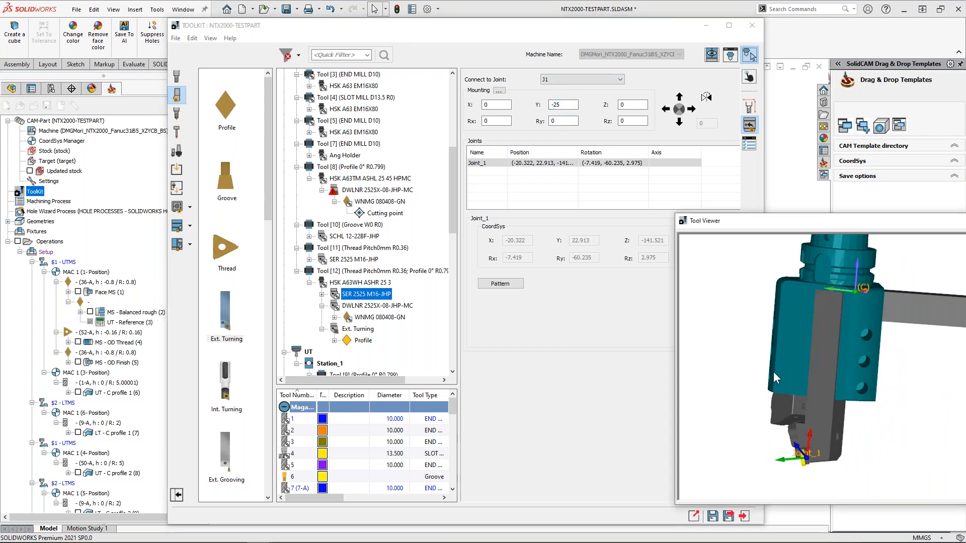
# - Set the mounting Z offset of tool 12's DWLNR 2525X-08-JHP-MC shank to -12
pyautogui.moveTo(863, 347); pyautogui.dragTo(817, 358, button='middle')
pyautogui.scroll(3, 836, 438)
pyautogui.click(380, 305)
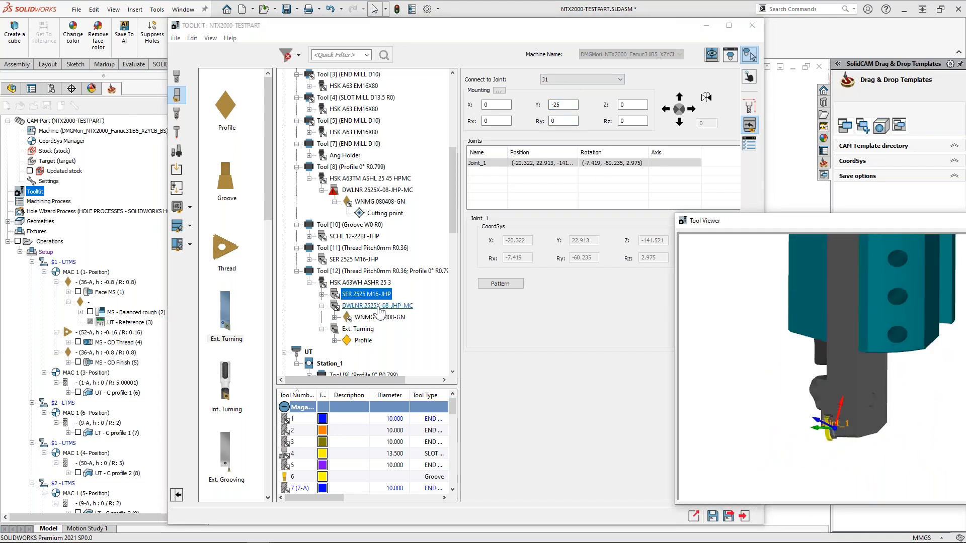
pyautogui.moveTo(762, 306); pyautogui.dragTo(804, 377, button='middle')
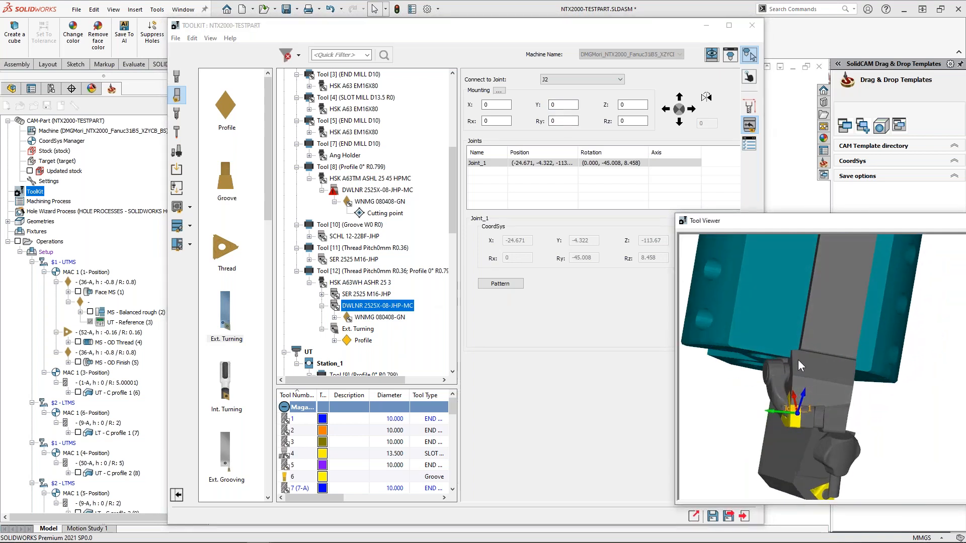
pyautogui.moveTo(796, 419); pyautogui.dragTo(820, 289, button='middle')
pyautogui.click(634, 105)
pyautogui.scroll(-4, 635, 107)
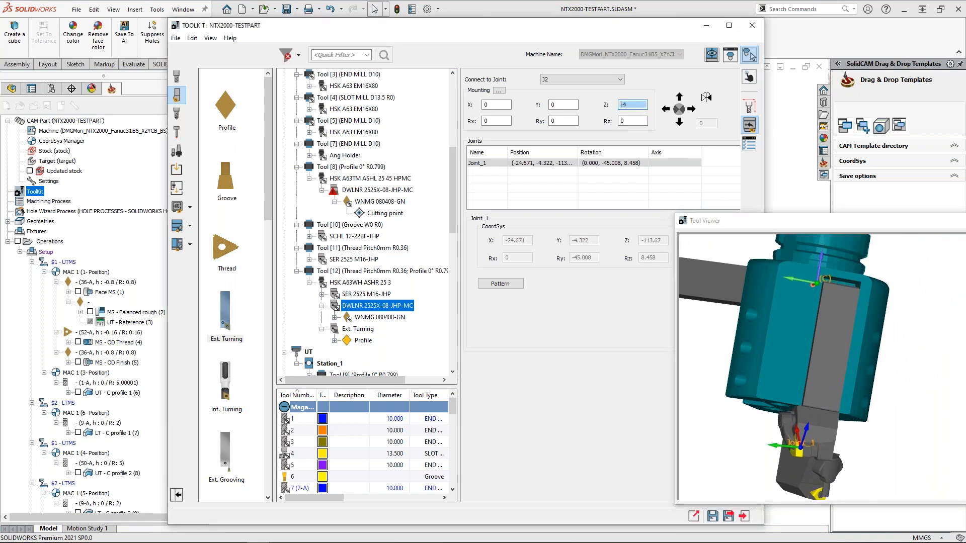
pyautogui.scroll(-8, 633, 105)
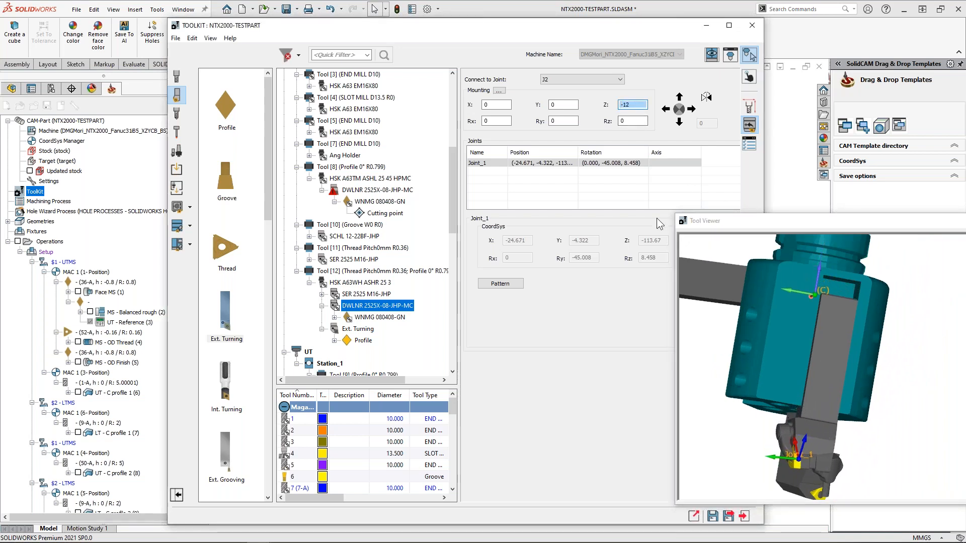
# - Set the mounting rotation of tool 12's Ext. Turning shank to Rx 180 and Ry 90
pyautogui.click(357, 329)
pyautogui.moveTo(792, 377); pyautogui.dragTo(794, 325, button='middle')
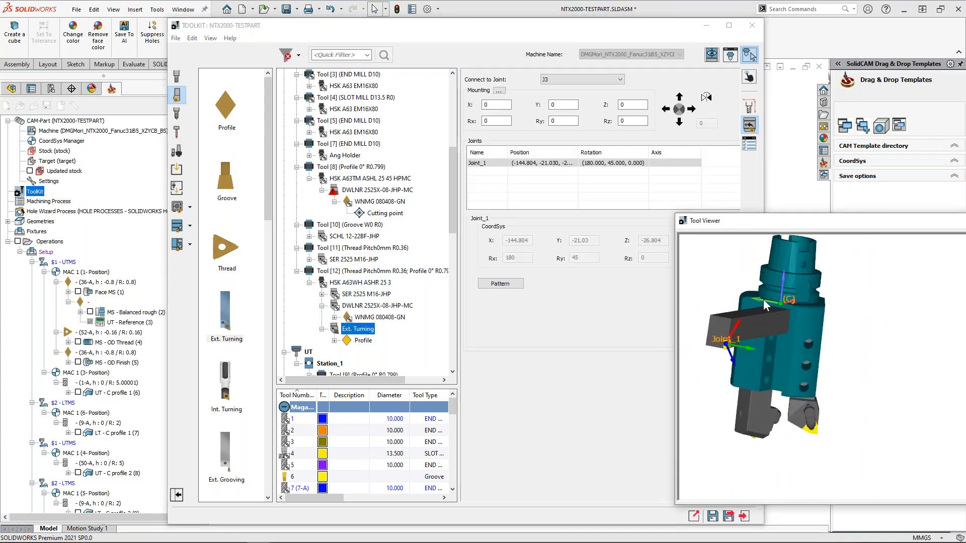
pyautogui.click(563, 123)
pyautogui.scroll(-6, 563, 122)
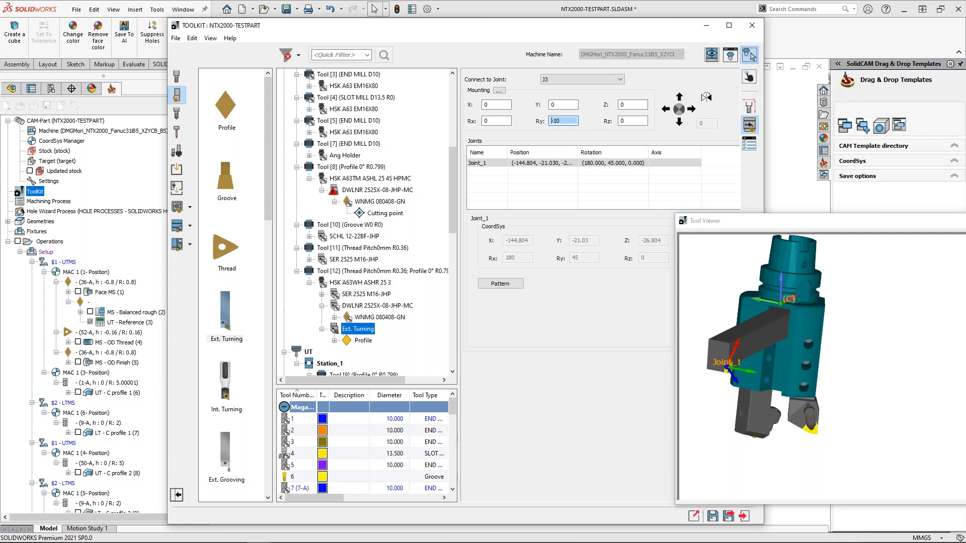
pyautogui.scroll(-3, 561, 123)
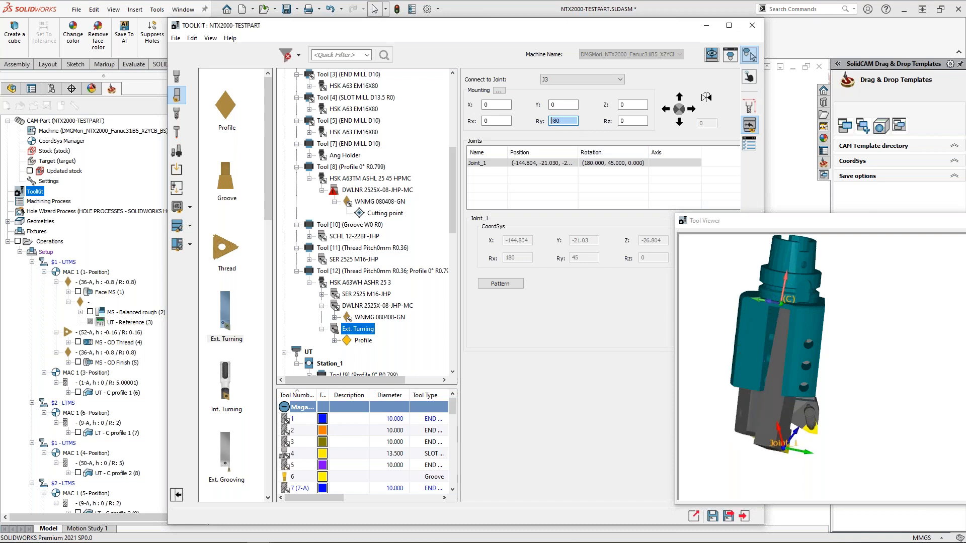
pyautogui.click(495, 120)
pyautogui.scroll(2, 496, 120)
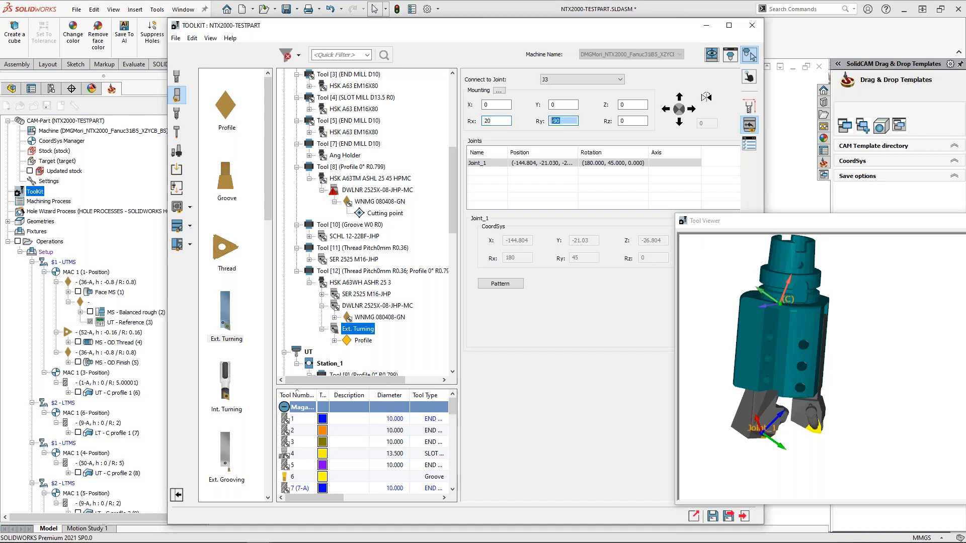
pyautogui.click(502, 120)
pyautogui.scroll(8, 502, 121)
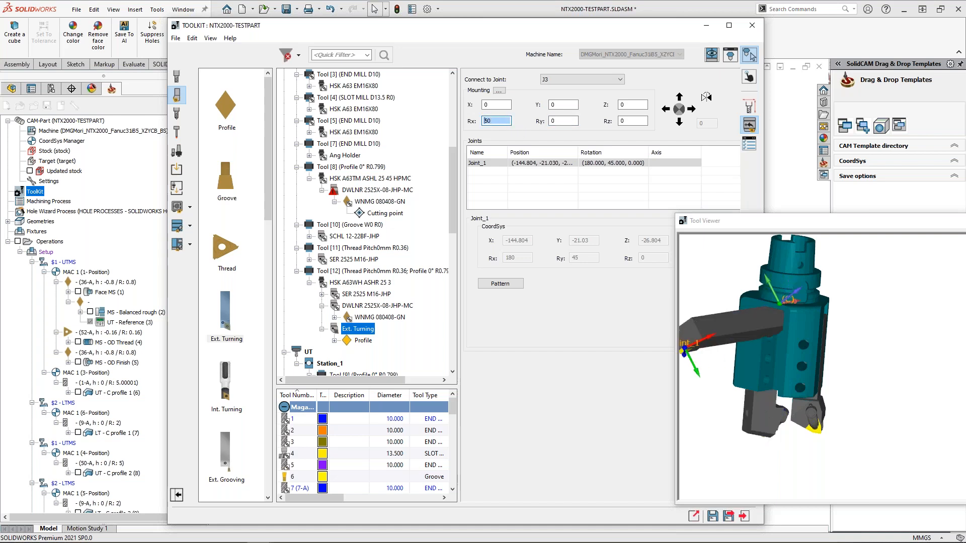
pyautogui.scroll(7, 503, 121)
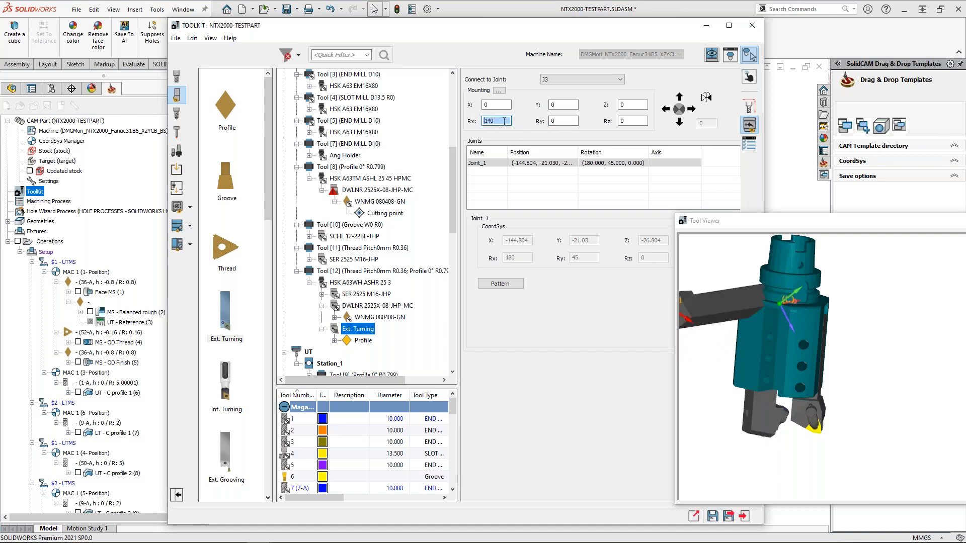
pyautogui.scroll(1, 505, 122)
pyautogui.click(555, 119)
pyautogui.scroll(8, 555, 120)
pyautogui.scroll(1, 561, 120)
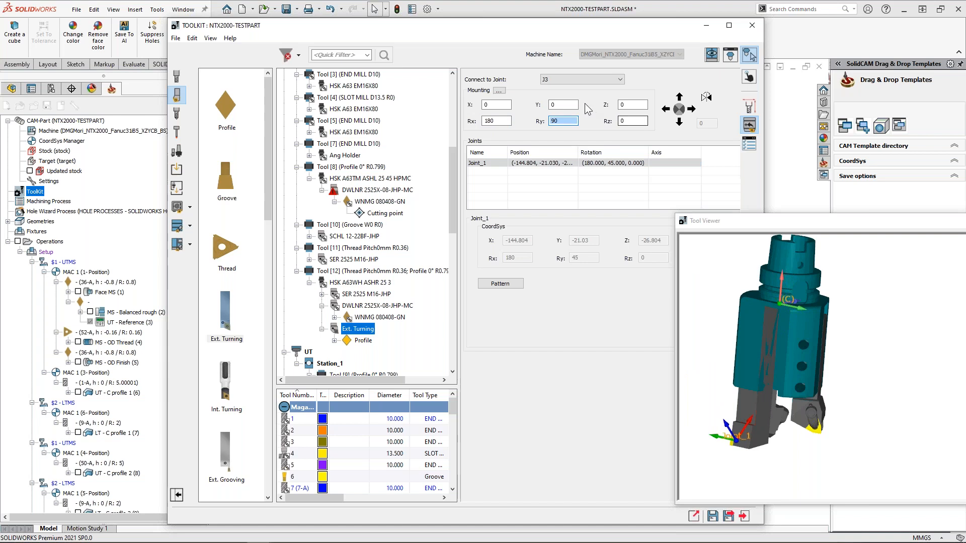
# - Set the mounting offsets of the Ext. Turning shank to Y -25 and Z 10
pyautogui.click(627, 108)
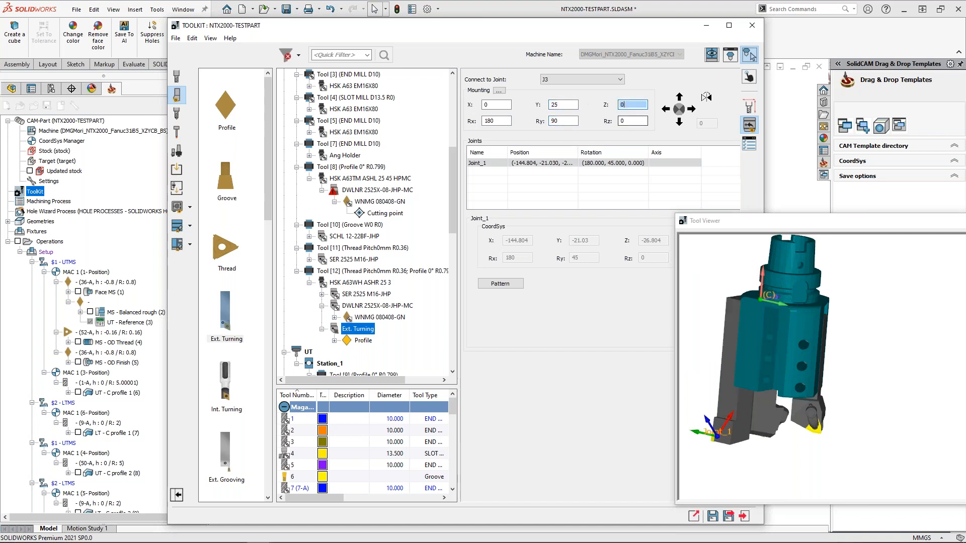
pyautogui.moveTo(683, 258); pyautogui.dragTo(812, 370)
pyautogui.click(624, 104)
pyautogui.write('10')
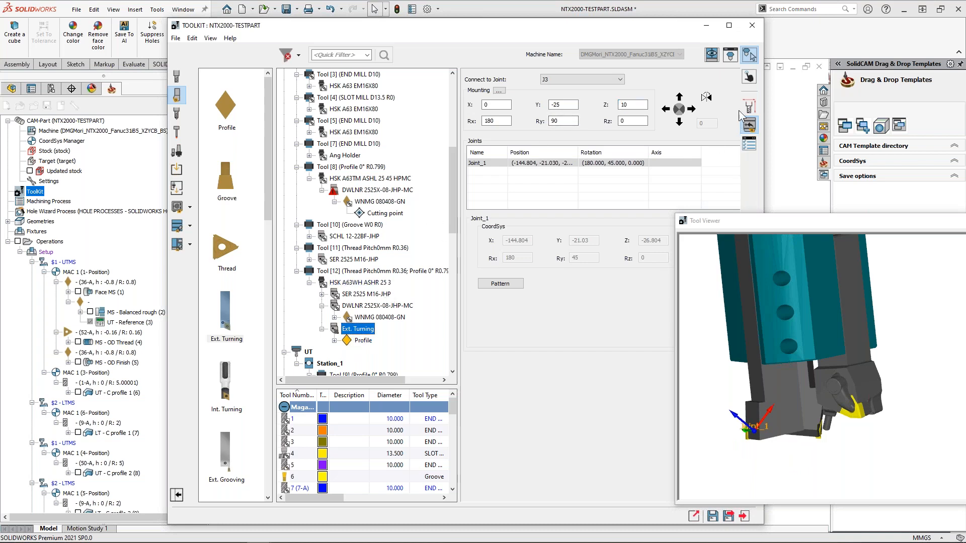
# - Set the tool length L of the Ext. Turning shank to K (125.00mm)
pyautogui.click(752, 105)
pyautogui.click(590, 285)
pyautogui.scroll(1, 556, 308)
pyautogui.click(551, 308)
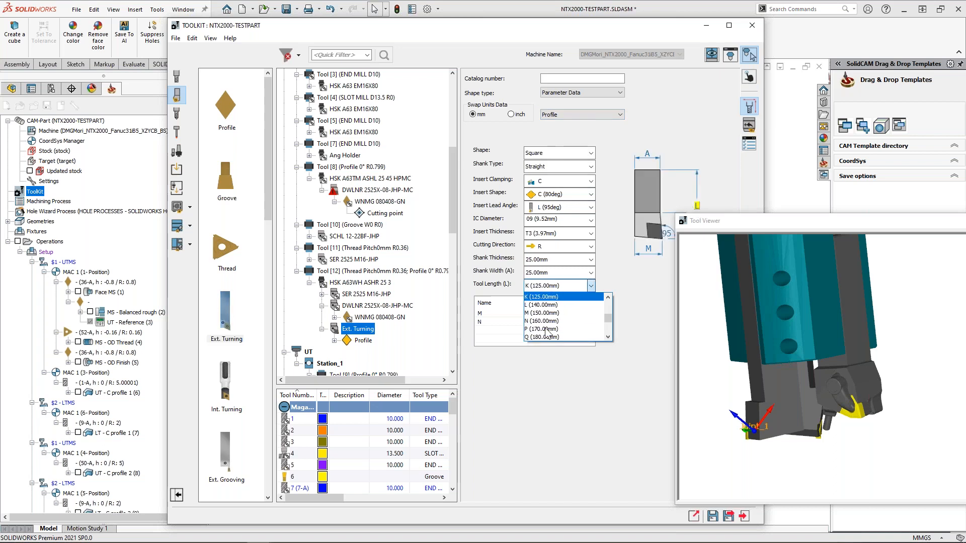
# - Set the mounting Z offset of the Ext. Turning shank to 0
pyautogui.click(748, 125)
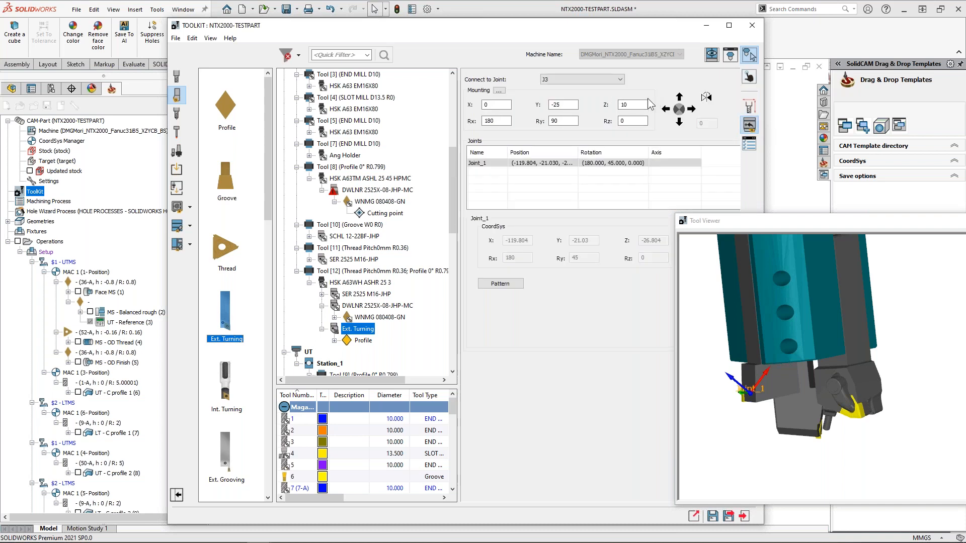
pyautogui.click(564, 119)
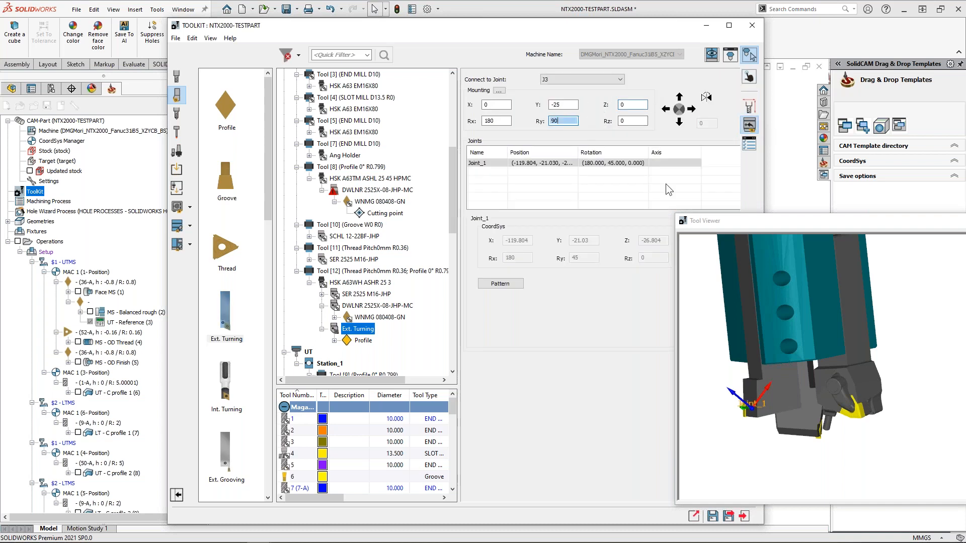
pyautogui.scroll(-5, 775, 345)
# - Examine how the three shanks sit in tool 12's holder in the maximized Tool Viewer, and close the viewer
pyautogui.moveTo(775, 347)
pyautogui.mouseDown(button='middle')
pyautogui.moveTo(804, 354)
pyautogui.moveTo(779, 354)
pyautogui.mouseUp(button='middle')
pyautogui.scroll(3, 805, 370)
pyautogui.doubleClick(815, 220)
pyautogui.keyDown('ctrl'); pyautogui.moveTo(460, 260); pyautogui.dragTo(564, 354, button='middle'); pyautogui.keyUp('ctrl')
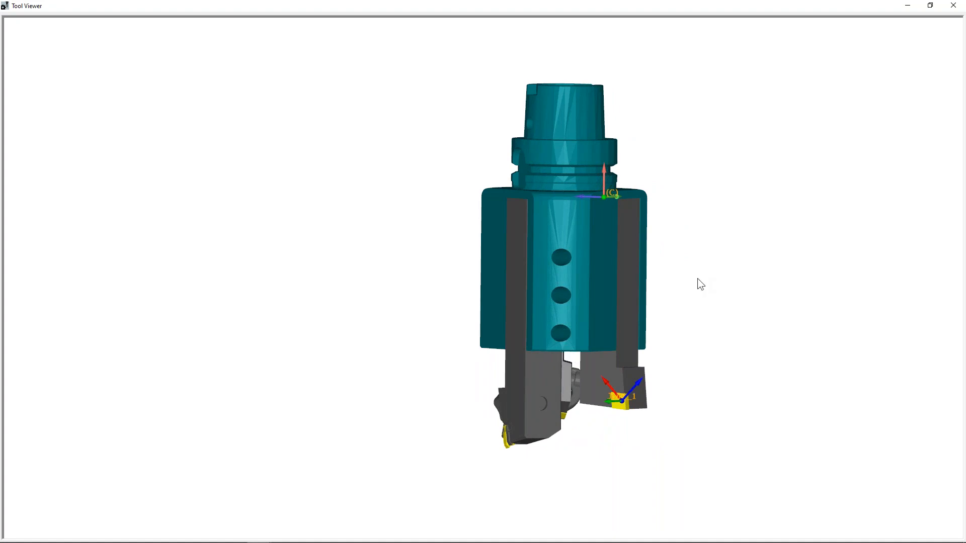
pyautogui.click(953, 7)
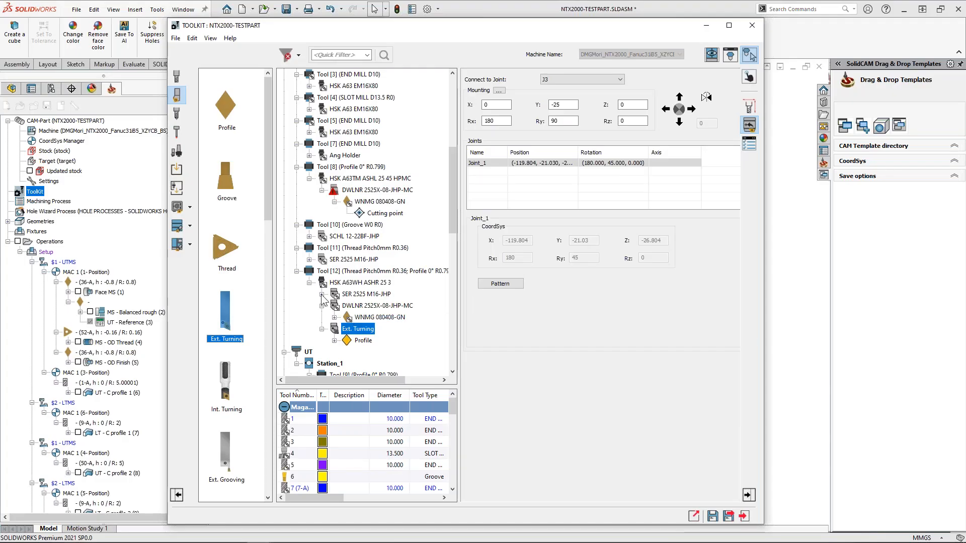
# - Select the GTGA insert's cutting point on tool 12's SER 2525 M16-JHP shank and show the Machine Preview beside the toolkit
pyautogui.click(322, 294)
pyautogui.click(335, 305)
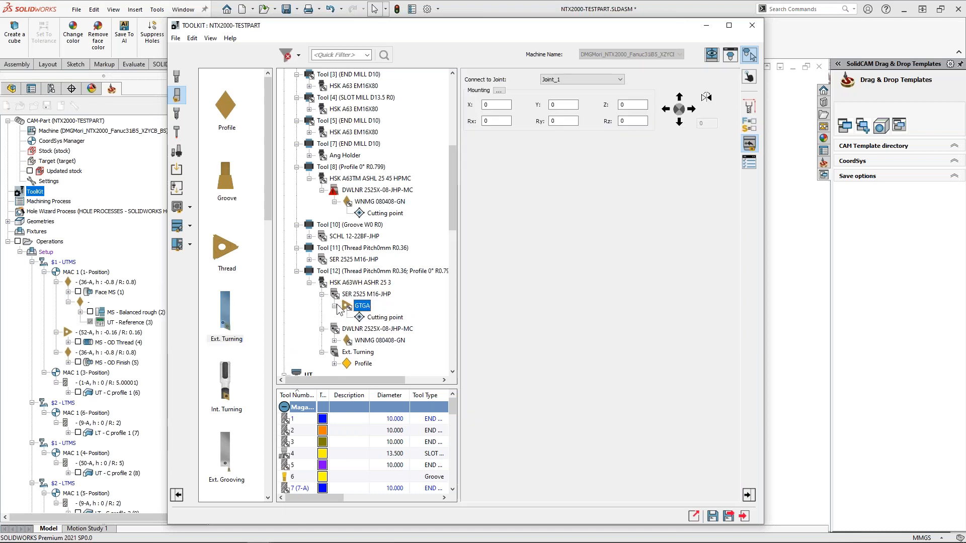
pyautogui.click(378, 317)
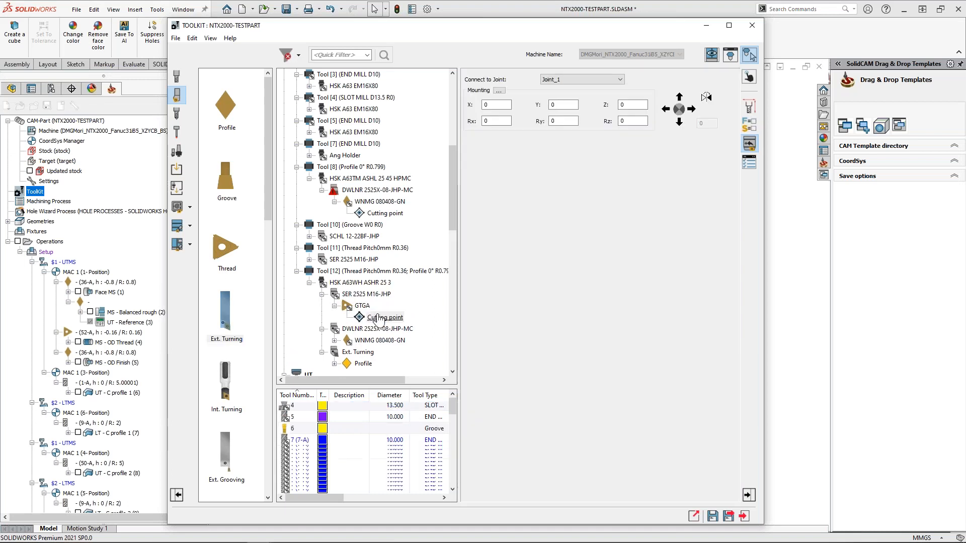
pyautogui.click(714, 55)
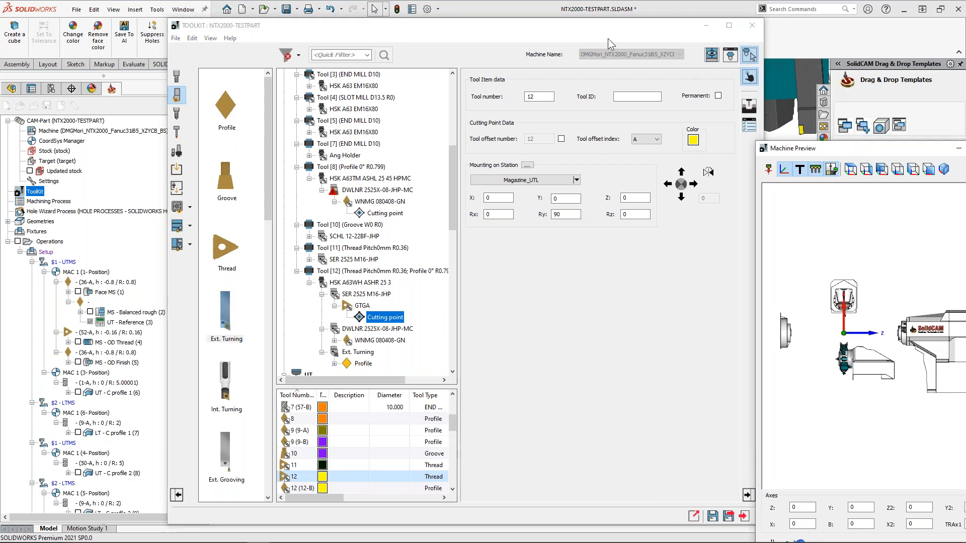
pyautogui.moveTo(596, 28); pyautogui.dragTo(434, 21)
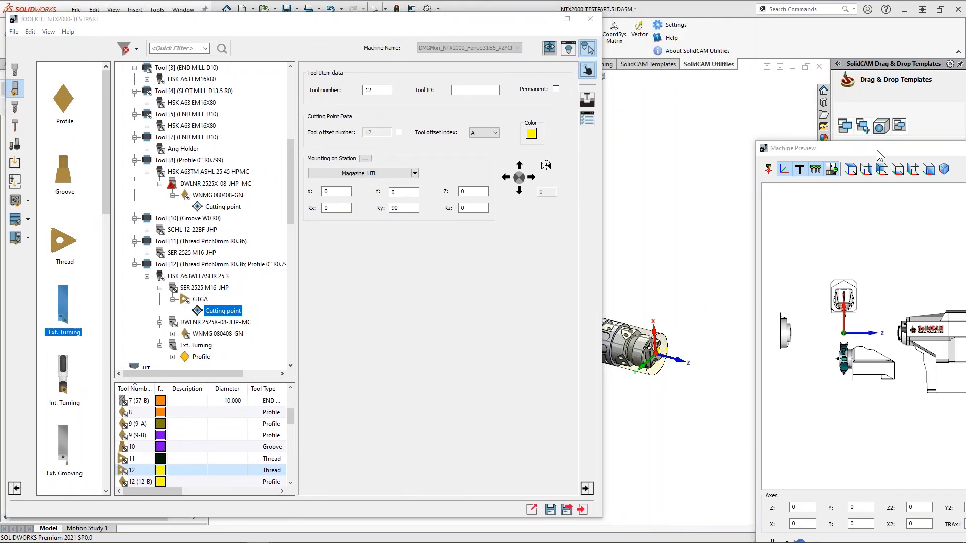
pyautogui.moveTo(877, 150); pyautogui.dragTo(765, 20)
pyautogui.scroll(5, 785, 201)
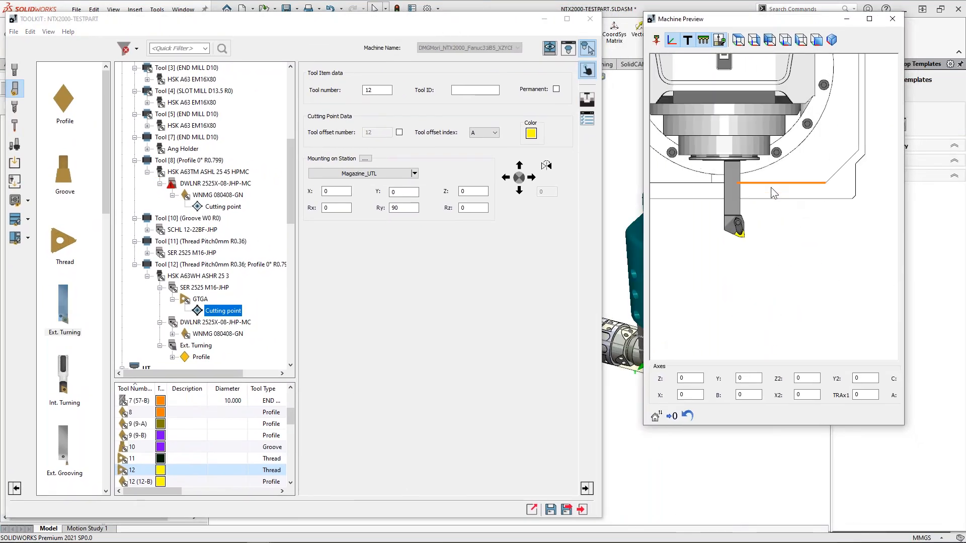
# - Mount tool 12 to UT - Station_1 and check its placement in the Machine Preview
pyautogui.rightClick(201, 264)
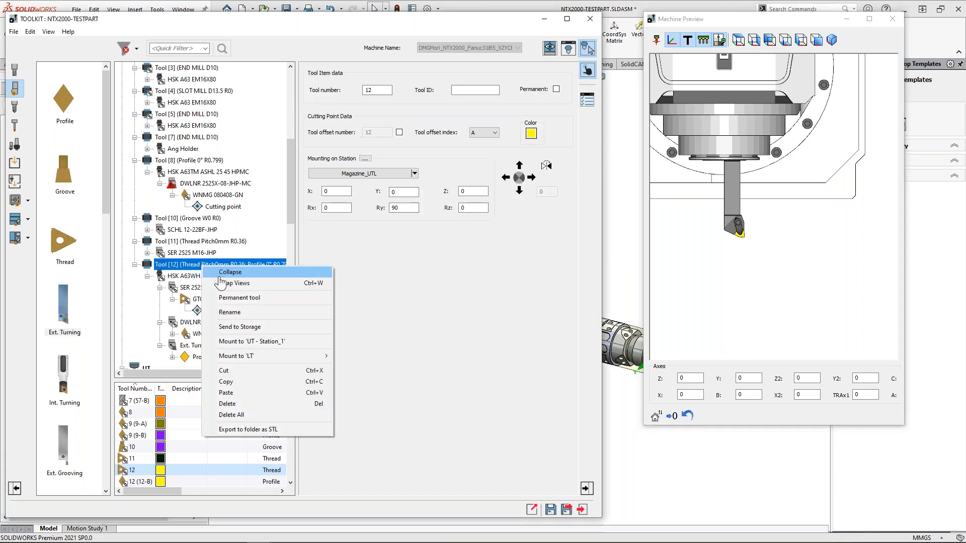
pyautogui.click(263, 342)
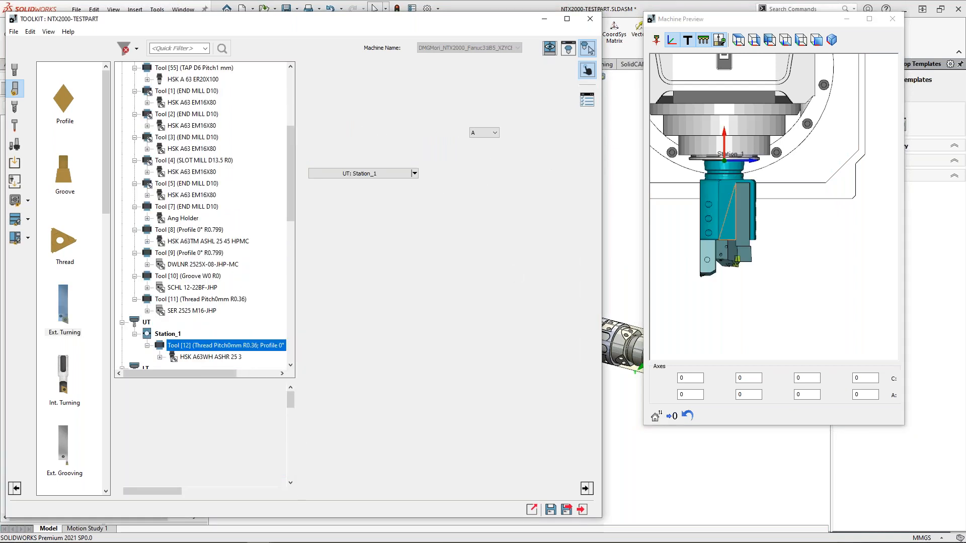
pyautogui.scroll(3, 773, 235)
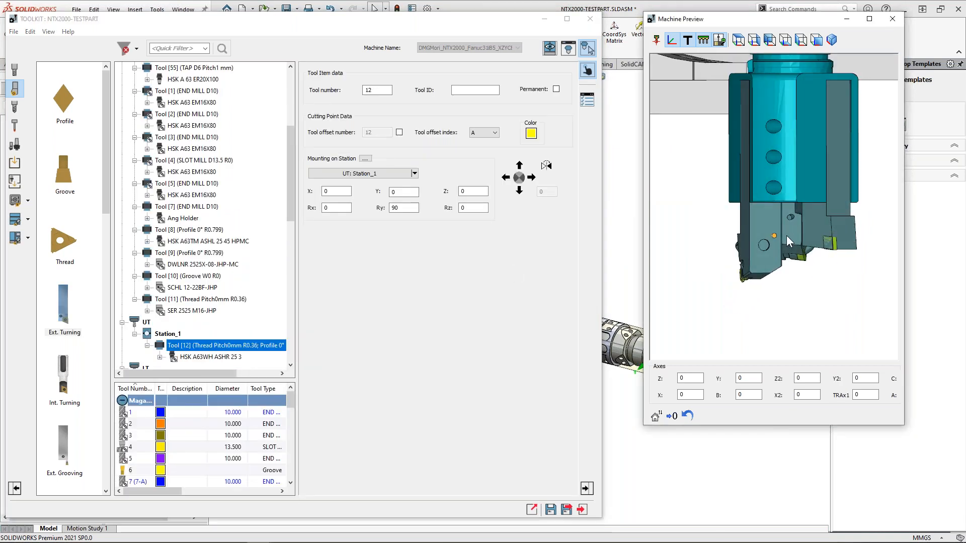
pyautogui.scroll(-2, 774, 240)
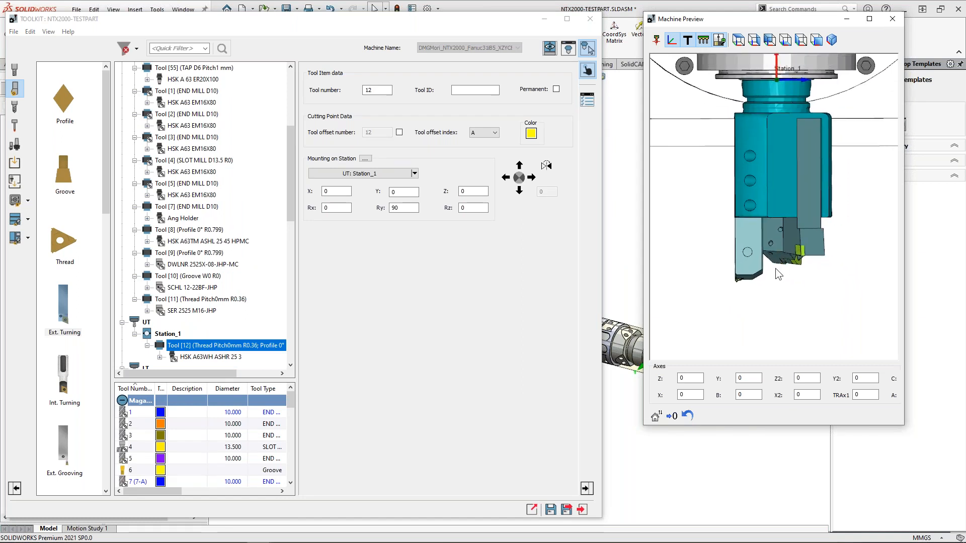
# - Rename the cutting point of the GTGA insert on tool 12's SER 2525 M16-JHP shank as Main Spindle
pyautogui.click(160, 357)
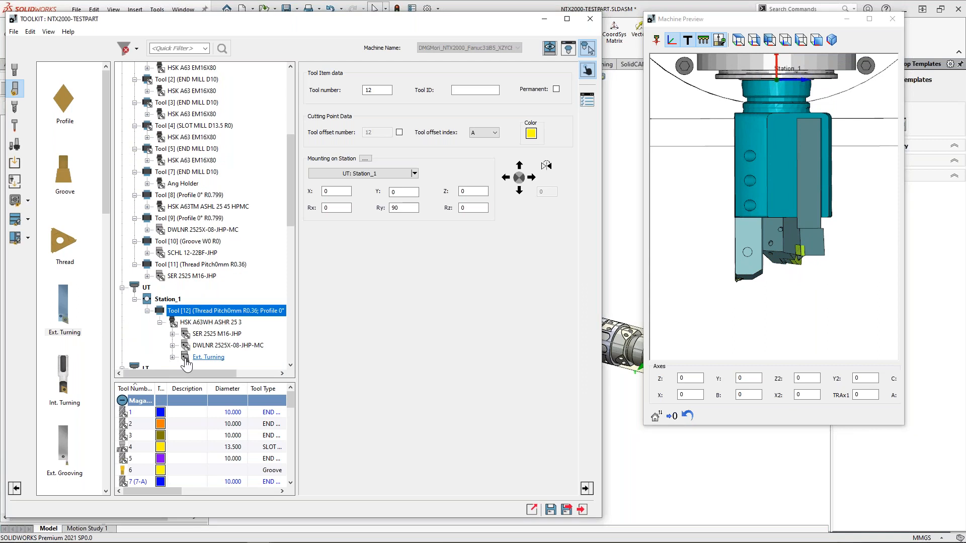
pyautogui.click(173, 334)
pyautogui.click(184, 346)
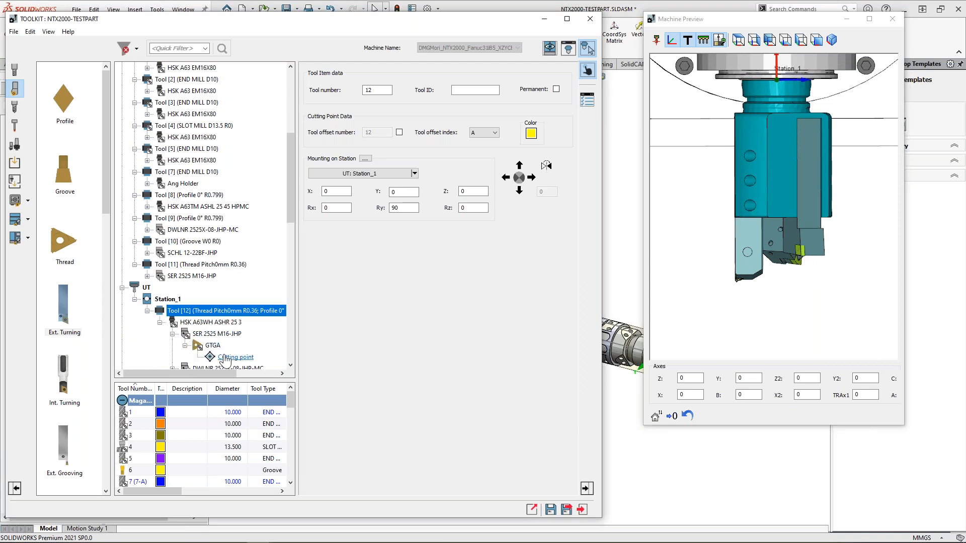
pyautogui.click(235, 356)
pyautogui.rightClick(234, 359)
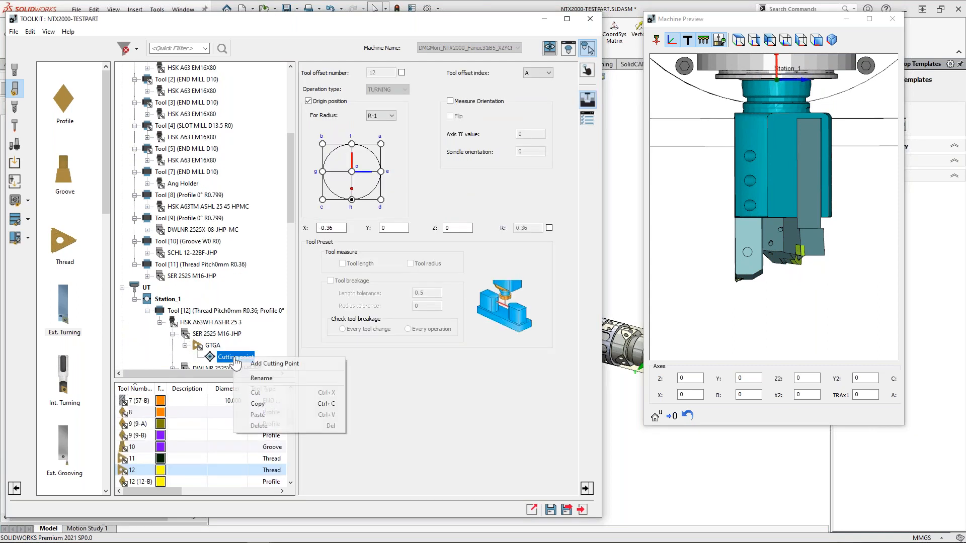
pyautogui.click(261, 378)
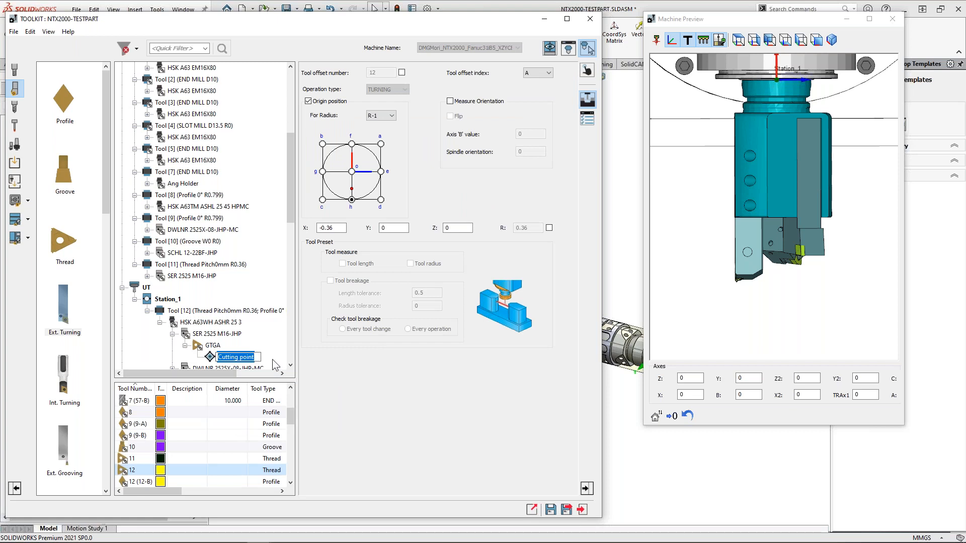
pyautogui.write('Main Spindle')
pyautogui.press('Return')
# - Add a second cutting point to the GTGA insert and name it Back Spindle
pyautogui.rightClick(211, 346)
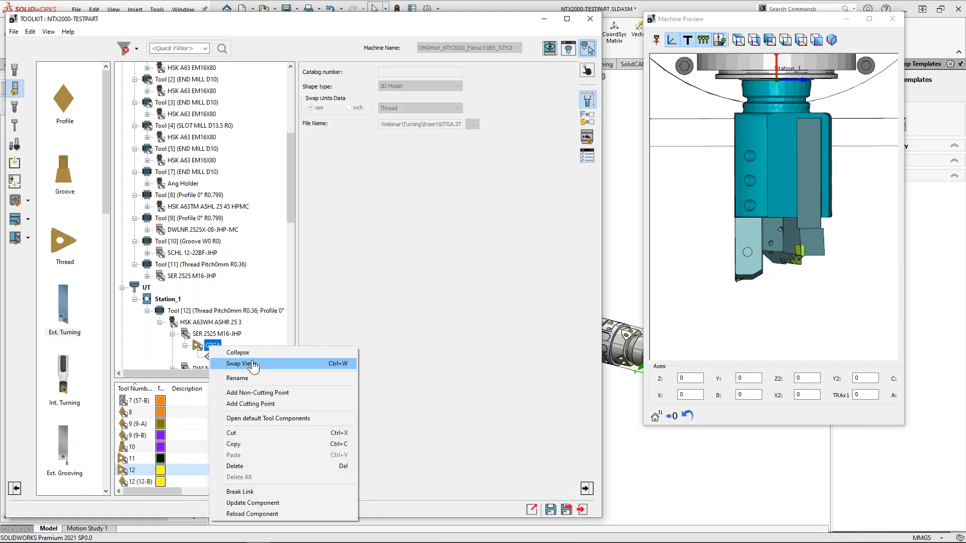
pyautogui.click(261, 403)
pyautogui.rightClick(236, 357)
pyautogui.click(261, 380)
pyautogui.write('Back')
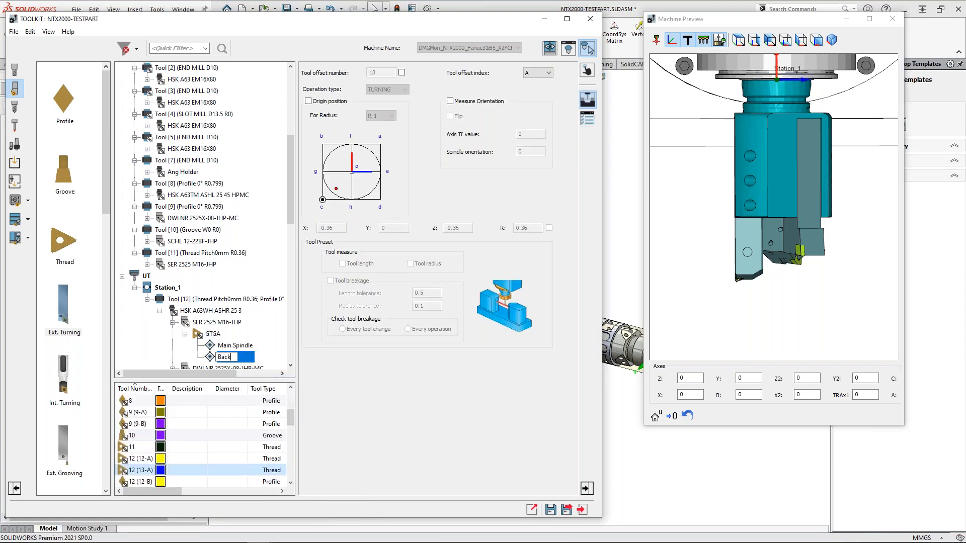
pyautogui.write(' Spindle')
pyautogui.press('Return')
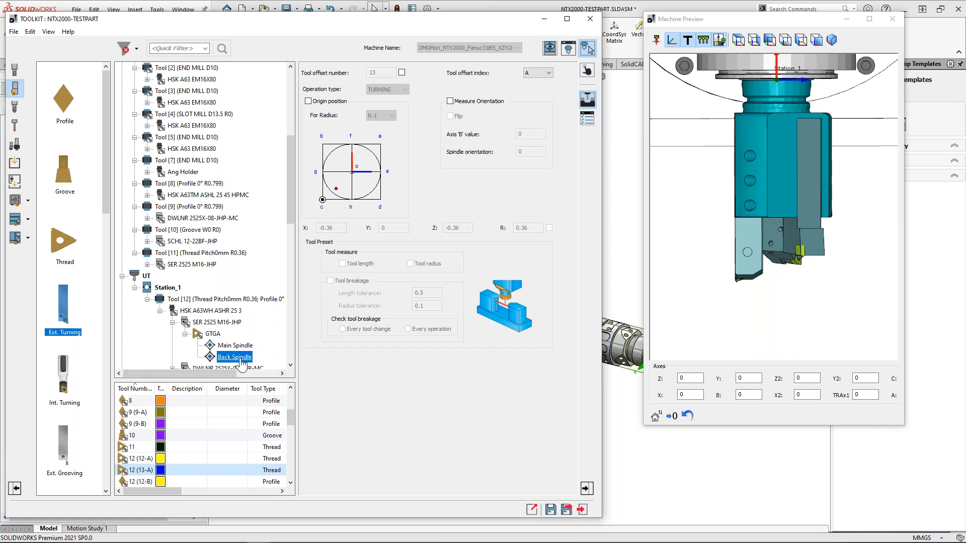
# - Enable Measure Orientation for the GTGA insert's Back Spindle cutting point and set its spindle orientation to 180
pyautogui.click(451, 101)
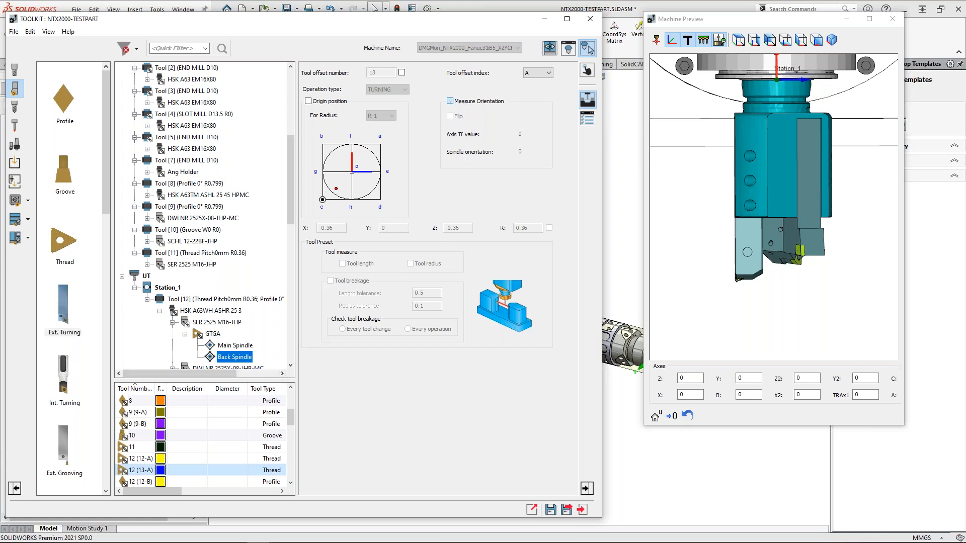
pyautogui.click(540, 153)
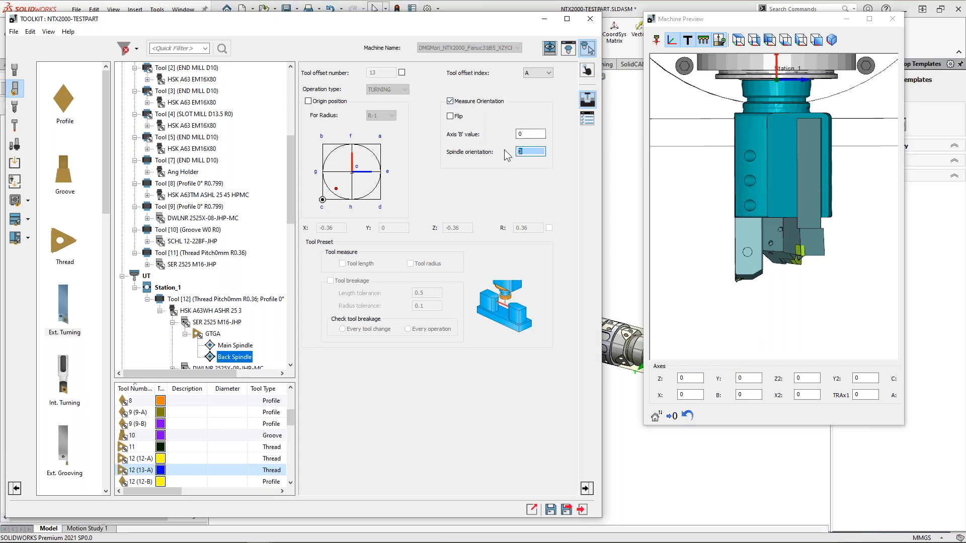
pyautogui.press('Tab')
pyautogui.click(835, 279)
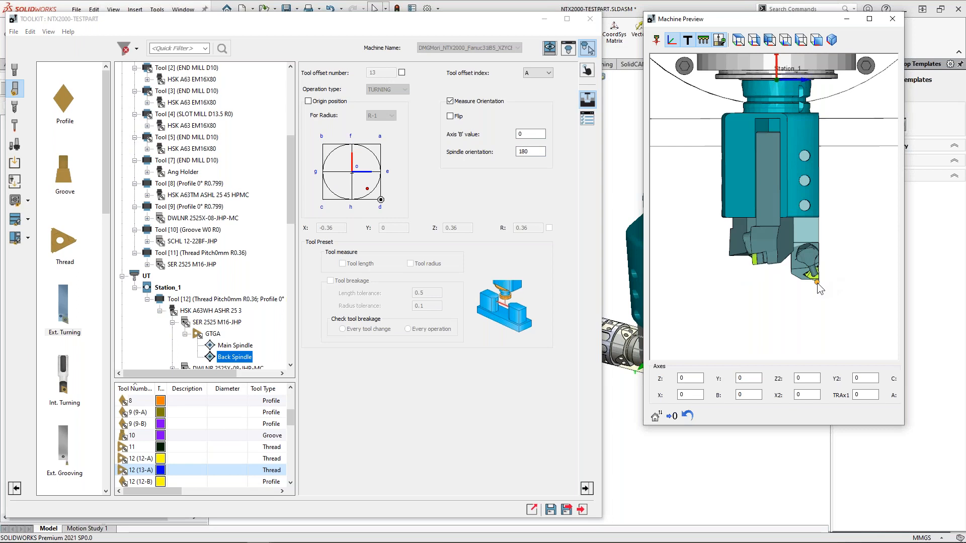
# - Open the first cutting point of the WNMG 080408-GN insert on the DWLNR shank and try a spindle orientation of 60
pyautogui.moveTo(290, 216); pyautogui.dragTo(291, 233)
pyautogui.click(173, 310)
pyautogui.click(211, 321)
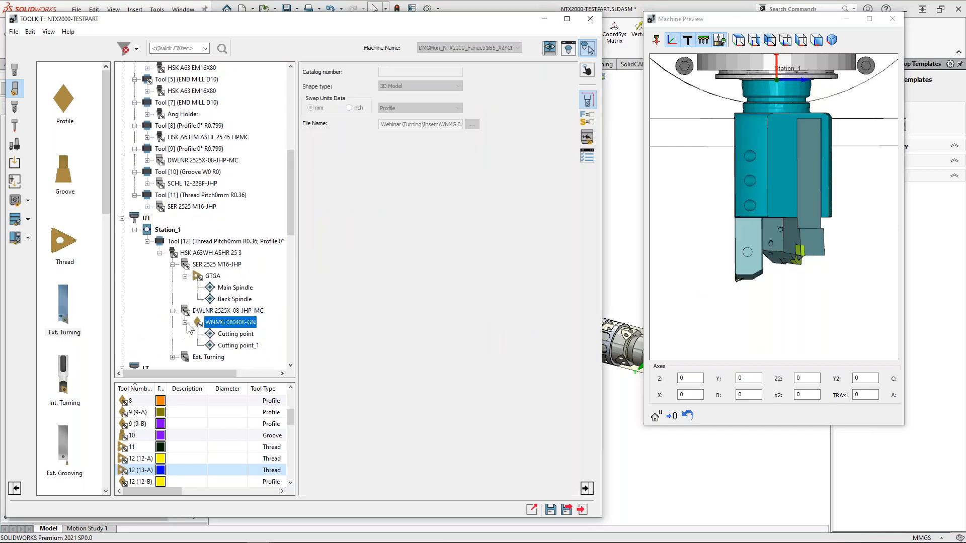
pyautogui.click(236, 334)
pyautogui.click(699, 273)
pyautogui.scroll(-2, 724, 266)
pyautogui.moveTo(751, 258); pyautogui.dragTo(828, 278, button='middle')
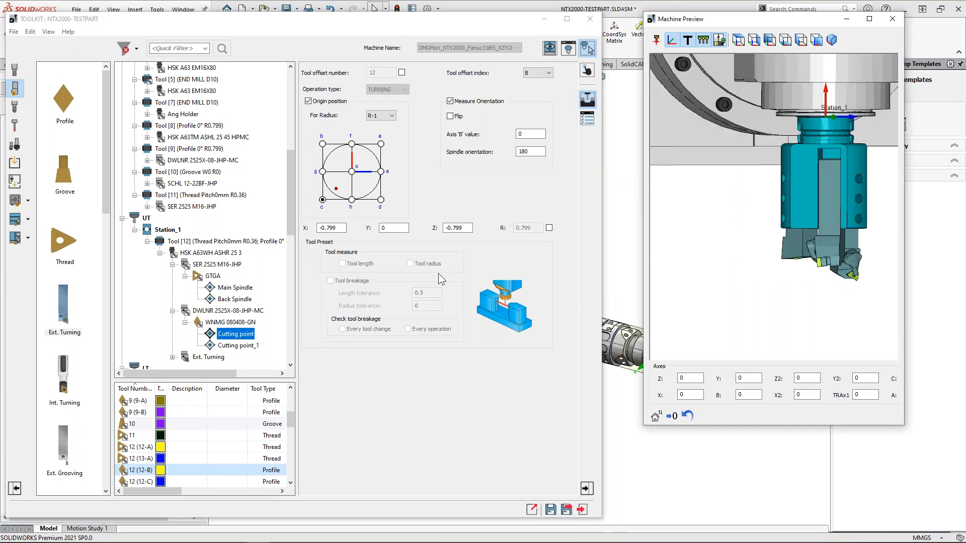
pyautogui.moveTo(536, 153); pyautogui.dragTo(514, 160)
pyautogui.write('60')
pyautogui.click(530, 138)
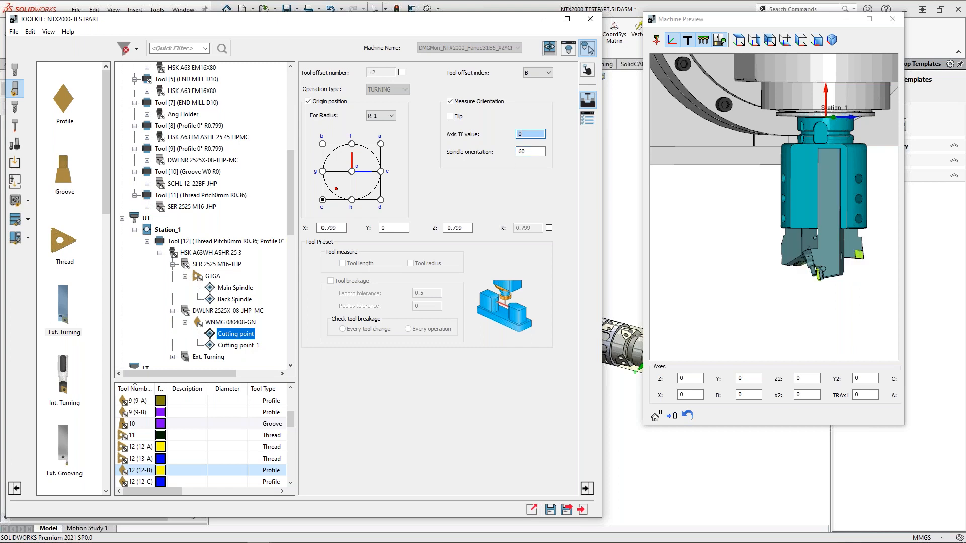
# - Try a spindle orientation of -60 for the WNMG 080408-GN insert's first cutting point
pyautogui.moveTo(766, 257); pyautogui.dragTo(783, 272, button='middle')
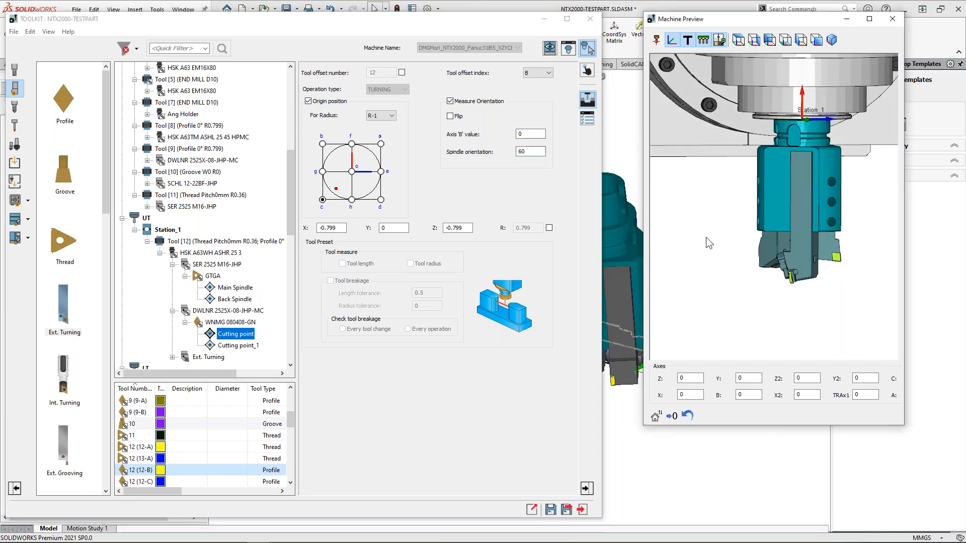
pyautogui.doubleClick(519, 152)
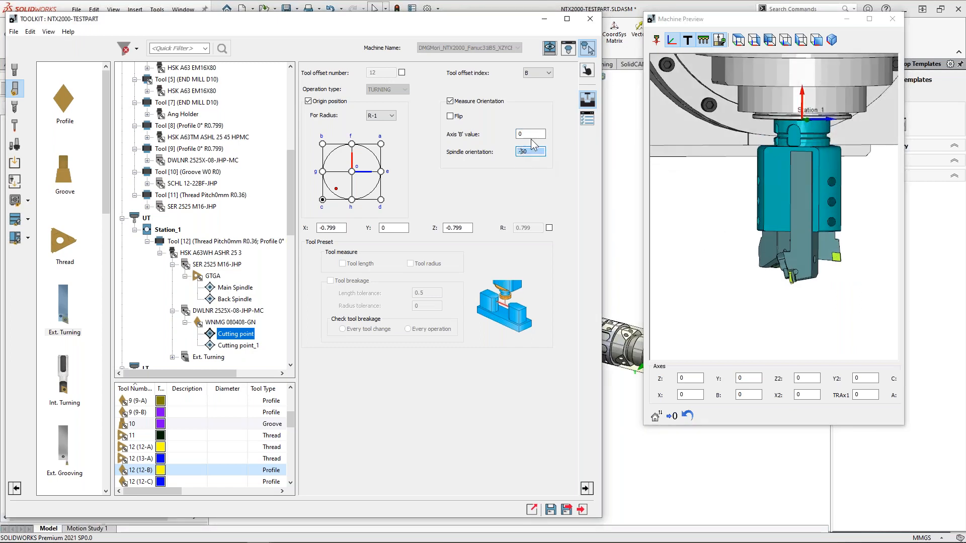
pyautogui.click(531, 138)
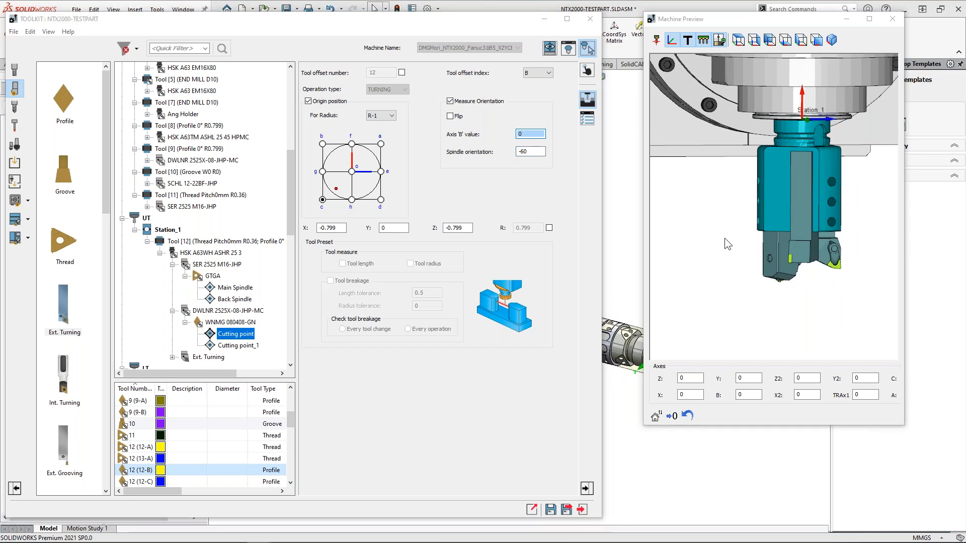
# - Set the spindle orientation of the WNMG 080408-GN insert's first cutting point to 120 and check it in the Machine Preview
pyautogui.scroll(1, 850, 234)
pyautogui.click(540, 153)
pyautogui.scroll(14, 540, 152)
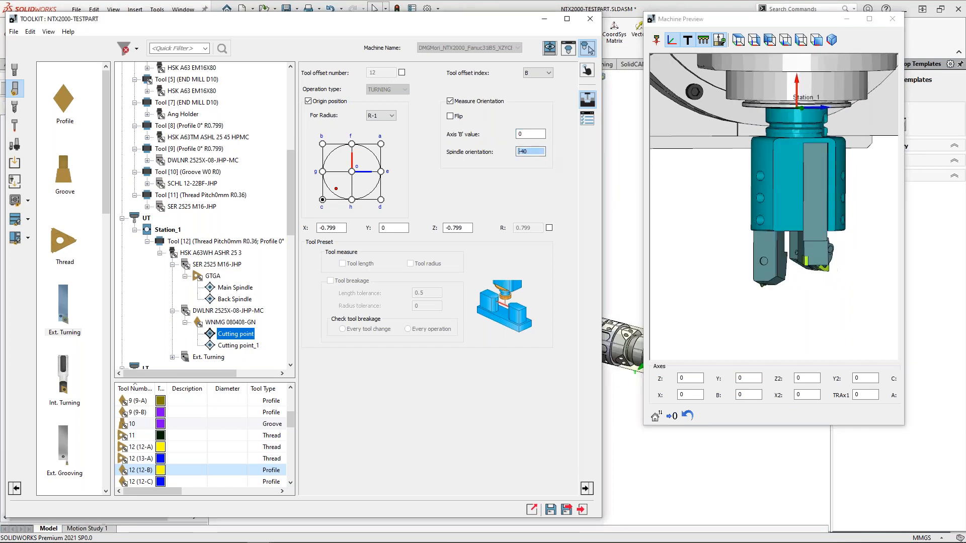
pyautogui.scroll(4, 540, 153)
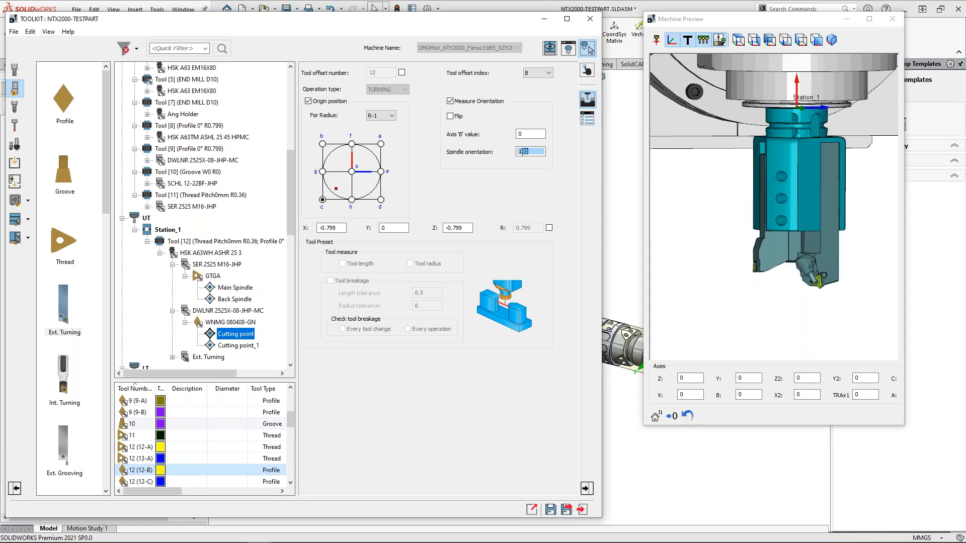
pyautogui.click(751, 257)
pyautogui.scroll(3, 747, 256)
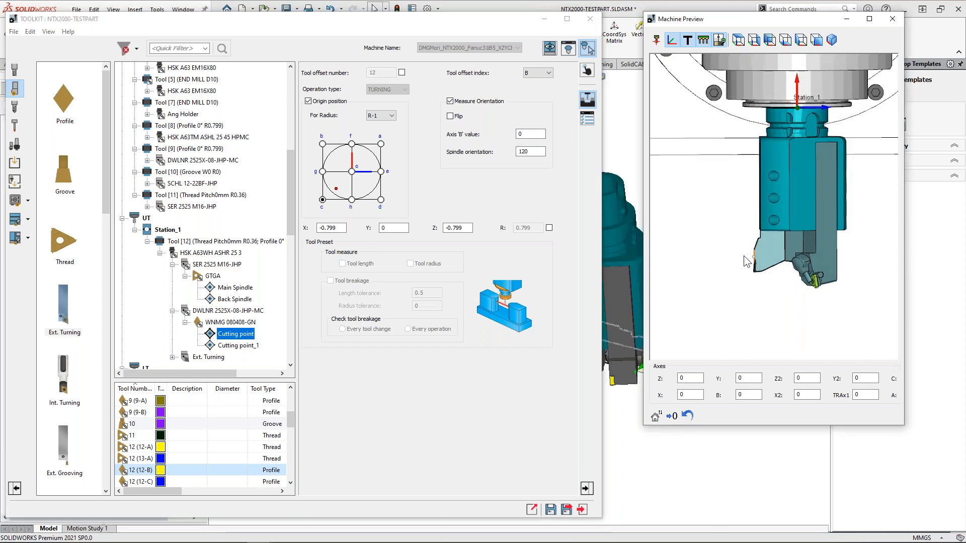
# - Enable Measure Orientation for the WNMG 080408-GN insert's Cutting point_1 and set its spindle orientation to -60
pyautogui.click(236, 346)
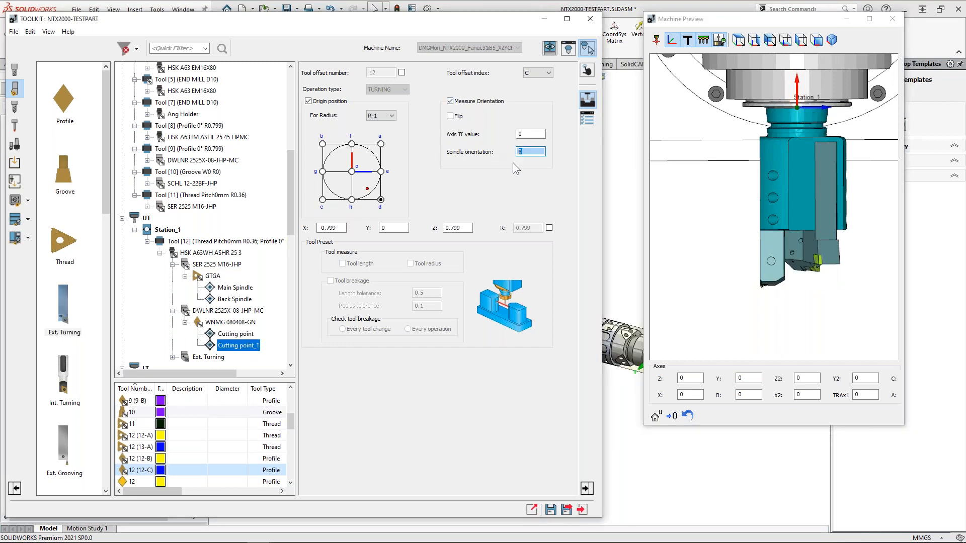
pyautogui.write('60')
pyautogui.press('Return')
pyautogui.click(825, 265)
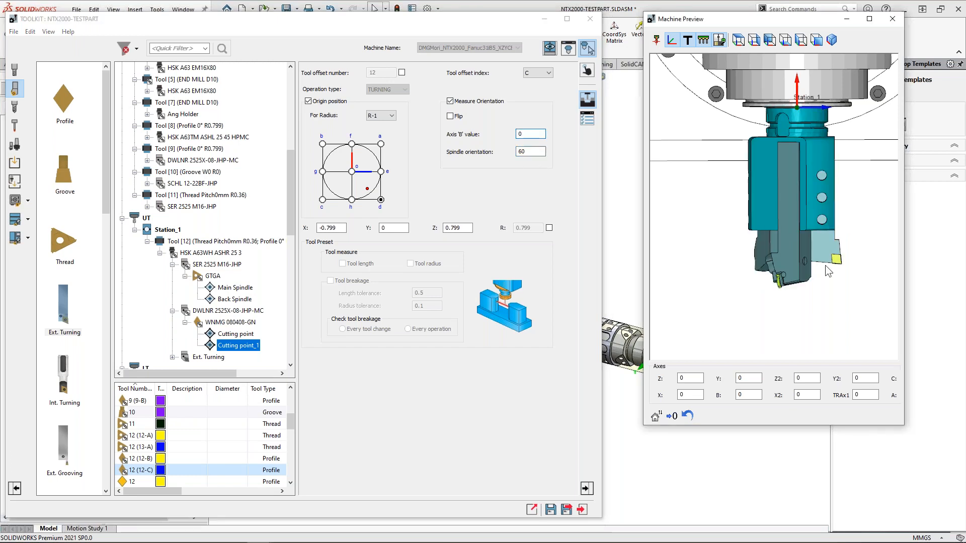
pyautogui.moveTo(531, 152); pyautogui.dragTo(506, 154)
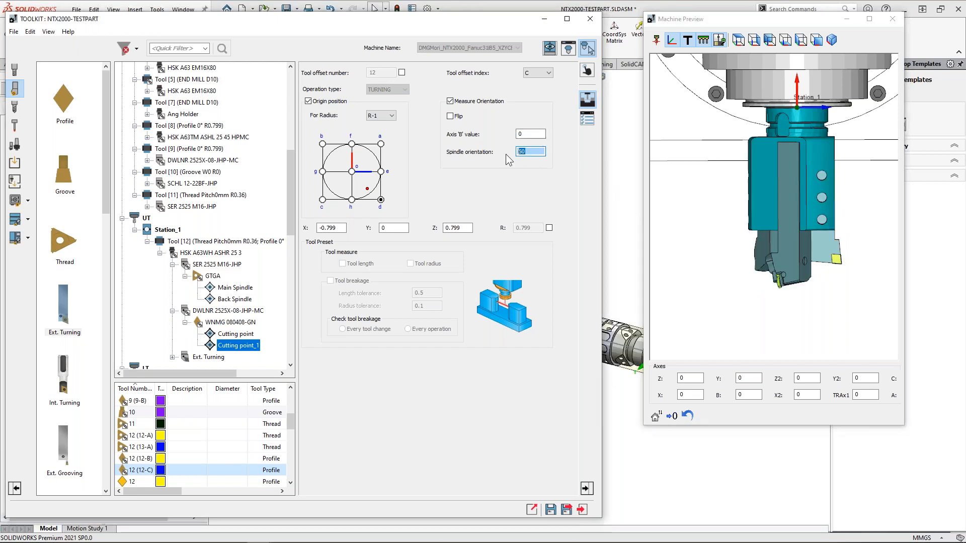
pyautogui.click(530, 135)
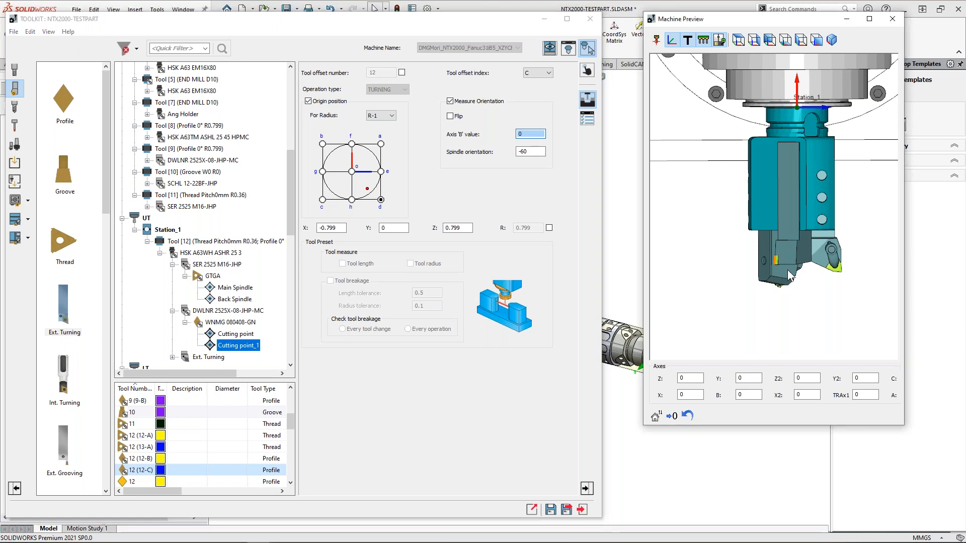
pyautogui.scroll(3, 850, 266)
# - Compare the spindle orientations of the WNMG 080408-GN insert's two cutting points in the Machine Preview
pyautogui.click(236, 334)
pyautogui.click(237, 346)
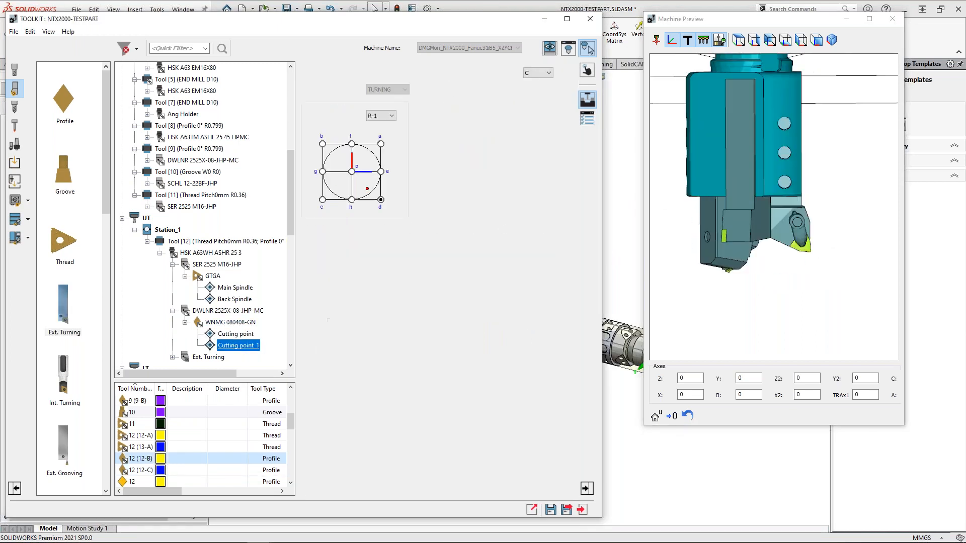
pyautogui.click(235, 334)
pyautogui.click(237, 345)
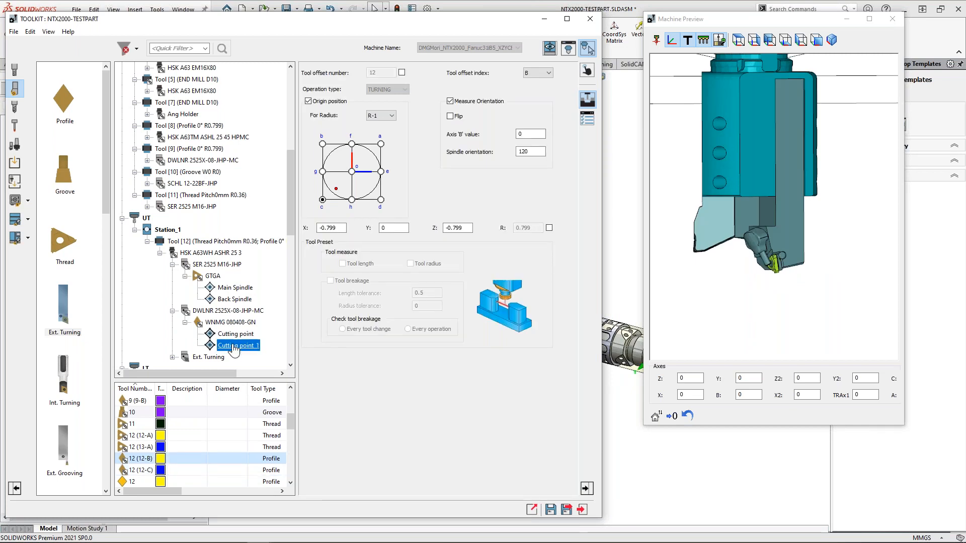
pyautogui.click(234, 333)
# - Enable Measure Orientation for the cutting point of the Profile insert on the Ext. Turning shank and advance its spindle orientation to 250
pyautogui.scroll(-2, 184, 297)
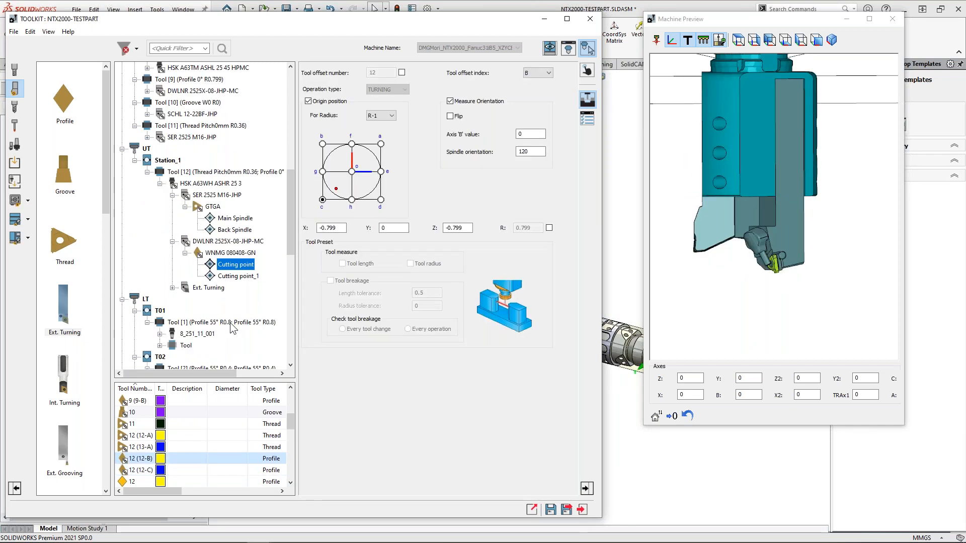
pyautogui.click(172, 288)
pyautogui.click(213, 299)
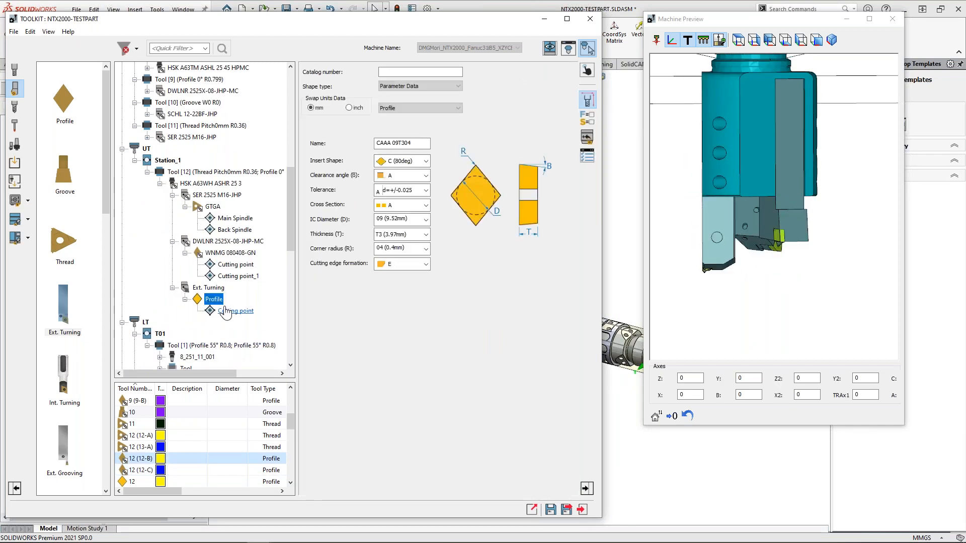
pyautogui.click(235, 311)
pyautogui.click(449, 100)
pyautogui.doubleClick(529, 151)
pyautogui.write('70')
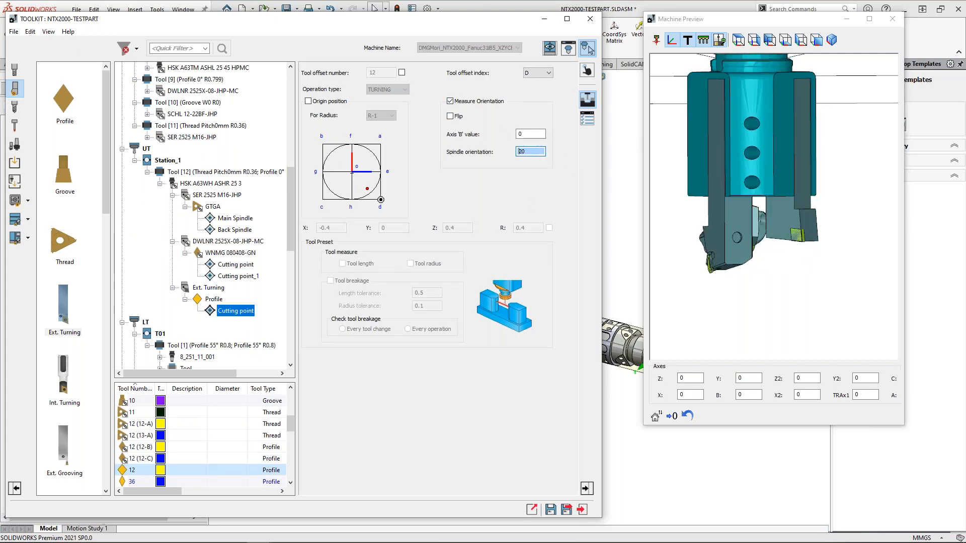
pyautogui.scroll(14, 531, 154)
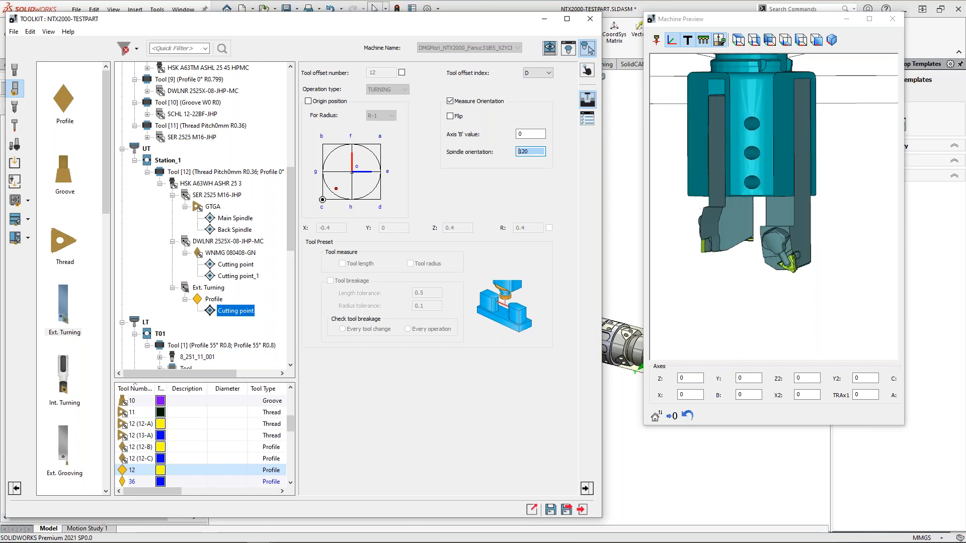
pyautogui.scroll(4, 534, 158)
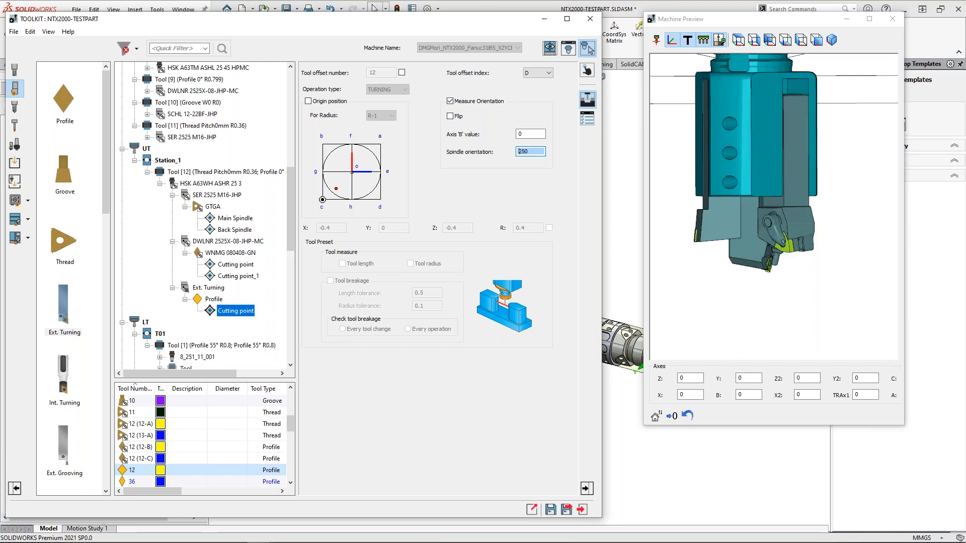
# - Set the spindle orientation of the Ext. Turning shank's cutting point to -120 and check it in the Machine Preview
pyautogui.click(528, 135)
pyautogui.click(637, 197)
pyautogui.click(533, 151)
pyautogui.moveTo(533, 151); pyautogui.dragTo(523, 153)
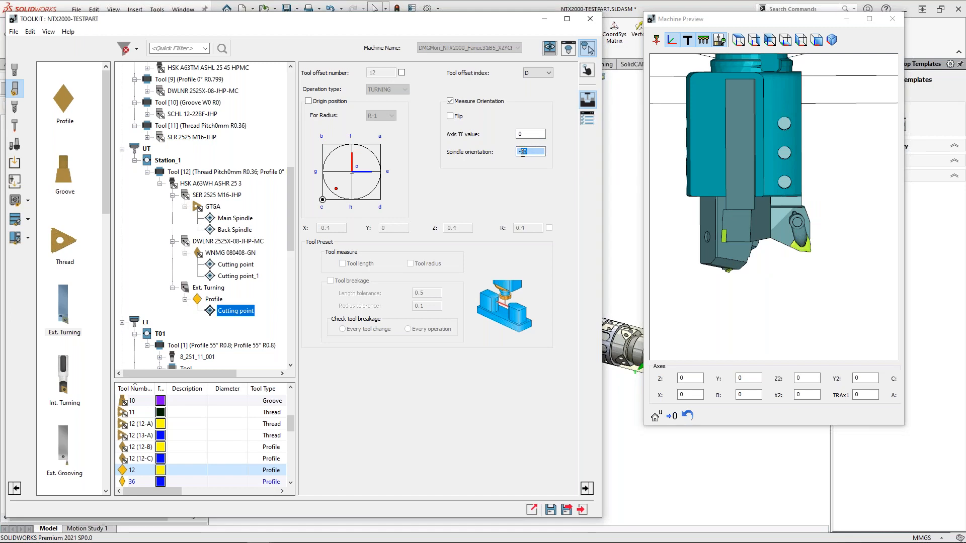
pyautogui.click(528, 135)
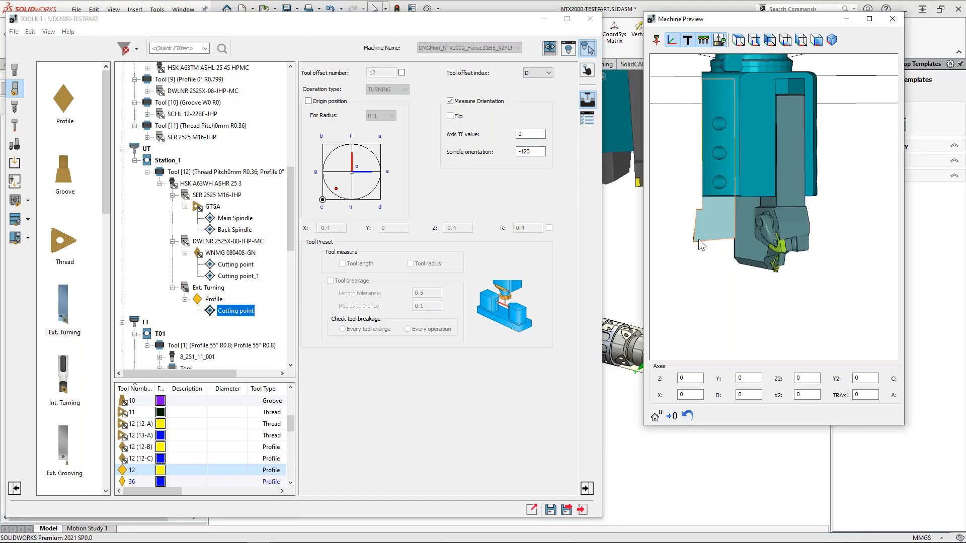
# - Change the Insert Shape of the Profile insert on the Ext. Turning shank to D (55deg)
pyautogui.click(214, 299)
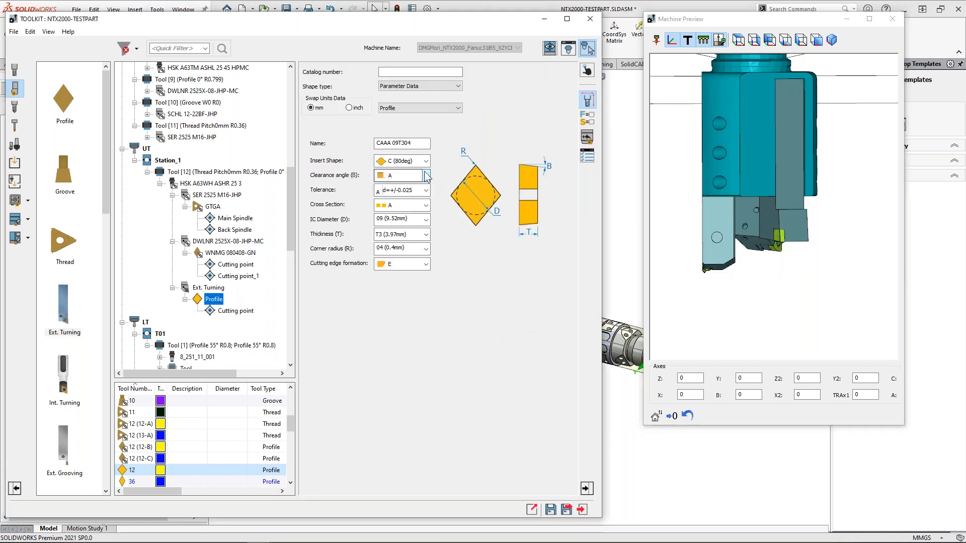
pyautogui.click(425, 161)
pyautogui.click(432, 215)
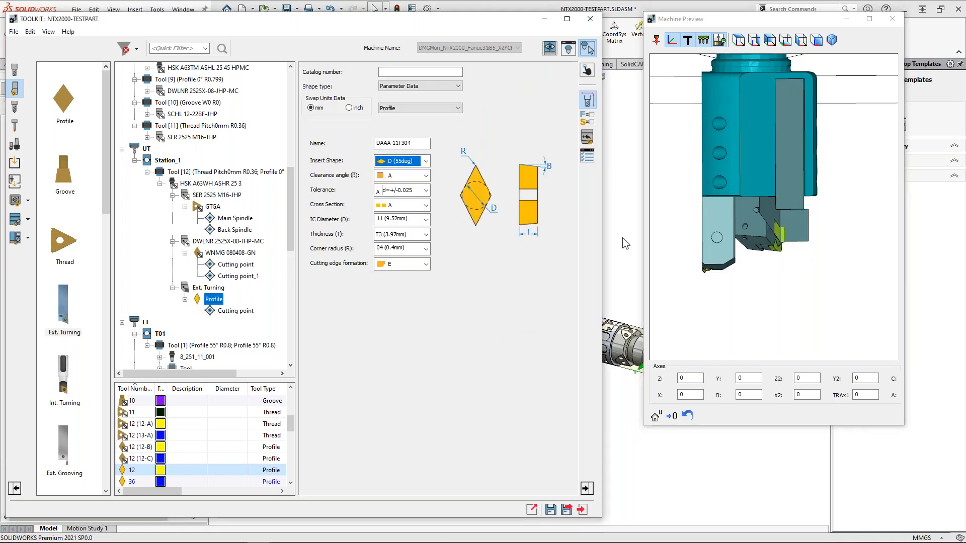
# - Check the cutting point of the Ext. Turning profile insert in the machine preview, then save and close the tool kit
pyautogui.click(229, 310)
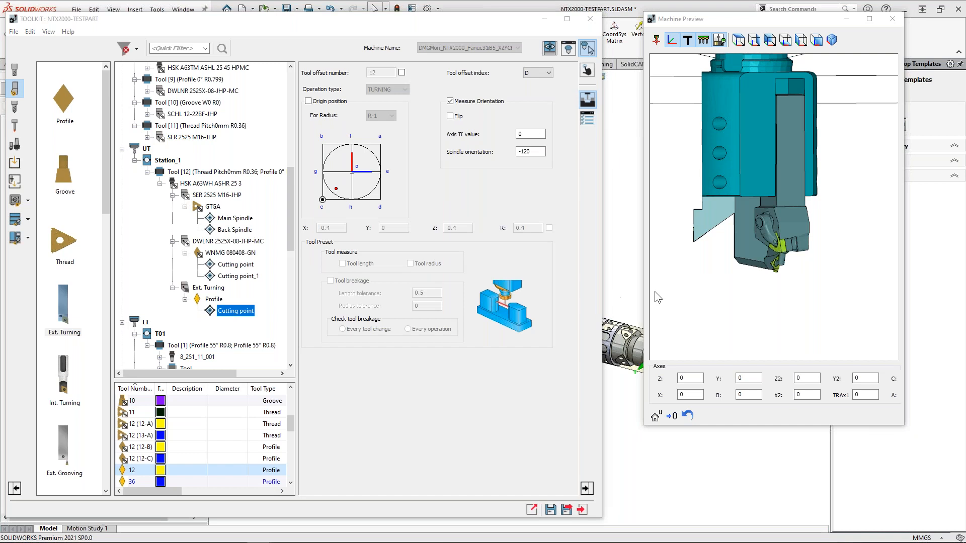
pyautogui.moveTo(700, 239); pyautogui.dragTo(718, 234, button='middle')
pyautogui.scroll(1, 719, 234)
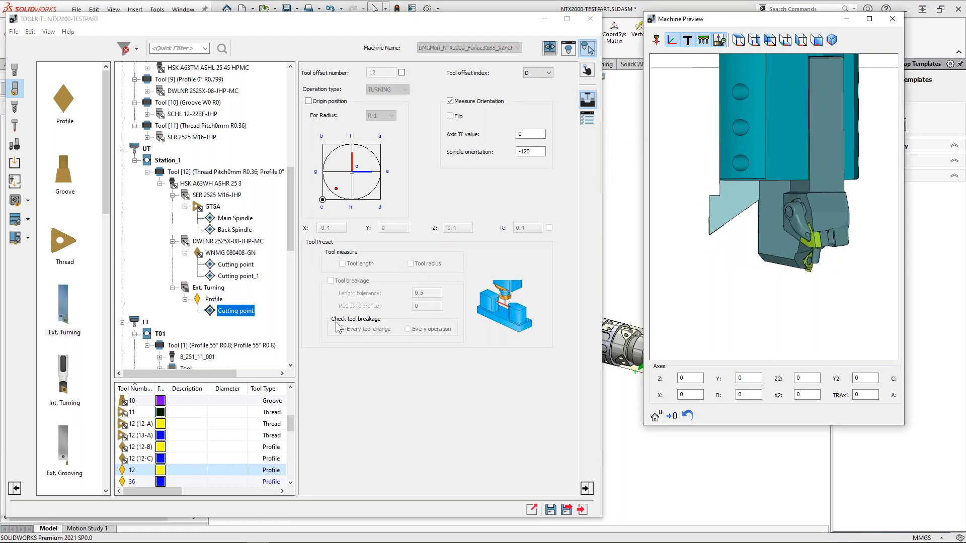
pyautogui.click(171, 242)
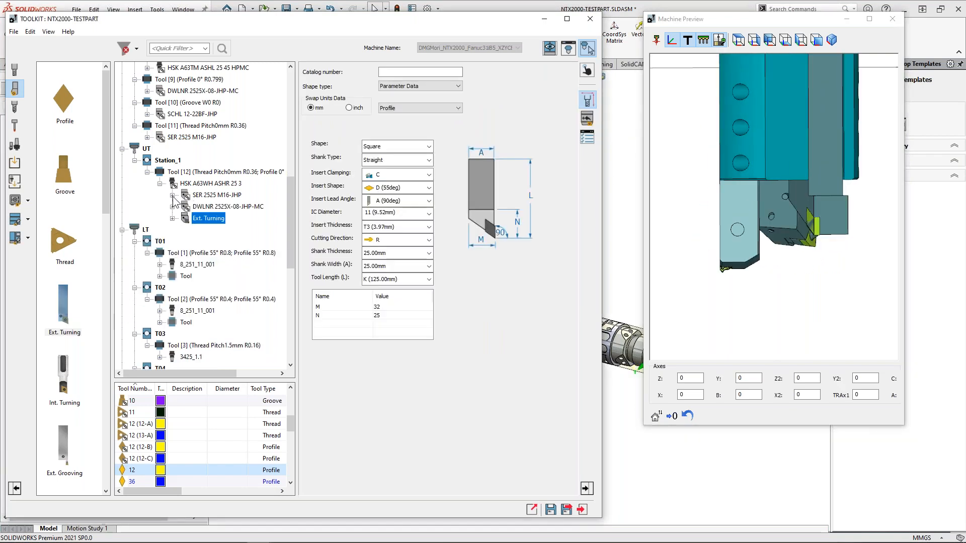
pyautogui.click(565, 508)
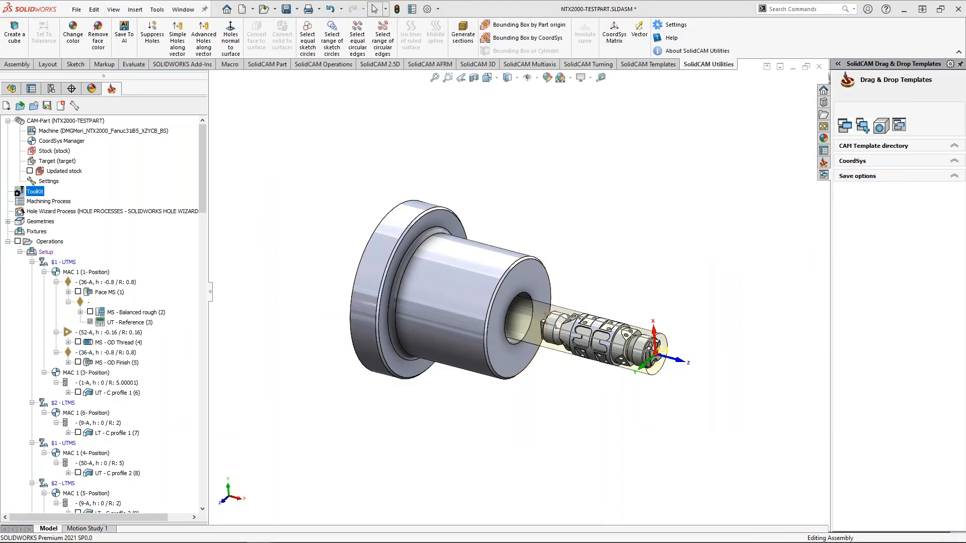
# - Open the Face MS operation for editing and start choosing a different tool for it
pyautogui.doubleClick(96, 293)
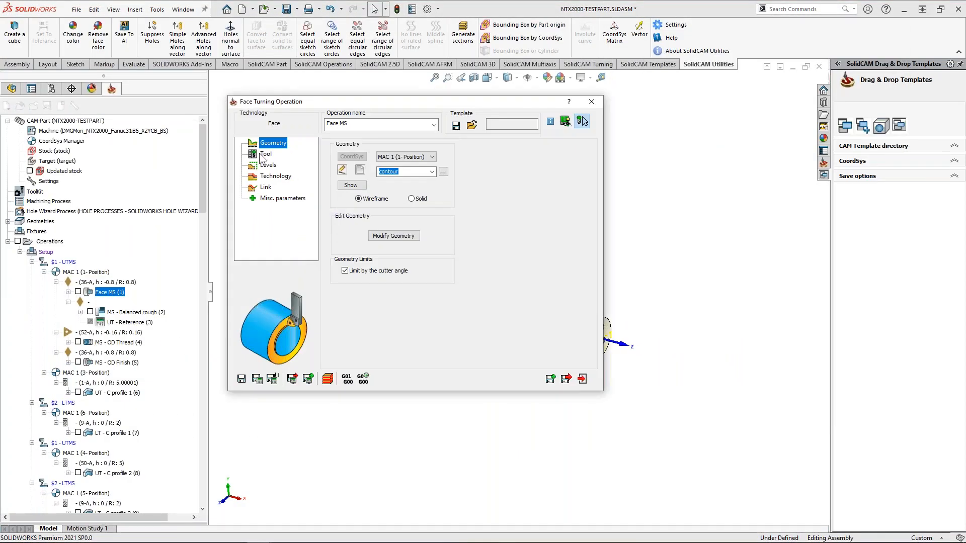
pyautogui.click(267, 155)
pyautogui.click(391, 311)
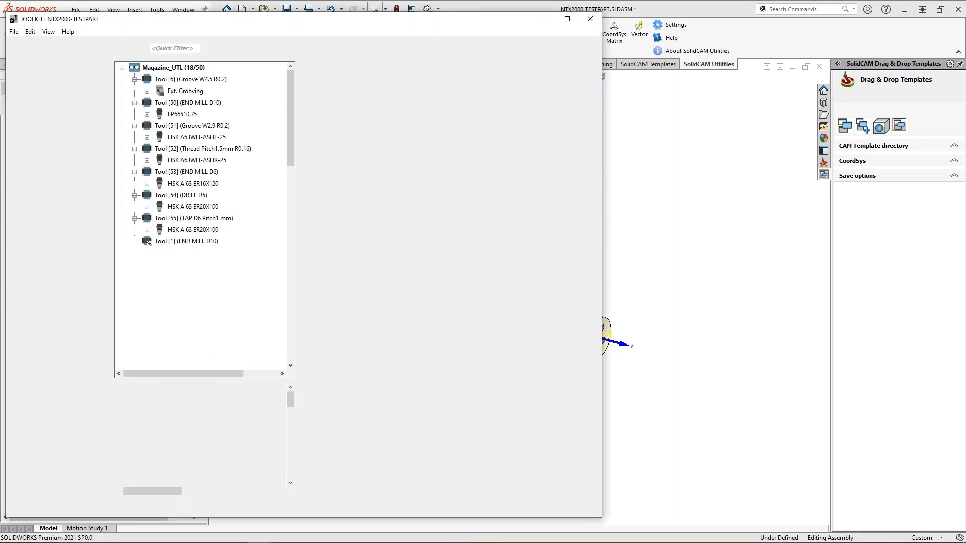
# - Expand the holder of Tool [12] and preview its SER 2525 M16-JHP shank, opening the machine preview as well
pyautogui.click(146, 287)
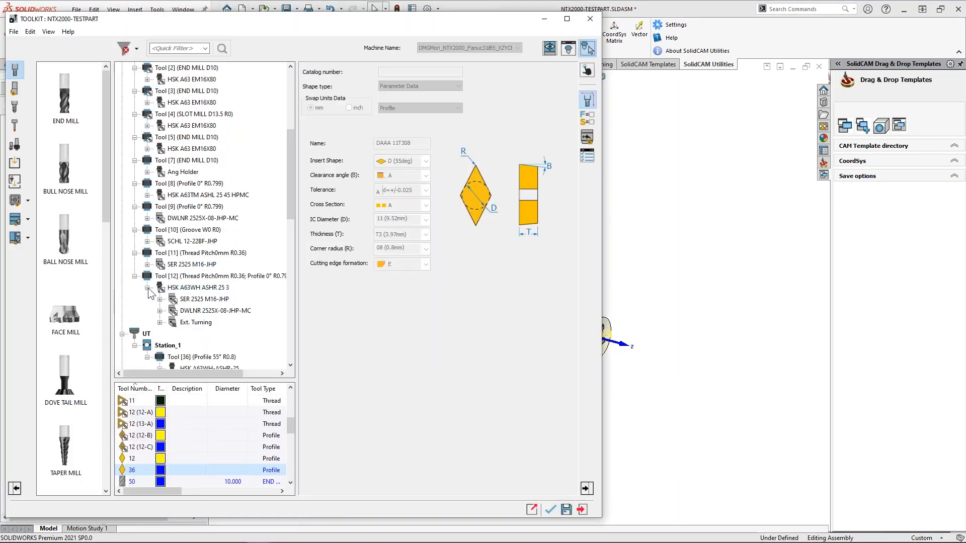
pyautogui.click(204, 299)
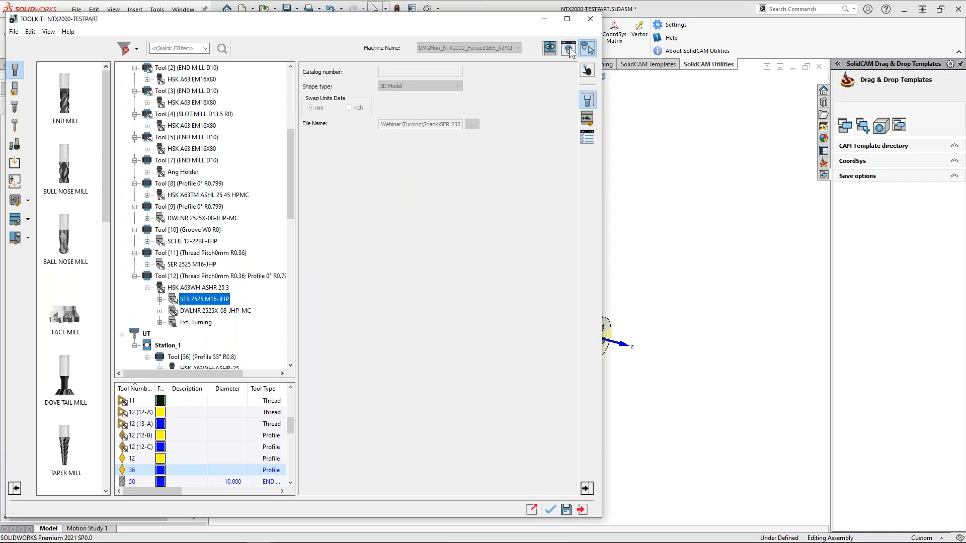
pyautogui.click(550, 48)
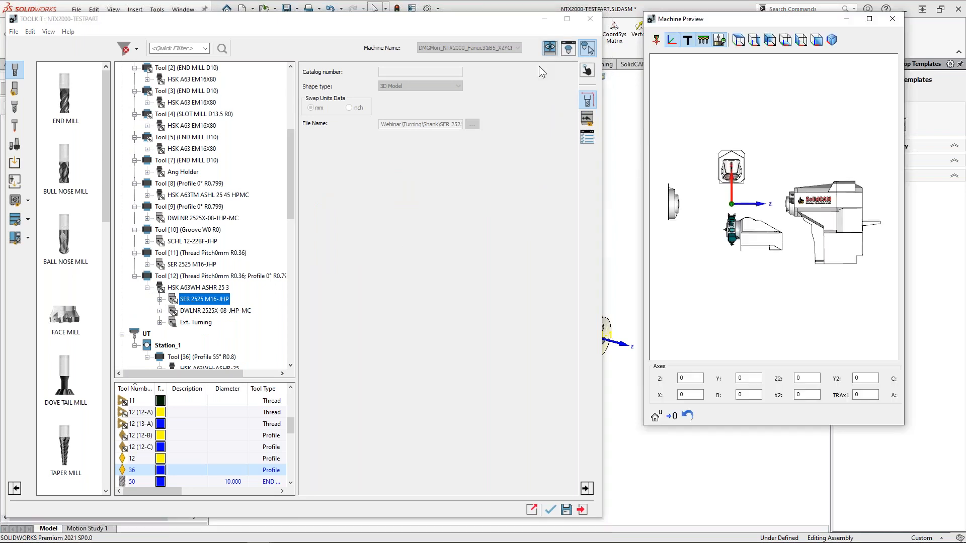
pyautogui.click(568, 48)
pyautogui.scroll(3, 526, 441)
pyautogui.moveTo(526, 440); pyautogui.dragTo(515, 410, button='middle')
pyautogui.click(908, 6)
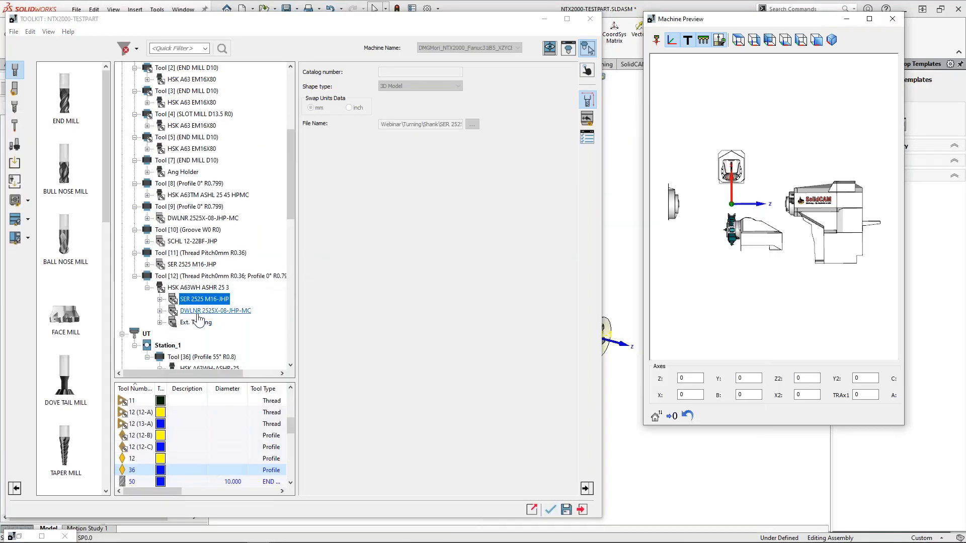
# - Examine the DWLNR 2525X-08-JHP-MC shank of Tool [12] and the shank, GTGA insert and cutting point of Tool [11]
pyautogui.click(206, 311)
pyautogui.click(160, 310)
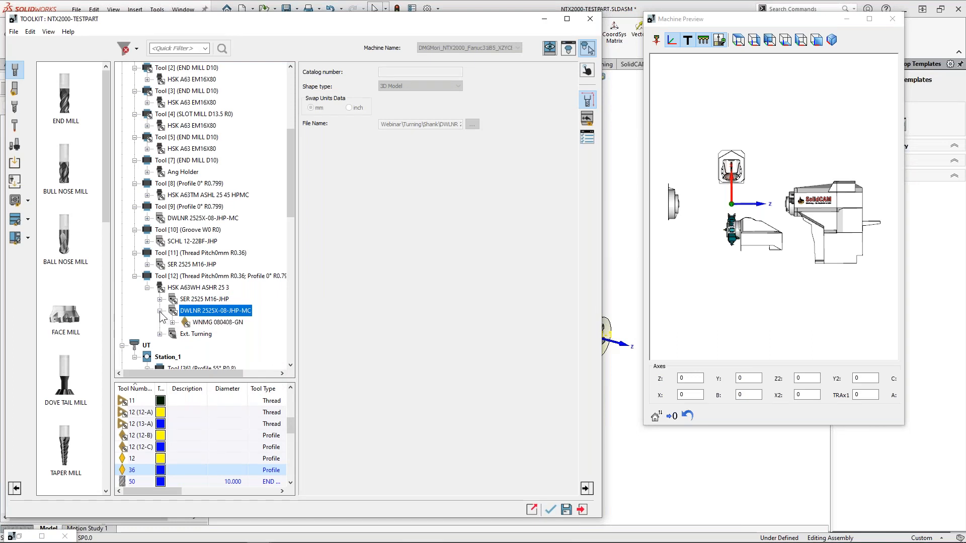
pyautogui.click(160, 311)
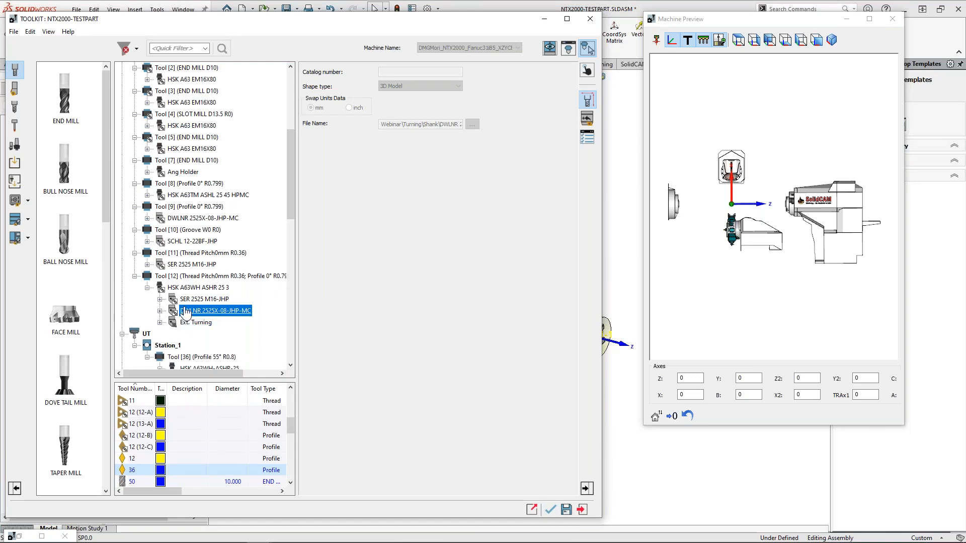
pyautogui.click(189, 264)
pyautogui.click(147, 265)
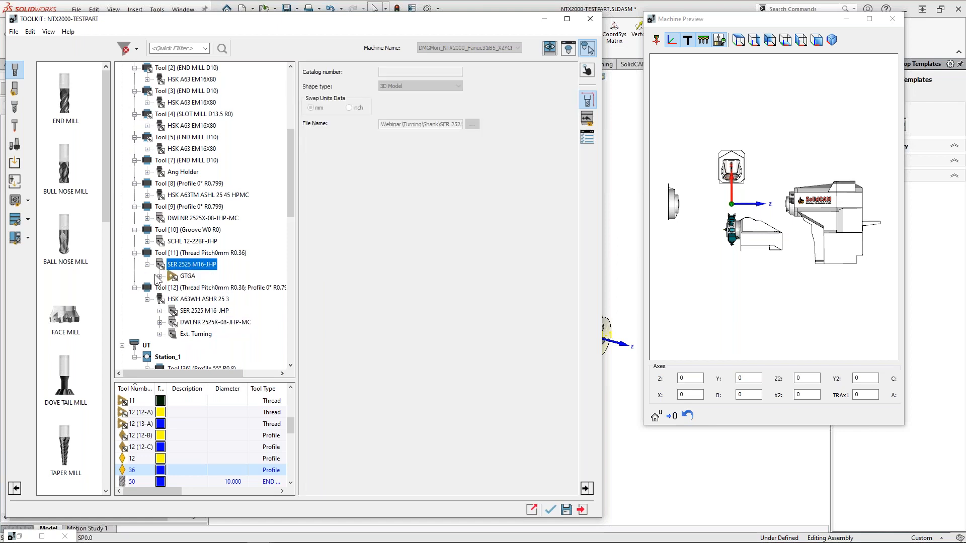
pyautogui.click(159, 277)
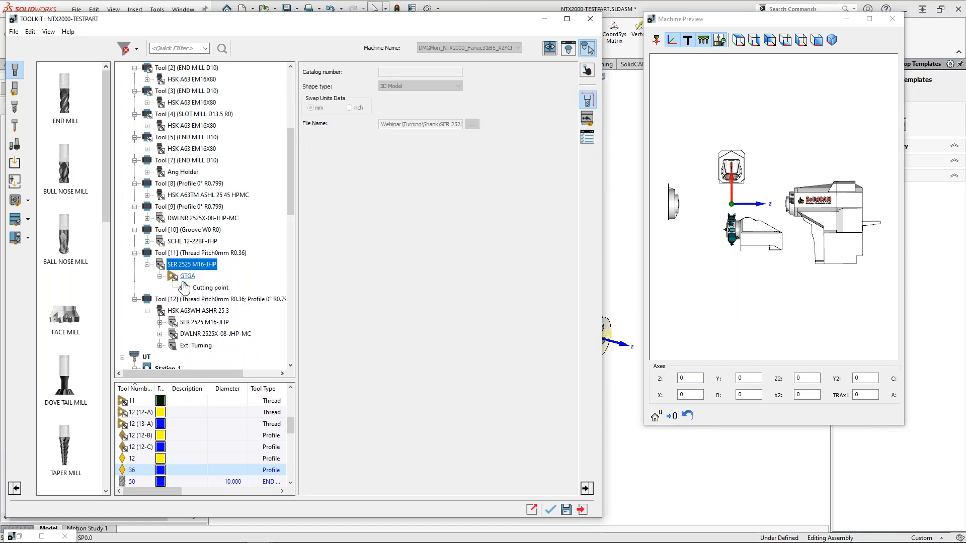
pyautogui.click(173, 254)
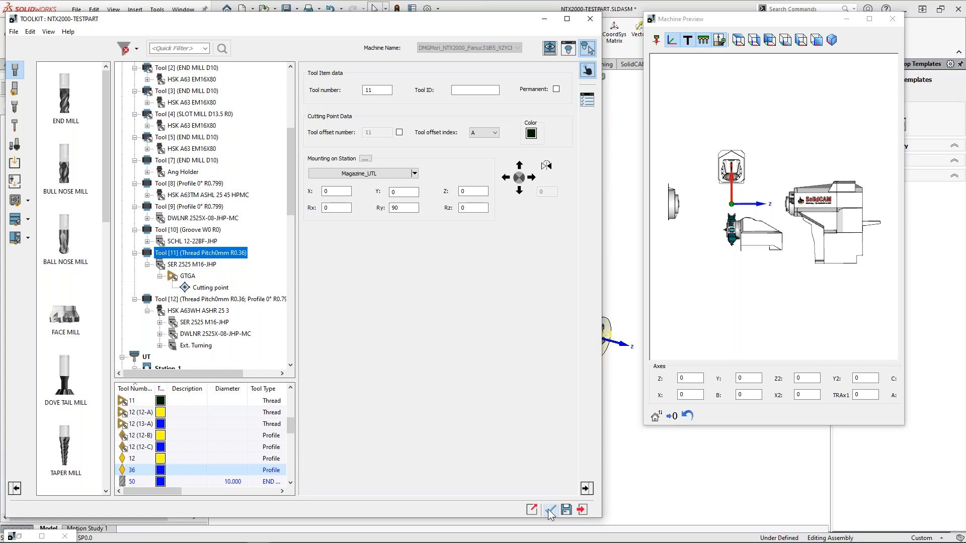
pyautogui.click(190, 266)
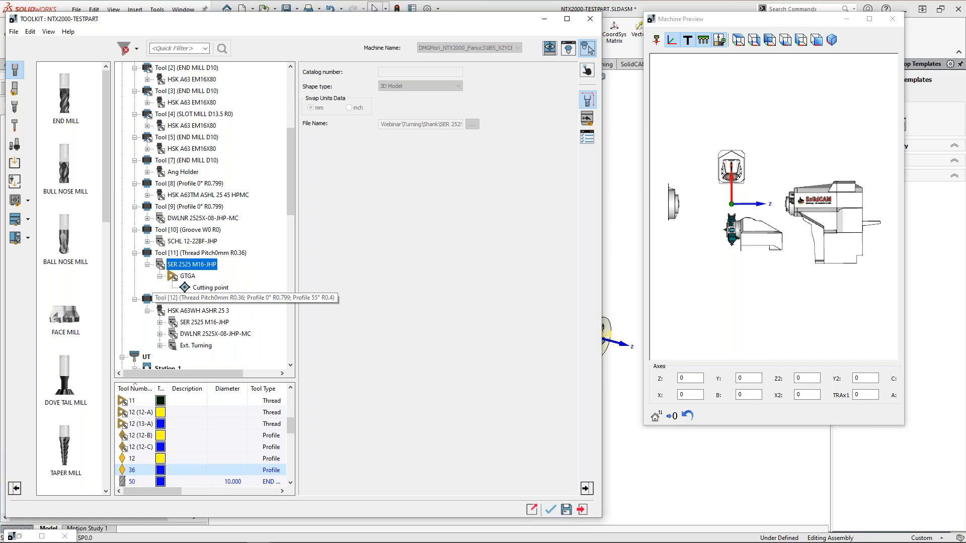
pyautogui.click(210, 288)
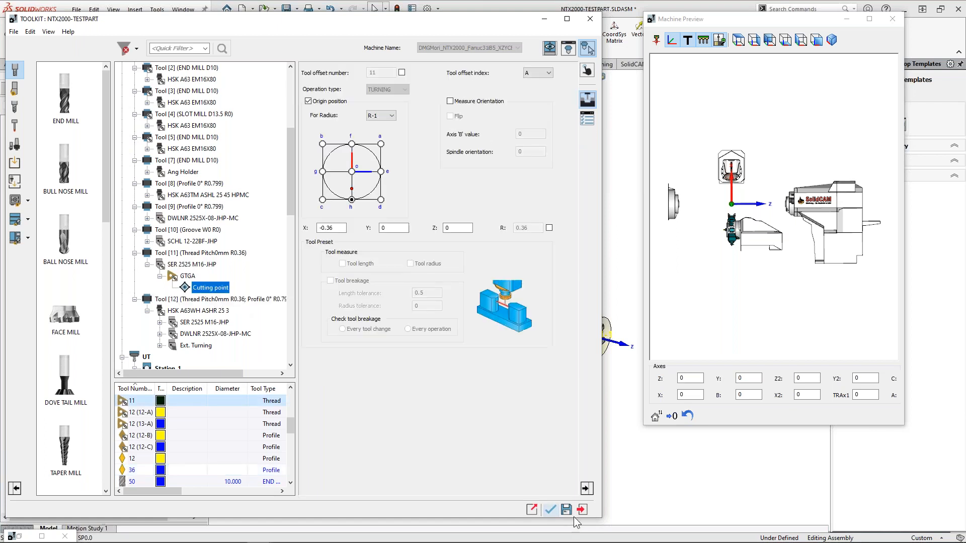
# - Try to assign Tool [12] as a whole to the face turning operation without choosing a cutting point
pyautogui.click(182, 300)
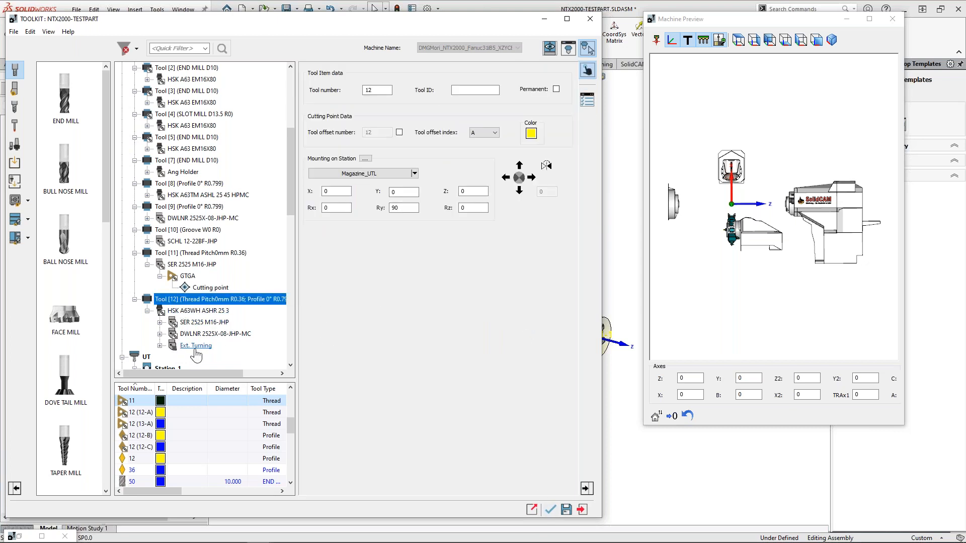
pyautogui.click(550, 510)
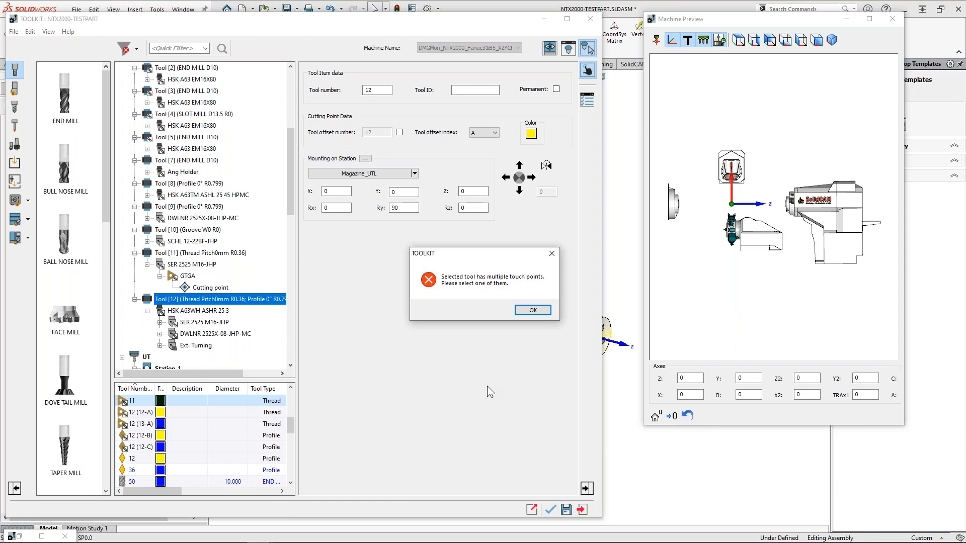
pyautogui.click(531, 311)
# - Assign the first cutting point of the WNMG 080408-GN insert on Tool [12], offset 12-B, to Face MS and calculate the operation
pyautogui.click(160, 322)
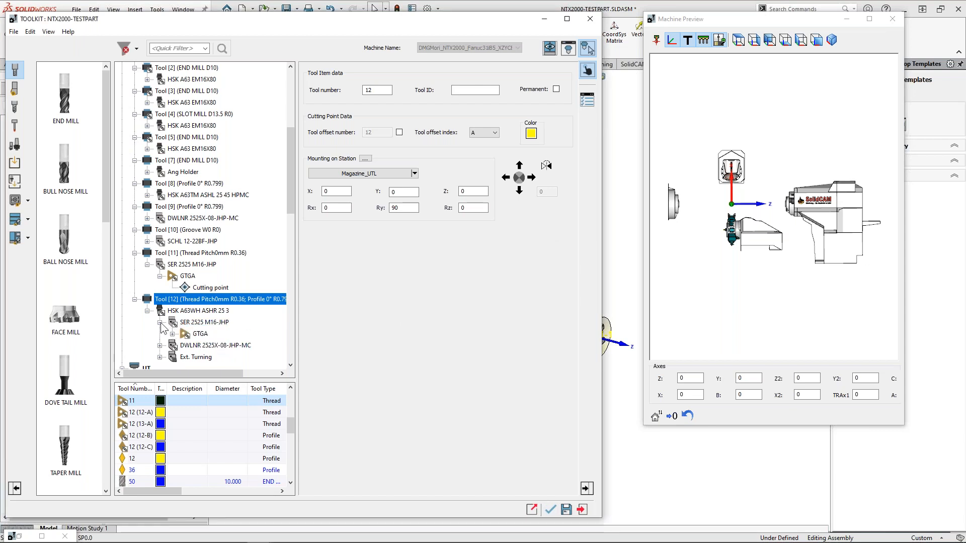
pyautogui.click(172, 334)
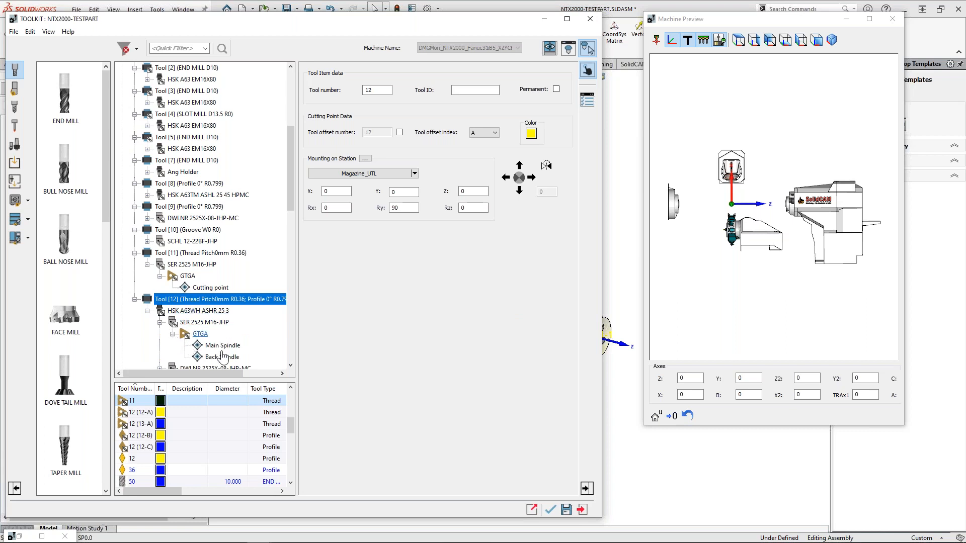
pyautogui.scroll(-1, 211, 332)
pyautogui.click(160, 334)
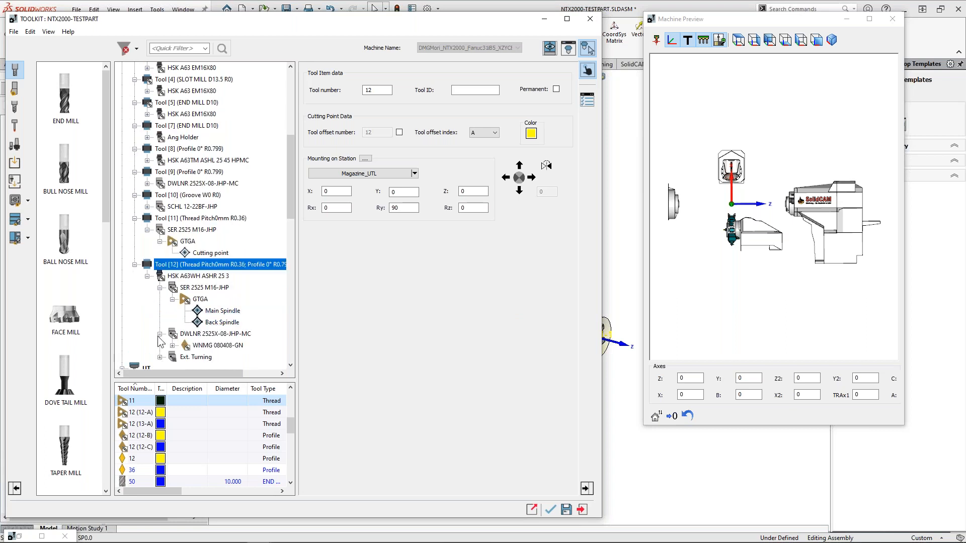
pyautogui.click(173, 345)
pyautogui.click(223, 345)
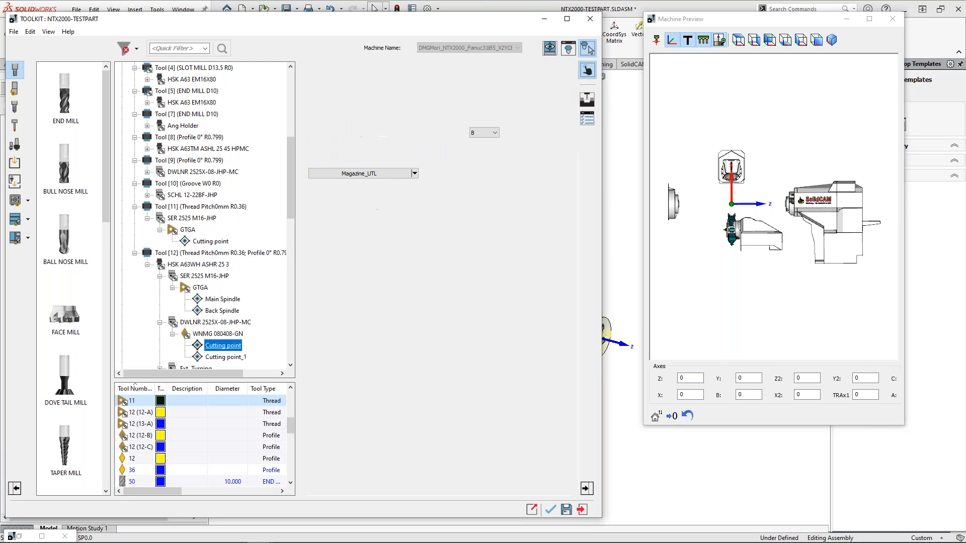
pyautogui.scroll(4, 669, 162)
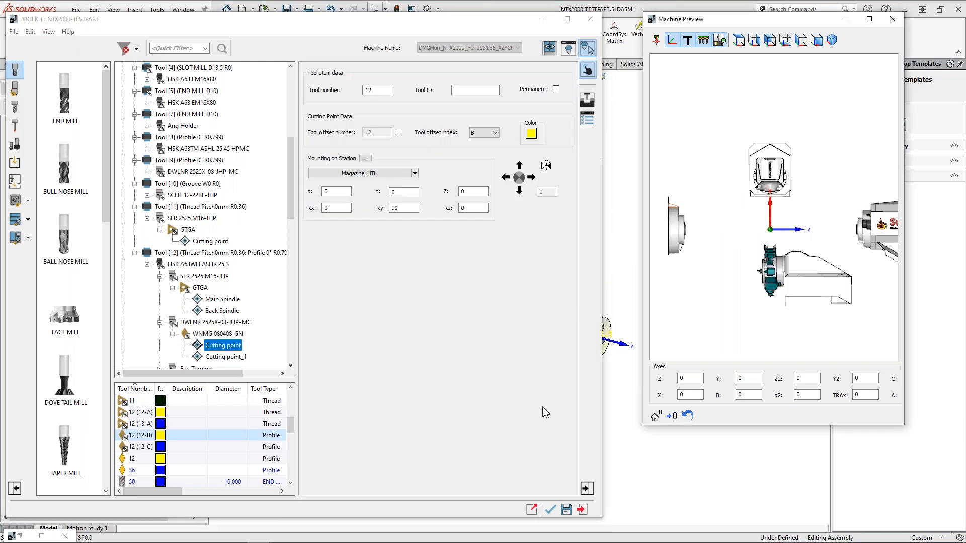
pyautogui.click(566, 509)
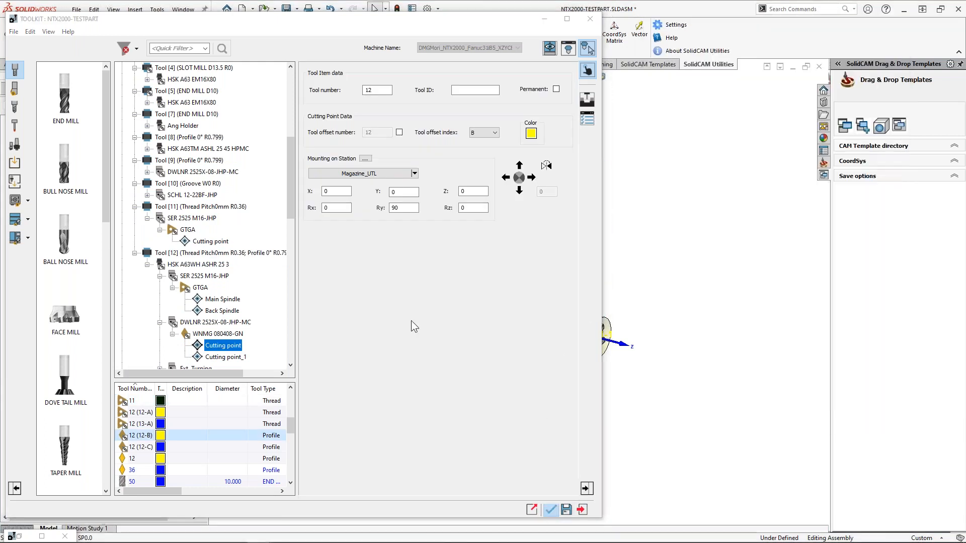
pyautogui.scroll(5, 291, 346)
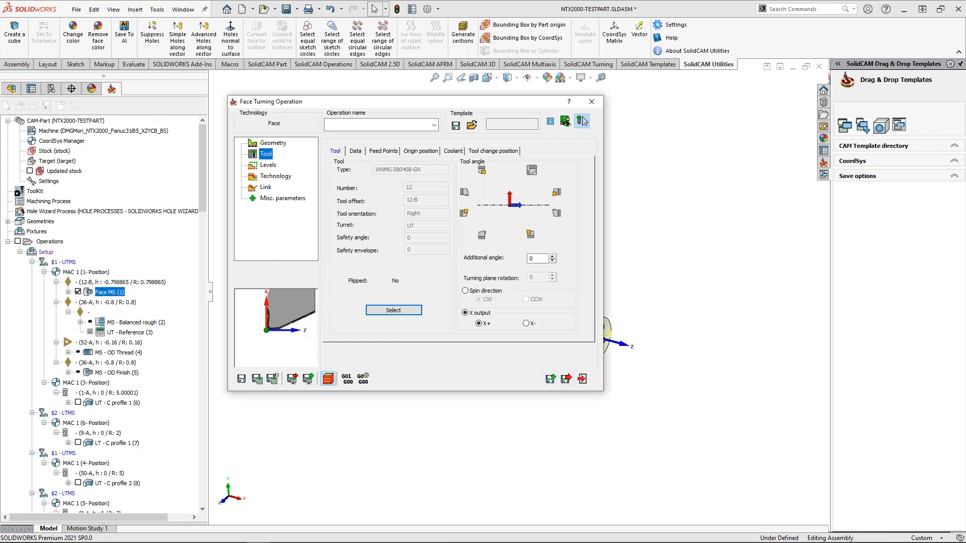
# - Simulate Face MS with solid verification, inspect the multi-insert holder around the stock from several sides, and exit the simulation
pyautogui.click(582, 121)
pyautogui.click(118, 452)
pyautogui.moveTo(448, 399); pyautogui.dragTo(366, 344, button='middle')
pyautogui.click(117, 452)
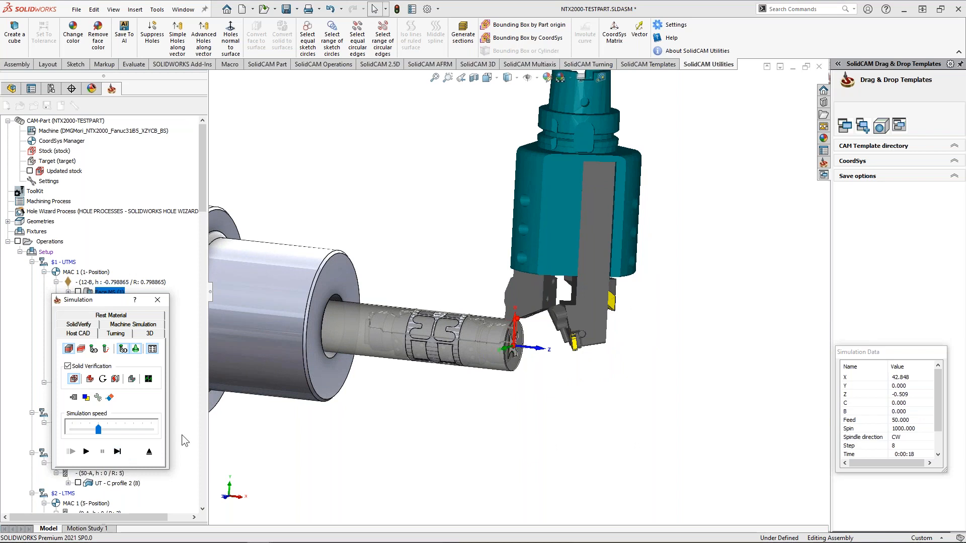
pyautogui.moveTo(537, 389); pyautogui.dragTo(598, 289, button='middle')
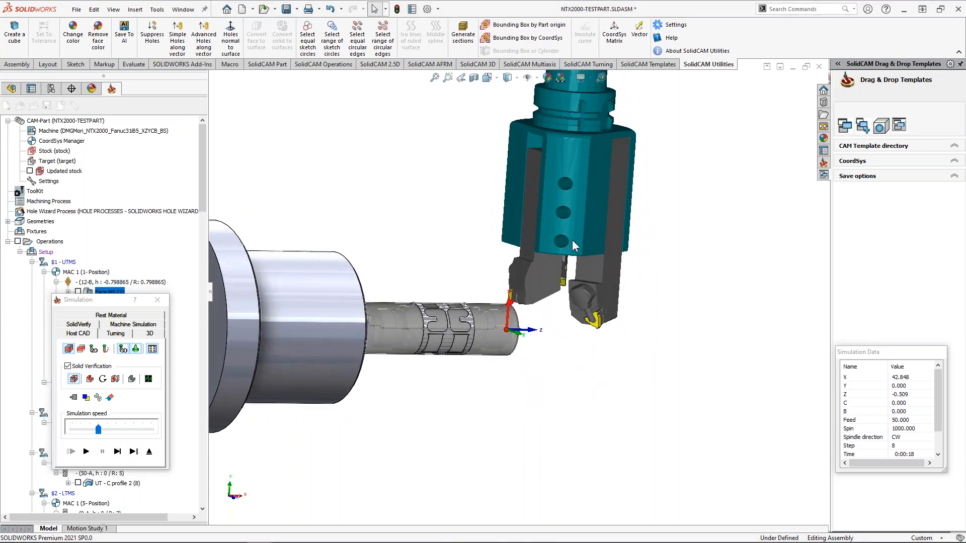
pyautogui.scroll(-4, 584, 302)
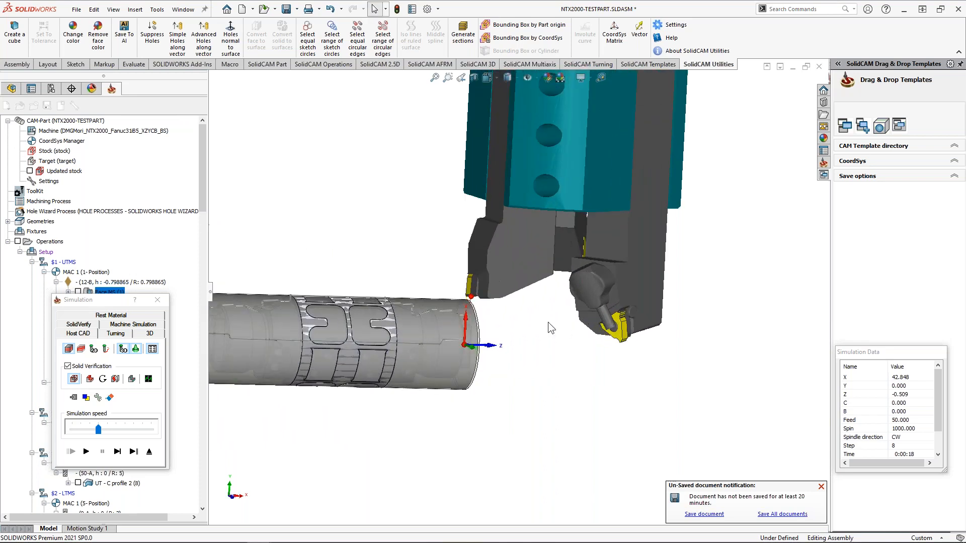
pyautogui.scroll(-4, 548, 322)
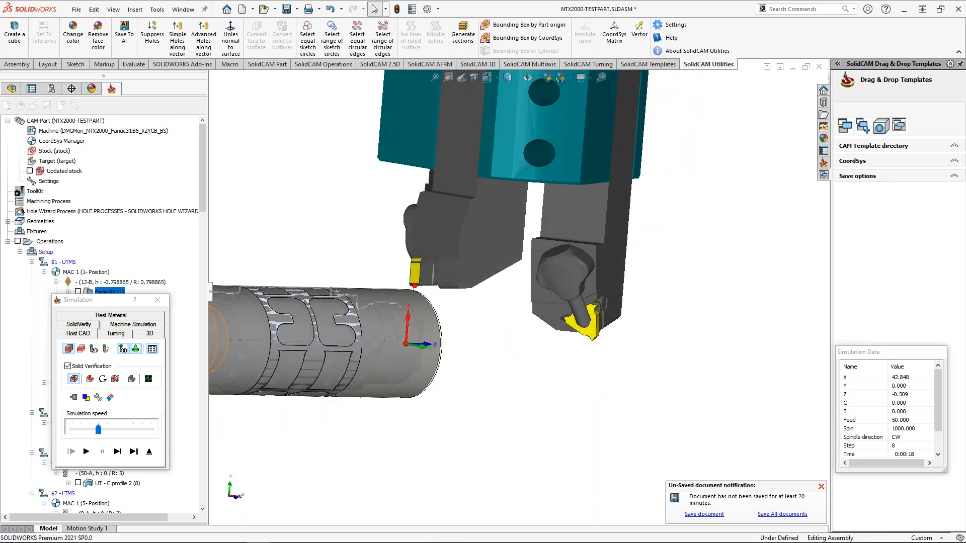
pyautogui.moveTo(446, 360); pyautogui.dragTo(226, 415, button='middle')
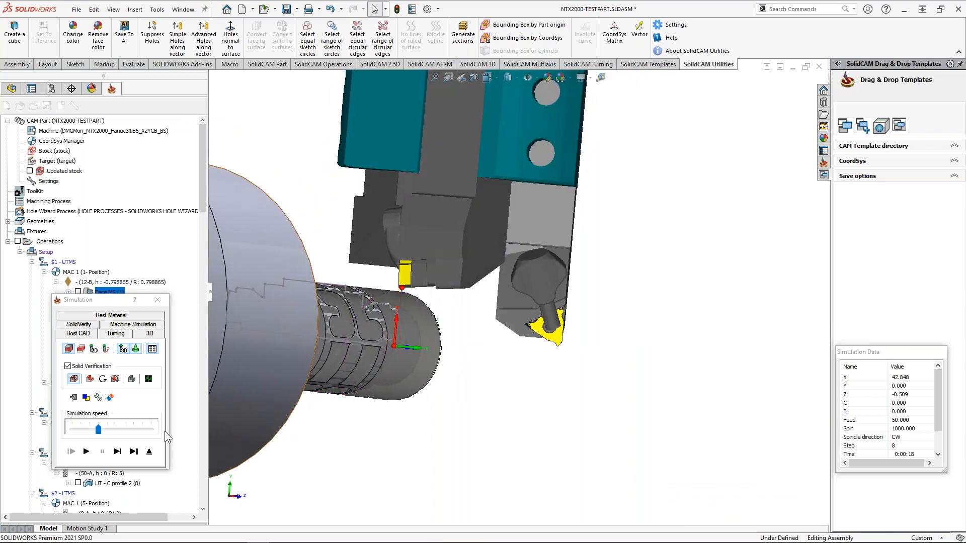
pyautogui.click(149, 451)
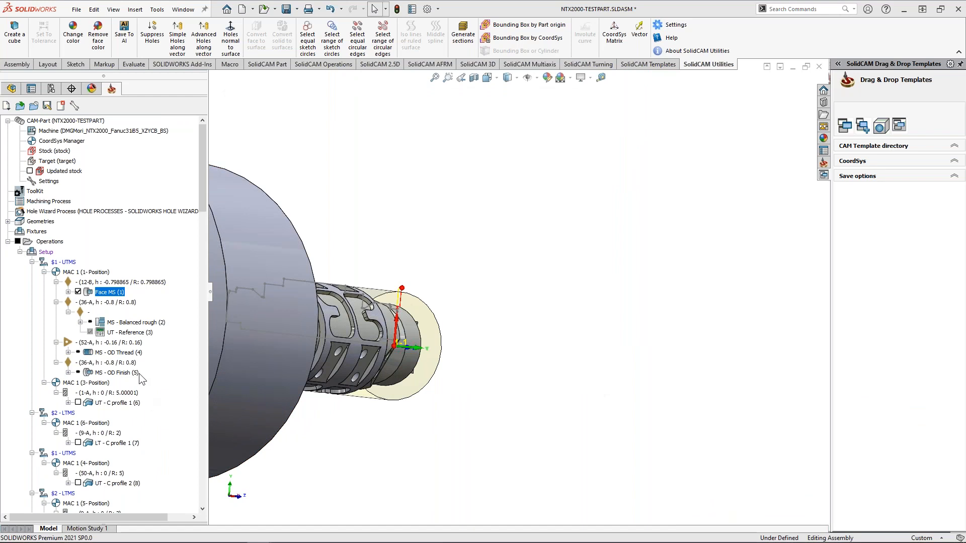
# - Calculate MS - Balanced rough, UT - Reference, MS - OD Thread and MS - OD Finish together, then hide the toolpaths of all operations
pyautogui.click(131, 322)
pyautogui.keyDown('ctrl'); pyautogui.click(128, 332); pyautogui.keyUp('ctrl')
pyautogui.keyDown('ctrl'); pyautogui.click(118, 352); pyautogui.keyUp('ctrl')
pyautogui.keyDown('ctrl'); pyautogui.click(116, 372); pyautogui.keyUp('ctrl')
pyautogui.rightClick(116, 373)
pyautogui.click(141, 223)
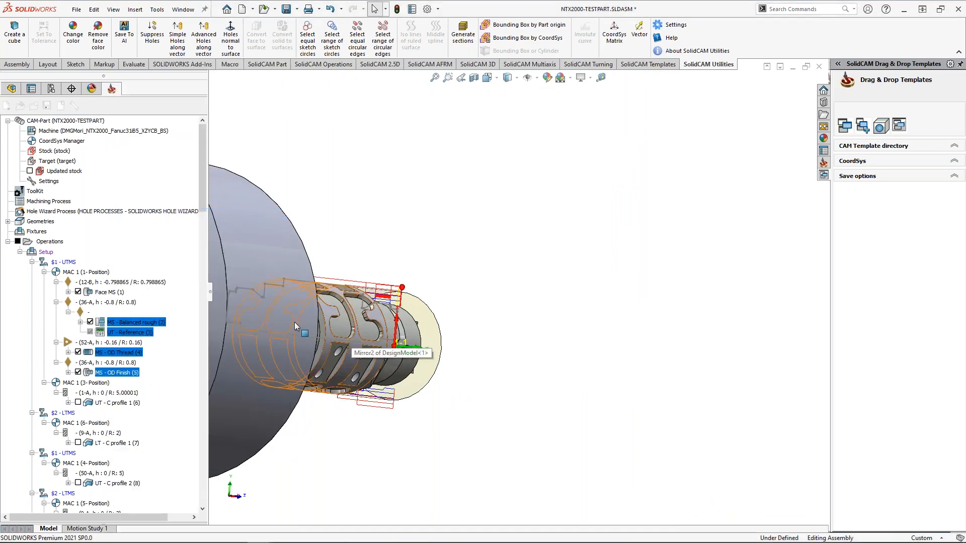
pyautogui.click(17, 242)
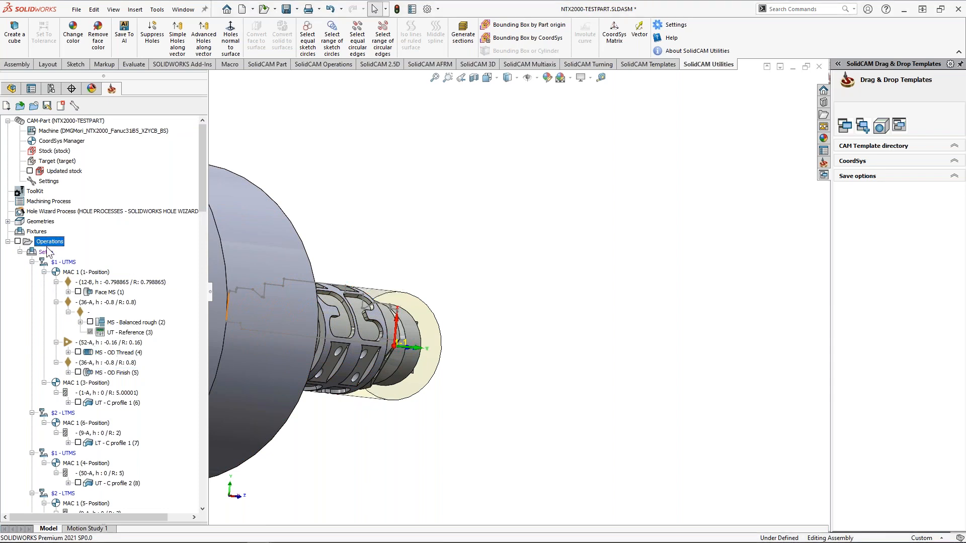
pyautogui.moveTo(508, 336); pyautogui.dragTo(472, 362, button='middle')
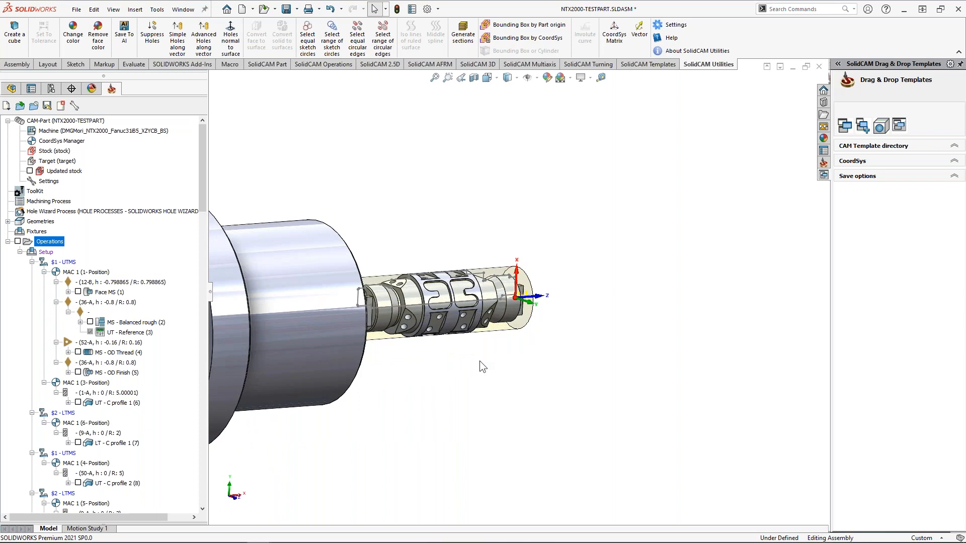
# - Import the SCHL 12-22BF-JHP holder STEP model from the Tools used folder of Turning tools and holders
pyautogui.click(76, 10)
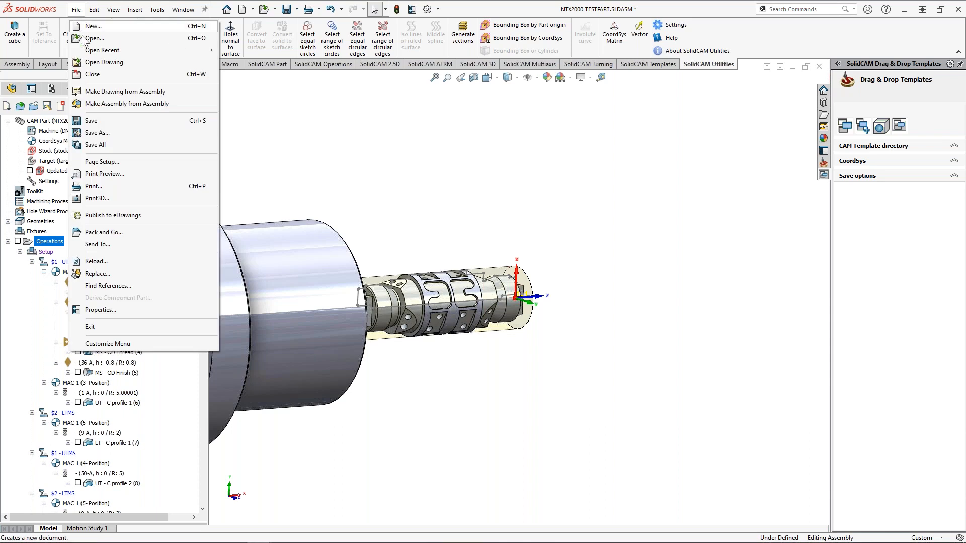
pyautogui.click(86, 38)
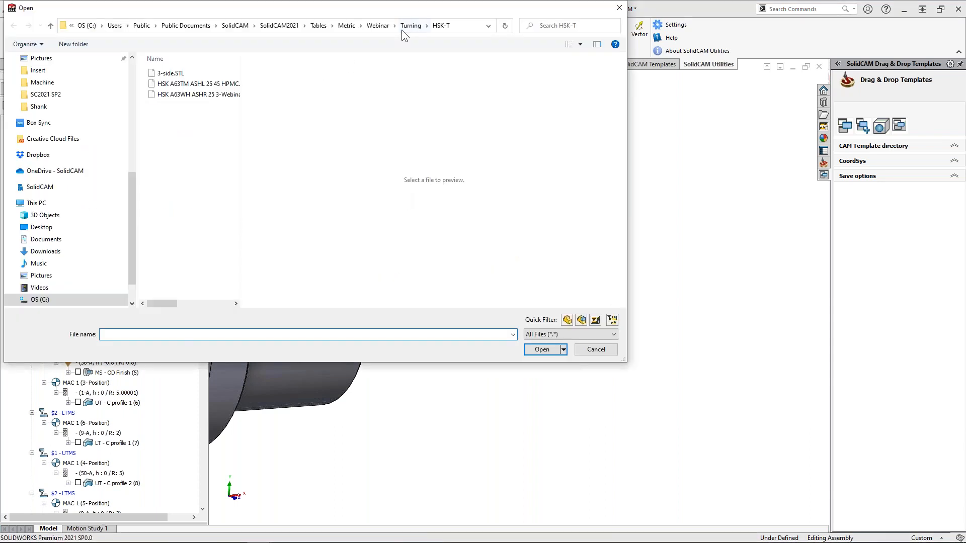
pyautogui.scroll(7, 133, 181)
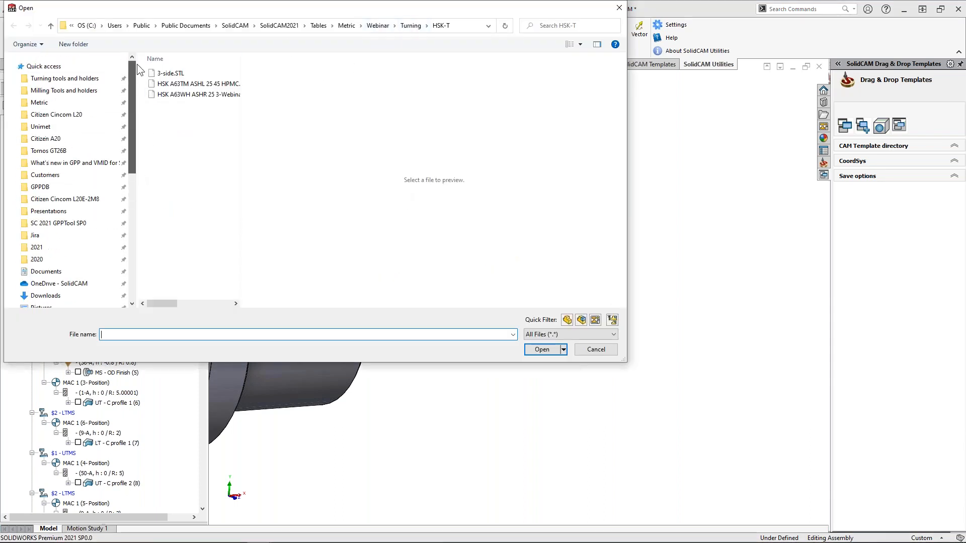
pyautogui.click(64, 91)
pyautogui.click(39, 103)
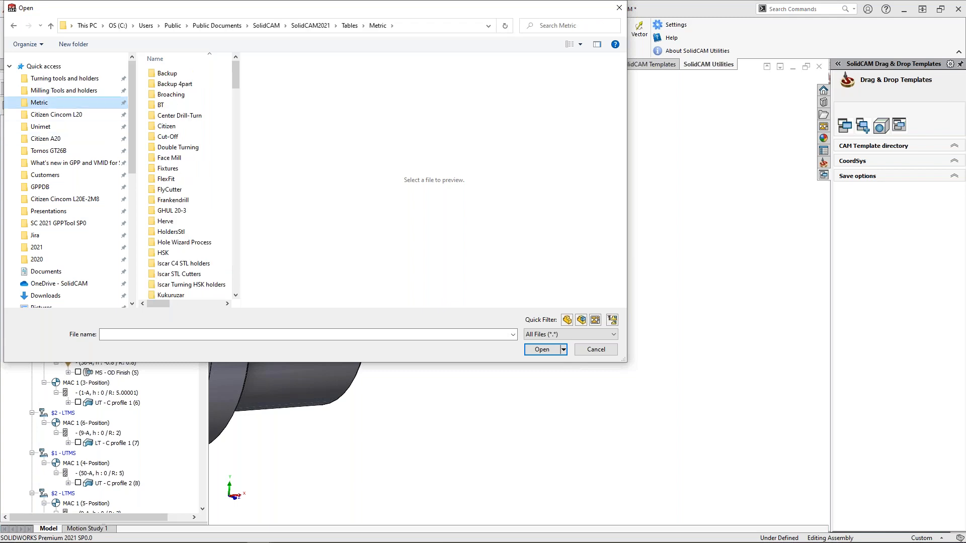
pyautogui.click(64, 79)
pyautogui.doubleClick(171, 116)
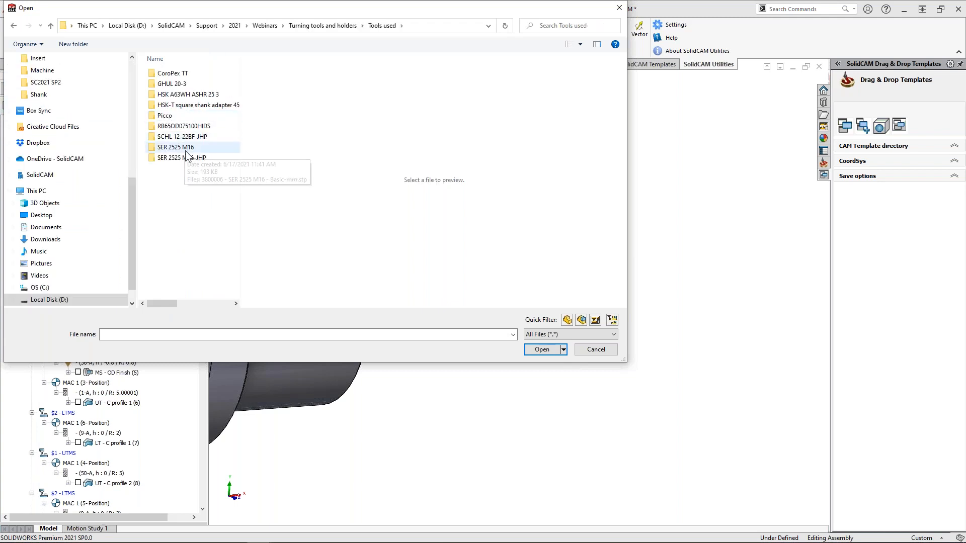
pyautogui.doubleClick(182, 136)
pyautogui.doubleClick(179, 75)
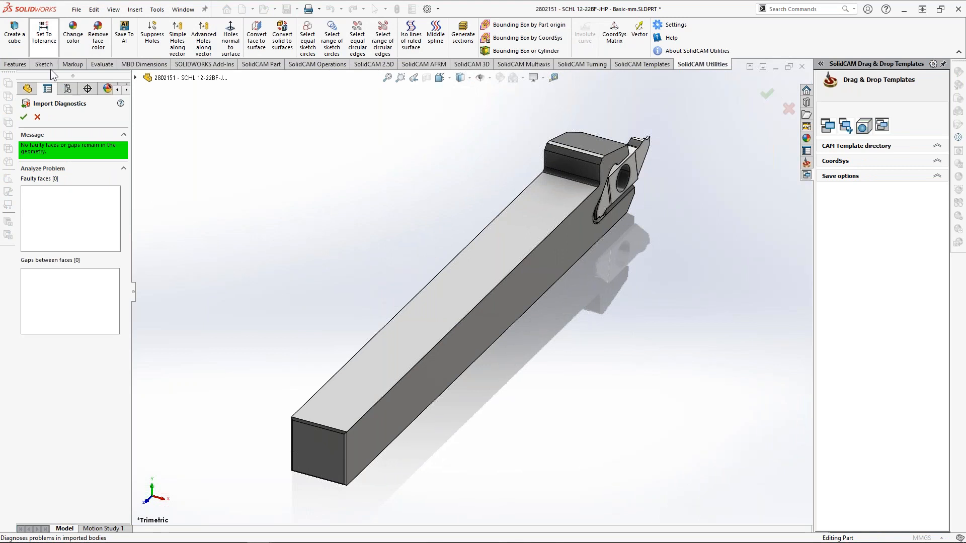
# - Close the imported SCHL 12-22BF-JHP part without saving it
pyautogui.click(76, 9)
pyautogui.click(92, 74)
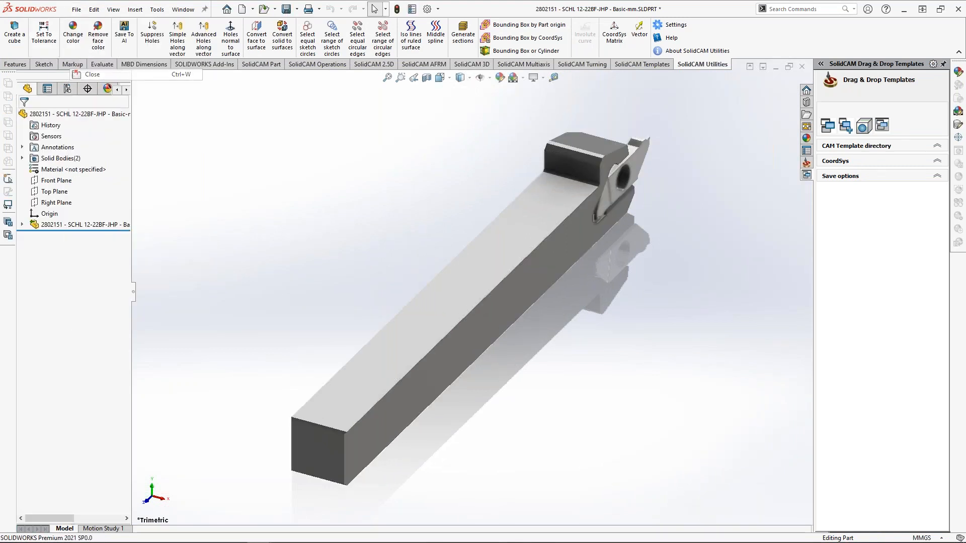
pyautogui.click(413, 283)
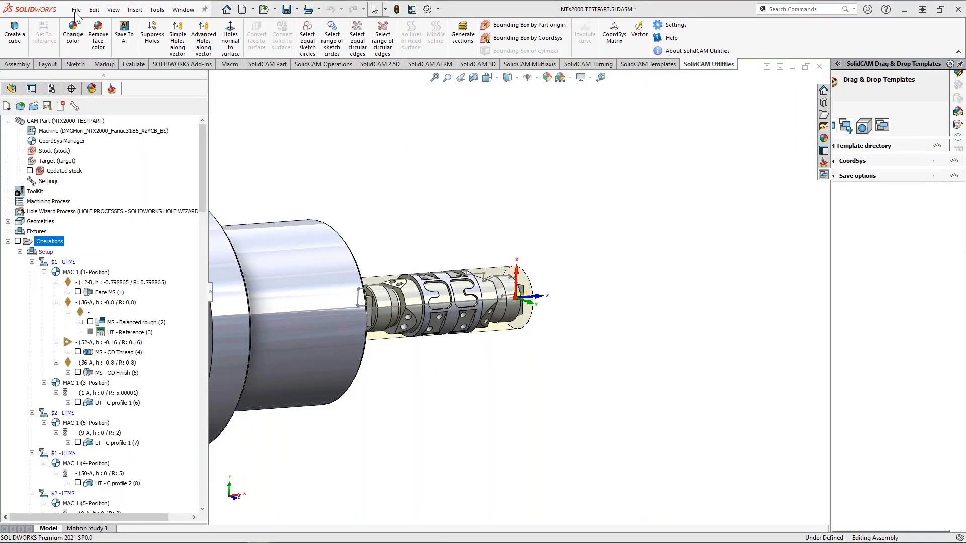
# - Import 2802151 - SCHL 12-22BF-JHP - Basic-mm.stp from the Tools used folder into a new document based on the Part template
pyautogui.click(76, 9)
pyautogui.click(83, 33)
pyautogui.click(377, 28)
pyautogui.click(184, 89)
pyautogui.doubleClick(184, 86)
pyautogui.click(182, 105)
pyautogui.click(383, 26)
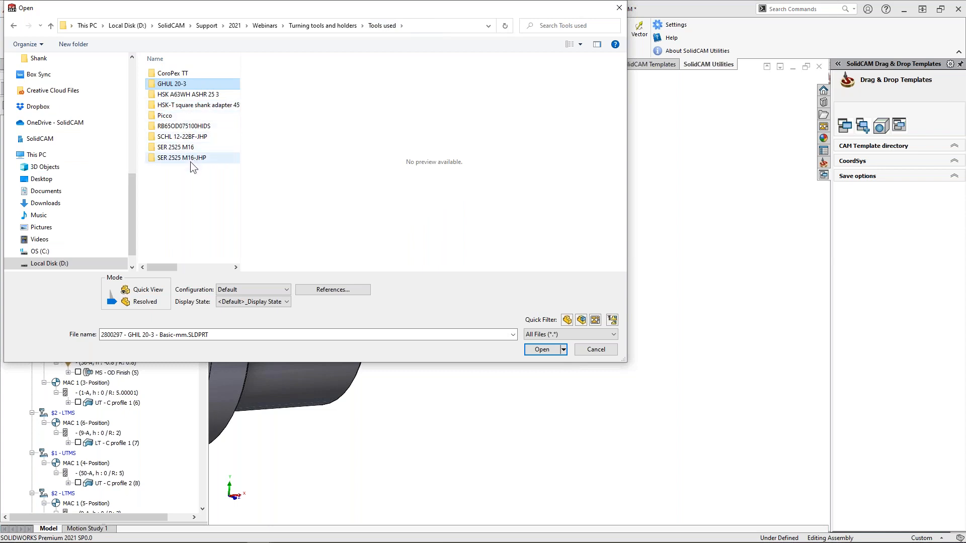
pyautogui.click(191, 140)
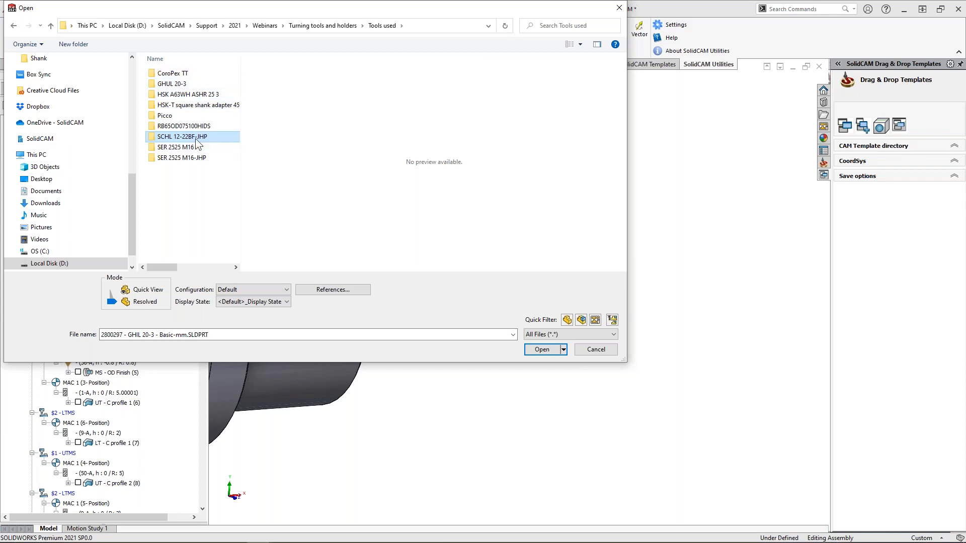
pyautogui.doubleClick(181, 137)
pyautogui.click(179, 75)
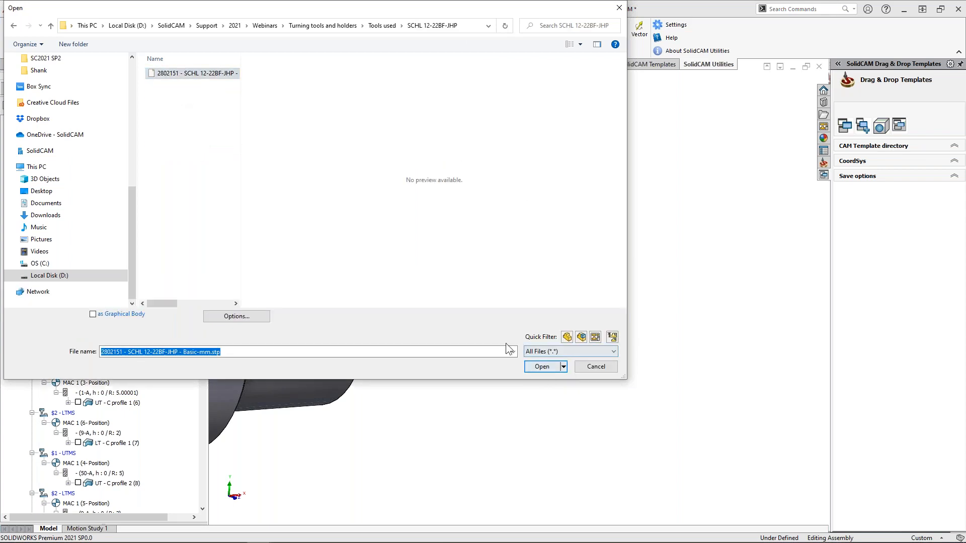
pyautogui.click(541, 367)
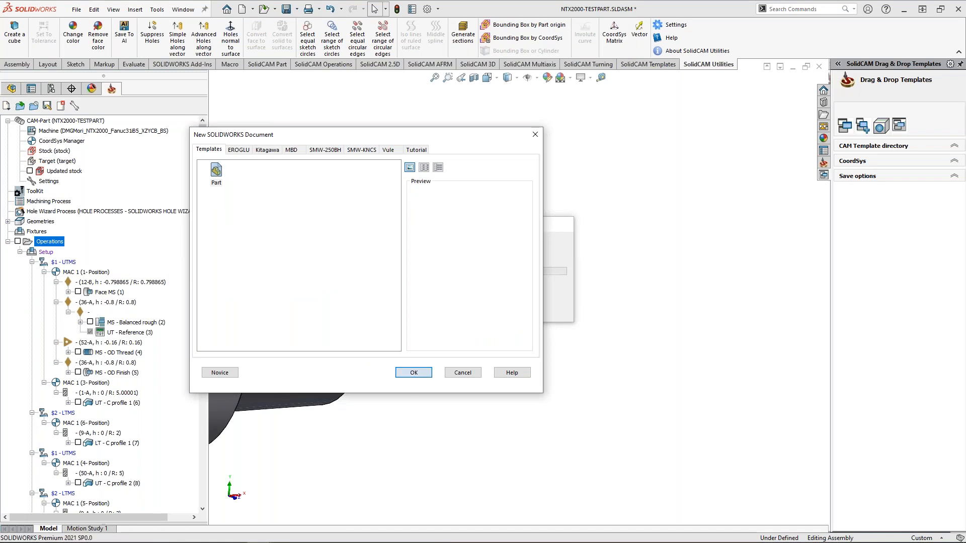
pyautogui.click(413, 372)
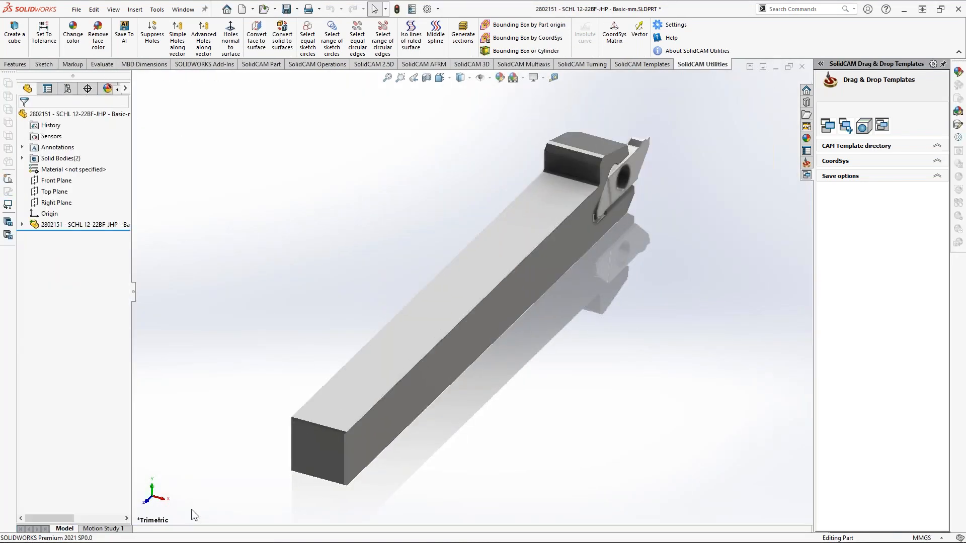
pyautogui.click(119, 536)
pyautogui.moveTo(377, 12); pyautogui.dragTo(445, 58)
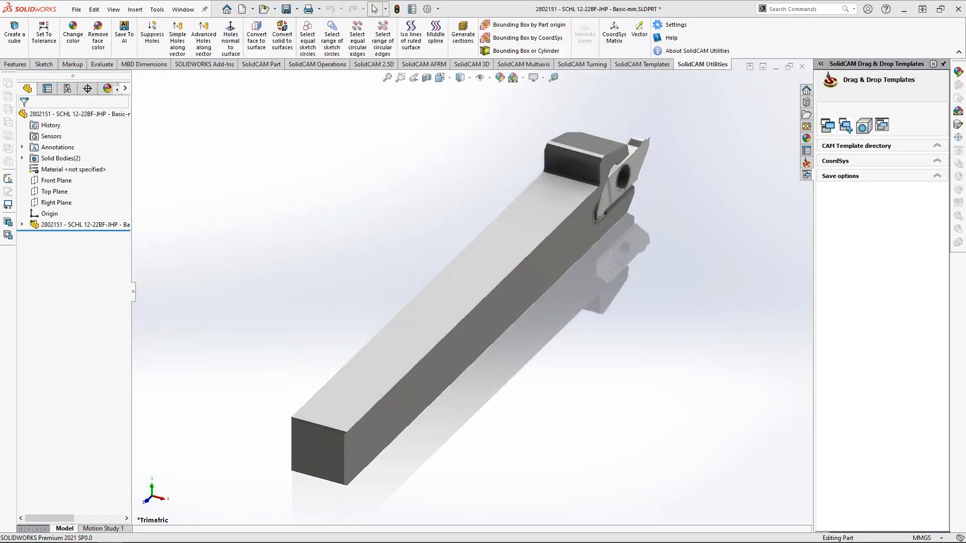
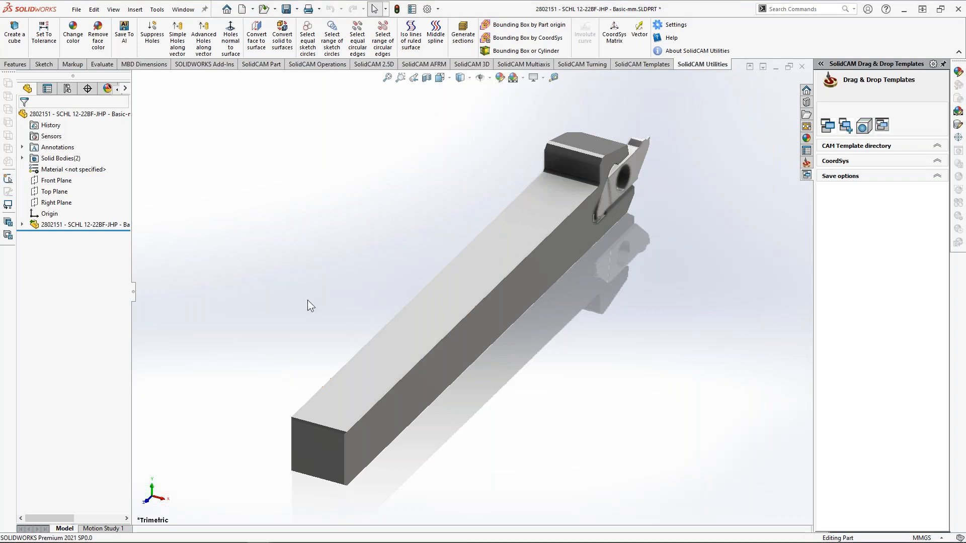
# - Open the holder part 3344783 - PCHLS 16-17-JHP - Basic-mm.SLDPRT by its full path and decline feature recognition
pyautogui.click(77, 9)
pyautogui.click(94, 39)
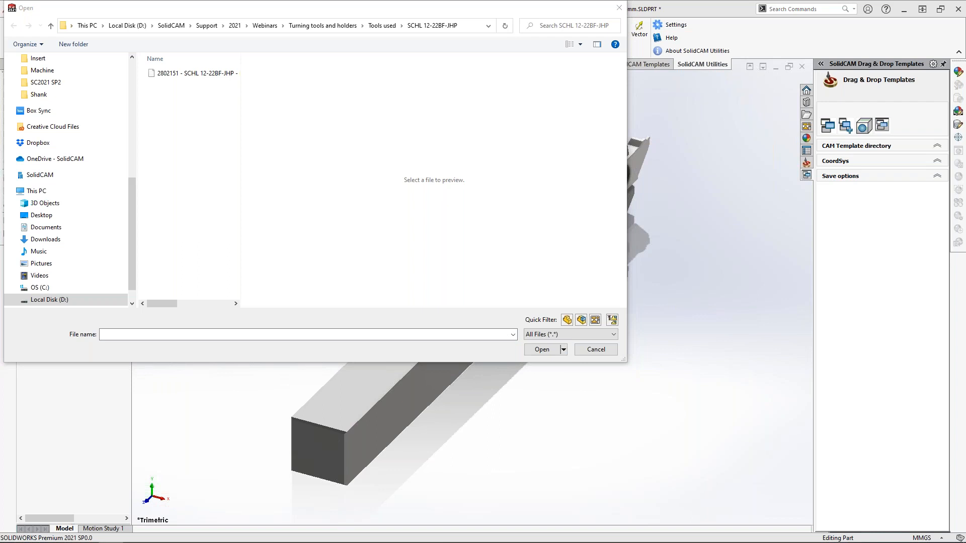
pyautogui.moveTo(616, 151); pyautogui.dragTo(749, 542)
pyautogui.hotkey('ctrl', 'v')
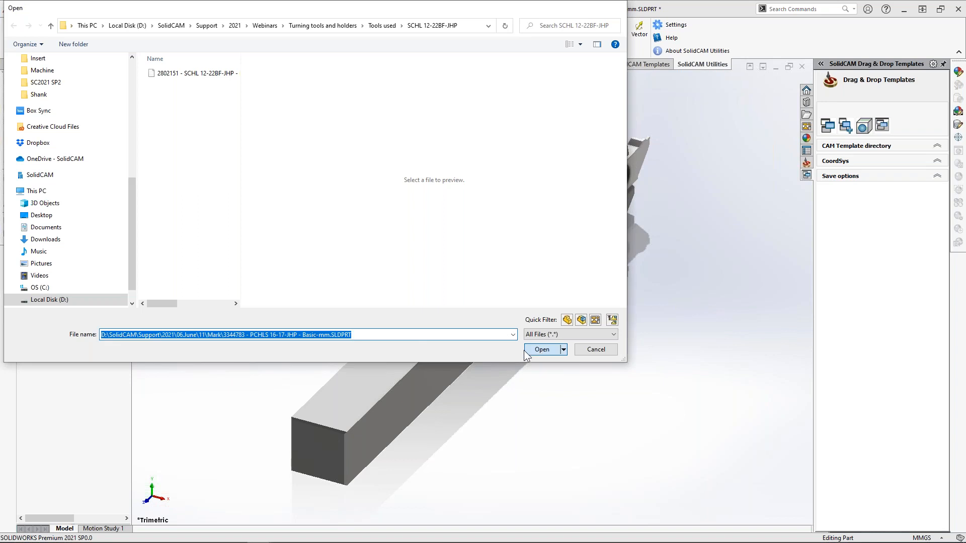
pyautogui.click(533, 350)
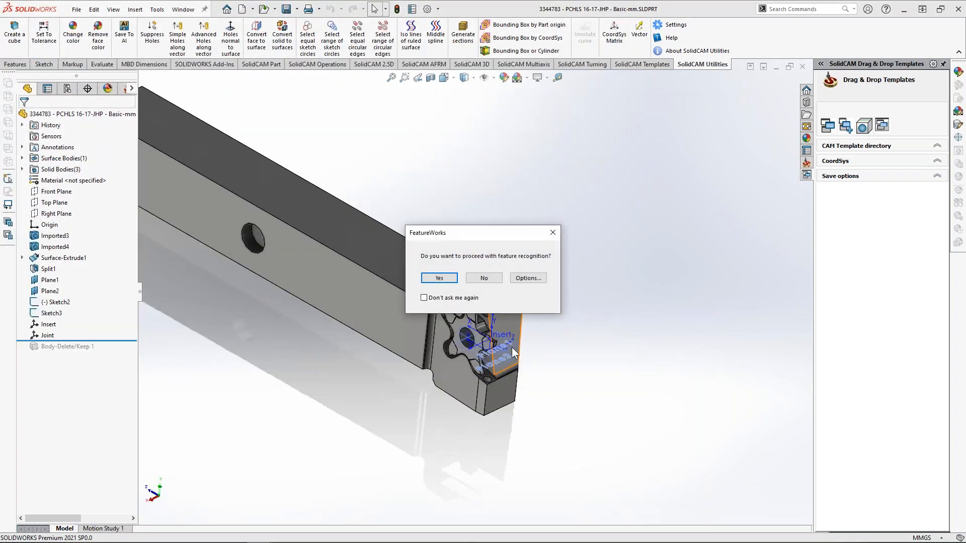
pyautogui.click(484, 278)
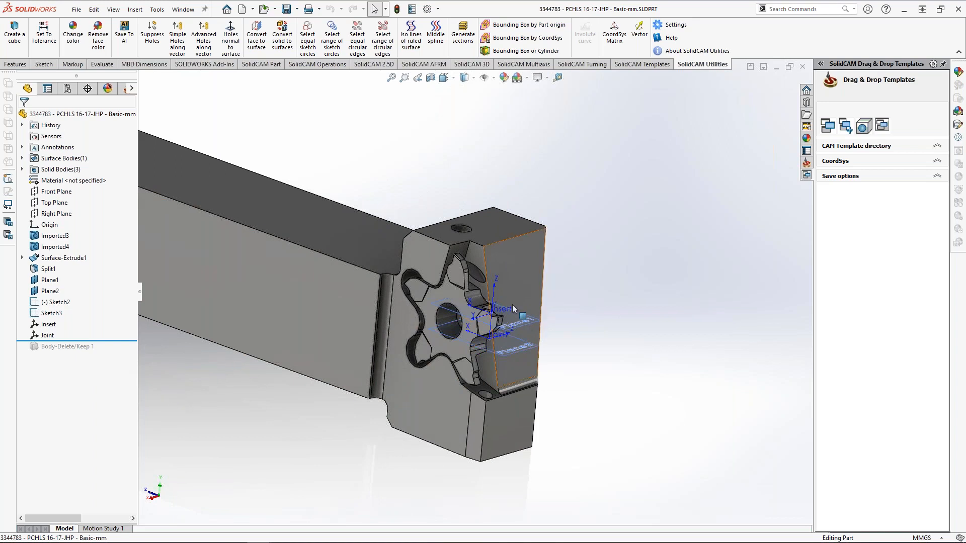
# - Delete Surface-Extrude1, Plane1 and Plane2 together with their dependent features from the PCHLS 16-17-JHP holder
pyautogui.scroll(3, 410, 304)
pyautogui.keyDown('ctrl'); pyautogui.moveTo(409, 304); pyautogui.dragTo(431, 331, button='middle'); pyautogui.keyUp('ctrl')
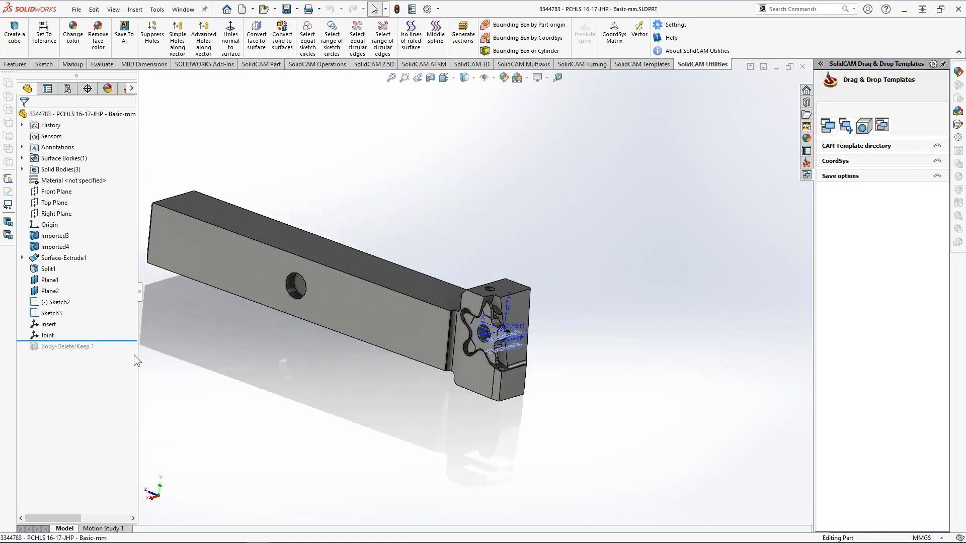
pyautogui.scroll(-3, 499, 354)
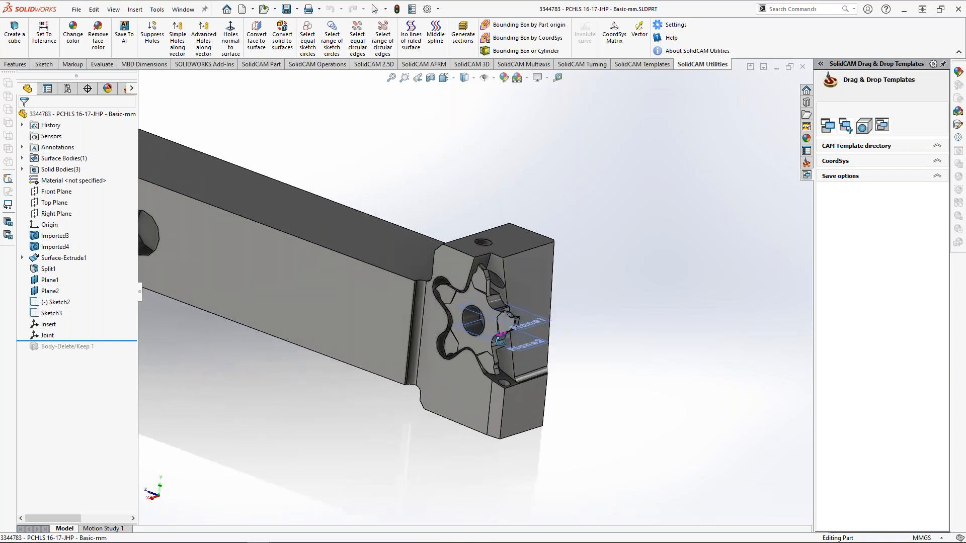
pyautogui.click(45, 259)
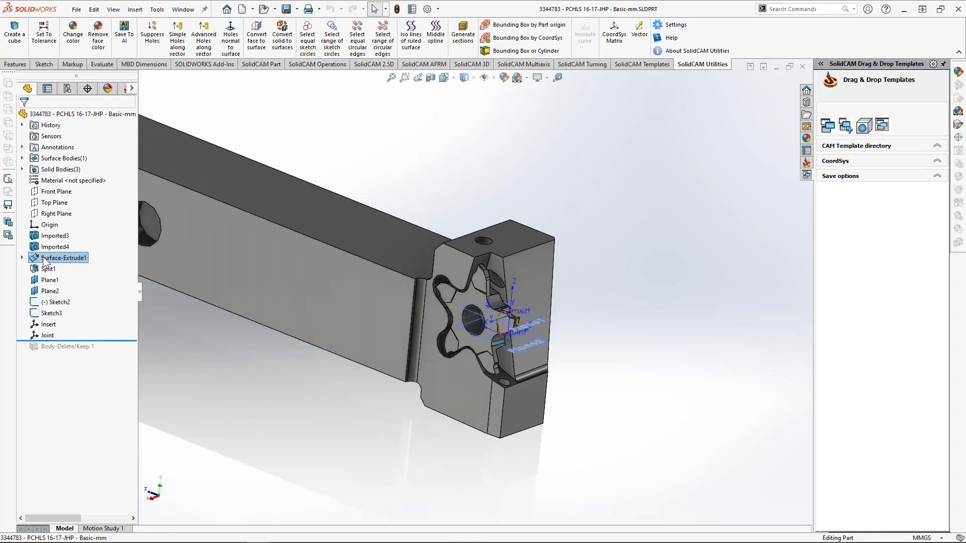
pyautogui.rightClick(46, 258)
pyautogui.click(81, 293)
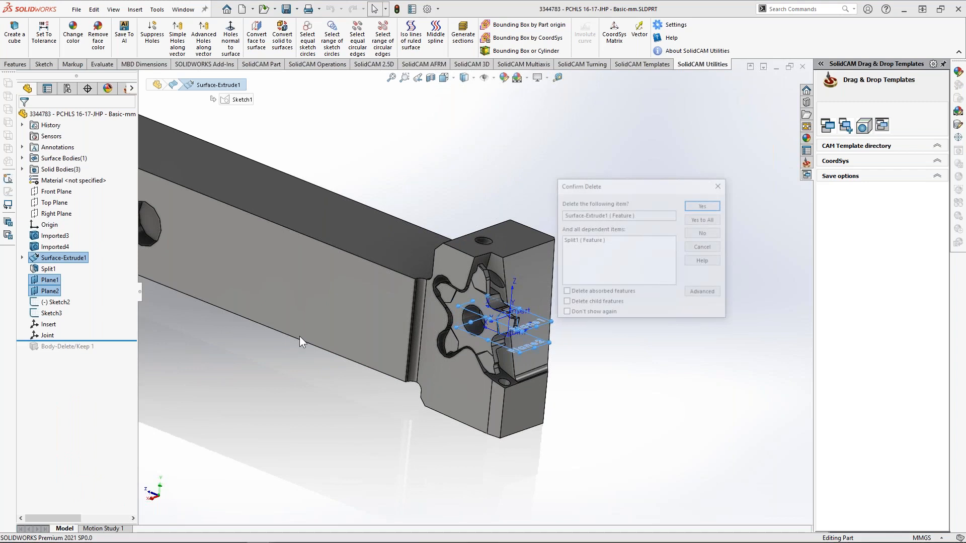
pyautogui.click(702, 219)
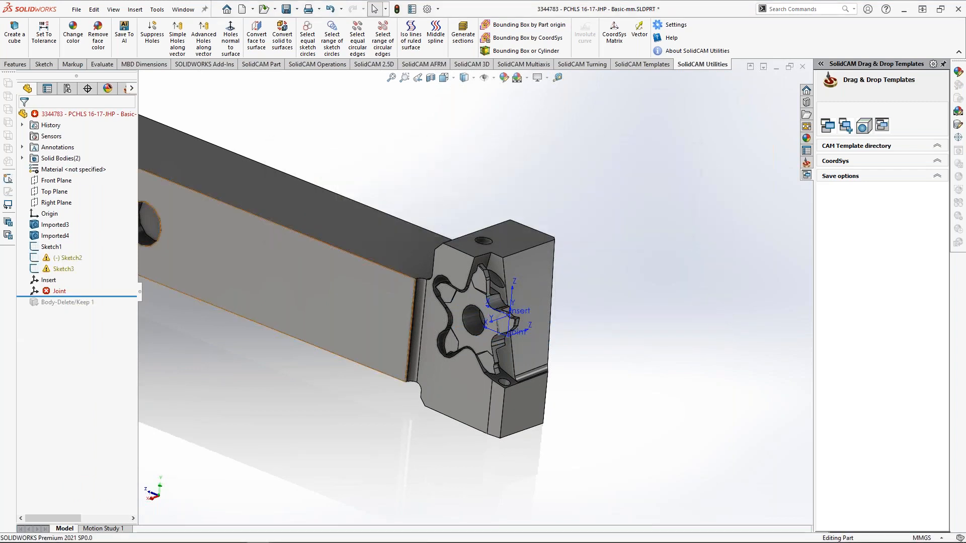
# - Delete the Joint and Insert coordinate systems from the holder part
pyautogui.click(62, 258)
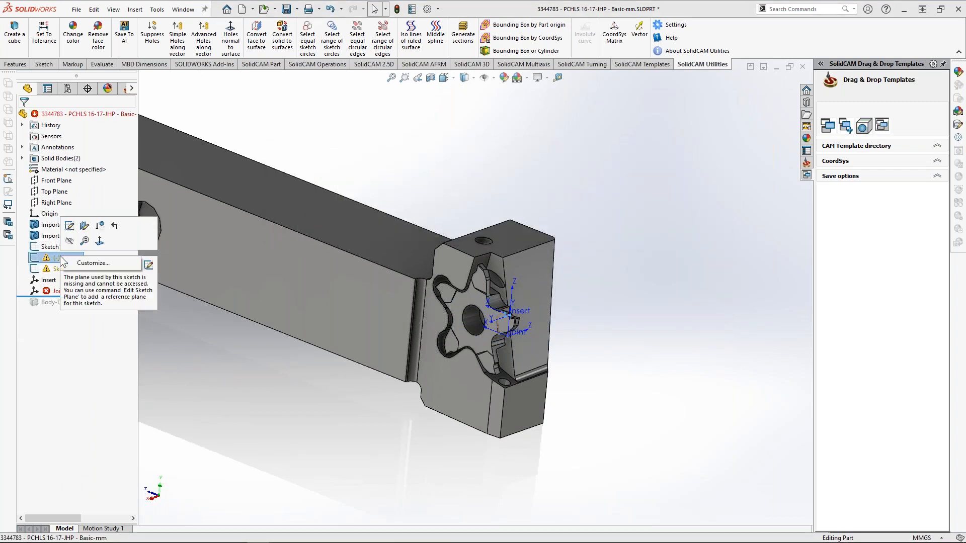
pyautogui.click(53, 291)
pyautogui.rightClick(53, 292)
pyautogui.click(81, 369)
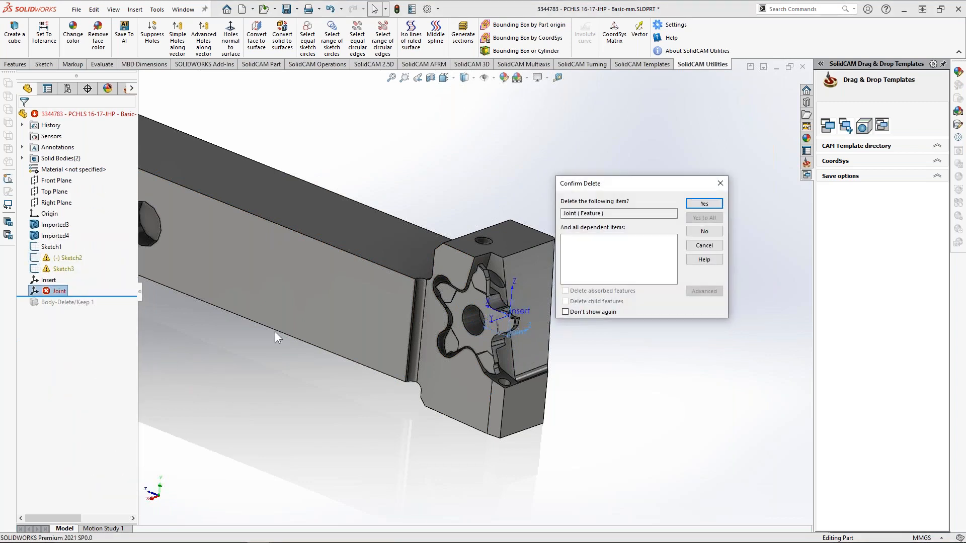
pyautogui.click(704, 203)
pyautogui.click(638, 225)
pyautogui.click(48, 279)
pyautogui.press('Delete')
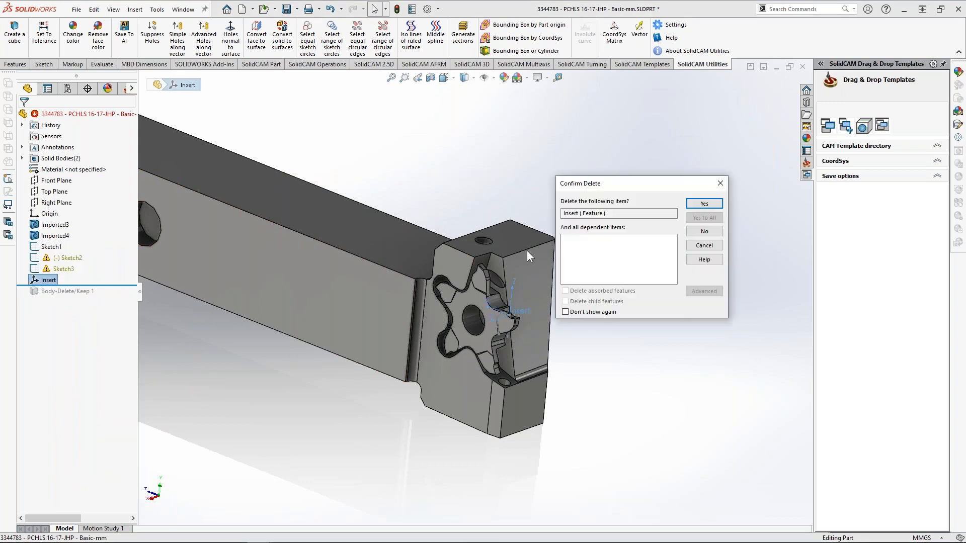
pyautogui.click(704, 204)
pyautogui.click(643, 228)
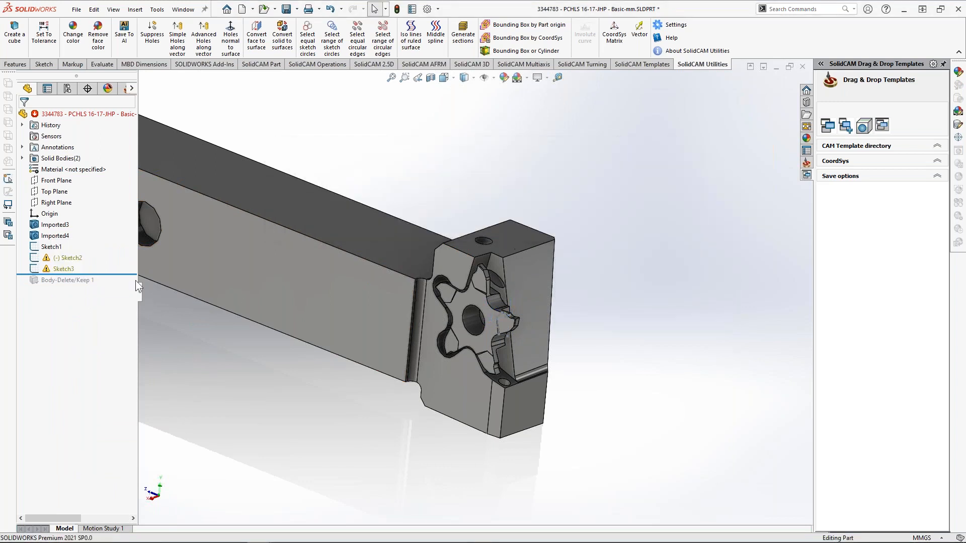
# - Delete Sketch3 and Sketch2 from the holder part
pyautogui.click(62, 269)
pyautogui.press('Delete')
pyautogui.click(702, 207)
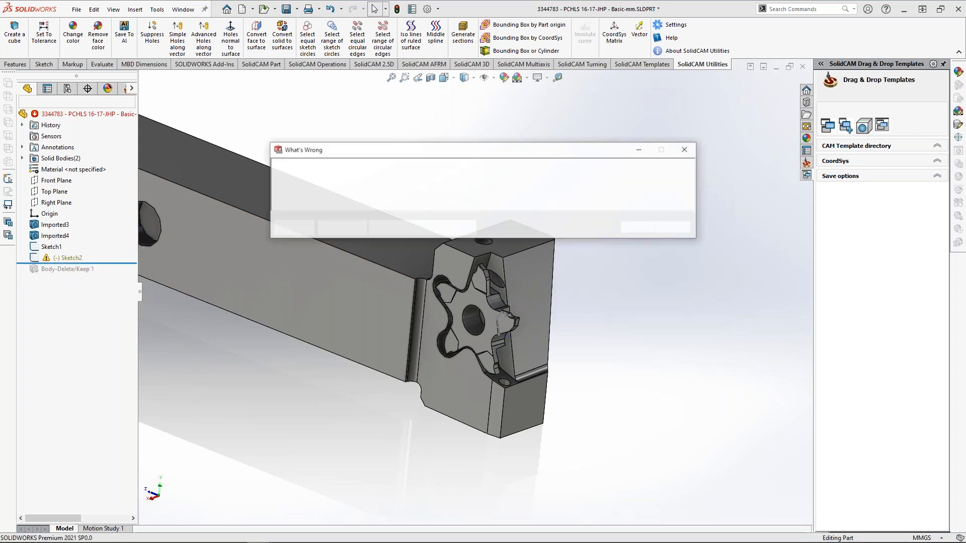
pyautogui.click(639, 227)
pyautogui.click(64, 258)
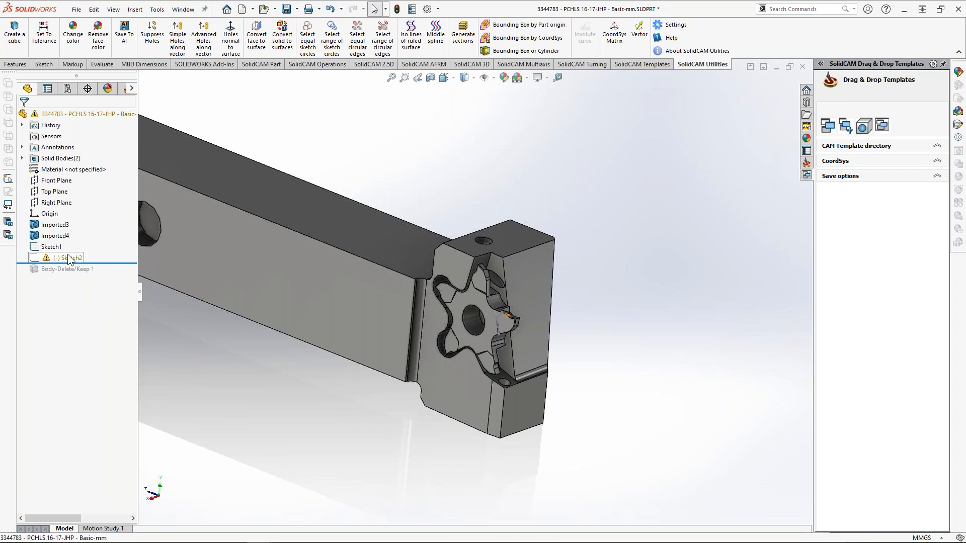
pyautogui.rightClick(67, 256)
pyautogui.click(97, 358)
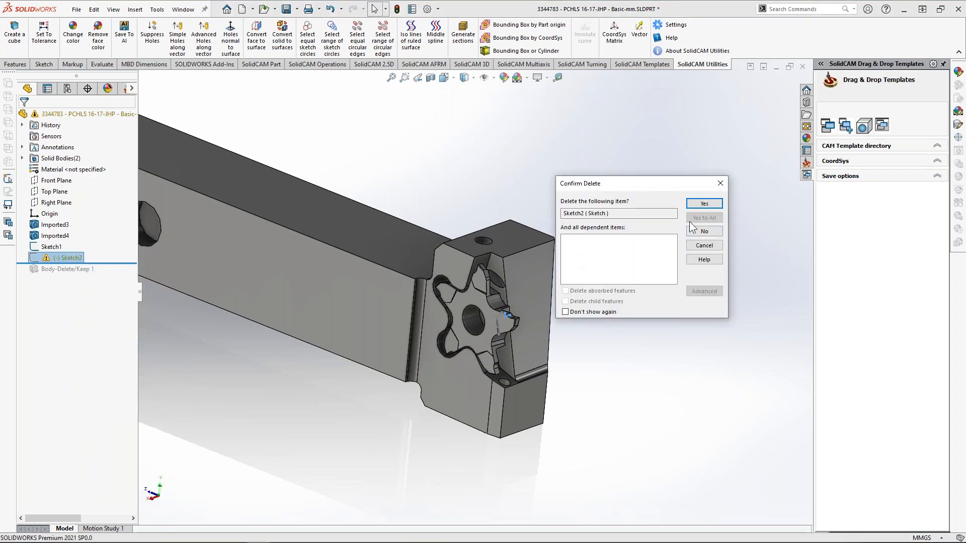
pyautogui.press('Return')
pyautogui.scroll(-3, 436, 316)
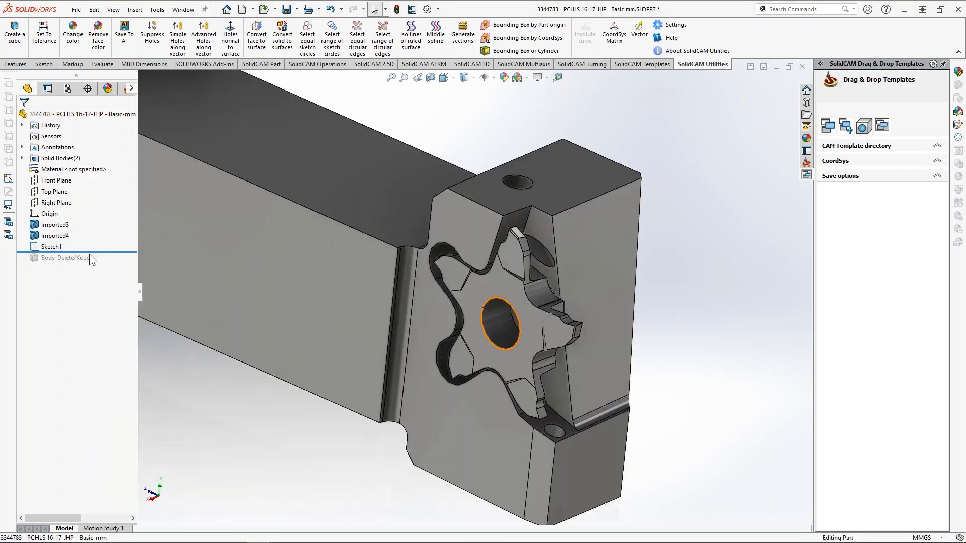
pyautogui.click(59, 252)
pyautogui.rightClick(55, 248)
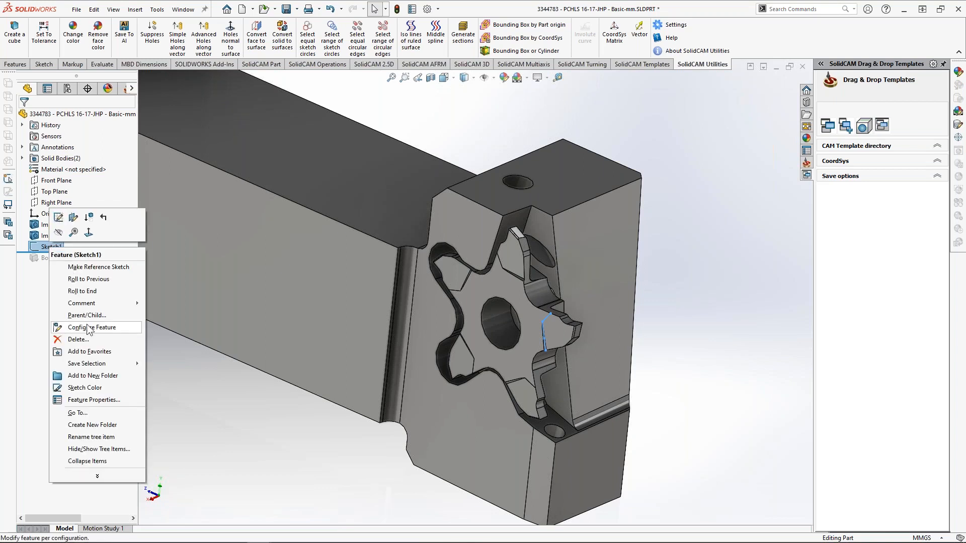
pyautogui.click(243, 400)
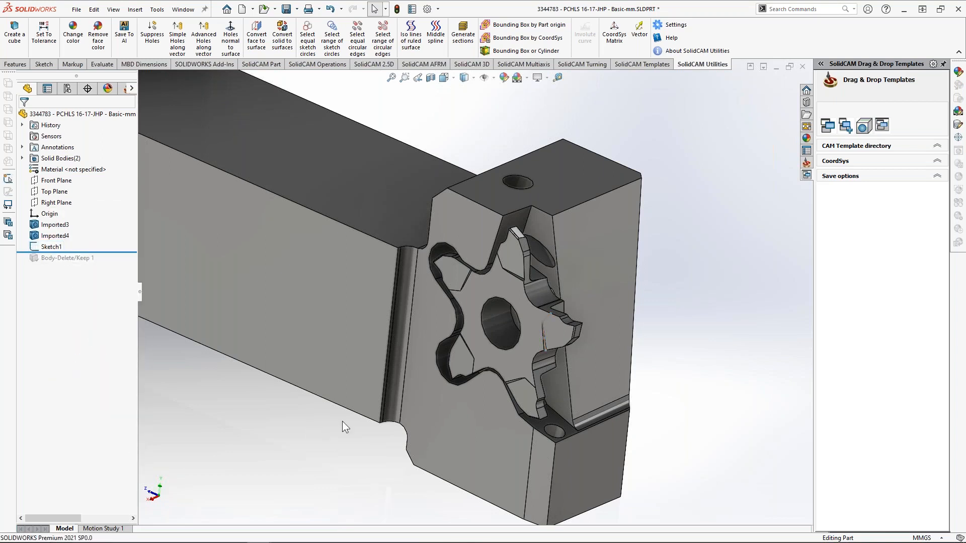
pyautogui.scroll(3, 381, 388)
pyautogui.keyDown('ctrl'); pyautogui.moveTo(382, 384); pyautogui.dragTo(411, 415, button='middle'); pyautogui.keyUp('ctrl')
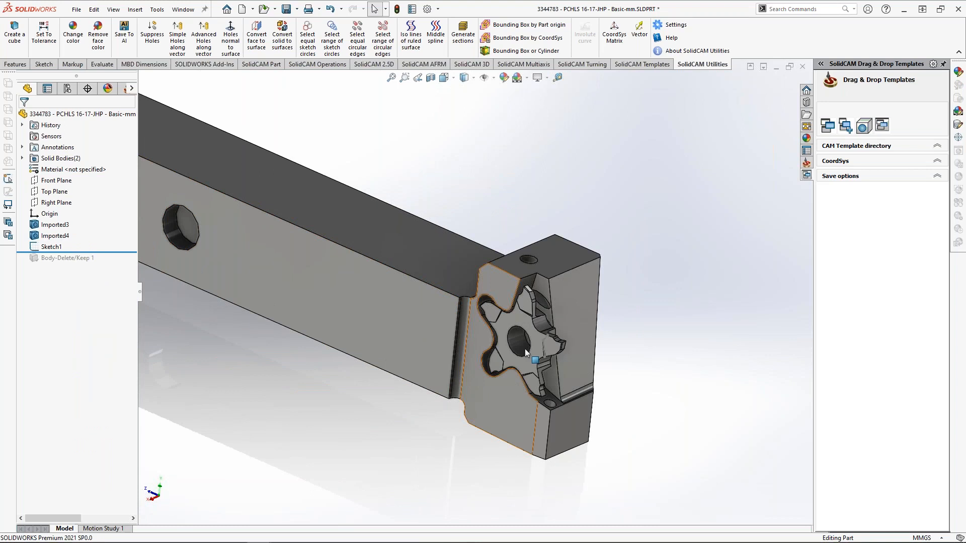
# - Examine the insert's cutting tip and its seat in the holder head from several angles and distances
pyautogui.scroll(-5, 550, 355)
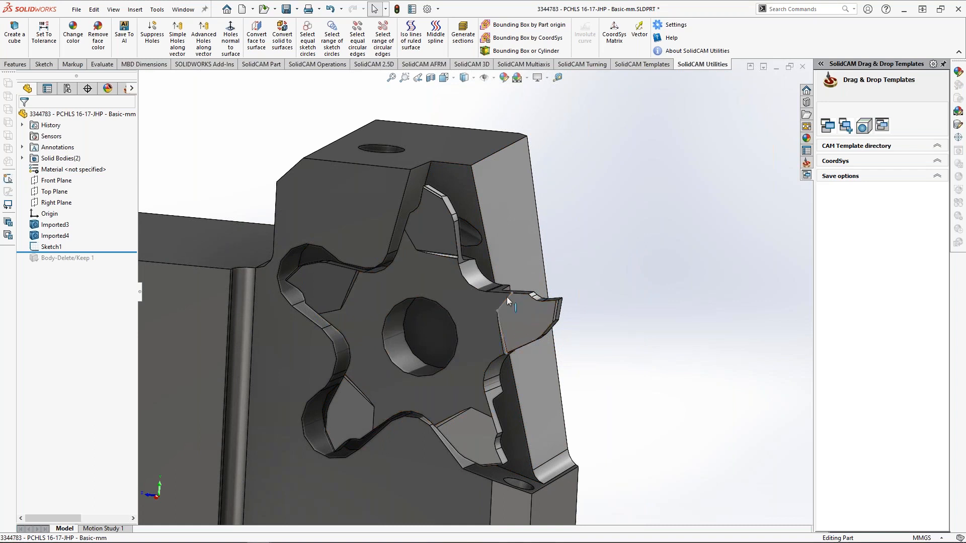
pyautogui.moveTo(487, 324); pyautogui.dragTo(484, 313, button='middle')
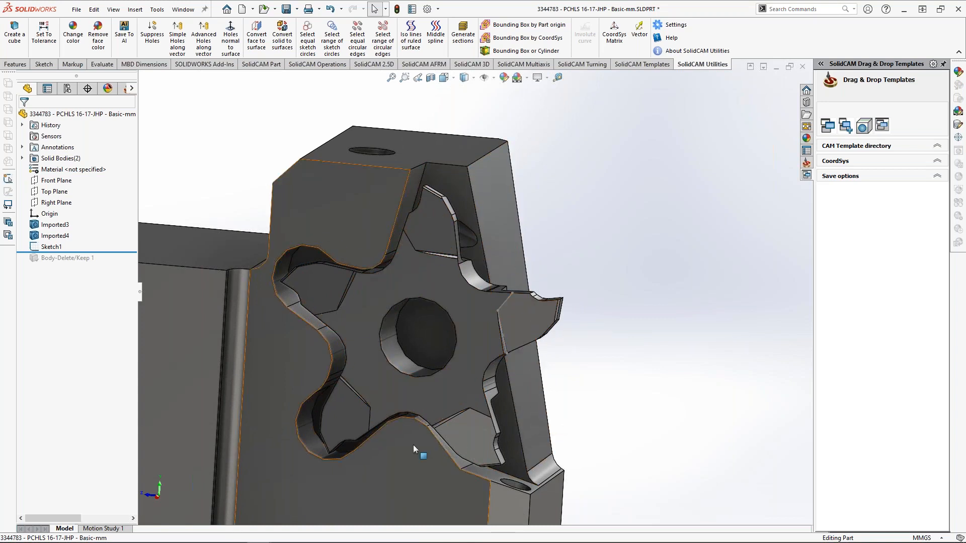
pyautogui.scroll(-3, 574, 297)
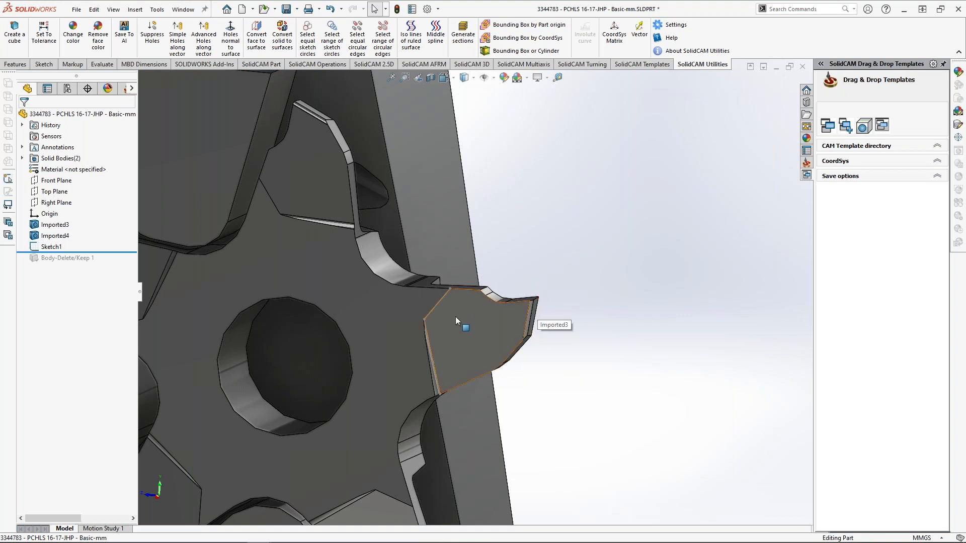
pyautogui.scroll(3, 461, 328)
pyautogui.moveTo(457, 333); pyautogui.dragTo(430, 319, button='middle')
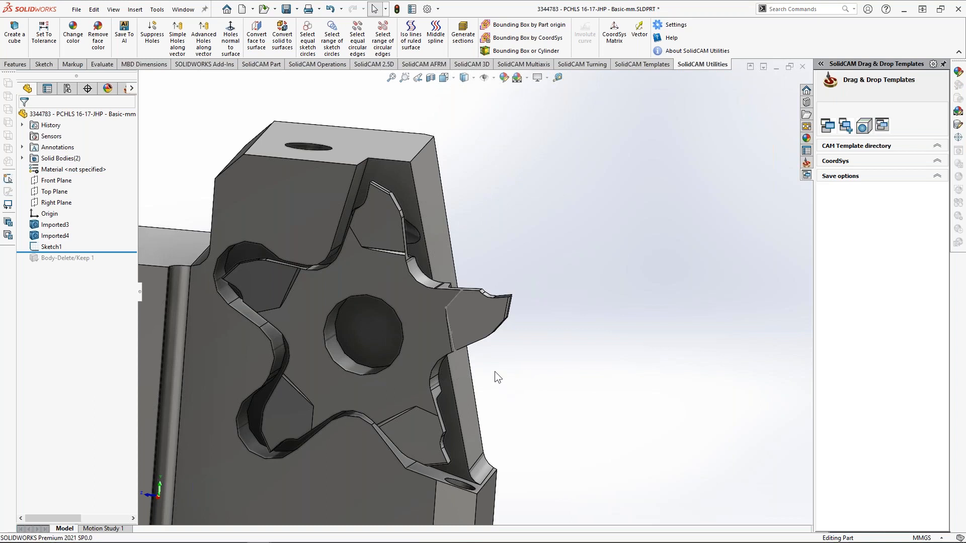
pyautogui.scroll(-6, 494, 371)
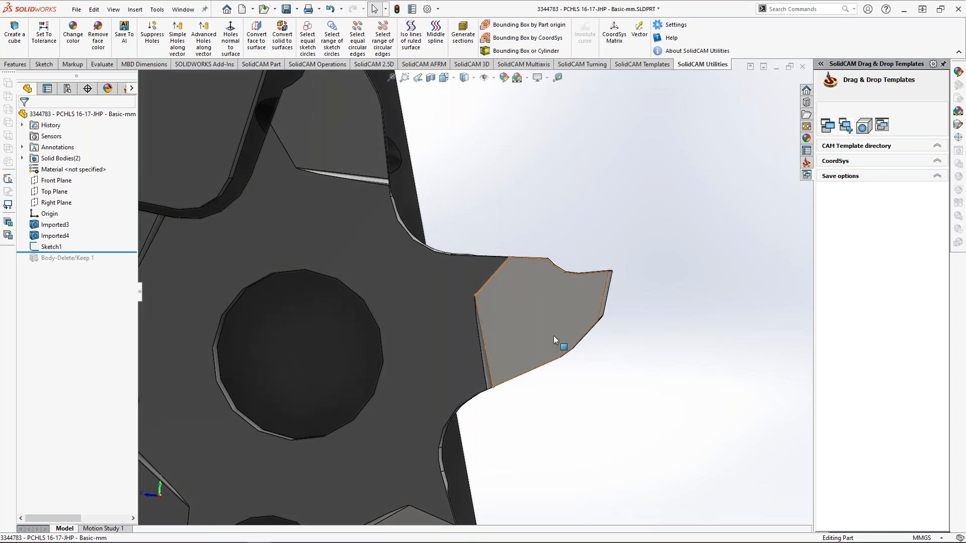
pyautogui.scroll(3, 553, 336)
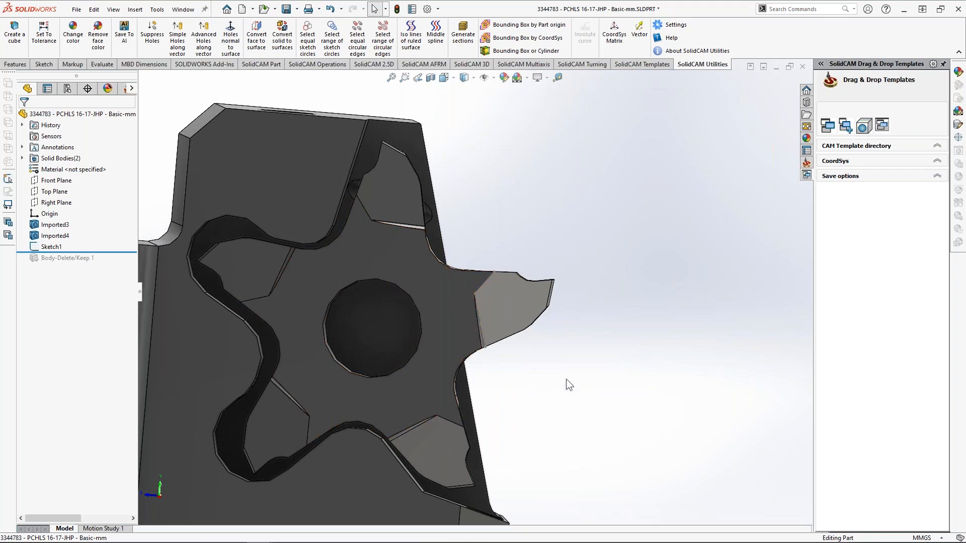
pyautogui.moveTo(548, 367); pyautogui.dragTo(537, 370, button='middle')
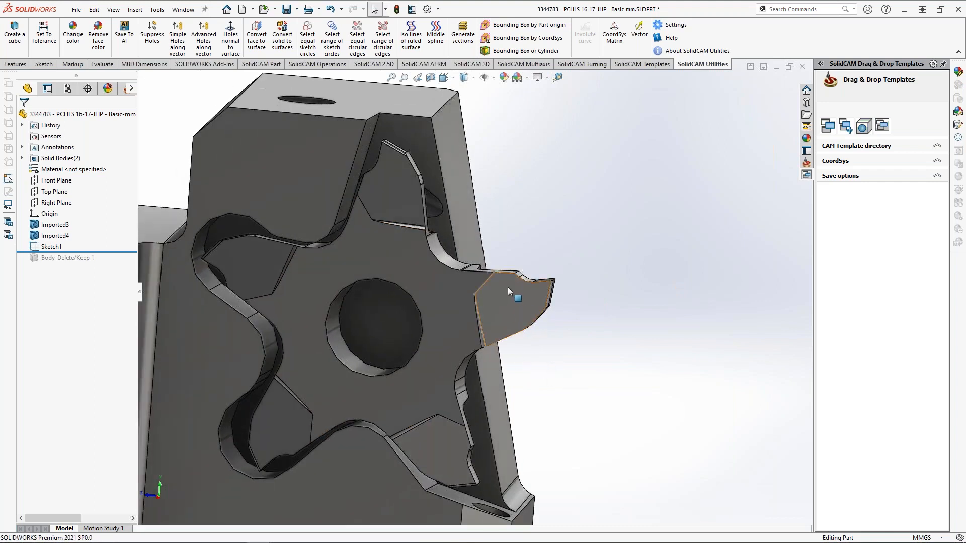
pyautogui.scroll(-3, 508, 288)
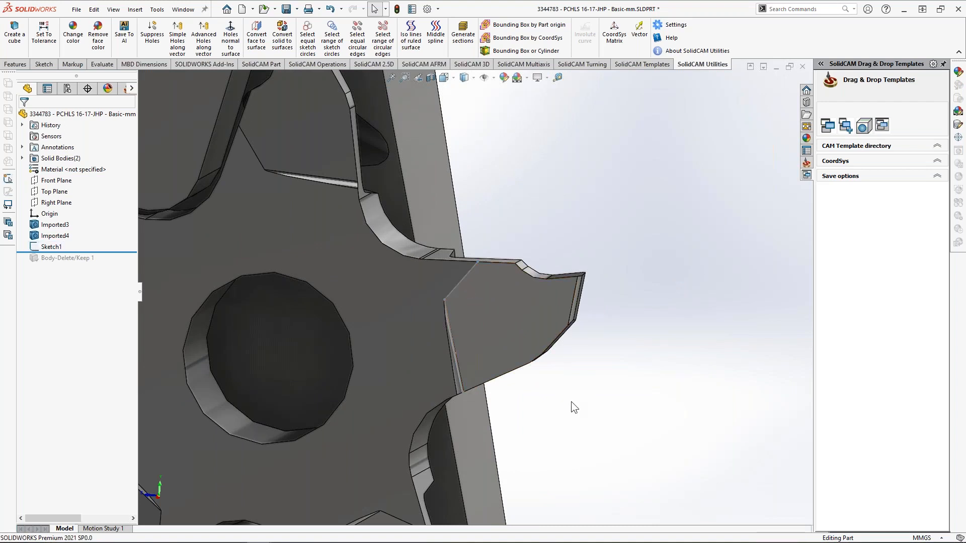
pyautogui.moveTo(515, 322); pyautogui.dragTo(469, 296, button='middle')
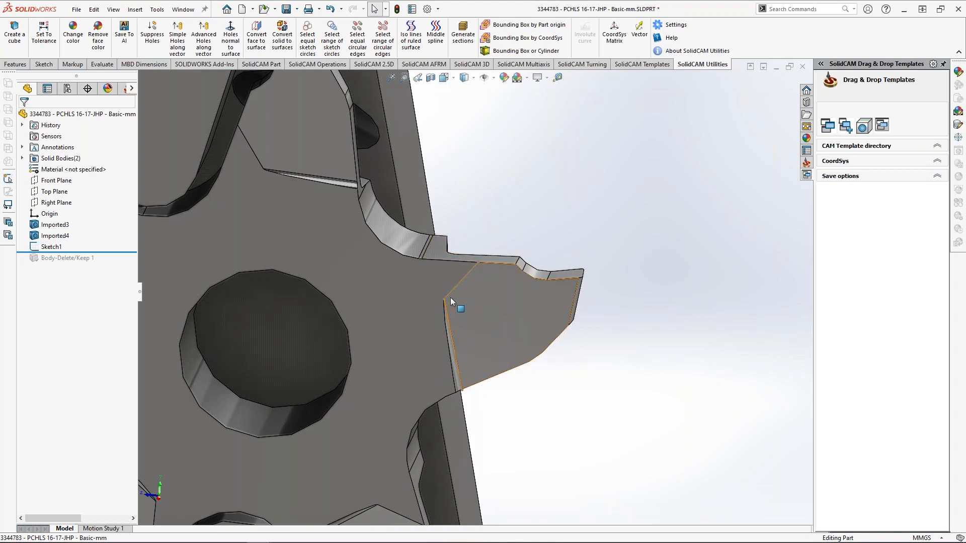
pyautogui.moveTo(475, 308)
pyautogui.mouseDown(button='middle')
pyautogui.moveTo(468, 328)
pyautogui.moveTo(474, 273)
pyautogui.mouseUp(button='middle')
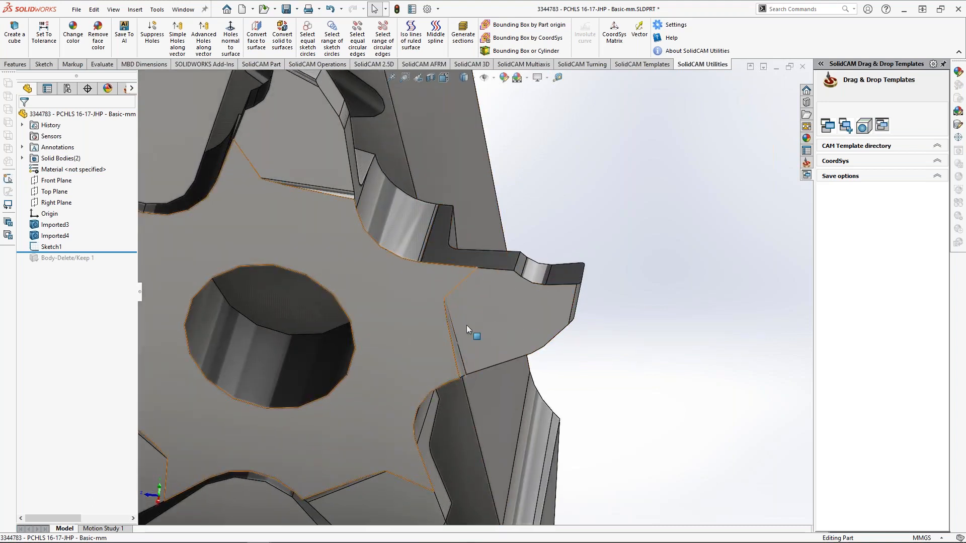
pyautogui.scroll(5, 503, 327)
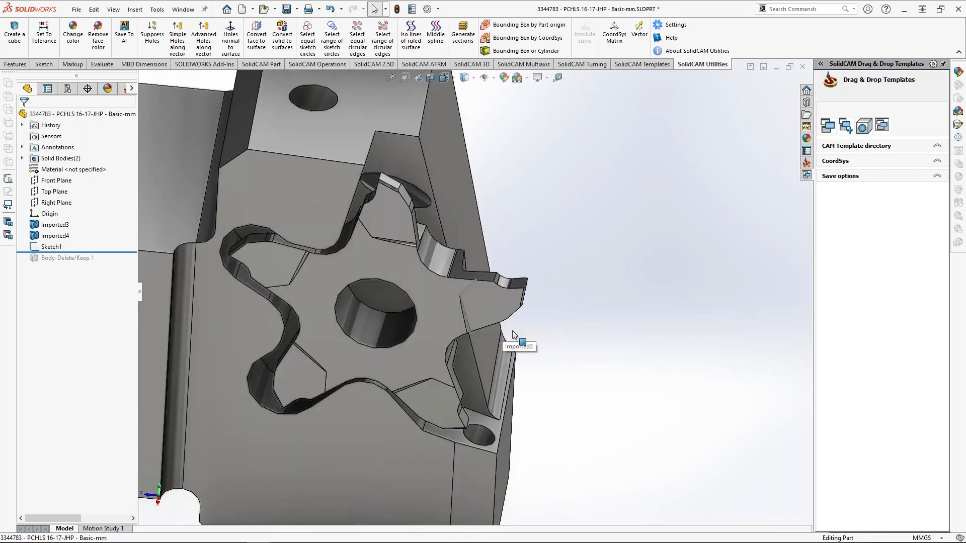
# - Check which imported body the insert's central face, the shank's upper face and the insert's tip face belong to
pyautogui.click(439, 279)
pyautogui.scroll(3, 444, 286)
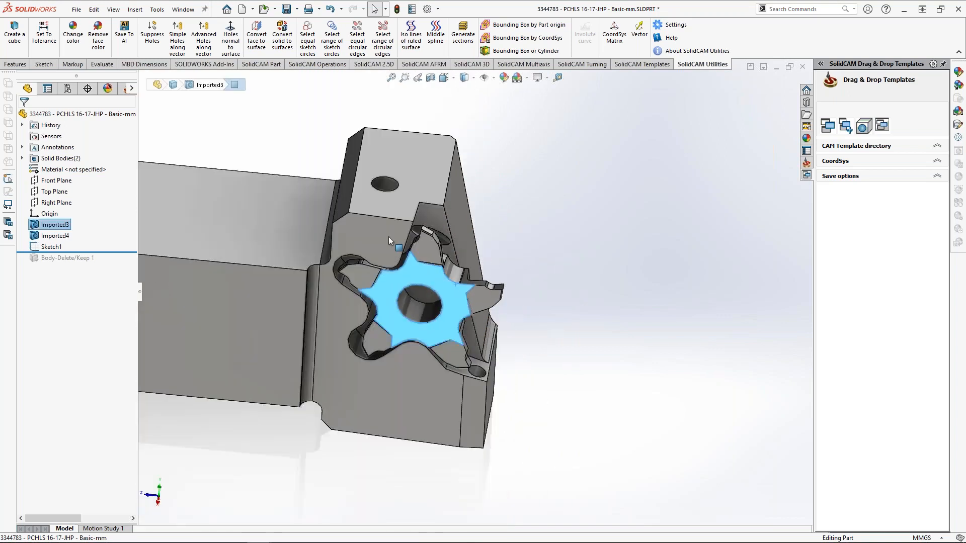
pyautogui.click(296, 226)
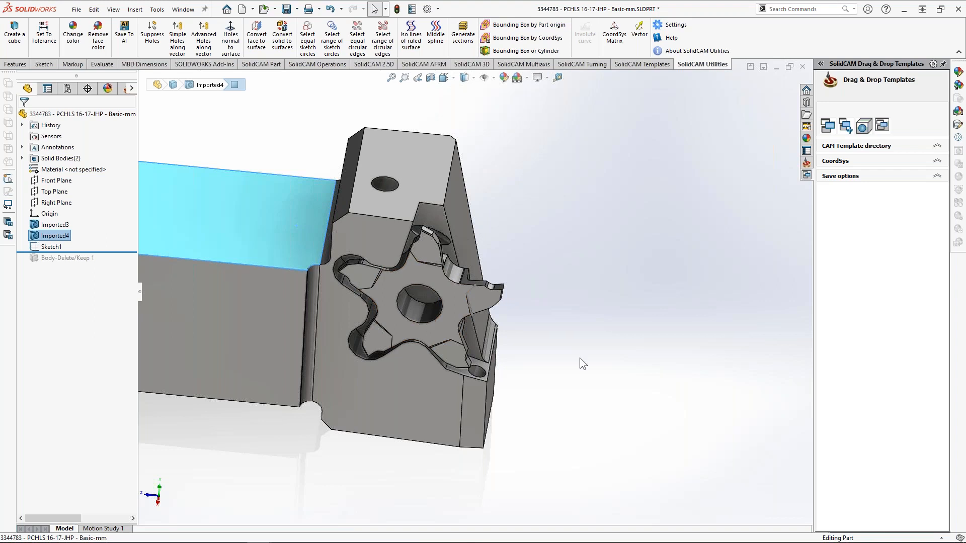
pyautogui.scroll(-2, 491, 290)
pyautogui.click(490, 294)
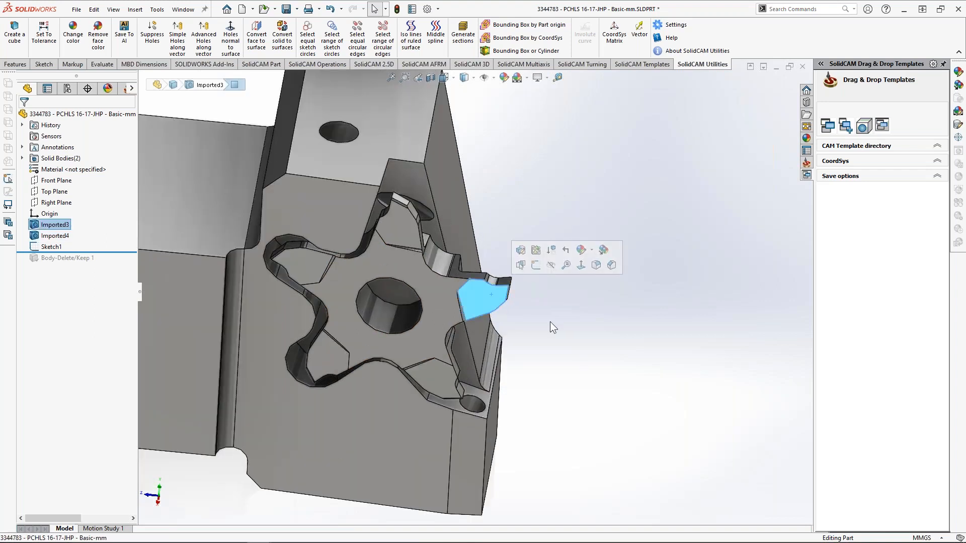
pyautogui.click(588, 332)
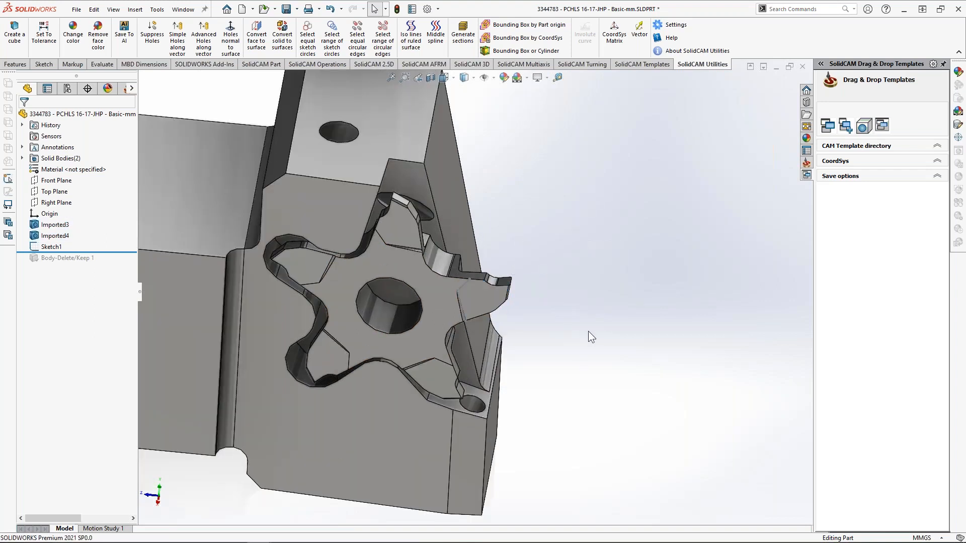
# - Examine the cutting edge profile and the clearance beneath the insert's protruding tip
pyautogui.scroll(-3, 533, 297)
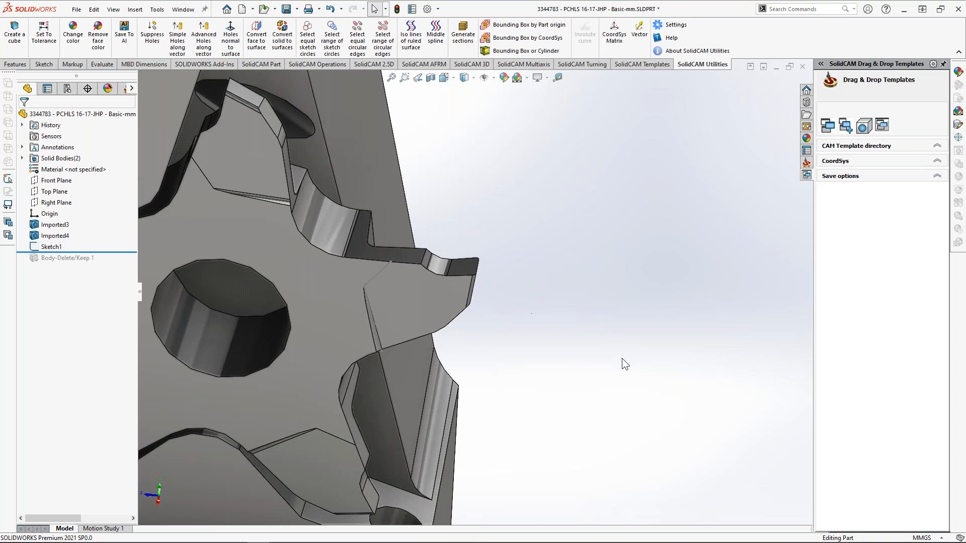
pyautogui.scroll(3, 603, 360)
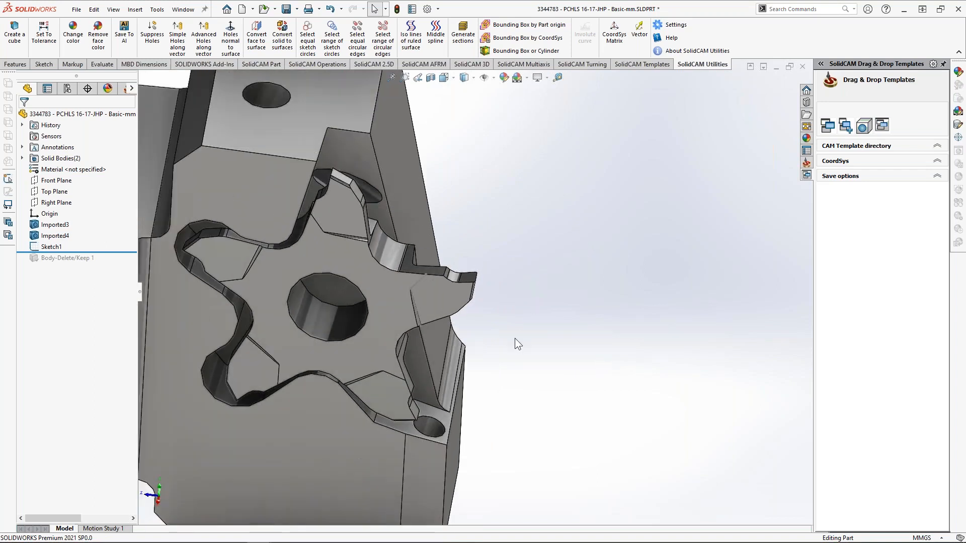
pyautogui.click(446, 291)
pyautogui.moveTo(448, 290); pyautogui.dragTo(541, 378, button='middle')
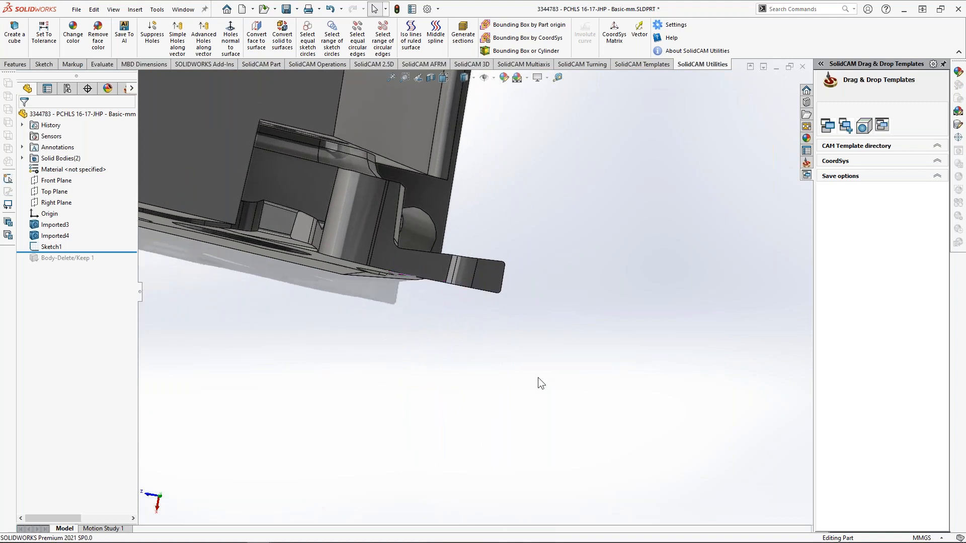
pyautogui.scroll(-5, 415, 290)
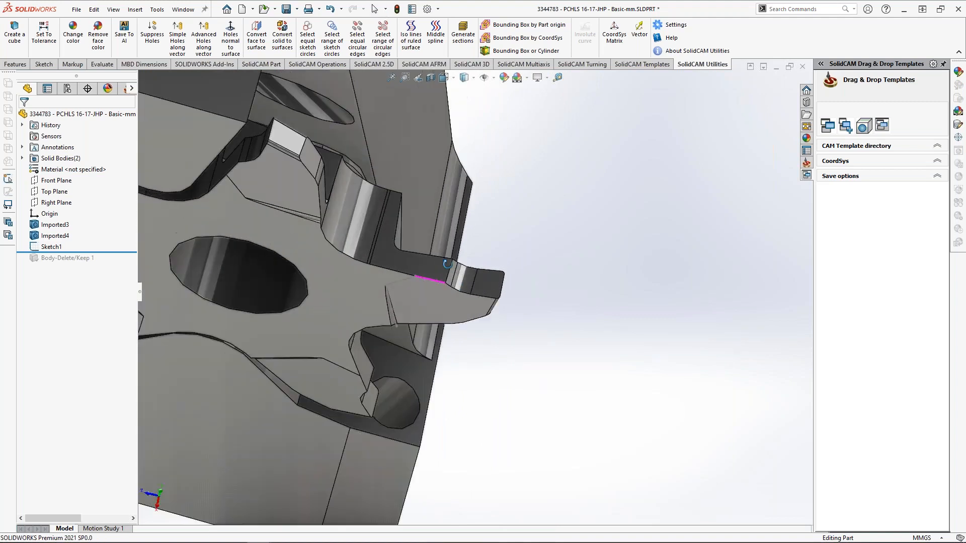
pyautogui.moveTo(414, 290); pyautogui.dragTo(442, 246, button='middle')
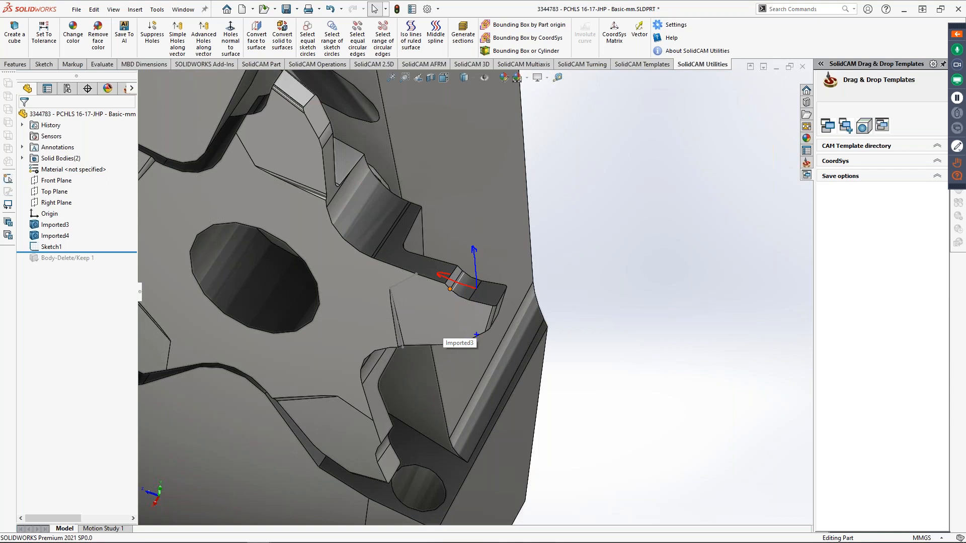
pyautogui.moveTo(476, 335); pyautogui.dragTo(436, 253, button='middle')
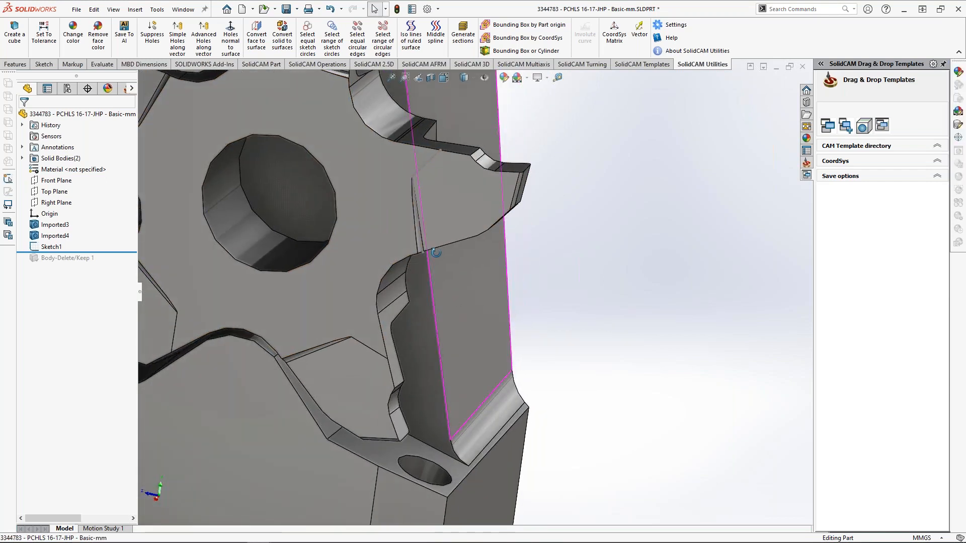
pyautogui.scroll(-5, 436, 252)
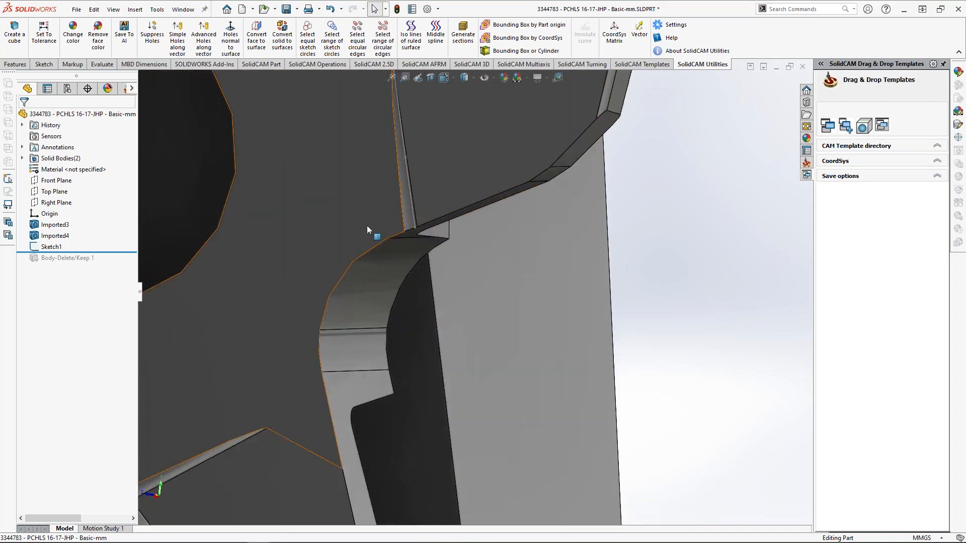
pyautogui.scroll(5, 627, 244)
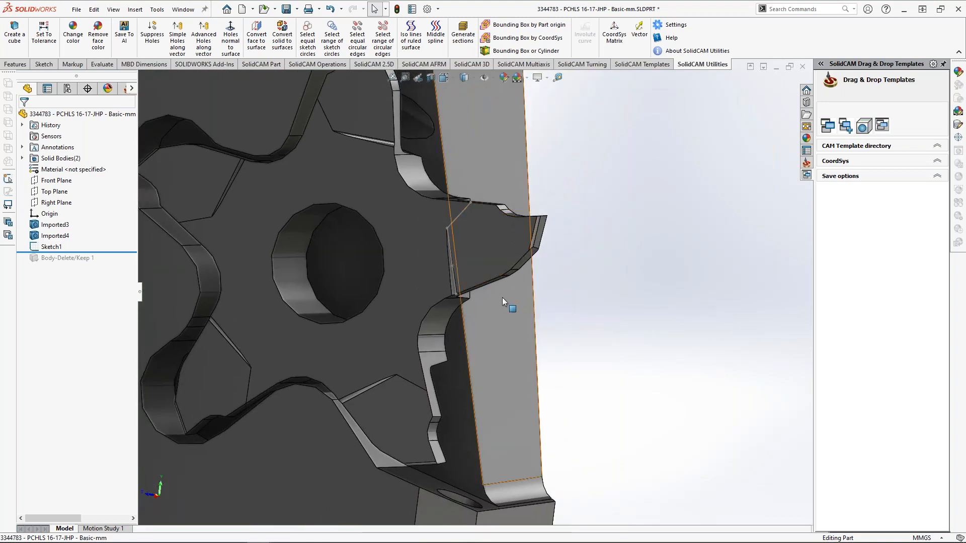
pyautogui.hotkey('ctrl', '2')
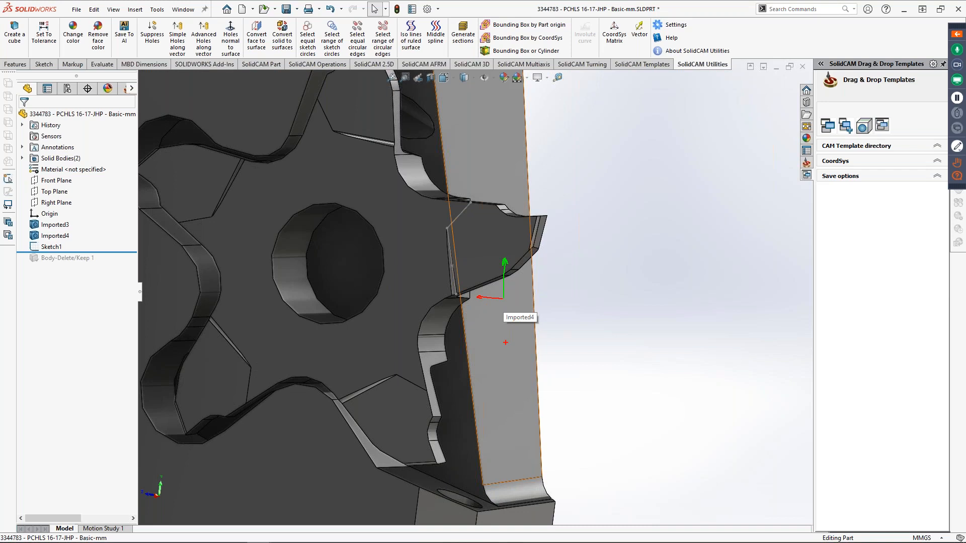
# - Review the complete holder with its shank, head and mounted insert
pyautogui.scroll(6, 503, 308)
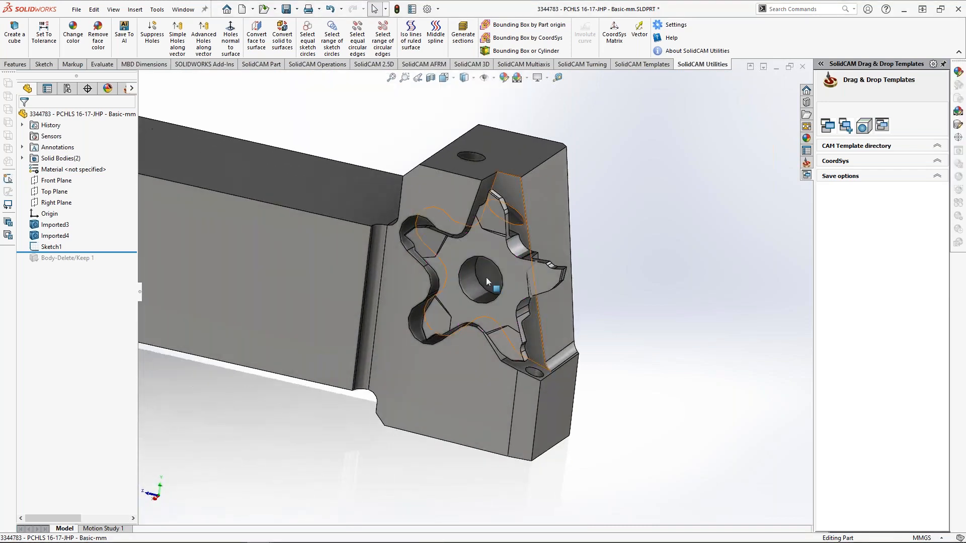
pyautogui.scroll(1, 487, 274)
pyautogui.moveTo(487, 262)
pyautogui.mouseDown(button='middle')
pyautogui.moveTo(475, 277)
pyautogui.moveTo(475, 262)
pyautogui.moveTo(451, 256)
pyautogui.moveTo(425, 330)
pyautogui.moveTo(452, 259)
pyautogui.mouseUp(button='middle')
pyautogui.scroll(-3, 484, 264)
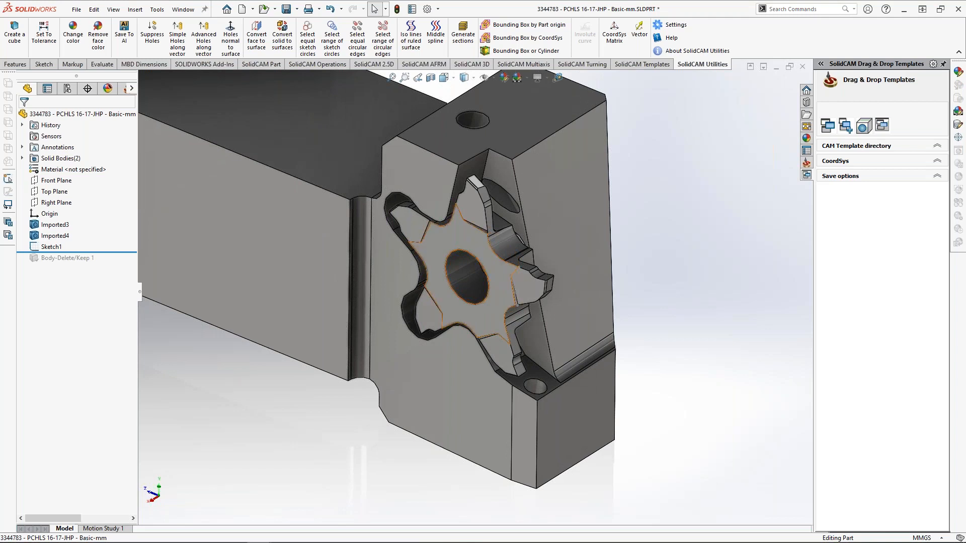
pyautogui.scroll(5, 503, 292)
pyautogui.scroll(2, 470, 312)
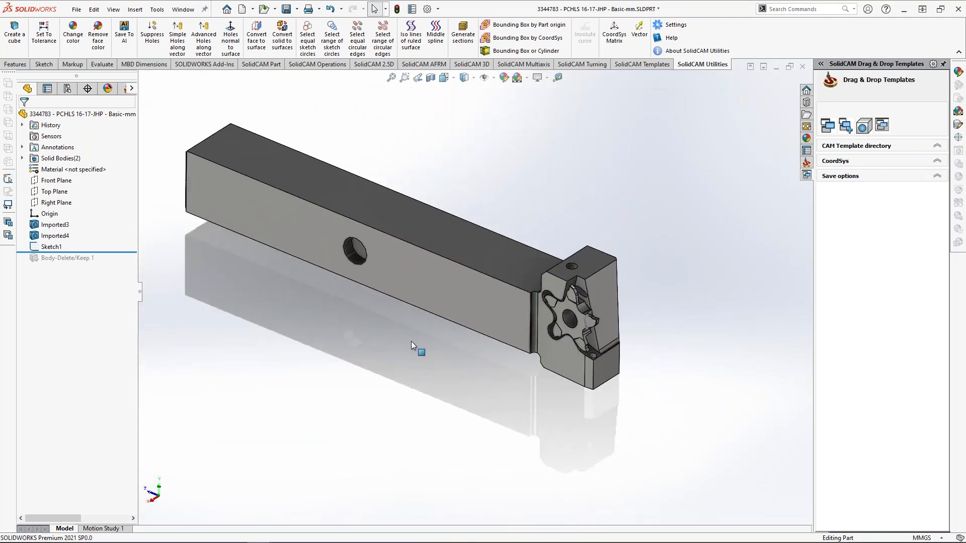
pyautogui.keyDown('ctrl'); pyautogui.moveTo(397, 332); pyautogui.dragTo(467, 367, button='middle'); pyautogui.keyUp('ctrl')
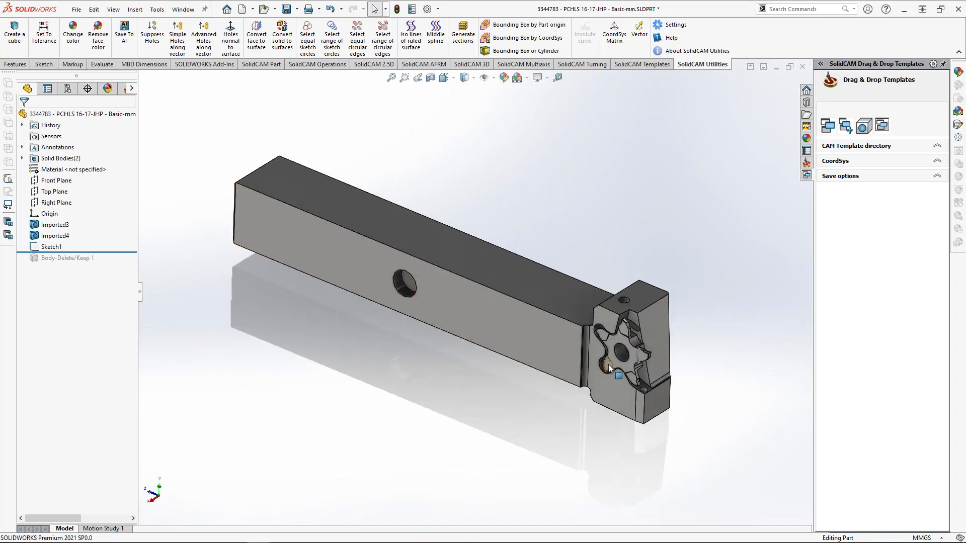
pyautogui.scroll(-4, 611, 363)
pyautogui.keyDown('ctrl'); pyautogui.moveTo(611, 362); pyautogui.dragTo(602, 363, button='middle'); pyautogui.keyUp('ctrl')
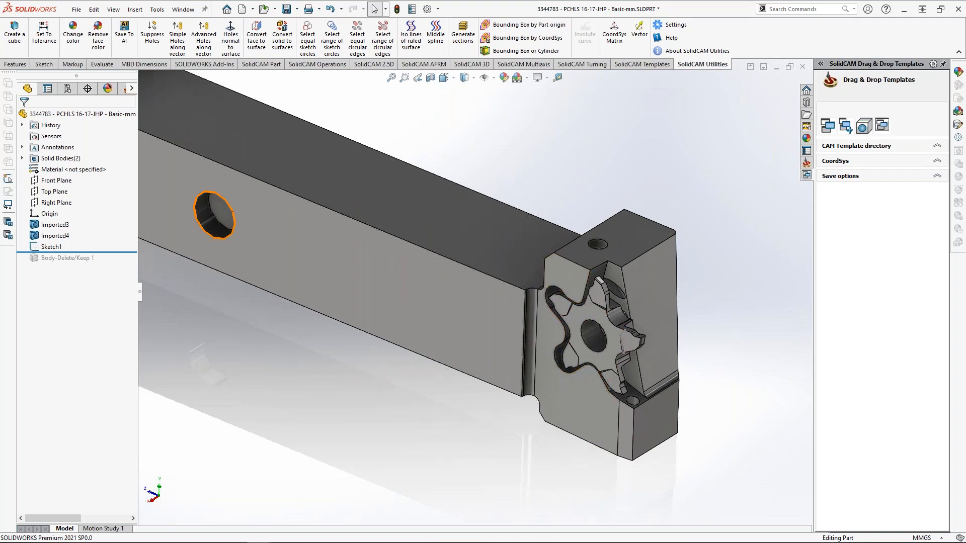
# - Open the recent CAM-part STAR SR20-J_TYPE_C_DEMO_PART in SolidCAM
pyautogui.click(77, 11)
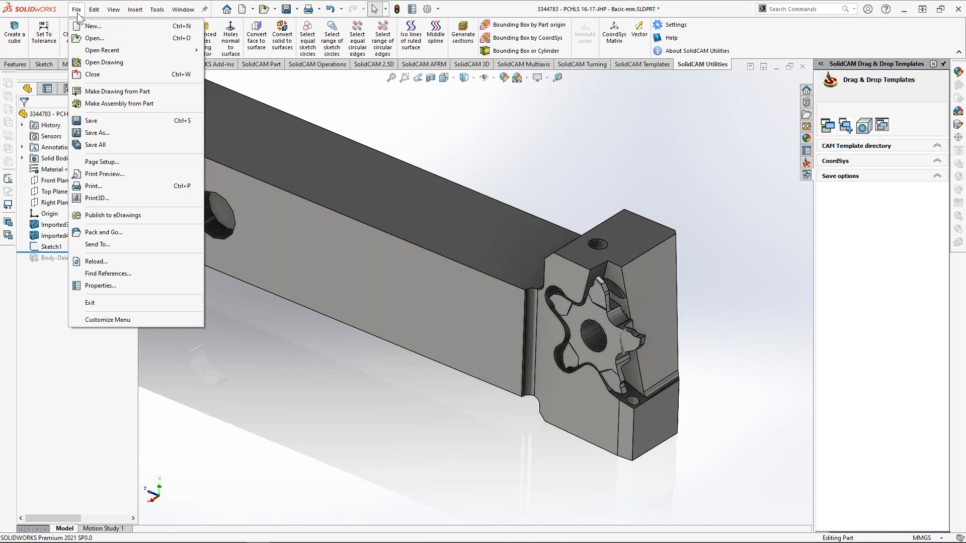
pyautogui.click(323, 361)
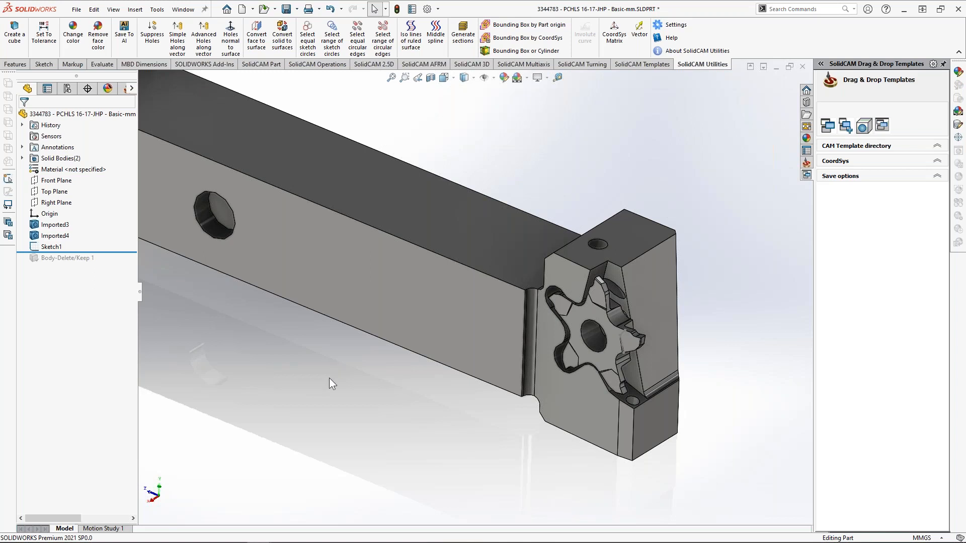
pyautogui.click(156, 11)
pyautogui.moveTo(182, 59)
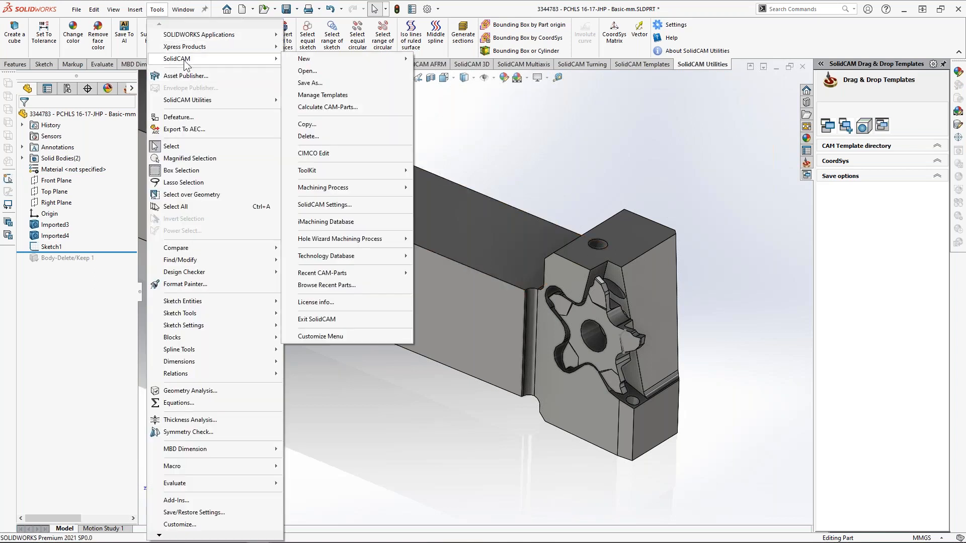
pyautogui.moveTo(357, 273)
pyautogui.click(431, 274)
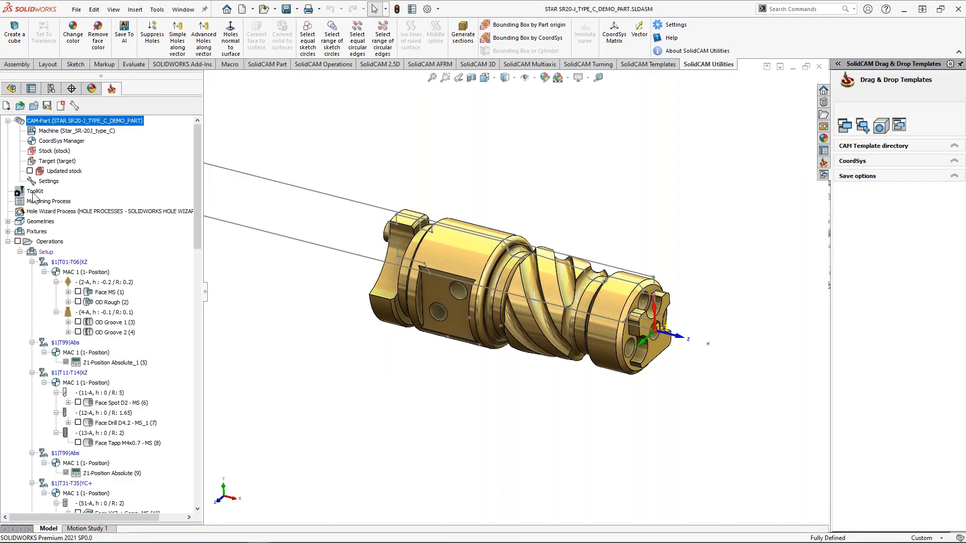
# - Open the CAM-part's ToolKit and select the empty station T5 in the T01-T06 group
pyautogui.doubleClick(34, 191)
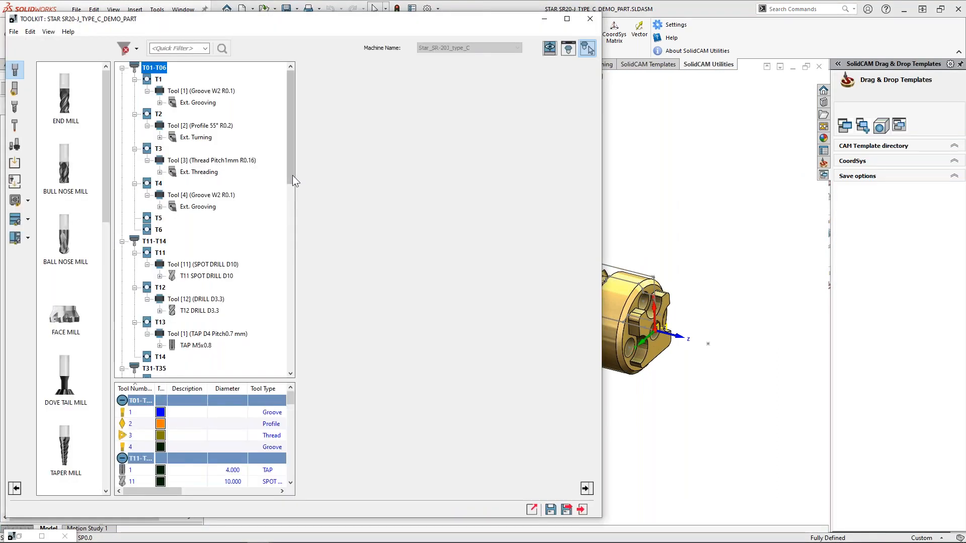
pyautogui.scroll(-1, 291, 179)
pyautogui.click(159, 207)
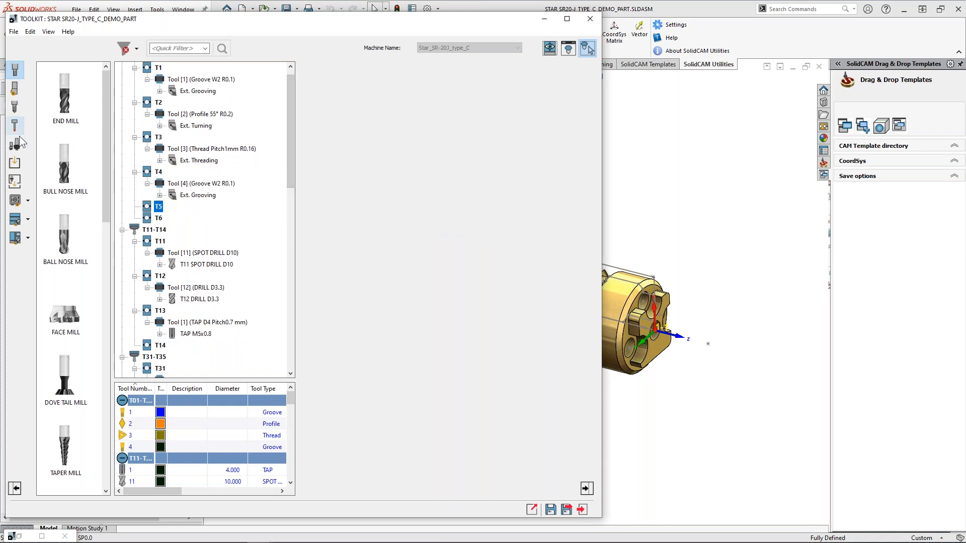
# - Mount the turning shank SCHL 12-22BF-JHP from the Webinar component library on station T5
pyautogui.click(16, 200)
pyautogui.doubleClick(60, 254)
pyautogui.click(57, 137)
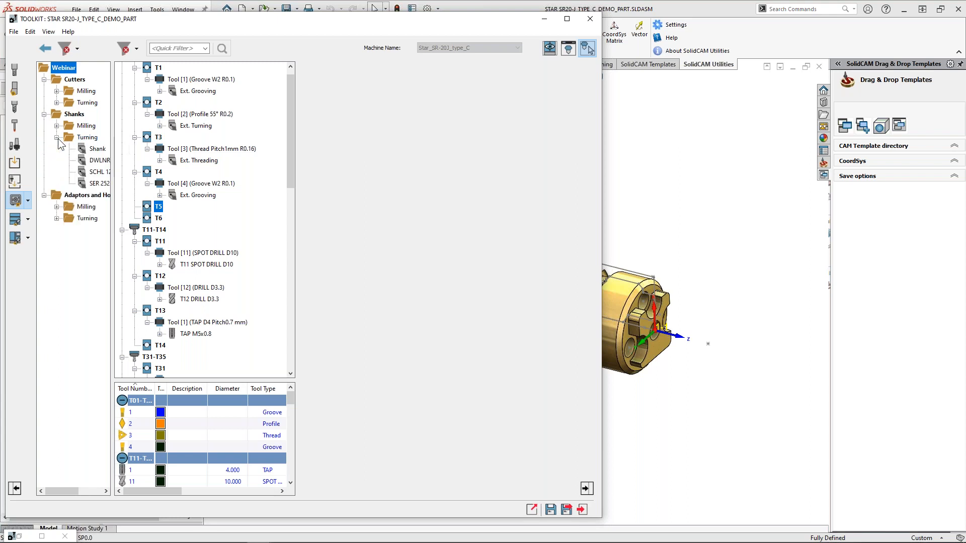
pyautogui.click(96, 172)
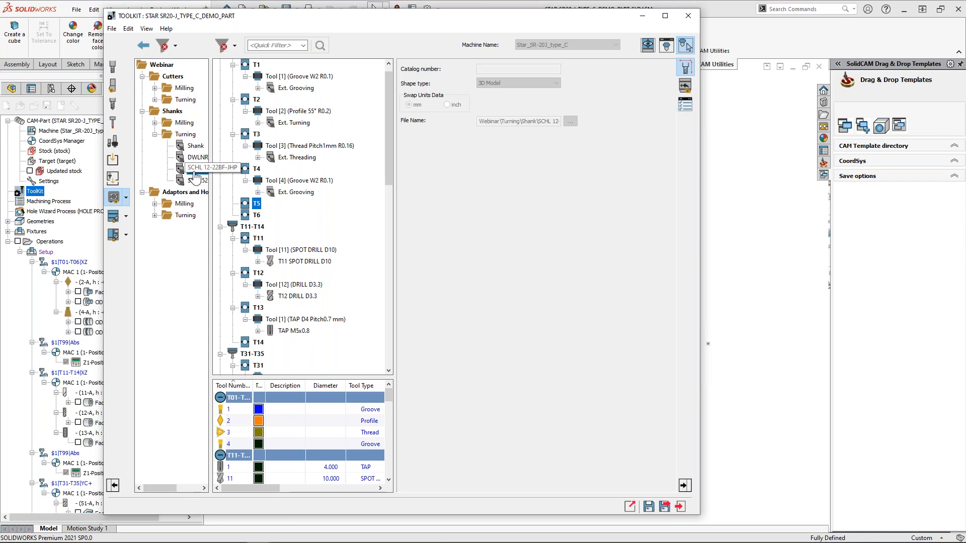
pyautogui.moveTo(196, 169); pyautogui.dragTo(371, 210)
# - Attach the turning cutter SCHL 12-22BF-JHP-0_5 from the Webinar library to the shank on T5
pyautogui.click(155, 100)
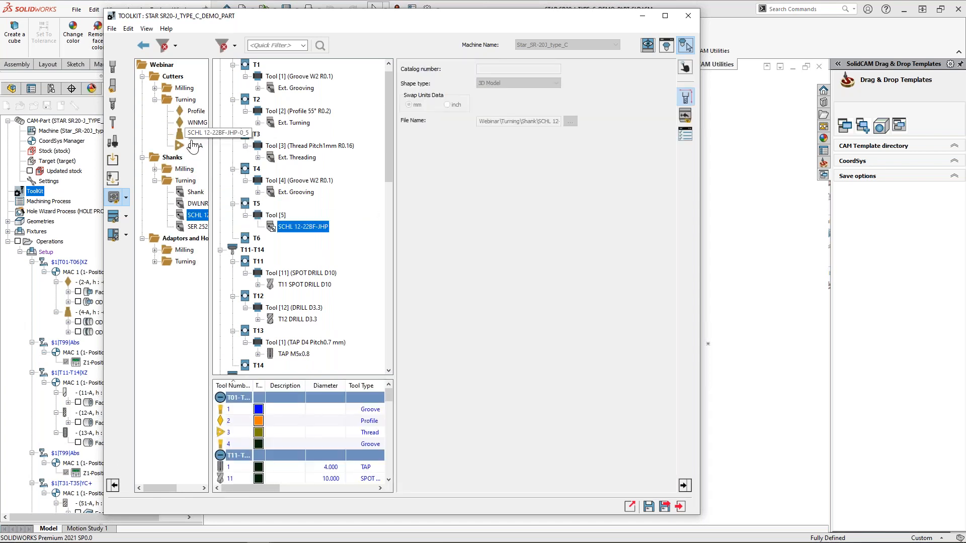
pyautogui.click(194, 135)
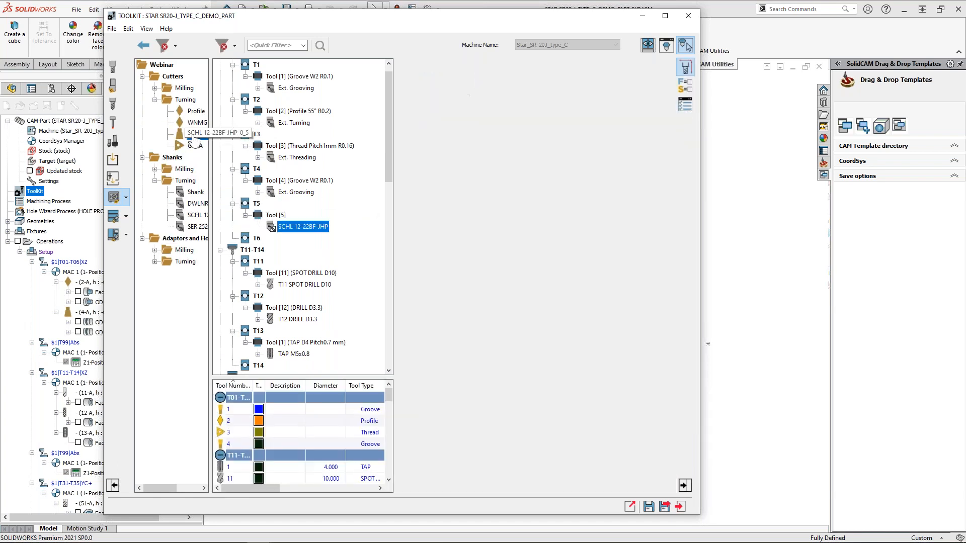
pyautogui.moveTo(245, 184); pyautogui.dragTo(302, 226)
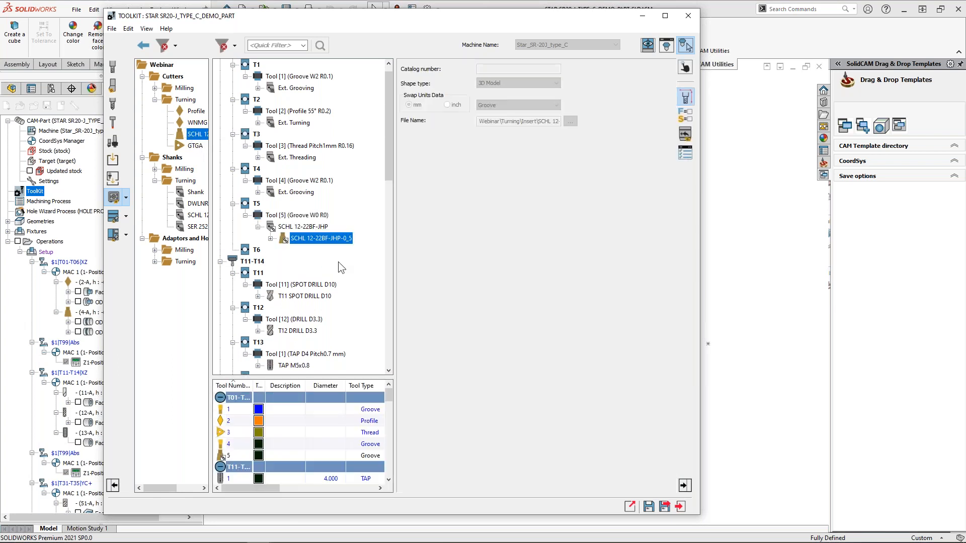
# - Show the T5 tool in the Machine Preview, with an enlarged preview window placed beside the ToolKit
pyautogui.click(649, 47)
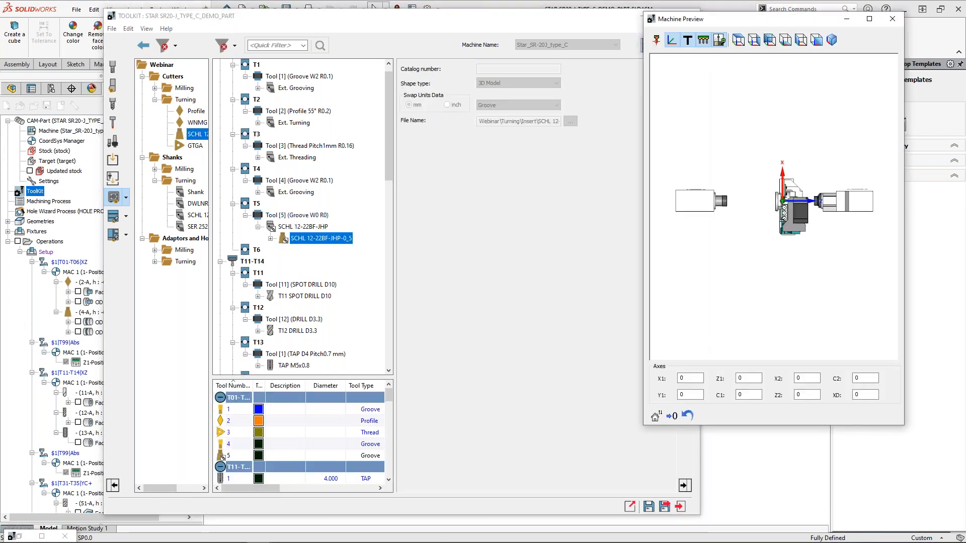
pyautogui.moveTo(643, 425); pyautogui.dragTo(482, 482)
pyautogui.moveTo(744, 289); pyautogui.dragTo(721, 221, button='middle')
pyautogui.scroll(3, 720, 222)
pyautogui.scroll(5, 721, 222)
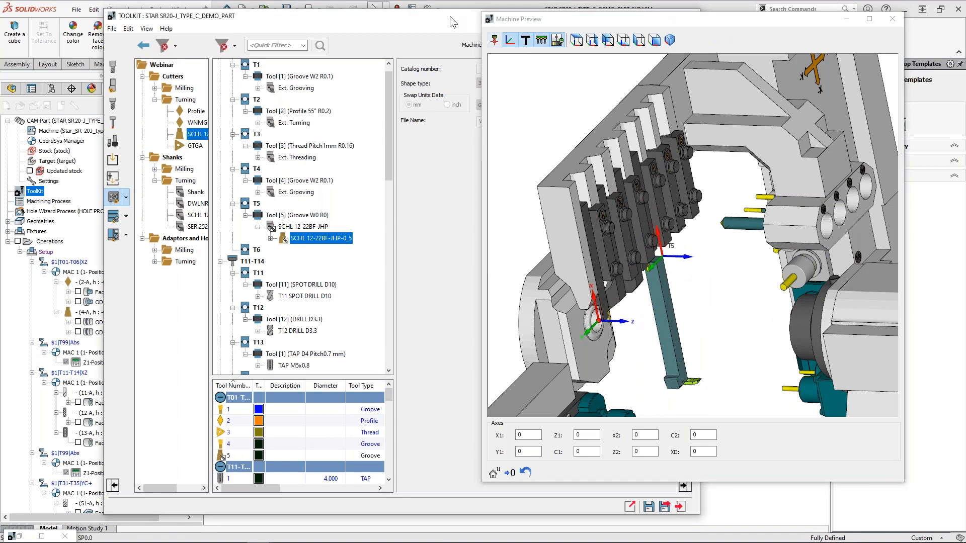
pyautogui.moveTo(449, 16); pyautogui.dragTo(290, 21)
pyautogui.moveTo(532, 19); pyautogui.dragTo(775, 108)
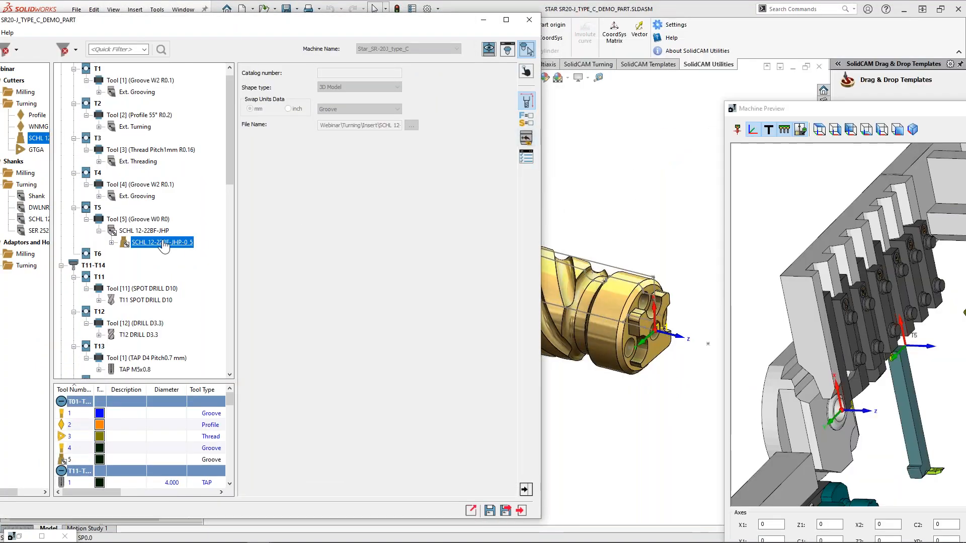
# - Set all mounting offsets and rotations of the T5 cutter on Joint_1 to 0
pyautogui.click(526, 139)
pyautogui.doubleClick(338, 115)
pyautogui.moveTo(344, 99); pyautogui.dragTo(256, 101)
pyautogui.write('00')
pyautogui.moveTo(407, 99); pyautogui.dragTo(381, 102)
pyautogui.write('0')
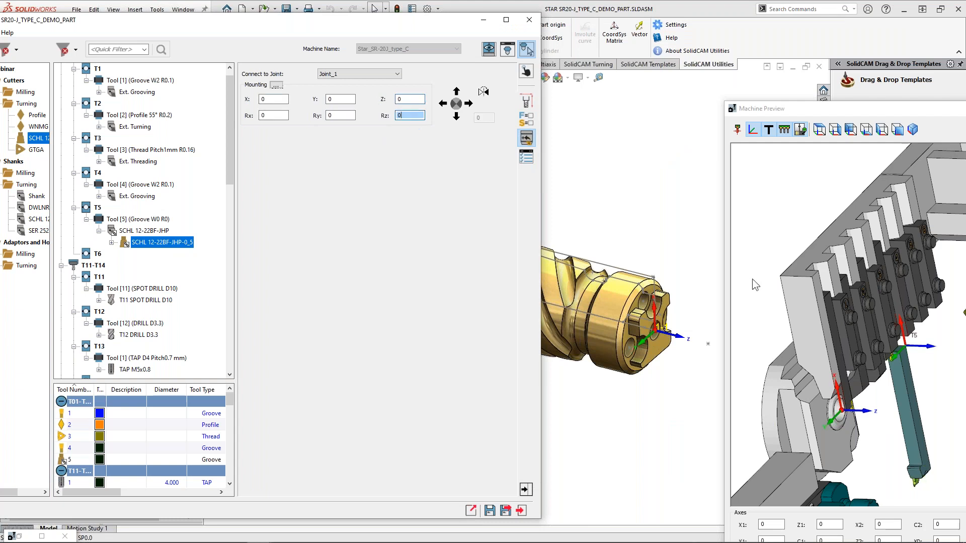
# - Reset the mounting position of the T5 tool's cutting point on the station to the tool tip
pyautogui.moveTo(784, 108); pyautogui.dragTo(706, 88)
pyautogui.scroll(2, 838, 428)
pyautogui.moveTo(837, 429); pyautogui.dragTo(759, 367, button='middle')
pyautogui.scroll(3, 810, 397)
pyautogui.scroll(-4, 820, 338)
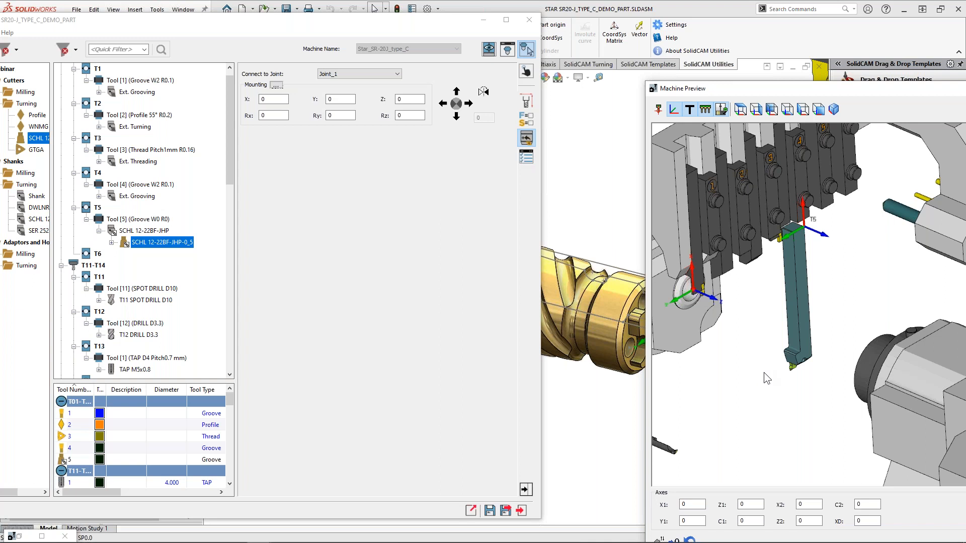
pyautogui.doubleClick(145, 244)
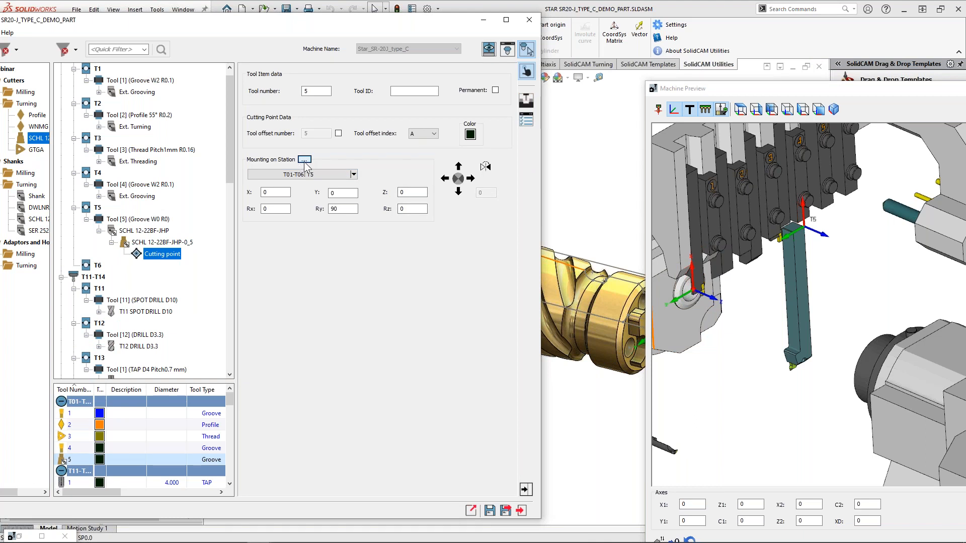
pyautogui.moveTo(816, 282); pyautogui.dragTo(796, 283, button='middle')
pyautogui.scroll(2, 775, 297)
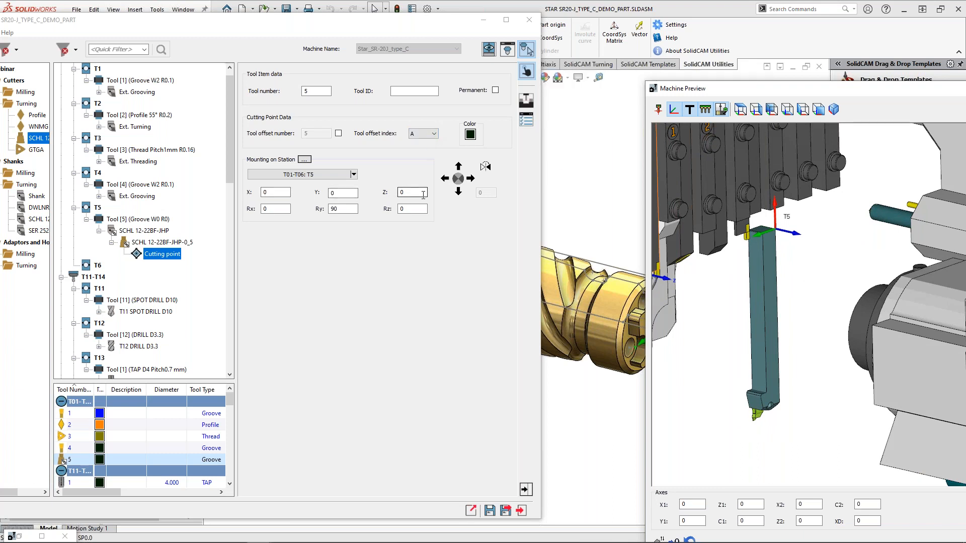
pyautogui.scroll(3, 823, 276)
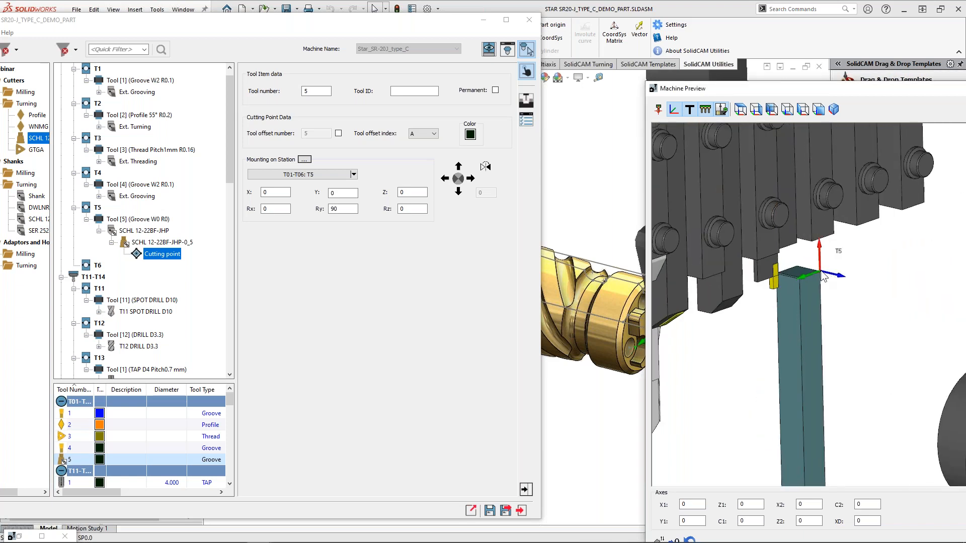
pyautogui.scroll(-3, 821, 272)
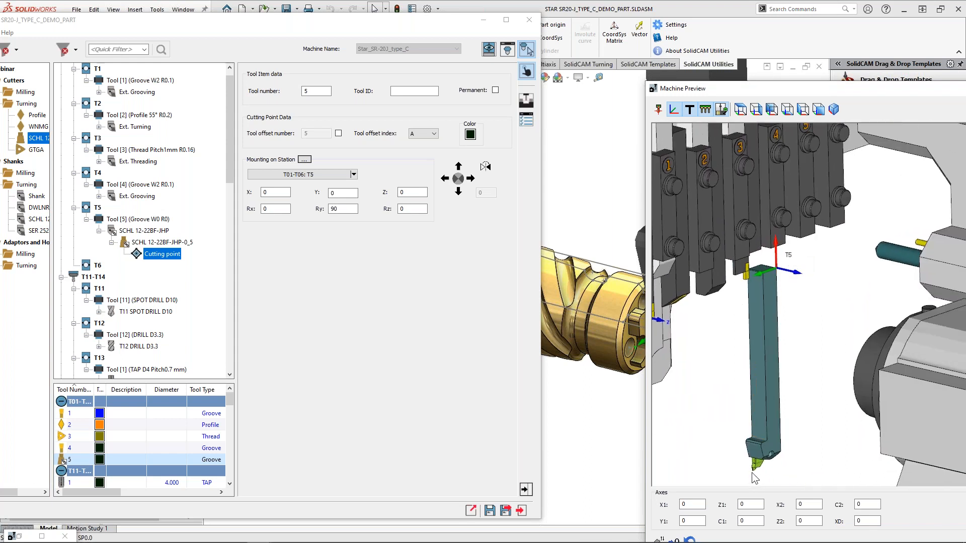
pyautogui.click(304, 159)
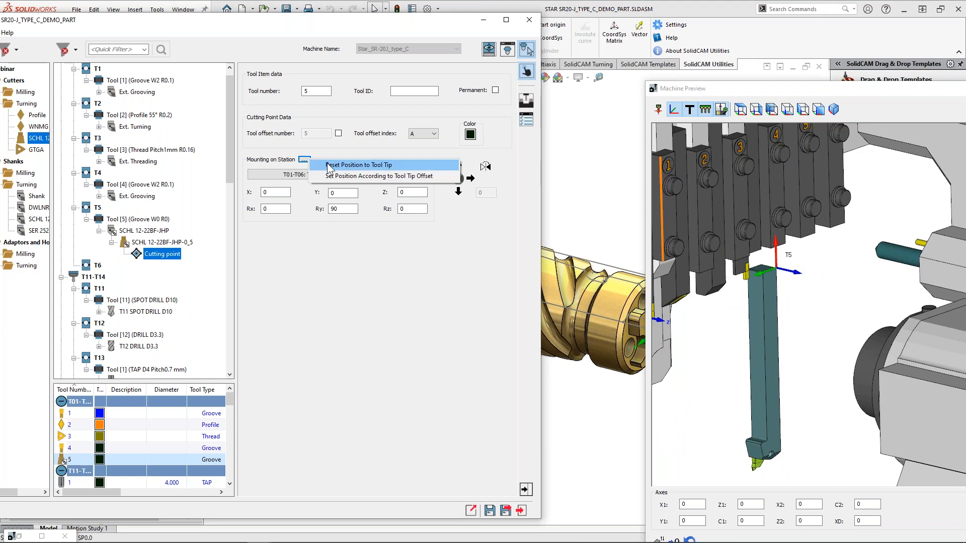
pyautogui.click(357, 166)
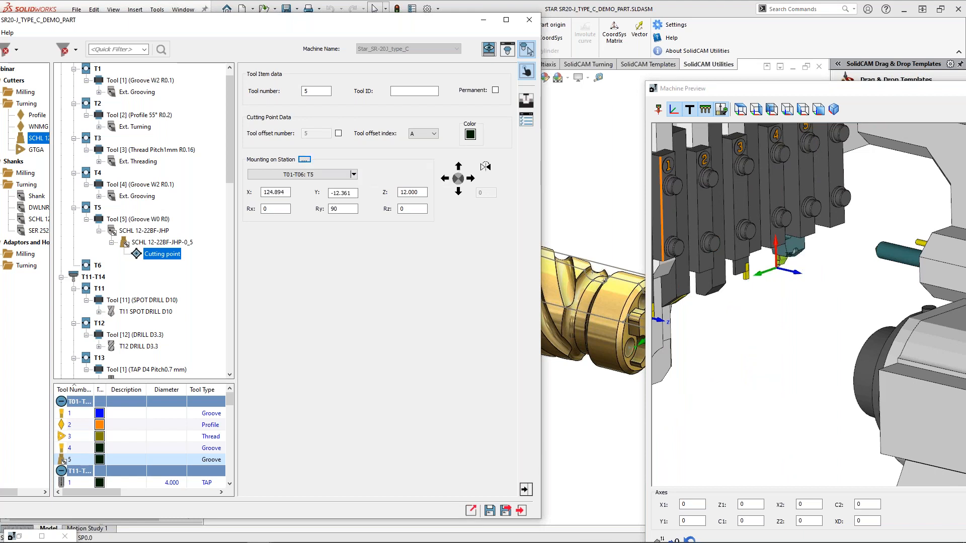
# - Set the T5 tool's mounting Y position on the station to 0.639 so its shank sits between the clamps
pyautogui.scroll(3, 850, 309)
pyautogui.moveTo(842, 309); pyautogui.dragTo(745, 294, button='middle')
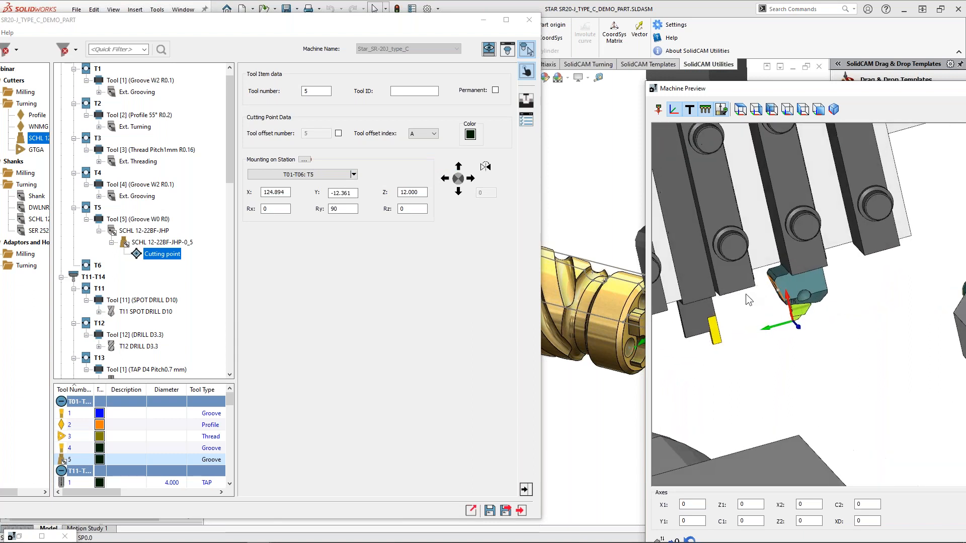
pyautogui.scroll(-1, 804, 265)
pyautogui.keyDown('ctrl'); pyautogui.moveTo(813, 261); pyautogui.dragTo(815, 292, button='middle'); pyautogui.keyUp('ctrl')
pyautogui.doubleClick(345, 193)
pyautogui.write('0')
pyautogui.scroll(-5, 345, 193)
pyautogui.scroll(20, 345, 193)
pyautogui.scroll(-7, 345, 193)
pyautogui.scroll(2, 345, 193)
pyautogui.scroll(2, 345, 193)
# - Try the T5 tool's mounting Z position at 2, 22 and 0, and return it to 12
pyautogui.click(420, 193)
pyautogui.scroll(-10, 420, 192)
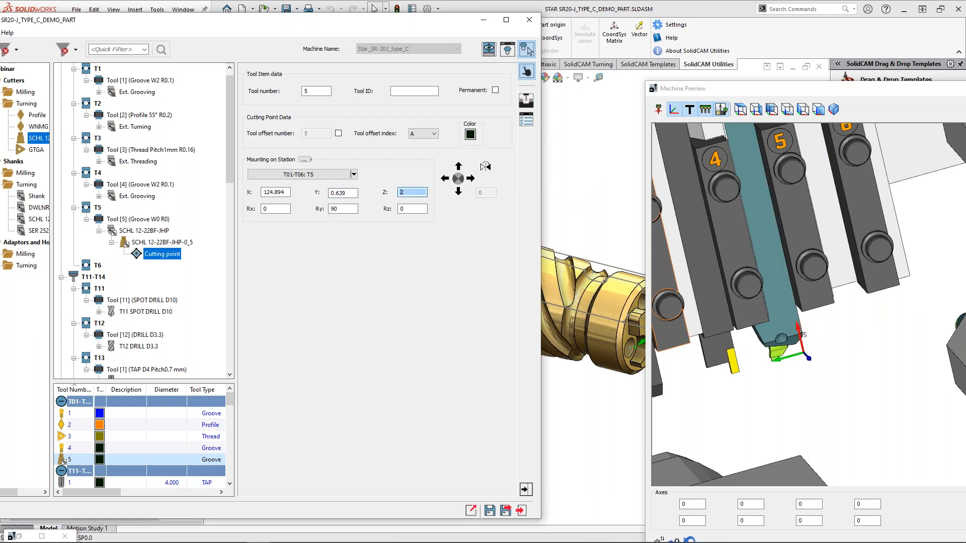
pyautogui.scroll(10, 411, 192)
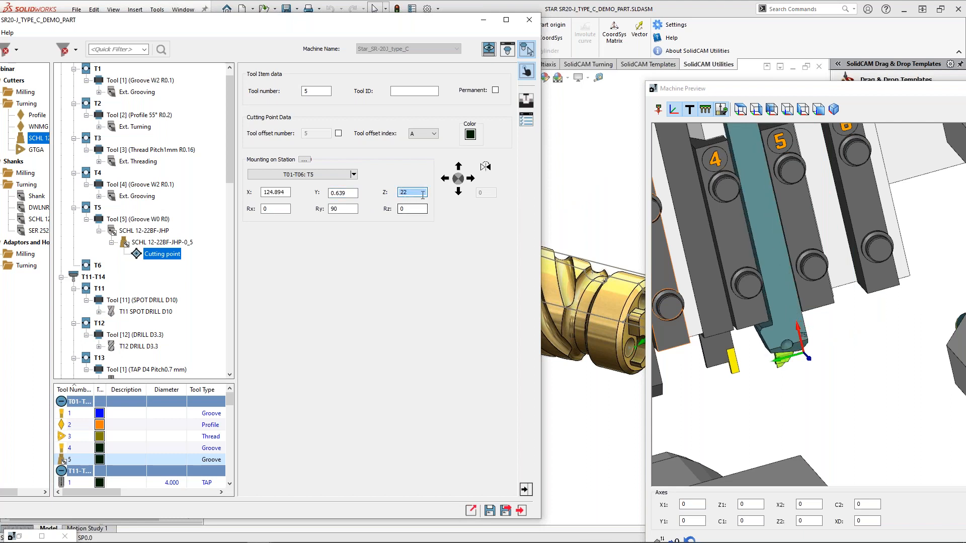
pyautogui.moveTo(714, 241); pyautogui.dragTo(784, 228, button='middle')
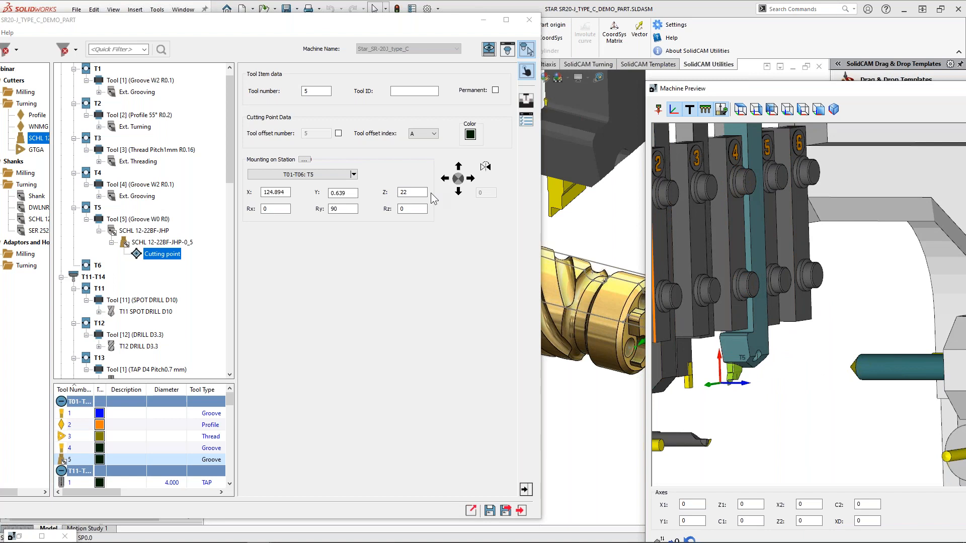
pyautogui.doubleClick(410, 194)
pyautogui.write('0')
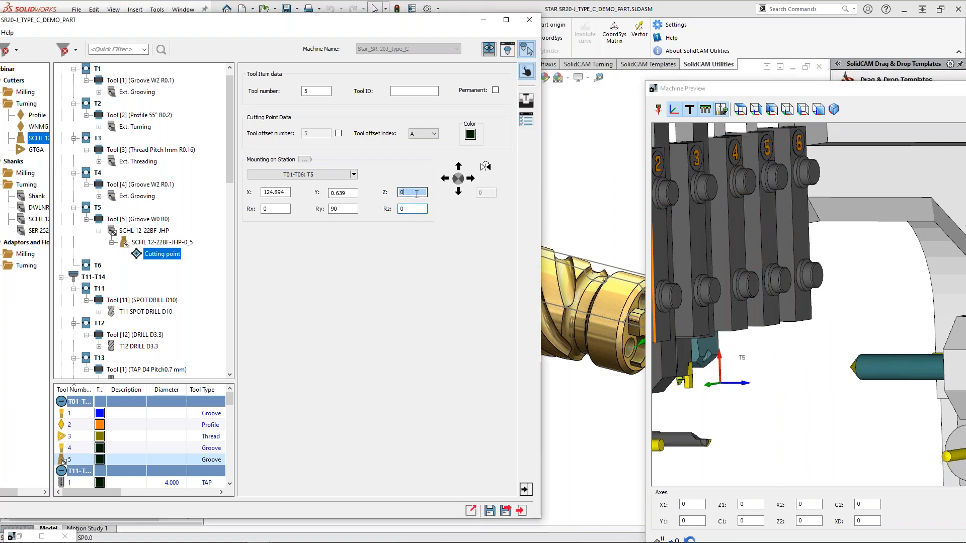
pyautogui.click(415, 208)
# - Try tool tip X offsets such as 2, -2 and -1 for T5, and accept the mounting position with X 0, Y 13, Z 0
pyautogui.moveTo(729, 307); pyautogui.dragTo(666, 316, button='middle')
pyautogui.moveTo(802, 312); pyautogui.dragTo(821, 348, button='middle')
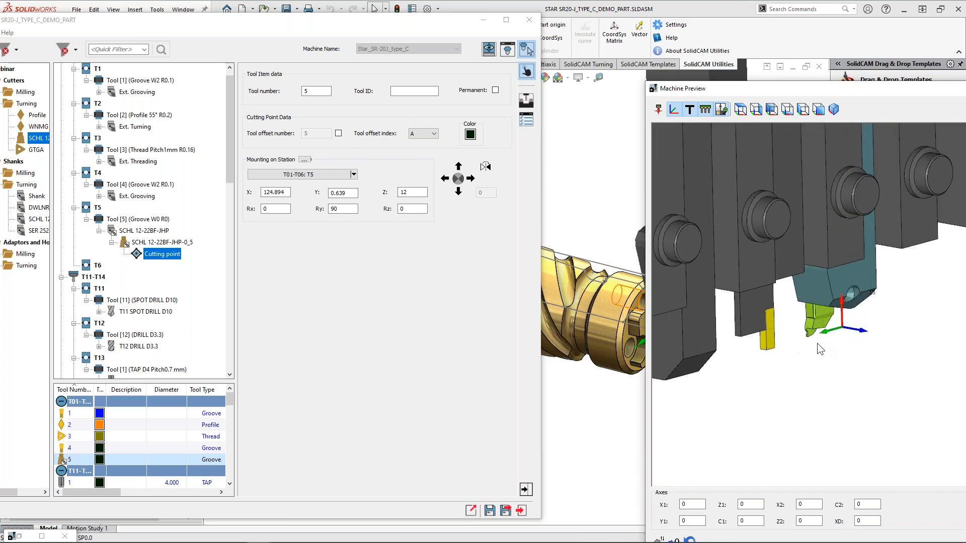
pyautogui.scroll(2, 812, 338)
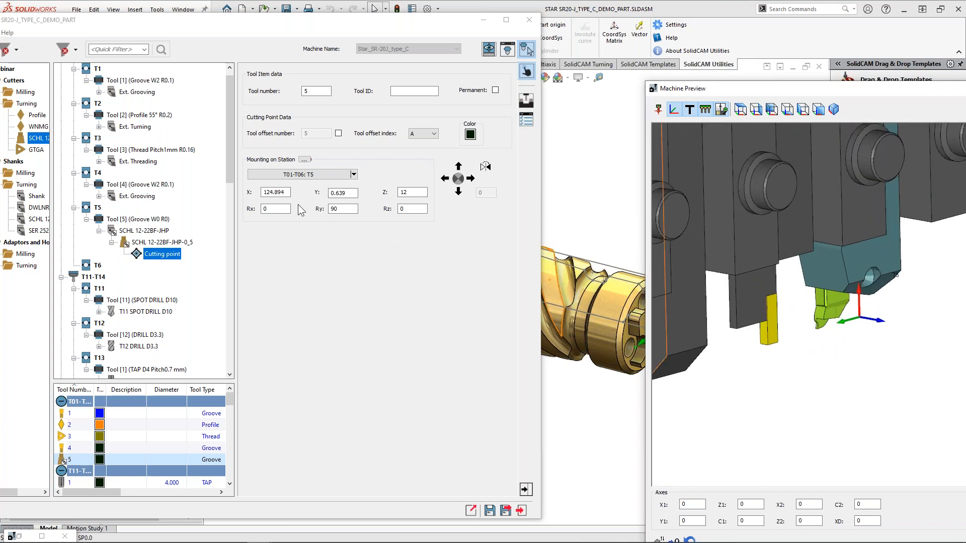
pyautogui.click(304, 160)
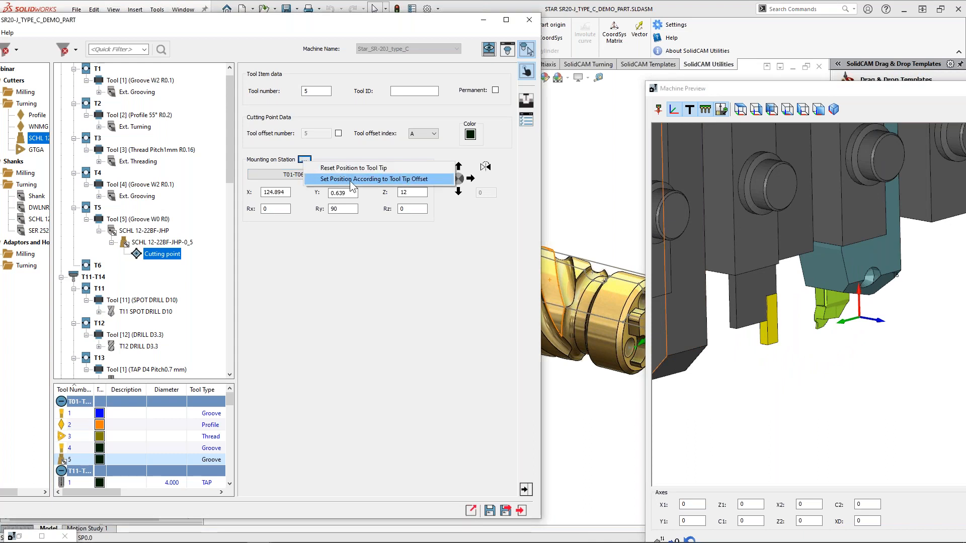
pyautogui.click(349, 180)
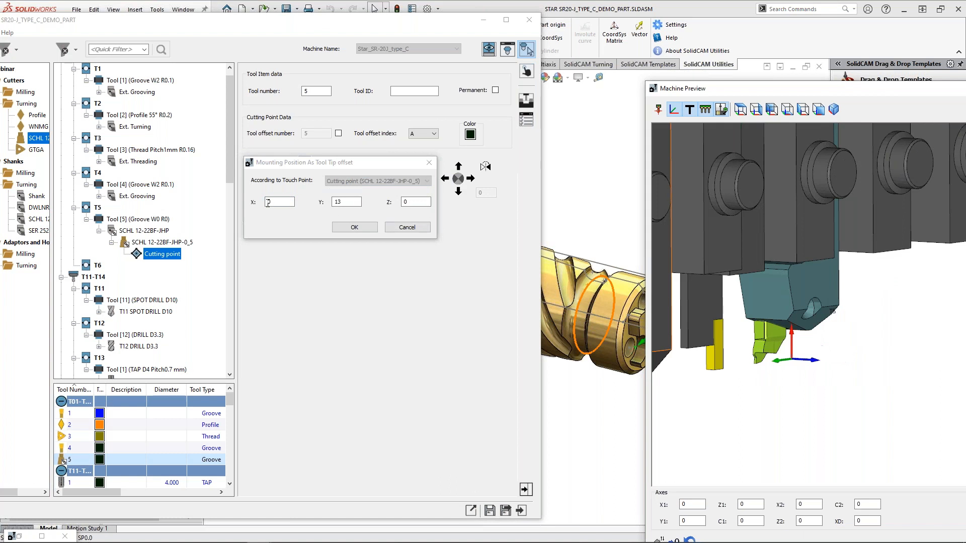
pyautogui.write('1')
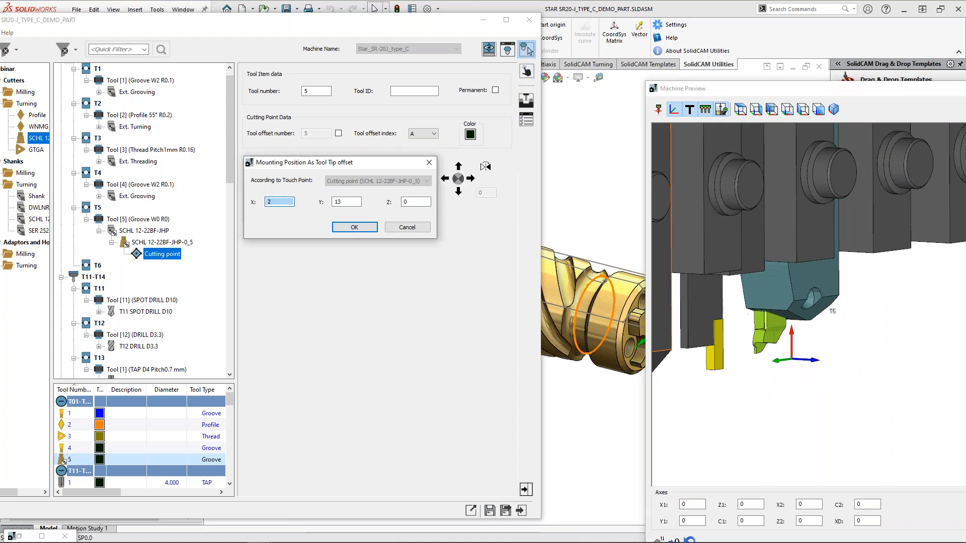
pyautogui.write('-4')
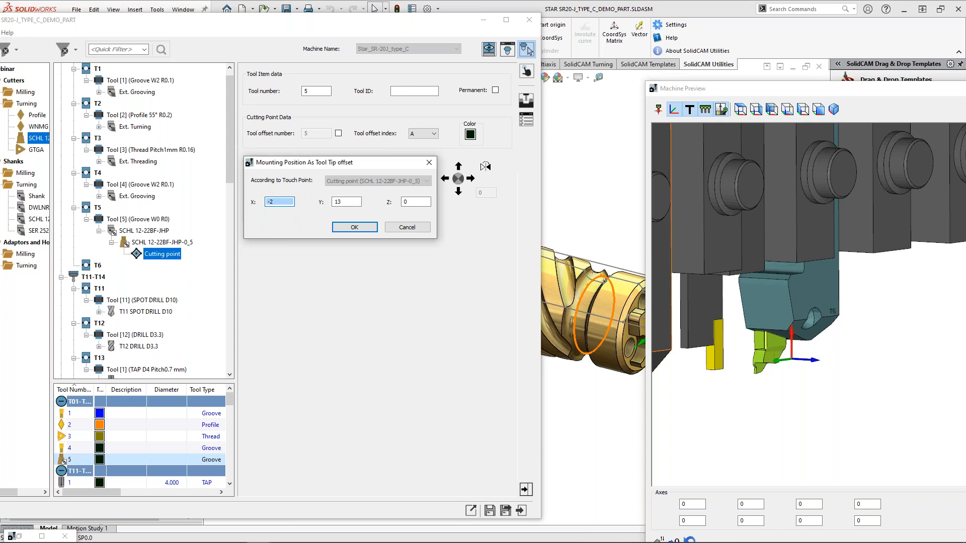
pyautogui.press('Up')
pyautogui.press('Up')
pyautogui.press('Up')
pyautogui.press('Up')
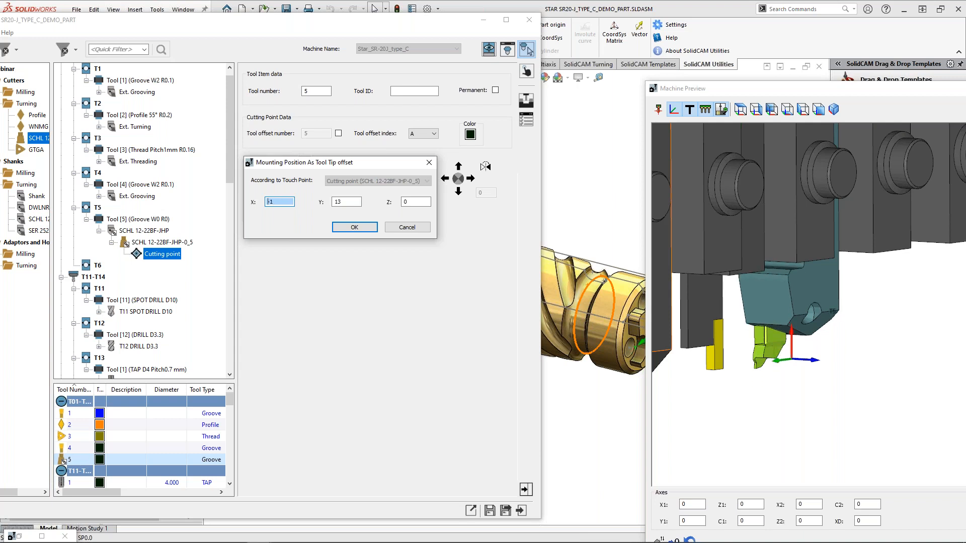
pyautogui.moveTo(333, 162); pyautogui.dragTo(351, 267)
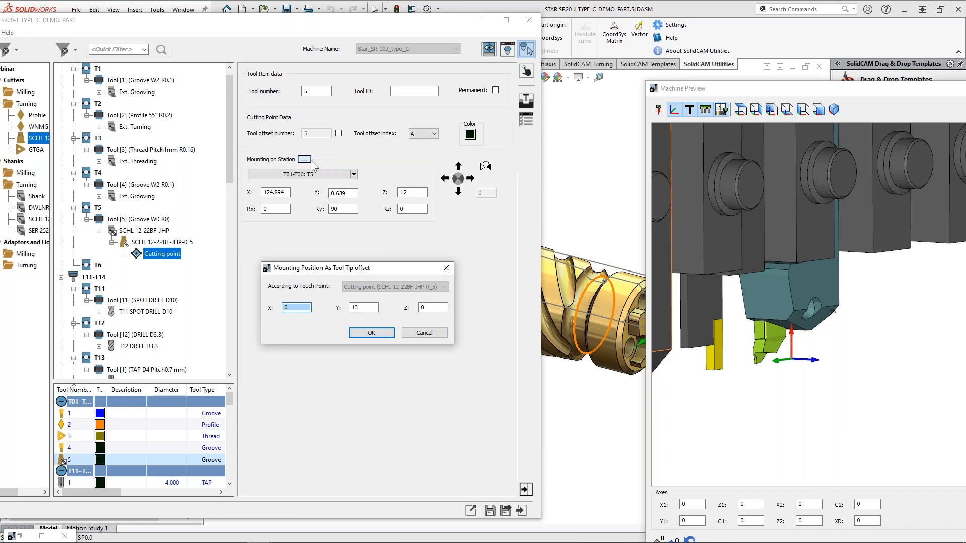
pyautogui.click(372, 333)
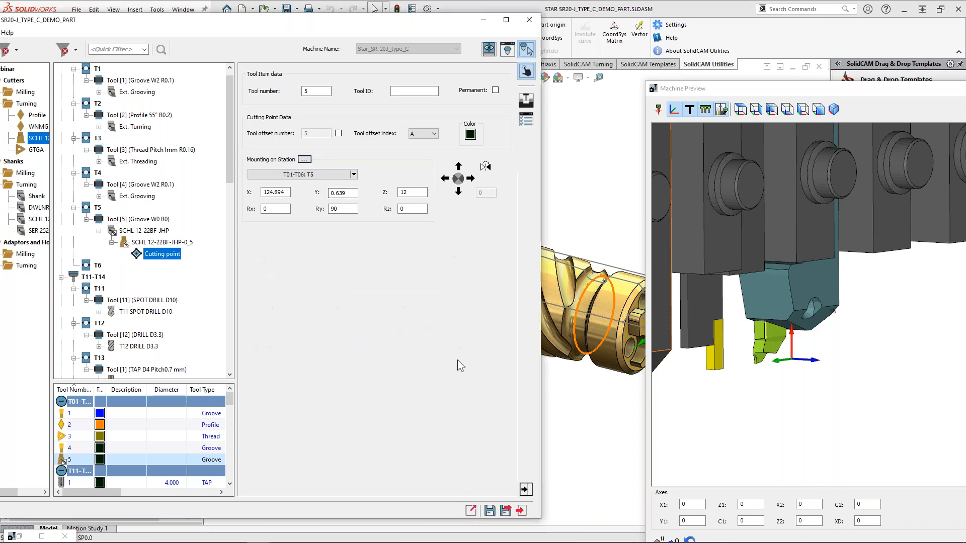
# - Save the ToolKit with the new T5 tool and exit it
pyautogui.scroll(-5, 807, 340)
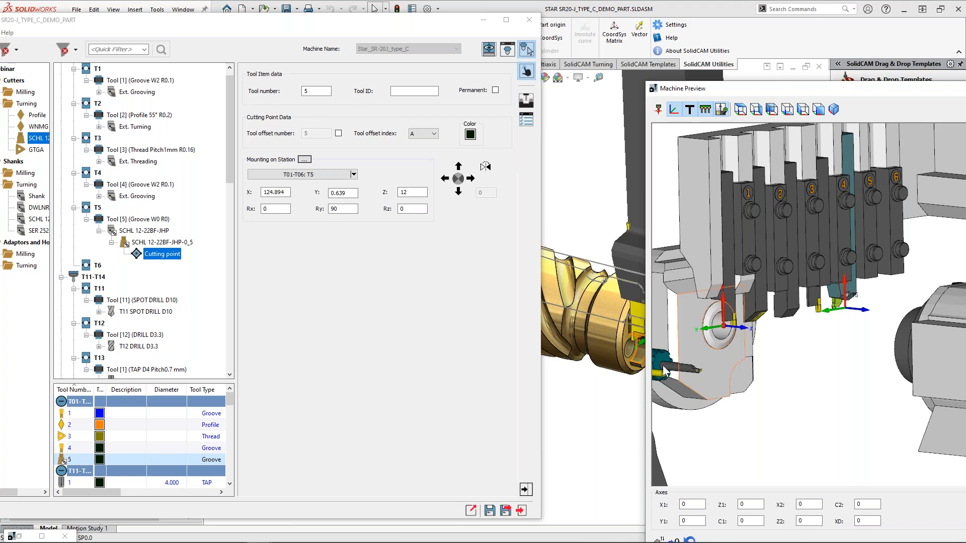
pyautogui.click(506, 511)
# - Open the recent CAM-part NTX2000-TESTPART in SolidCAM
pyautogui.click(75, 9)
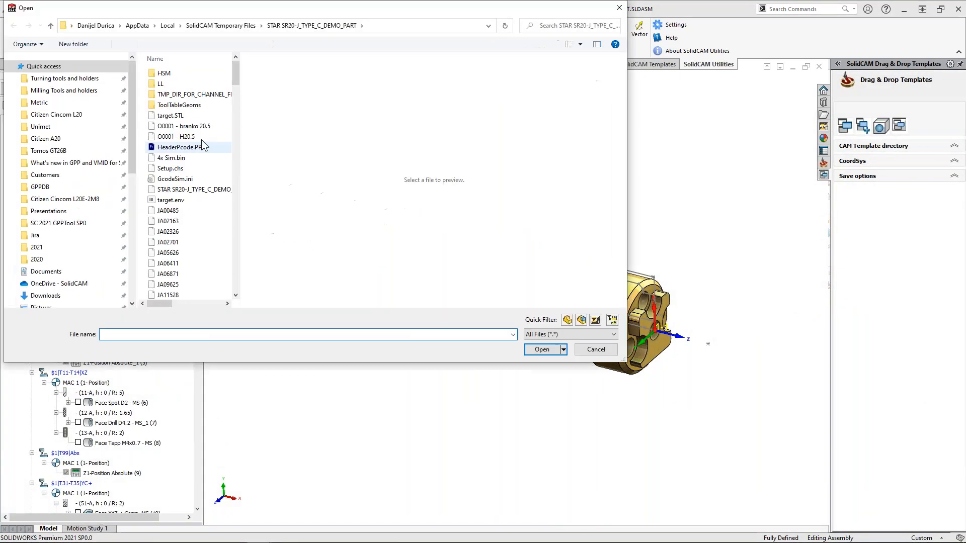
pyautogui.click(596, 349)
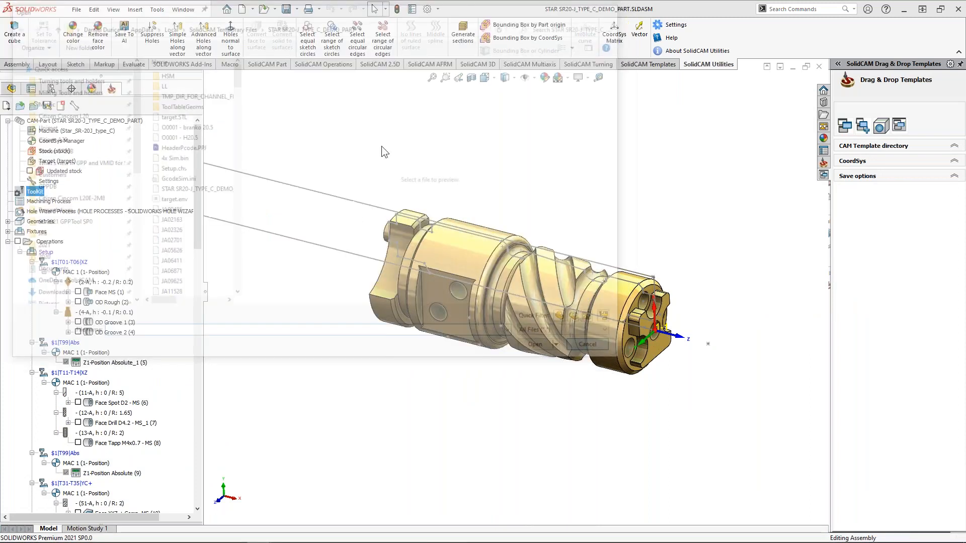
pyautogui.click(157, 9)
pyautogui.moveTo(226, 59)
pyautogui.moveTo(365, 274)
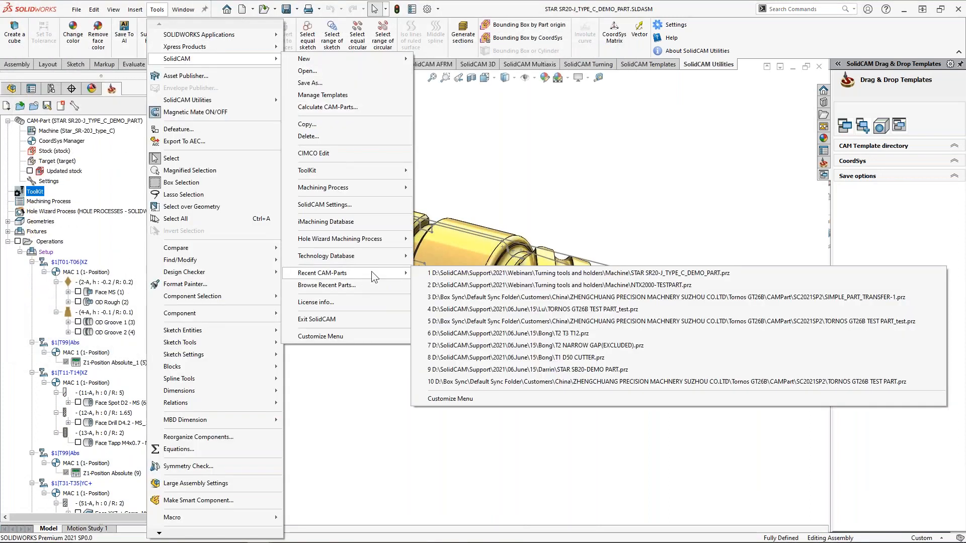
pyautogui.click(452, 285)
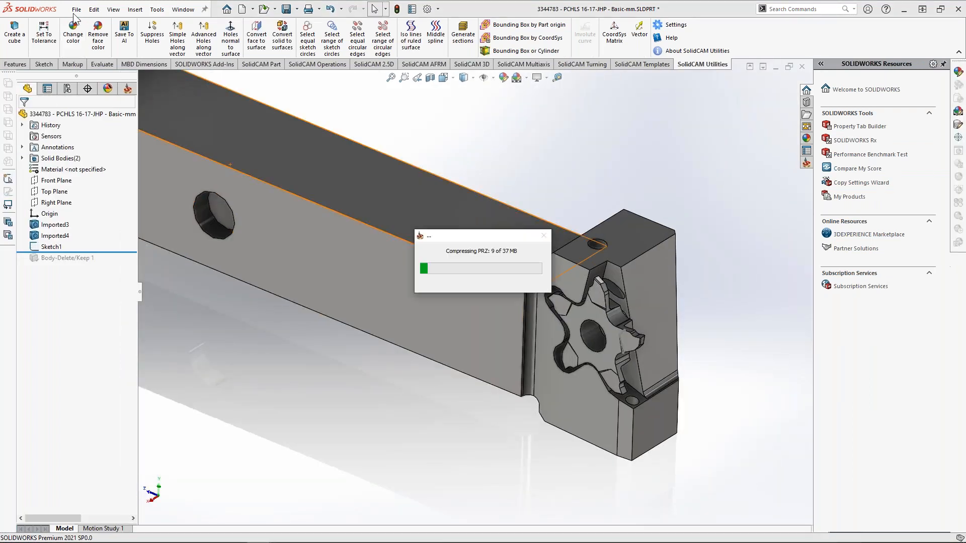
# - Open the holder model RB65OD075100HIDS.SLDPRT from the Turning tools and holders\Tools used\RB65OD075100HIDS folder
pyautogui.click(76, 9)
pyautogui.click(410, 252)
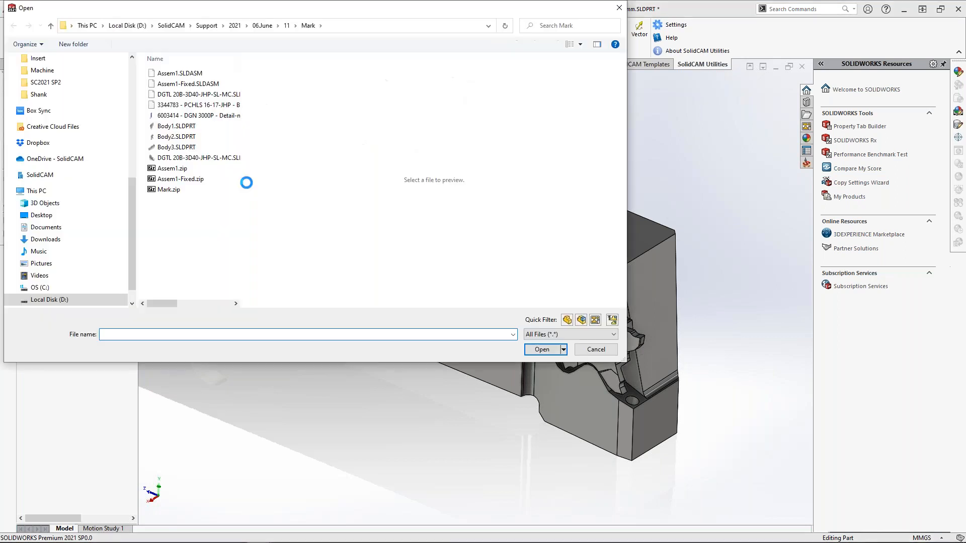
pyautogui.click(386, 261)
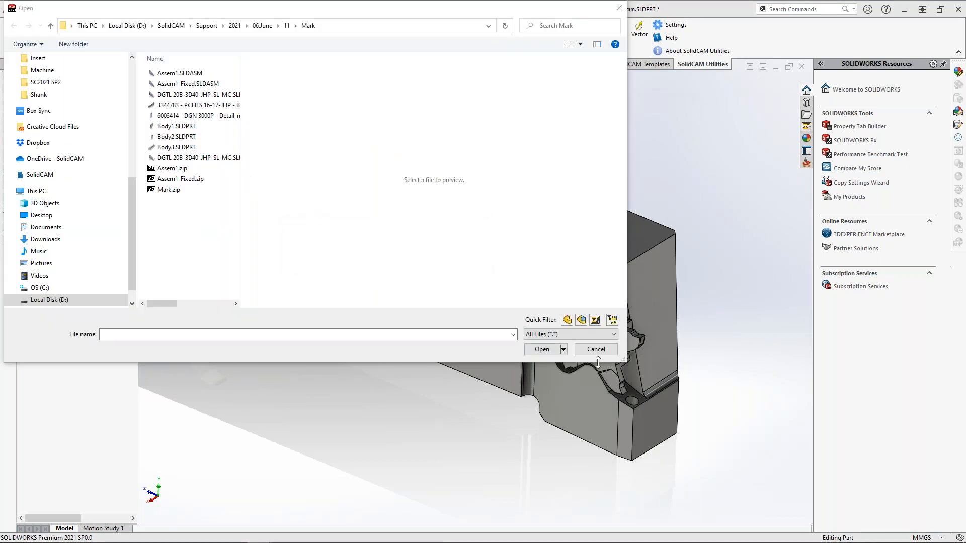
pyautogui.moveTo(132, 217); pyautogui.dragTo(131, 111)
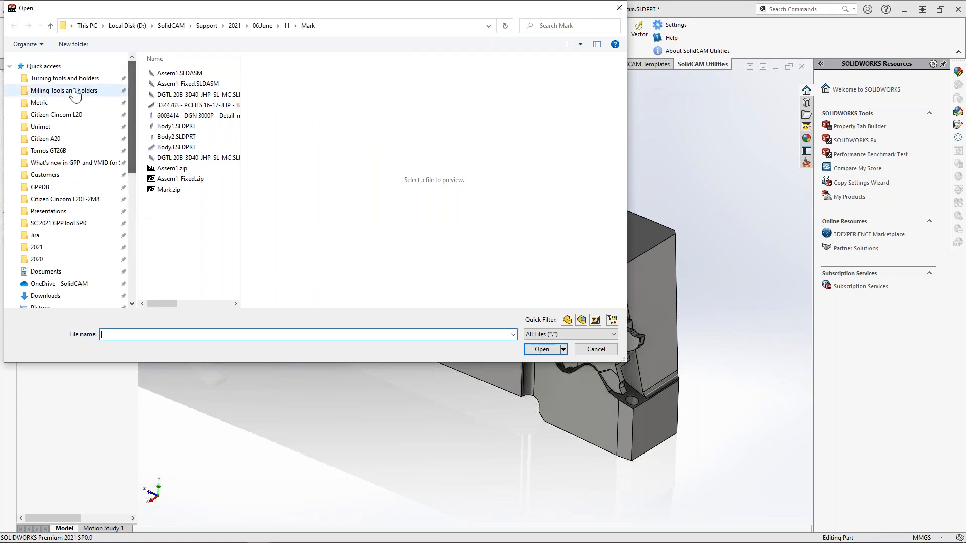
pyautogui.click(64, 78)
pyautogui.doubleClick(171, 115)
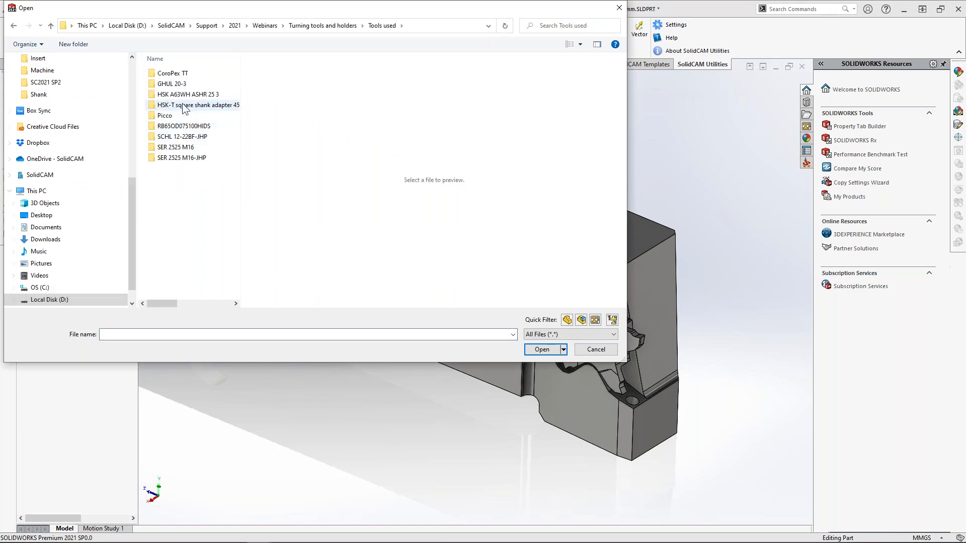
pyautogui.doubleClick(183, 125)
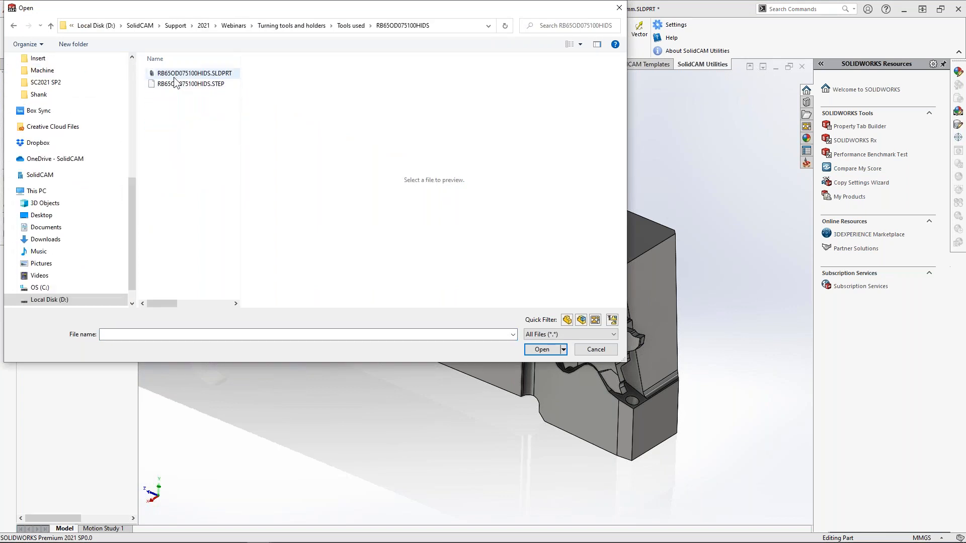
pyautogui.click(176, 73)
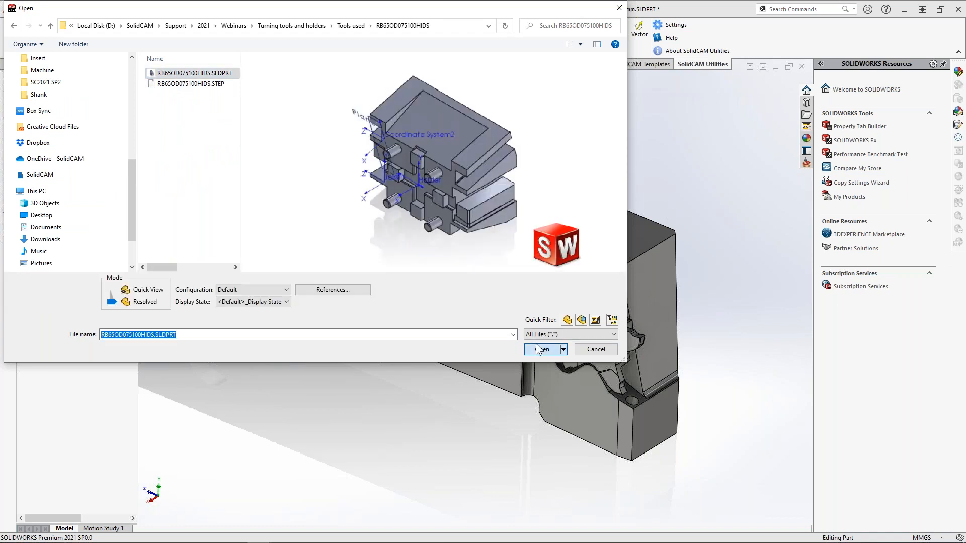
pyautogui.click(543, 348)
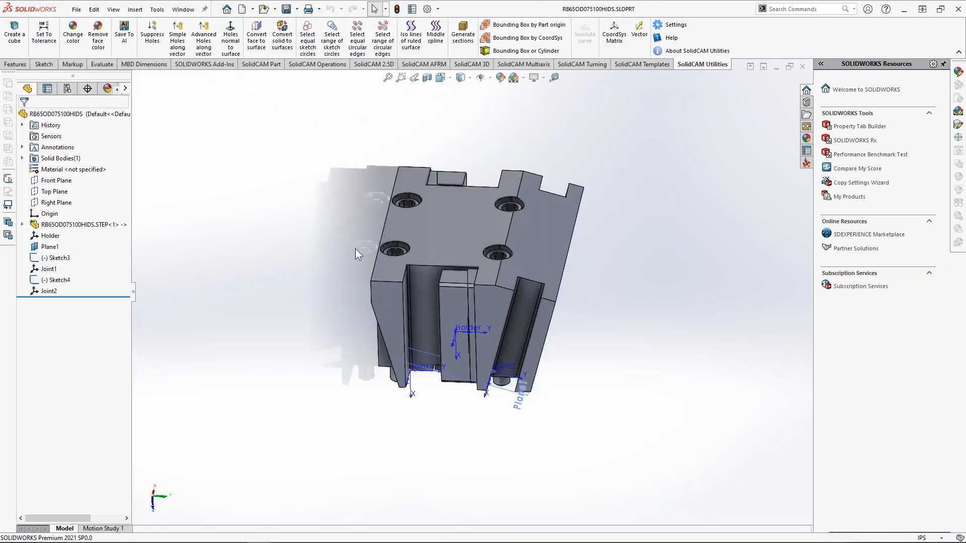
# - Examine the holder's two shank slots from several sides, including the side faces of the angled slot
pyautogui.moveTo(477, 347); pyautogui.dragTo(445, 319, button='middle')
pyautogui.scroll(-1, 452, 308)
pyautogui.scroll(-2, 452, 304)
pyautogui.scroll(-1, 455, 309)
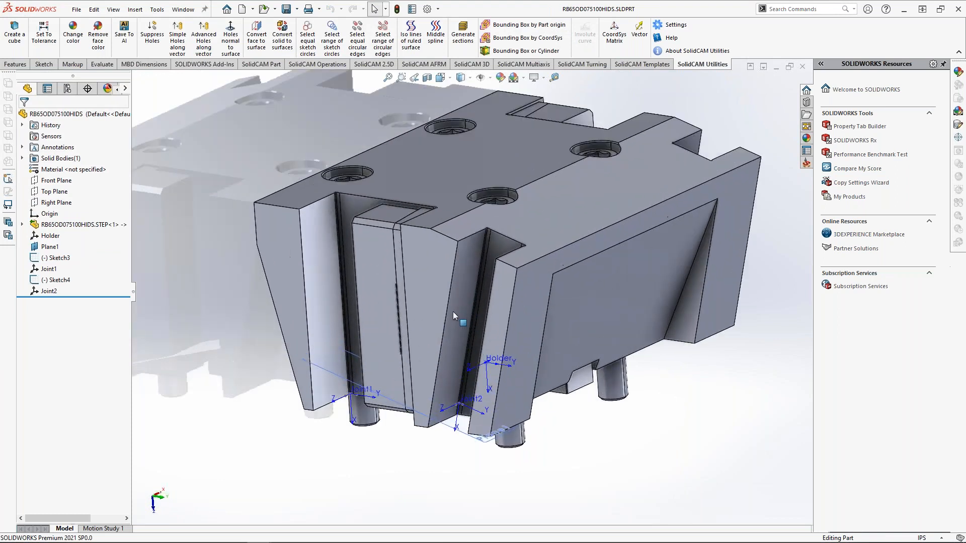
pyautogui.moveTo(457, 306); pyautogui.dragTo(515, 253, button='middle')
pyautogui.click(520, 256)
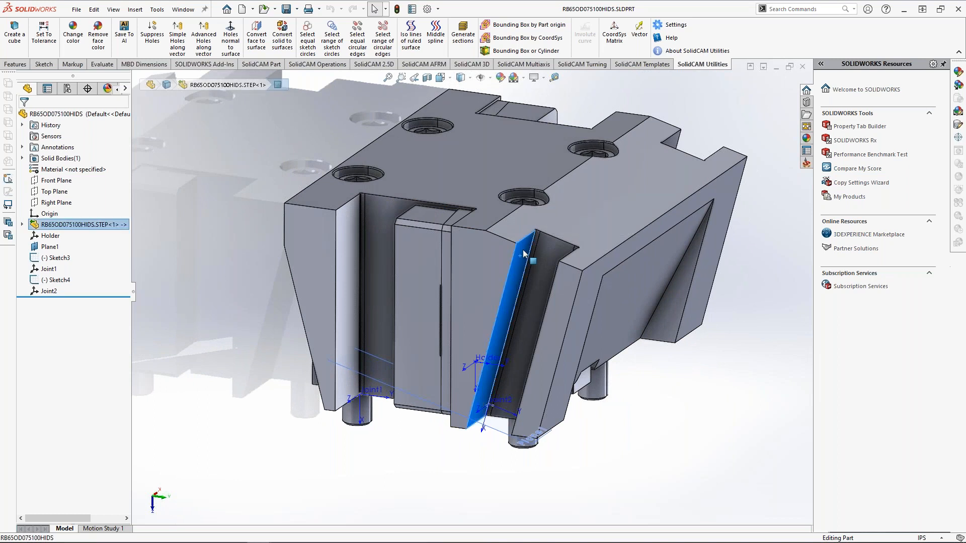
pyautogui.moveTo(533, 306); pyautogui.dragTo(540, 250, button='middle')
pyautogui.scroll(2, 536, 302)
pyautogui.moveTo(537, 345); pyautogui.dragTo(542, 336, button='middle')
pyautogui.moveTo(523, 301); pyautogui.dragTo(525, 302, button='middle')
pyautogui.moveTo(453, 305); pyautogui.dragTo(487, 317, button='middle')
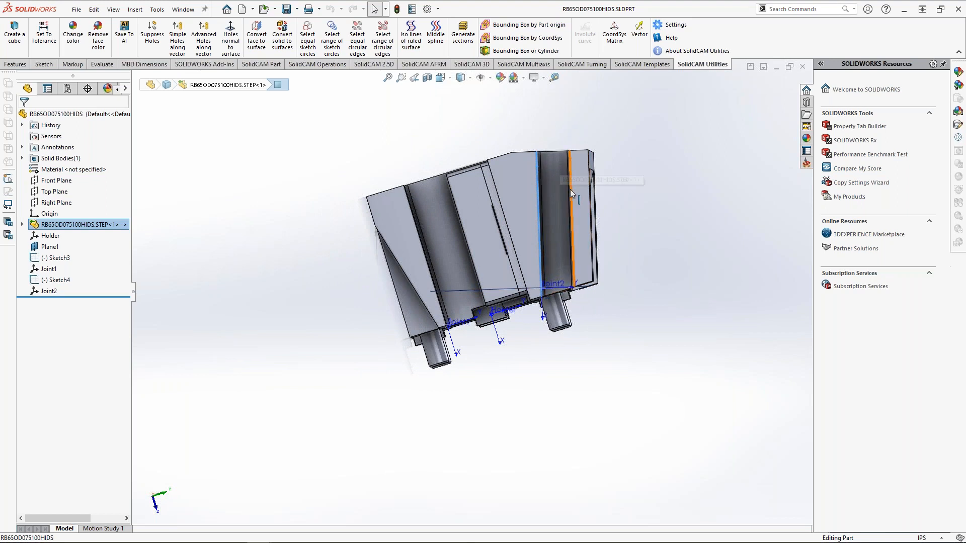
pyautogui.moveTo(551, 224); pyautogui.dragTo(545, 234, button='middle')
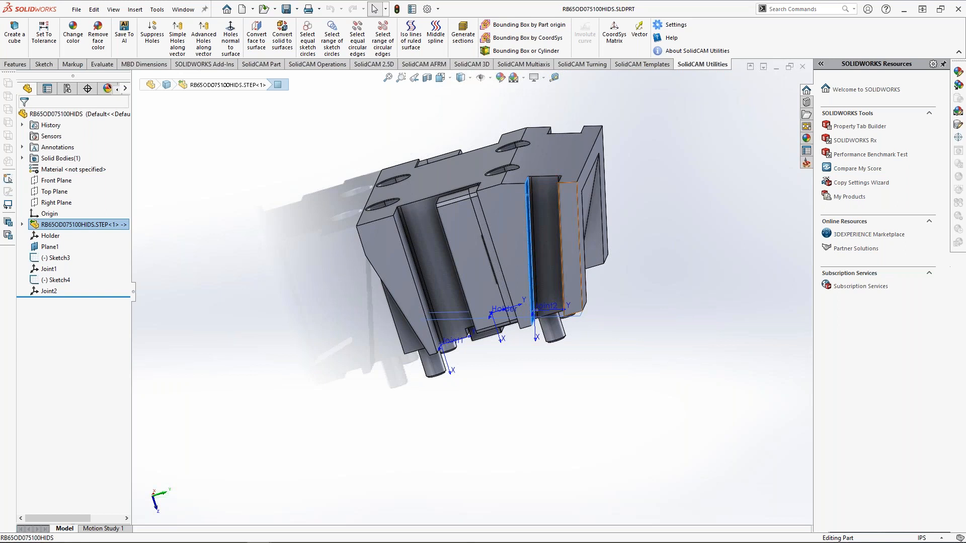
# - Examine the Holder, Joint1 and Joint2 coordinate systems and Plane1 at the lower end of the holder's shank slots
pyautogui.click(640, 344)
pyautogui.moveTo(641, 344); pyautogui.dragTo(352, 304, button='middle')
pyautogui.scroll(-4, 510, 341)
pyautogui.scroll(3, 514, 329)
pyautogui.click(349, 302)
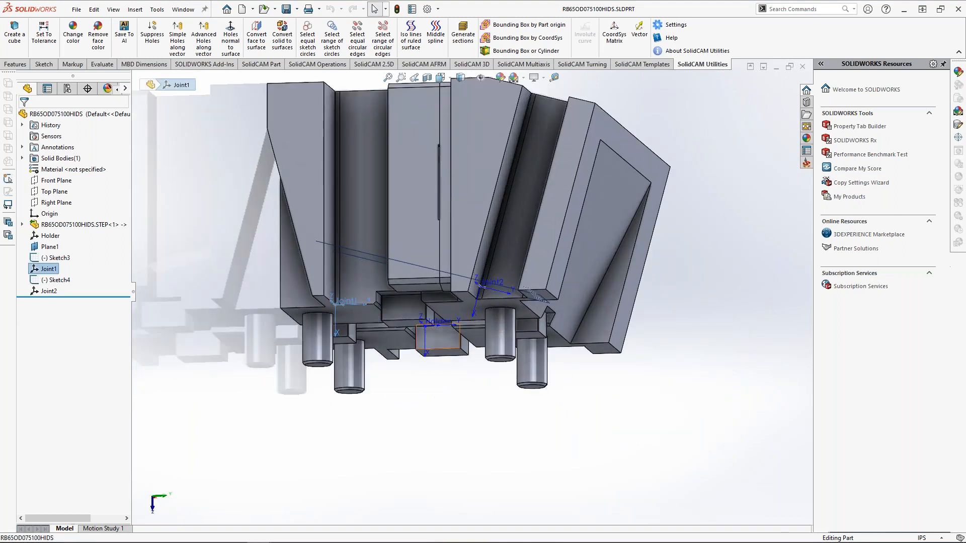
pyautogui.moveTo(425, 322); pyautogui.dragTo(331, 352, button='middle')
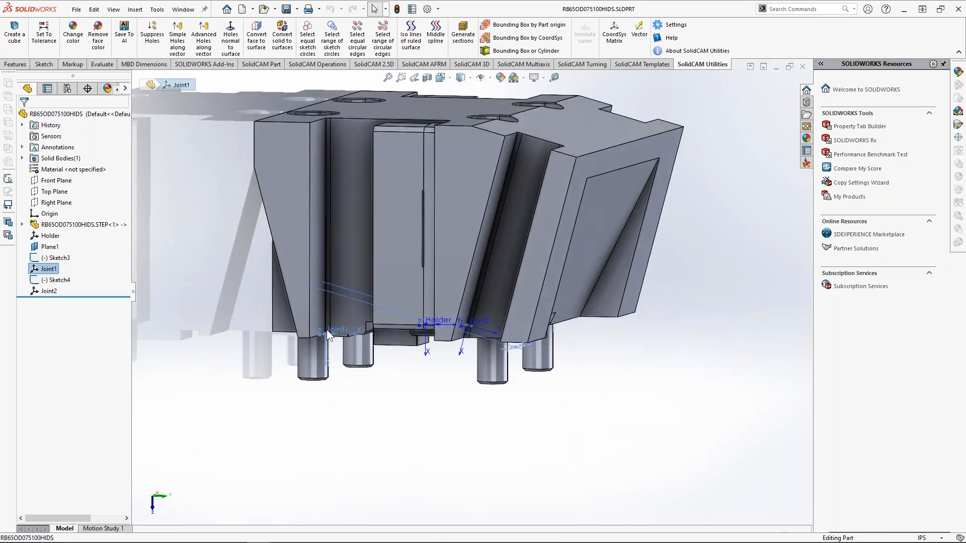
pyautogui.click(467, 403)
pyautogui.scroll(-4, 475, 336)
pyautogui.moveTo(501, 339); pyautogui.dragTo(504, 368, button='middle')
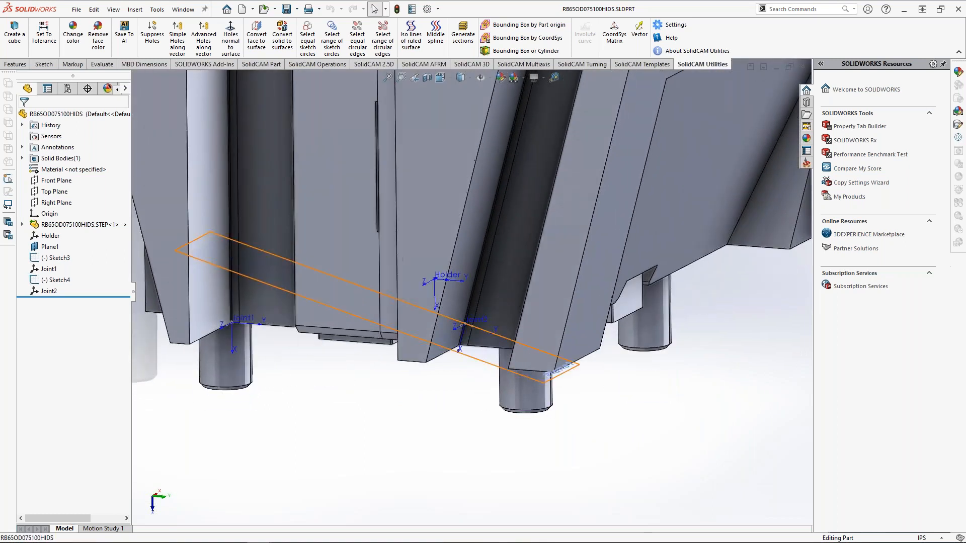
pyautogui.click(512, 373)
pyautogui.moveTo(467, 397); pyautogui.dragTo(618, 320, button='middle')
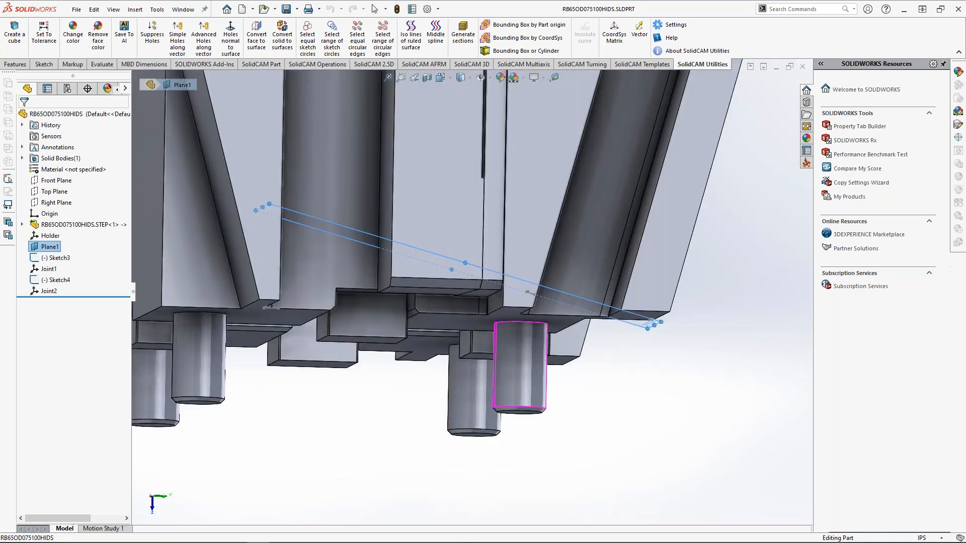
pyautogui.click(617, 317)
pyautogui.click(625, 330)
pyautogui.moveTo(552, 299); pyautogui.dragTo(524, 295, button='middle')
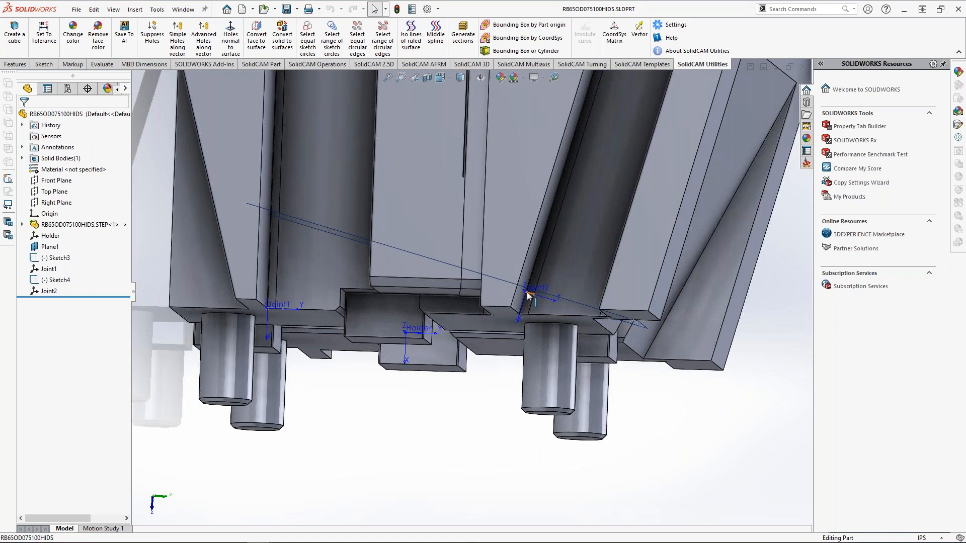
pyautogui.hotkey('ctrl', '7')
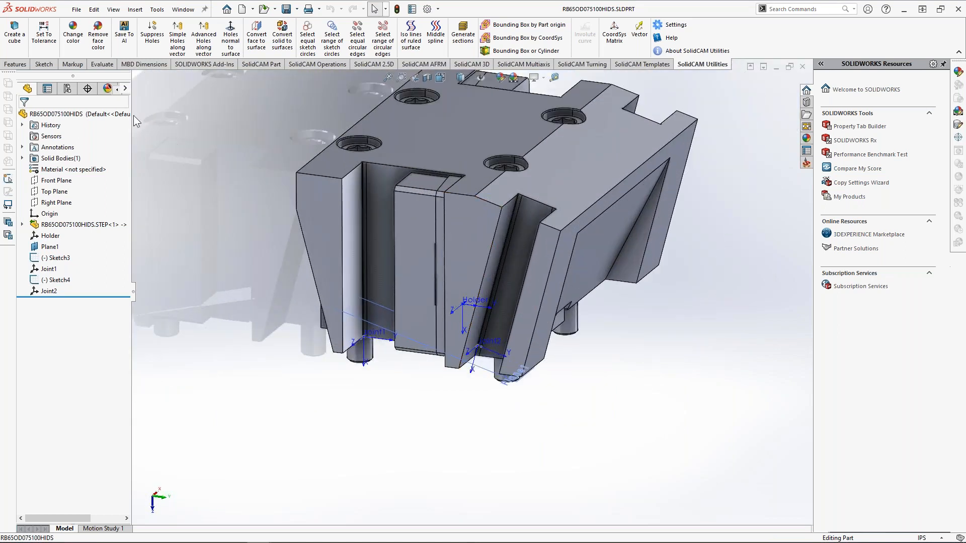
# - Check the Metric\Webinar\Turning\Indexed folder for the holder's STL export, without saving anything
pyautogui.click(76, 9)
pyautogui.click(95, 132)
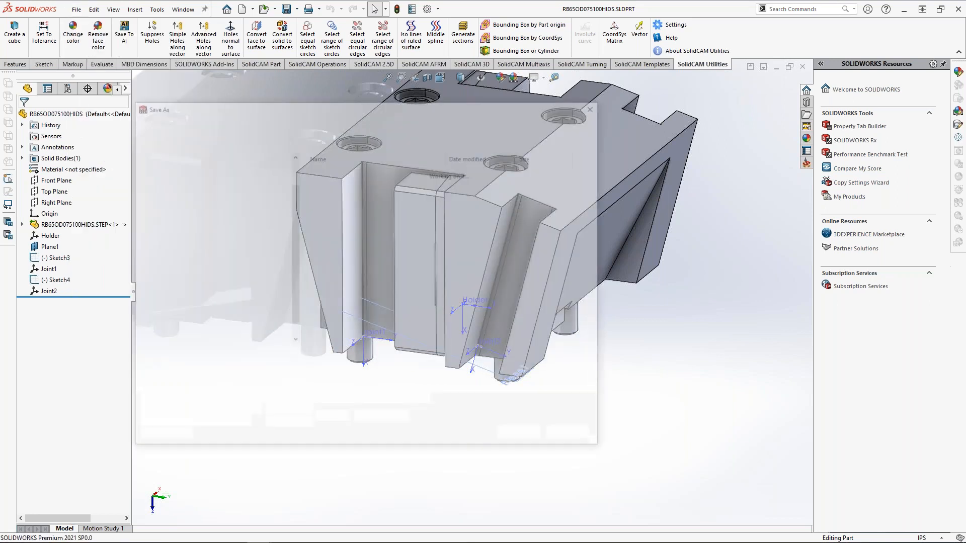
pyautogui.scroll(10, 297, 289)
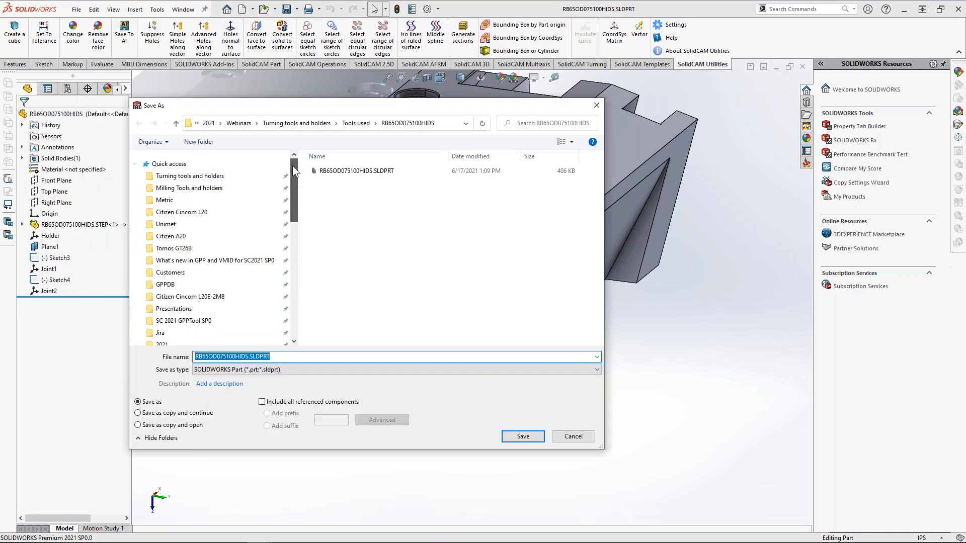
pyautogui.click(191, 176)
pyautogui.click(238, 200)
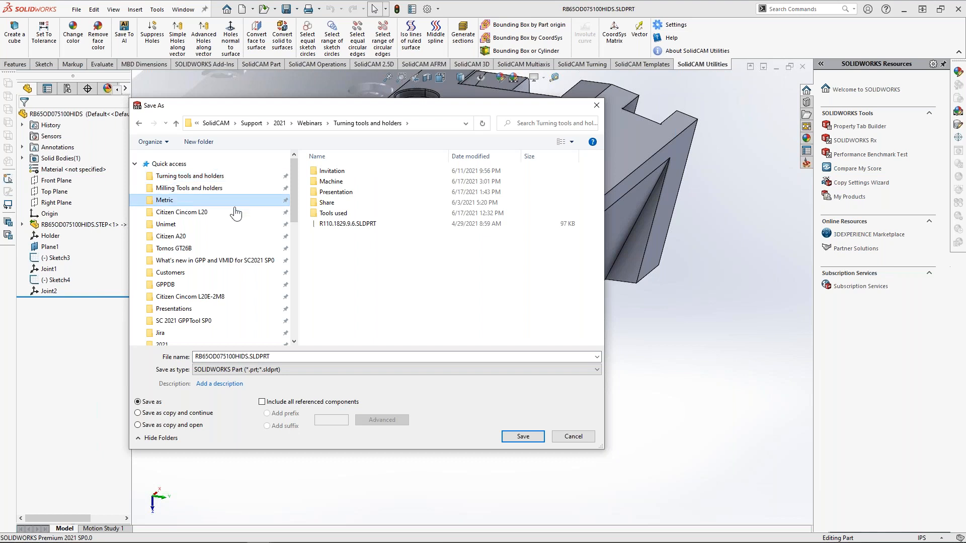
pyautogui.scroll(-4, 363, 273)
pyautogui.doubleClick(334, 304)
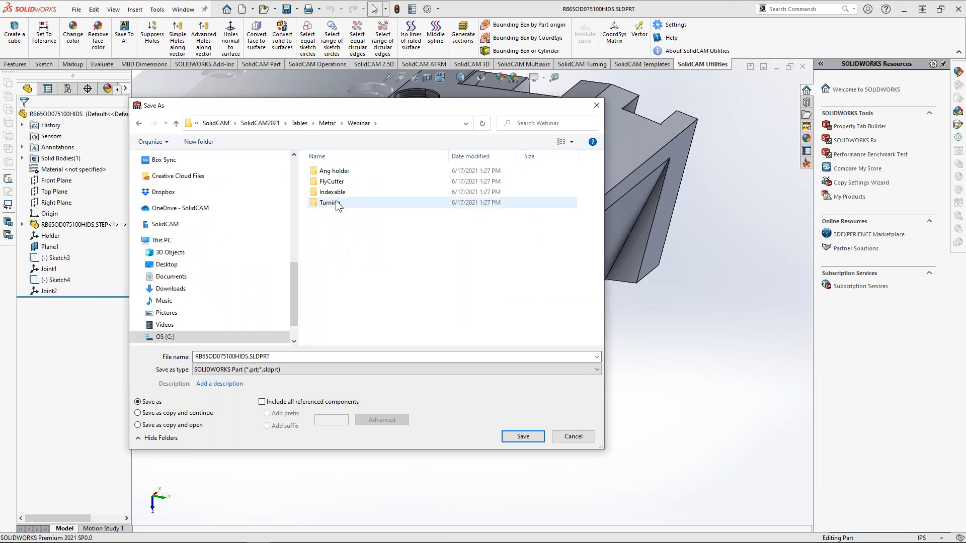
pyautogui.doubleClick(331, 202)
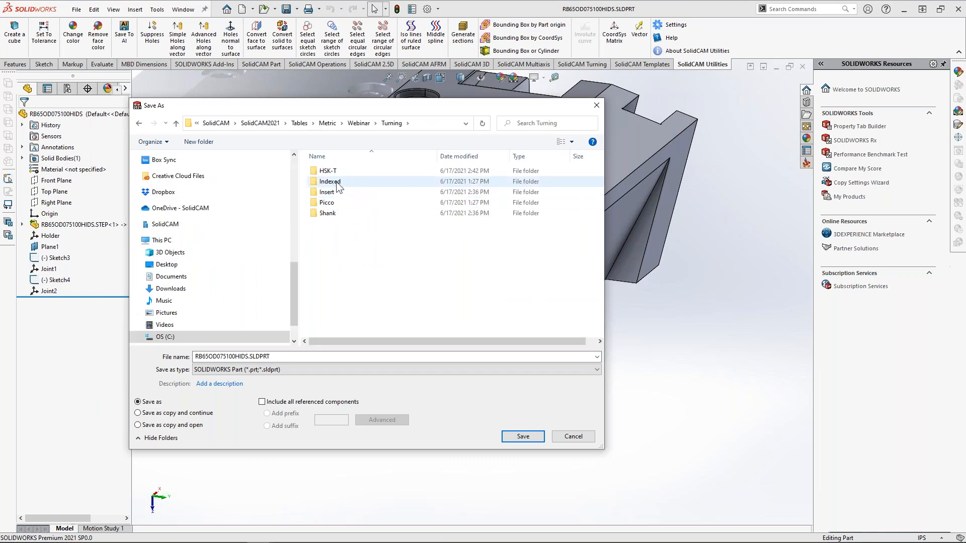
pyautogui.doubleClick(336, 182)
pyautogui.click(286, 370)
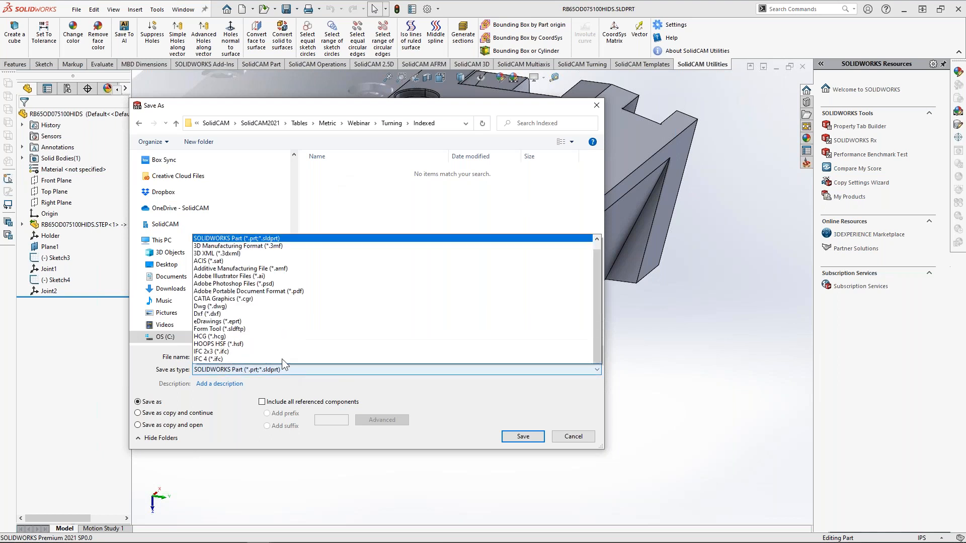
pyautogui.click(287, 331)
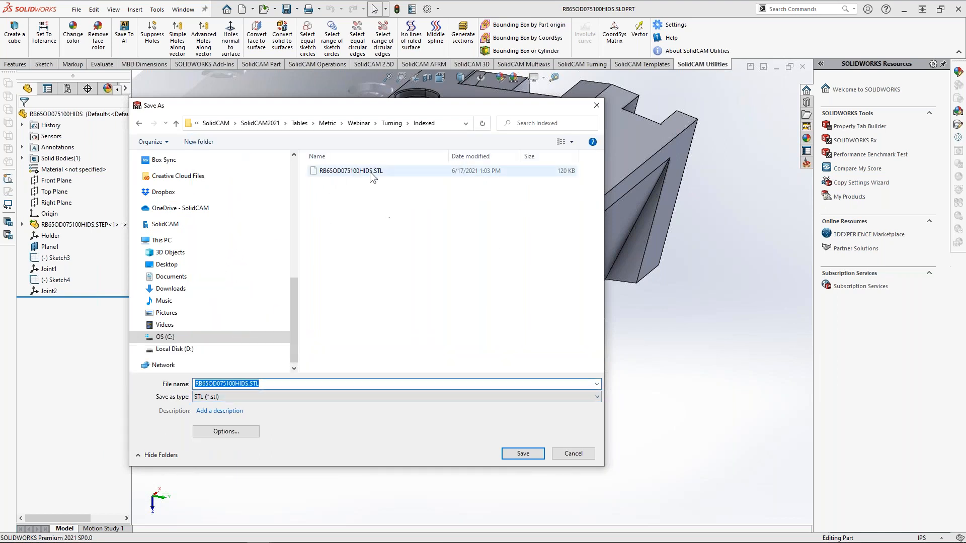
pyautogui.click(567, 450)
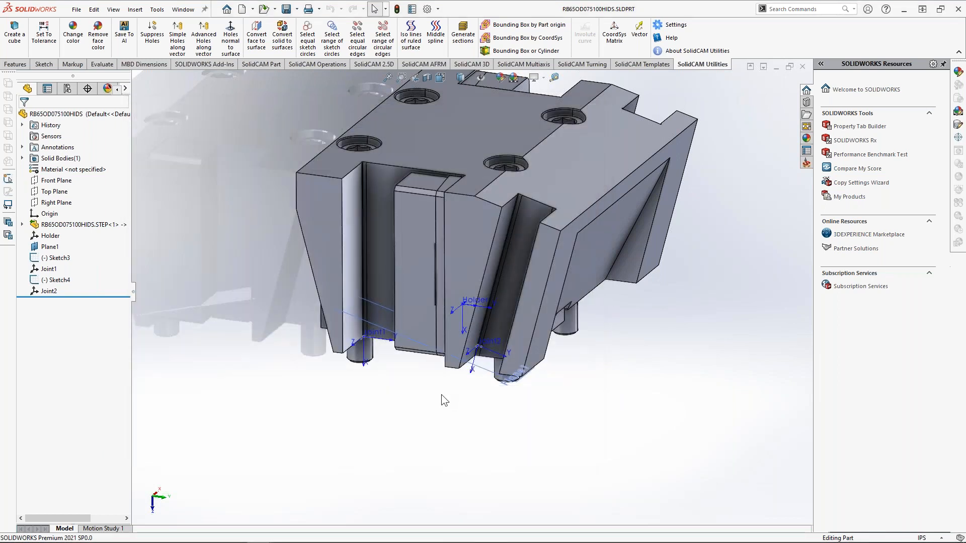
# - Open NTX2000-TESTPART.prz from the recent CAM-parts
pyautogui.press('super')
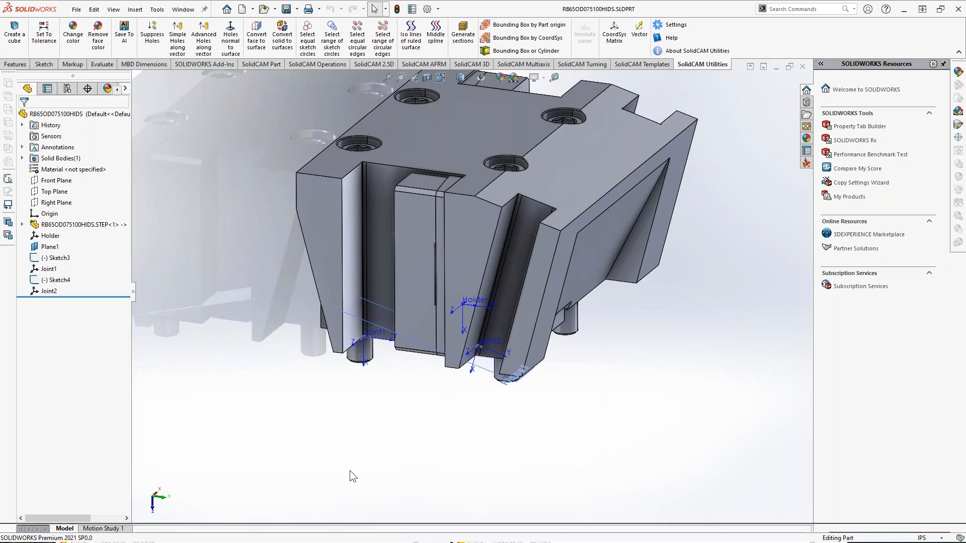
pyautogui.click(409, 473)
pyautogui.click(183, 9)
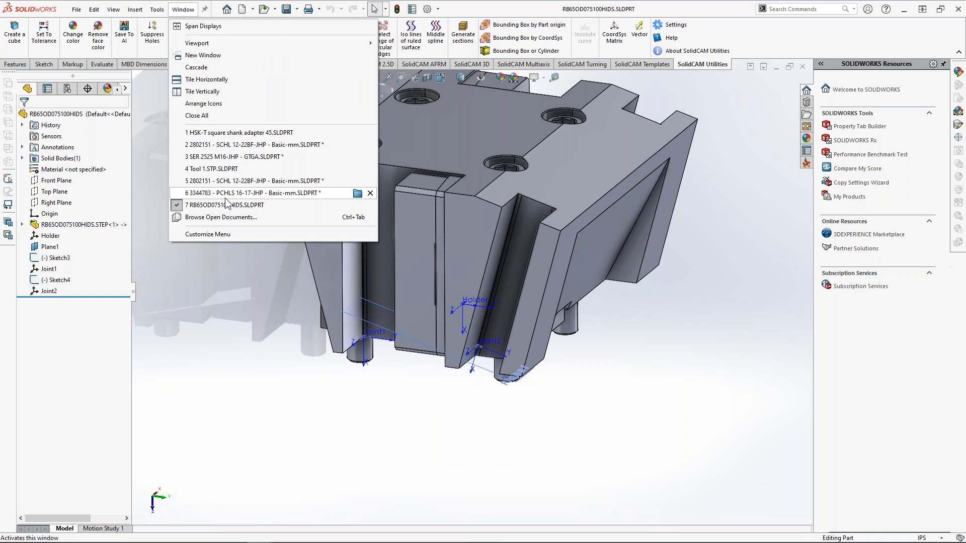
pyautogui.moveTo(157, 9)
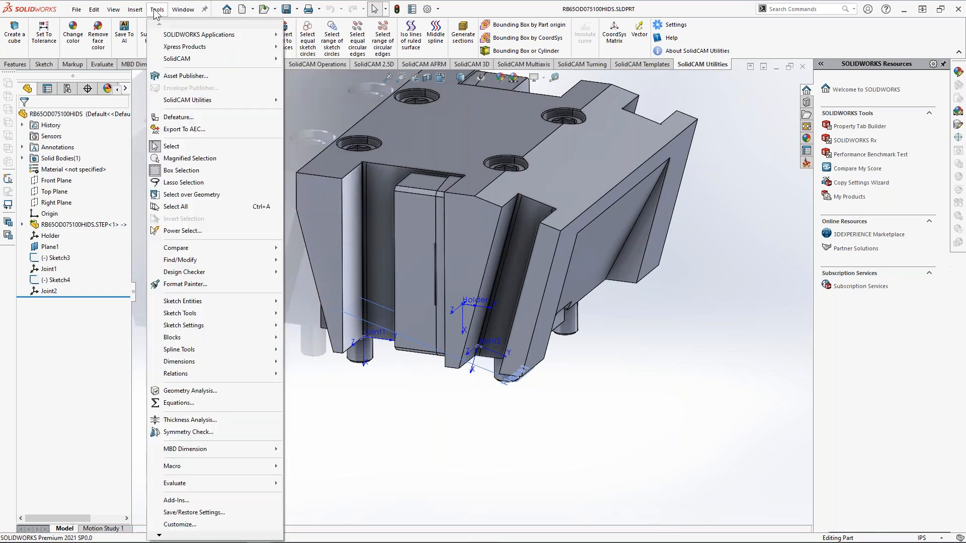
pyautogui.moveTo(176, 59)
pyautogui.moveTo(346, 273)
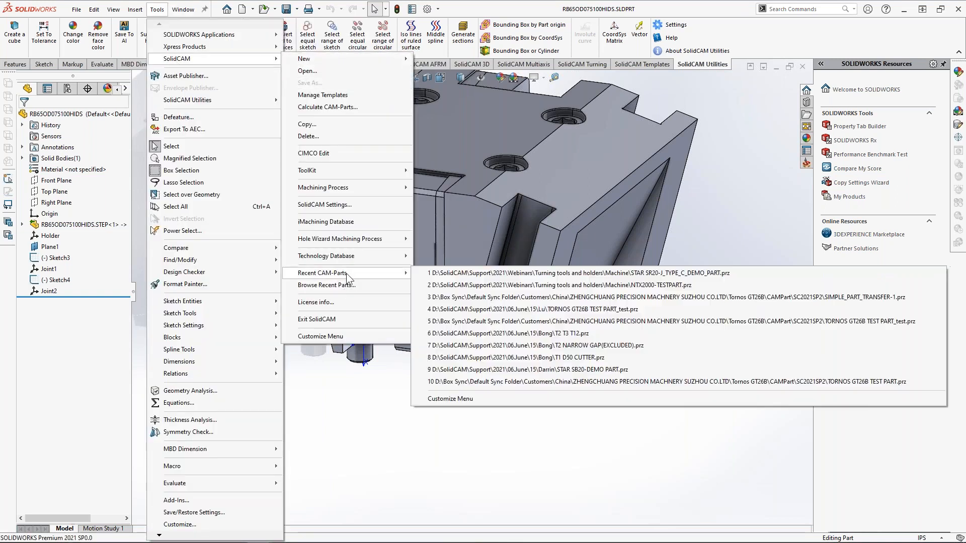
pyautogui.click(526, 285)
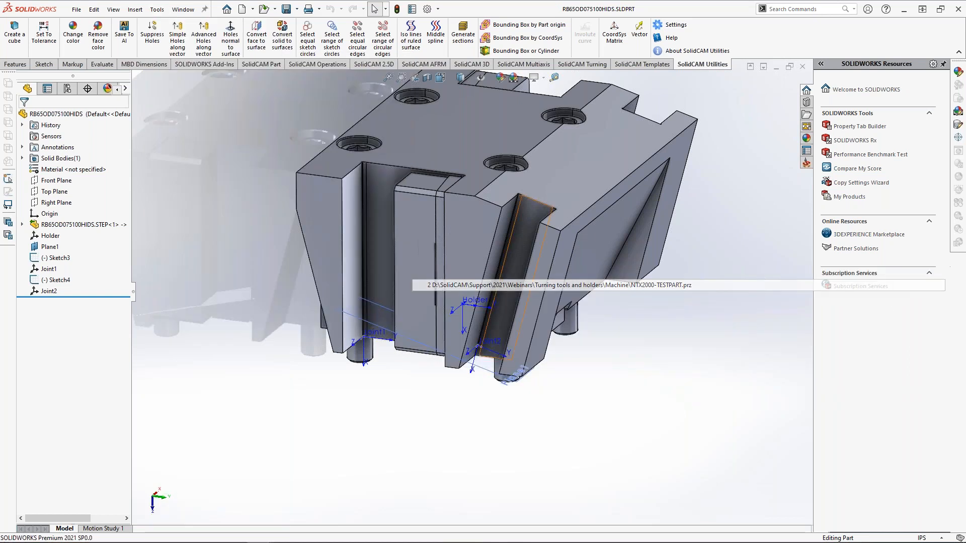
pyautogui.click(442, 282)
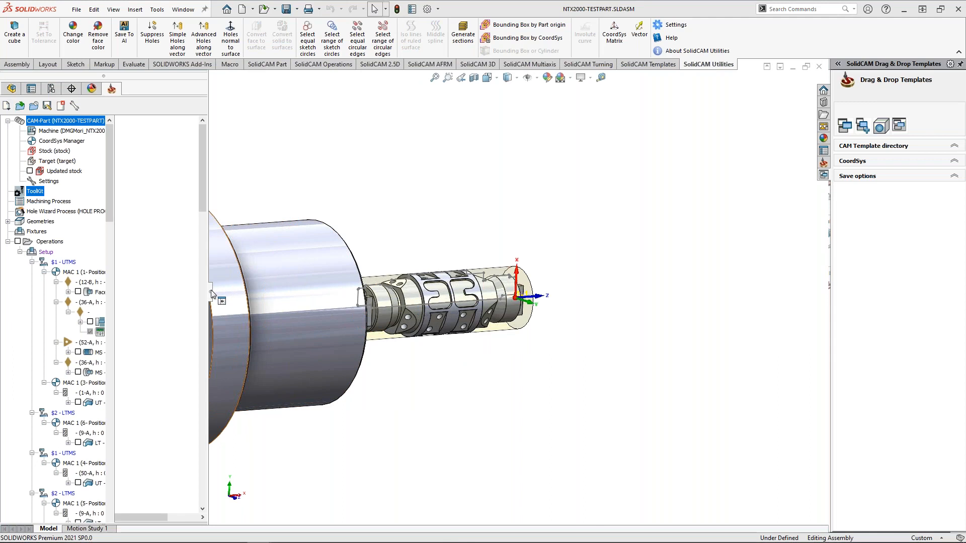
# - Open the Webinar.tlv tool components library for editing and expand its turning adaptors and holders
pyautogui.rightClick(41, 191)
pyautogui.moveTo(79, 205)
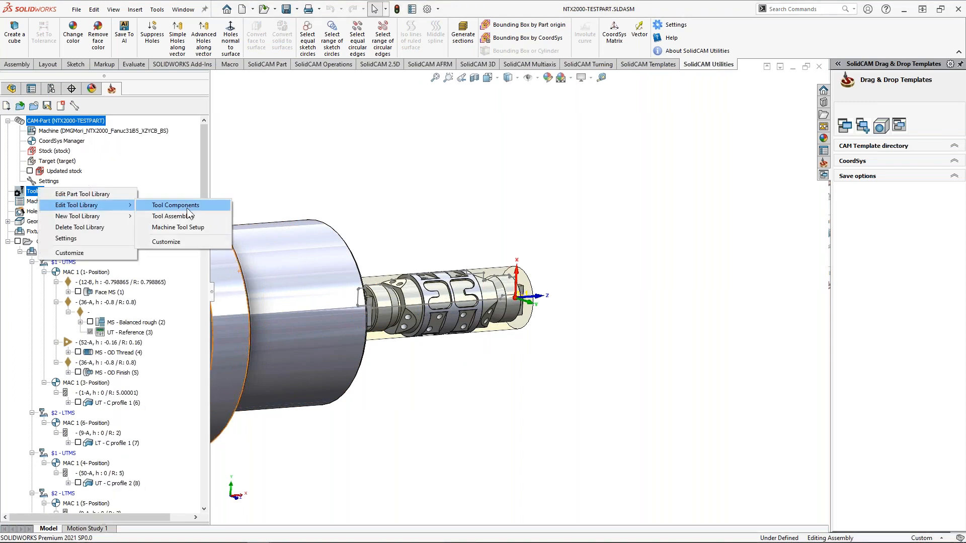
pyautogui.click(186, 207)
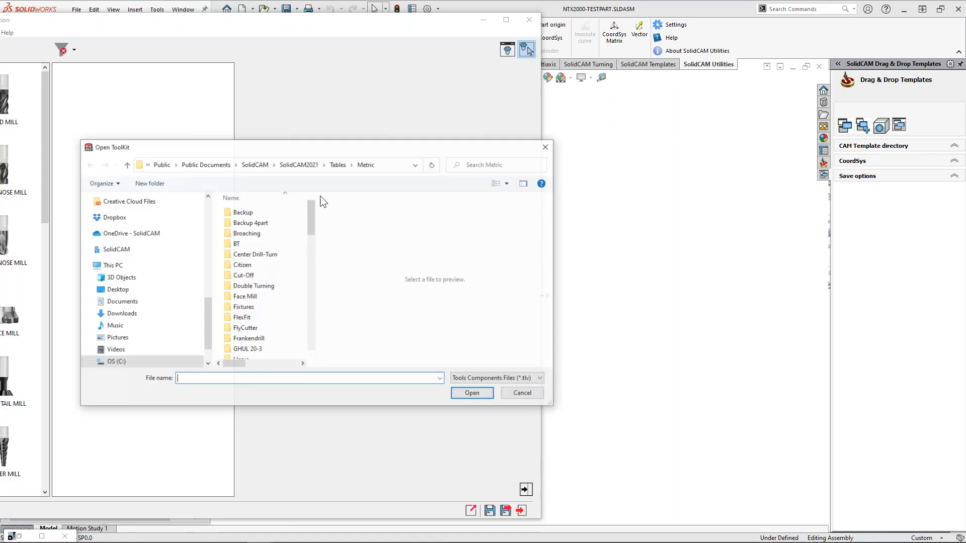
pyautogui.moveTo(310, 221); pyautogui.dragTo(307, 304)
pyautogui.click(274, 318)
pyautogui.press('End')
pyautogui.doubleClick(256, 353)
pyautogui.moveTo(292, 22); pyautogui.dragTo(564, 42)
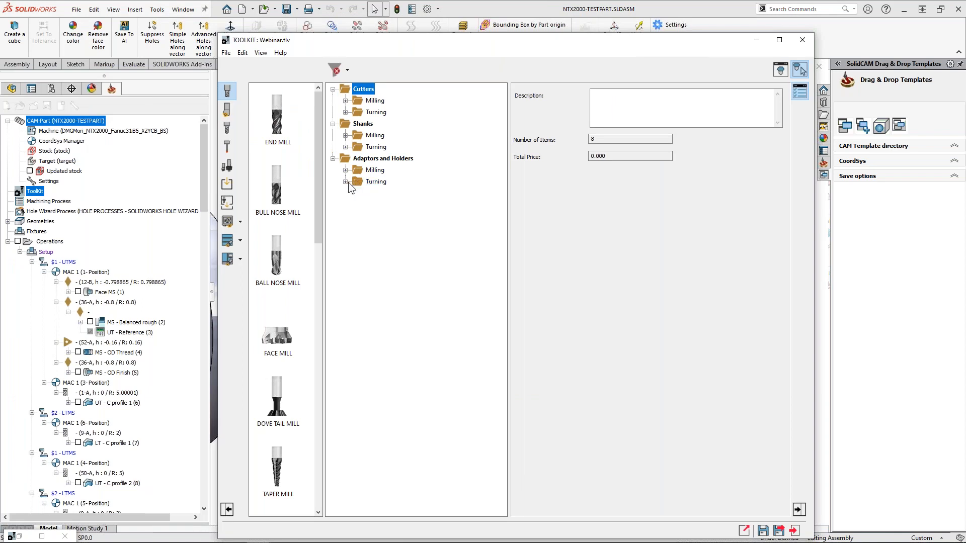
pyautogui.click(346, 181)
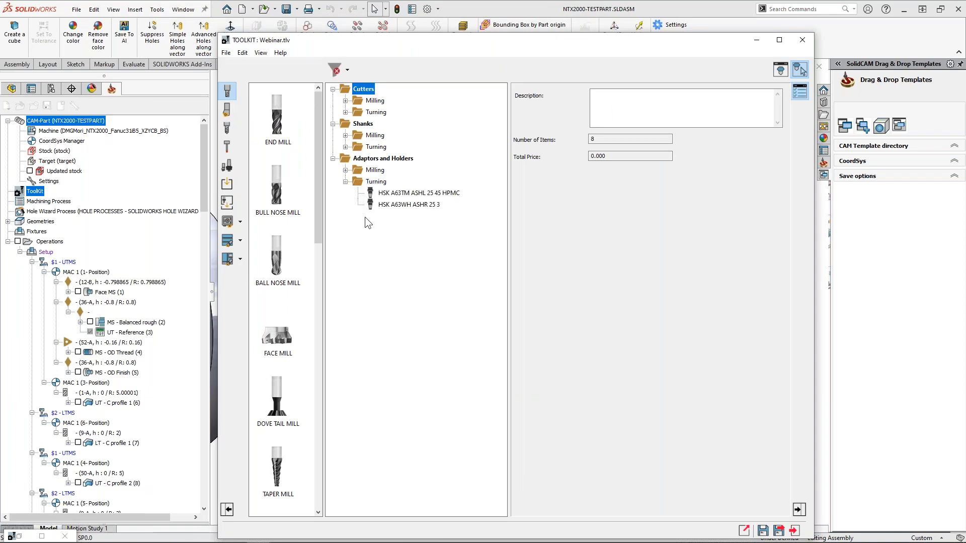
# - Add a turning holder with Webinar\Turning\Indexed\RB65OD075100HIDS.STL as its shape and rename it RB65OD075100HIDS
pyautogui.click(227, 165)
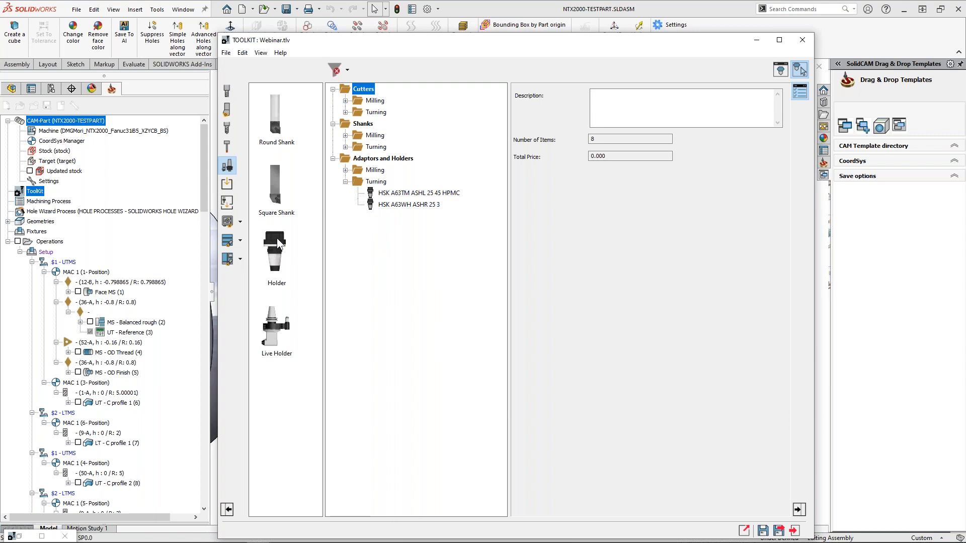
pyautogui.moveTo(275, 250); pyautogui.dragTo(389, 215)
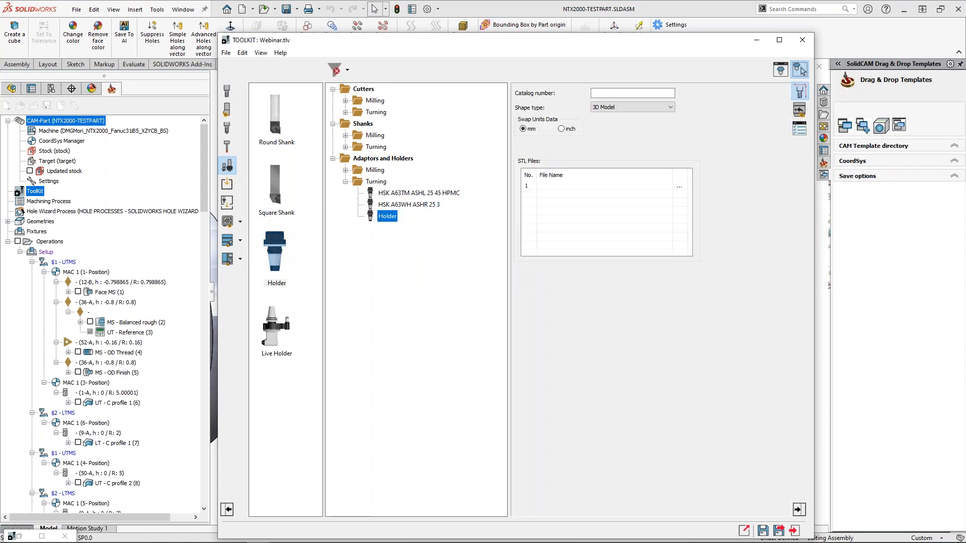
pyautogui.click(679, 186)
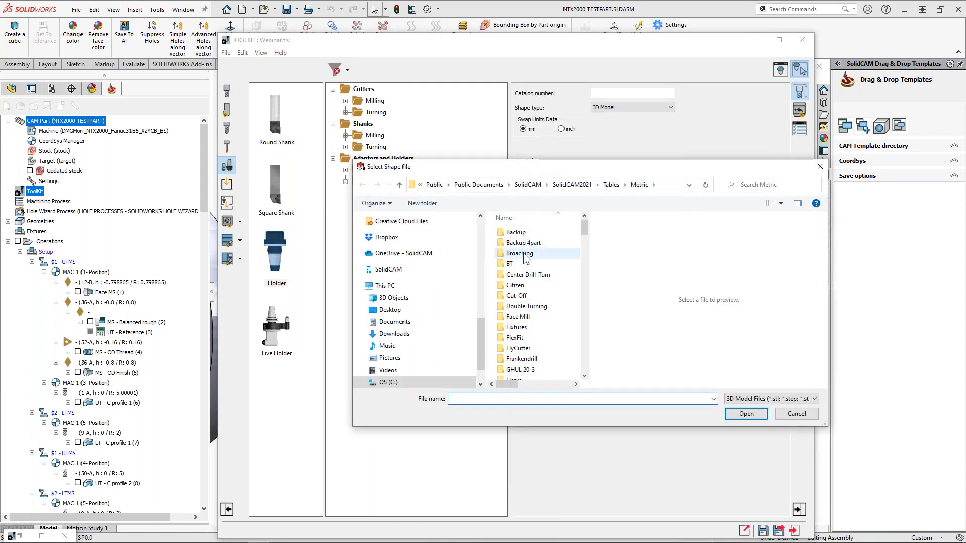
pyautogui.doubleClick(518, 230)
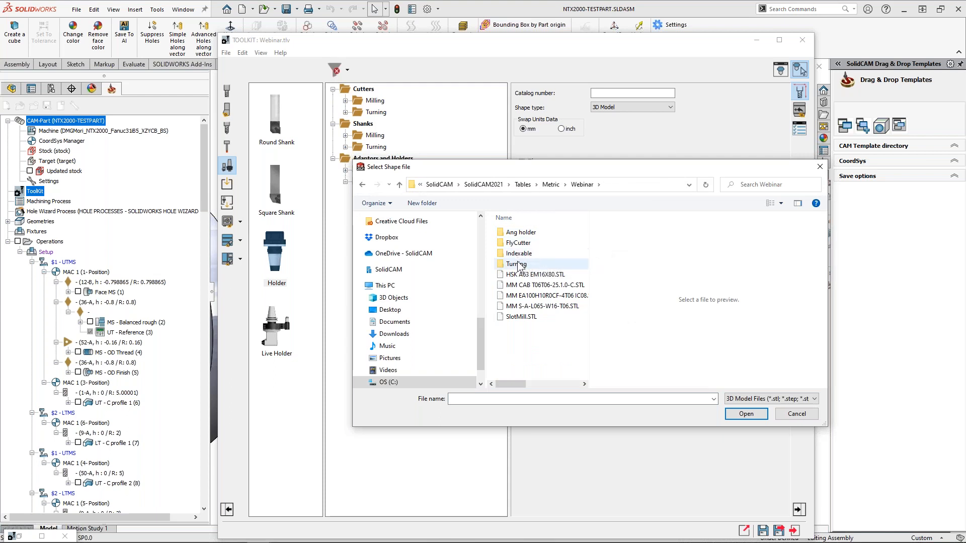
pyautogui.doubleClick(515, 267)
pyautogui.doubleClick(516, 242)
pyautogui.click(523, 232)
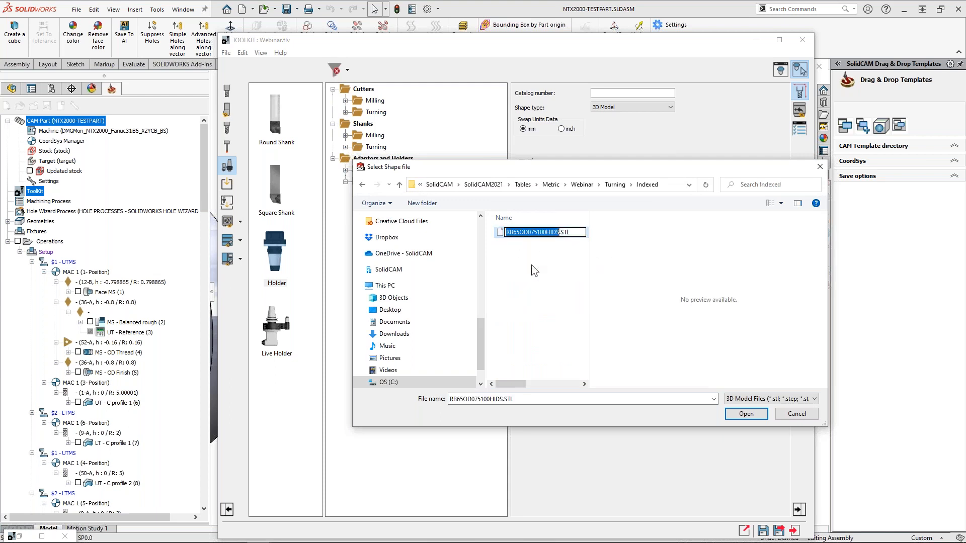
pyautogui.doubleClick(523, 233)
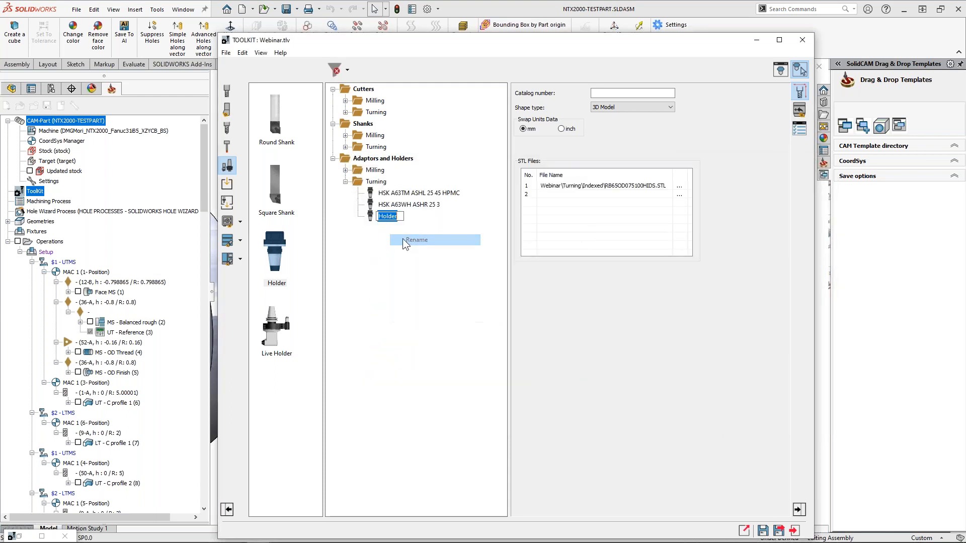
pyautogui.moveTo(532, 43); pyautogui.dragTo(398, 40)
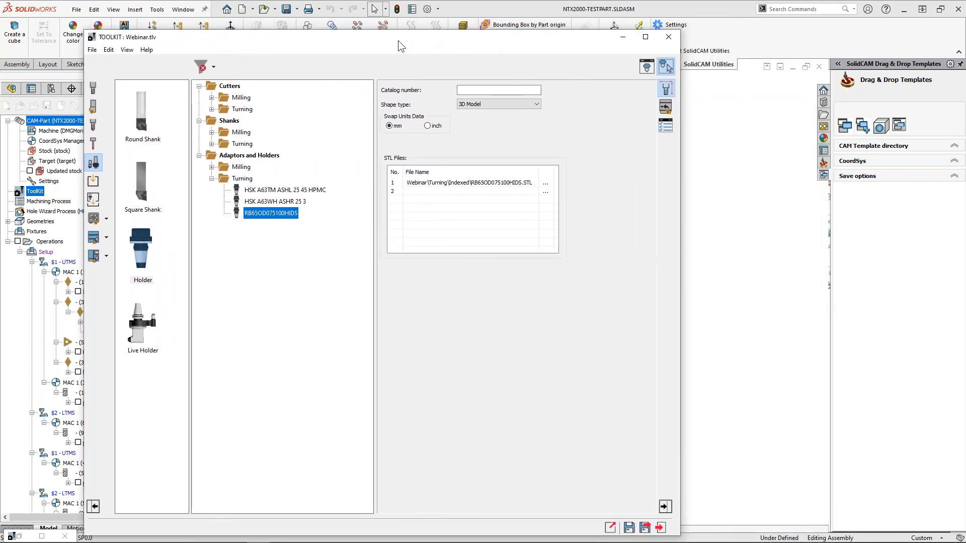
# - Display the holder's joints, switch to RB65OD075100HIDS.SLDPRT, and calculate the CoordSys Matrix with Holder as master and Joint1 as slave
pyautogui.click(665, 107)
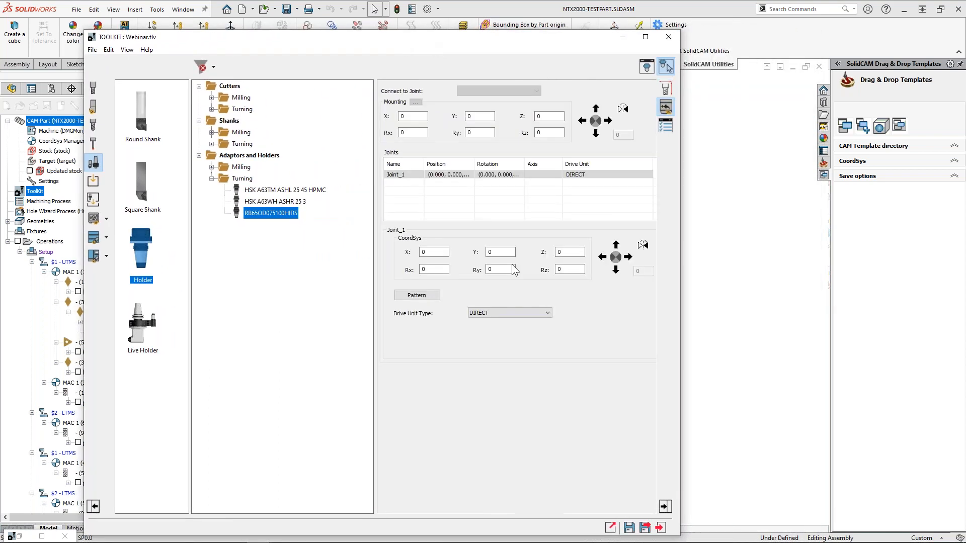
pyautogui.moveTo(455, 38); pyautogui.dragTo(354, 191)
pyautogui.click(183, 9)
pyautogui.click(202, 205)
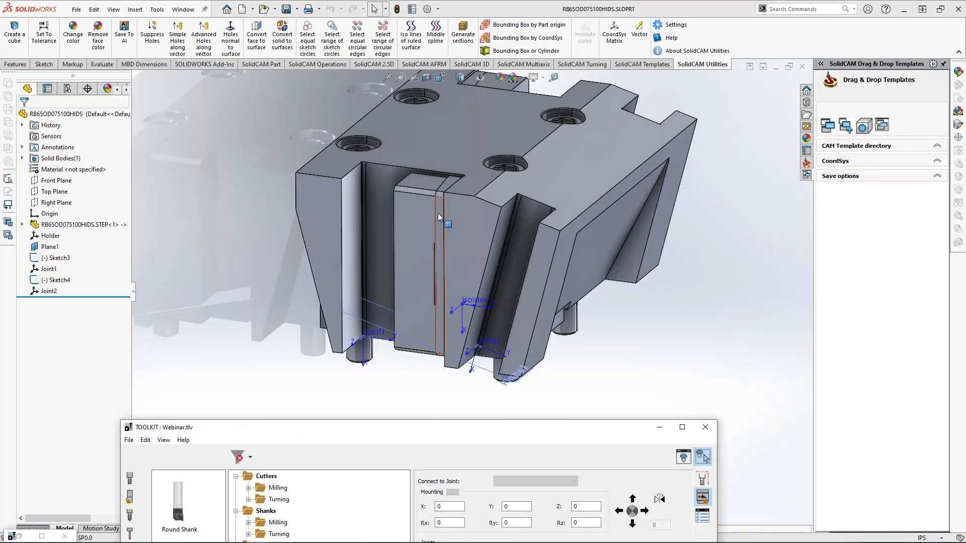
pyautogui.click(474, 309)
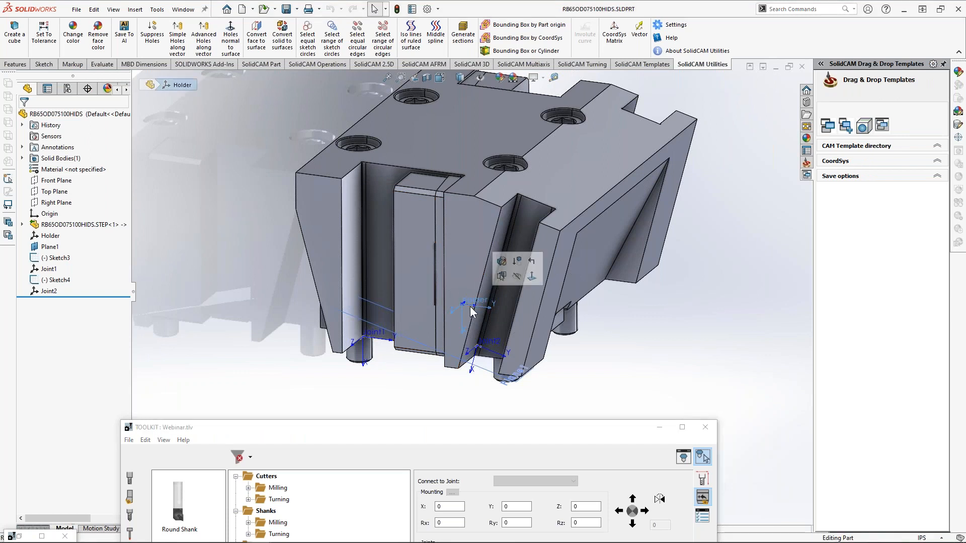
pyautogui.click(370, 340)
pyautogui.click(614, 34)
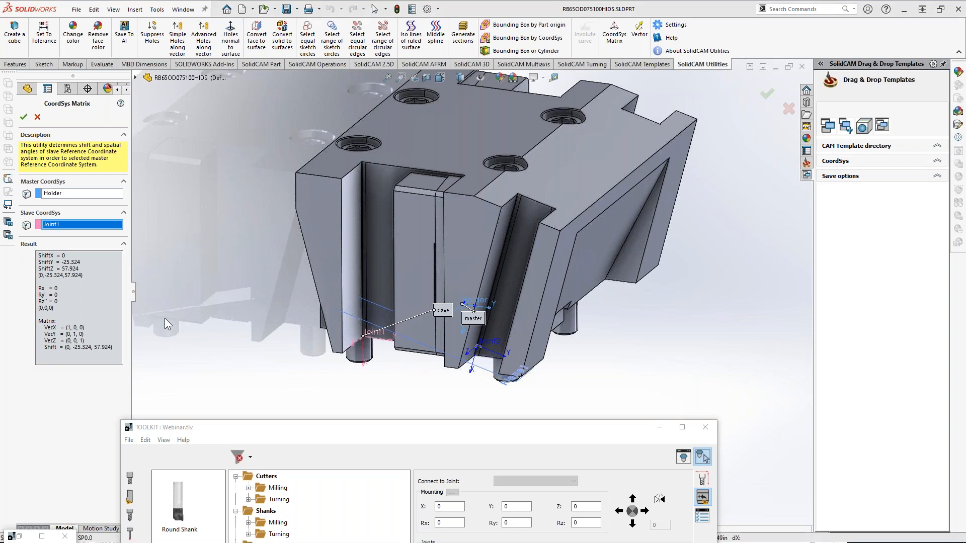
# - Capture a screenshot of the CoordSys Matrix result for Joint1
pyautogui.press('ctrl+Print')
pyautogui.moveTo(19, 238); pyautogui.dragTo(129, 381)
pyautogui.press('Return')
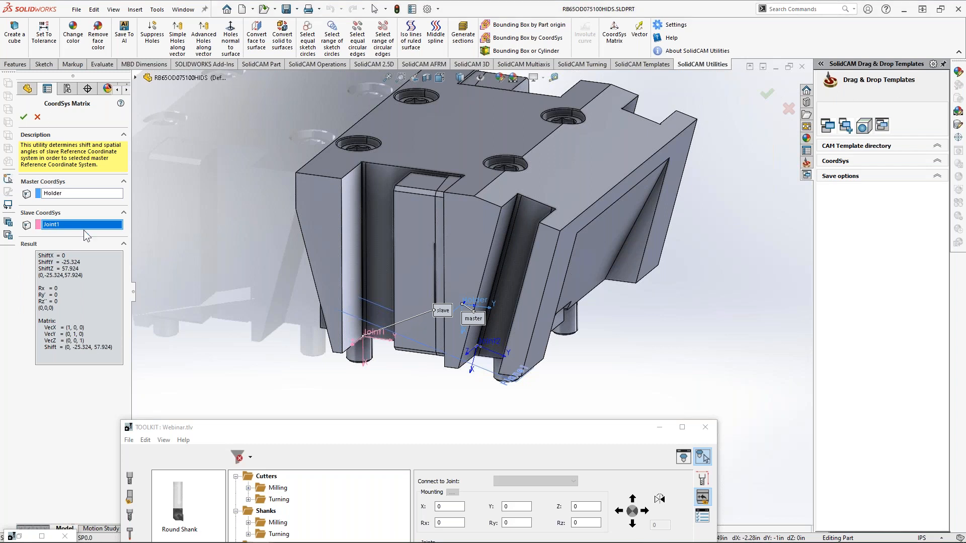
# - Set Joint2 as the slave coordinate system and capture its CoordSys Matrix result as a screenshot labelled J22
pyautogui.click(489, 343)
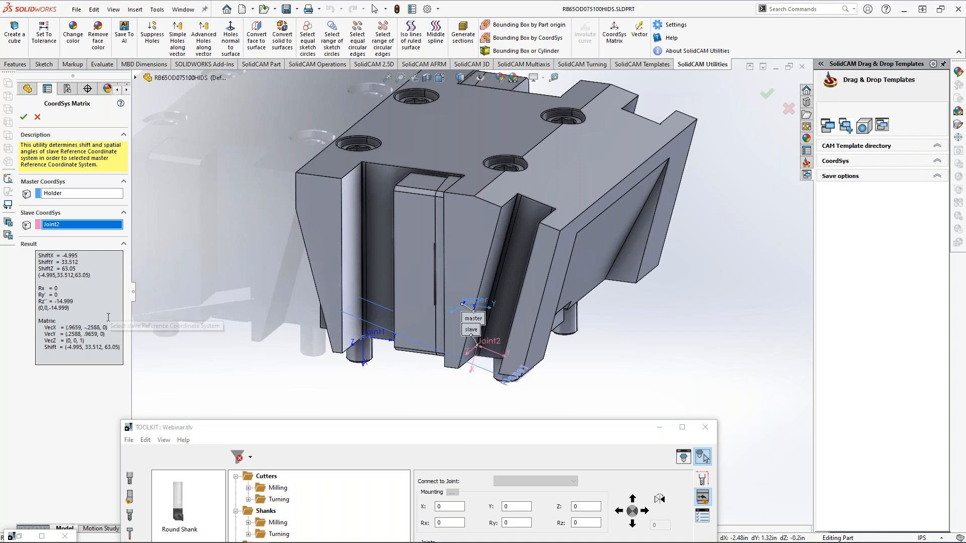
pyautogui.press('ctrl+Print')
pyautogui.moveTo(21, 238); pyautogui.dragTo(131, 376)
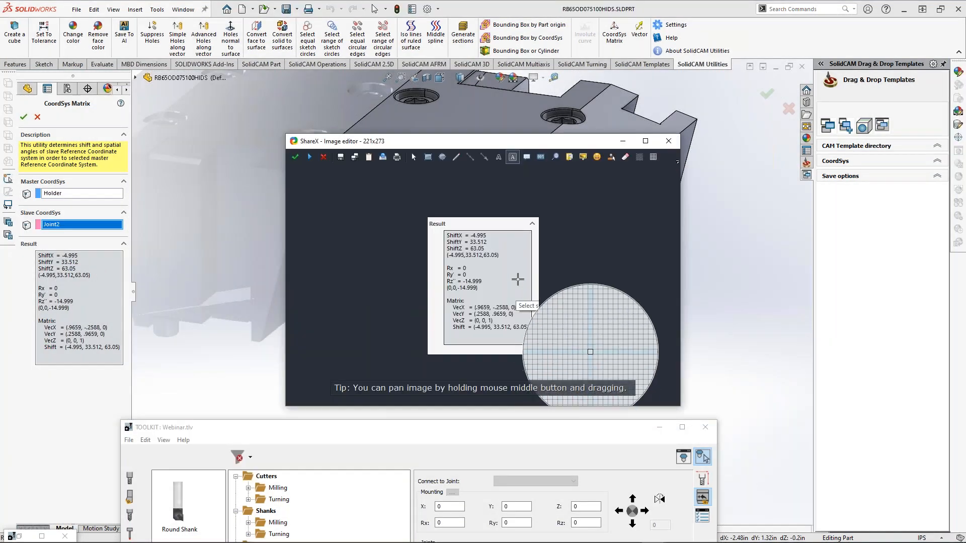
pyautogui.click(516, 279)
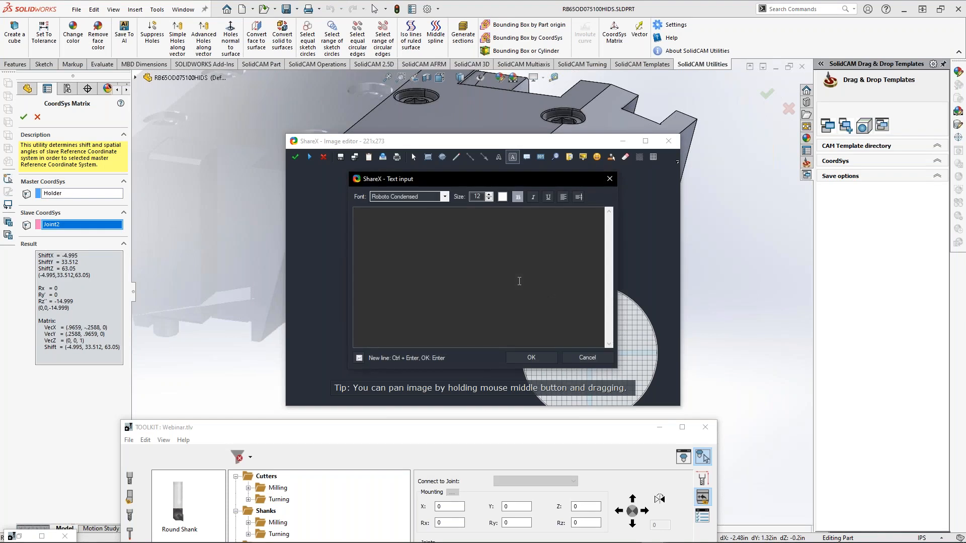
pyautogui.write('J22')
pyautogui.click(534, 358)
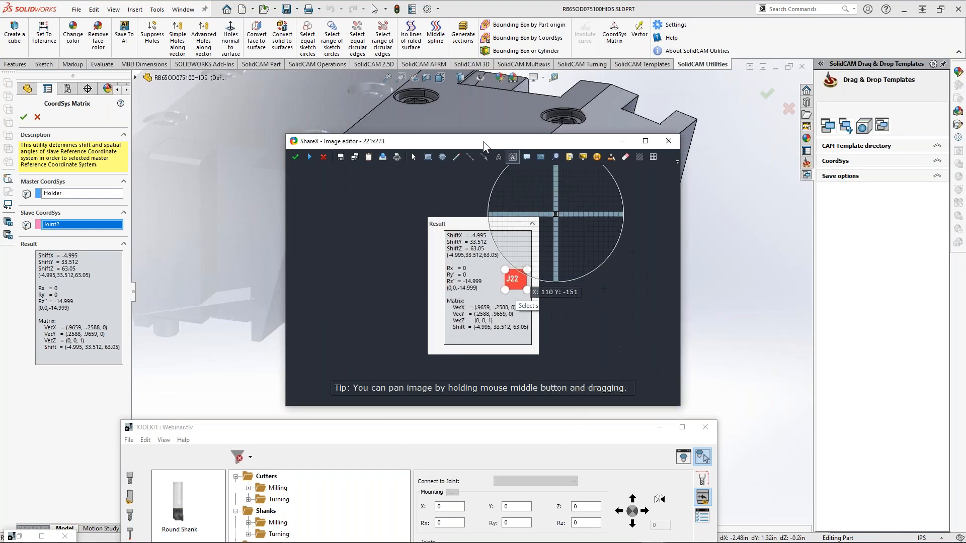
pyautogui.press('Return')
# - Rename the RB65OD075100HIDS holder's existing joint as J1
pyautogui.moveTo(444, 427); pyautogui.dragTo(432, 76)
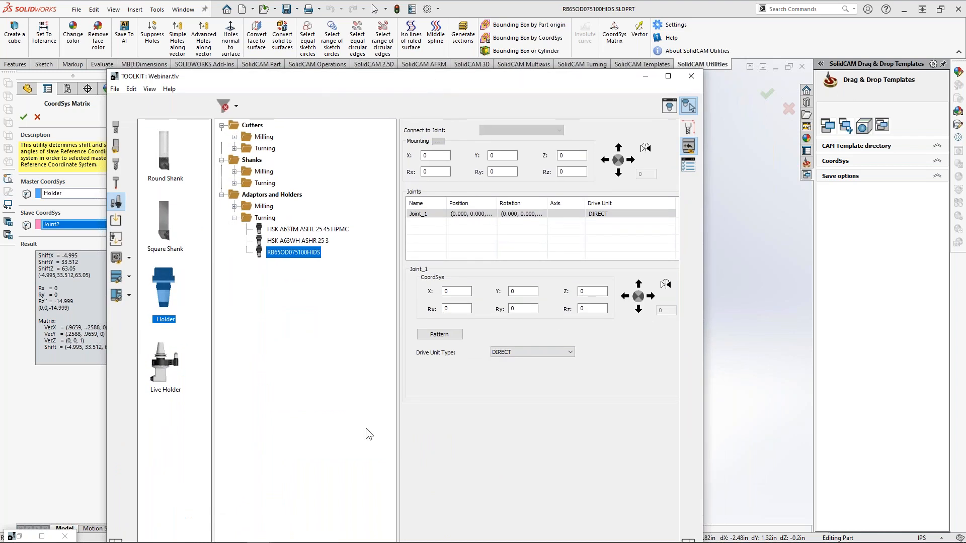
pyautogui.doubleClick(433, 213)
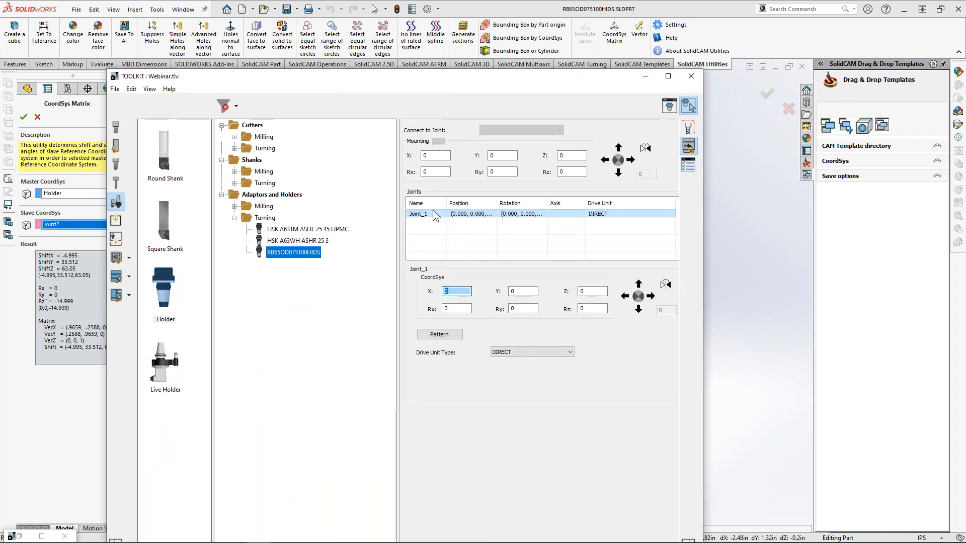
pyautogui.press('Return')
# - Set joint J1's position to X 0, Y -25.324, Z 57.924 and its drive unit type to NOT DRIVEN
pyautogui.moveTo(469, 292); pyautogui.dragTo(415, 296)
pyautogui.write('0')
pyautogui.click(512, 292)
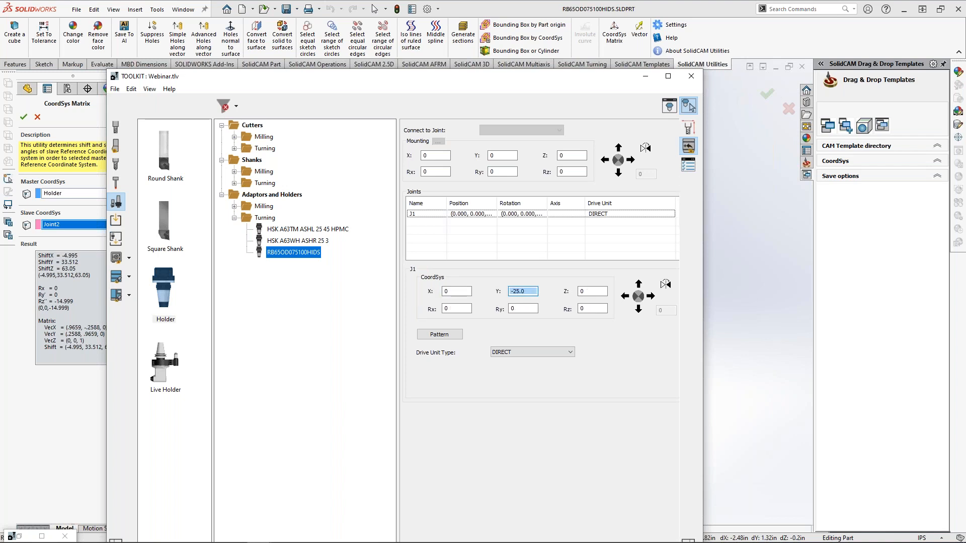
pyautogui.press('Tab')
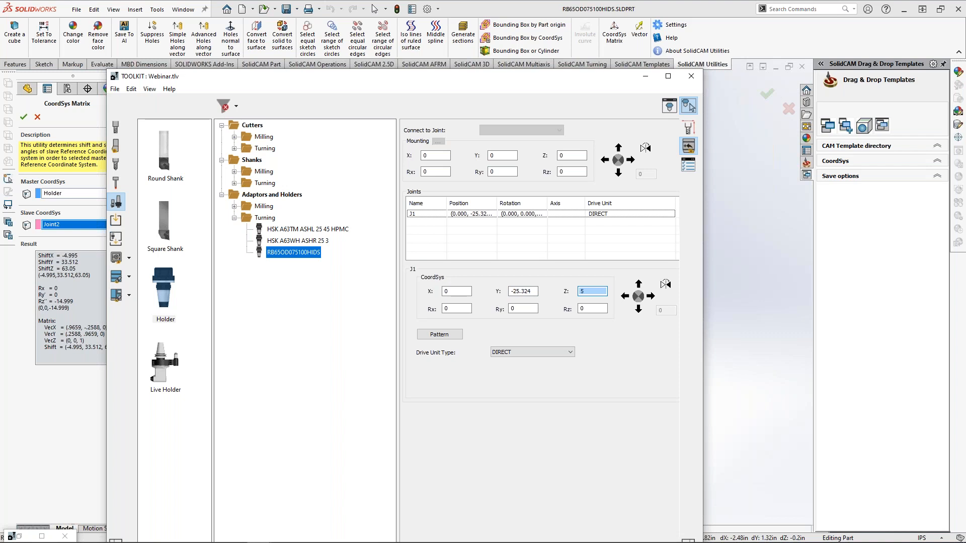
pyautogui.write('57.924')
pyautogui.press('Tab')
pyautogui.press('Tab')
pyautogui.press('Tab')
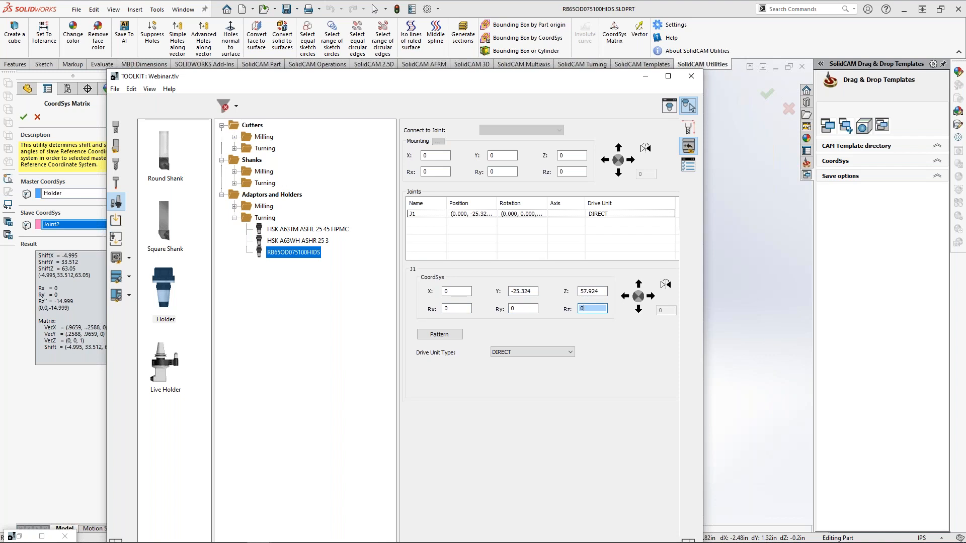
pyautogui.click(522, 354)
pyautogui.click(516, 368)
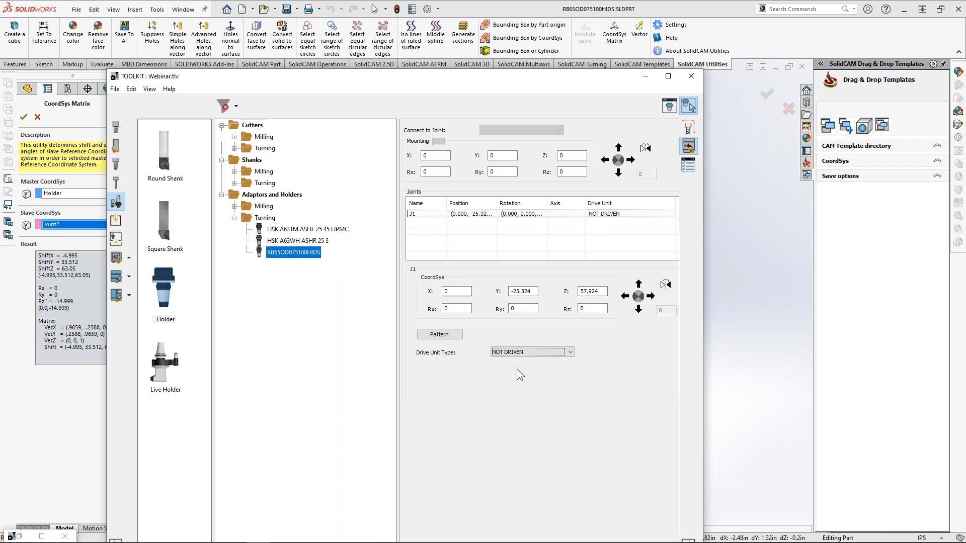
# - Add a second joint to the holder based on J1 and name it J2
pyautogui.rightClick(424, 215)
pyautogui.click(439, 221)
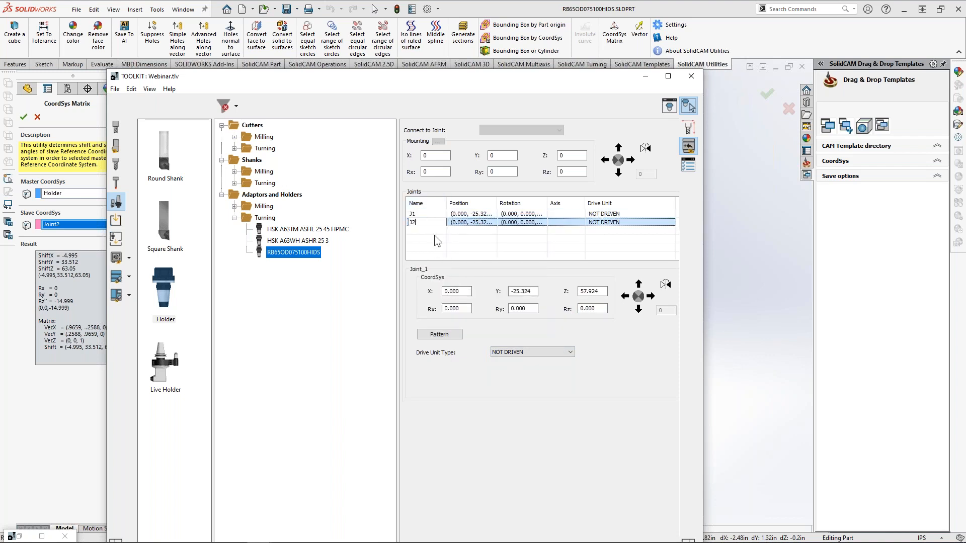
pyautogui.press('Return')
# - Set joint J2's position to X -5, Y 33.5, Z 63 and its Rz rotation to -15
pyautogui.doubleClick(467, 291)
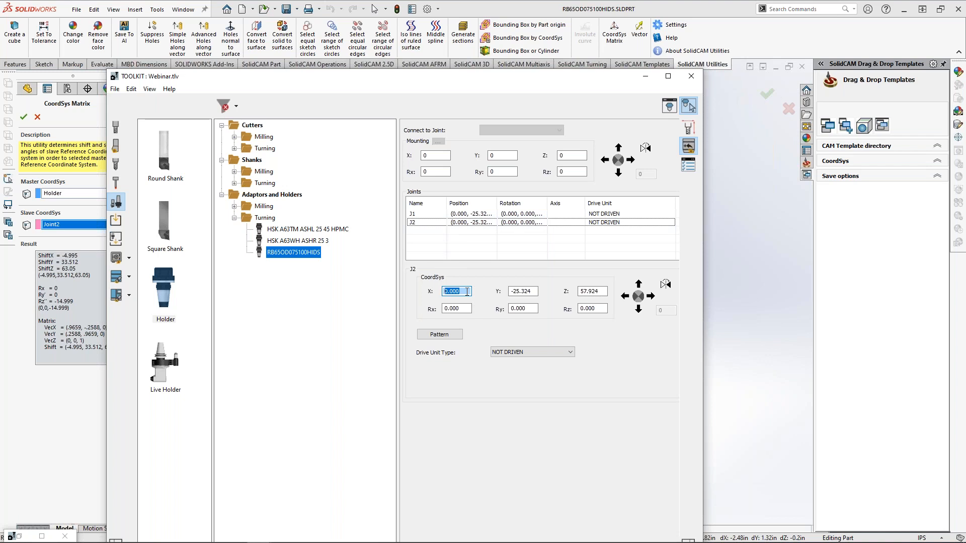
pyautogui.press('Tab')
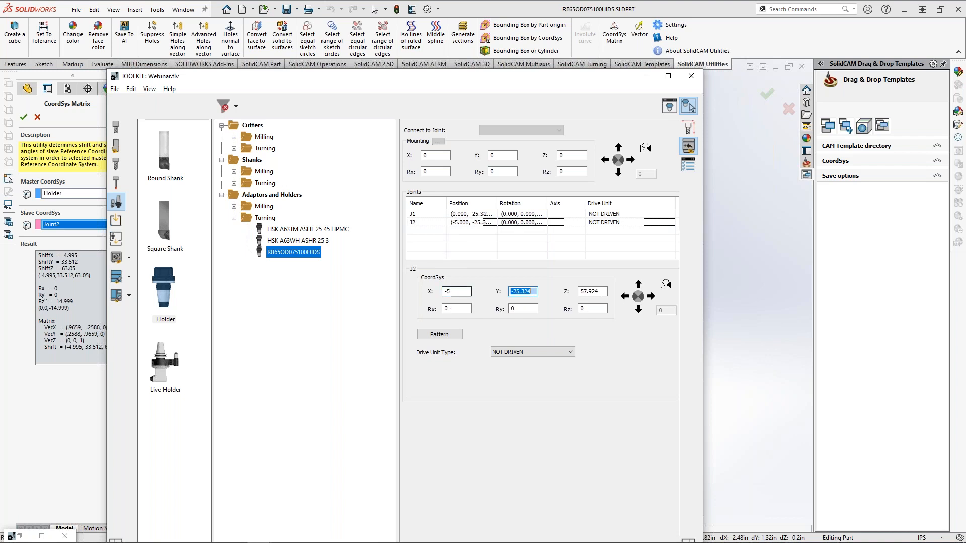
pyautogui.write('33.5')
pyautogui.press('Tab')
pyautogui.write('6')
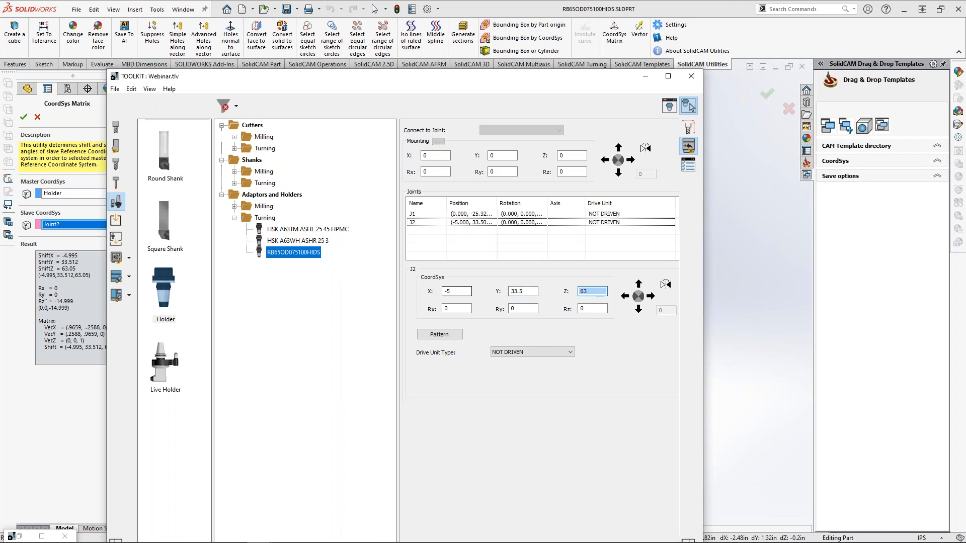
pyautogui.press('Tab')
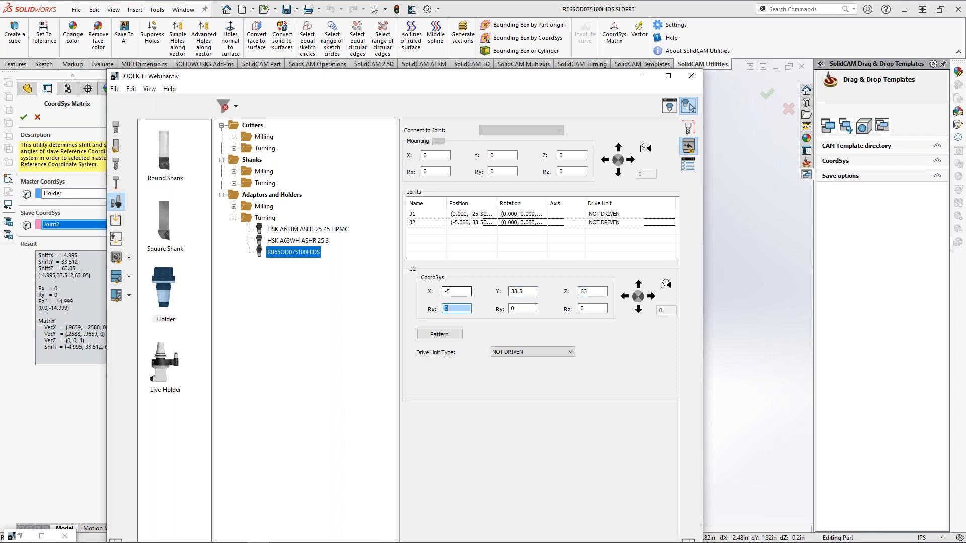
pyautogui.press('Tab')
pyautogui.press('Tab')
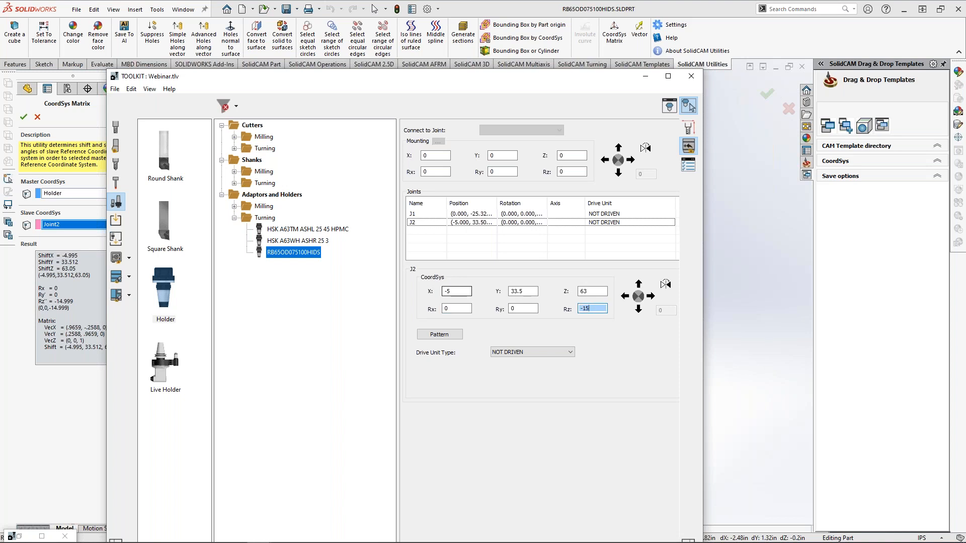
pyautogui.moveTo(530, 83); pyautogui.dragTo(450, 35)
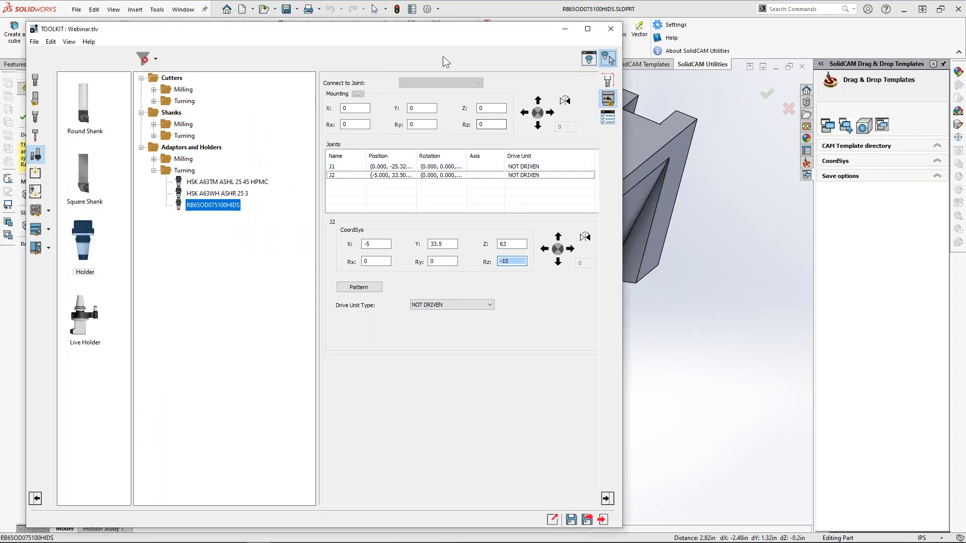
# - Close the CoordSys Matrix utility in the holder part and switch back to the NTX2000-TESTPART.SLDASM assembly
pyautogui.moveTo(456, 31); pyautogui.dragTo(552, 42)
pyautogui.click(24, 118)
pyautogui.click(194, 8)
pyautogui.click(197, 6)
pyautogui.click(197, 7)
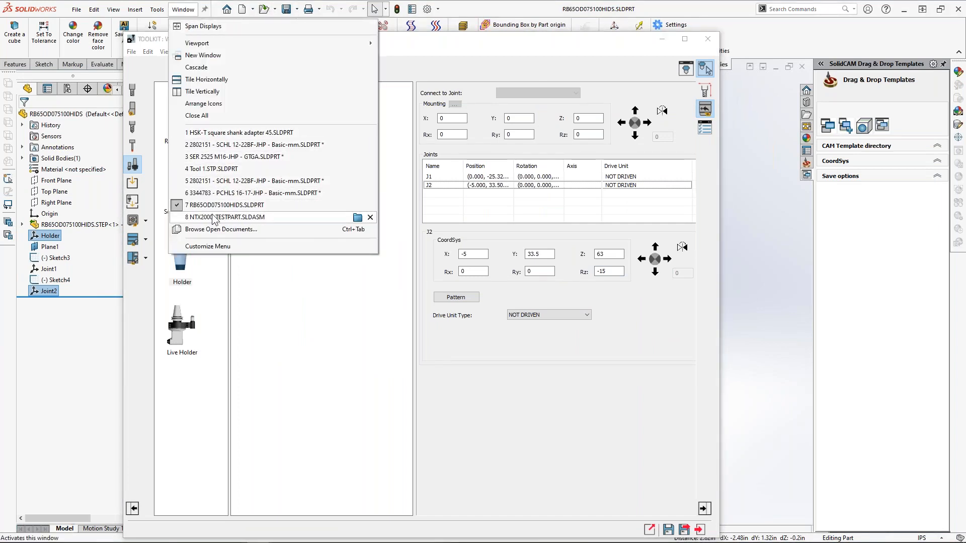
pyautogui.click(214, 217)
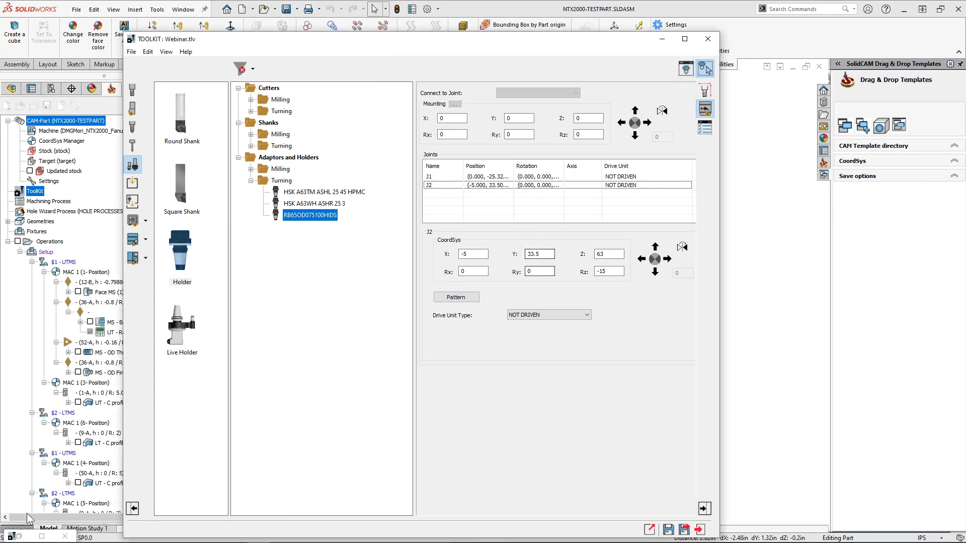
# - Examine the J1 and J2 joint positions on the holder in the Tool Viewer
pyautogui.click(42, 536)
pyautogui.doubleClick(510, 6)
pyautogui.moveTo(751, 231); pyautogui.dragTo(732, 245, button='middle')
pyautogui.scroll(3, 624, 280)
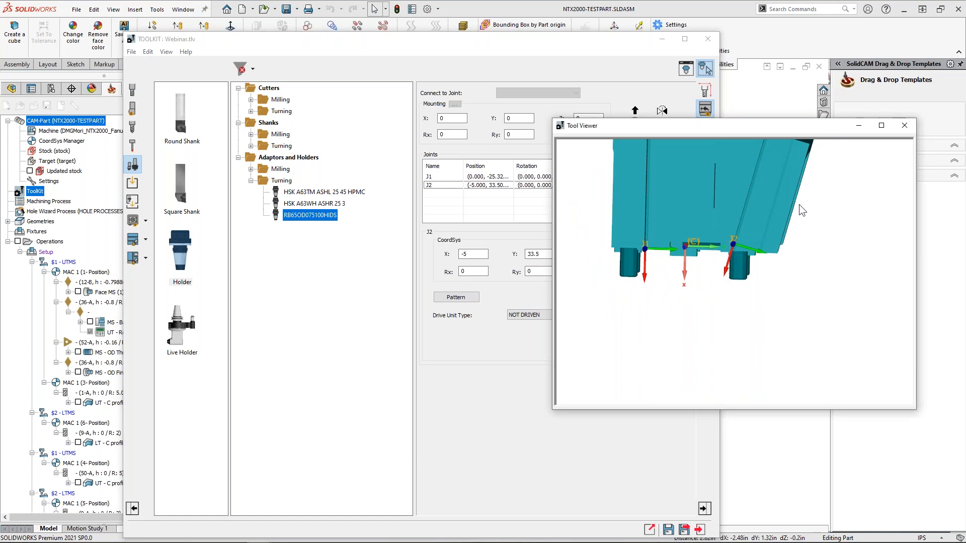
pyautogui.click(904, 125)
# - Save and exit the Webinar library, and open the NTX2000-TESTPART part tool library for editing
pyautogui.moveTo(519, 43); pyautogui.dragTo(513, 28)
pyautogui.click(679, 515)
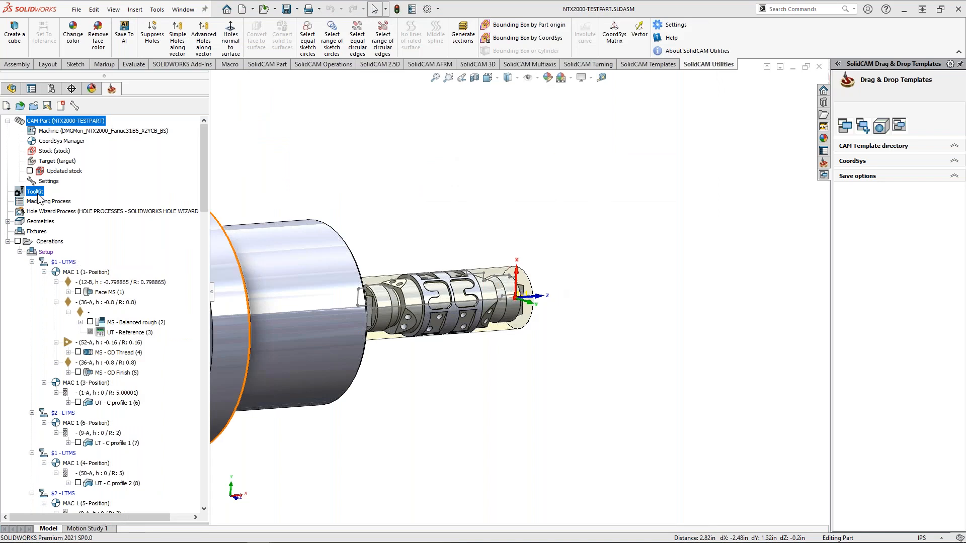
pyautogui.rightClick(38, 198)
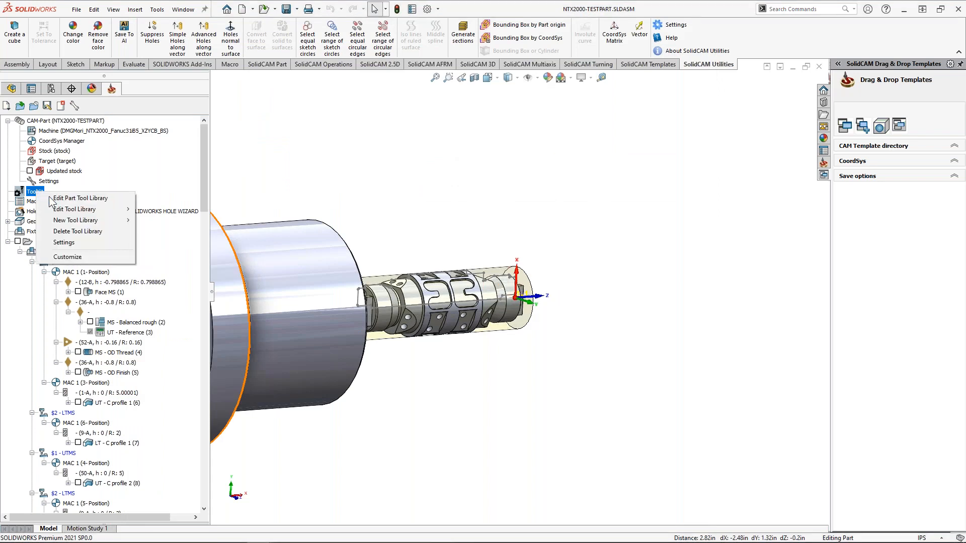
pyautogui.click(50, 200)
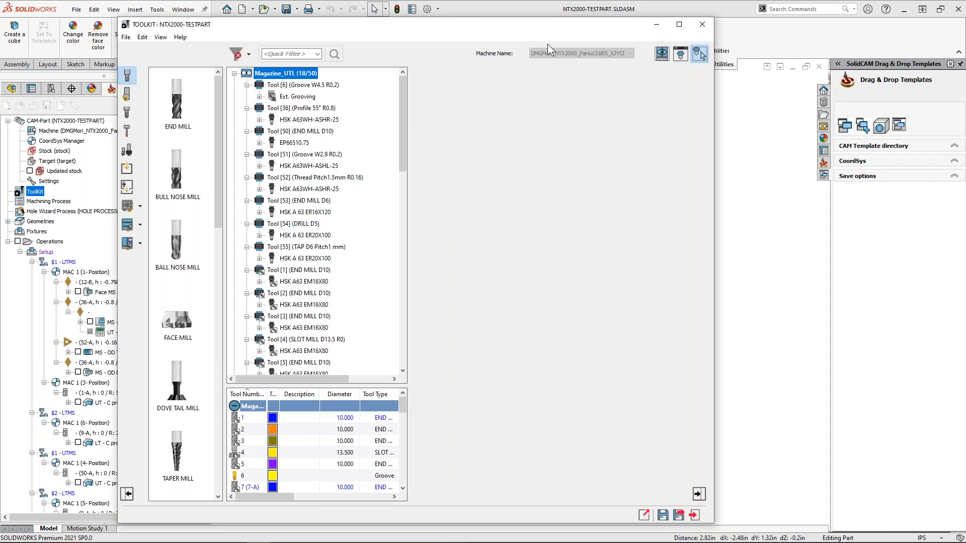
# - Open the Machine Preview and examine the lower turret's numbered stations and mounted tools up close
pyautogui.moveTo(535, 25); pyautogui.dragTo(420, 18)
pyautogui.click(548, 46)
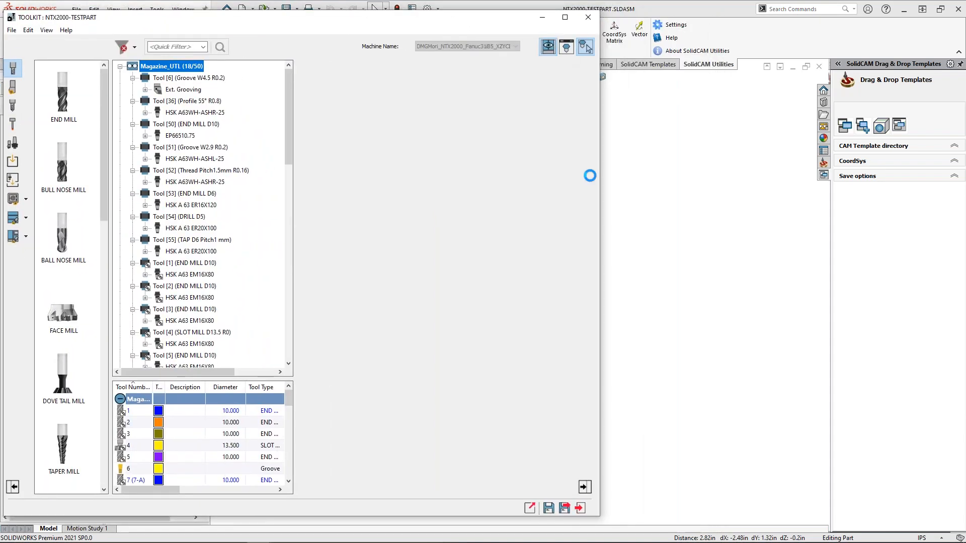
pyautogui.moveTo(768, 98); pyautogui.dragTo(872, 93)
pyautogui.moveTo(805, 82); pyautogui.dragTo(963, 60)
pyautogui.scroll(5, 612, 252)
pyautogui.scroll(5, 701, 272)
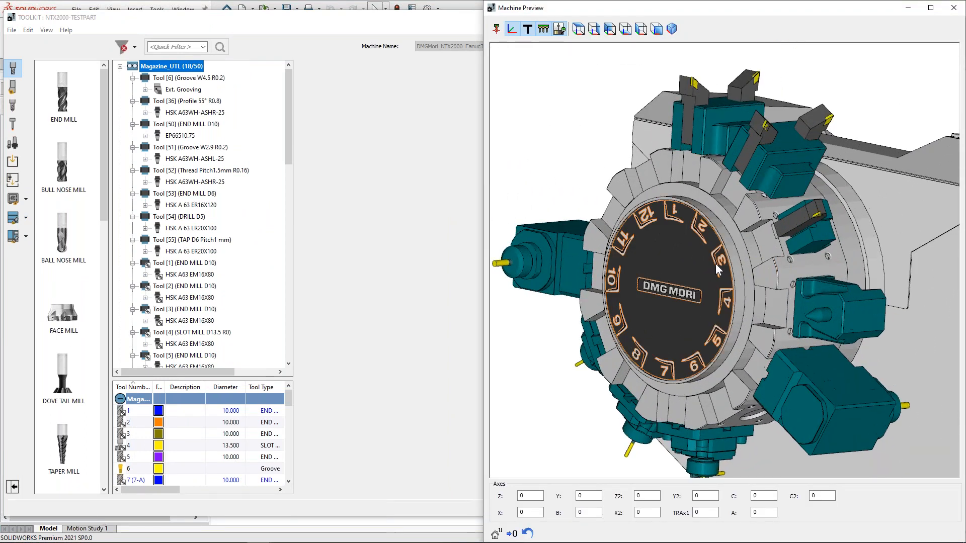
pyautogui.moveTo(674, 276); pyautogui.dragTo(689, 282, button='middle')
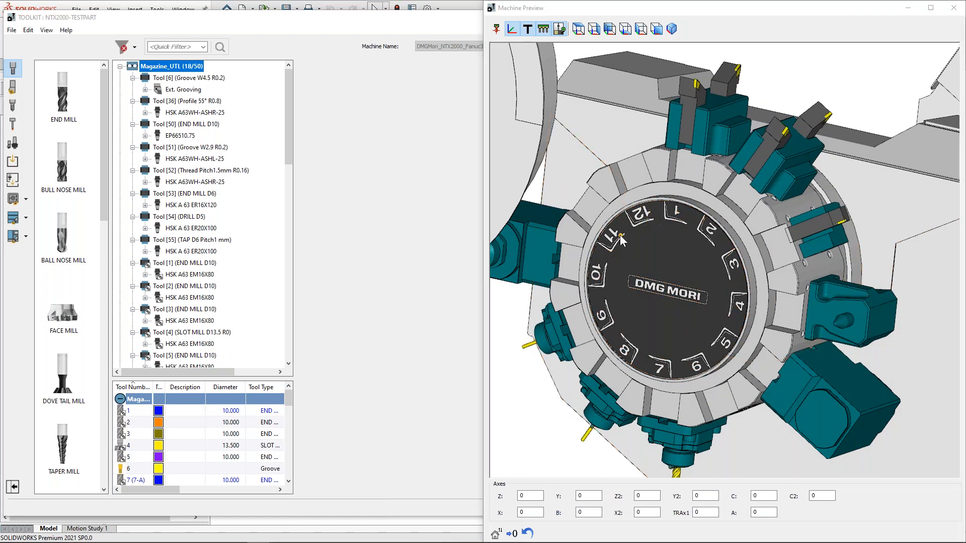
pyautogui.click(636, 213)
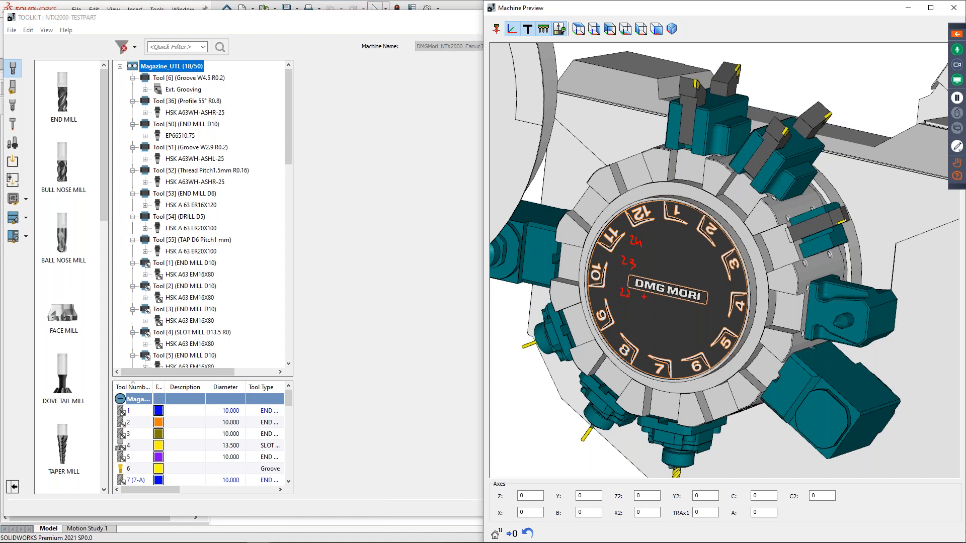
pyautogui.press('Escape')
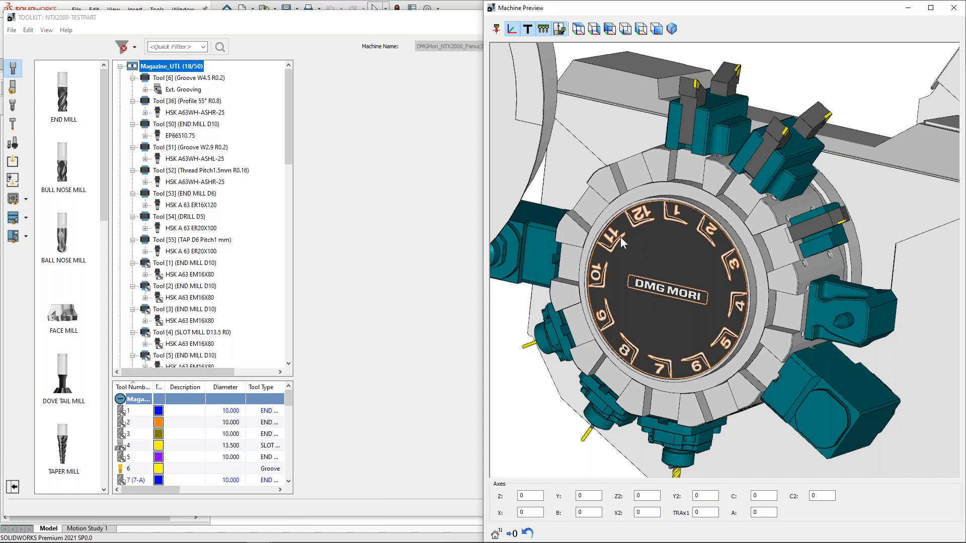
# - Add the RB65OD075100HIDS holder from the Webinar library's turning adaptors and holders to the magazine as a new tool
pyautogui.click(13, 199)
pyautogui.click(55, 170)
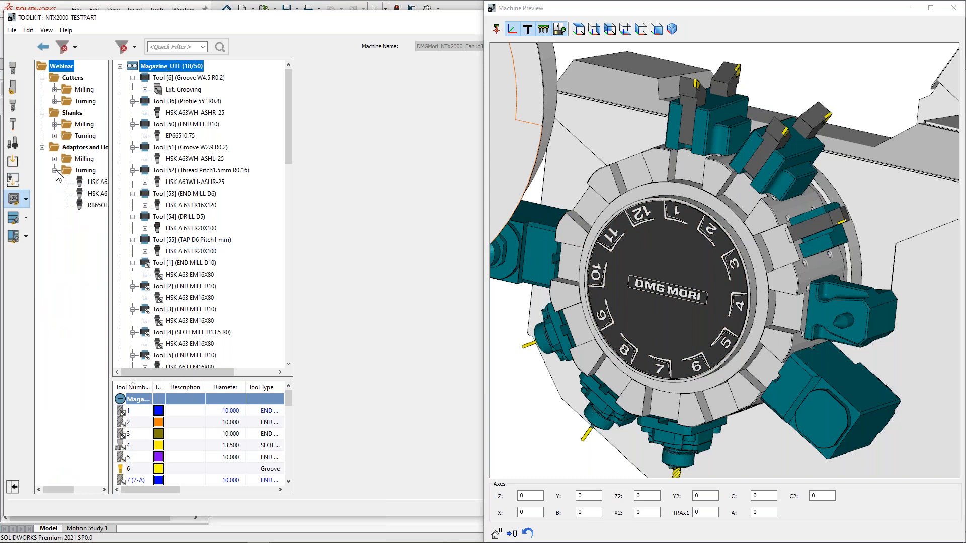
pyautogui.moveTo(93, 203); pyautogui.dragTo(266, 308)
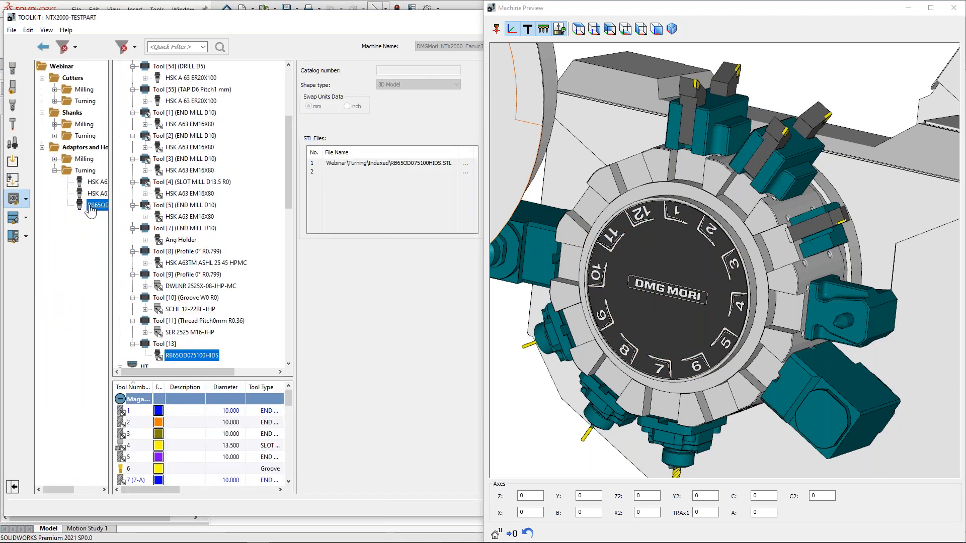
pyautogui.scroll(-1, 174, 347)
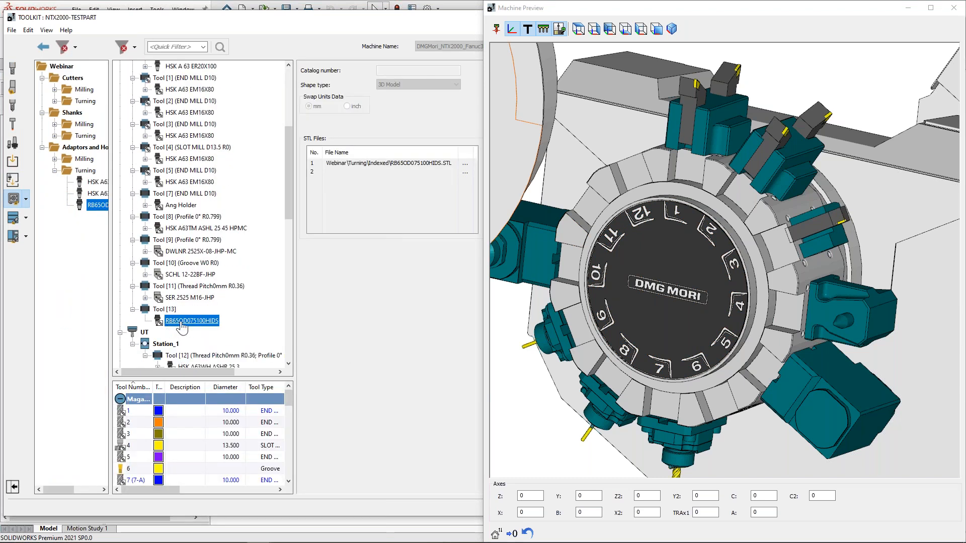
pyautogui.scroll(-3, 182, 327)
# - Move the new RB65OD075100HIDS holder tool out of the magazine and onto station T11 of the LT turret
pyautogui.rightClick(167, 206)
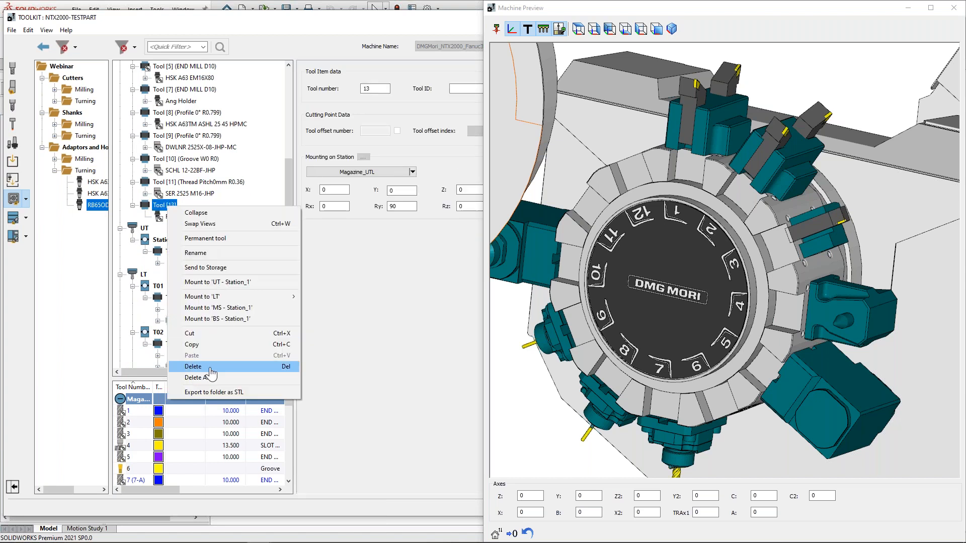
pyautogui.click(216, 264)
pyautogui.moveTo(290, 232); pyautogui.dragTo(284, 335)
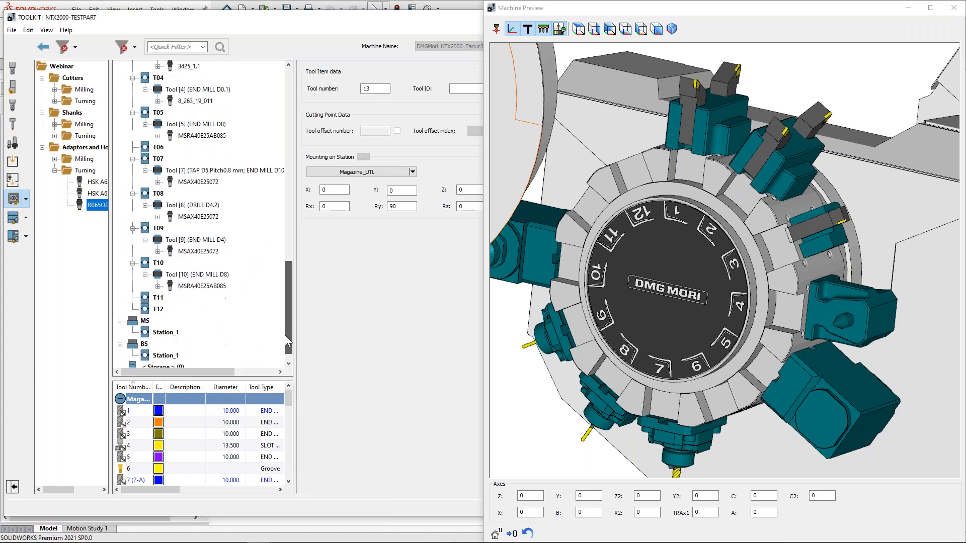
pyautogui.rightClick(158, 287)
pyautogui.click(197, 383)
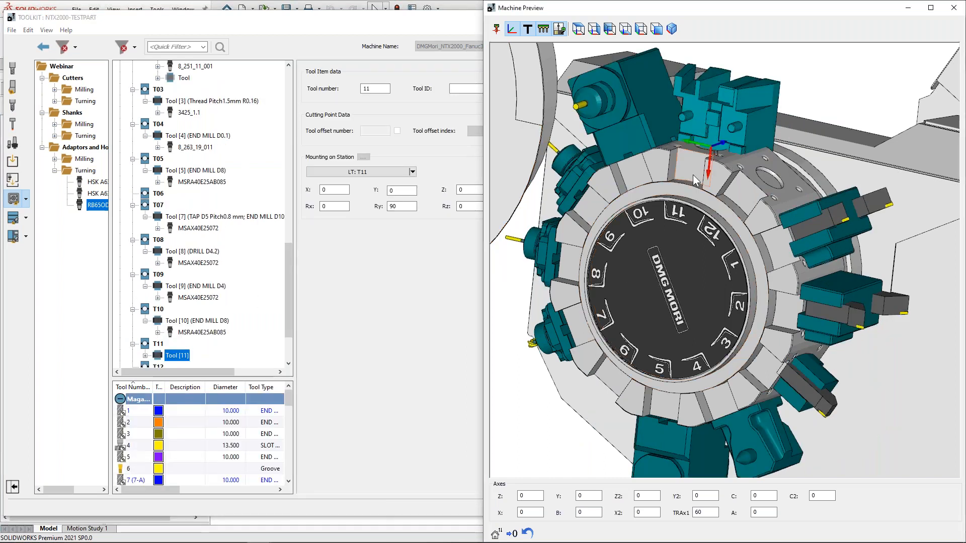
# - Set the T11 holder's mounting rotation to Rx 180 and Ry 0 so it seats correctly on the turret
pyautogui.moveTo(720, 130); pyautogui.dragTo(698, 172, button='middle')
pyautogui.moveTo(654, 15); pyautogui.dragTo(690, 15)
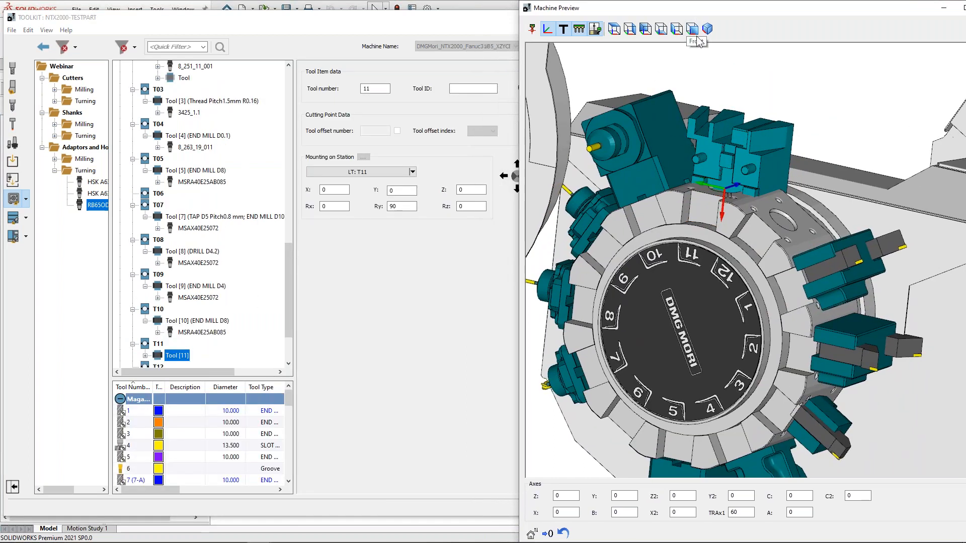
pyautogui.doubleClick(404, 207)
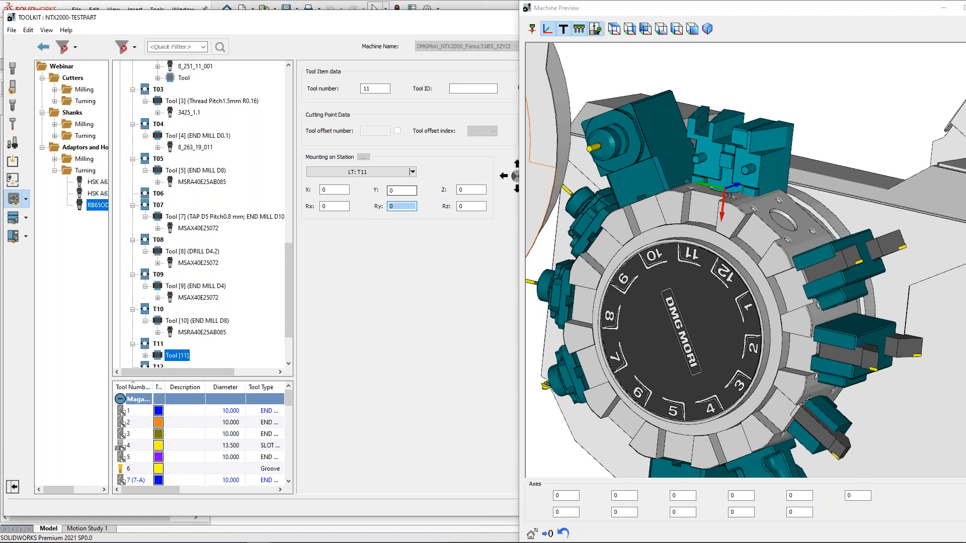
pyautogui.click(402, 191)
pyautogui.click(753, 167)
pyautogui.moveTo(754, 165); pyautogui.dragTo(766, 156, button='middle')
pyautogui.moveTo(334, 207); pyautogui.dragTo(316, 210)
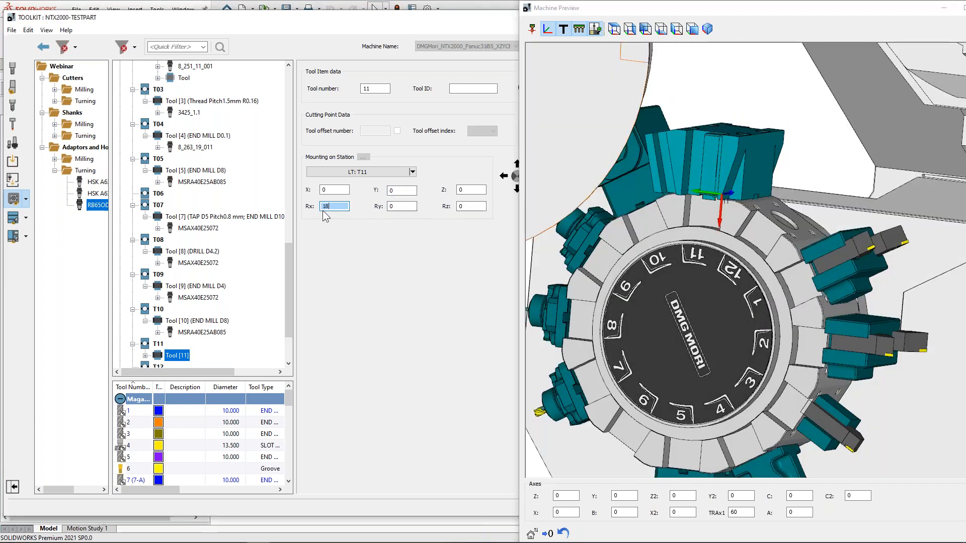
pyautogui.click(406, 192)
pyautogui.moveTo(755, 171); pyautogui.dragTo(722, 214, button='middle')
pyautogui.scroll(5, 727, 221)
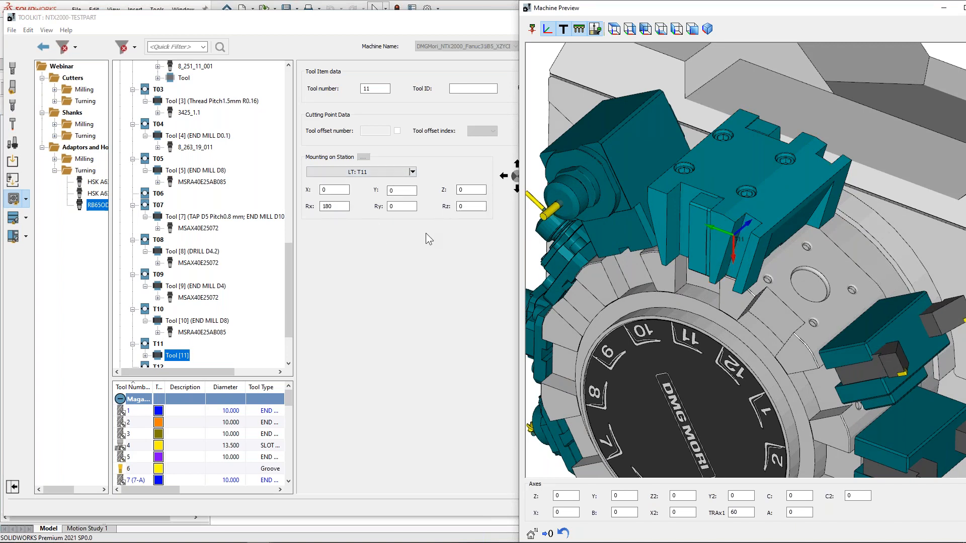
# - Copy the DWLNR 2525X-08-JHP-MC tool from UT Station_1 and paste it onto the MSRA40E25AB085 holder at station T10
pyautogui.scroll(1, 202, 333)
pyautogui.moveTo(290, 297); pyautogui.dragTo(294, 201)
pyautogui.click(222, 346)
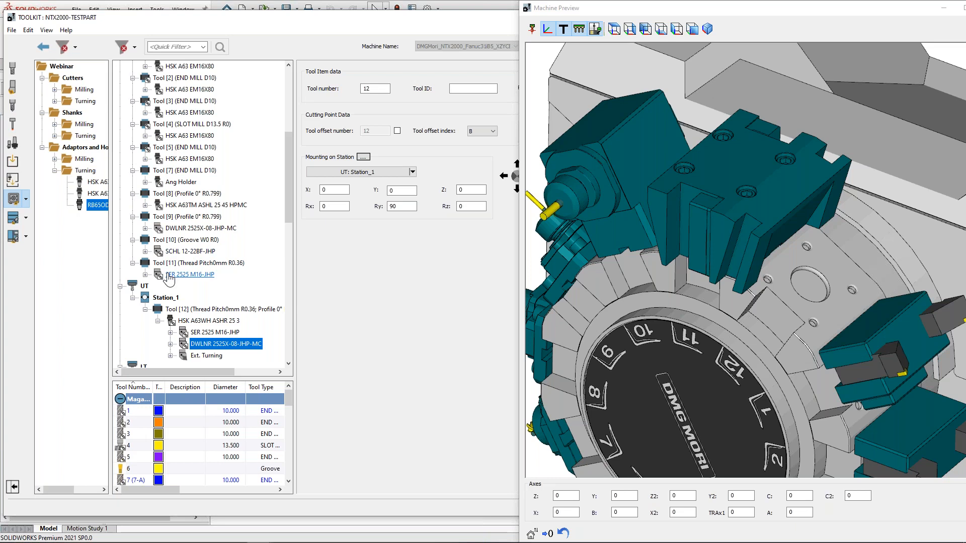
pyautogui.rightClick(210, 343)
pyautogui.click(259, 445)
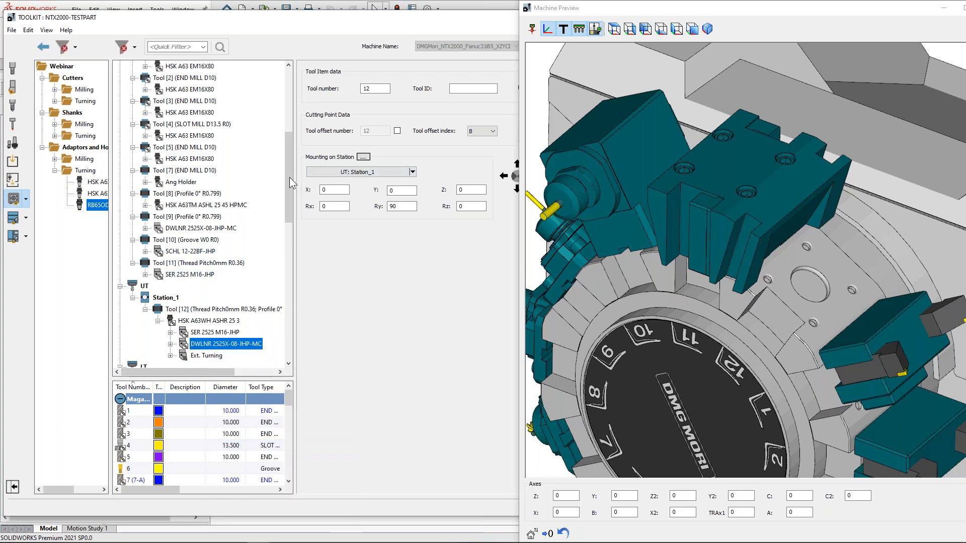
pyautogui.moveTo(289, 177); pyautogui.dragTo(297, 328)
pyautogui.click(194, 265)
pyautogui.rightClick(194, 265)
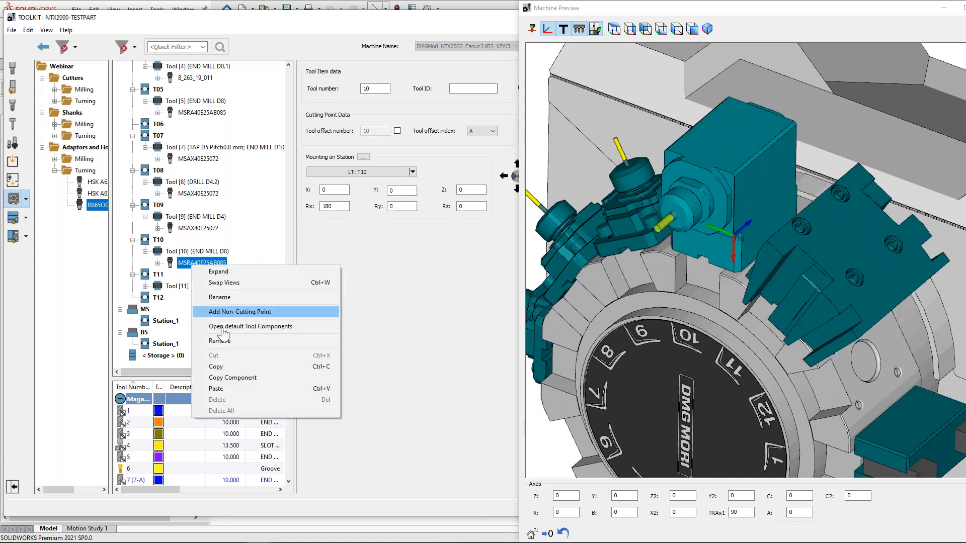
pyautogui.click(234, 391)
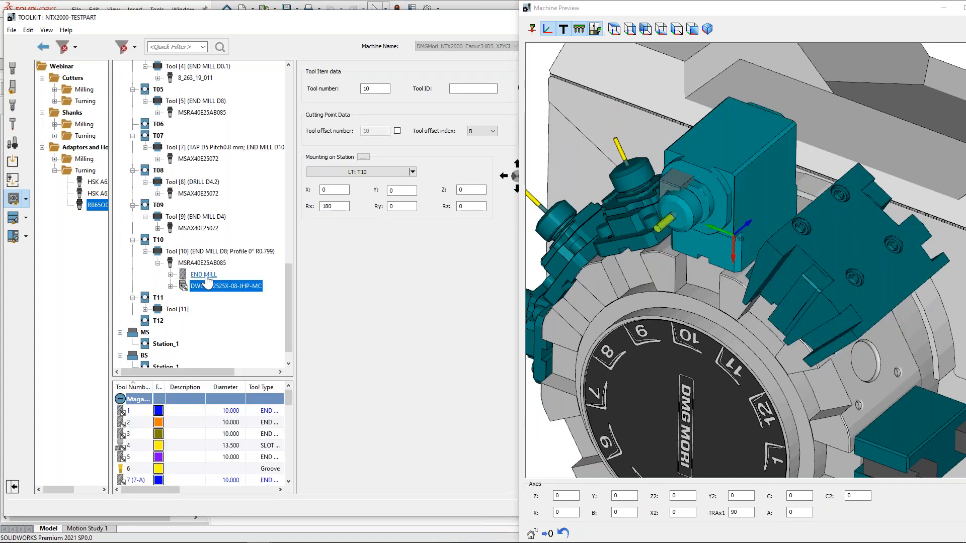
# - Undo the paste of the DWLNR 2525X-08-JHP-MC tool onto the T10 holder
pyautogui.click(203, 274)
pyautogui.rightClick(206, 277)
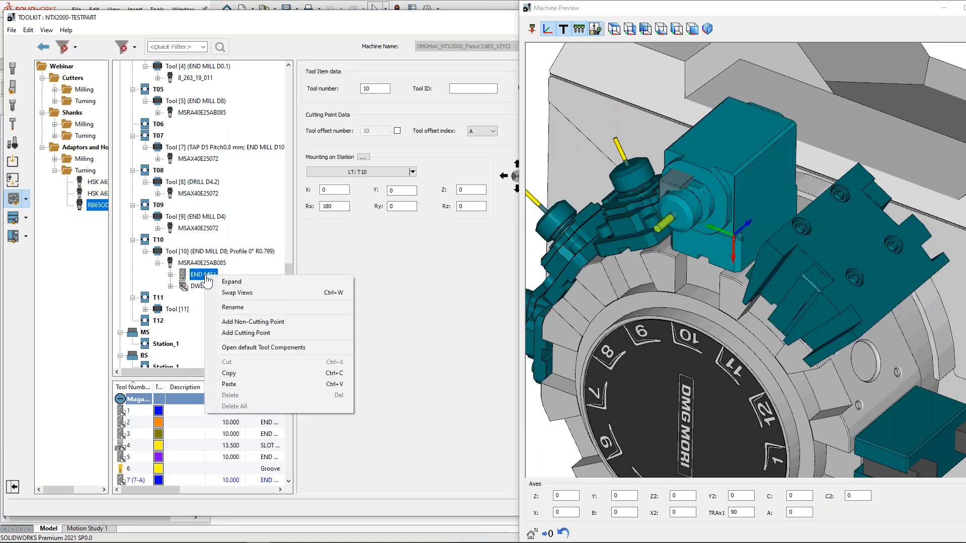
pyautogui.click(29, 31)
pyautogui.click(42, 42)
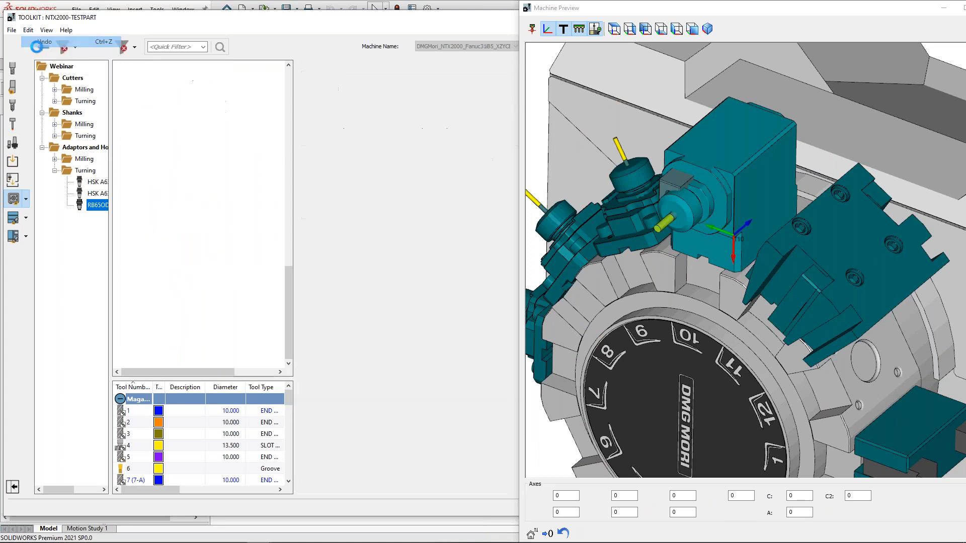
# - Try to paste the copied tool onto the RB65OD075100HIDS holder at station T11
pyautogui.click(167, 310)
pyautogui.rightClick(168, 310)
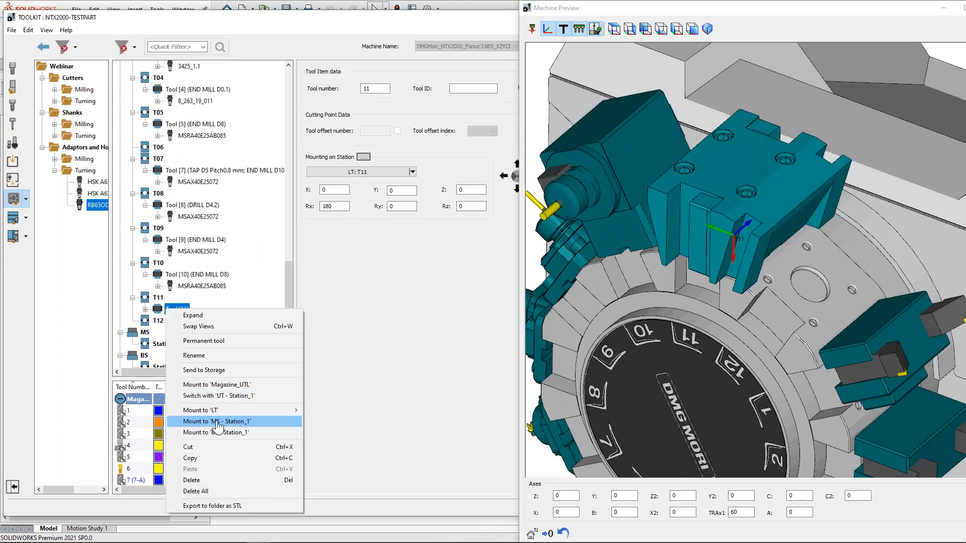
pyautogui.click(201, 431)
pyautogui.click(199, 321)
pyautogui.rightClick(198, 321)
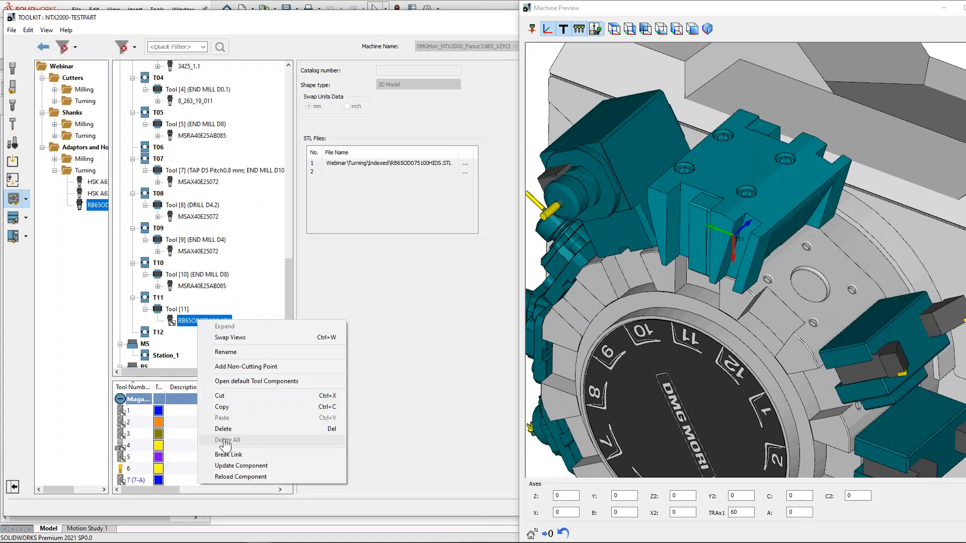
pyautogui.click(234, 430)
# - Copy DWLNR 2525X-08-JHP-MC from UT Station_1 and paste it twice onto the RB65OD075100HIDS holder at station T11
pyautogui.moveTo(286, 287); pyautogui.dragTo(293, 210)
pyautogui.rightClick(209, 183)
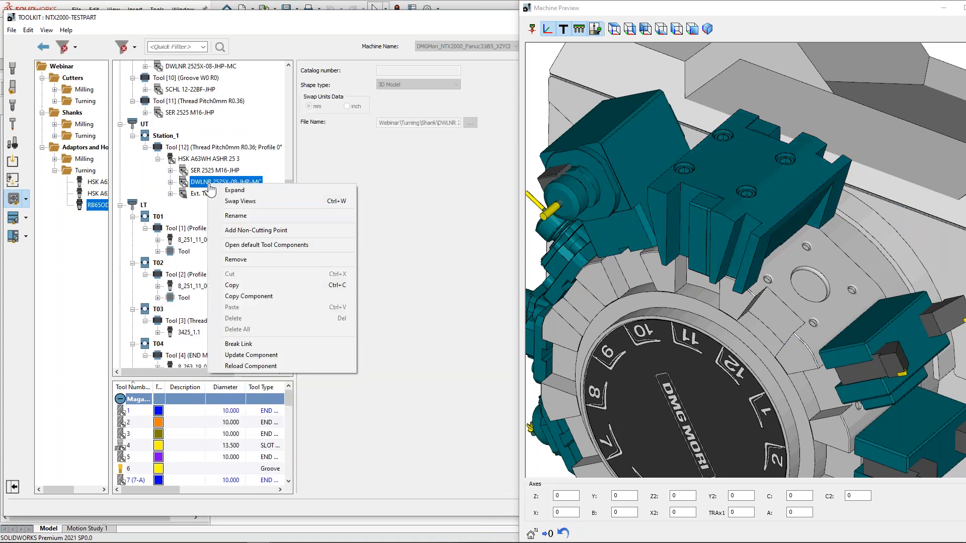
pyautogui.click(243, 287)
pyautogui.moveTo(289, 218); pyautogui.dragTo(294, 313)
pyautogui.rightClick(204, 286)
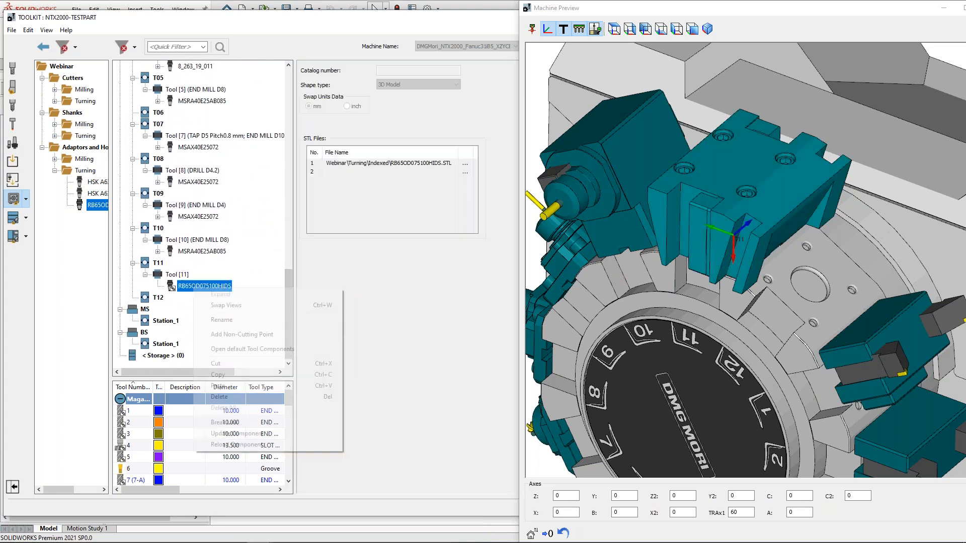
pyautogui.click(246, 398)
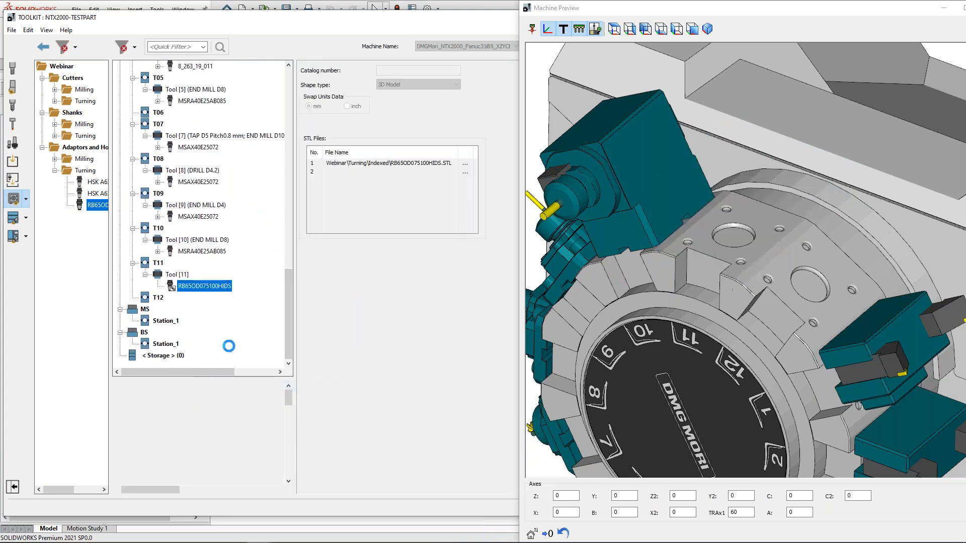
pyautogui.rightClick(195, 287)
pyautogui.click(229, 409)
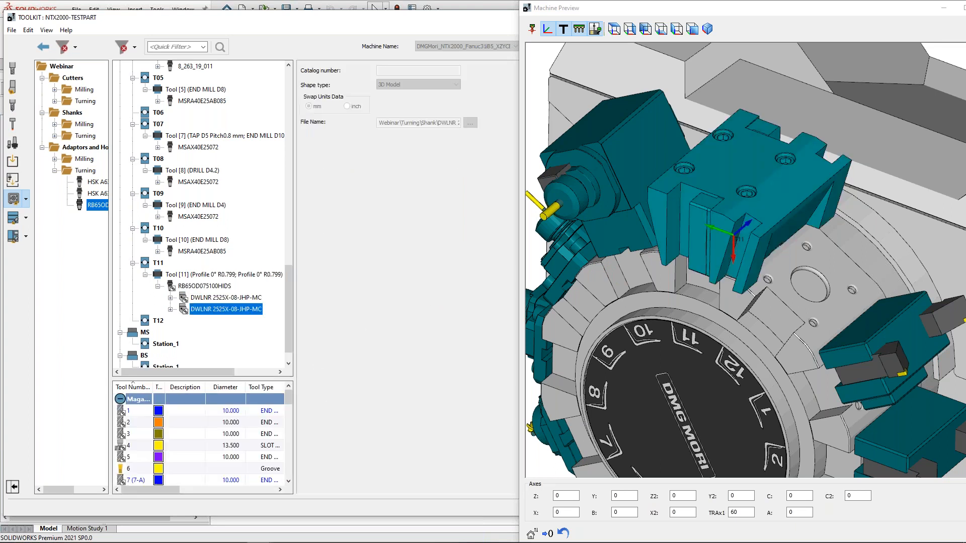
# - Examine how both DWLNR 2525X-08-JHP-MC tools sit on the holder's J1 and J2 joints in the Machine Preview and Tool Viewer
pyautogui.click(211, 297)
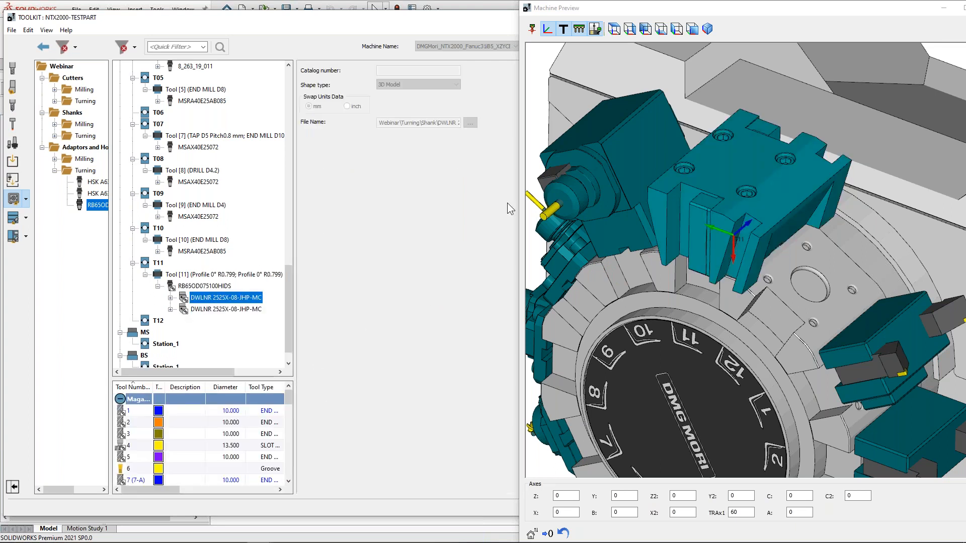
pyautogui.scroll(-4, 629, 242)
pyautogui.moveTo(537, 7); pyautogui.dragTo(683, 58)
pyautogui.click(585, 117)
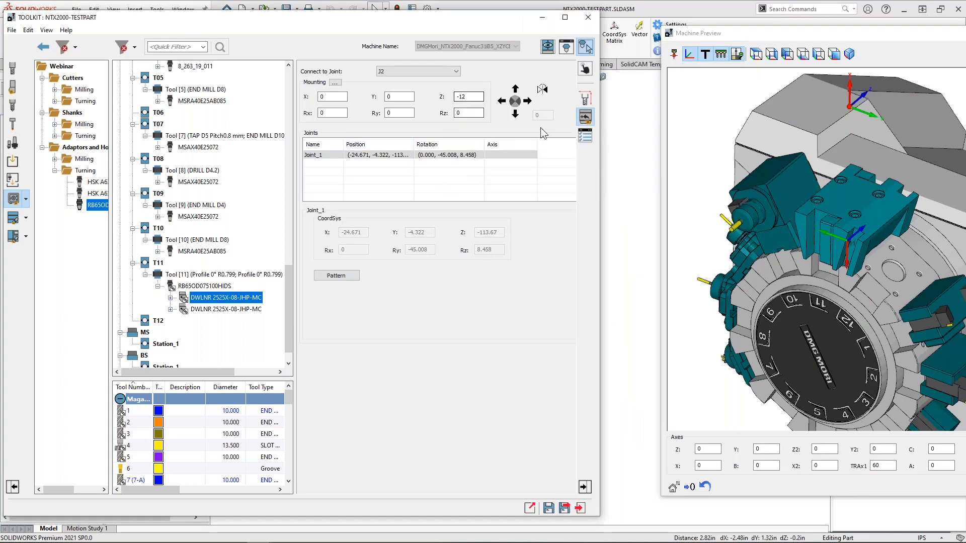
pyautogui.doubleClick(742, 223)
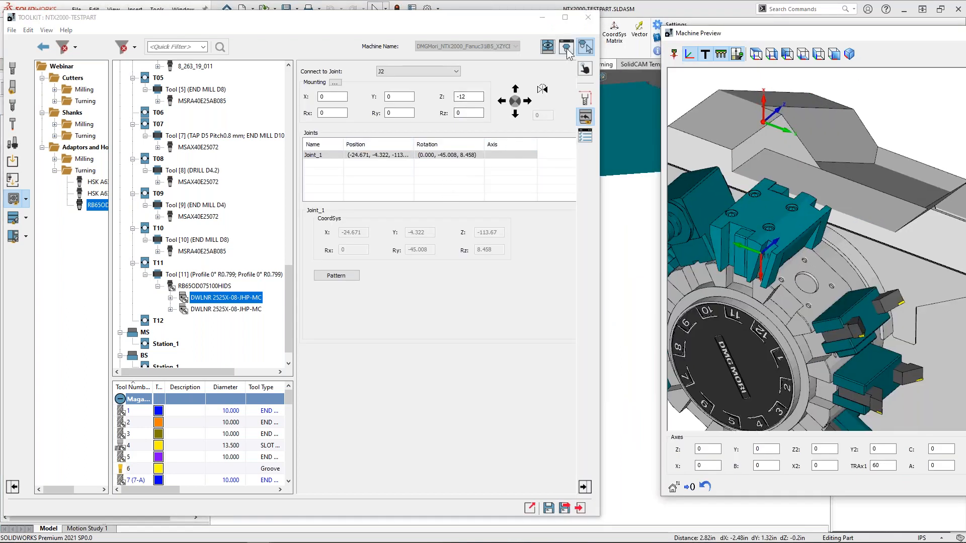
pyautogui.moveTo(756, 286); pyautogui.dragTo(747, 303, button='middle')
pyautogui.click(226, 309)
pyautogui.click(211, 300)
pyautogui.click(209, 311)
pyautogui.moveTo(722, 322); pyautogui.dragTo(689, 254, button='middle')
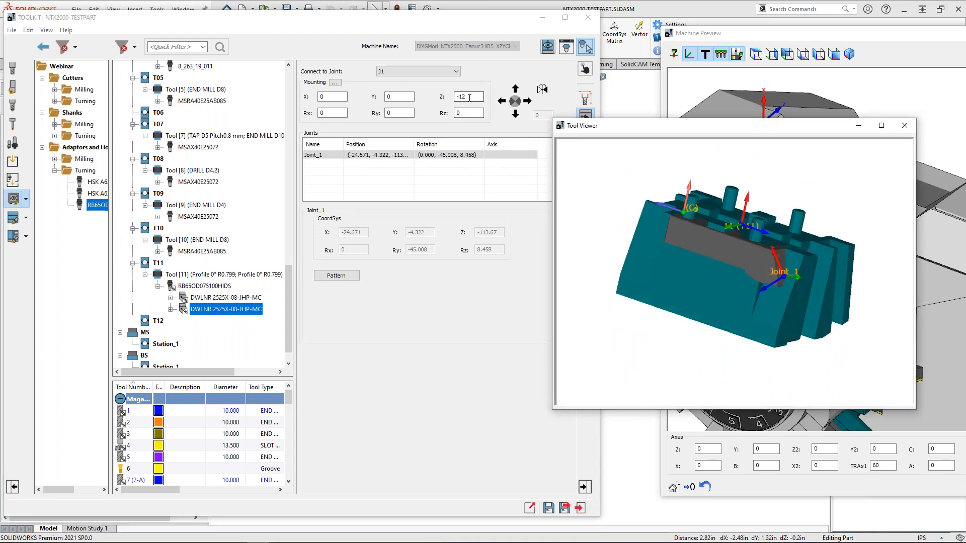
pyautogui.moveTo(535, 173); pyautogui.dragTo(634, 294, button='middle')
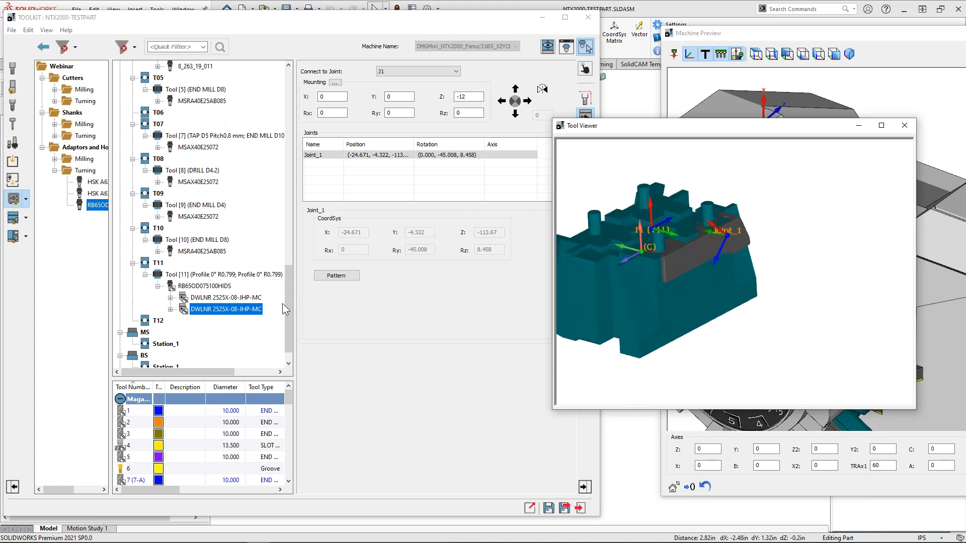
# - Delete both DWLNR 2525X-08-JHP-MC tools from the RB65OD075100HIDS holder at station T11
pyautogui.rightClick(217, 301)
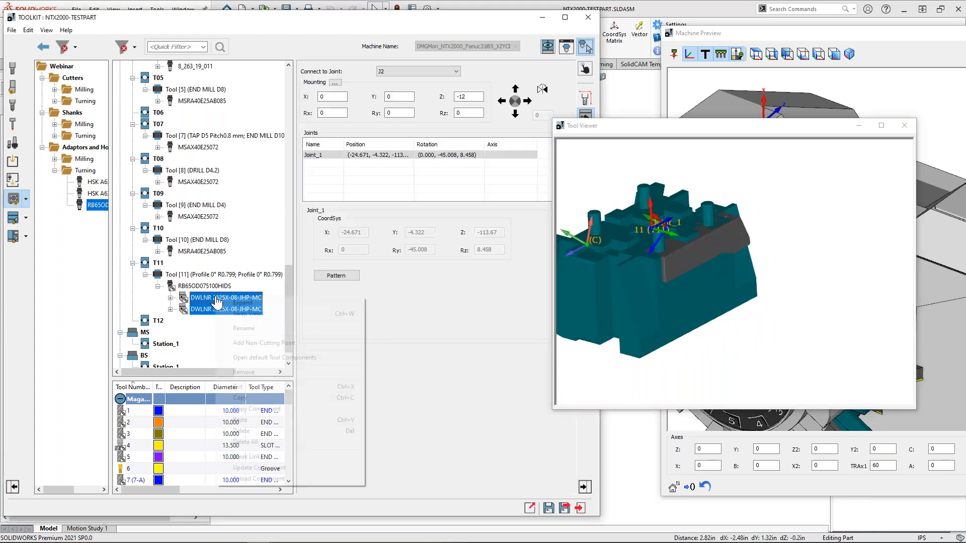
pyautogui.click(247, 430)
pyautogui.press('Delete')
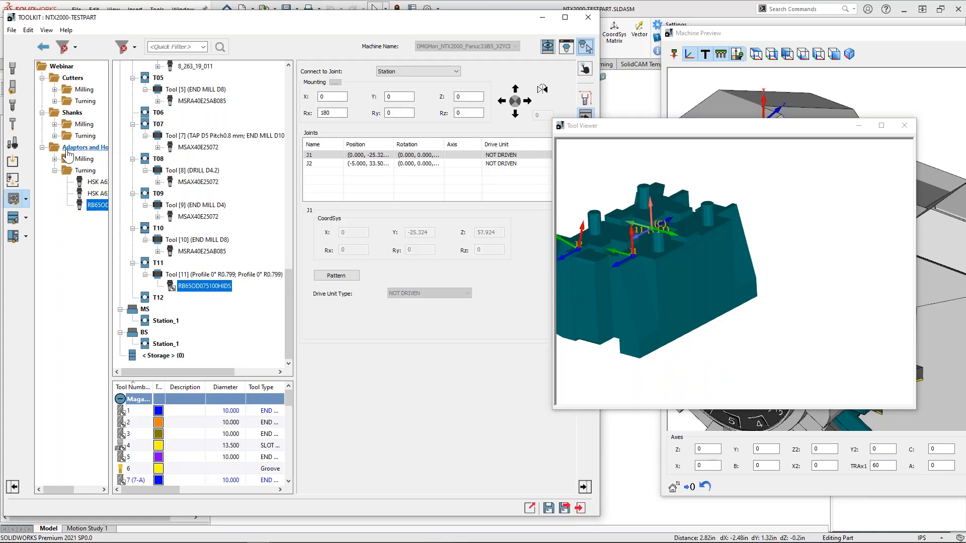
# - Add an Ext. Turning tool to joint J1 of the RB65OD075100HIDS holder at station T11 with mounting rotation Rx 180
pyautogui.click(11, 87)
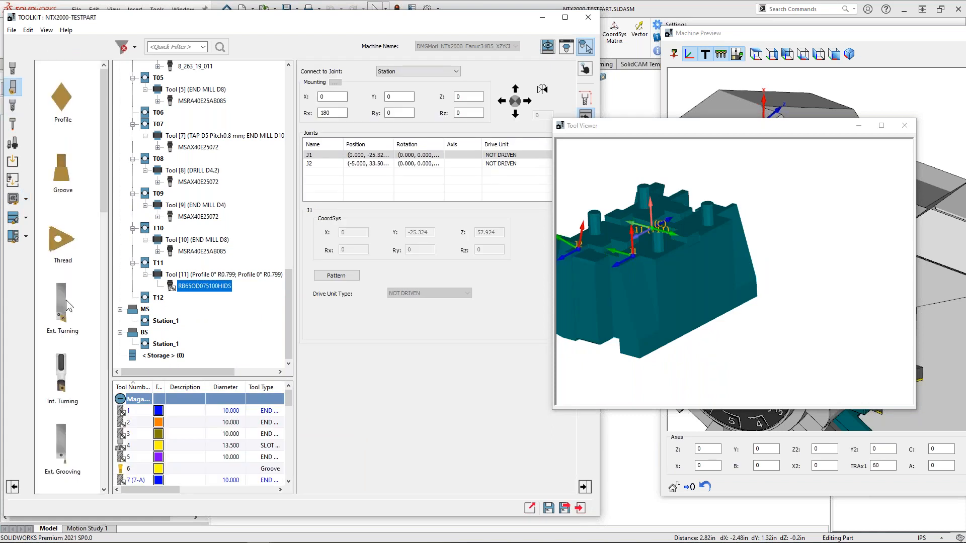
pyautogui.doubleClick(64, 297)
pyautogui.moveTo(686, 291); pyautogui.dragTo(805, 300, button='middle')
pyautogui.doubleClick(322, 113)
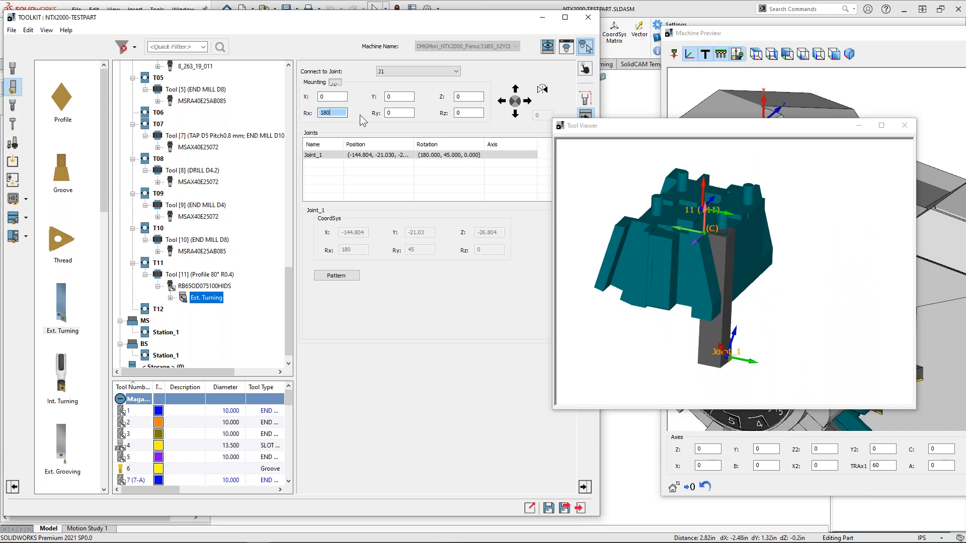
pyautogui.press('Tab')
pyautogui.moveTo(691, 297); pyautogui.dragTo(737, 294, button='middle')
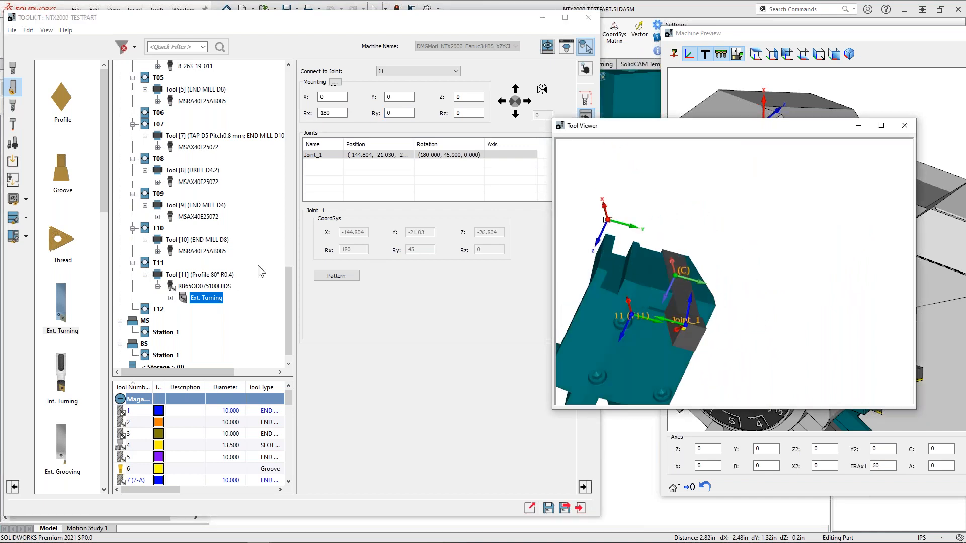
pyautogui.moveTo(61, 316); pyautogui.dragTo(209, 297)
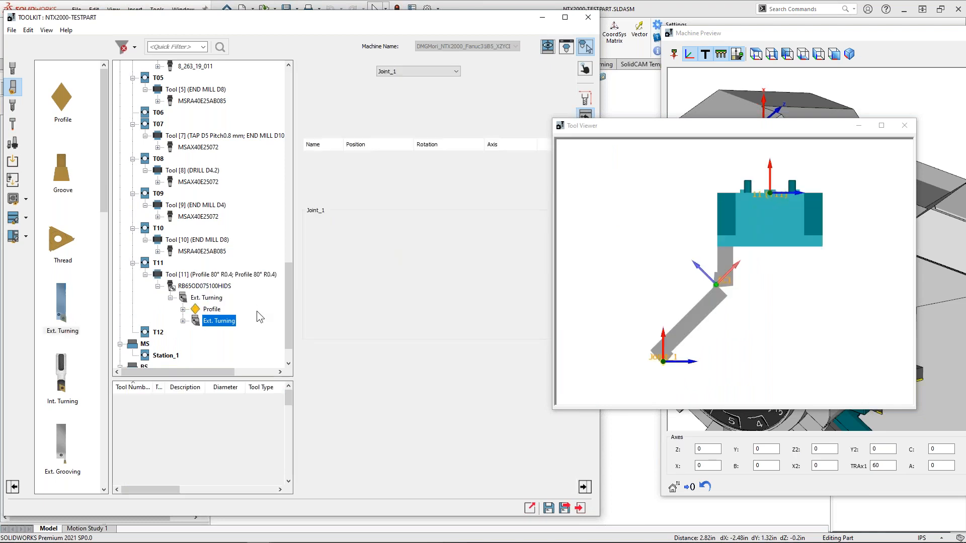
pyautogui.click(204, 286)
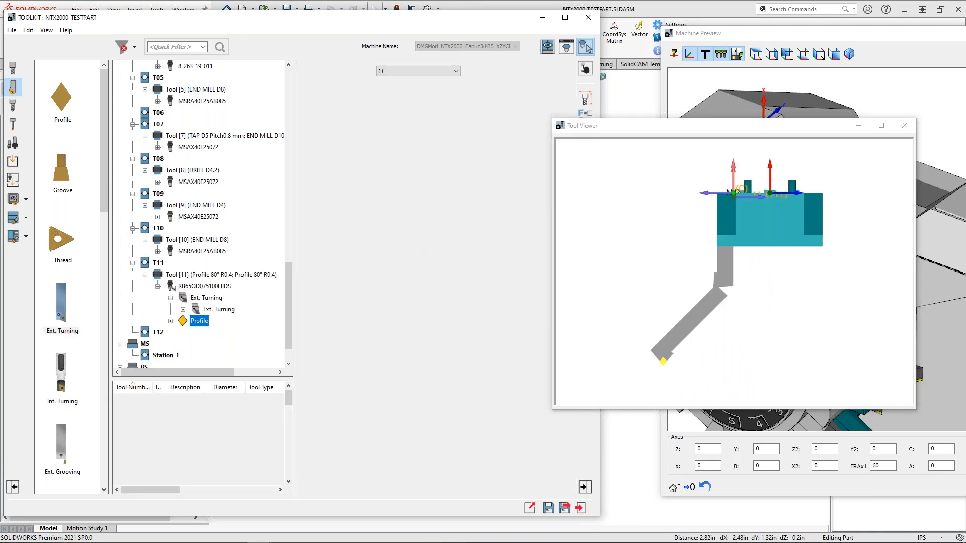
pyautogui.click(29, 30)
pyautogui.click(40, 43)
# - Add a second Ext. Turning tool to the RB65OD075100HIDS holder, connected to joint J2 with mounting rotation Rx 180
pyautogui.moveTo(219, 352); pyautogui.dragTo(187, 325)
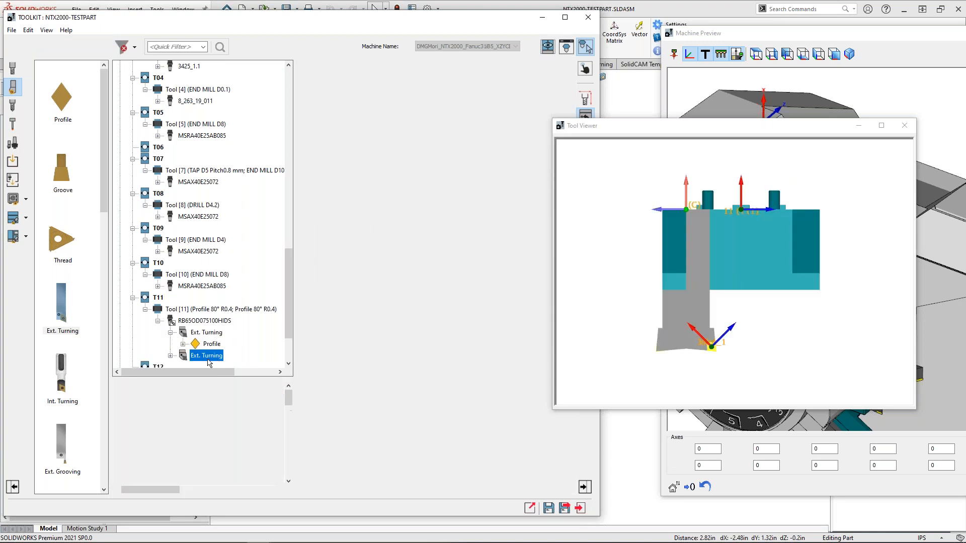
pyautogui.click(427, 72)
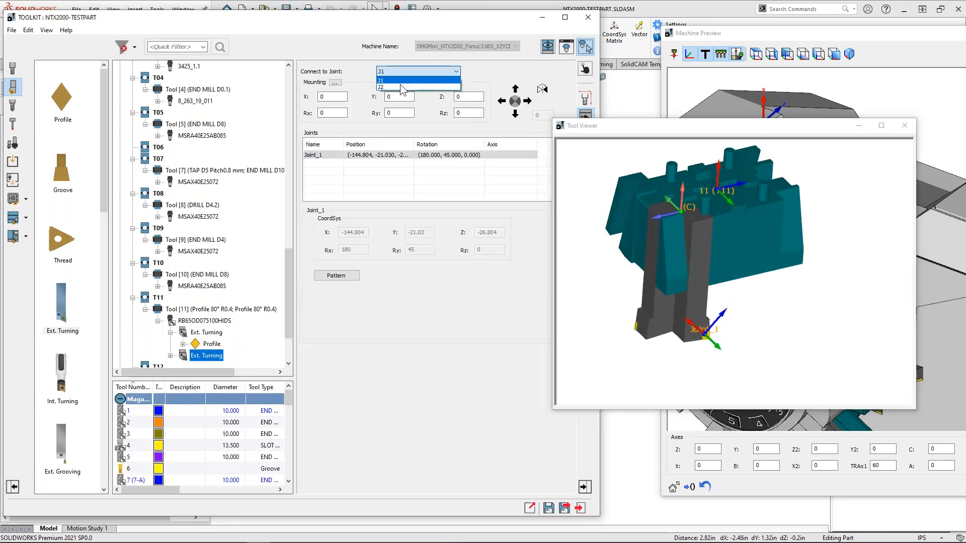
pyautogui.click(399, 84)
pyautogui.moveTo(681, 273); pyautogui.dragTo(616, 288)
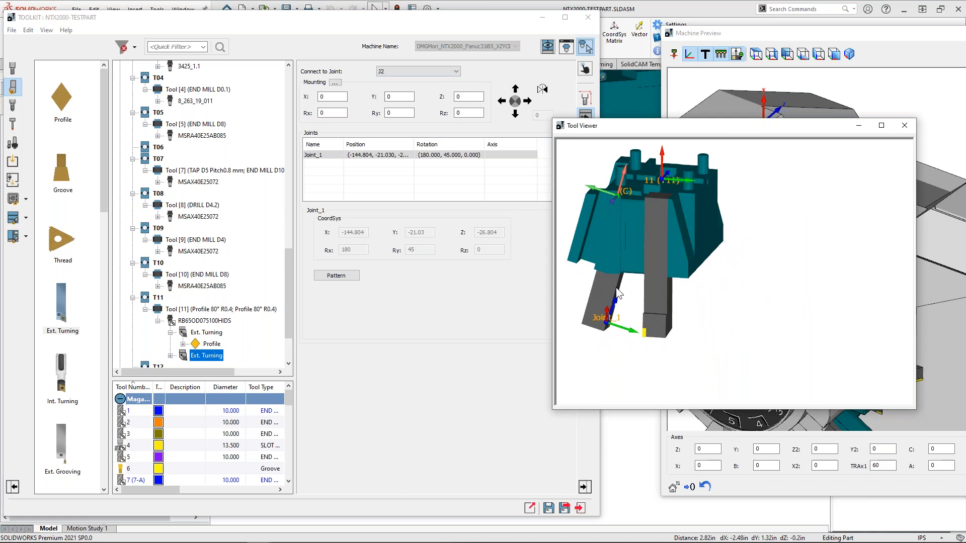
pyautogui.doubleClick(320, 113)
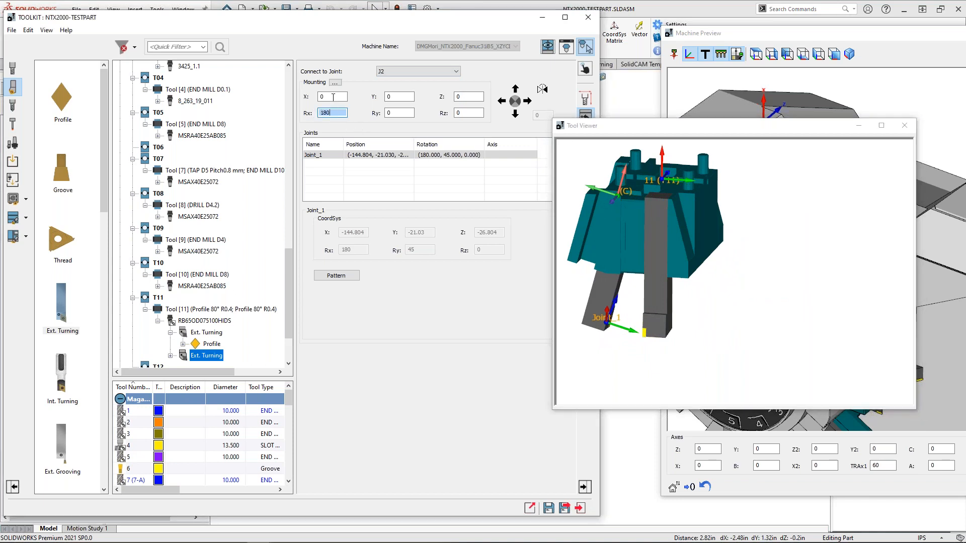
pyautogui.doubleClick(322, 96)
pyautogui.moveTo(573, 246); pyautogui.dragTo(722, 279)
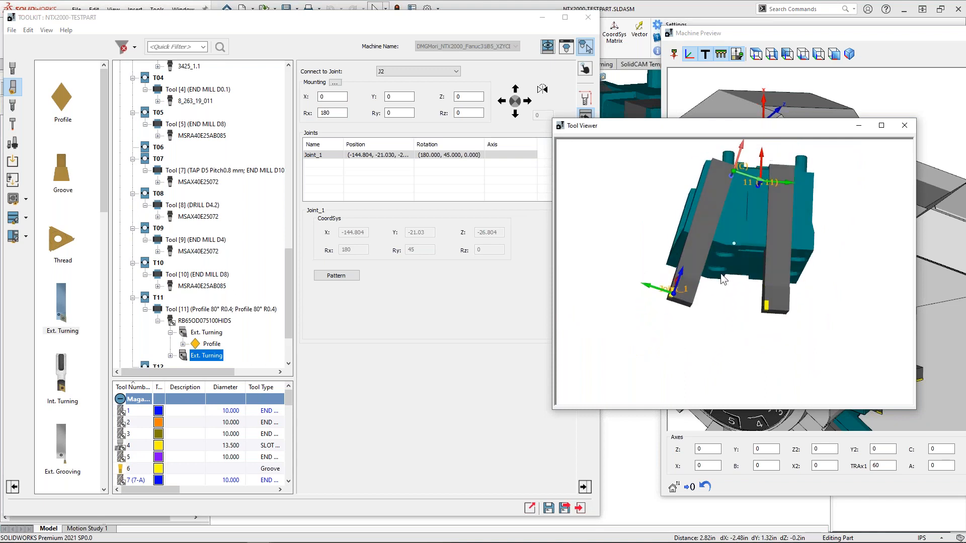
# - Set the tool length of the Ext. Turning tool on joint J1 to J (110.00mm)
pyautogui.click(206, 332)
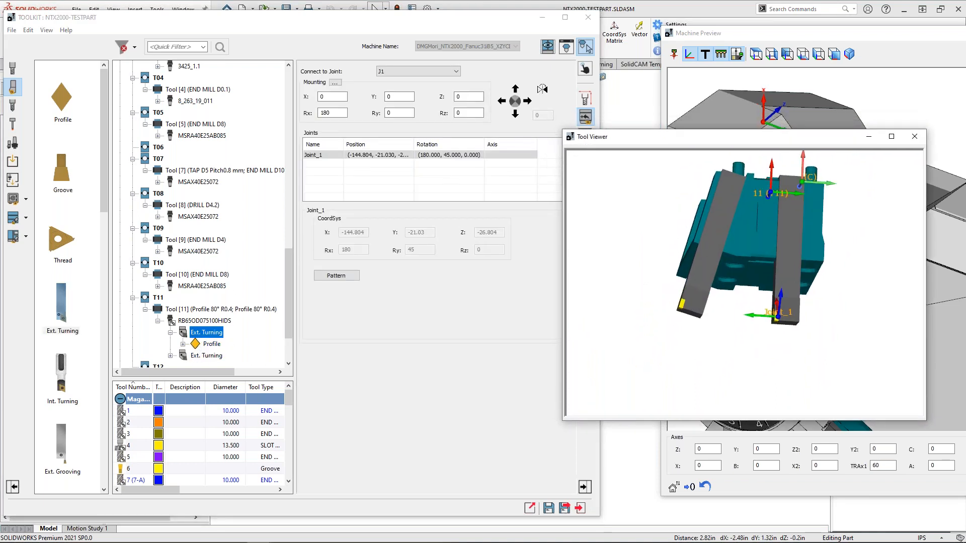
pyautogui.click(584, 96)
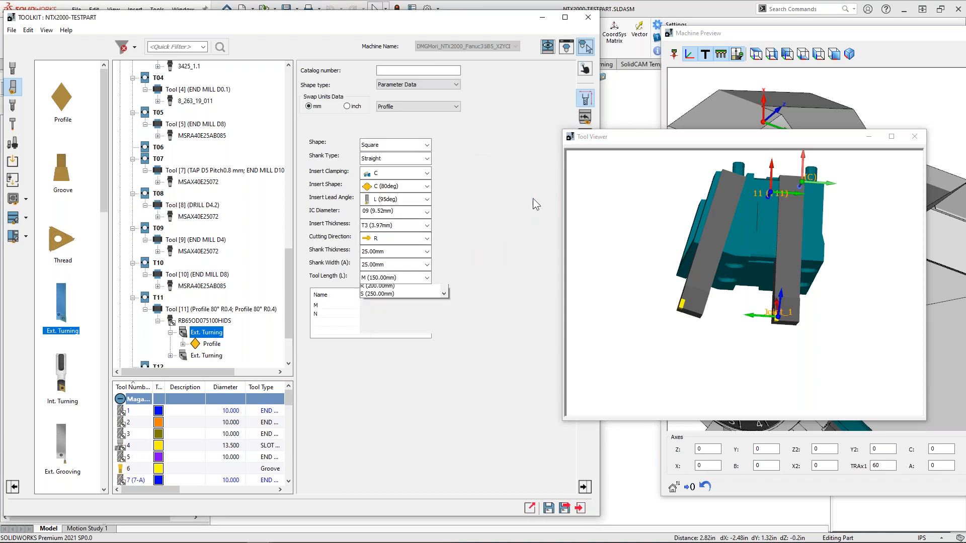
pyautogui.click(427, 278)
pyautogui.click(393, 289)
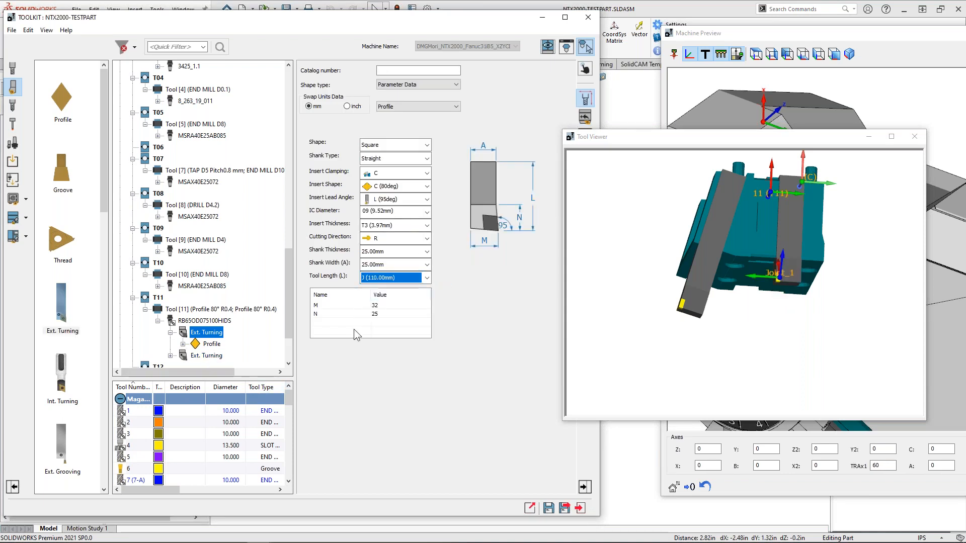
# - Set the mounting X offset of the Ext. Turning tool on joint J1 to -20
pyautogui.click(584, 116)
pyautogui.doubleClick(469, 96)
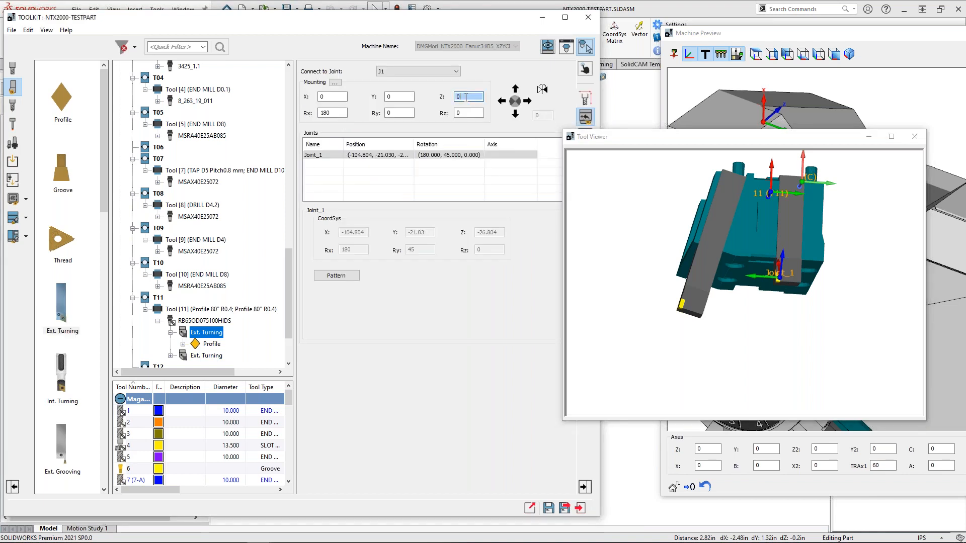
pyautogui.write('0')
pyautogui.press('Return')
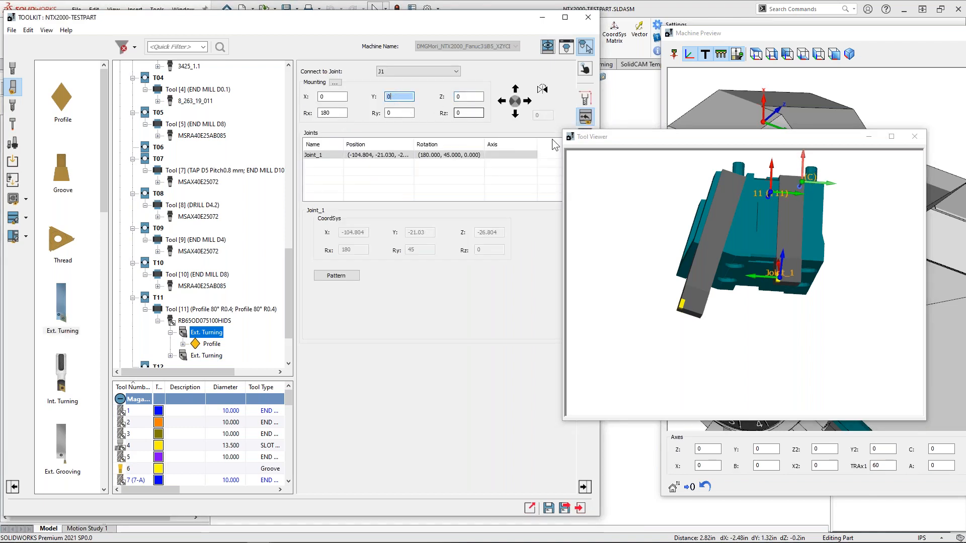
pyautogui.doubleClick(326, 96)
pyautogui.write('-10')
pyautogui.press('Return')
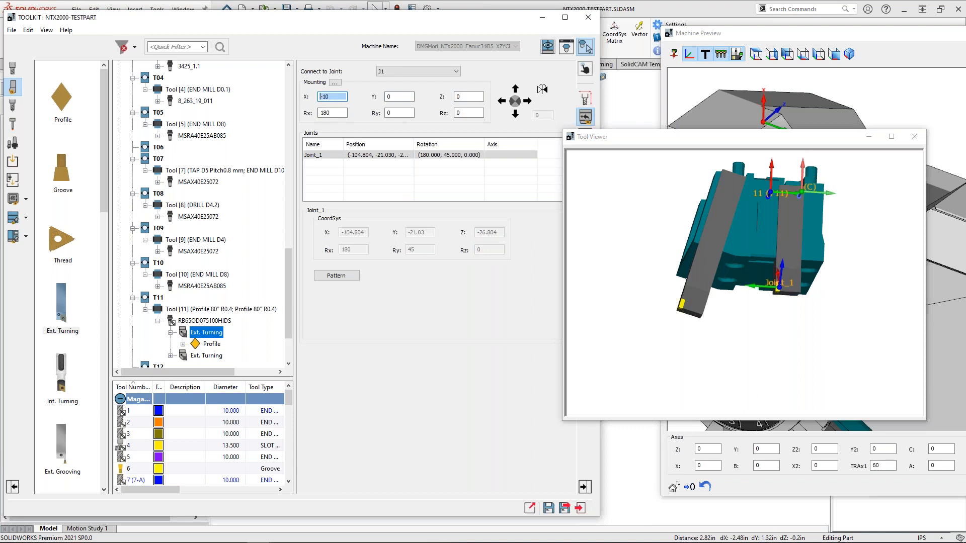
pyautogui.write('-20')
pyautogui.press('Return')
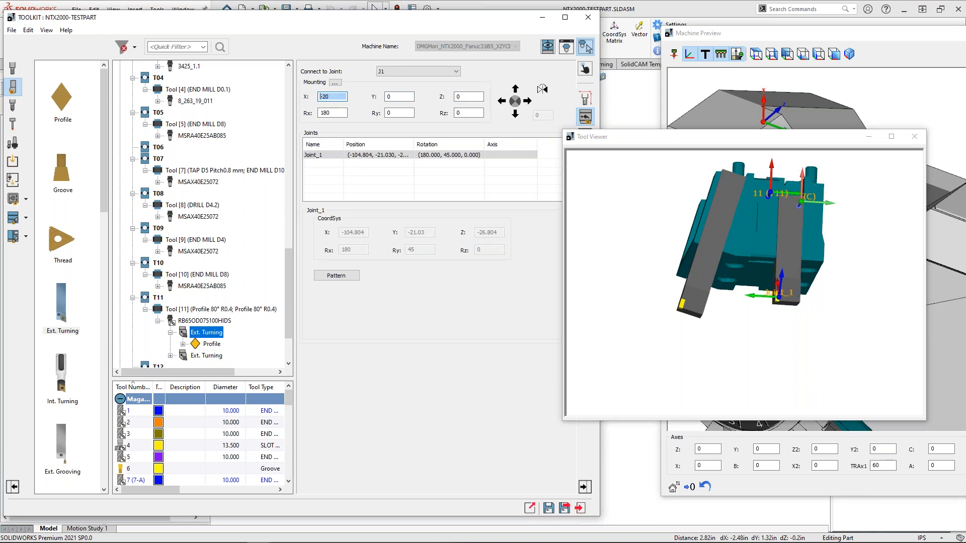
# - Set the tool length of the Ext. Turning tool on joint J2 to K (125.00mm)
pyautogui.click(204, 355)
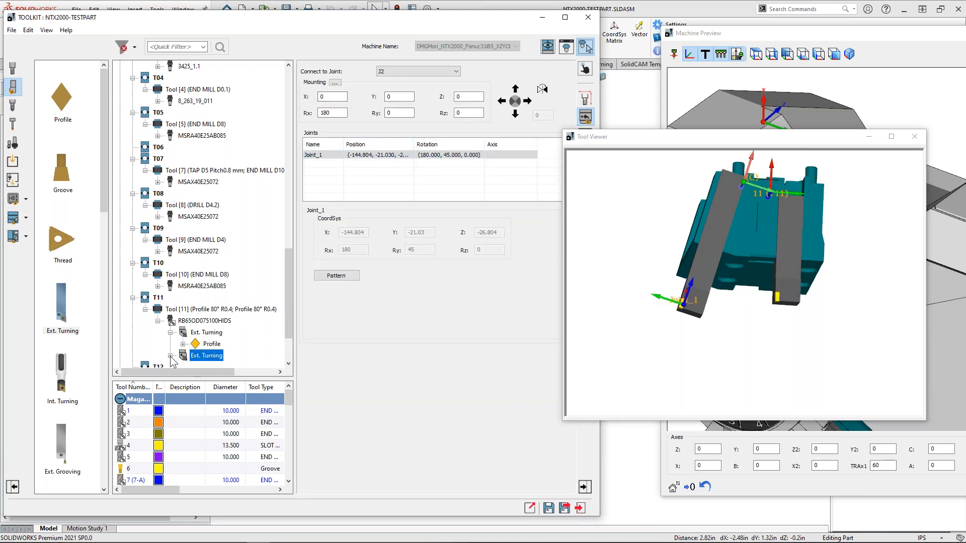
pyautogui.click(586, 100)
pyautogui.click(427, 278)
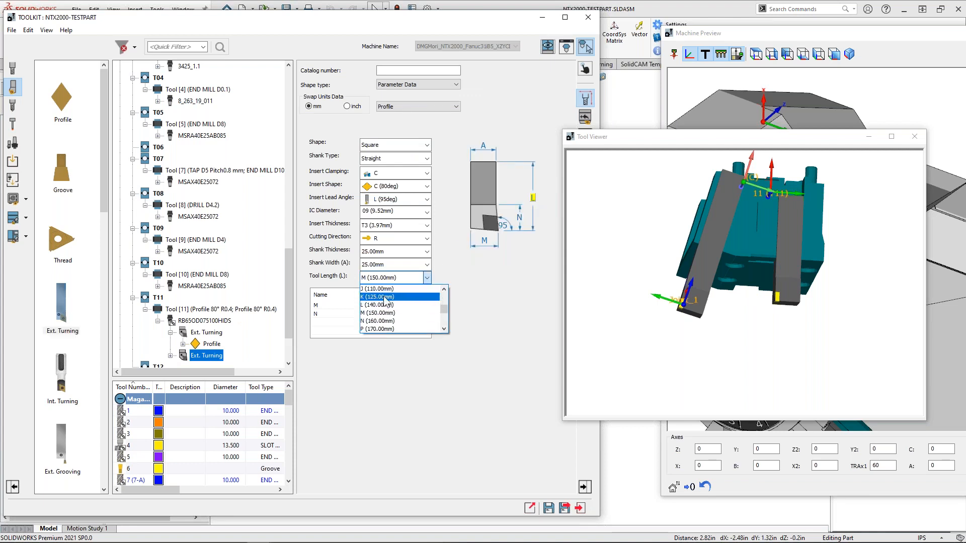
pyautogui.click(385, 297)
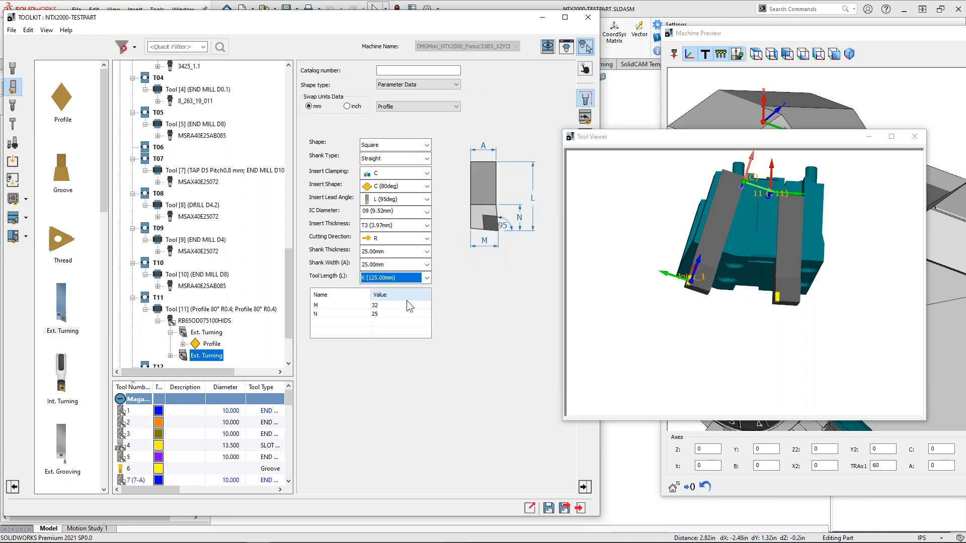
pyautogui.moveTo(694, 287); pyautogui.dragTo(719, 292)
pyautogui.click(171, 332)
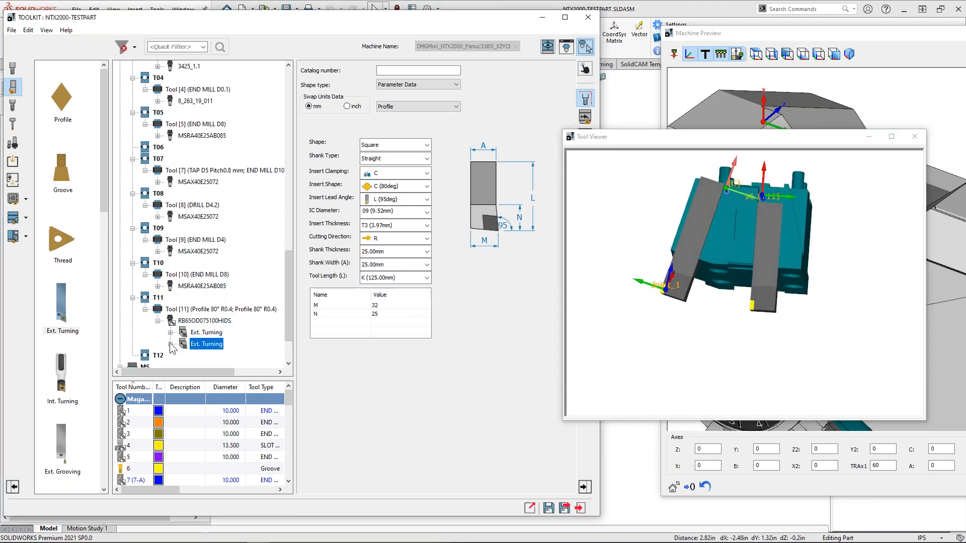
# - Examine how both Ext. Turning tools and their inserts sit on the T11 holder in the Tool Viewer and Machine Preview
pyautogui.moveTo(703, 391); pyautogui.dragTo(684, 337)
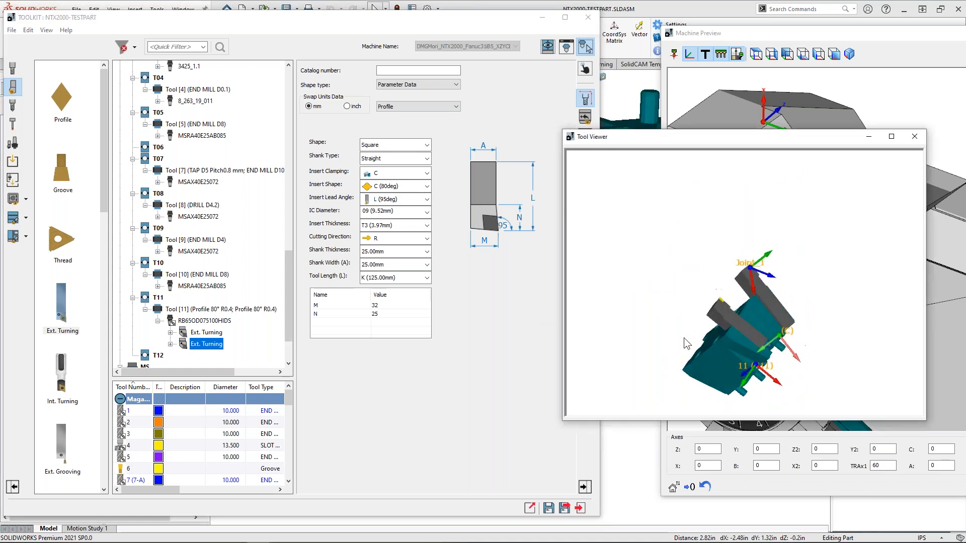
pyautogui.click(790, 113)
pyautogui.scroll(5, 805, 261)
pyautogui.moveTo(805, 261); pyautogui.dragTo(815, 247, button='middle')
pyautogui.click(614, 282)
pyautogui.click(206, 332)
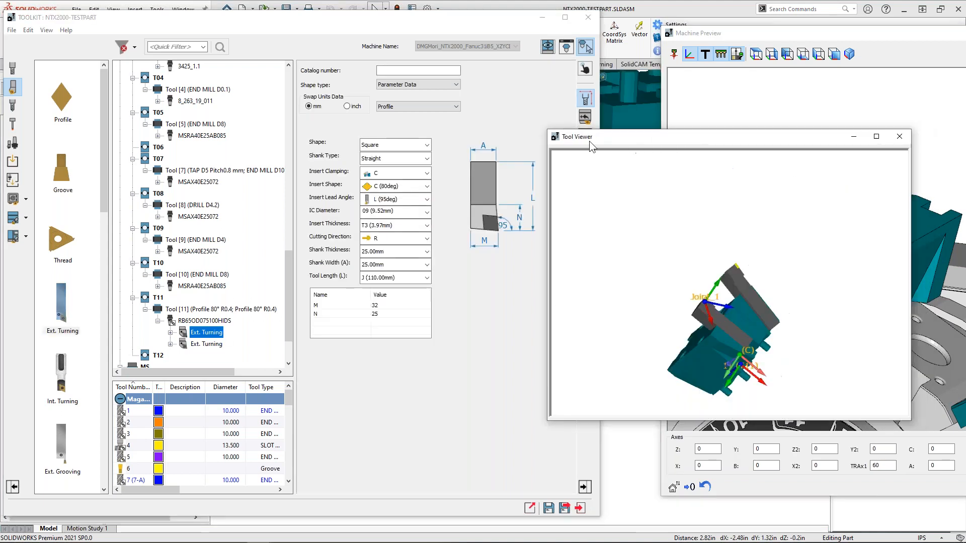
pyautogui.moveTo(638, 140); pyautogui.dragTo(593, 141)
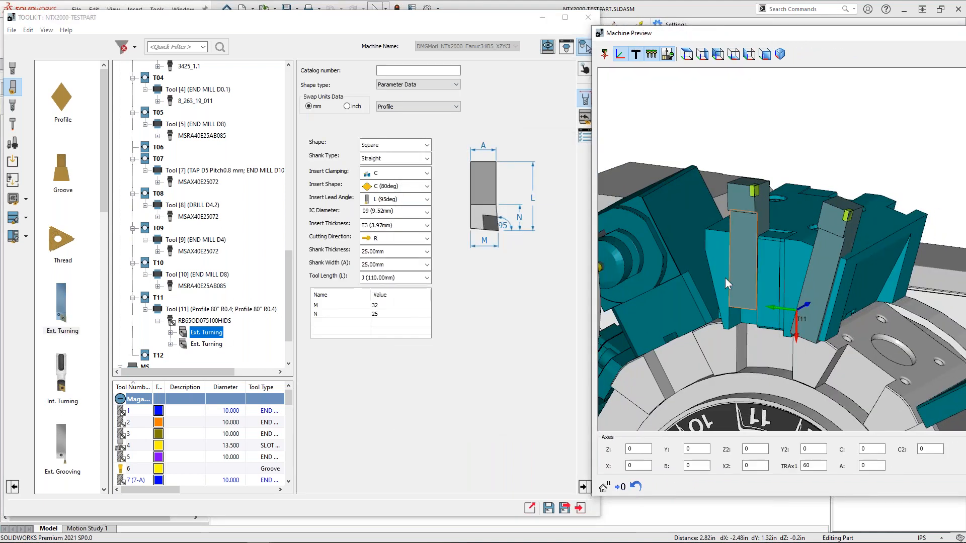
pyautogui.click(206, 343)
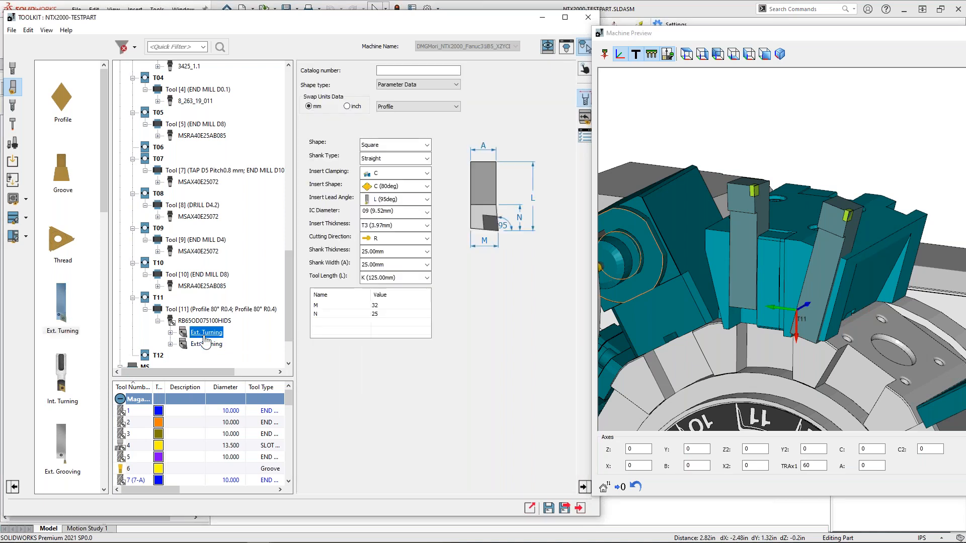
pyautogui.click(783, 340)
pyautogui.scroll(-4, 783, 340)
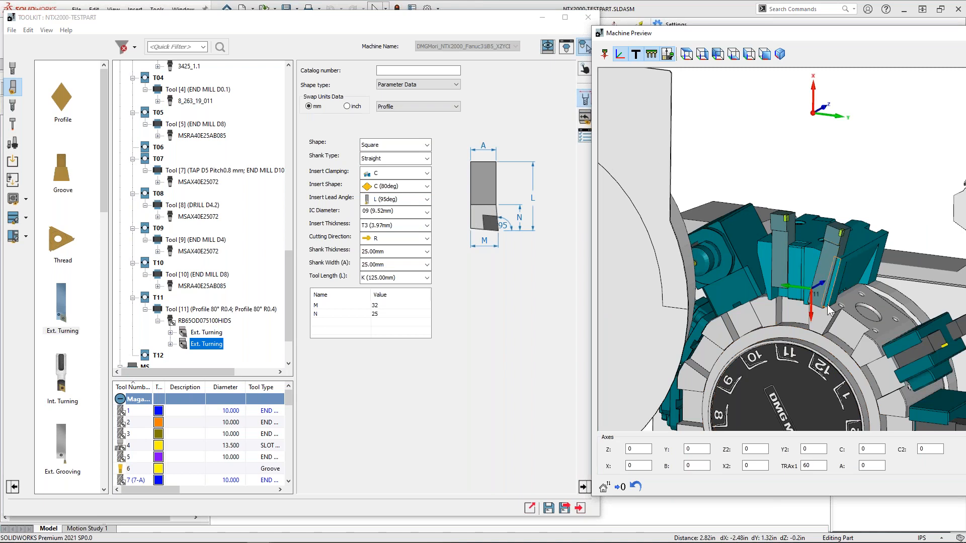
pyautogui.moveTo(821, 296); pyautogui.dragTo(801, 299, button='middle')
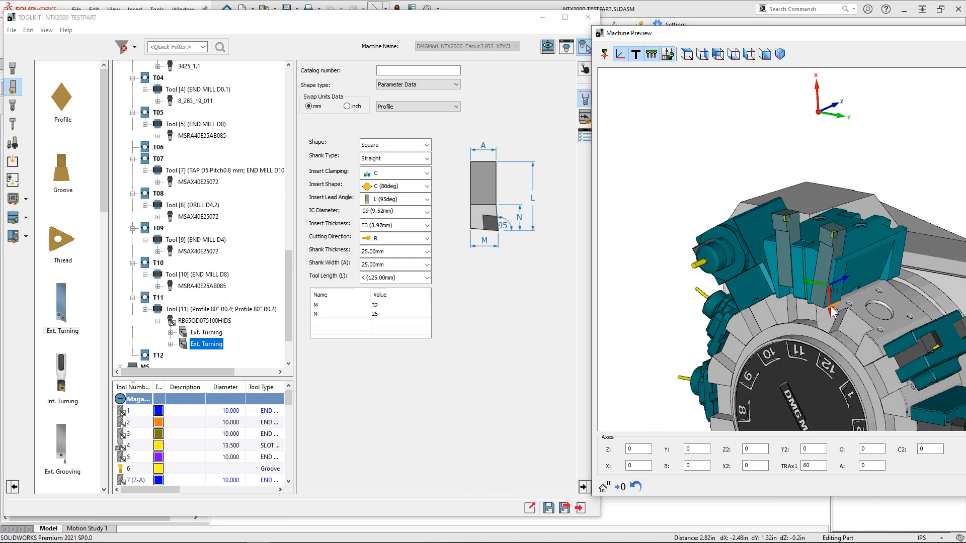
pyautogui.scroll(2, 827, 319)
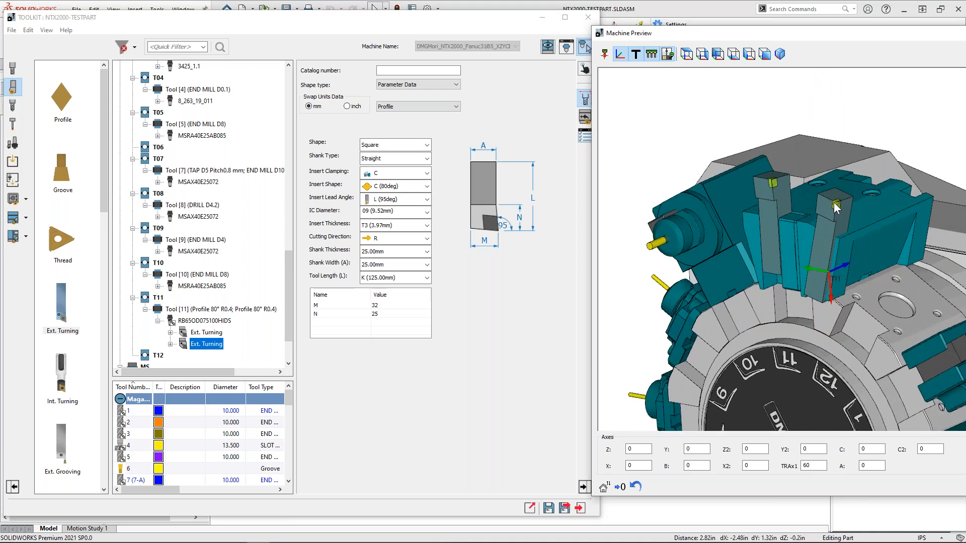
pyautogui.scroll(5, 839, 221)
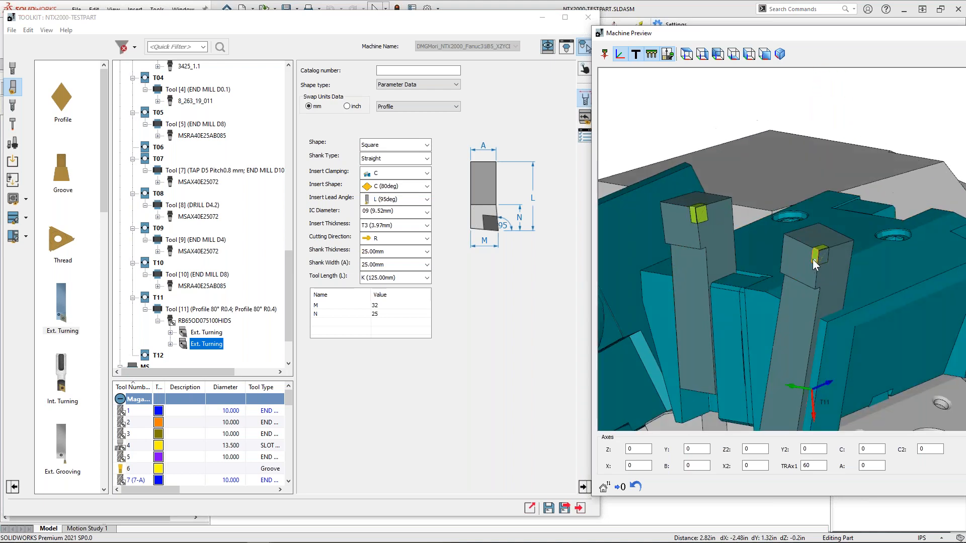
pyautogui.scroll(3, 796, 246)
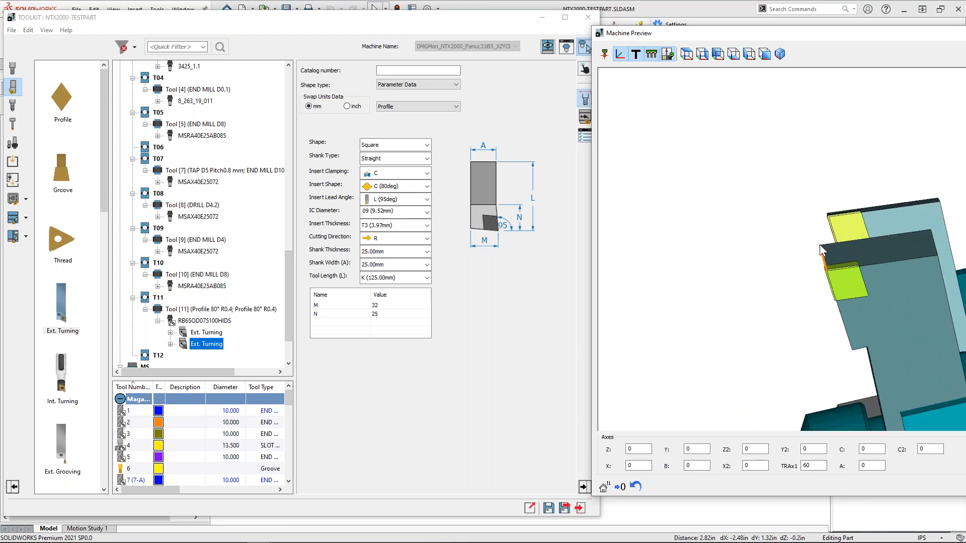
pyautogui.scroll(-3, 821, 250)
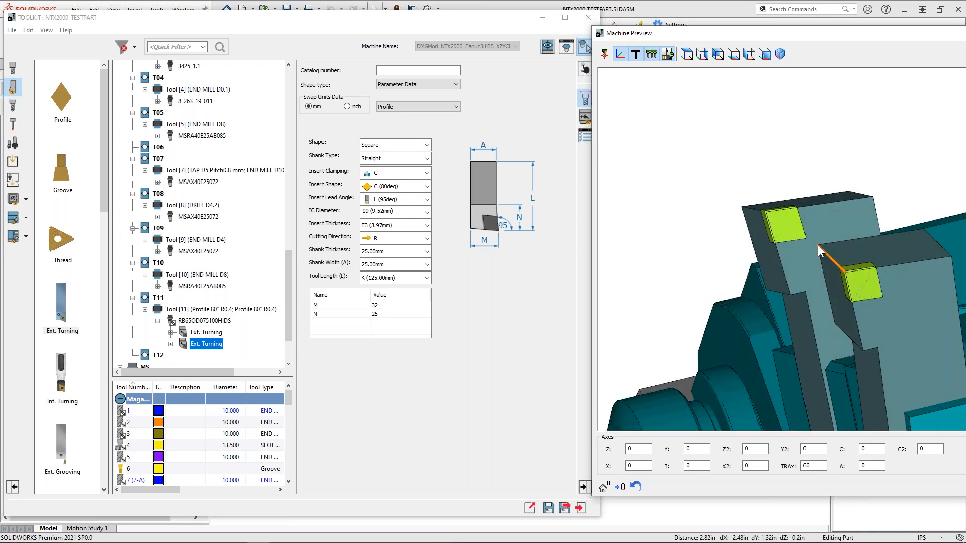
pyautogui.scroll(-10, 819, 250)
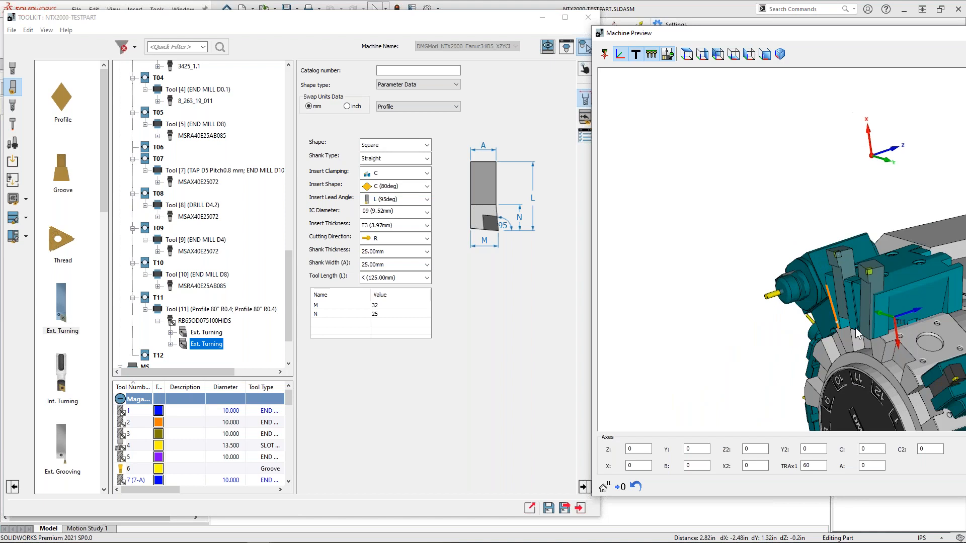
pyautogui.scroll(5, 855, 291)
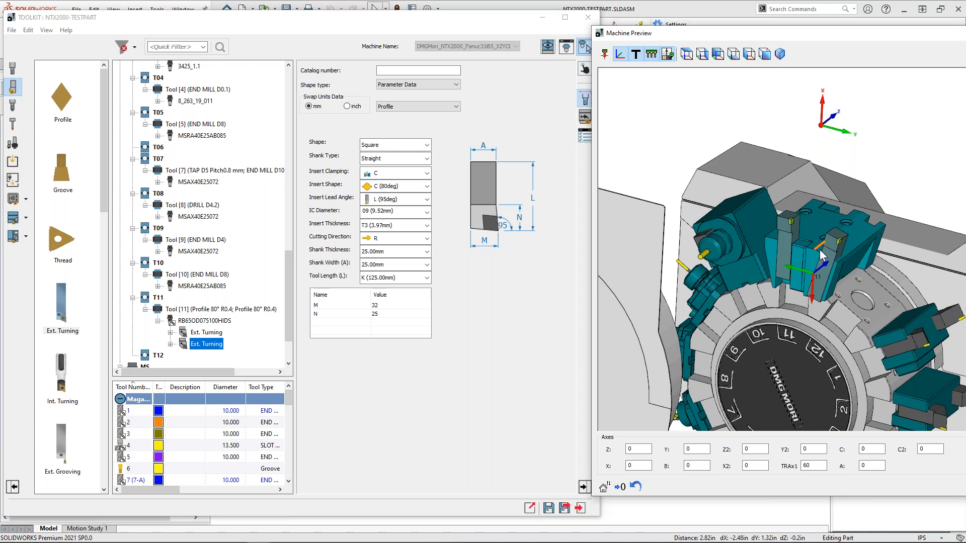
# - Save the NTX2000-TESTPART tool library and exit the toolkit
pyautogui.click(564, 509)
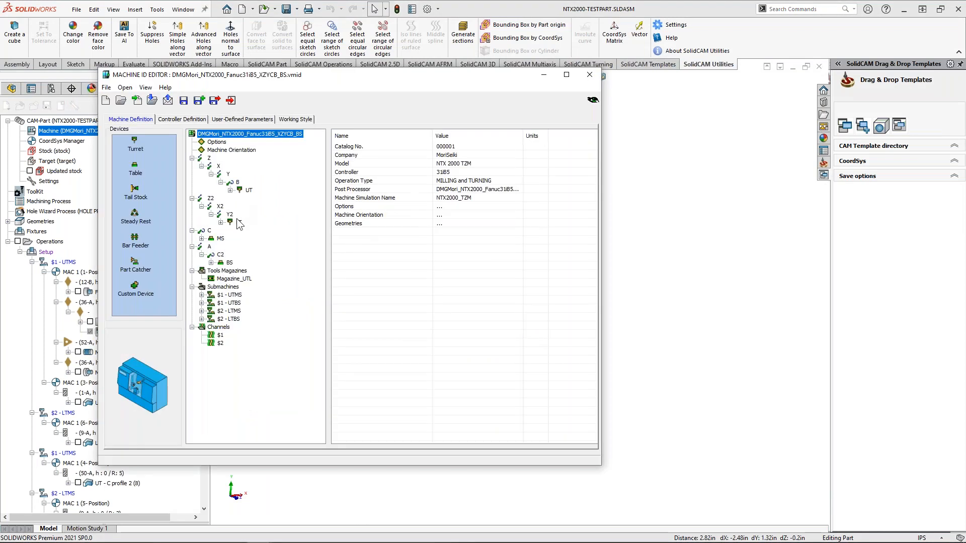
# - Enable Rotary Turret Interpolation for the LT turret in the machine definition and exit the editor
pyautogui.click(221, 222)
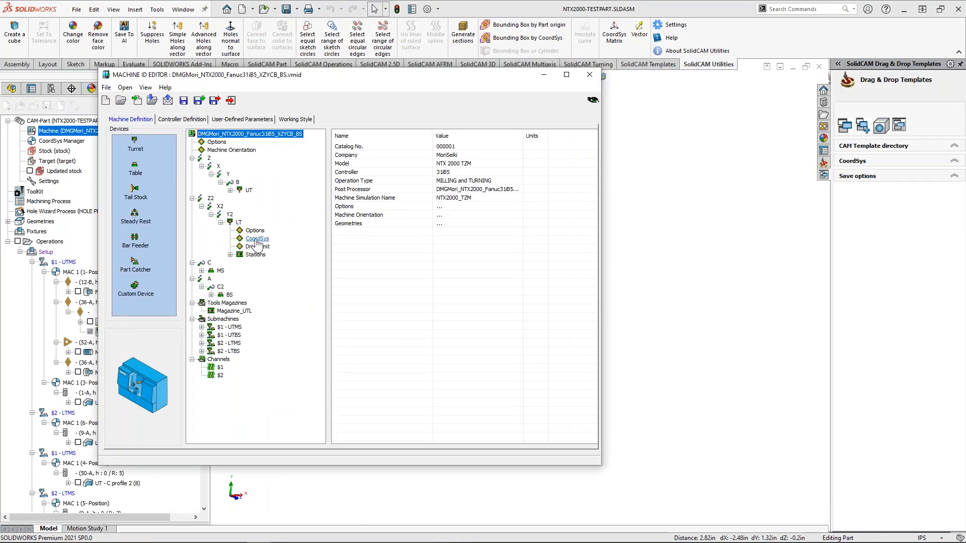
pyautogui.click(253, 231)
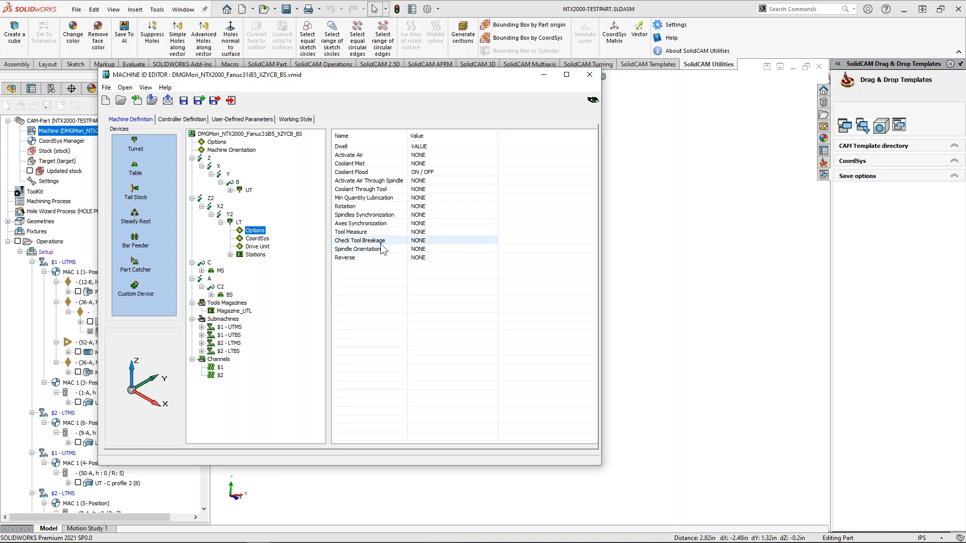
pyautogui.moveTo(361, 77); pyautogui.dragTo(435, 110)
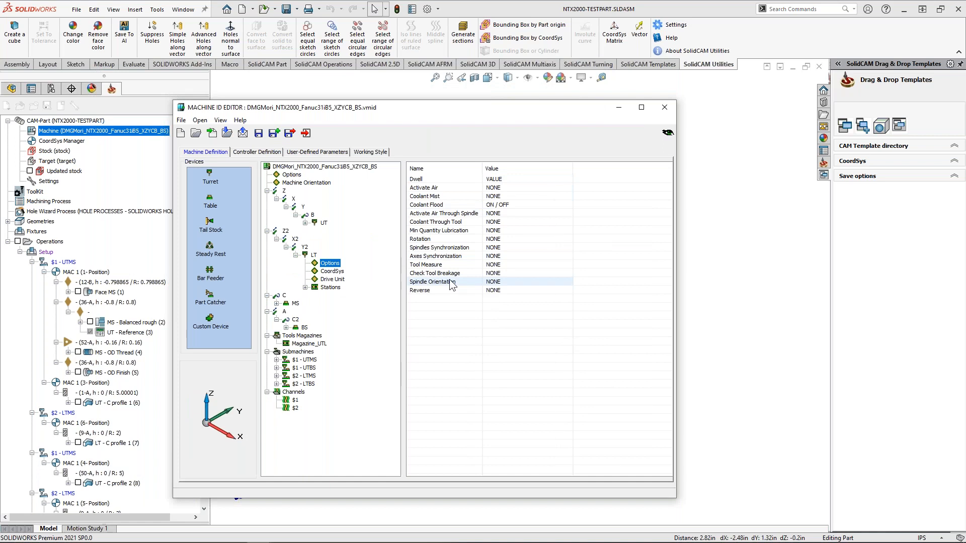
pyautogui.click(314, 255)
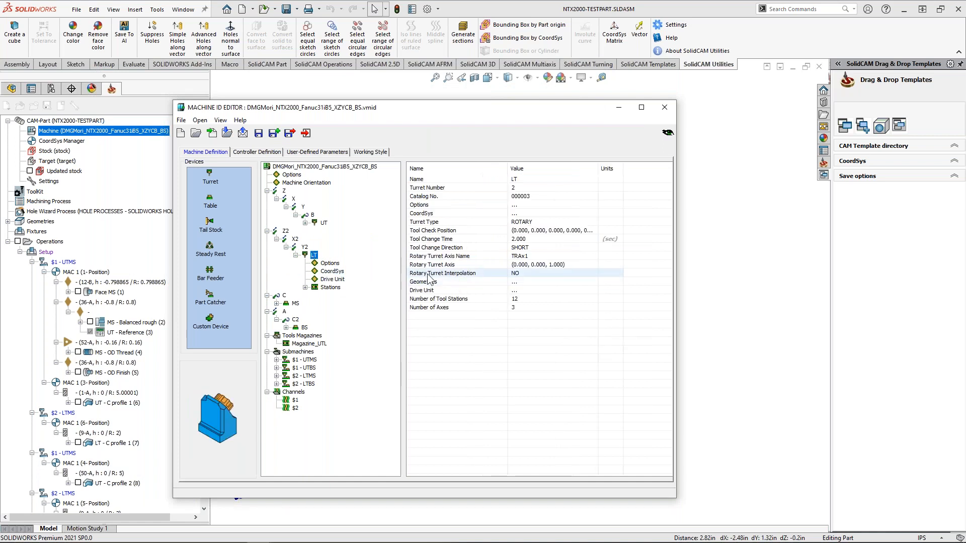
pyautogui.click(548, 273)
pyautogui.click(535, 288)
pyautogui.click(304, 134)
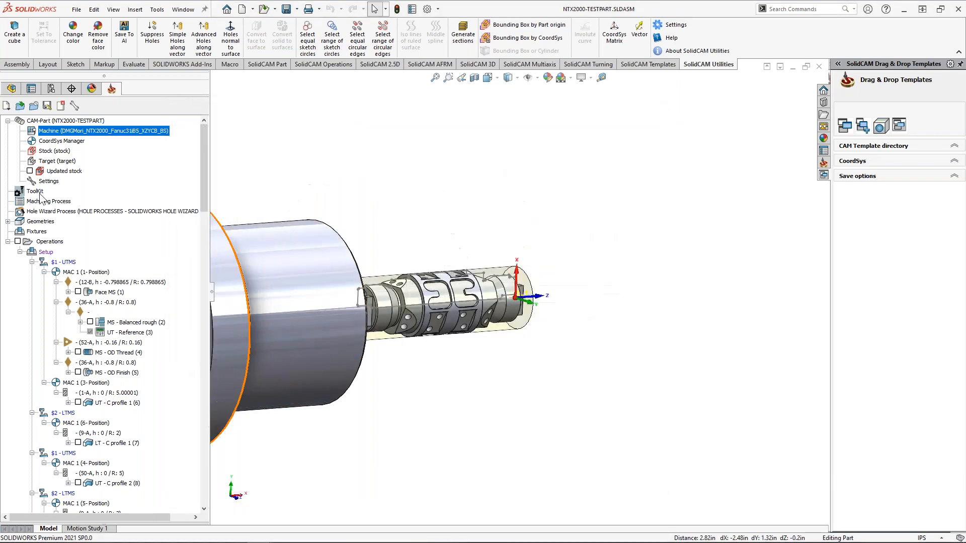
# - Open the part's toolkit and show the first Ext. Turning tool of the T11 holder in the Machine Preview
pyautogui.rightClick(35, 192)
pyautogui.click(66, 196)
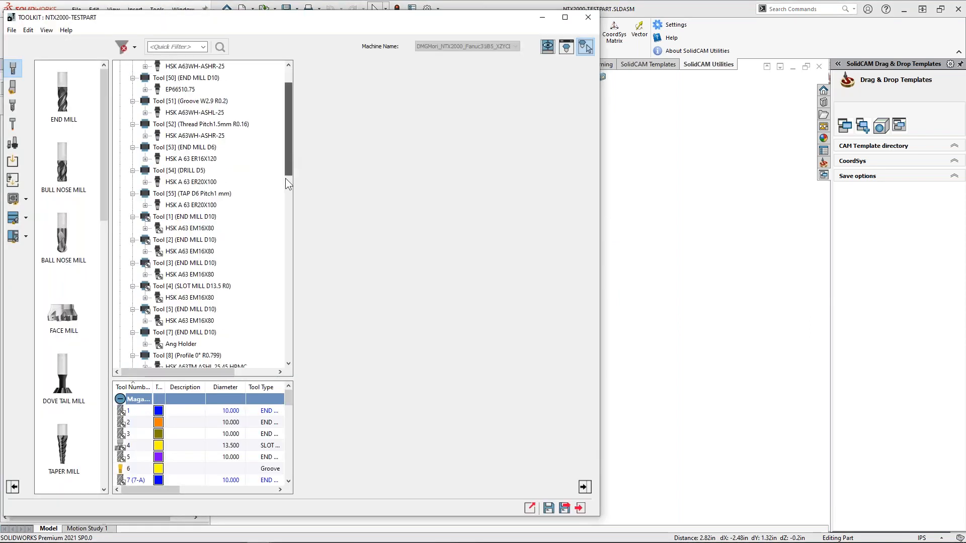
pyautogui.moveTo(287, 176); pyautogui.dragTo(288, 355)
pyautogui.click(157, 297)
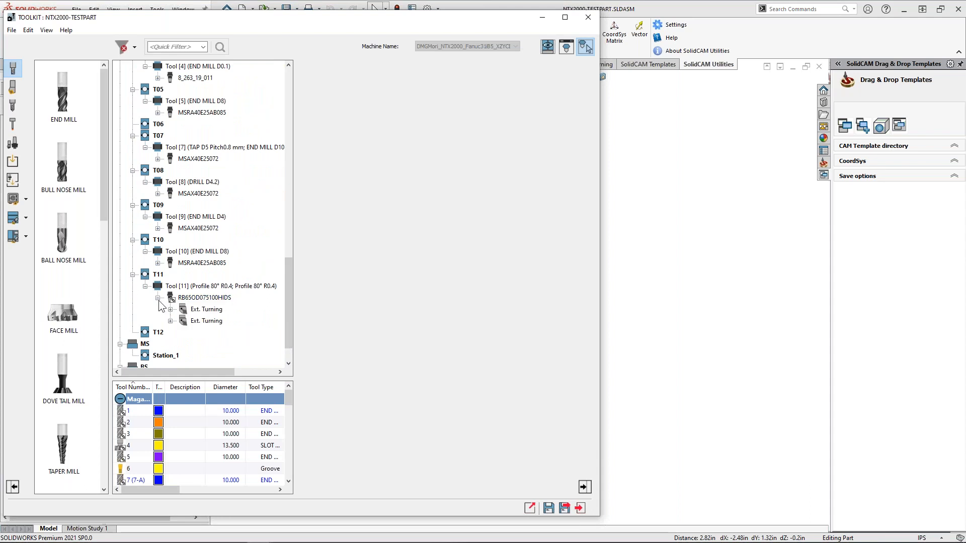
pyautogui.click(206, 308)
pyautogui.click(566, 46)
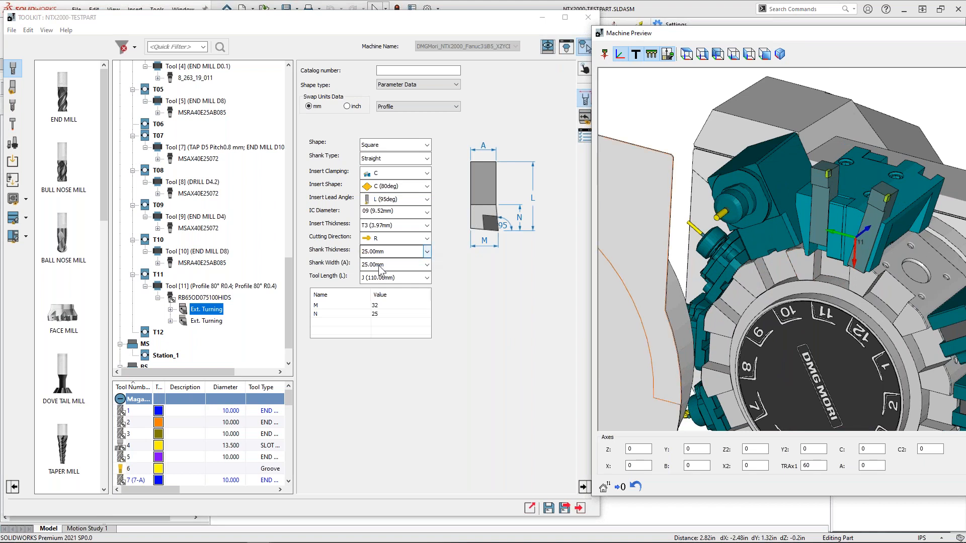
# - Examine the second Ext. Turning tool on the RB65OD075100HIDS holder in the Tool Viewer
pyautogui.click(205, 321)
pyautogui.click(566, 48)
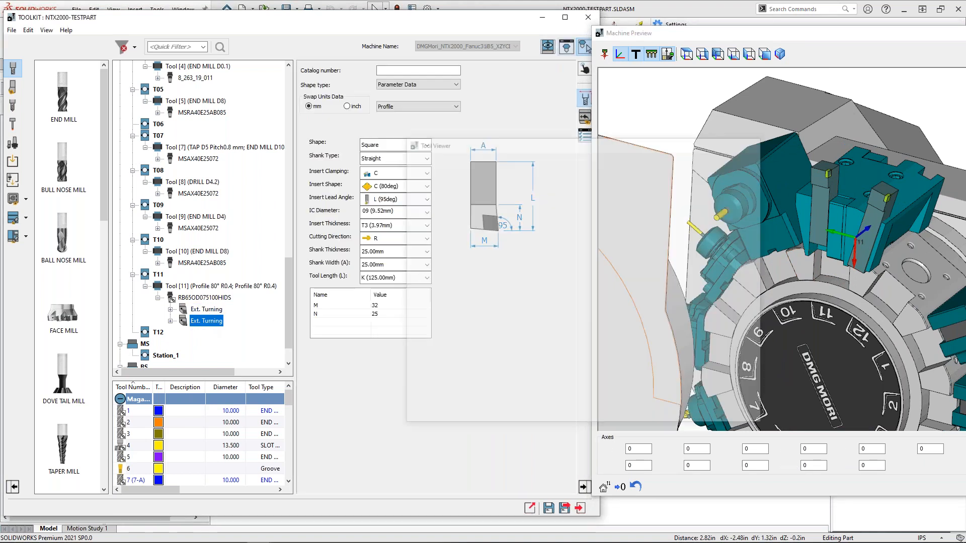
pyautogui.rightClick(581, 325)
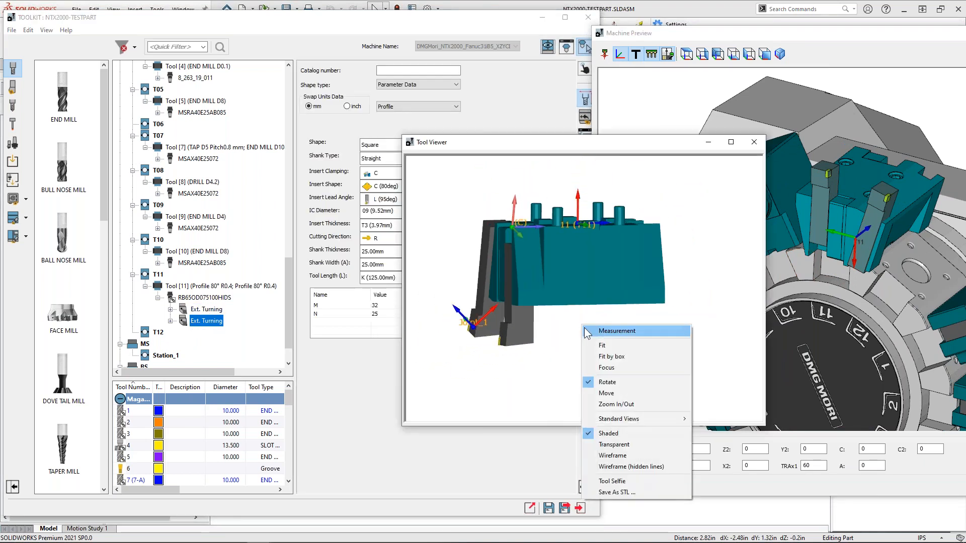
pyautogui.click(607, 368)
pyautogui.rightClick(583, 346)
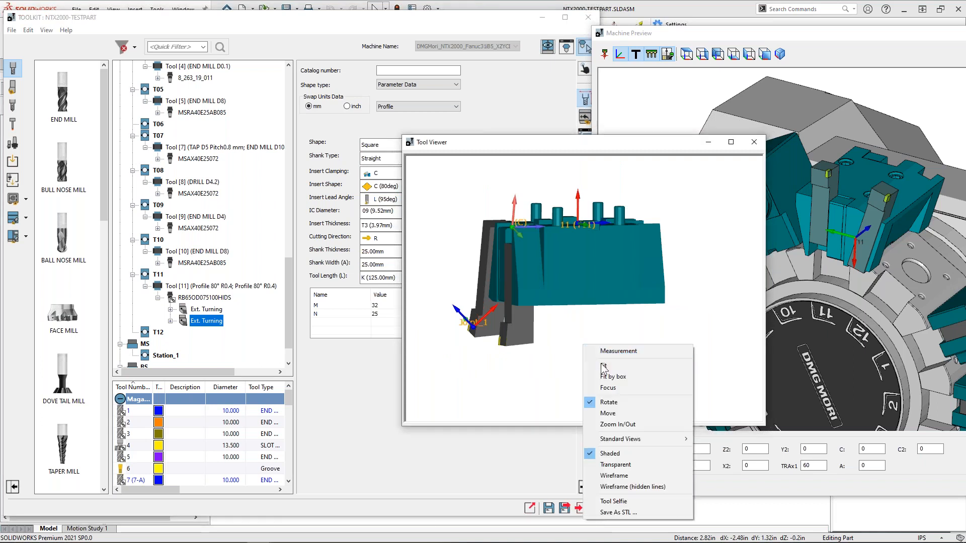
pyautogui.click(608, 388)
pyautogui.moveTo(551, 330); pyautogui.dragTo(600, 344)
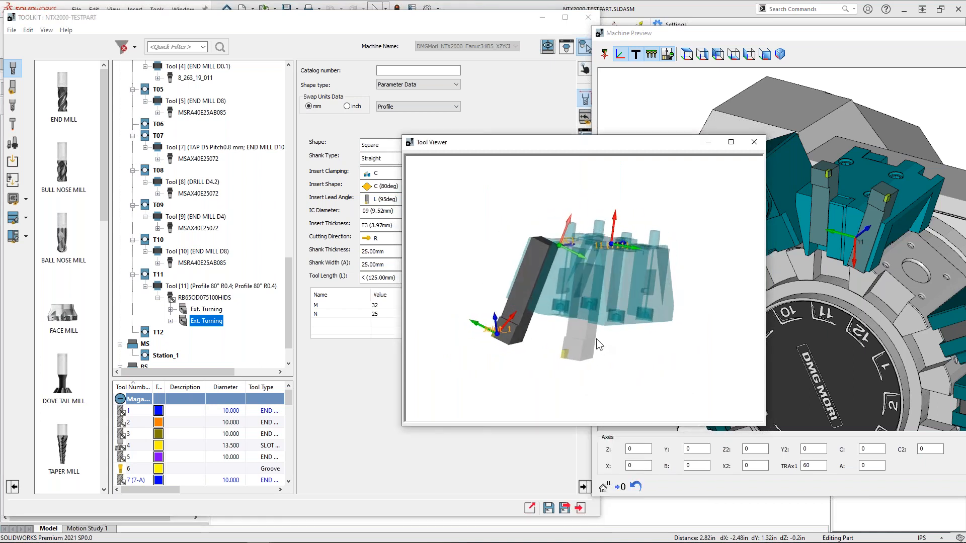
# - Enable Measure Orientation on the second Ext. Turning tool's cutting point and set Delta Axis TRAx1 to -15
pyautogui.click(215, 322)
pyautogui.moveTo(583, 148); pyautogui.dragTo(684, 183)
pyautogui.click(171, 320)
pyautogui.doubleClick(196, 333)
pyautogui.click(233, 344)
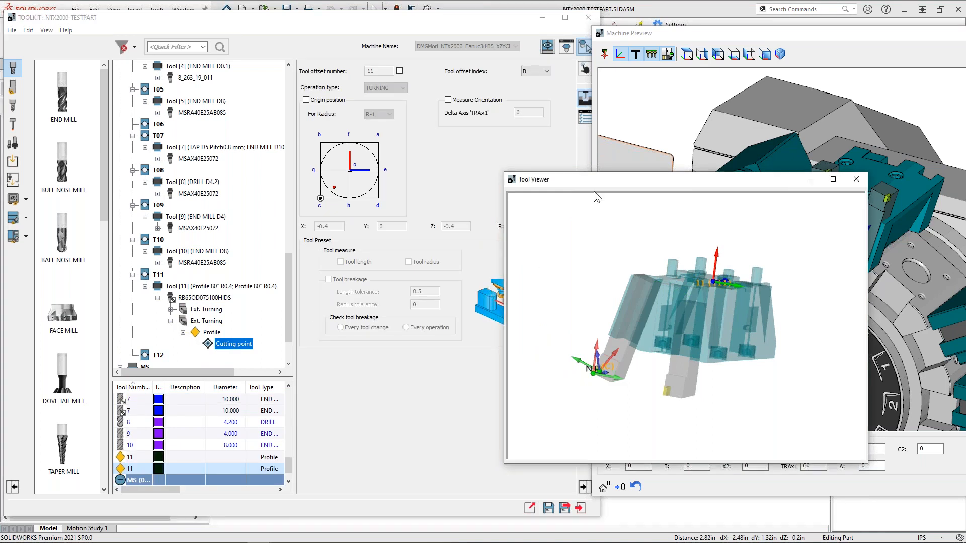
pyautogui.moveTo(597, 182); pyautogui.dragTo(612, 191)
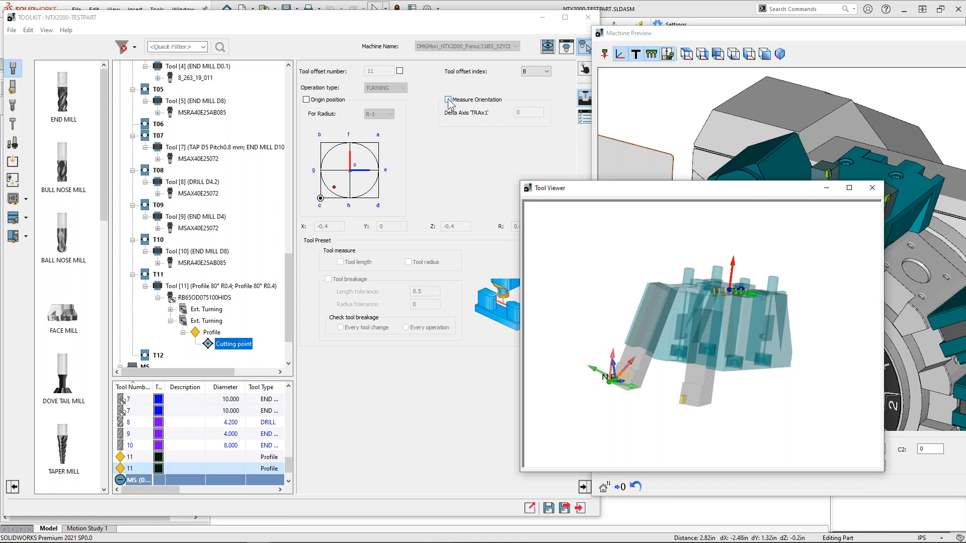
pyautogui.click(448, 99)
pyautogui.doubleClick(528, 112)
pyautogui.write('-15')
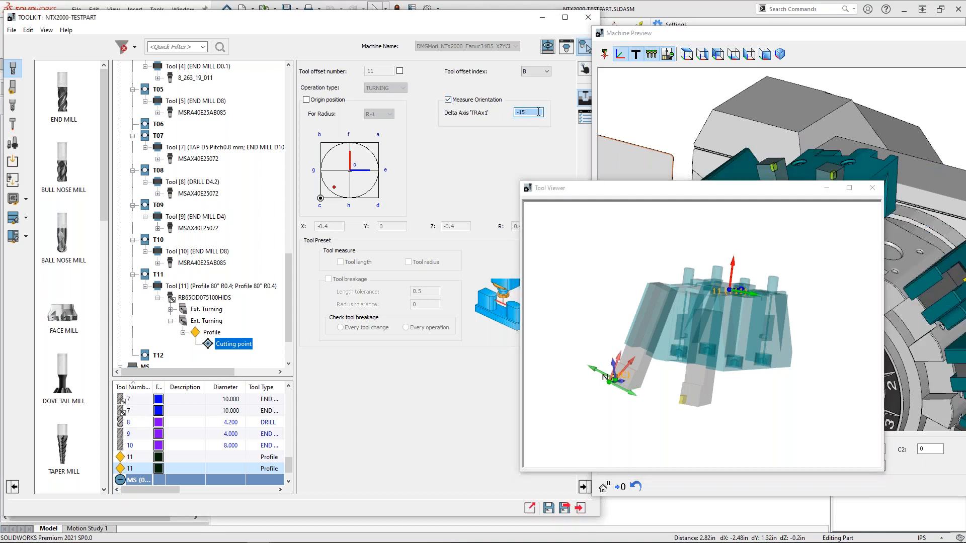
pyautogui.click(616, 151)
# - Compare the turret orientation in the Machine Preview for the cutting points of both T11 Ext. Turning tools
pyautogui.moveTo(558, 190); pyautogui.dragTo(403, 188)
pyautogui.click(717, 188)
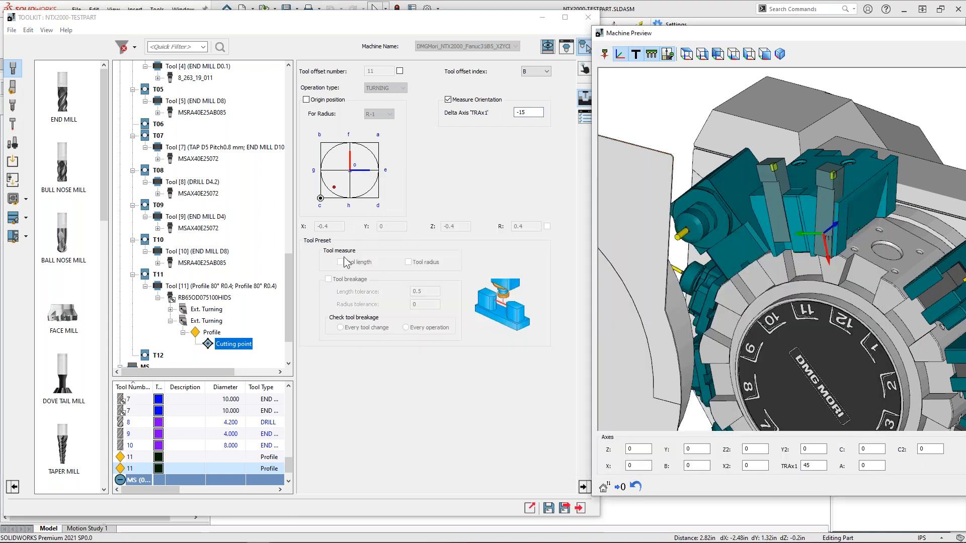
pyautogui.moveTo(814, 292); pyautogui.dragTo(793, 290, button='middle')
pyautogui.scroll(2, 829, 270)
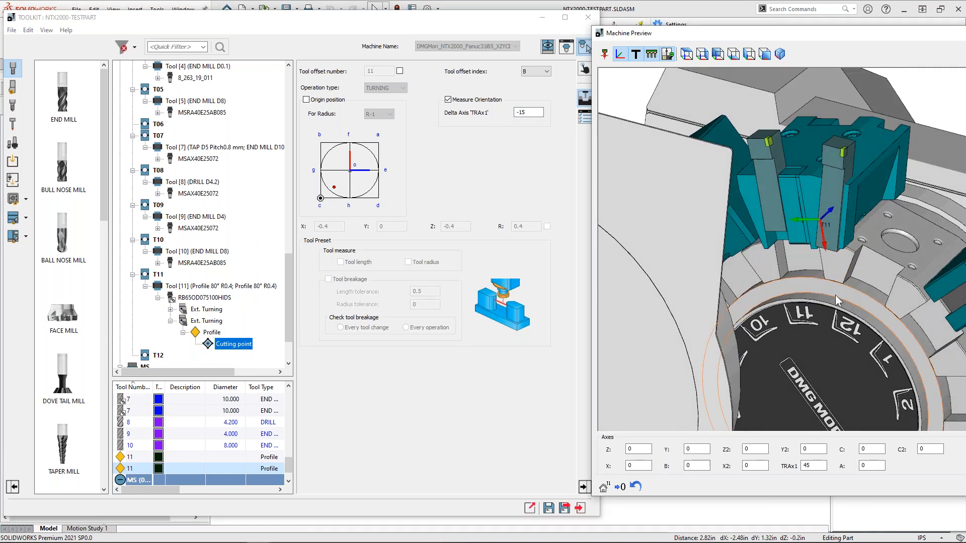
pyautogui.click(205, 311)
pyautogui.click(206, 321)
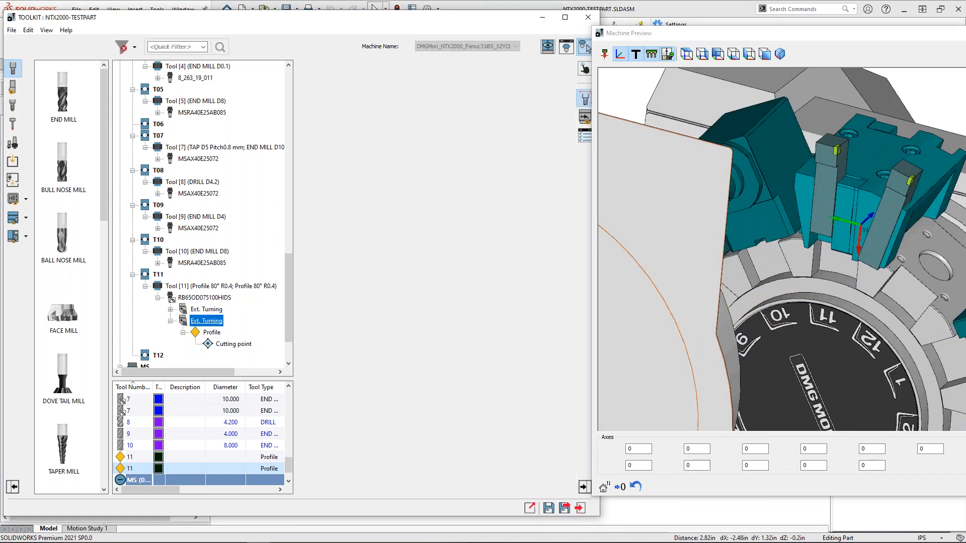
pyautogui.click(233, 344)
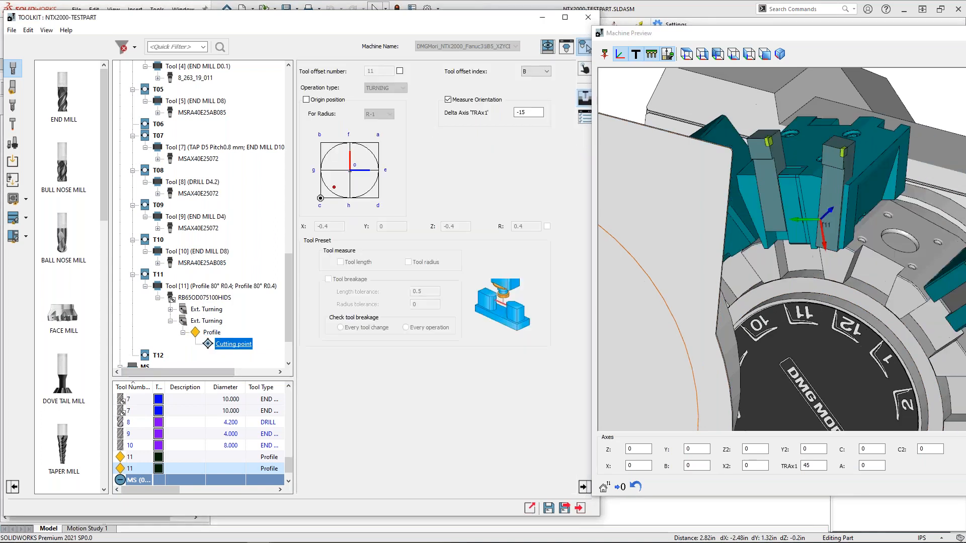
pyautogui.click(170, 309)
pyautogui.click(234, 332)
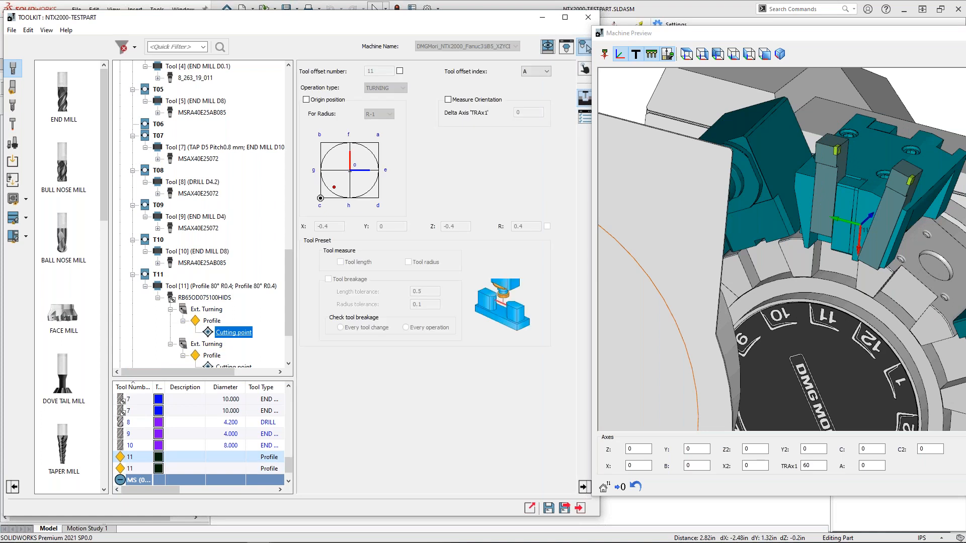
pyautogui.scroll(-3, 286, 328)
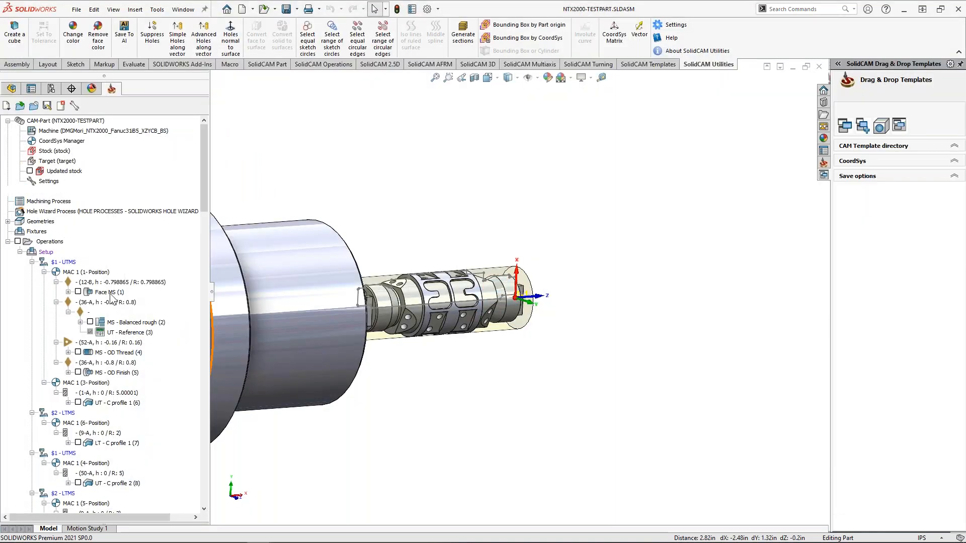
# - Review the tool page of the Face MS operation and close the operation
pyautogui.rightClick(110, 292)
pyautogui.click(141, 181)
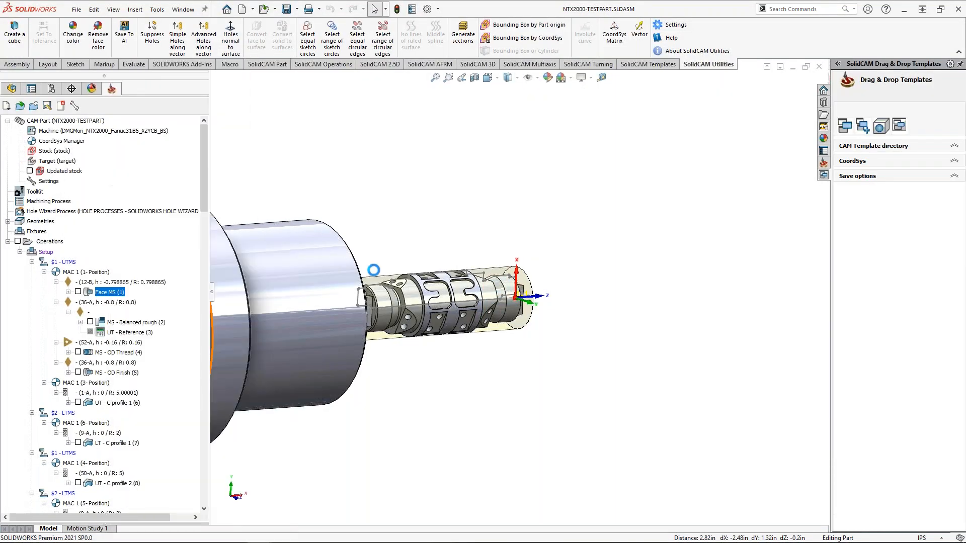
pyautogui.click(267, 155)
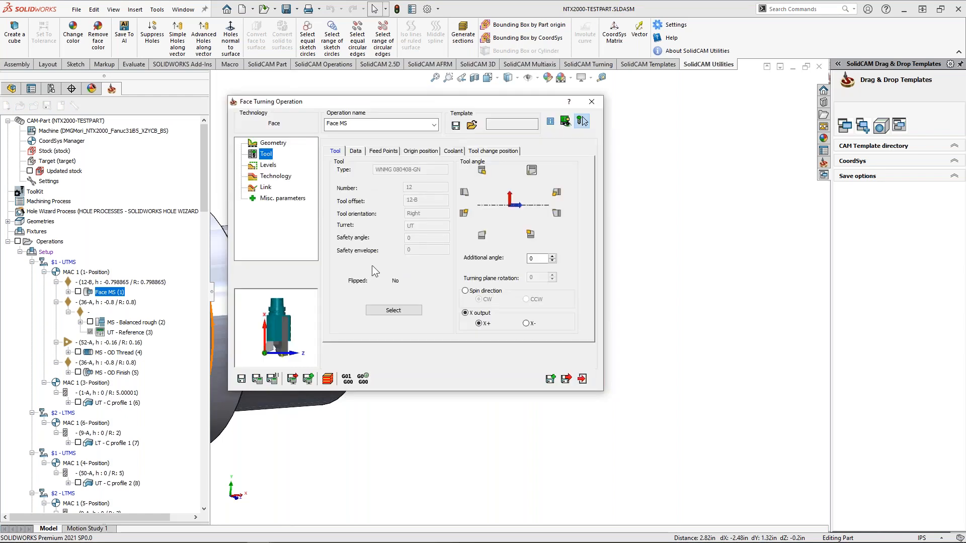
pyautogui.click(591, 102)
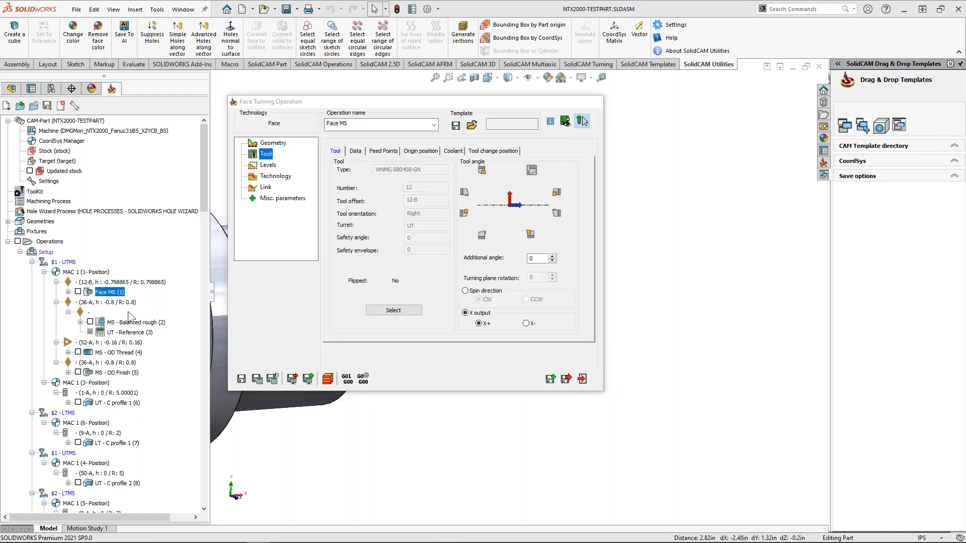
# - Open tool selection for the MS - Balanced rough operation and show Tool 12's first WNMG 080408-GN cutting point in the Tool Viewer
pyautogui.rightClick(120, 323)
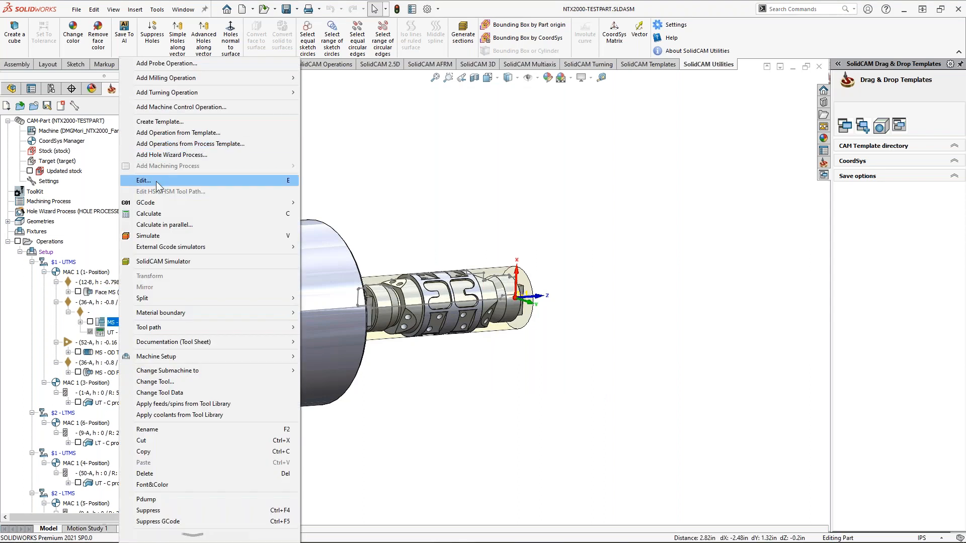
pyautogui.click(155, 182)
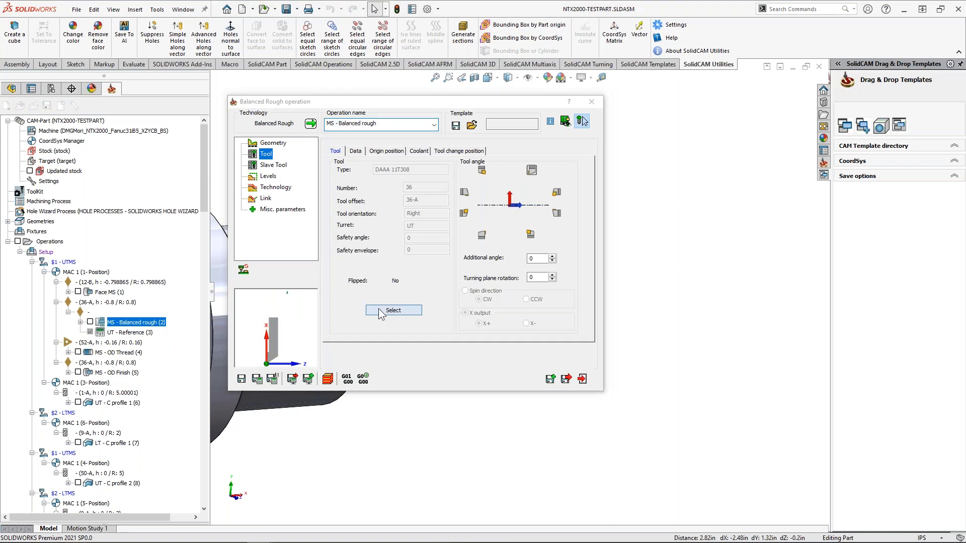
pyautogui.click(393, 310)
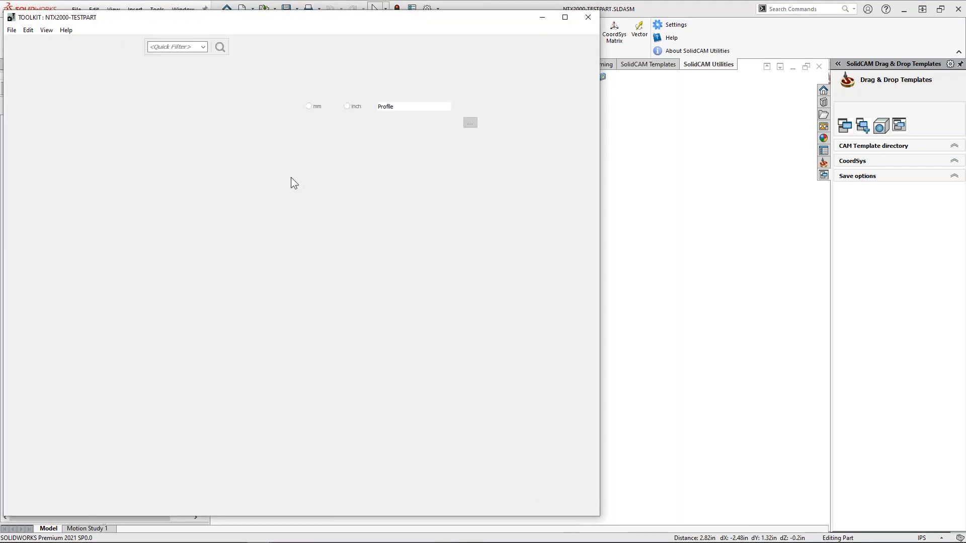
pyautogui.click(146, 251)
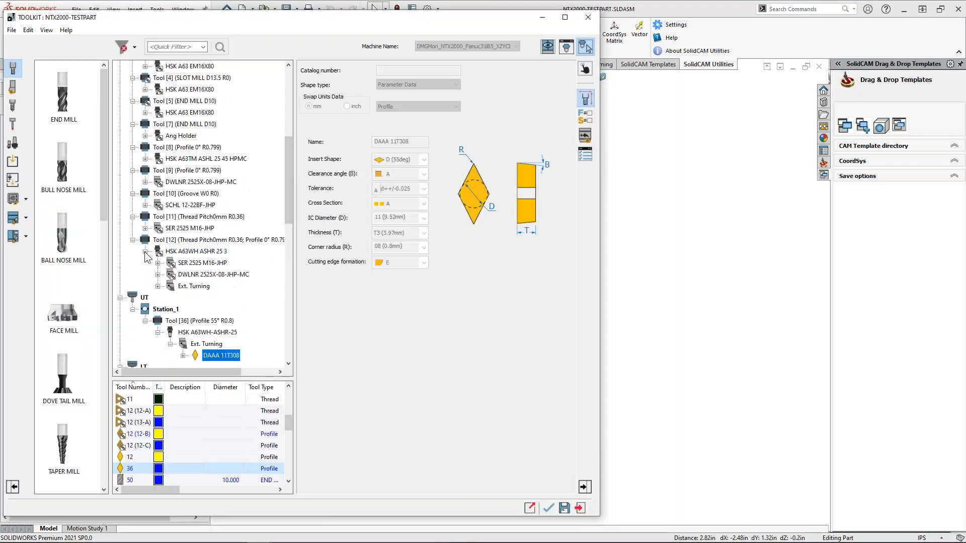
pyautogui.click(158, 274)
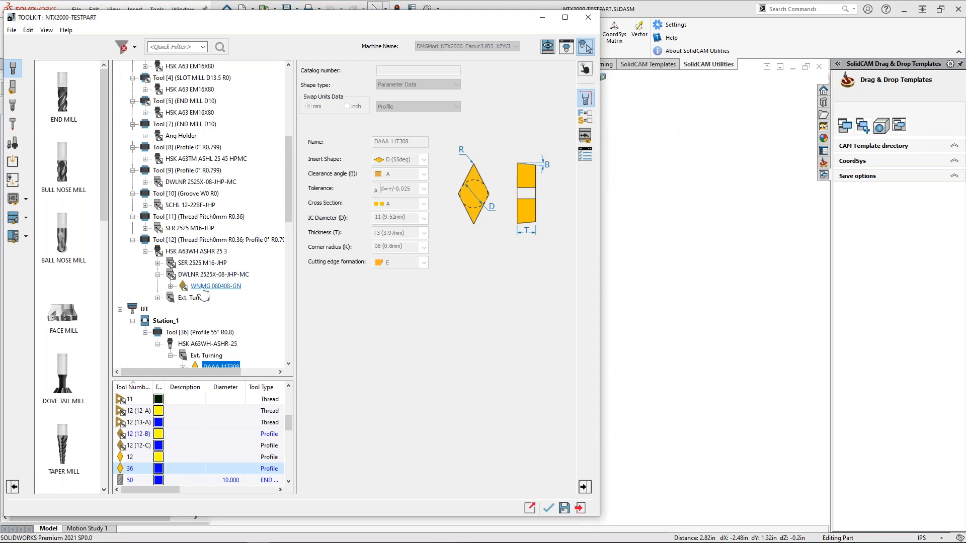
pyautogui.click(171, 286)
pyautogui.click(227, 299)
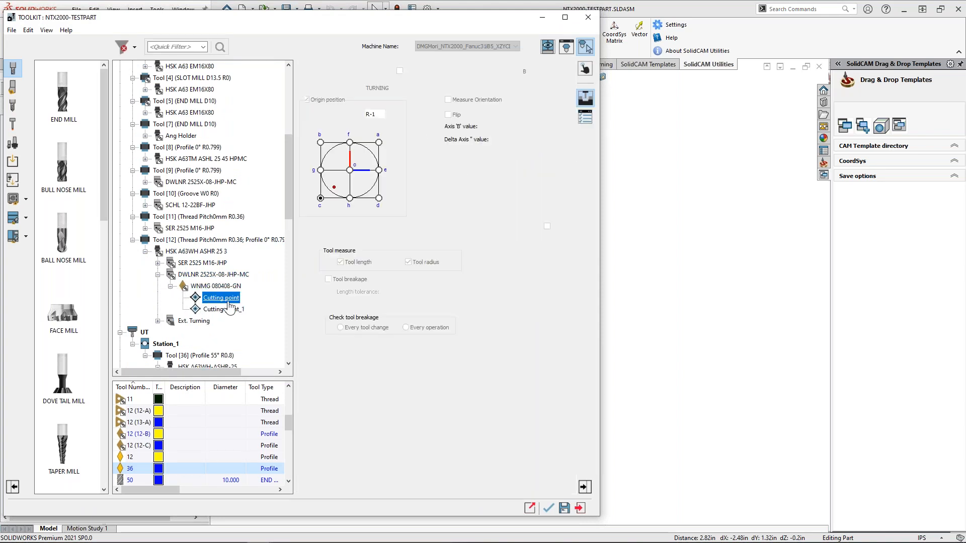
pyautogui.click(565, 47)
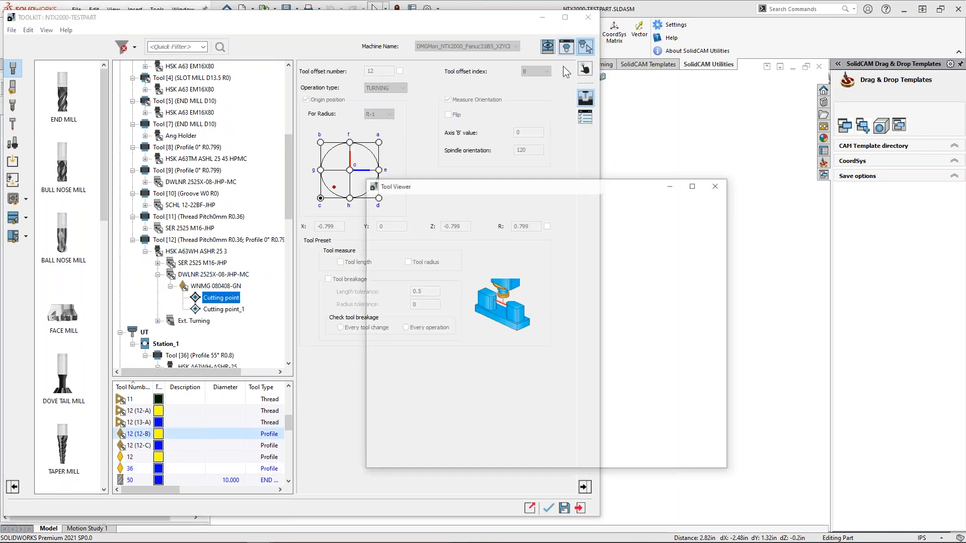
# - Examine the inserts under Tool 12's three turning tools, reselect WNMG 080408-GN's first cutting point and close the Tool Viewer
pyautogui.click(158, 321)
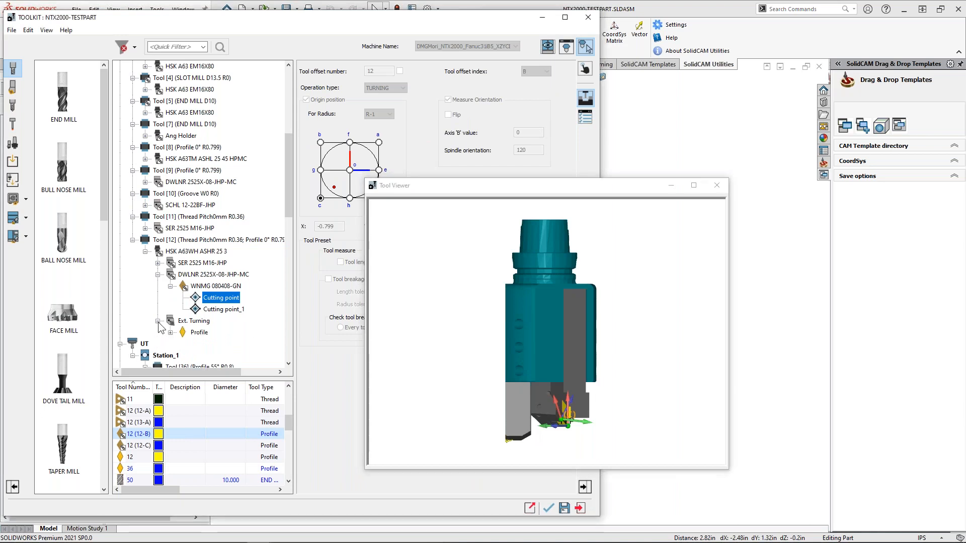
pyautogui.click(170, 285)
pyautogui.click(157, 263)
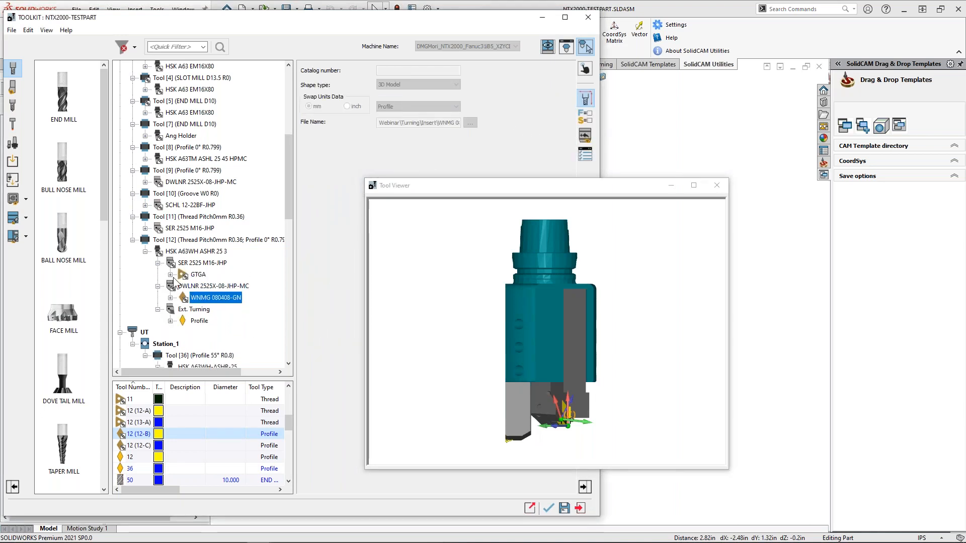
pyautogui.click(170, 298)
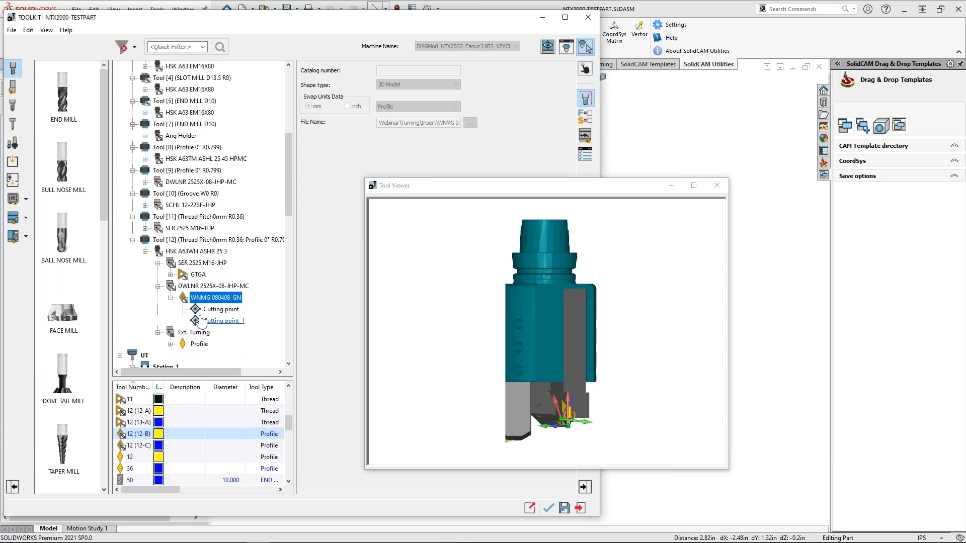
pyautogui.click(221, 309)
pyautogui.click(716, 185)
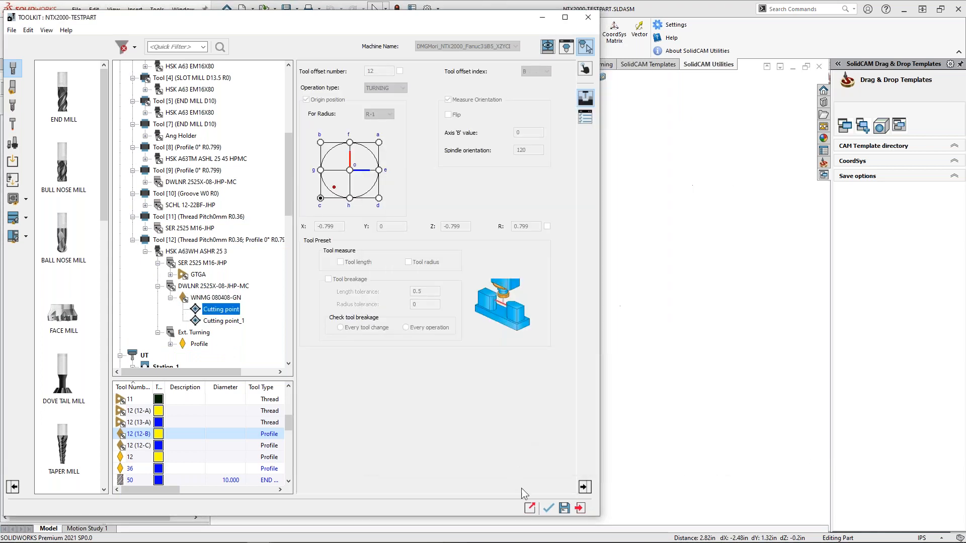
# - Apply Tool 12's first WNMG 080408-GN cutting point to the MS - Balanced rough operation and show its slave tool settings
pyautogui.click(548, 509)
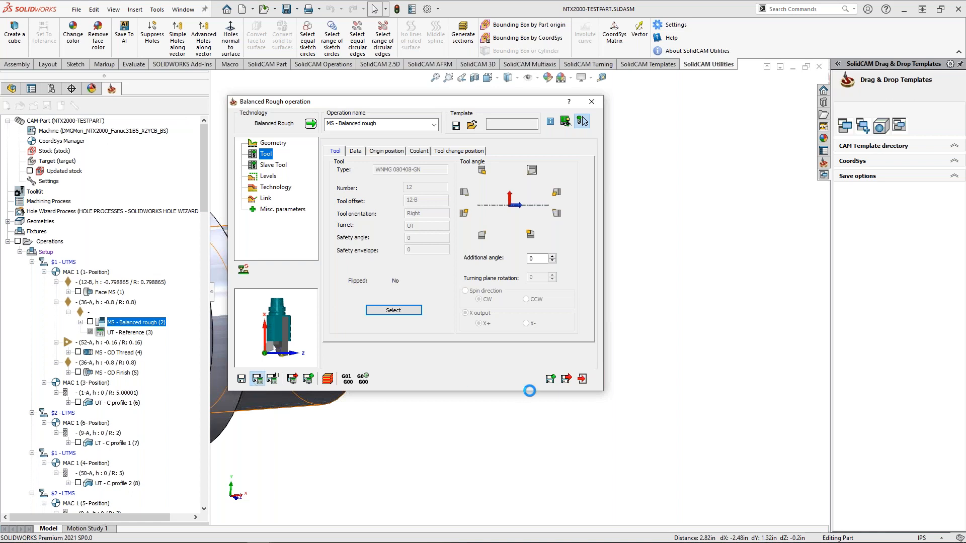
pyautogui.click(266, 165)
pyautogui.click(340, 261)
pyautogui.click(371, 262)
pyautogui.click(279, 166)
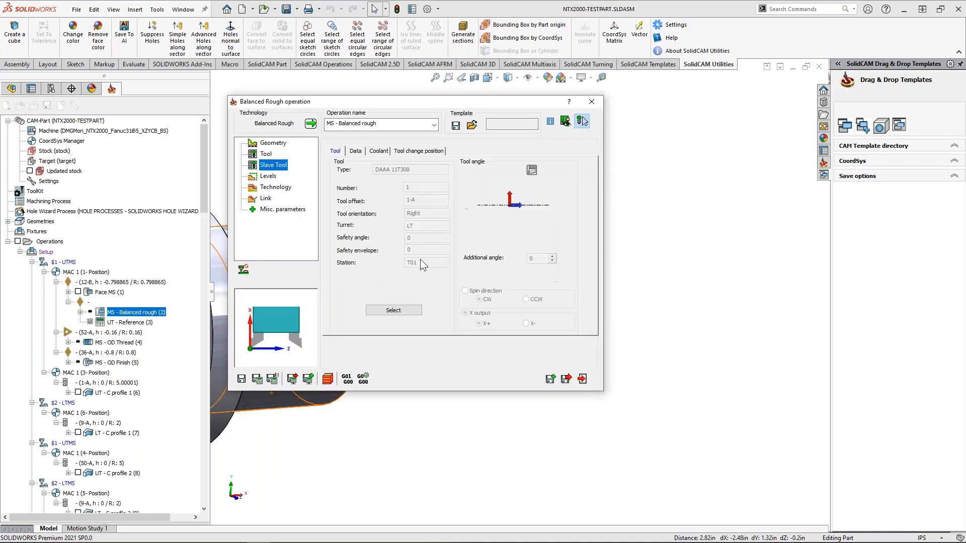
# - Assign the cutting point of the second Ext. Turning tool in LT station T11 as the slave tool
pyautogui.click(393, 310)
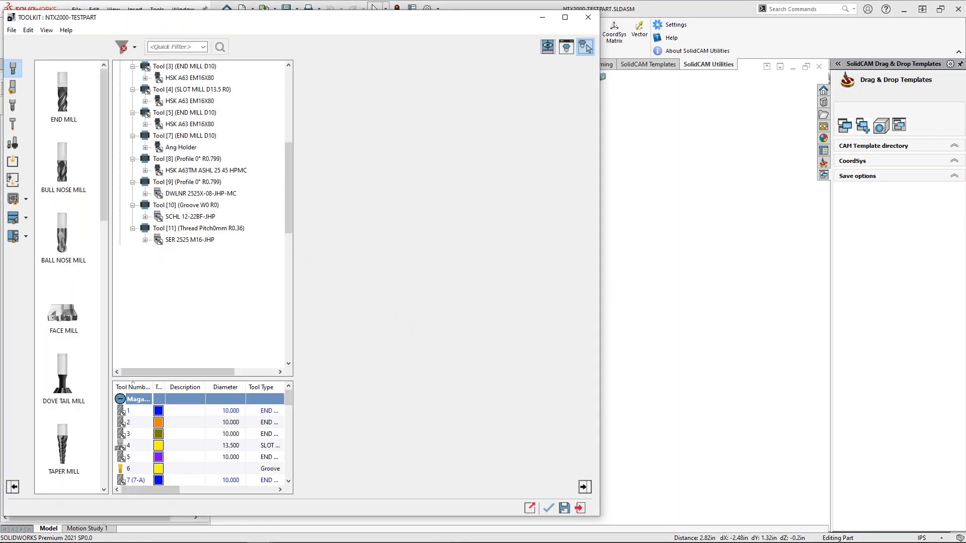
pyautogui.scroll(-2, 201, 339)
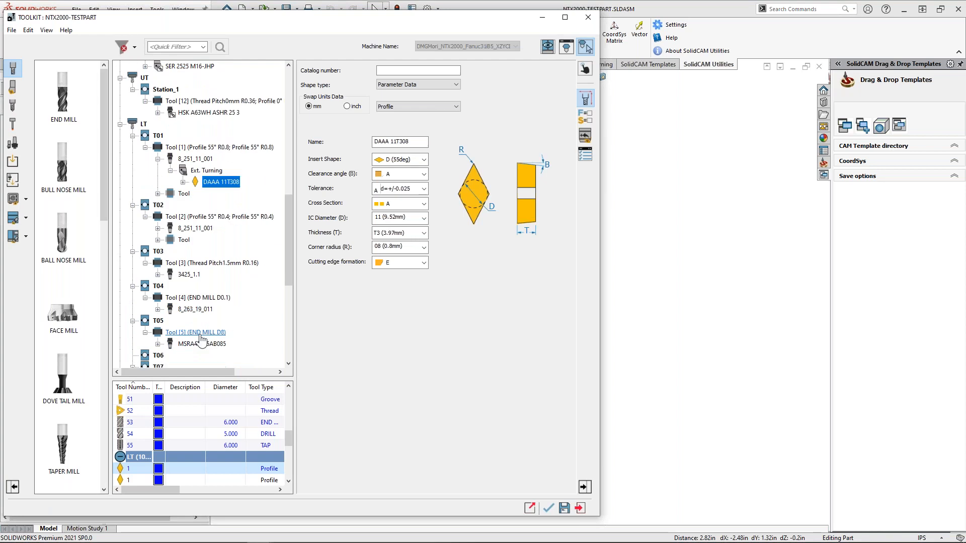
pyautogui.scroll(3, 201, 340)
pyautogui.click(158, 320)
pyautogui.click(204, 332)
pyautogui.click(170, 332)
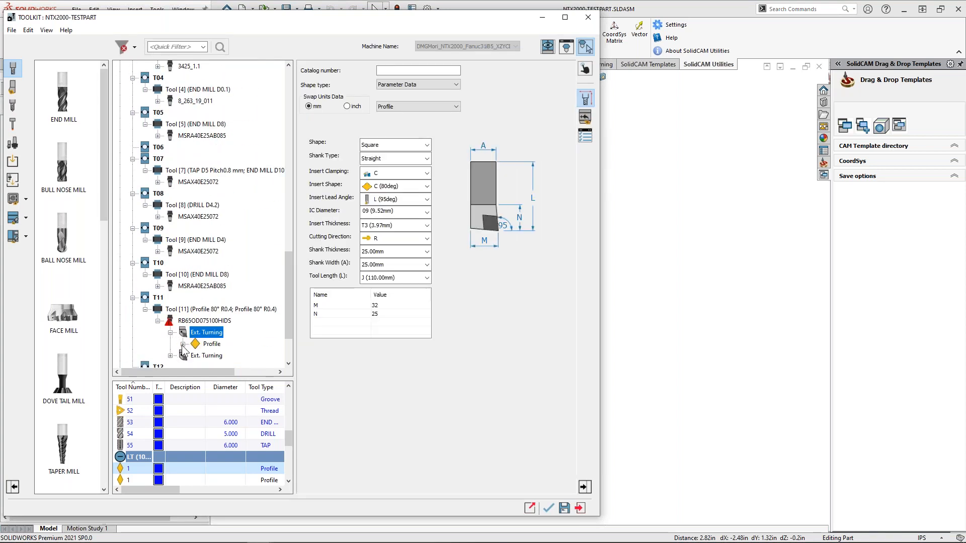
pyautogui.click(170, 355)
pyautogui.click(183, 355)
pyautogui.click(232, 355)
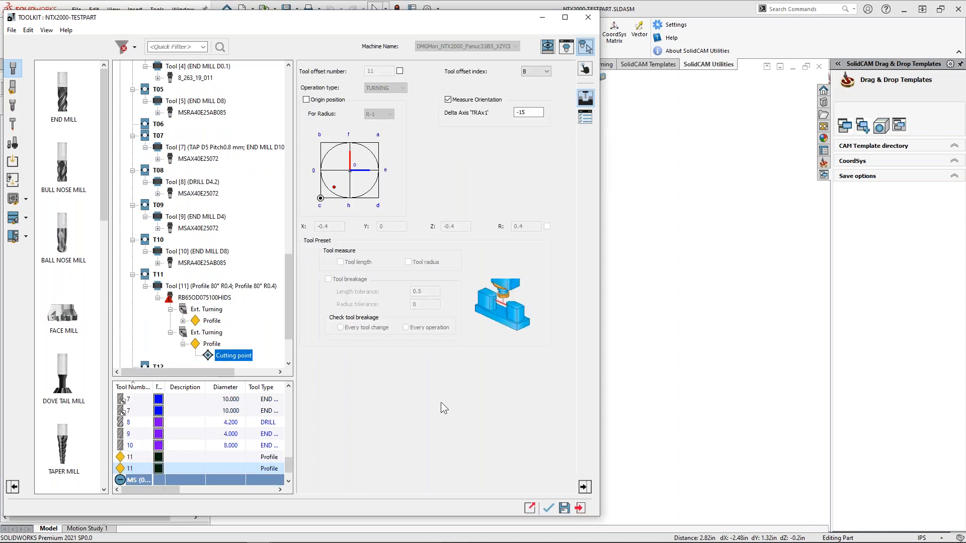
pyautogui.click(548, 508)
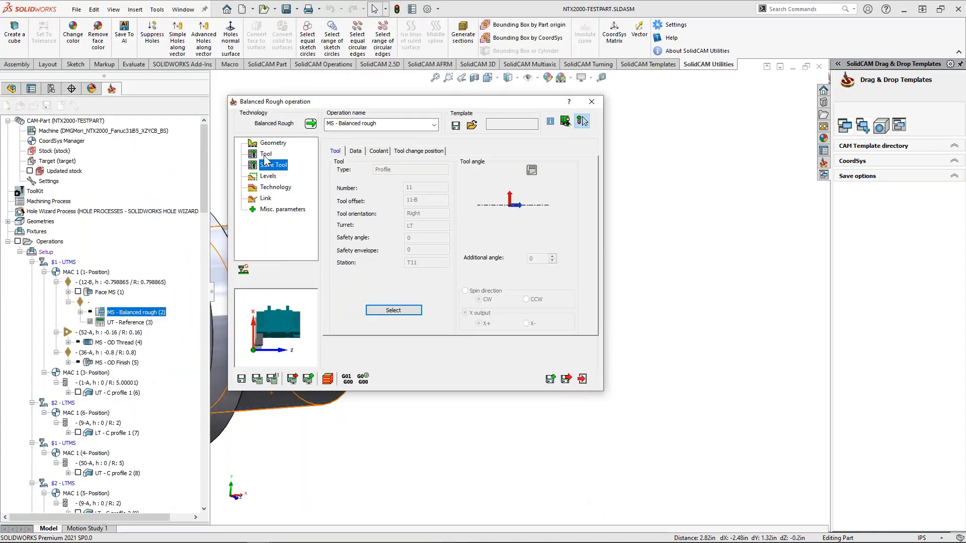
# - Review the master tool, save and calculate the MS - Balanced rough operation, and close it
pyautogui.click(265, 154)
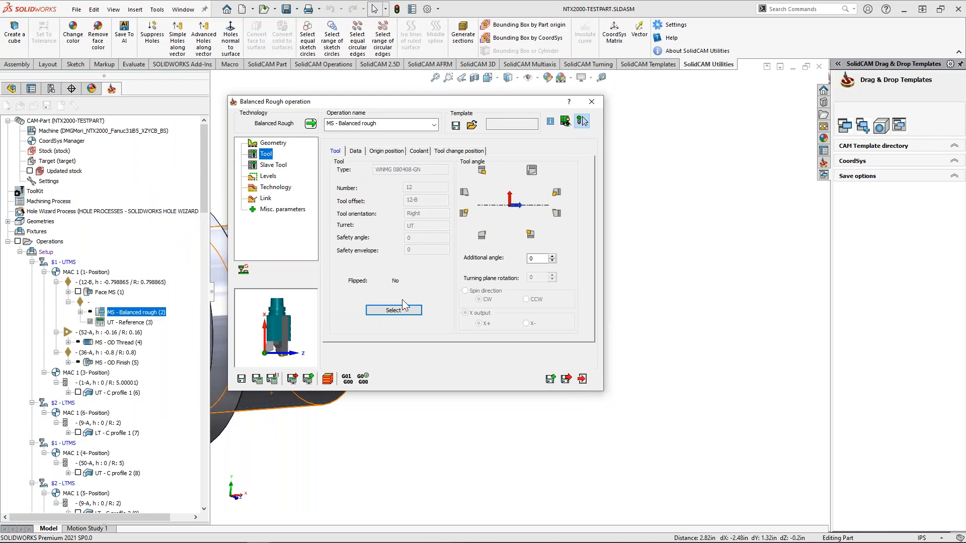
pyautogui.click(257, 378)
pyautogui.click(376, 261)
pyautogui.click(379, 263)
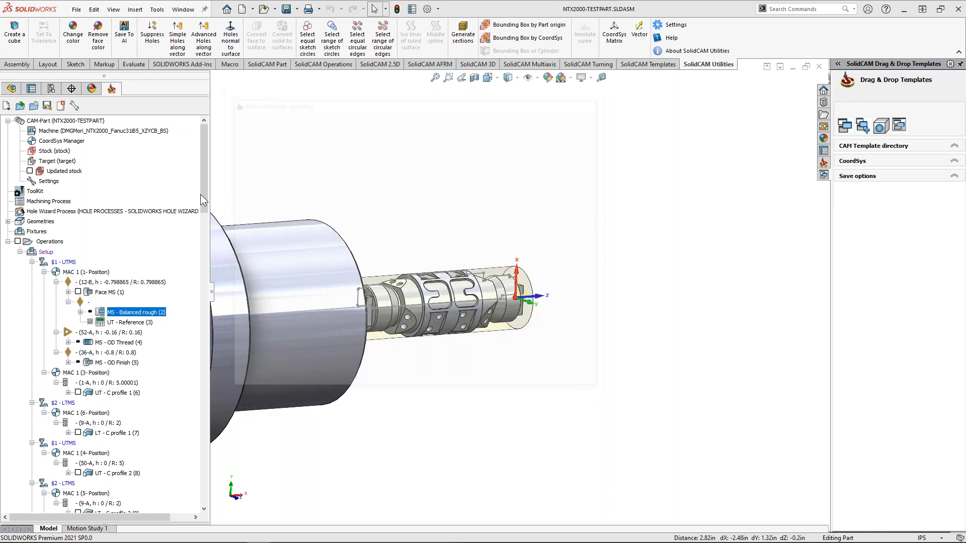
# - Open the part's ToolKit and show the first cutting point of insert WNMG 080408-GN under Tool 12 in the UT turret
pyautogui.doubleClick(37, 191)
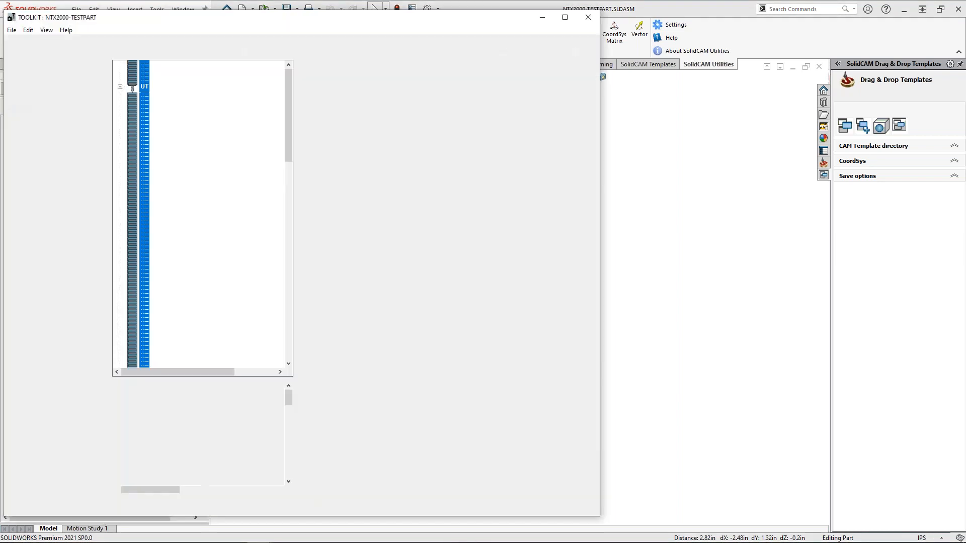
pyautogui.moveTo(288, 160); pyautogui.dragTo(285, 237)
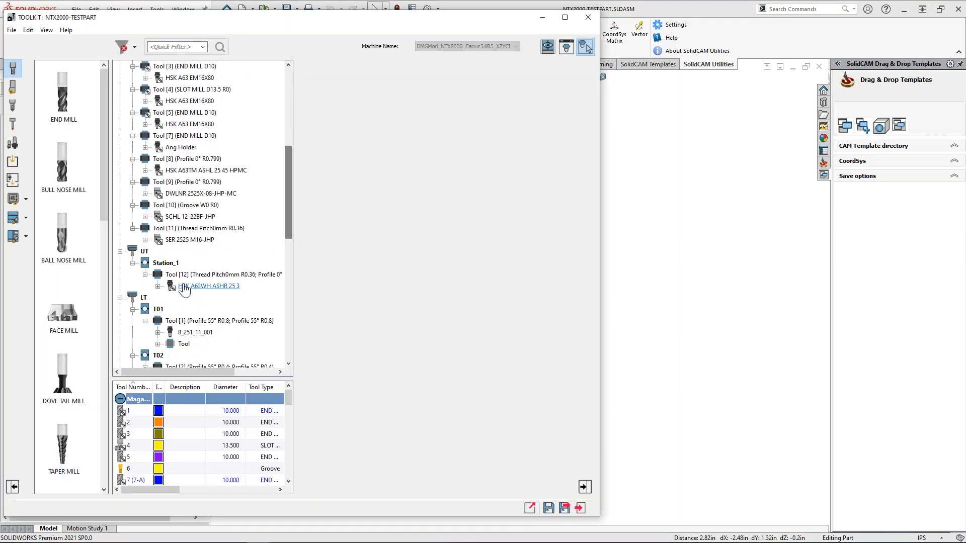
pyautogui.click(158, 286)
pyautogui.click(170, 298)
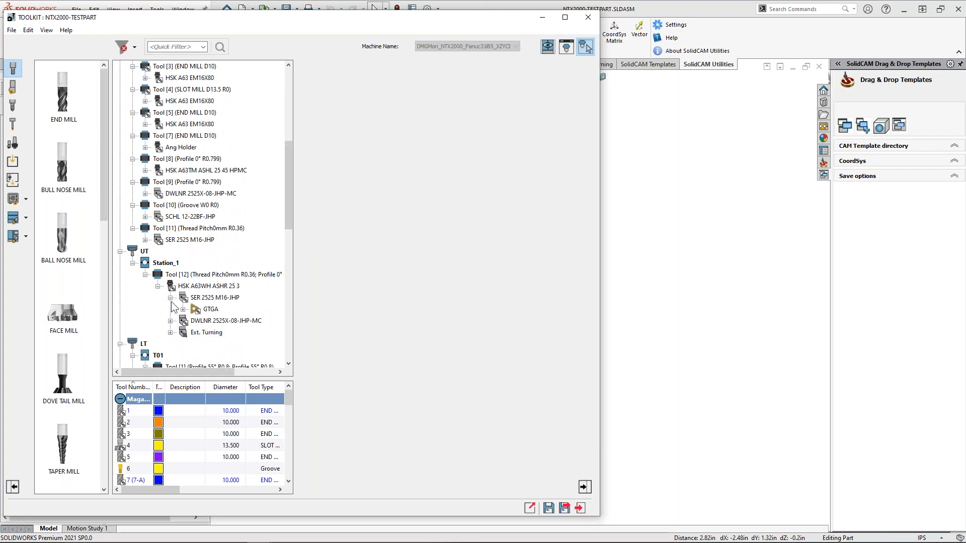
pyautogui.click(183, 308)
pyautogui.click(183, 309)
pyautogui.click(171, 321)
pyautogui.click(183, 332)
pyautogui.click(234, 343)
# - Set the cutting point's X and Z to -0.4 and override its radius with 0.4, saving and closing the ToolKit
pyautogui.doubleClick(456, 226)
pyautogui.write('-0.4')
pyautogui.doubleClick(337, 226)
pyautogui.write('-0.4')
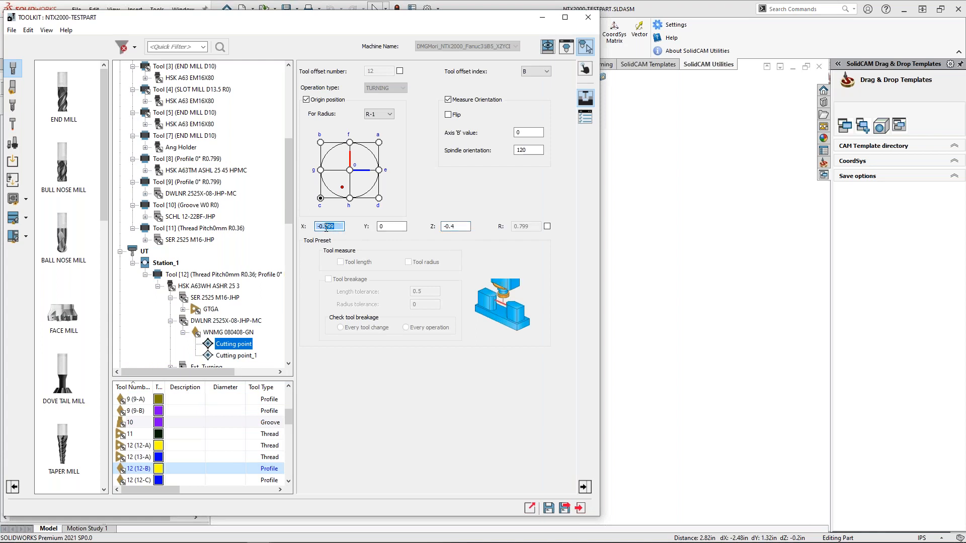
pyautogui.press('Tab')
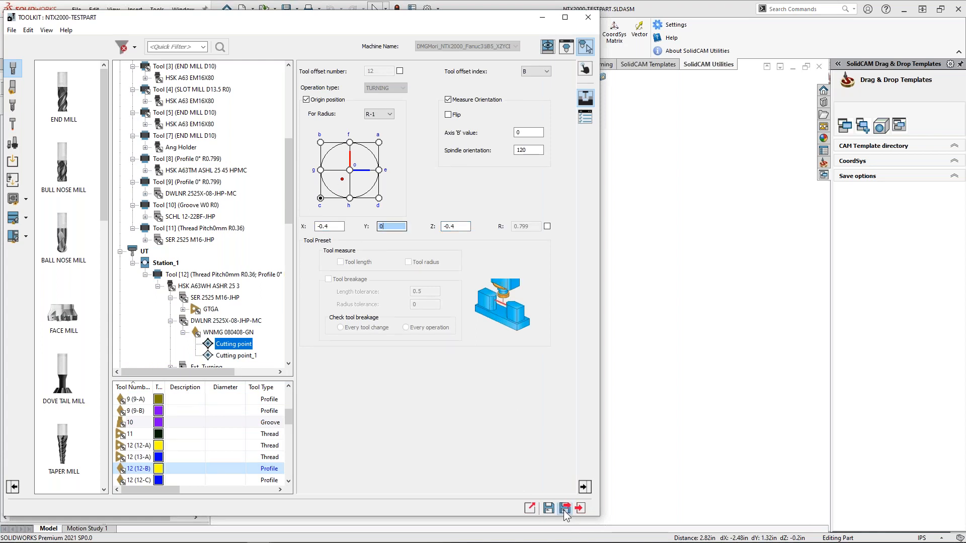
pyautogui.click(546, 227)
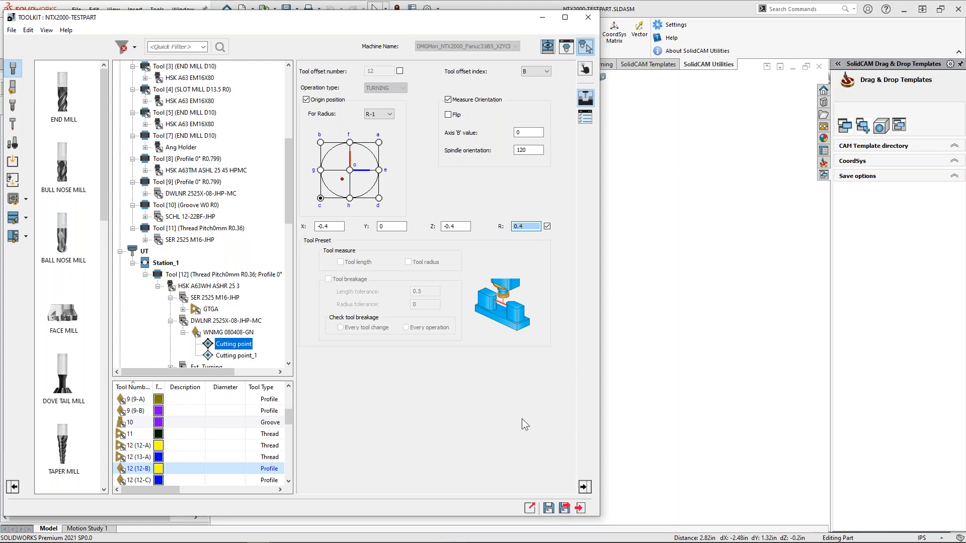
pyautogui.click(563, 508)
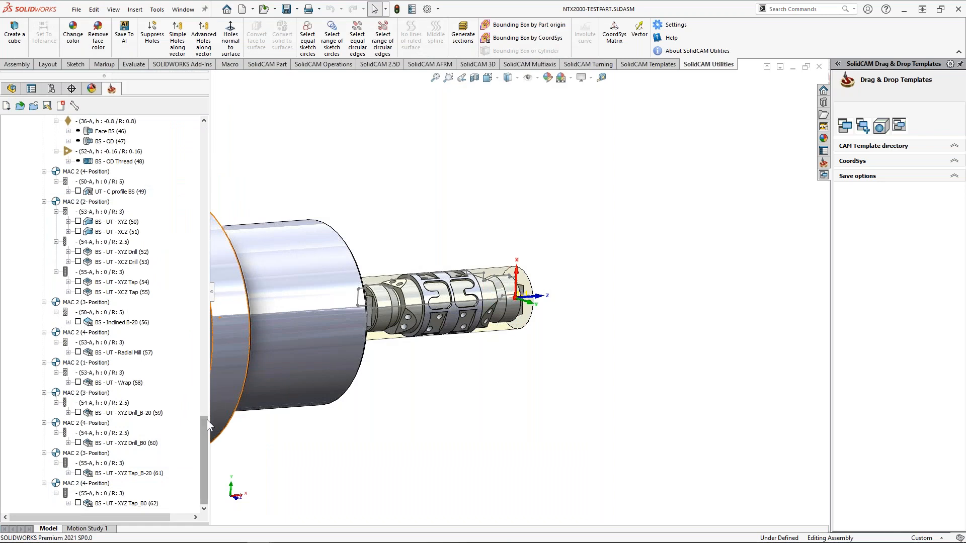
# - Calculate the Face MS and MS - Balanced rough operations together
pyautogui.moveTo(203, 419); pyautogui.dragTo(227, 143)
pyautogui.click(115, 252)
pyautogui.rightClick(110, 251)
pyautogui.click(99, 233)
pyautogui.keyDown('ctrl'); pyautogui.click(118, 251); pyautogui.keyUp('ctrl')
pyautogui.rightClick(118, 251)
pyautogui.click(160, 213)
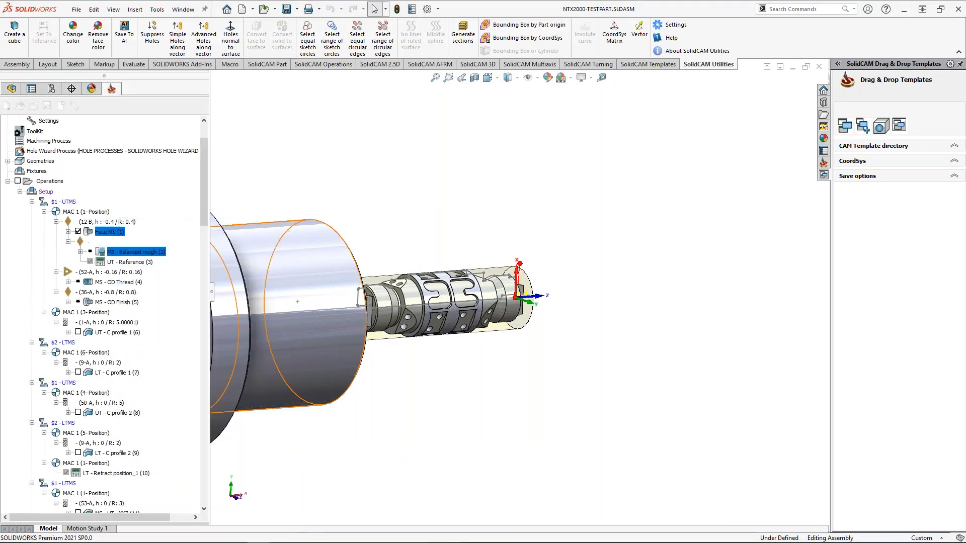
# - Start the simulation of the MS - Balanced rough operation and bring the upper and lower turret tools into view
pyautogui.rightClick(134, 251)
pyautogui.click(159, 239)
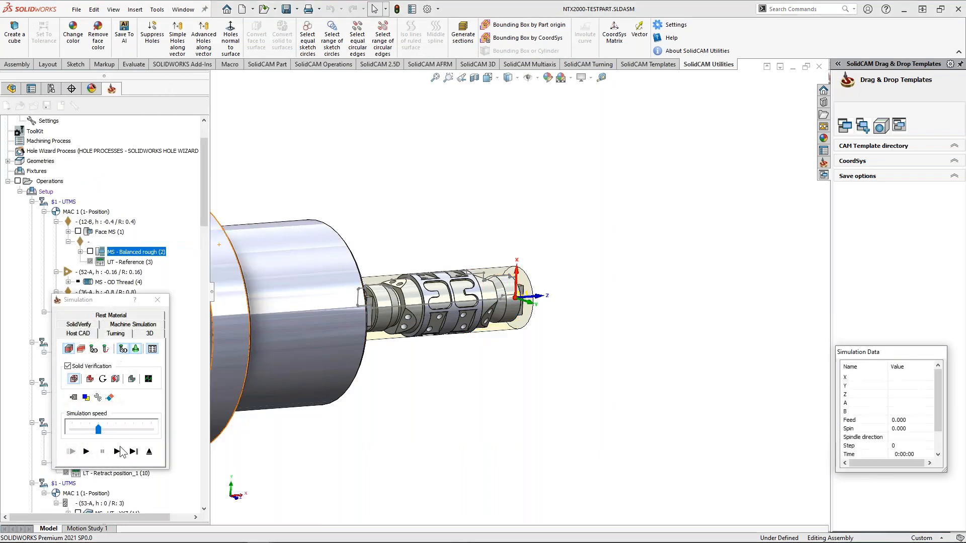
pyautogui.moveTo(506, 380); pyautogui.dragTo(413, 427, button='middle')
pyautogui.scroll(2, 460, 312)
pyautogui.moveTo(455, 318); pyautogui.dragTo(486, 199, button='middle')
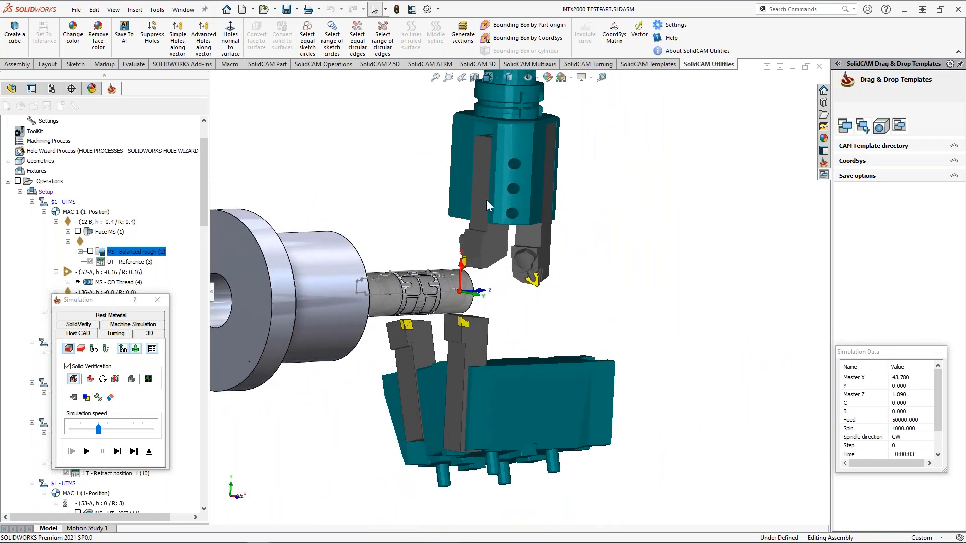
# - Step through the balanced roughing moves of the master and slave tools, exit the simulation and leave both operations' display unchecked
pyautogui.click(118, 452)
pyautogui.click(117, 451)
pyautogui.click(118, 454)
pyautogui.click(117, 455)
pyautogui.click(117, 455)
pyautogui.click(117, 454)
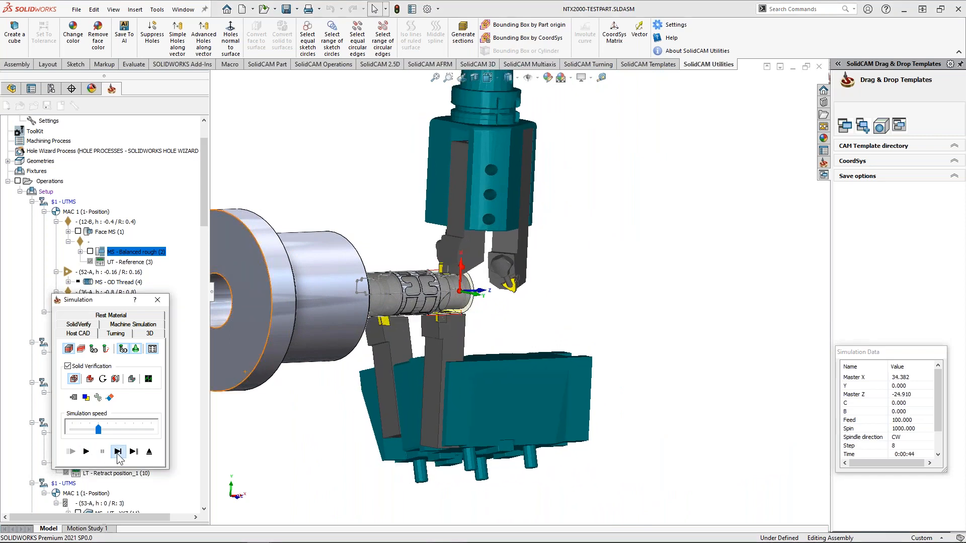
pyautogui.click(117, 454)
pyautogui.click(117, 454)
pyautogui.click(117, 454)
pyautogui.click(116, 454)
pyautogui.click(117, 452)
pyautogui.click(117, 451)
pyautogui.click(117, 452)
pyautogui.click(117, 452)
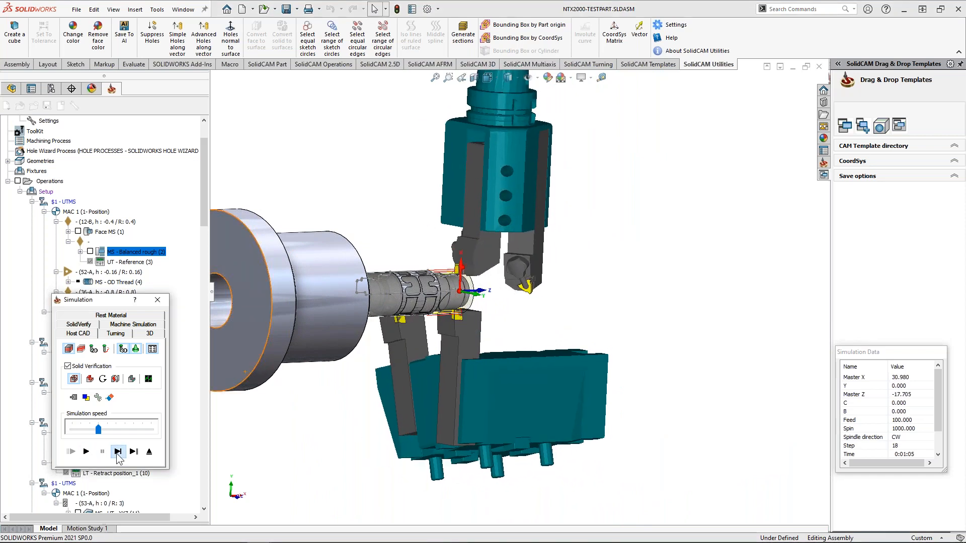
pyautogui.click(117, 451)
pyautogui.click(117, 451)
pyautogui.click(118, 451)
pyautogui.click(117, 451)
pyautogui.click(117, 454)
pyautogui.click(149, 451)
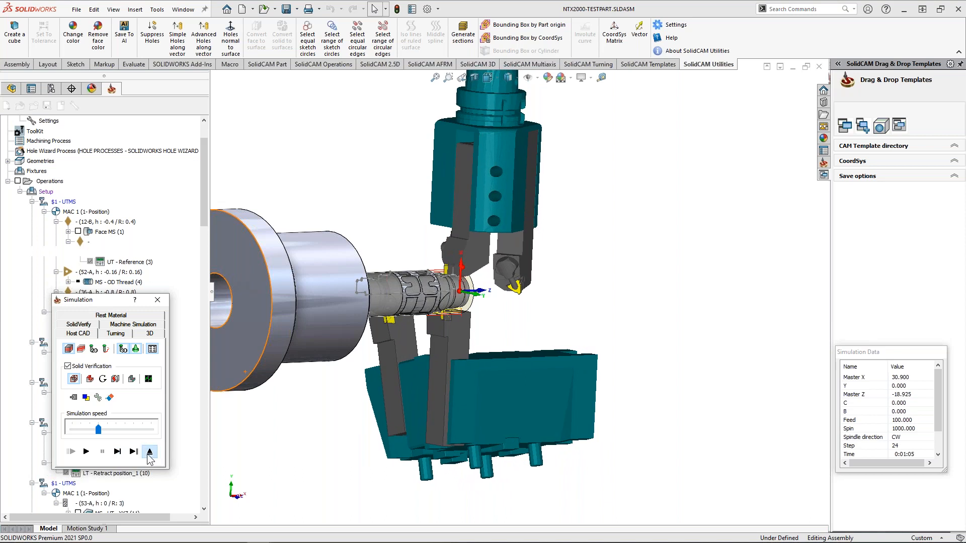
pyautogui.click(90, 252)
pyautogui.click(78, 232)
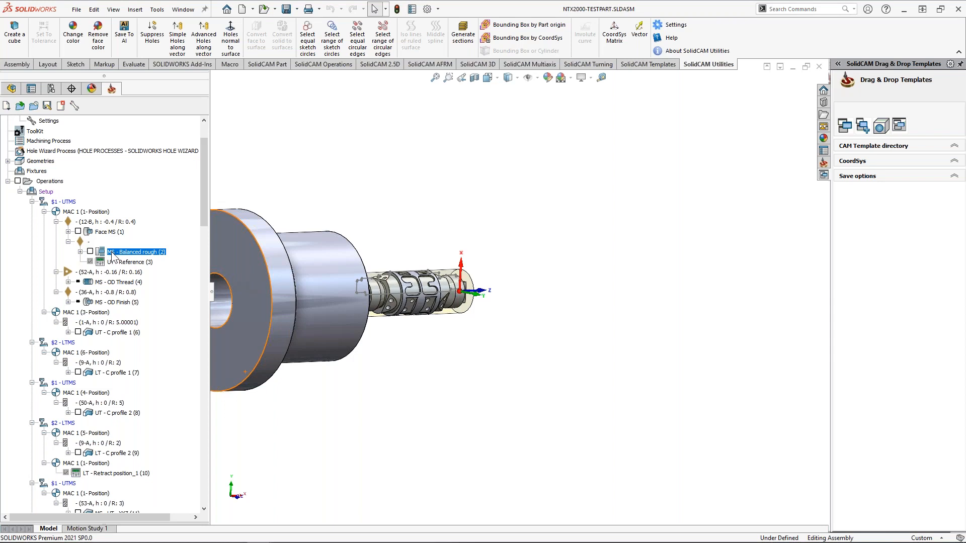
# - Reopen the MS - Balanced rough operation for editing and launch its Machine Preview
pyautogui.rightClick(114, 253)
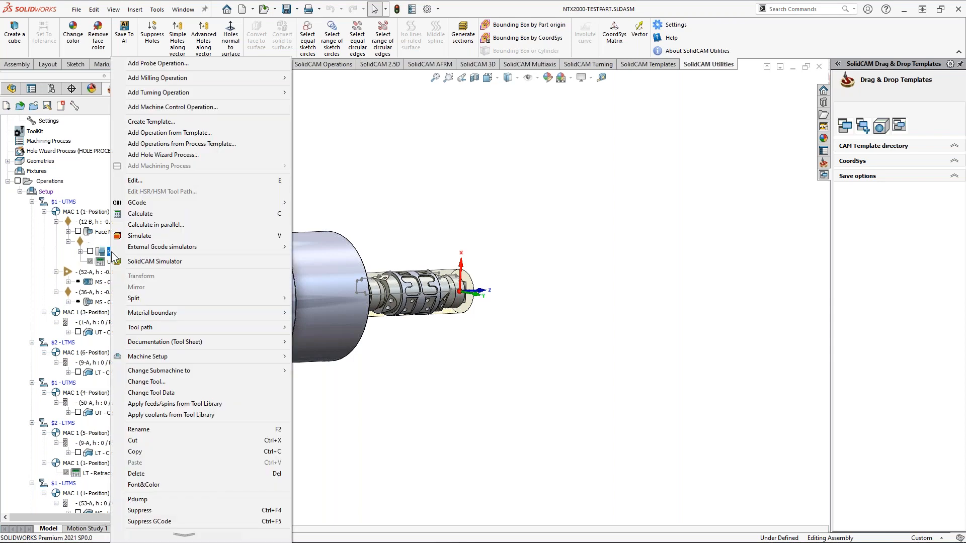
pyautogui.click(135, 180)
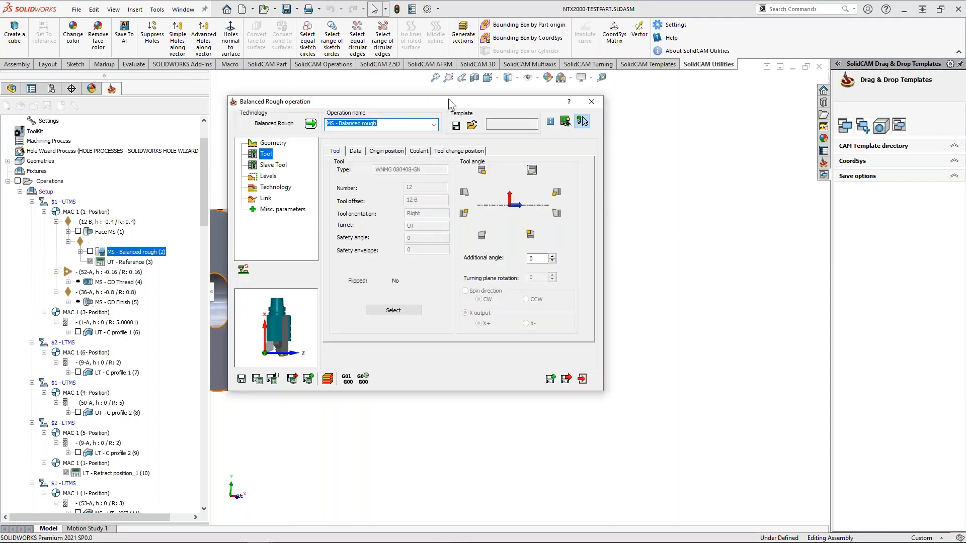
pyautogui.moveTo(448, 99); pyautogui.dragTo(356, 94)
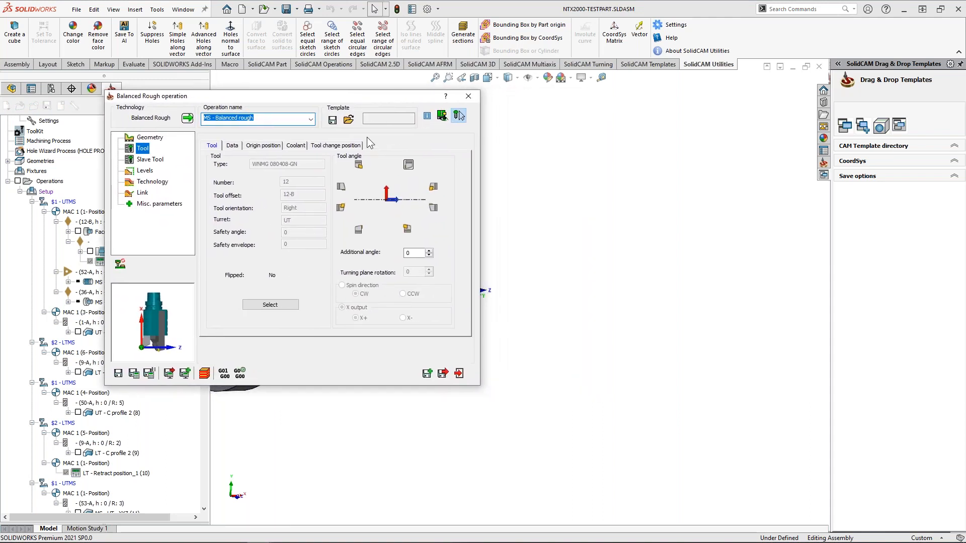
pyautogui.moveTo(360, 95); pyautogui.dragTo(422, 101)
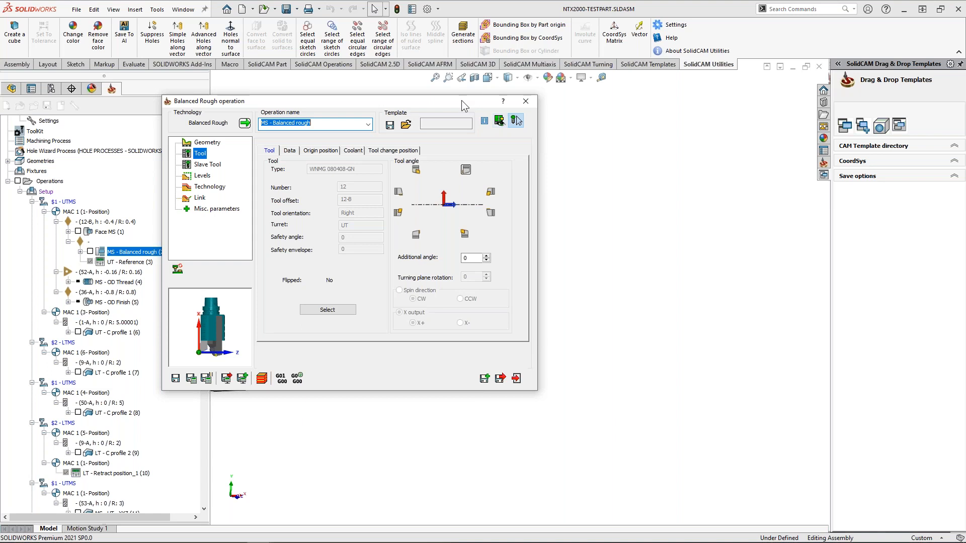
pyautogui.moveTo(461, 100); pyautogui.dragTo(454, 95)
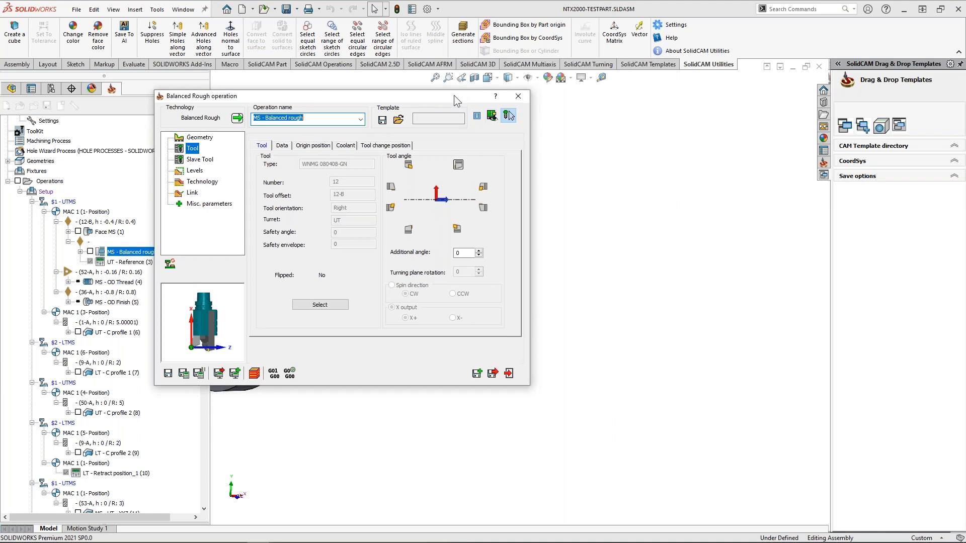
pyautogui.click(491, 117)
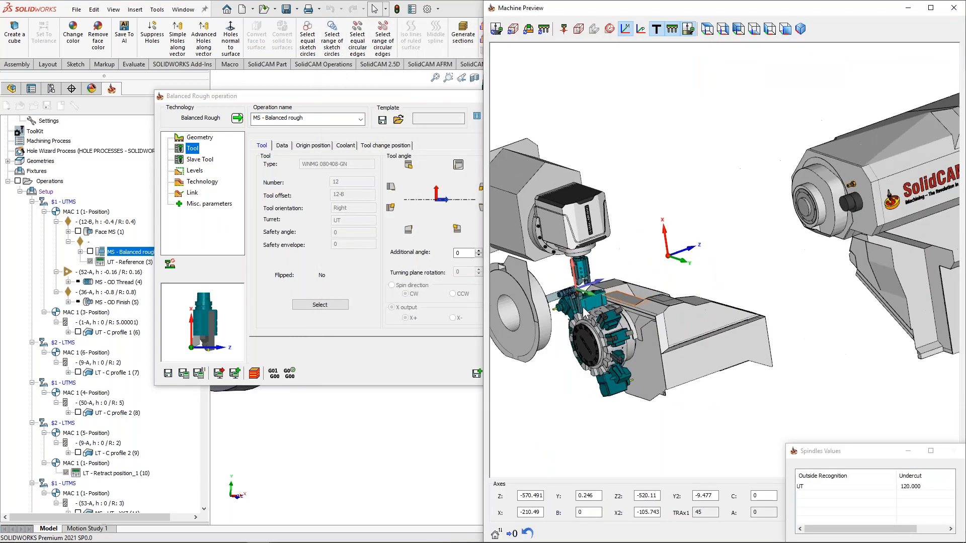
# - Examine both turrets' tools around the workpiece in the maximized Machine Preview, and close the preview and the operation
pyautogui.scroll(8, 717, 242)
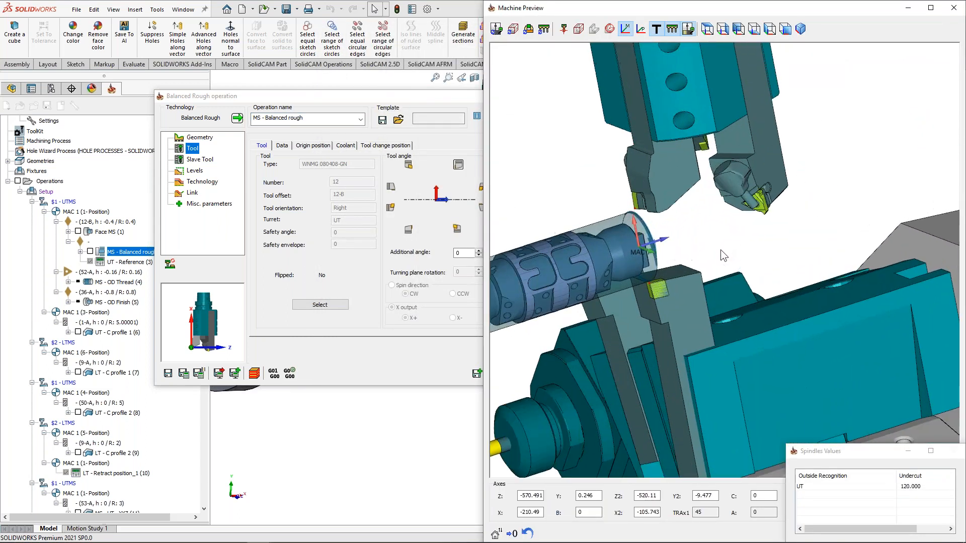
pyautogui.scroll(-2, 720, 251)
pyautogui.moveTo(635, 11); pyautogui.dragTo(633, 34)
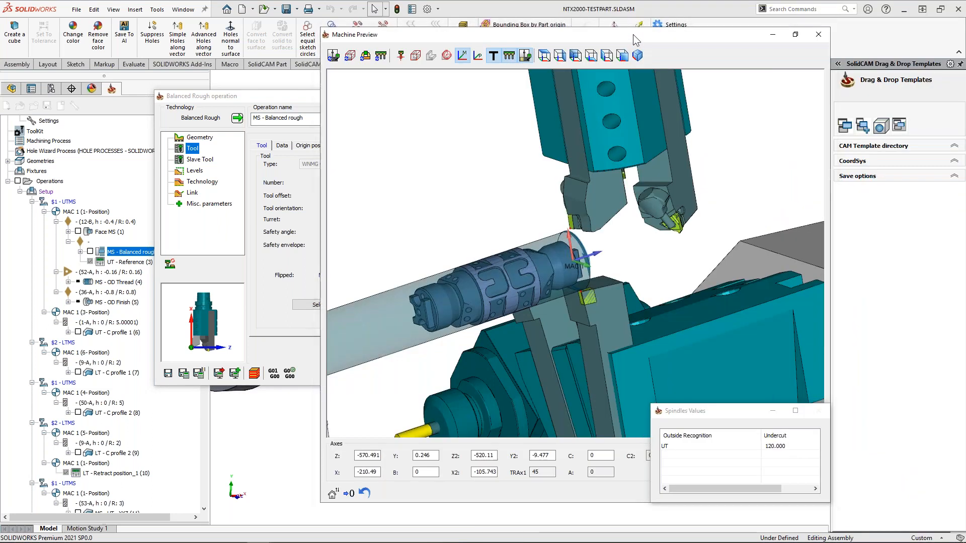
pyautogui.doubleClick(632, 35)
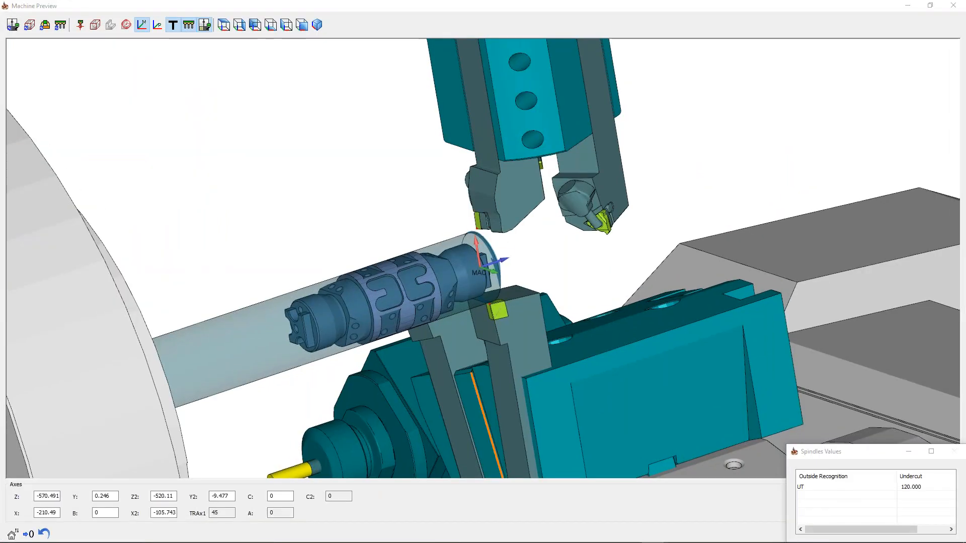
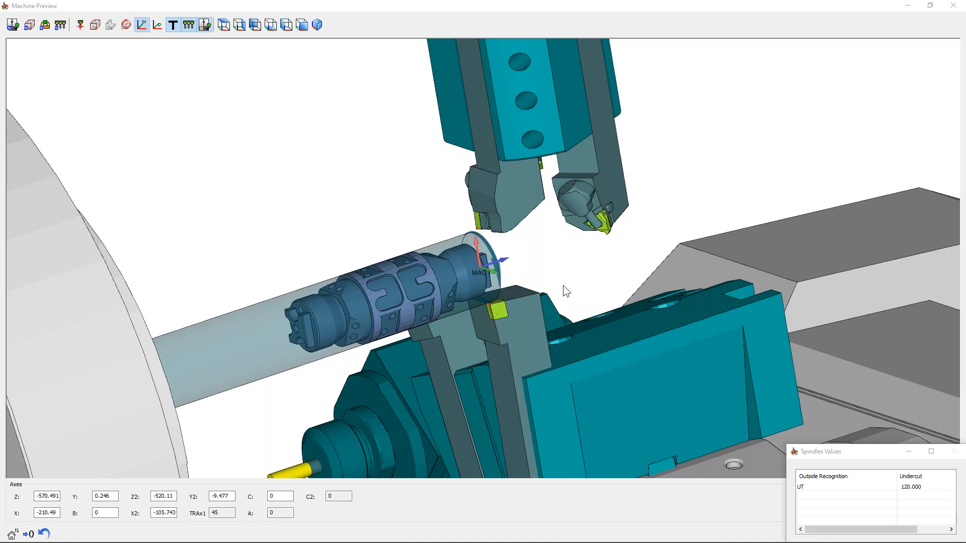
pyautogui.moveTo(564, 285); pyautogui.dragTo(569, 286, button='middle')
pyautogui.scroll(-3, 569, 285)
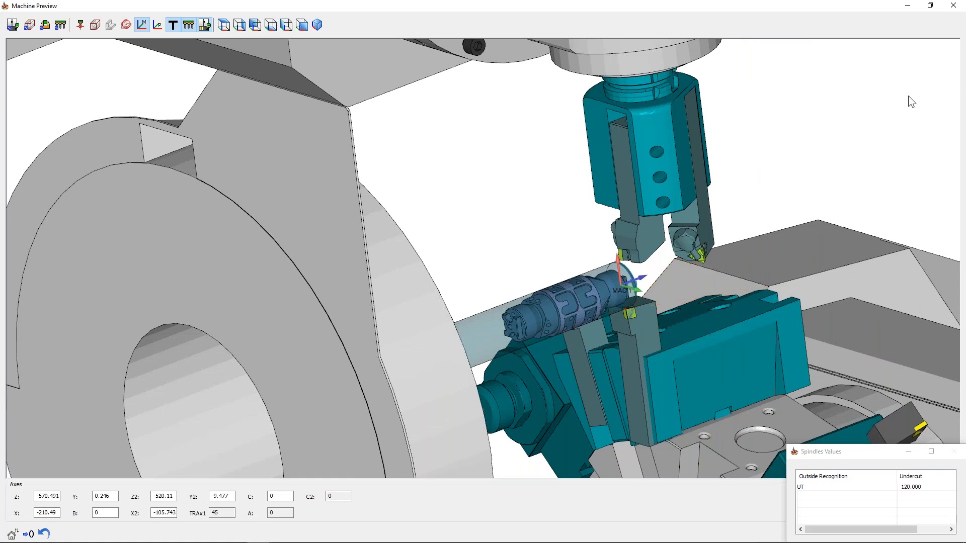
pyautogui.click(953, 7)
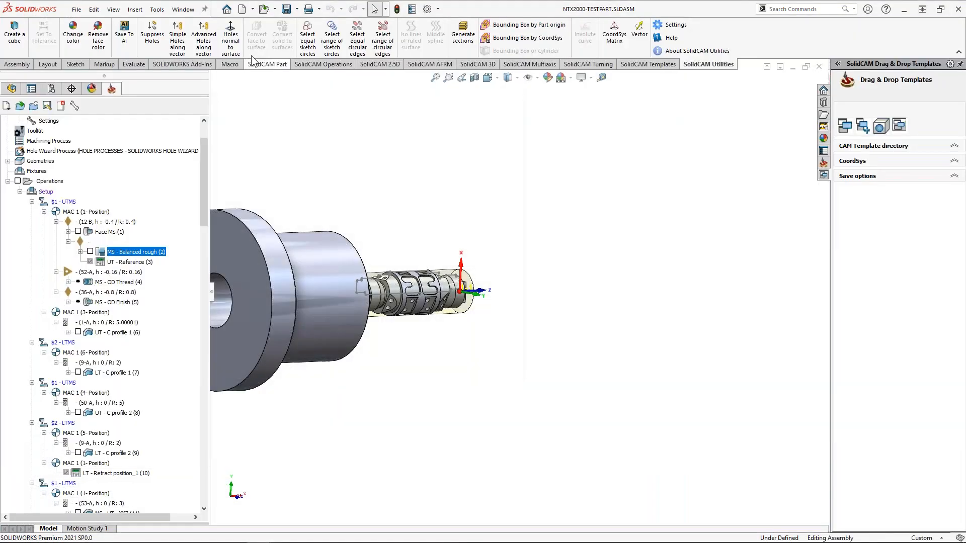
# - Switch to the RB65OD075100HIDS.SLDPRT part and start the Vector utility with the Holder coordinate system as reference
pyautogui.click(183, 9)
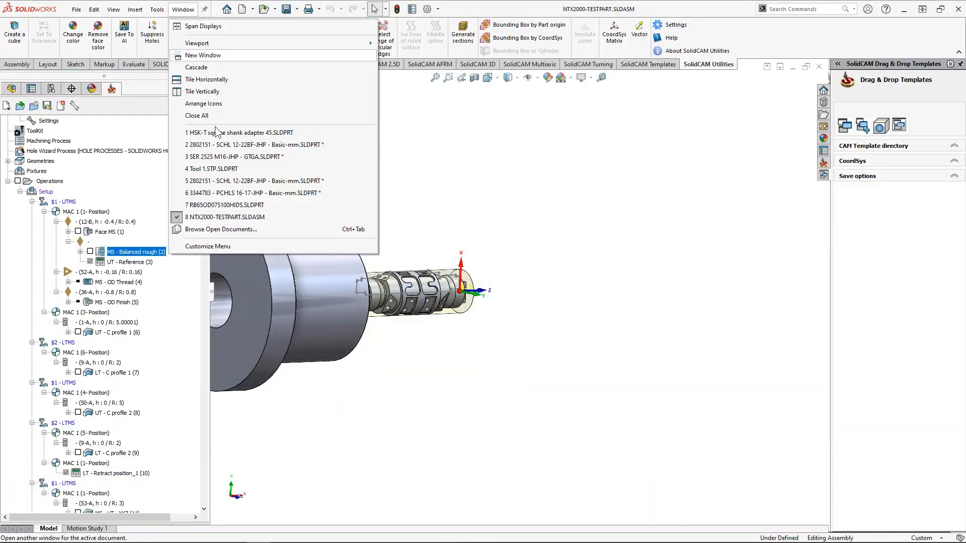
pyautogui.click(225, 207)
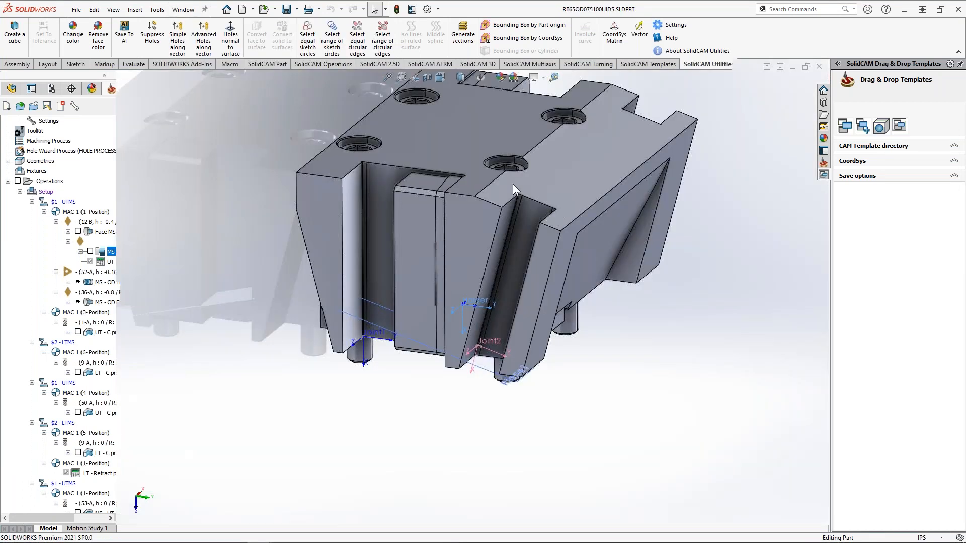
pyautogui.scroll(2, 668, 195)
pyautogui.scroll(-2, 622, 165)
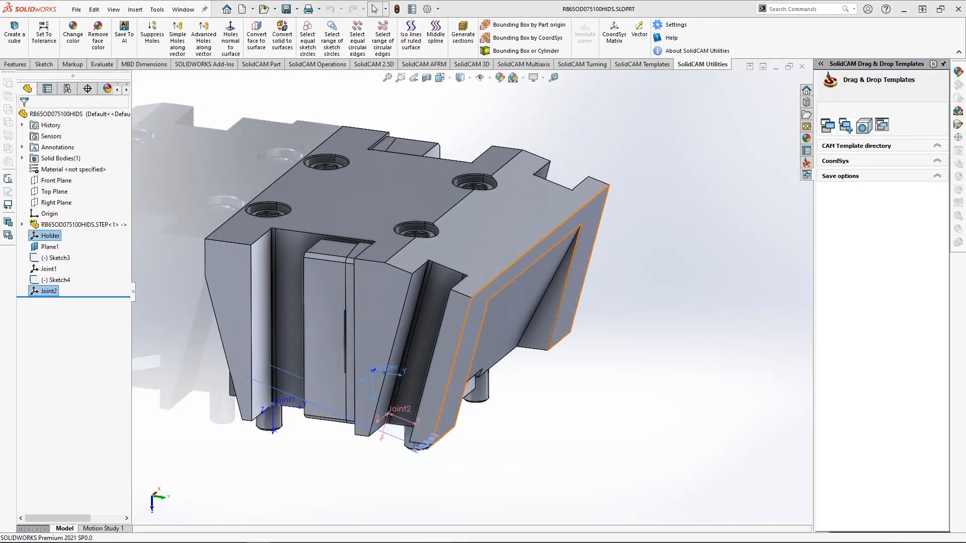
pyautogui.click(629, 74)
pyautogui.click(640, 30)
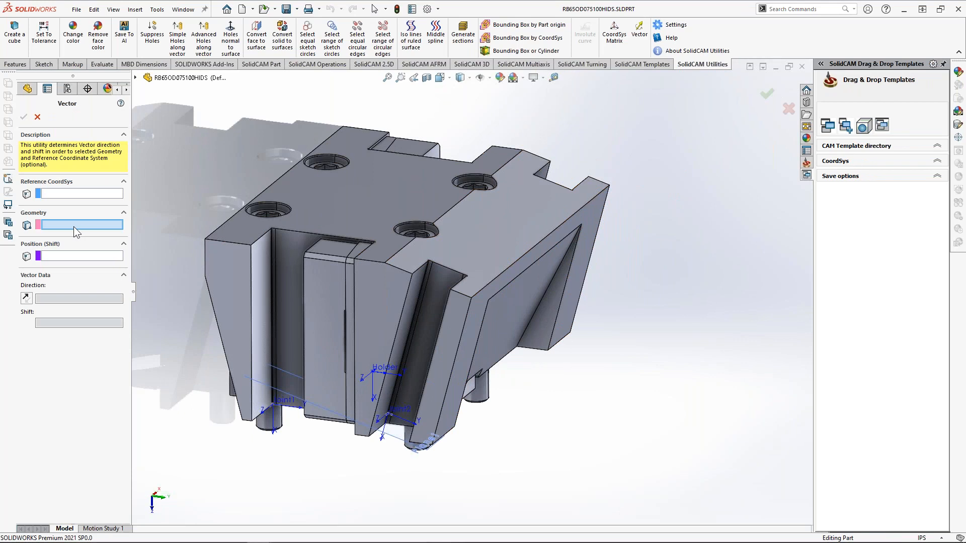
pyautogui.click(59, 194)
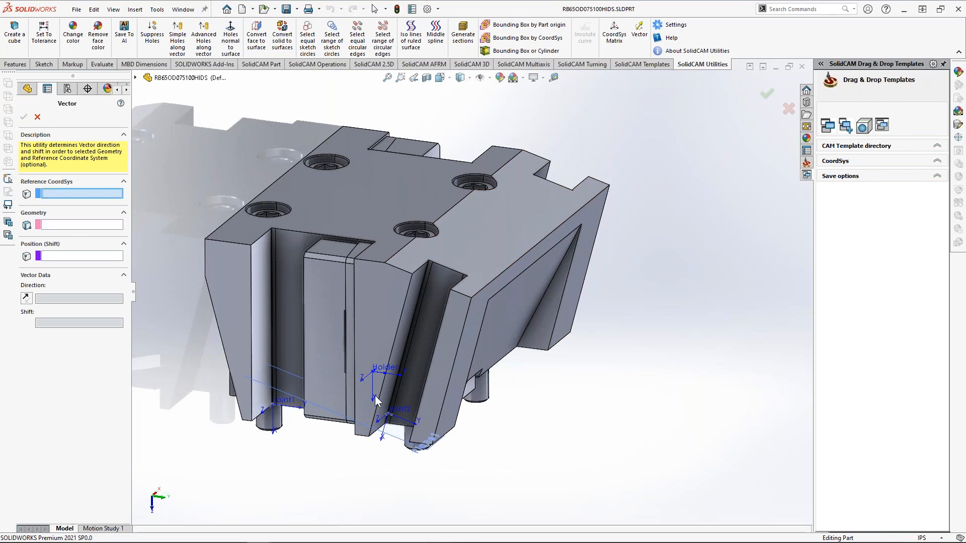
pyautogui.click(384, 373)
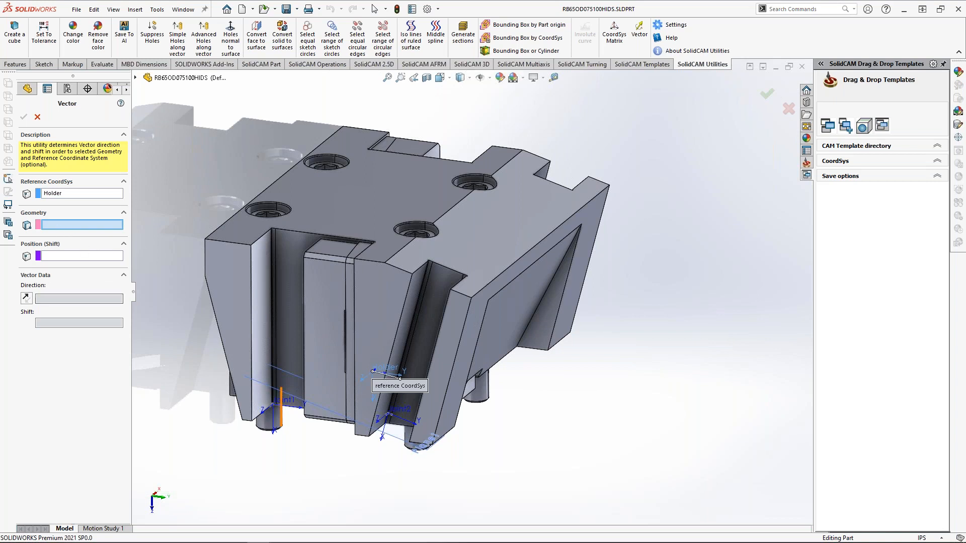
# - Use the Joint1 coordinate system as the vector geometry, set its axis to X and read the direction relative to Holder
pyautogui.click(281, 400)
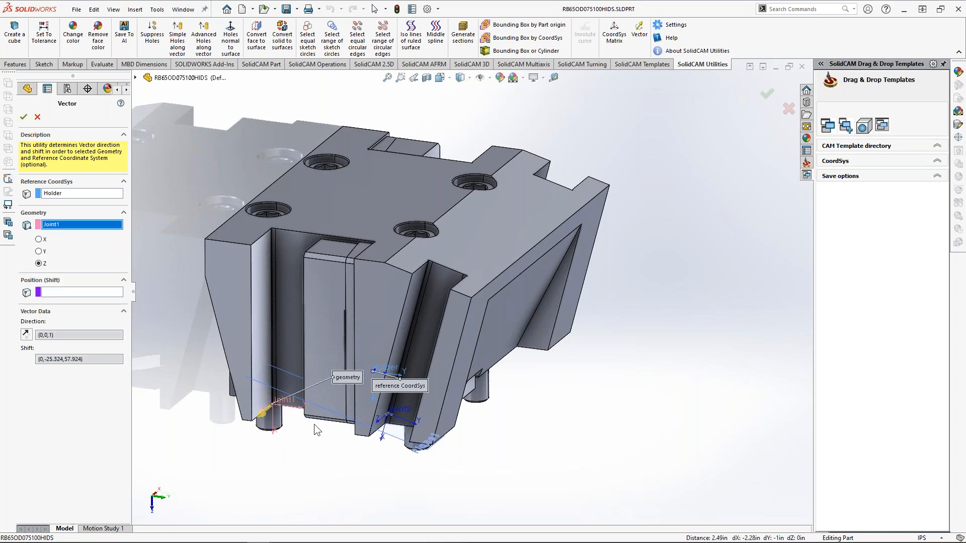
pyautogui.scroll(-3, 315, 425)
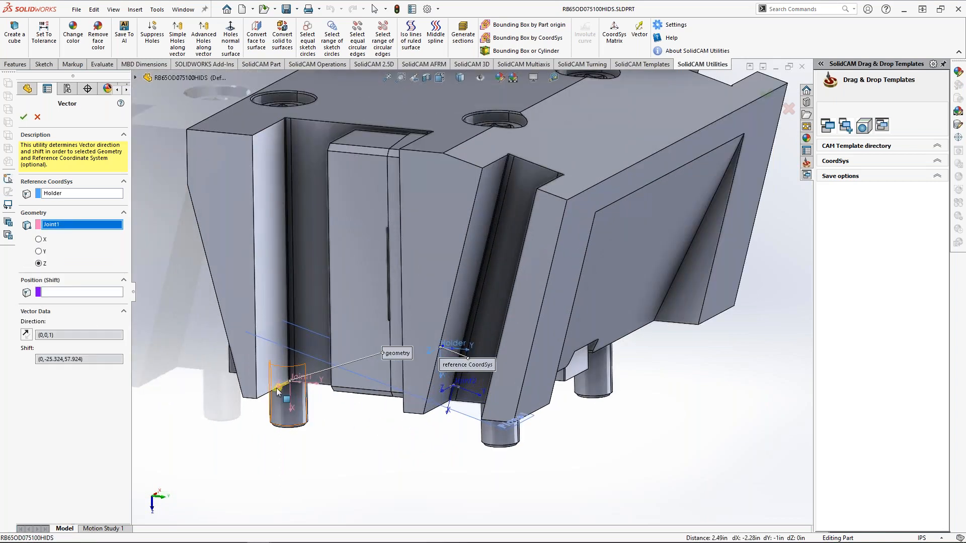
pyautogui.click(39, 240)
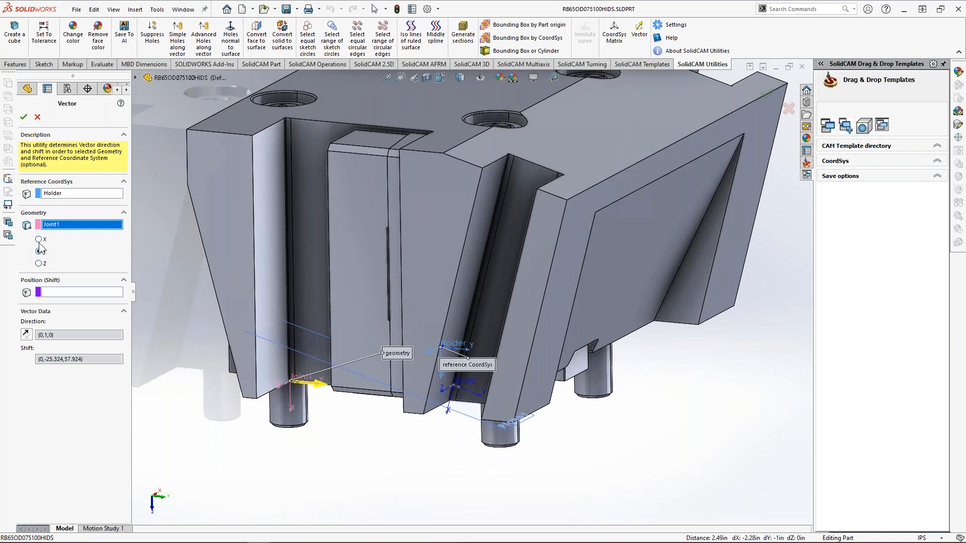
pyautogui.click(56, 335)
pyautogui.doubleClick(57, 335)
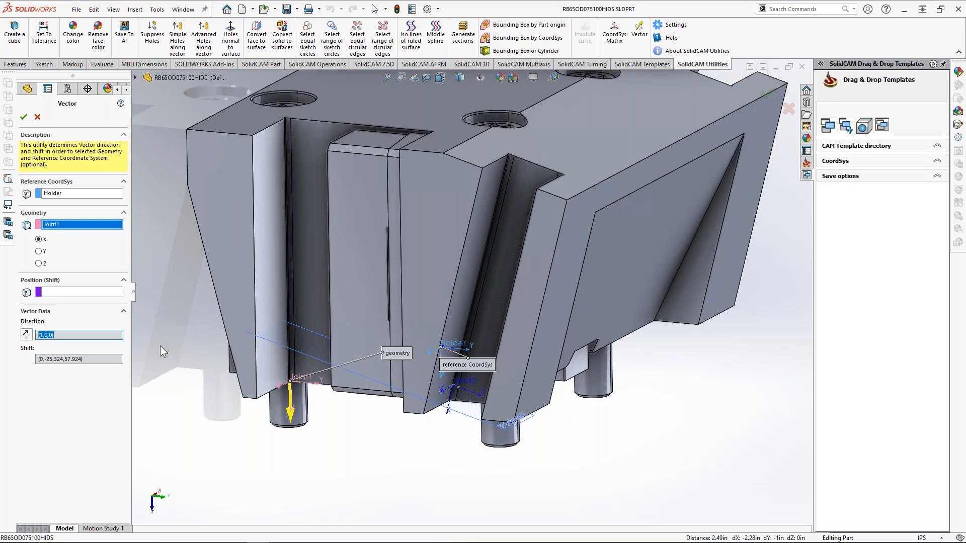
pyautogui.click(74, 336)
pyautogui.doubleClick(52, 333)
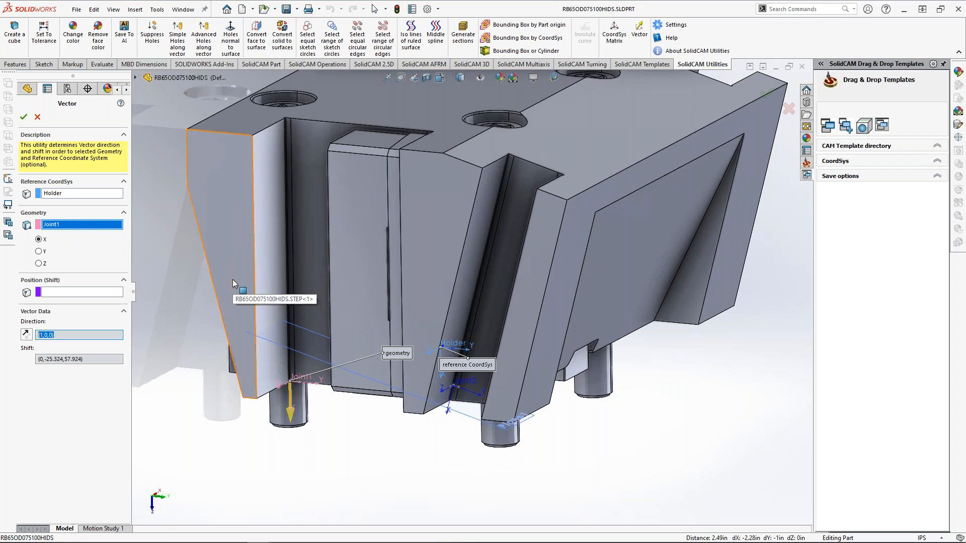
pyautogui.scroll(2, 337, 304)
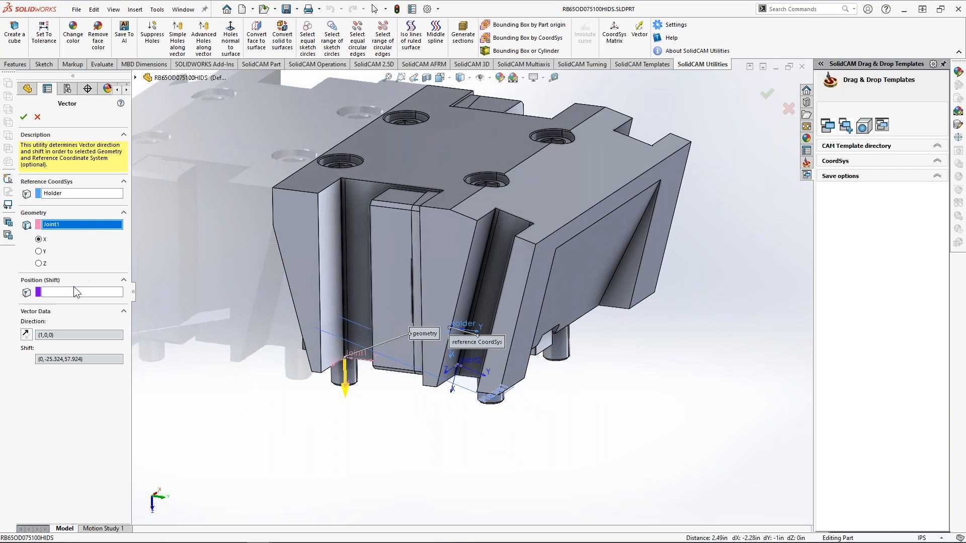
# - Replace the Joint1 geometry with the holder's sloped top face, and replace that with the angled outer side face to compare directions
pyautogui.rightClick(67, 224)
pyautogui.click(88, 229)
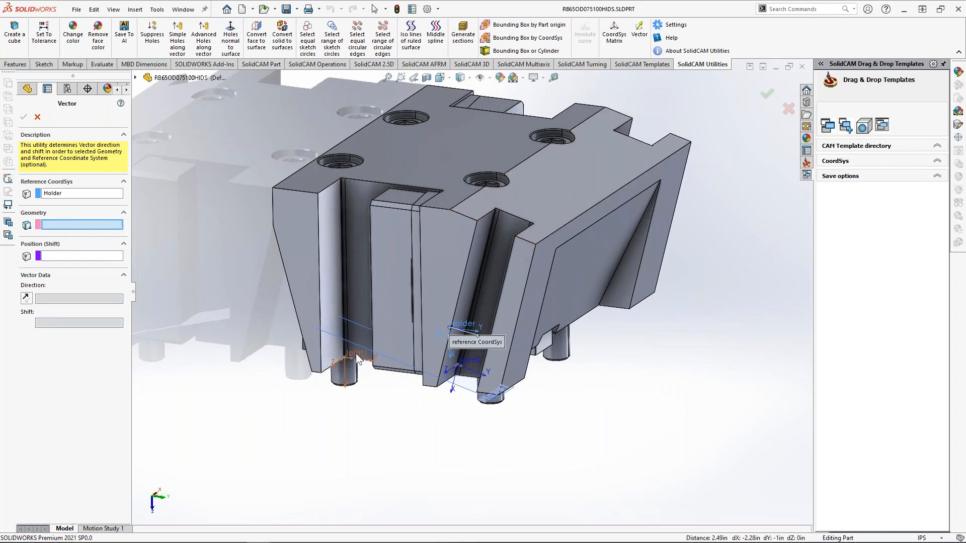
pyautogui.click(576, 194)
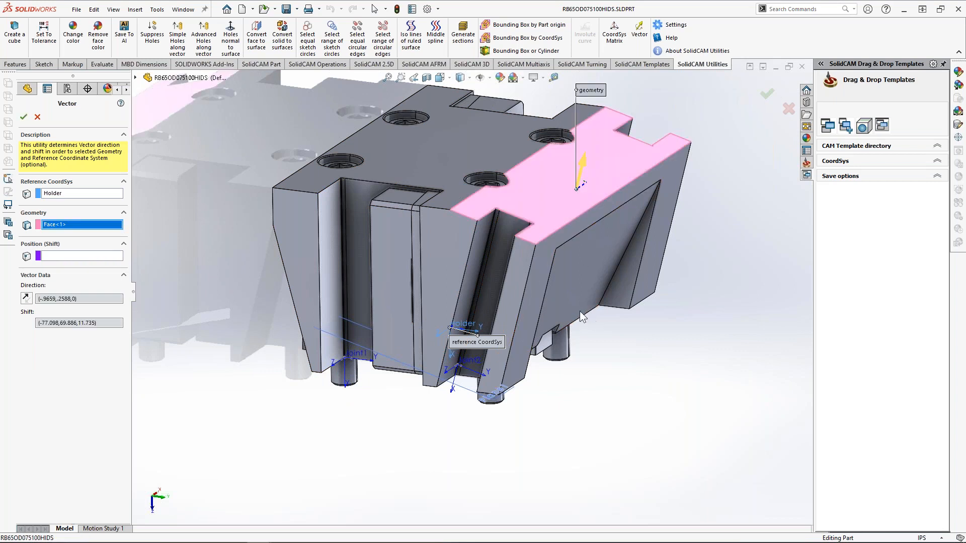
pyautogui.rightClick(74, 224)
pyautogui.click(93, 232)
pyautogui.click(661, 222)
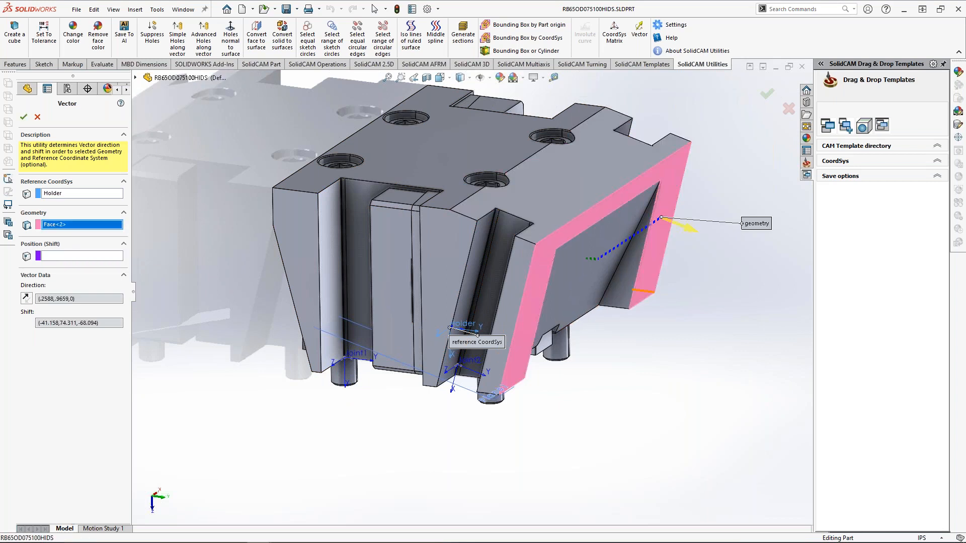
pyautogui.moveTo(659, 309); pyautogui.dragTo(578, 256, button='middle')
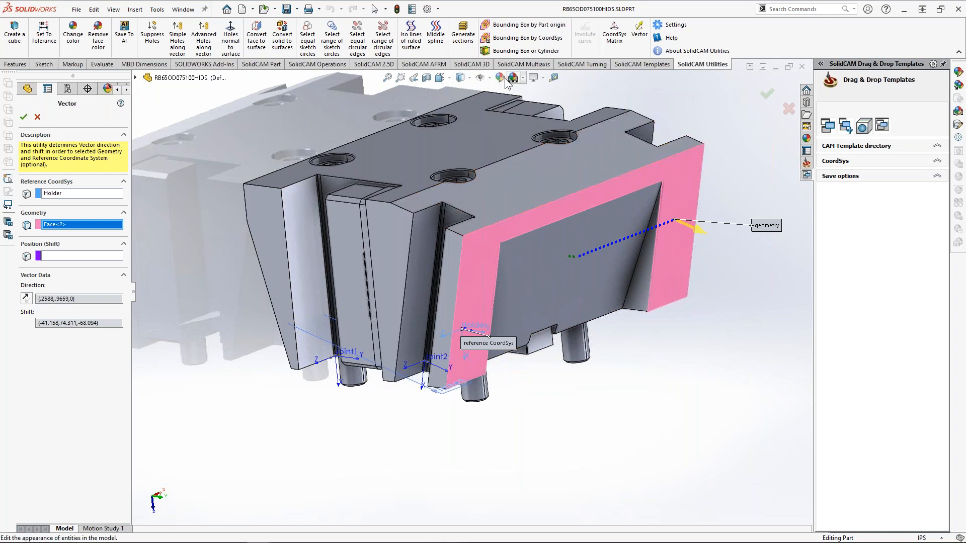
# - Show the holder in wireframe with hidden lines visible and examine the side face's vector direction and shift path
pyautogui.moveTo(483, 82)
pyautogui.click(464, 131)
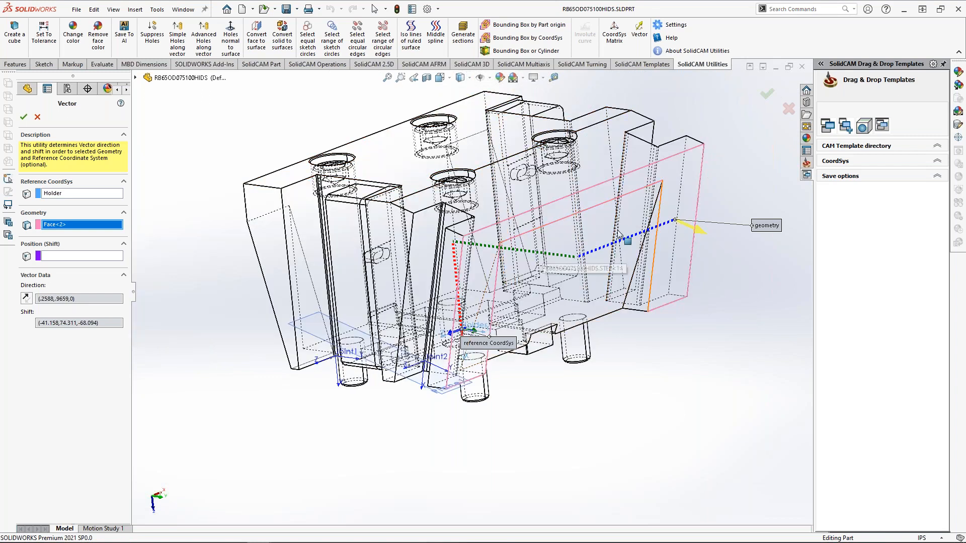
pyautogui.moveTo(585, 288)
pyautogui.mouseDown(button='middle')
pyautogui.moveTo(587, 310)
pyautogui.moveTo(588, 302)
pyautogui.mouseUp(button='middle')
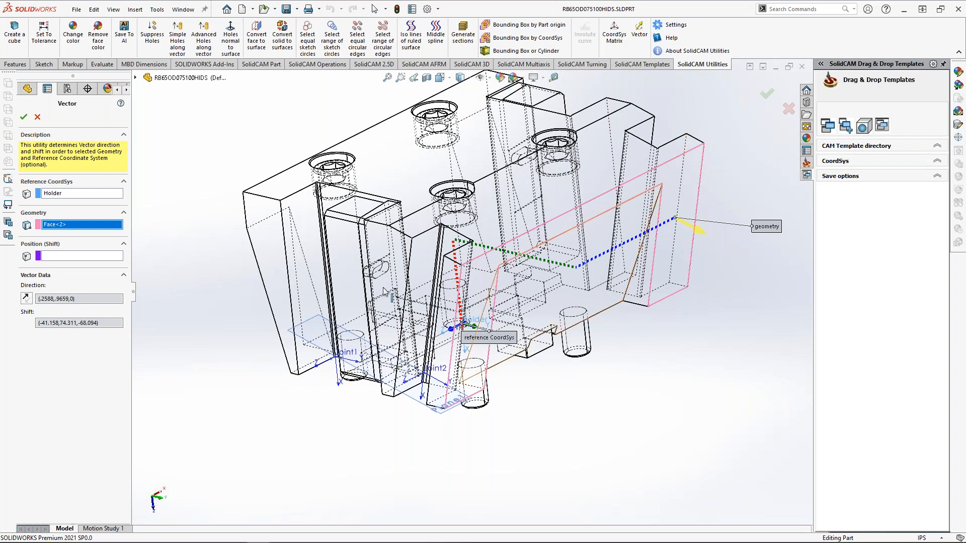
pyautogui.click(89, 301)
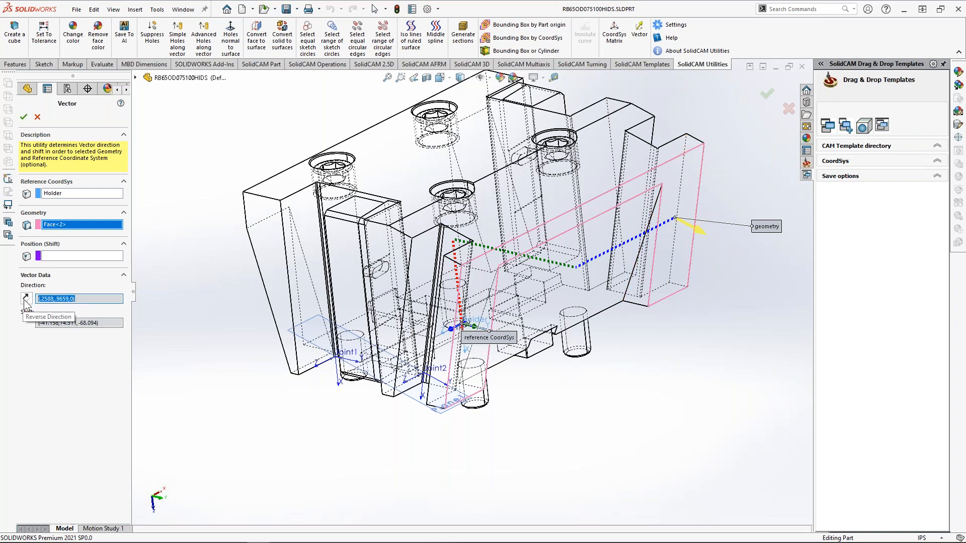
pyautogui.moveTo(521, 320); pyautogui.dragTo(480, 320, button='middle')
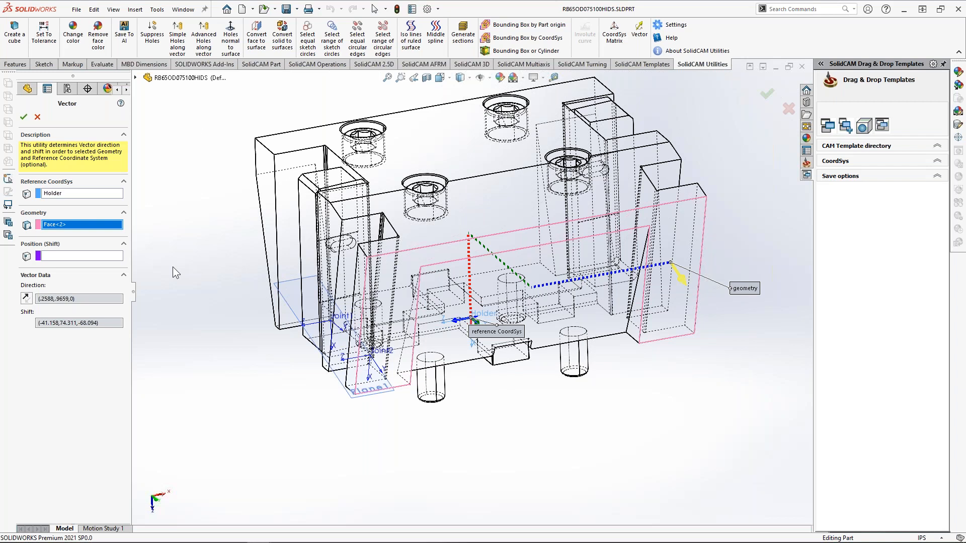
# - Measure the shift to the upper outer corner vertex of the side face by using it as the position, and finish the Vector utility
pyautogui.click(54, 257)
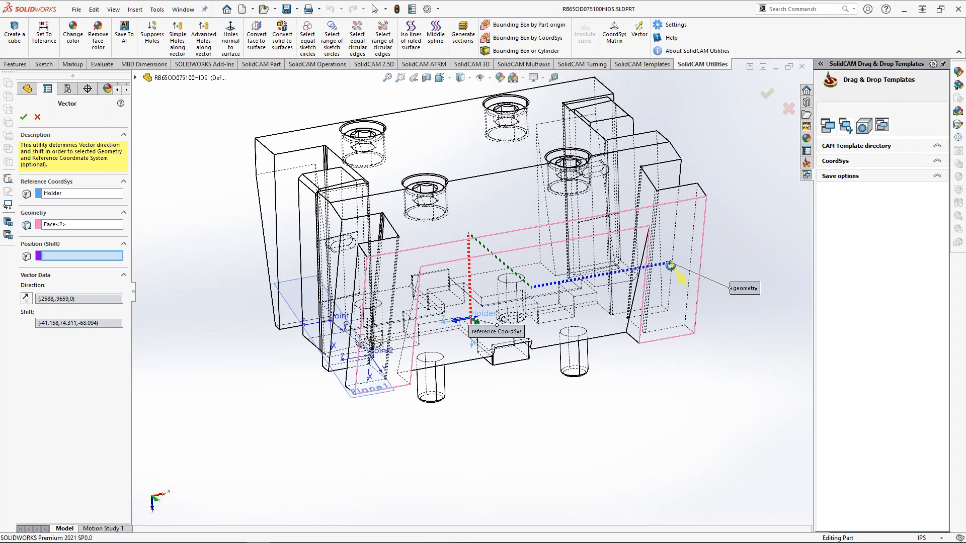
pyautogui.moveTo(671, 266); pyautogui.dragTo(675, 265, button='middle')
pyautogui.click(714, 194)
pyautogui.moveTo(639, 293); pyautogui.dragTo(527, 207, button='middle')
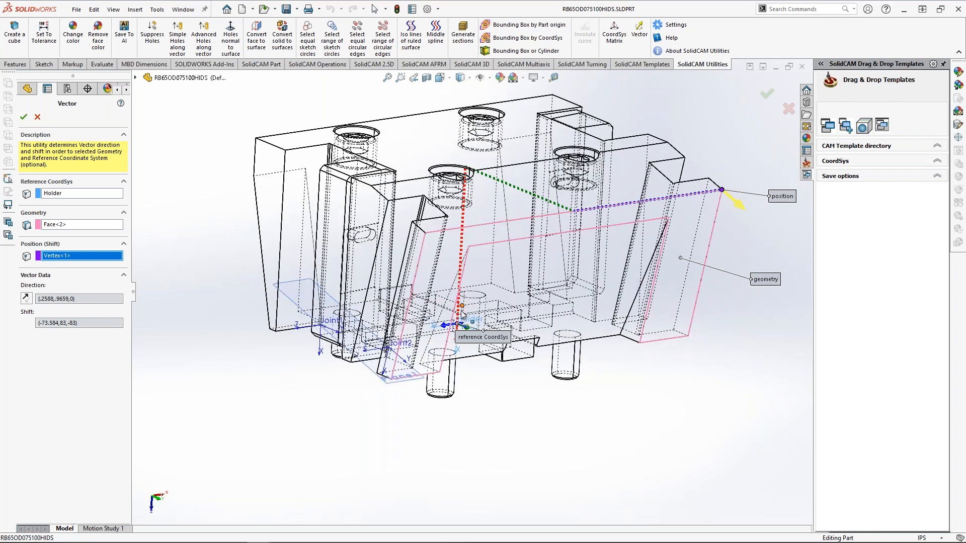
pyautogui.click(24, 117)
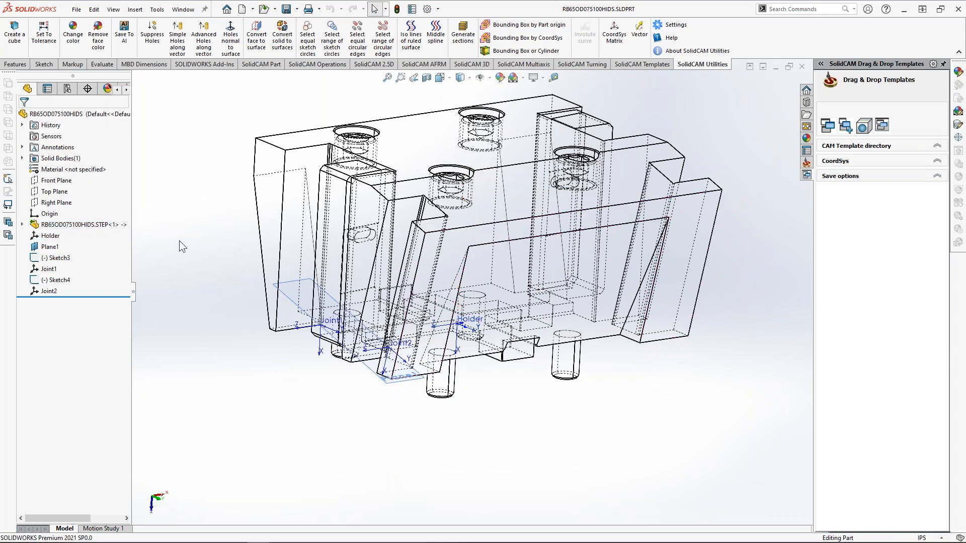